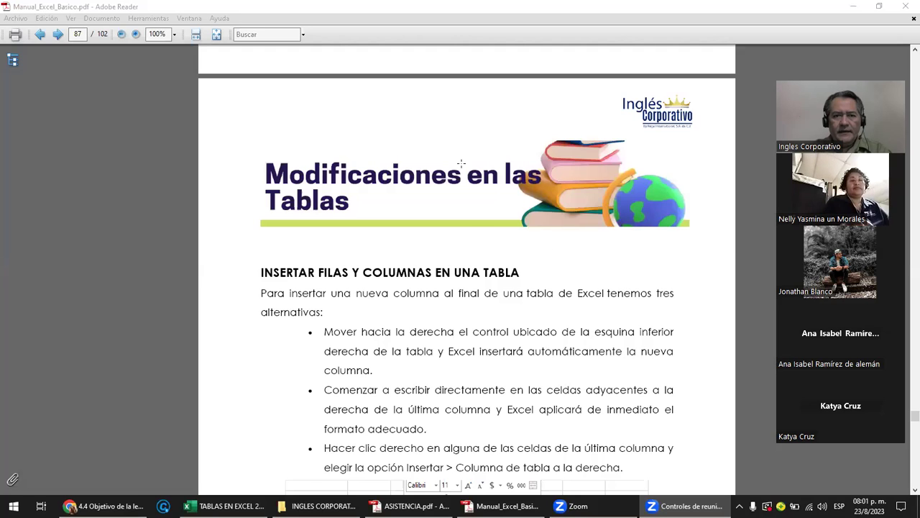
Show page 87 of Manual_Excel_Basico.pdf, headed 'Modificaciones en las Tablas', in Adobe Reader
left_click(389, 125)
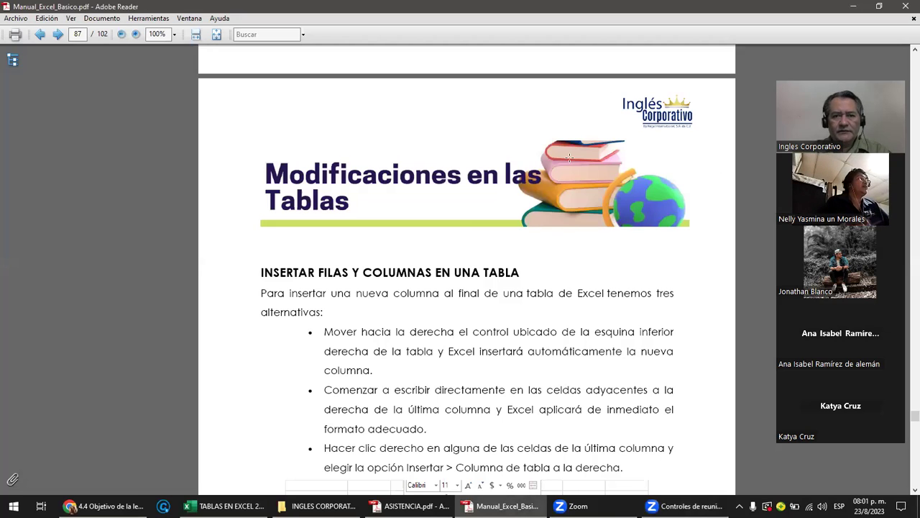
scroll(568, 157, "down", 1)
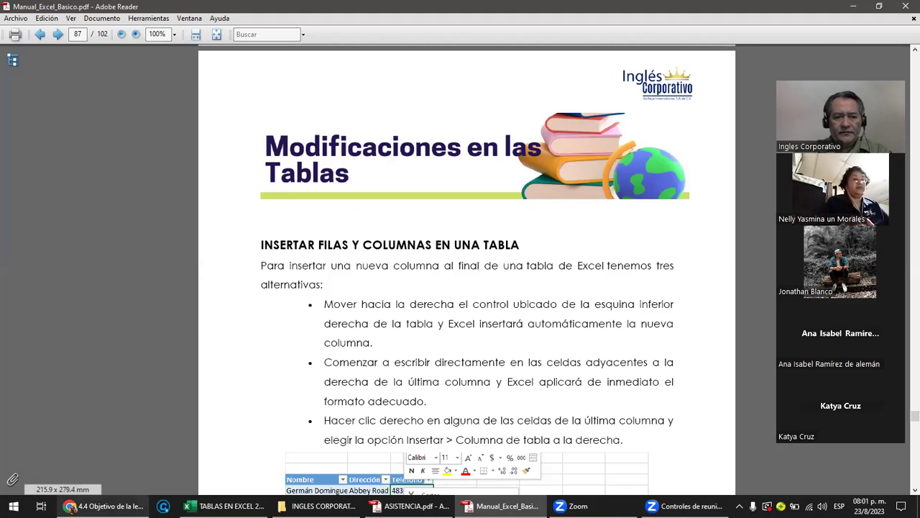
Scroll the lesson 4.4 page down to the 'Modificar la estructura de la tabla' slide
left_click(101, 506)
scroll(232, 221, "up", 2)
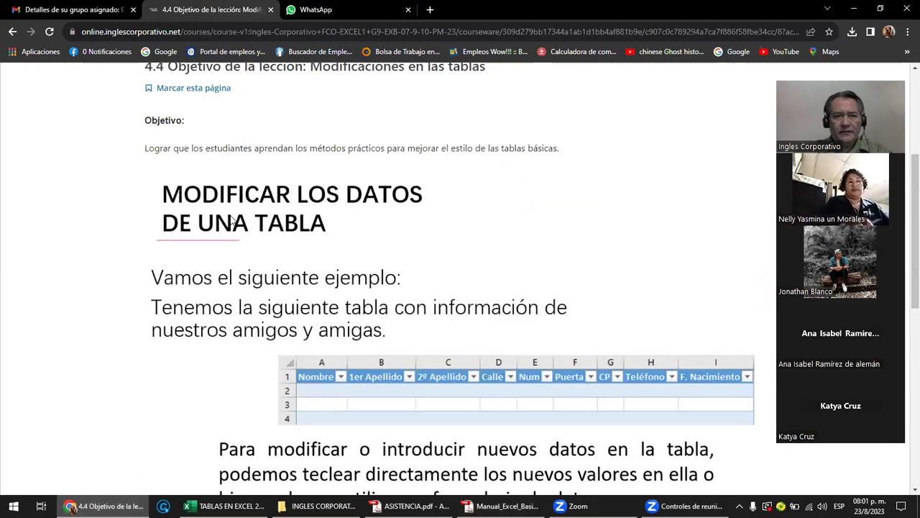
scroll(232, 221, "up", 1)
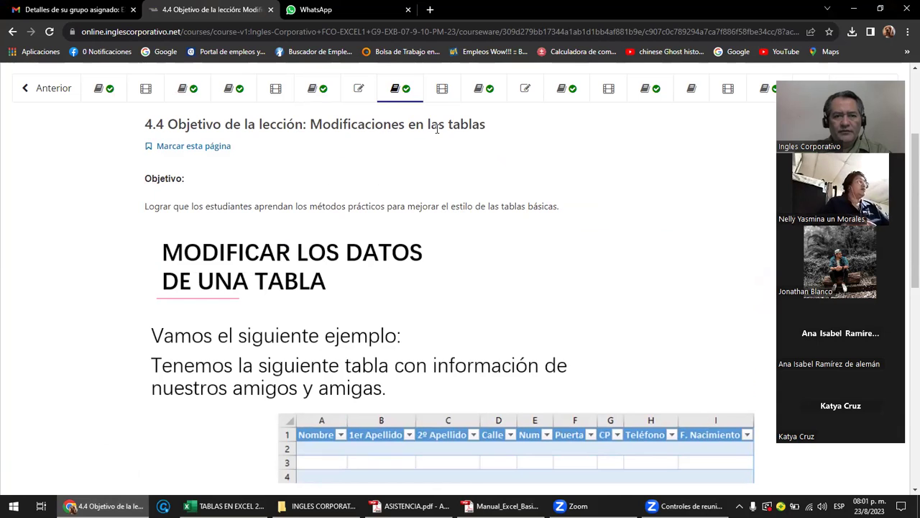
scroll(453, 242, "down", 2)
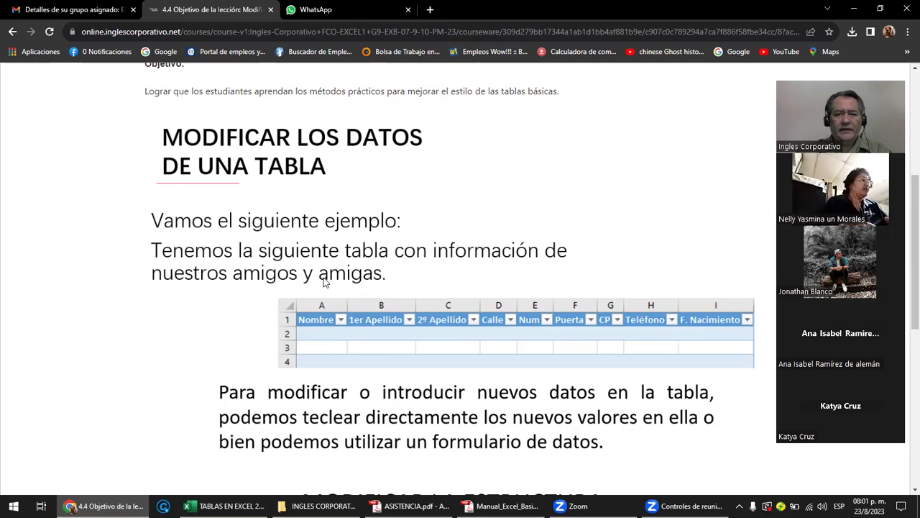
scroll(324, 283, "down", 1)
scroll(323, 283, "down", 1)
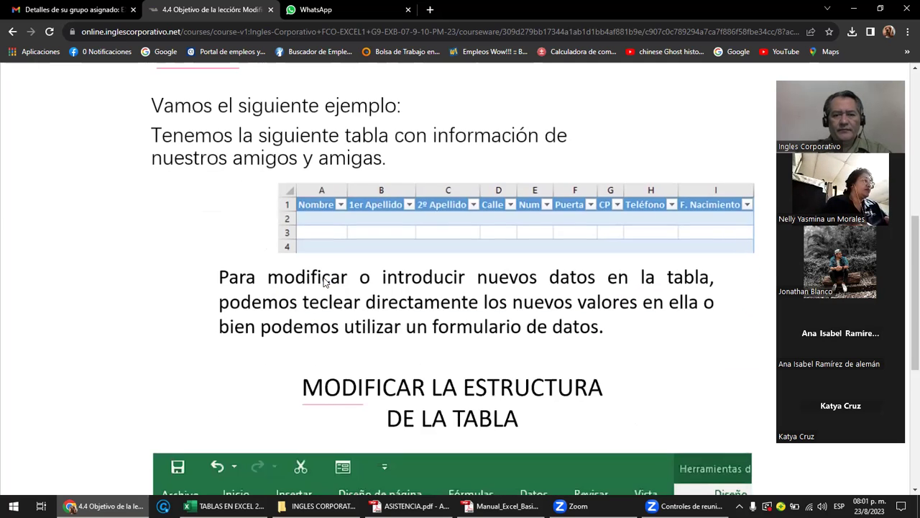
scroll(324, 282, "down", 1)
scroll(323, 282, "down", 1)
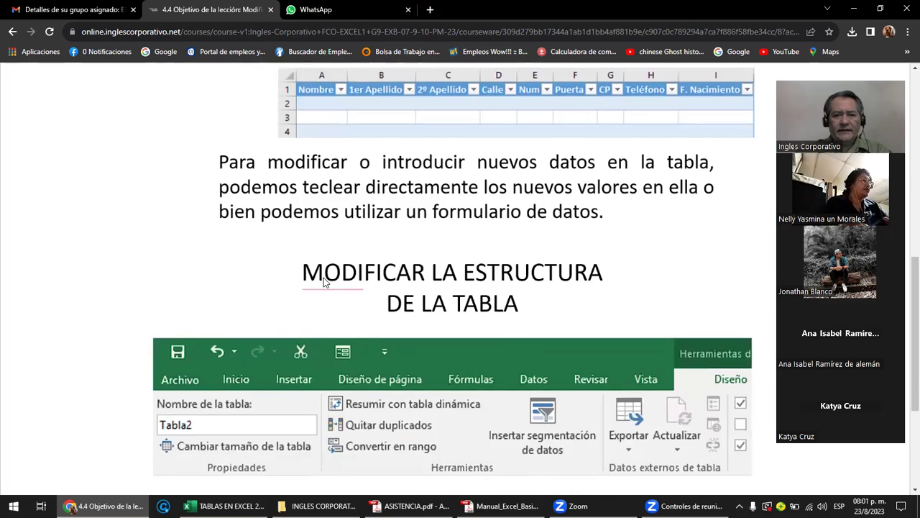
scroll(324, 282, "down", 1)
scroll(324, 278, "down", 1)
scroll(323, 278, "down", 1)
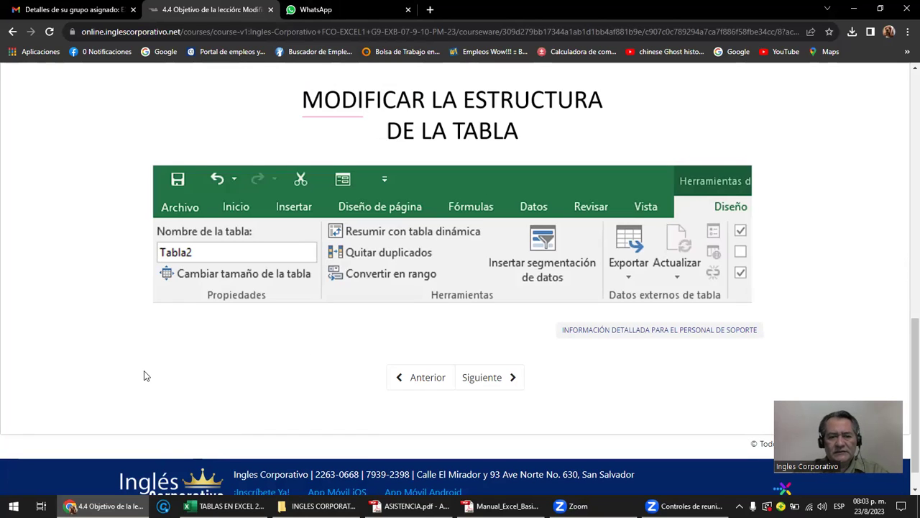
Browse the MODIFICAR TABLA, OPERACIONES EN TABLA and QUITAR DUPLICADOS sheets, then return to INTRODUCCION
left_click(223, 506)
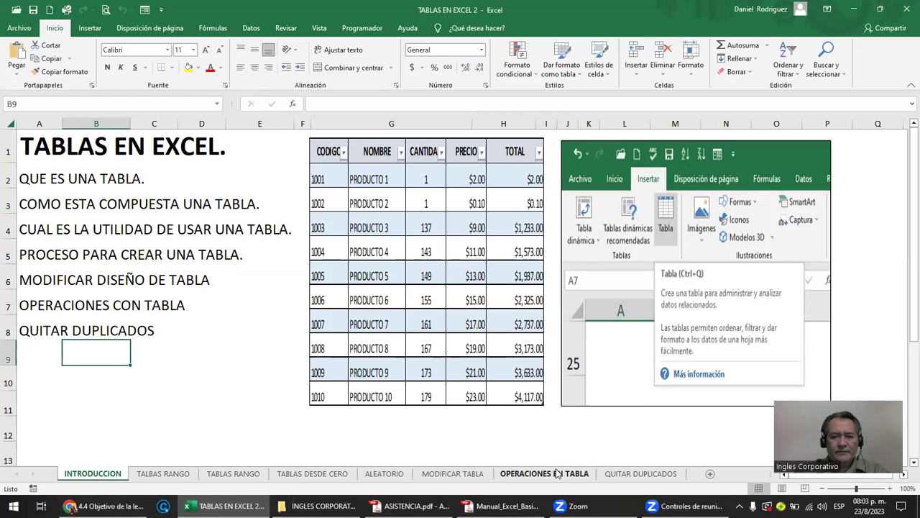
left_click(453, 474)
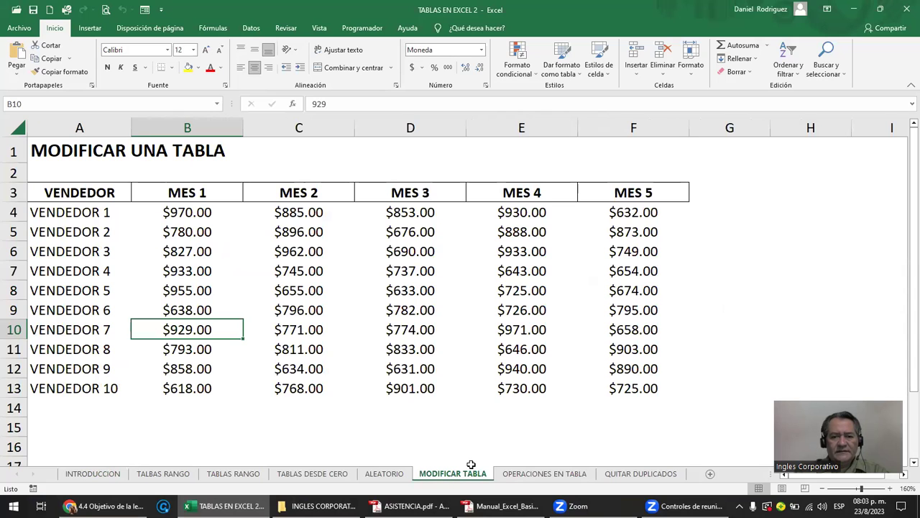
left_click(519, 474)
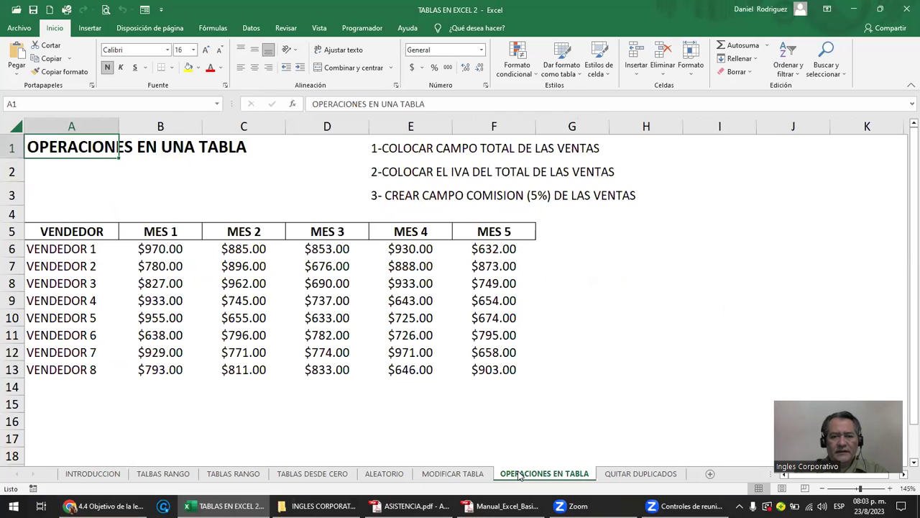
left_click(625, 474)
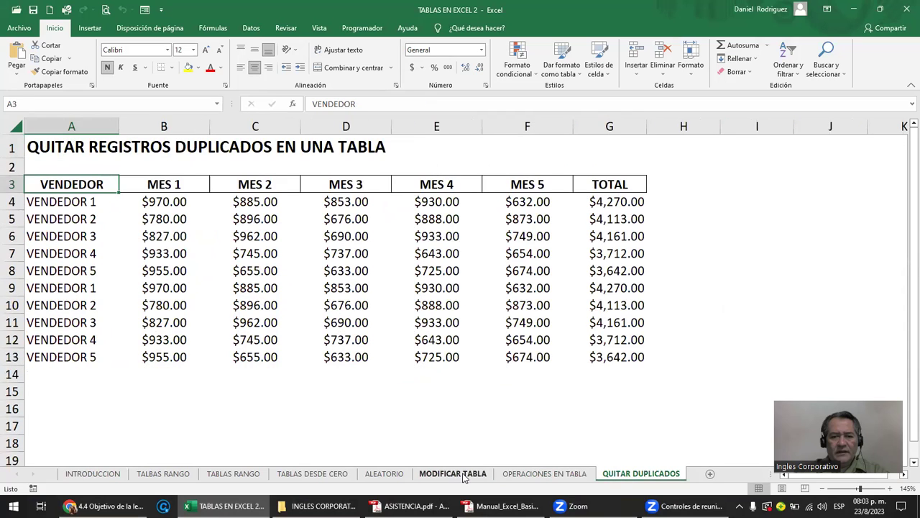
left_click(454, 475)
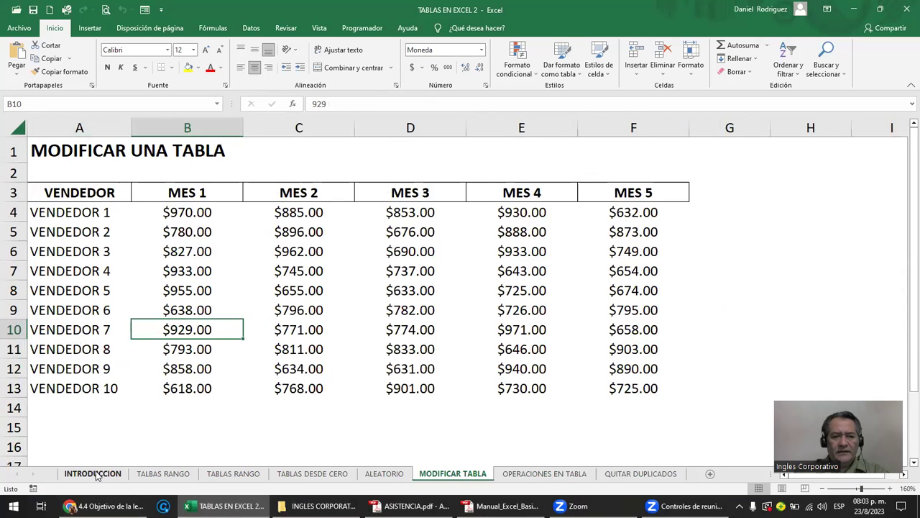
left_click(93, 475)
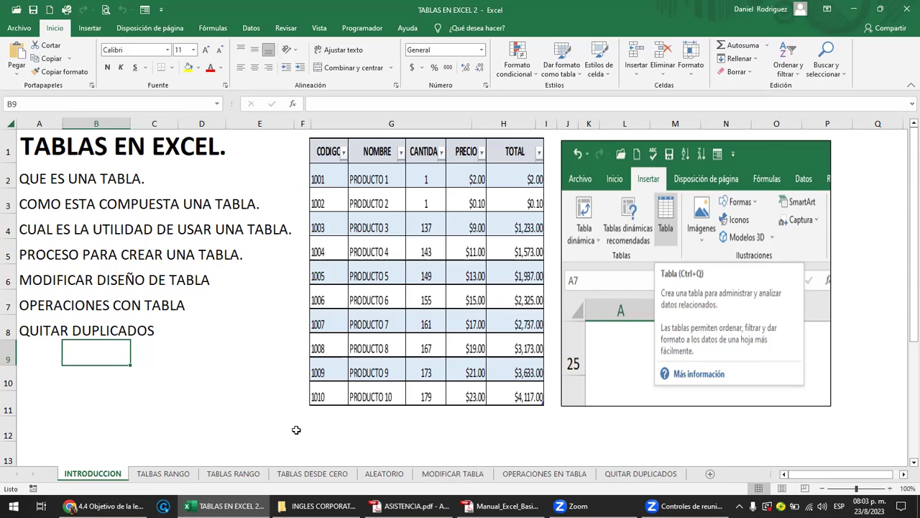
left_click(42, 178)
left_click(61, 209)
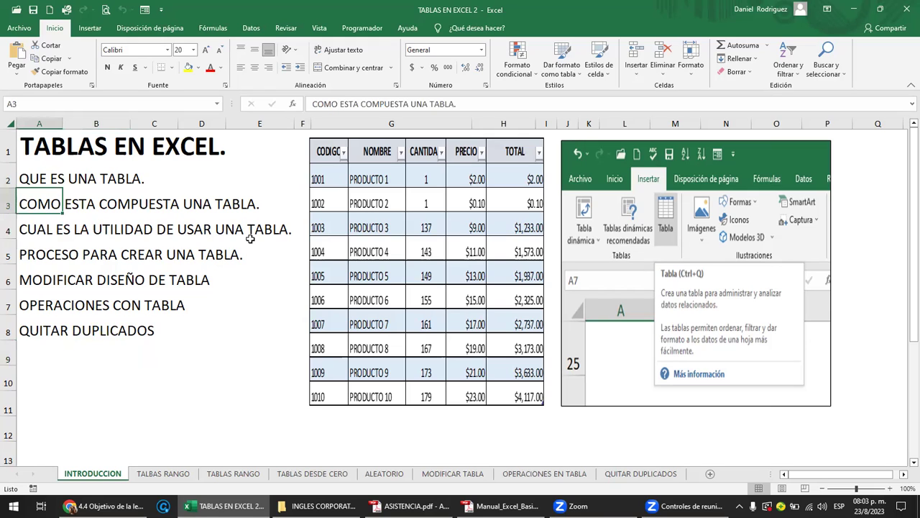
left_click(50, 231)
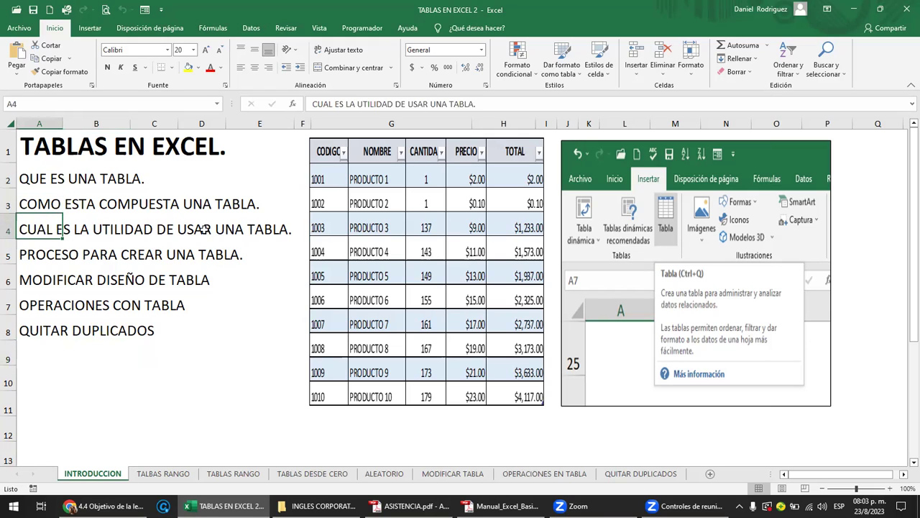
left_click(55, 255)
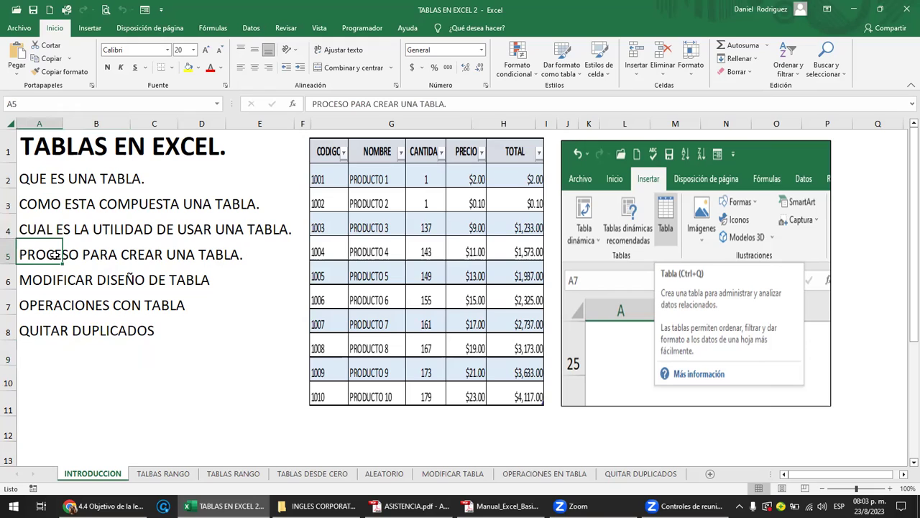
left_click(38, 280)
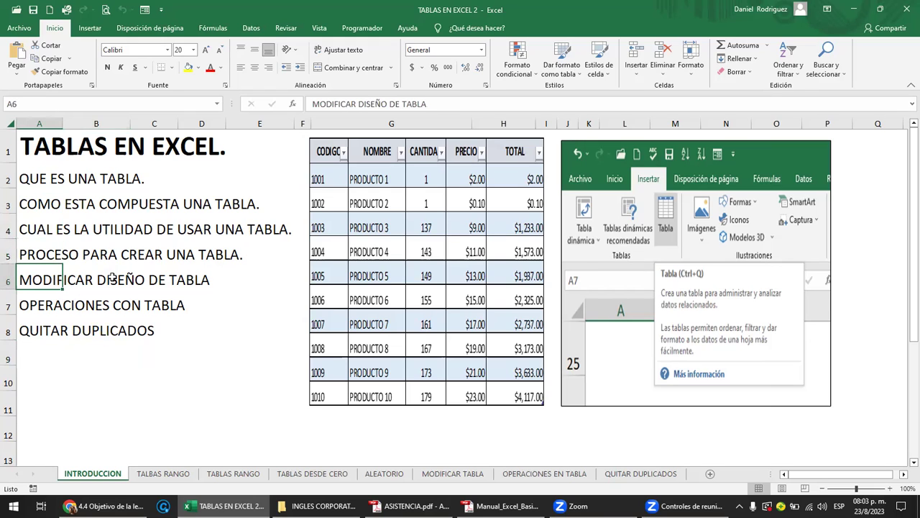
left_click_drag(113, 277, 205, 284)
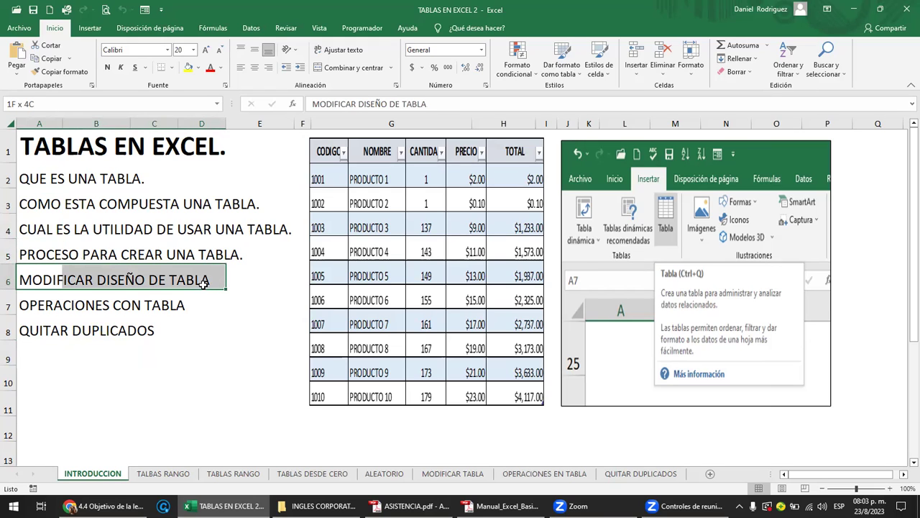
left_click_drag(204, 284, 204, 298)
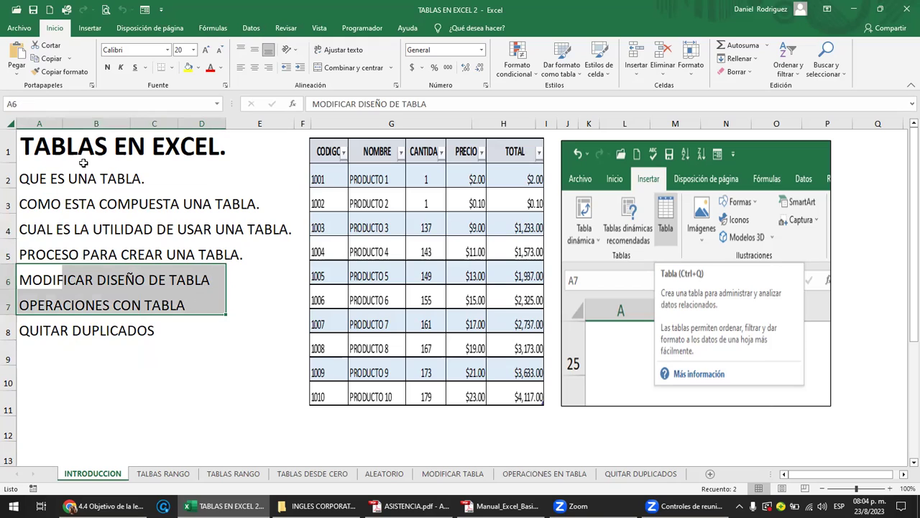
left_click(50, 307)
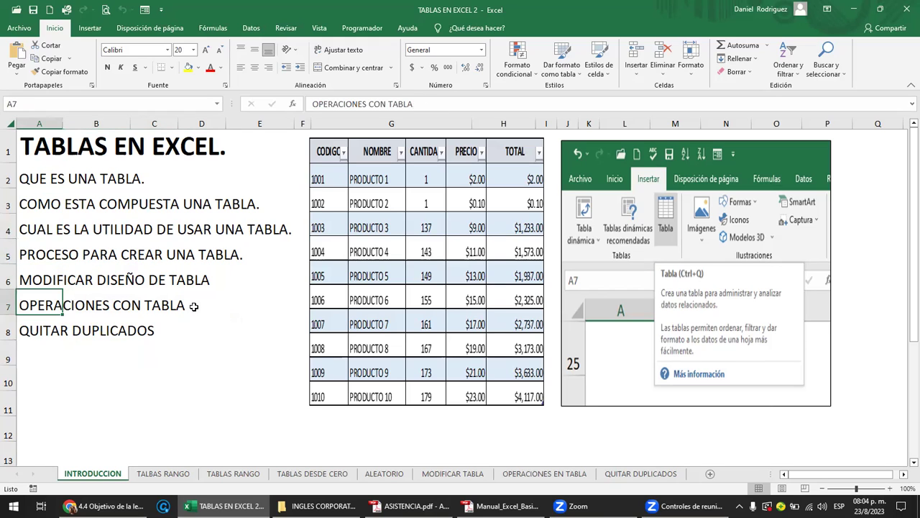
left_click(45, 330)
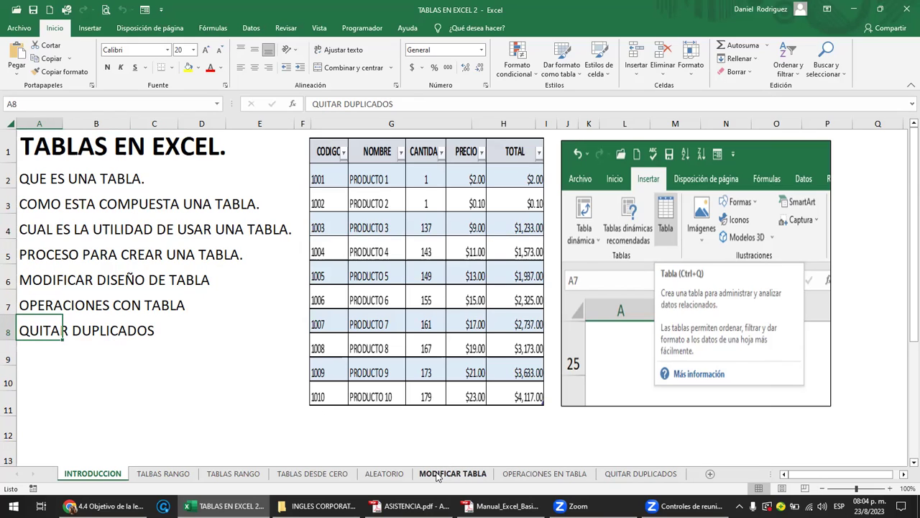
Go to MODIFICAR TABLA and select the vendor data A3:F13, row 2 and column G
left_click(438, 474)
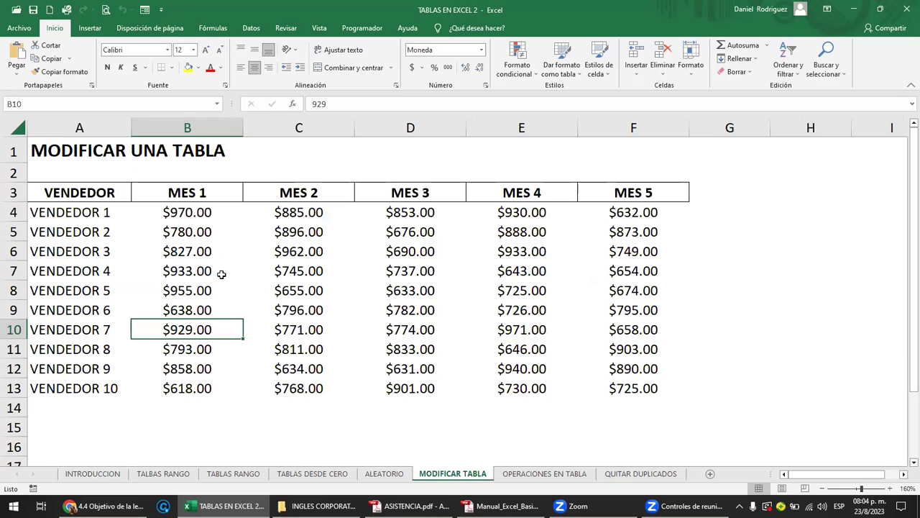
mouse_move(69, 188)
left_mouse_down()
mouse_move(646, 334)
mouse_move(646, 382)
left_mouse_up()
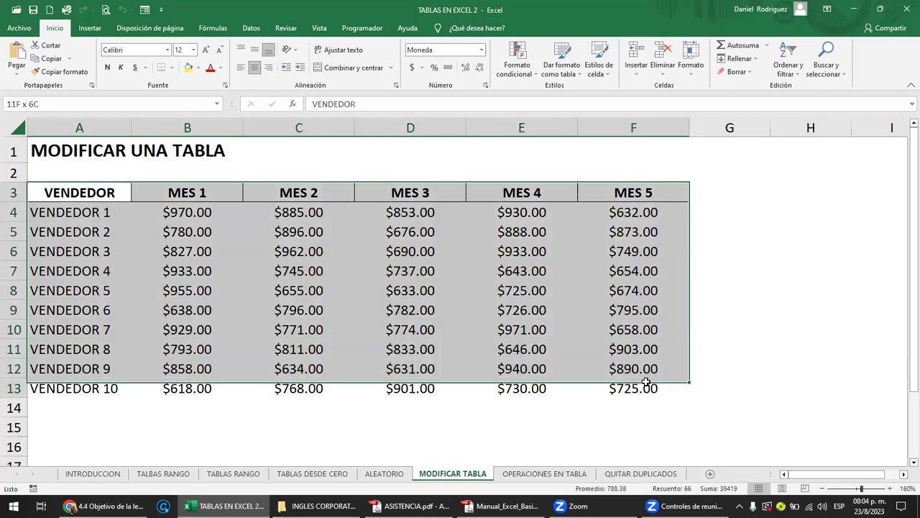
left_click(631, 211)
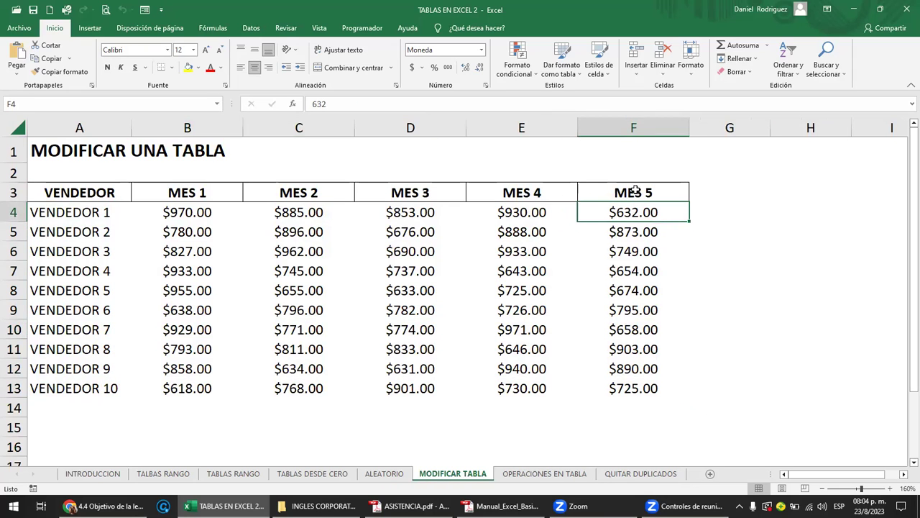
left_click_drag(40, 172, 707, 174)
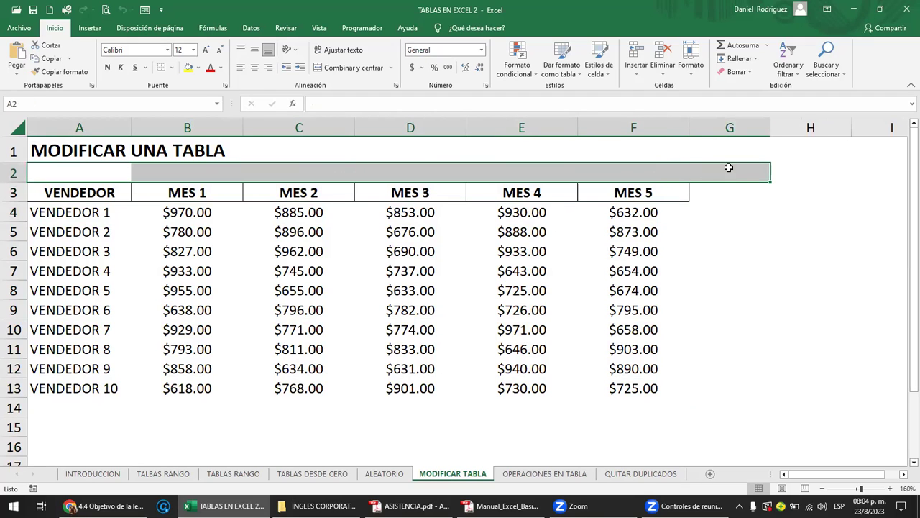
left_click(729, 126)
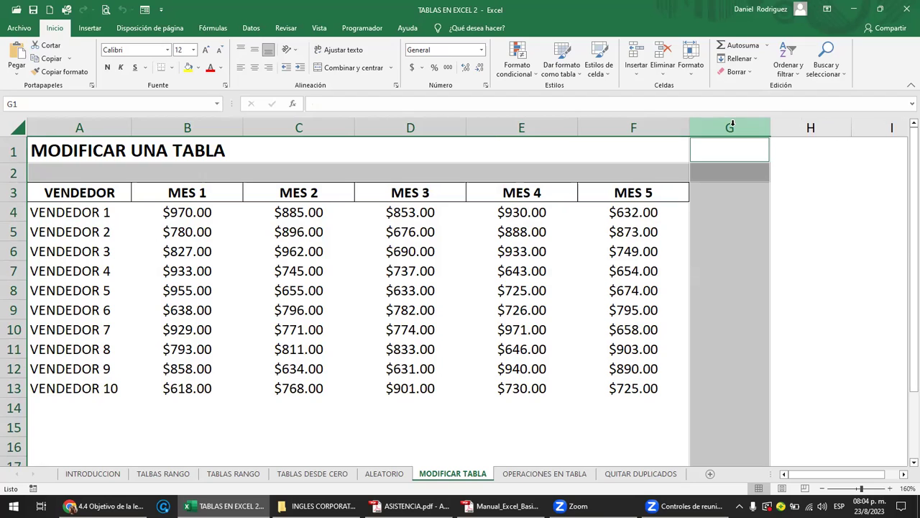
left_click(650, 257)
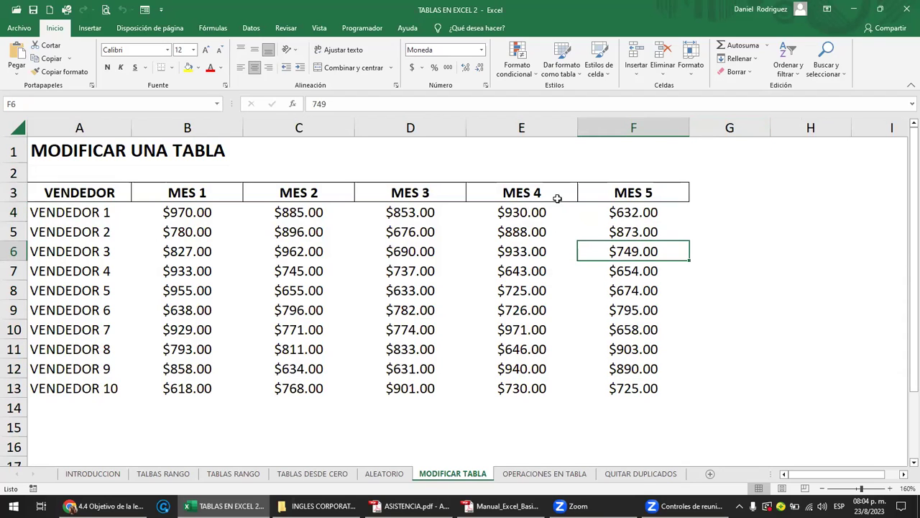
left_click(638, 195)
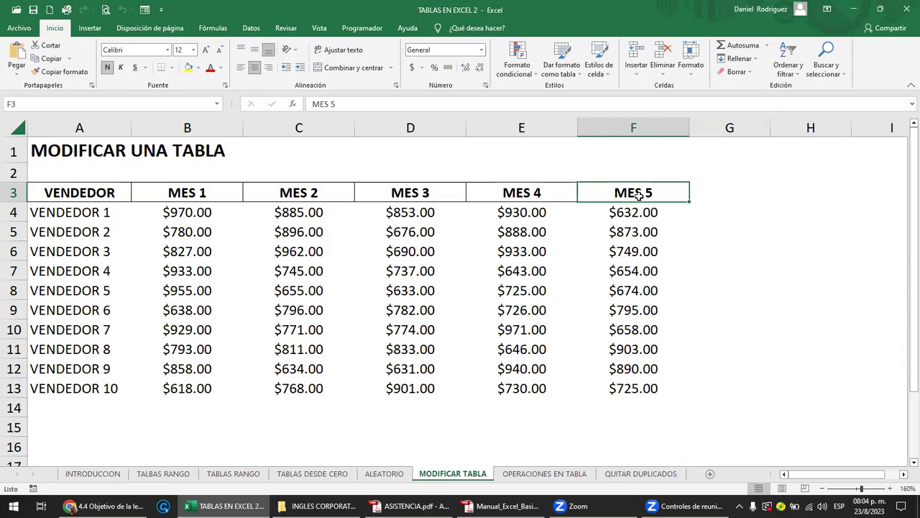
Convert $A$3:$F$13 into a table with headers via Insertar > Tabla
key("ctrl+t")
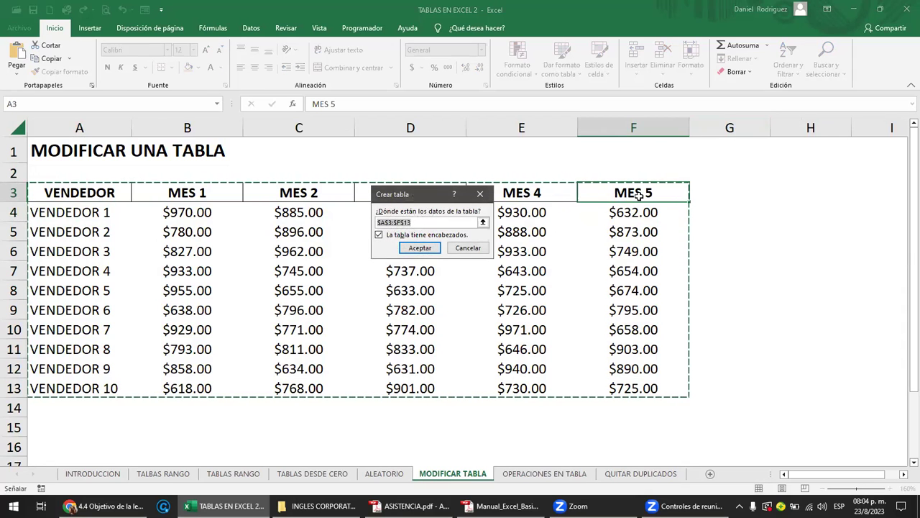
key("Escape")
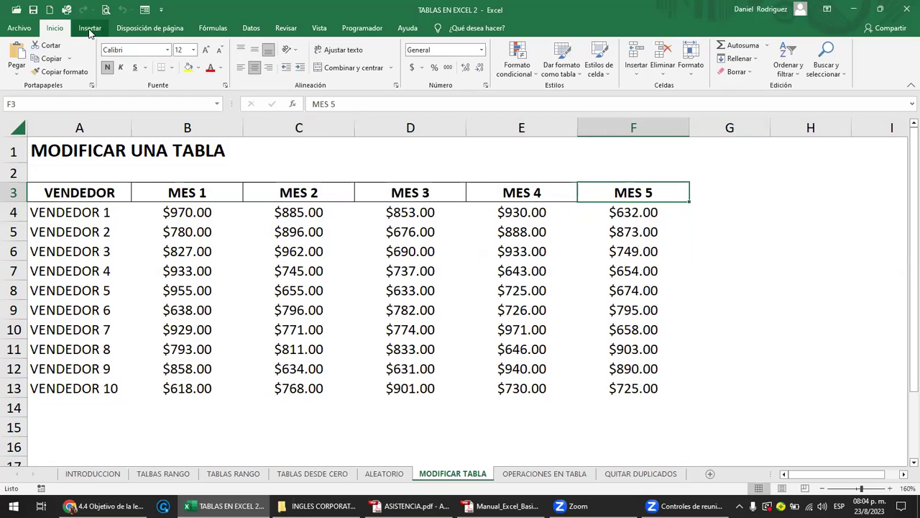
left_click(90, 30)
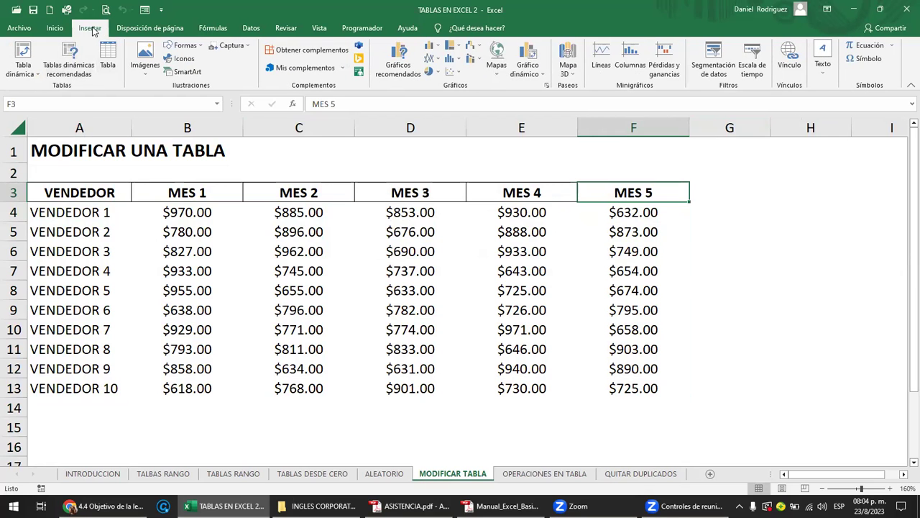
left_click(109, 61)
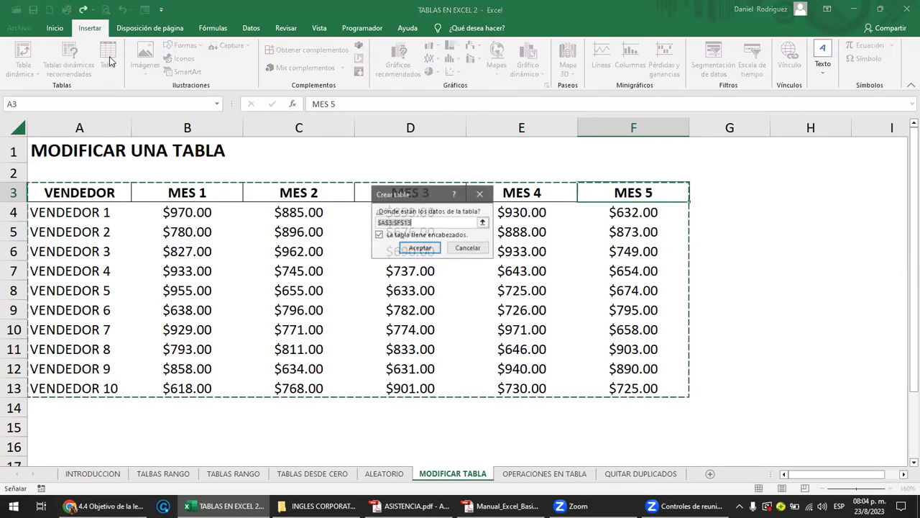
left_click(415, 249)
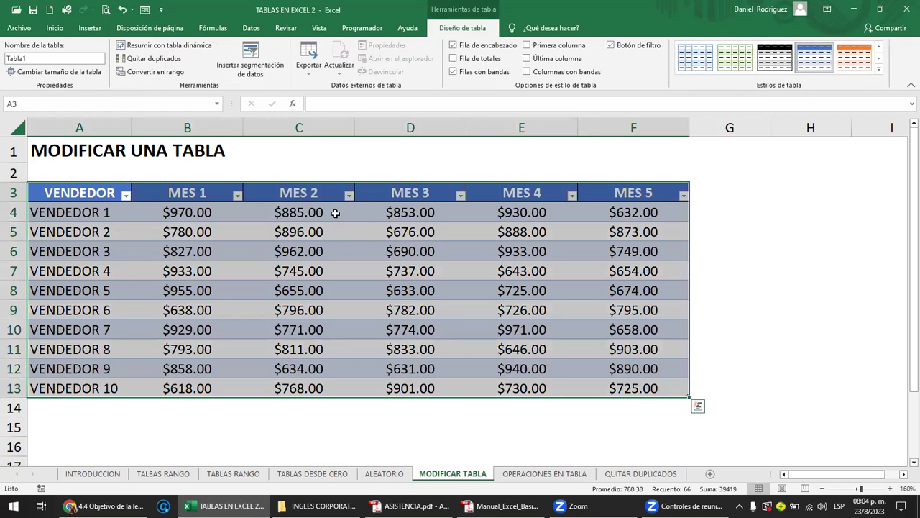
left_click(38, 60)
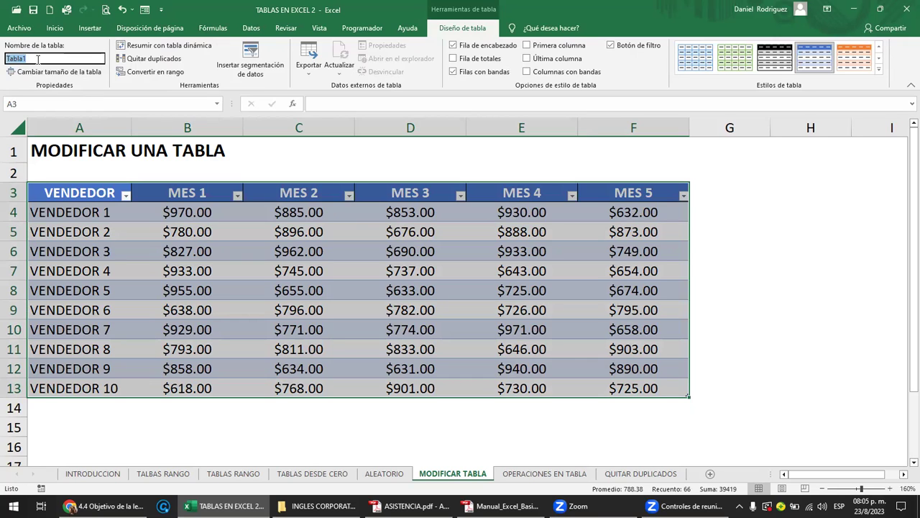
left_click(495, 173)
left_click(650, 194)
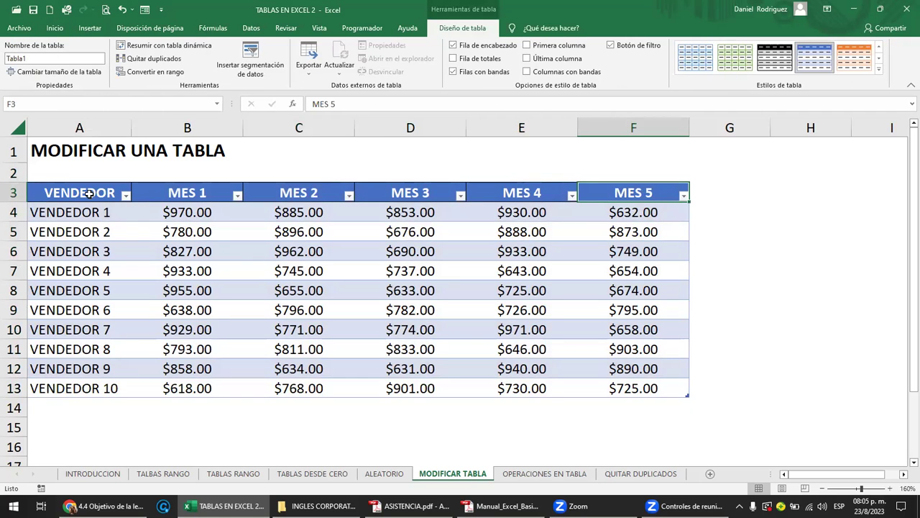
left_click_drag(67, 192, 654, 386)
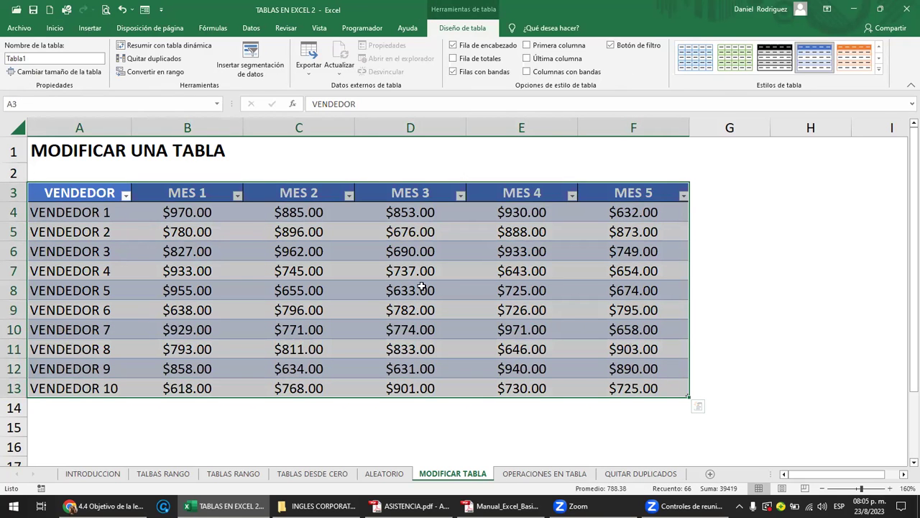
left_click(402, 174)
left_click(298, 189)
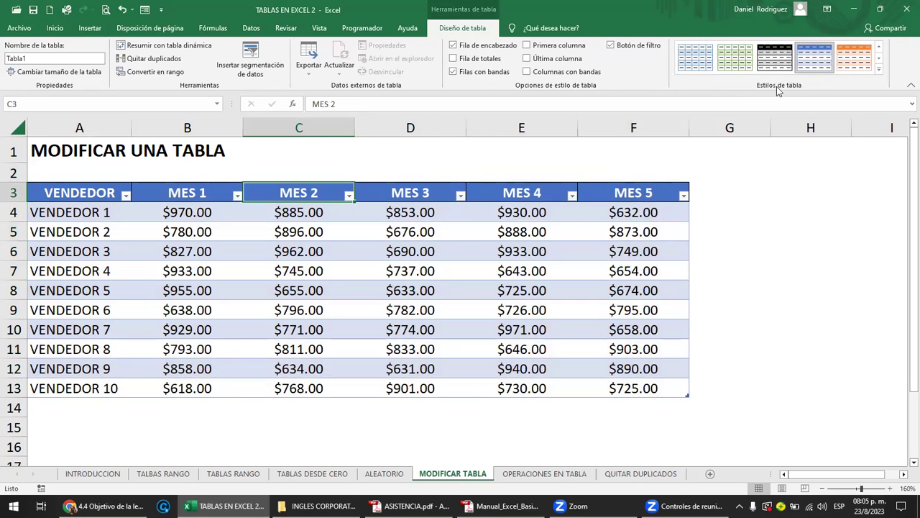
Leave the table style unchanged and turn on Fila de totales
left_click(879, 70)
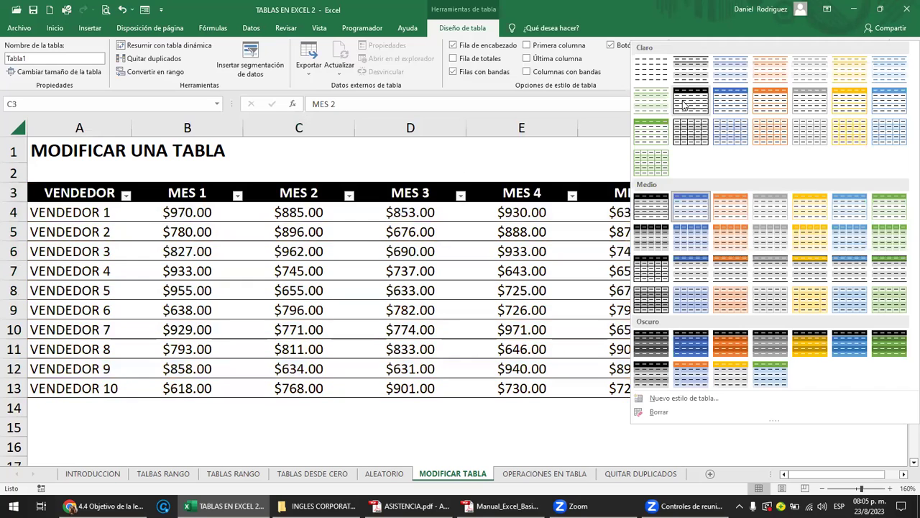
left_click(618, 76)
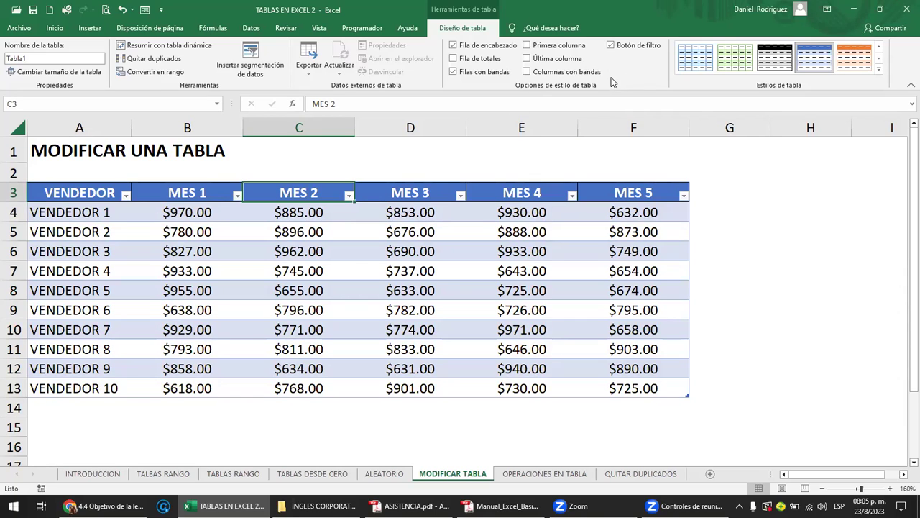
left_click(455, 60)
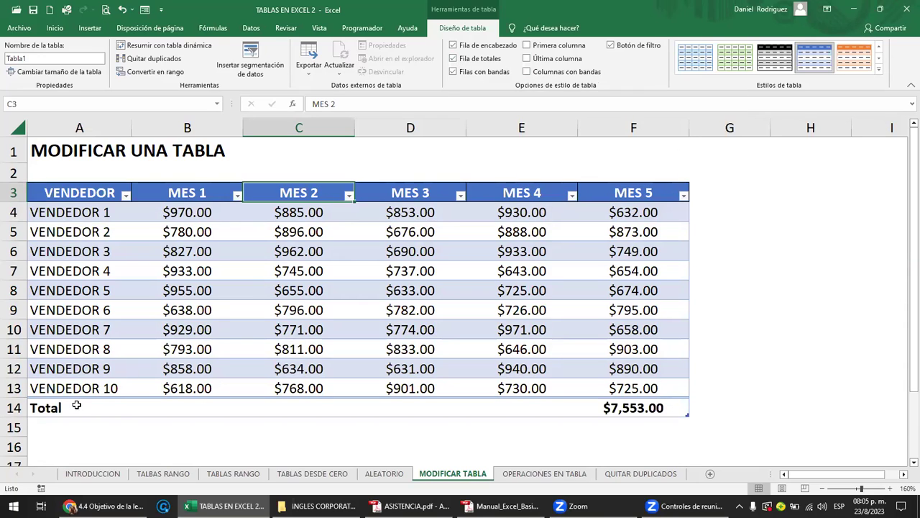
Select vendor rows and inspect F14's $7,553.00 =SUBTOTALES(109;[MES 5]) total
left_click_drag(13, 388, 15, 232)
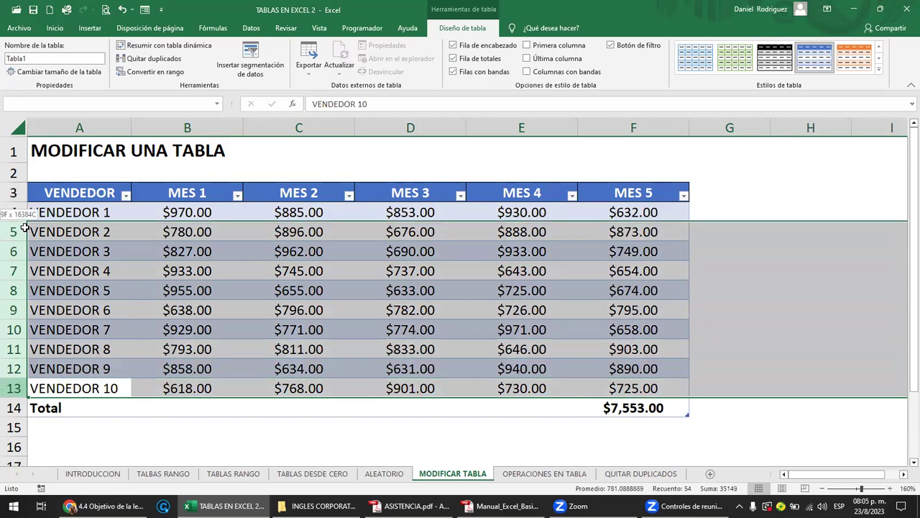
left_click(13, 211)
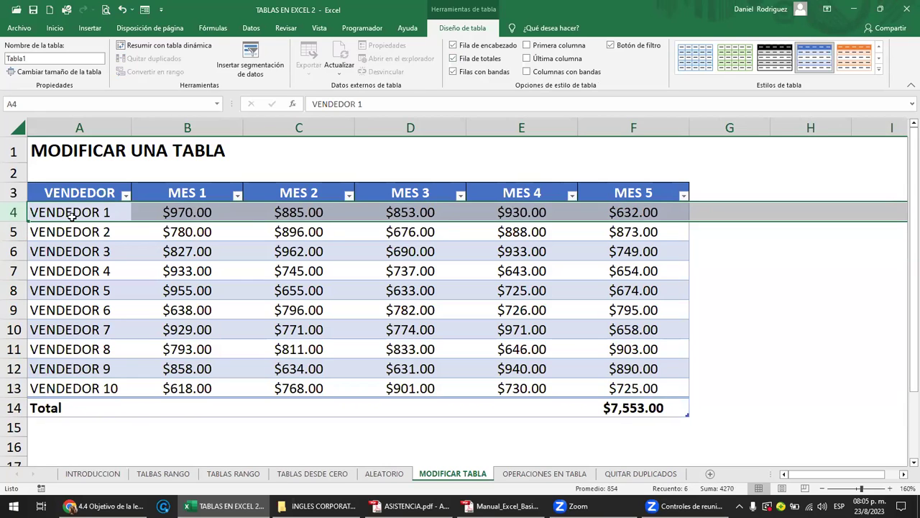
left_click(14, 231)
left_click(13, 250)
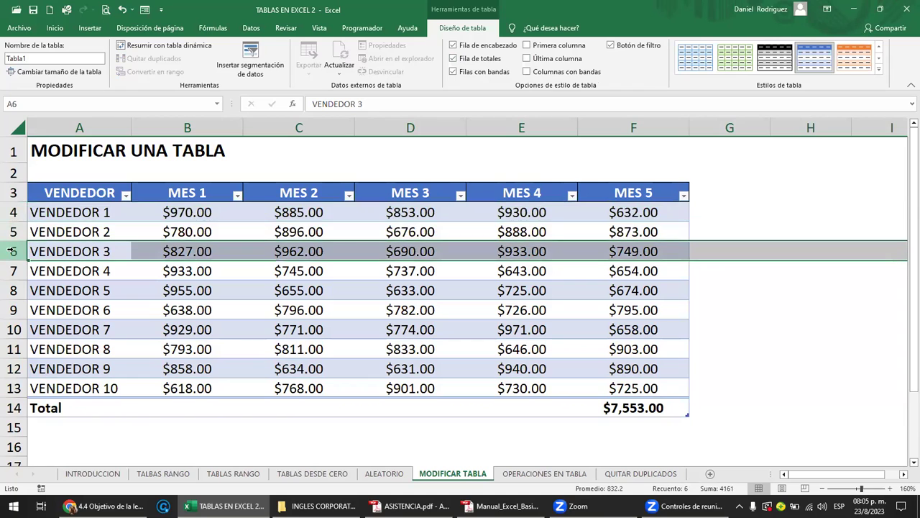
left_click(64, 211)
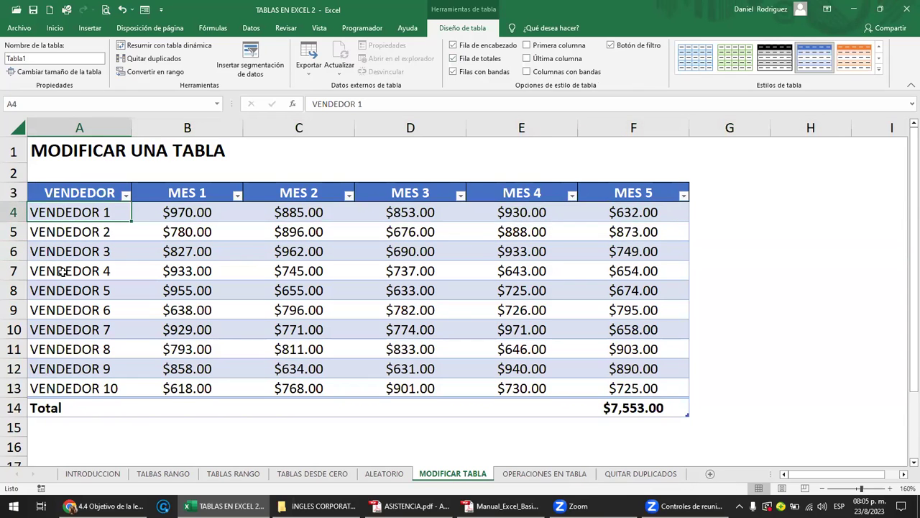
left_click(14, 389)
left_click(643, 406)
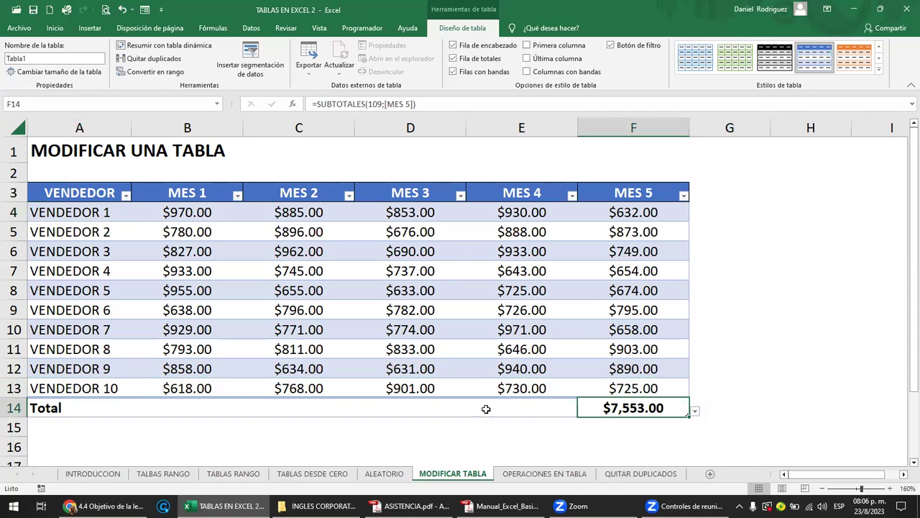
Switch Fila de totales off so Tabla1 ends at VENDEDOR 10 in row 13
left_click(453, 58)
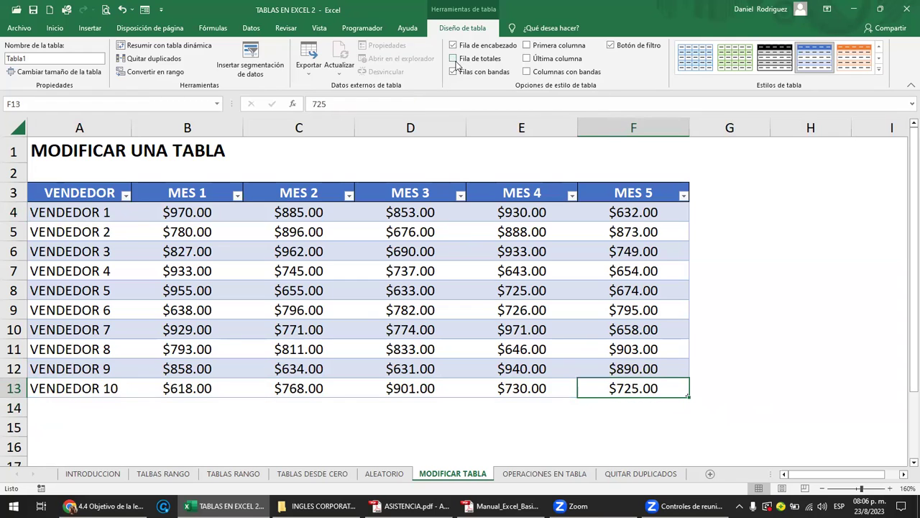
left_click(453, 58)
left_click(453, 59)
Enter the header 'Mes 6' in G3 so Tabla1 extends through column G
left_click(710, 196)
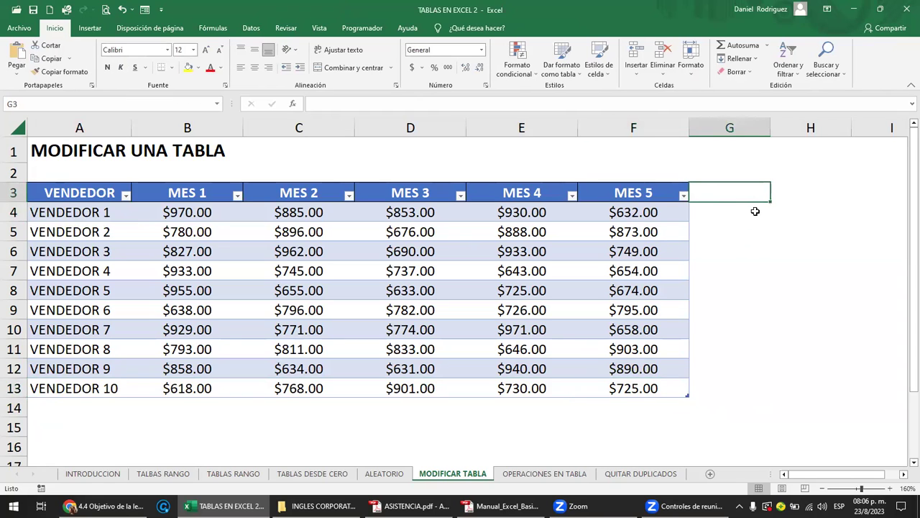
type("mes")
key("BackSpace")
key("BackSpace")
key("BackSpace")
type("mES ")
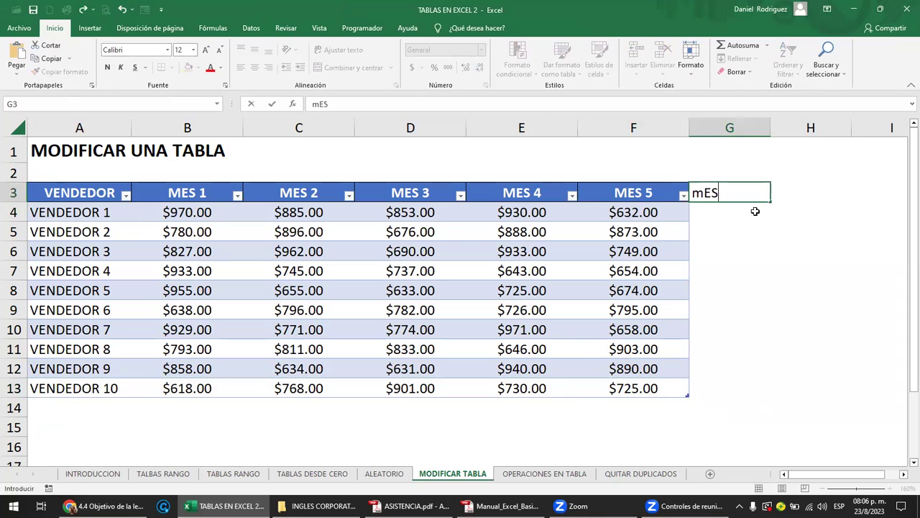
type("6")
key("Return")
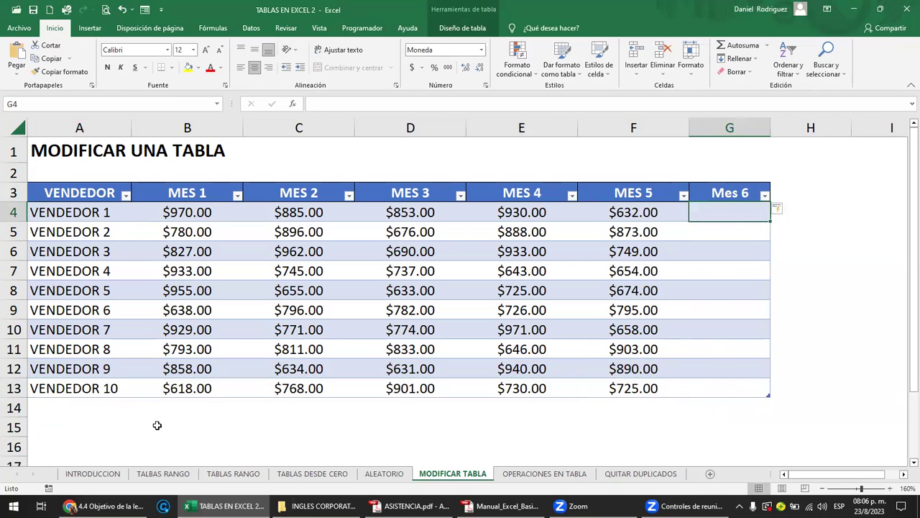
left_click(62, 390)
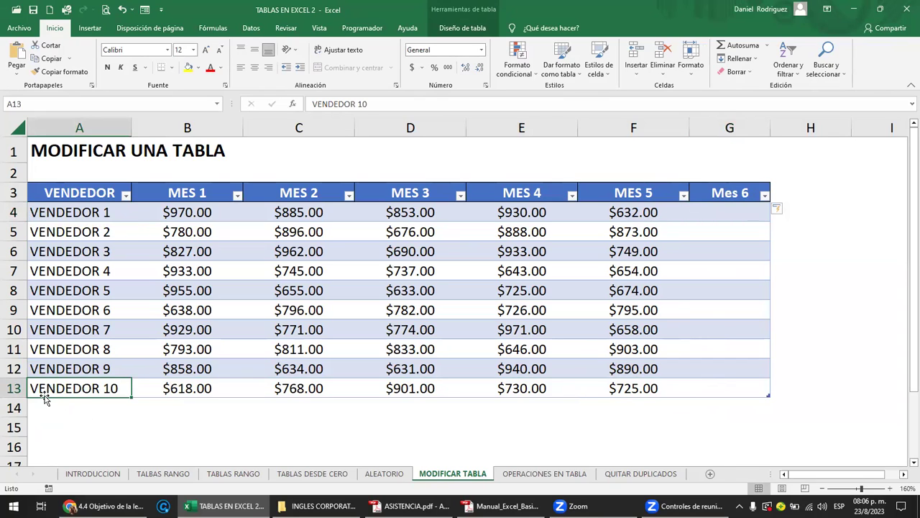
left_click(656, 387)
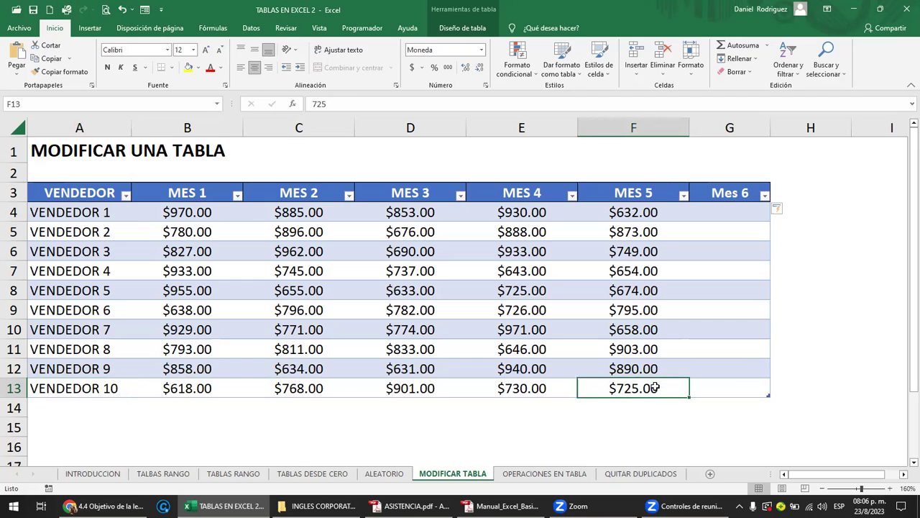
Enter 'VENDEDOR 11' in A14 as a new table row
left_click(721, 385)
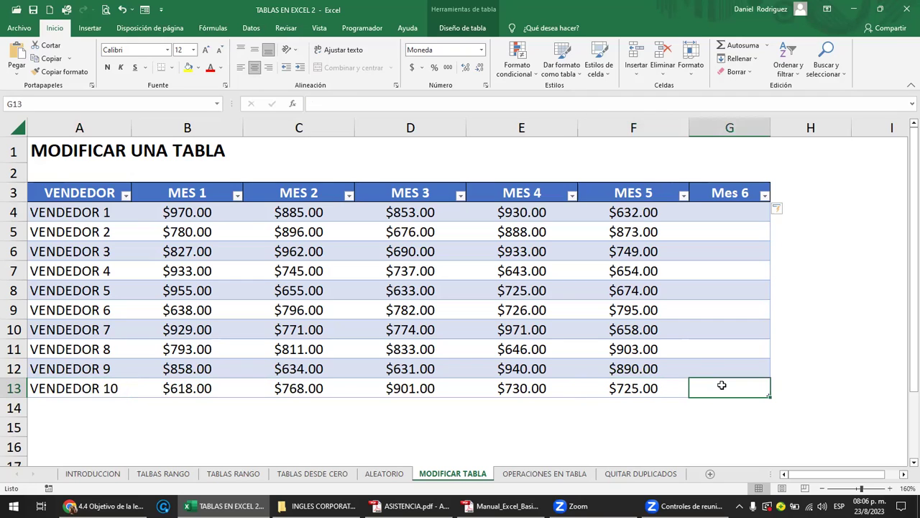
key("Tab")
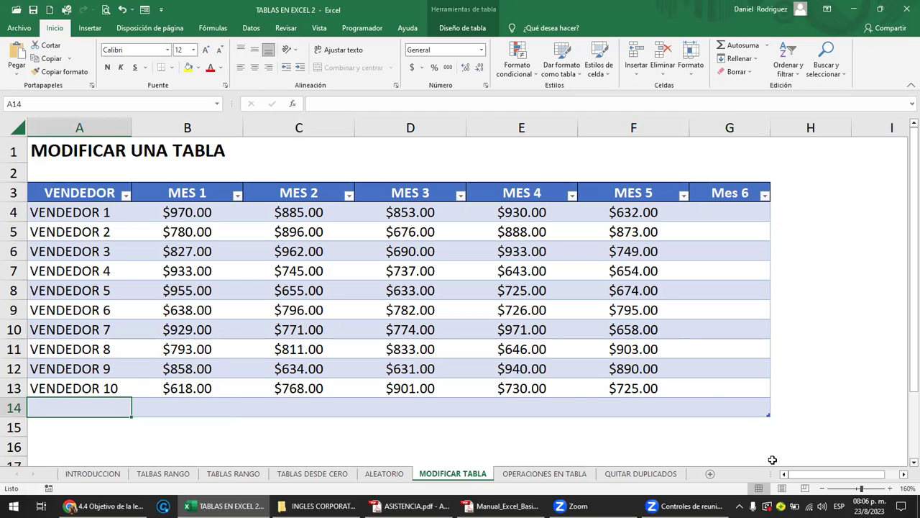
type("VENDEDOR 11")
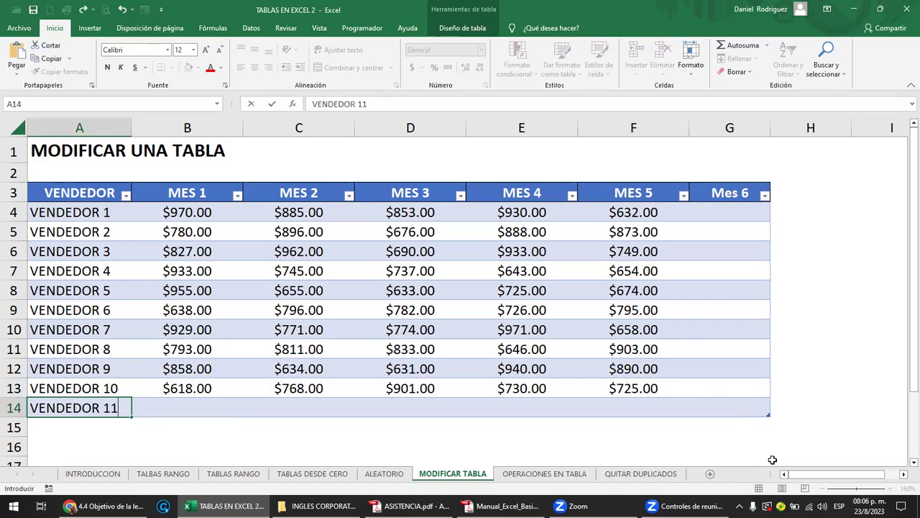
key("Return")
Copy VENDEDOR 9's amounts B12:F12 and paste them into row 14 from B14
key("Up")
key("Left")
key("Left")
key("Up")
key("Left")
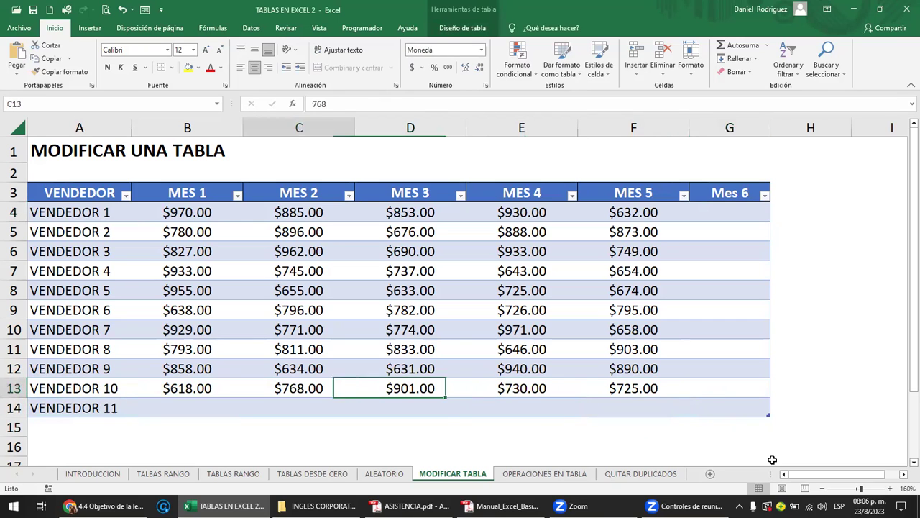
key("Left")
key("Left")
key("Up")
key("shift+Right")
key("shift+Right")
key("shift+Right")
key("shift+Right")
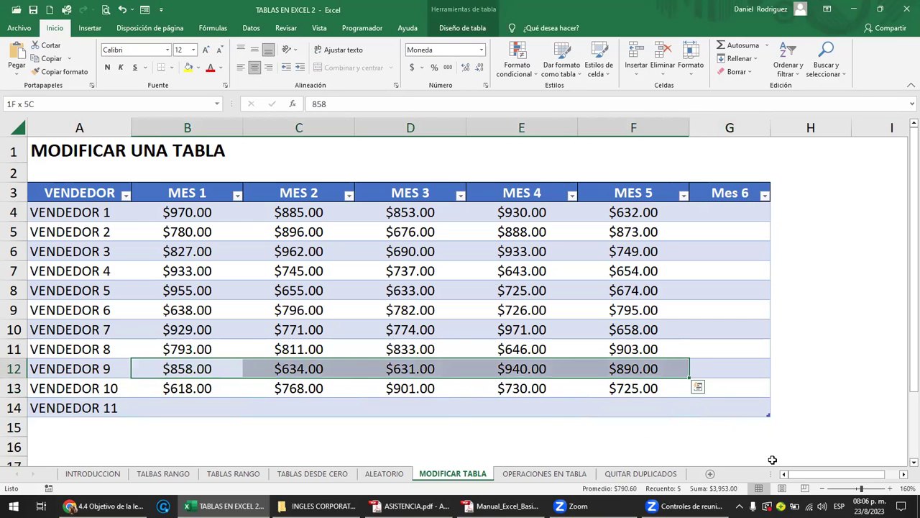
key("ctrl+c")
key("Down")
key("Down")
key("ctrl+v")
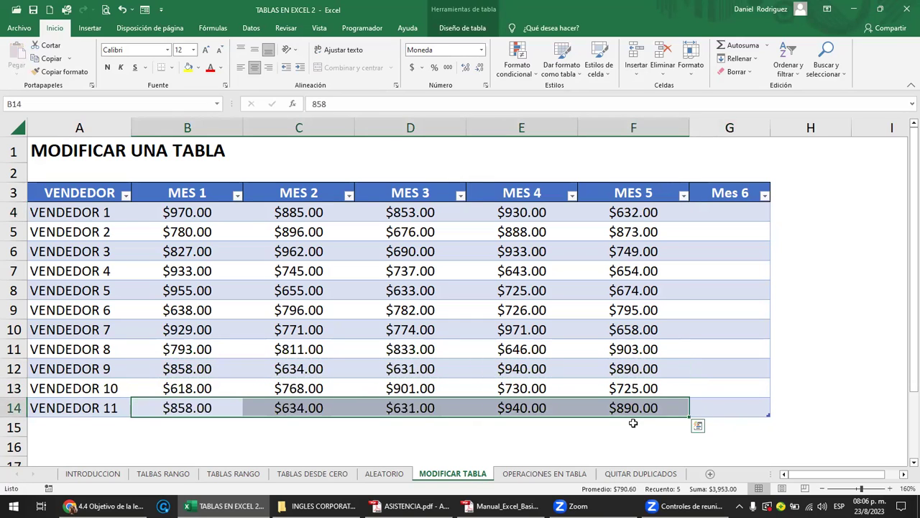
Select column G, row 14 and cells A14/A15 to check the expanded table
left_click(633, 424)
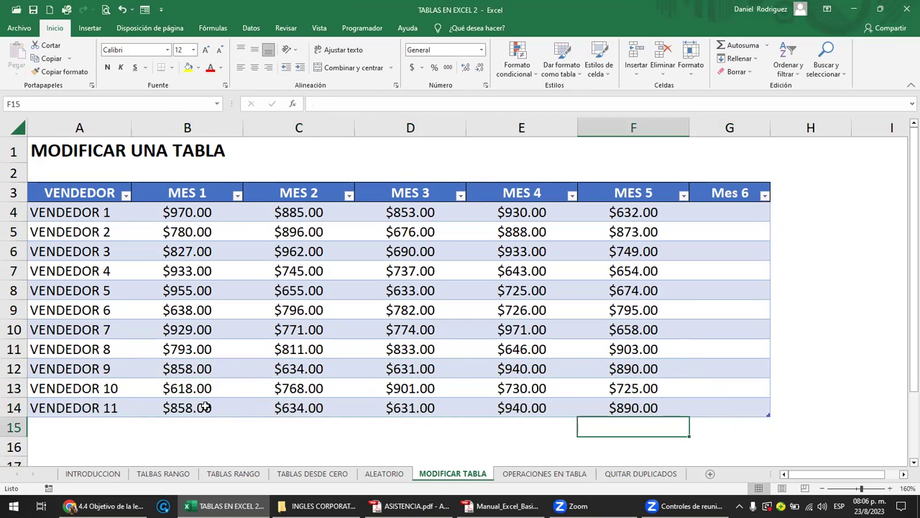
left_click(730, 127)
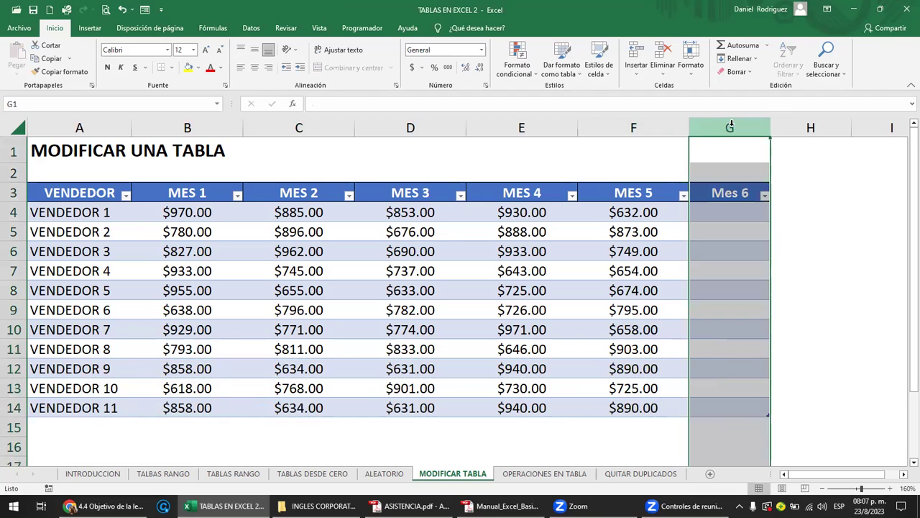
left_click(14, 408)
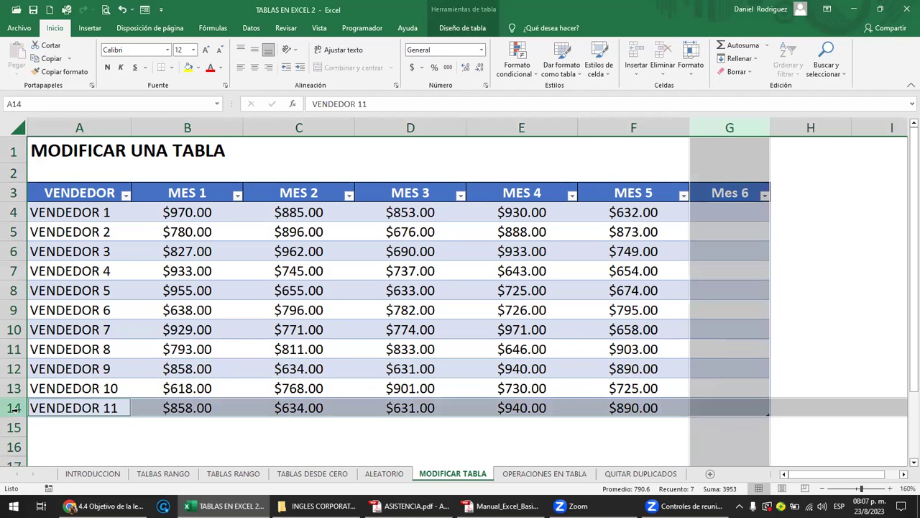
left_click(61, 427)
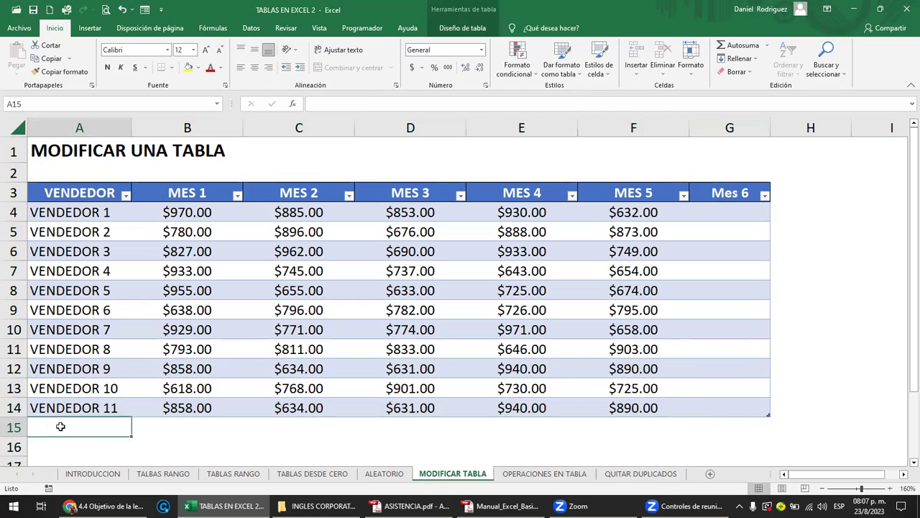
left_click(104, 408)
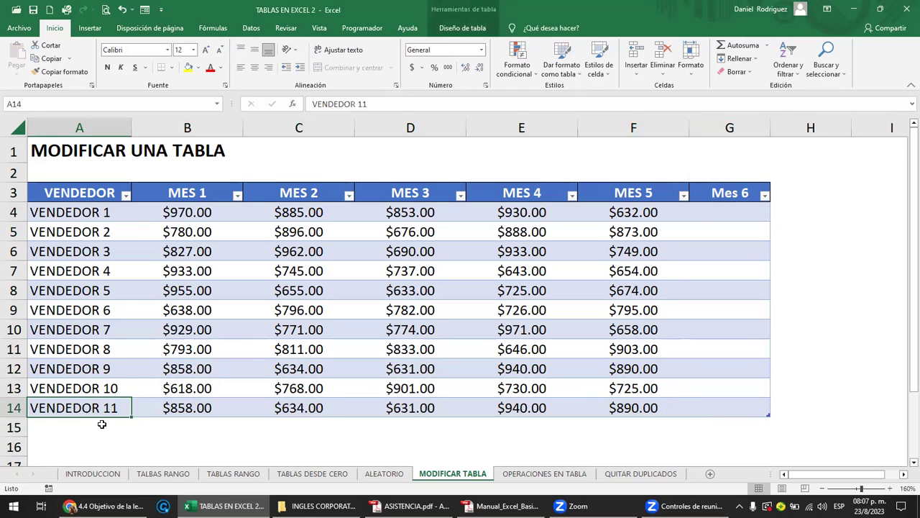
left_click(91, 428)
left_click(108, 407)
left_click(79, 427)
left_click(107, 407)
left_click(95, 425)
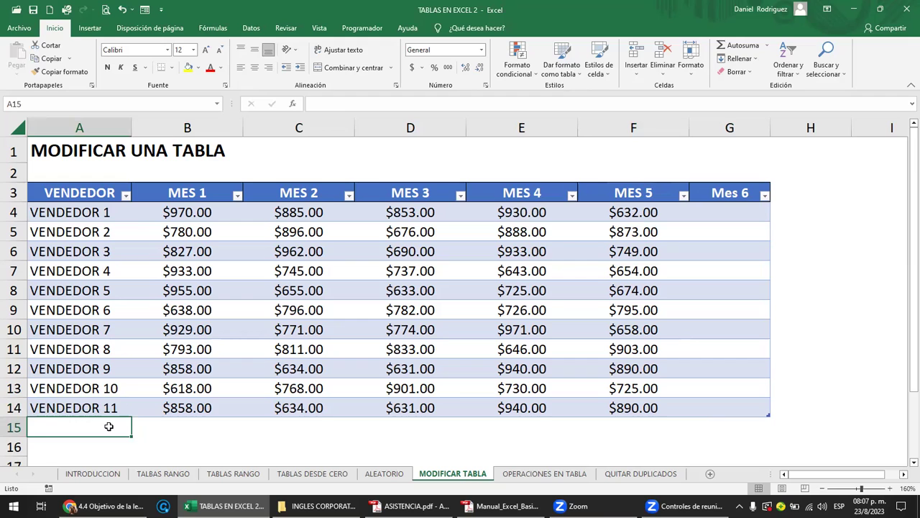
Enter 'JUAN' in A15, then undo the table expansion and clear the cell
type("JUAN")
key("ctrl+Return")
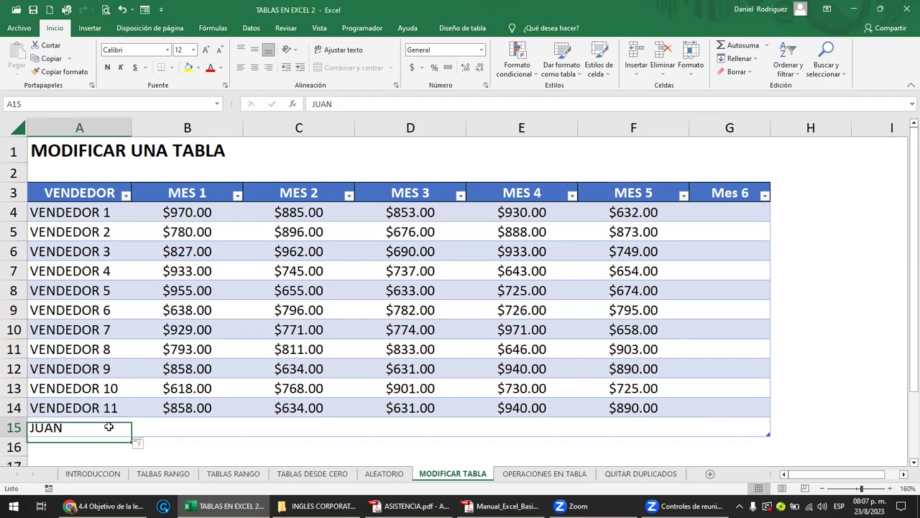
key("Right")
key("Right")
key("Right")
key("Right")
key("Right")
key("Right")
key("Up")
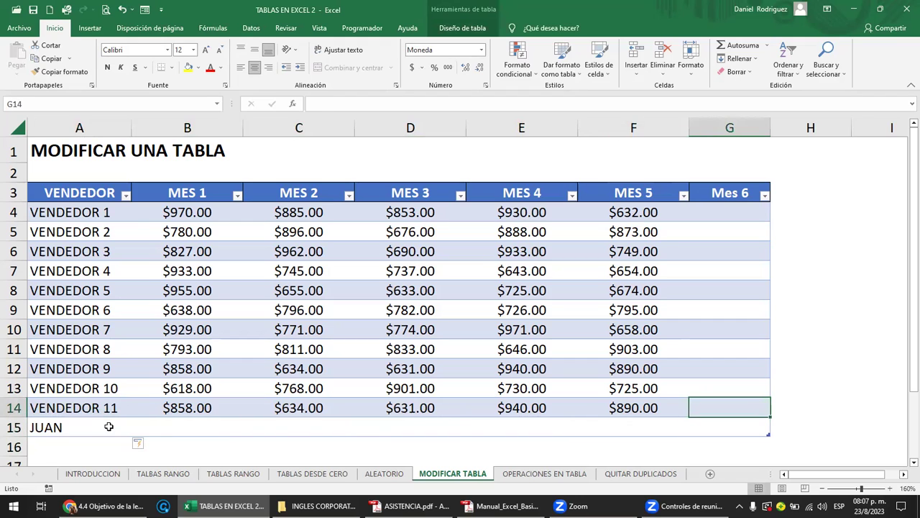
key("Left")
key("Left")
key("Left")
key("Left")
key("Left")
key("Left")
key("Down")
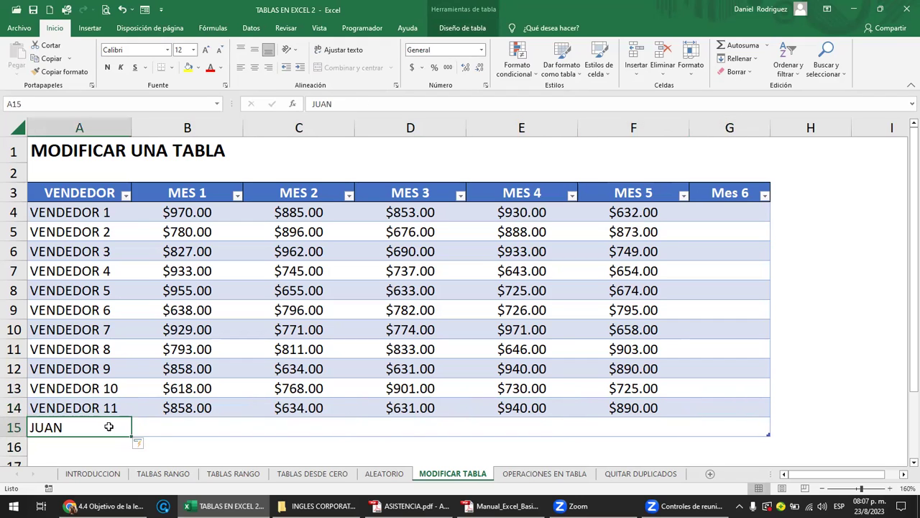
key("ctrl+z")
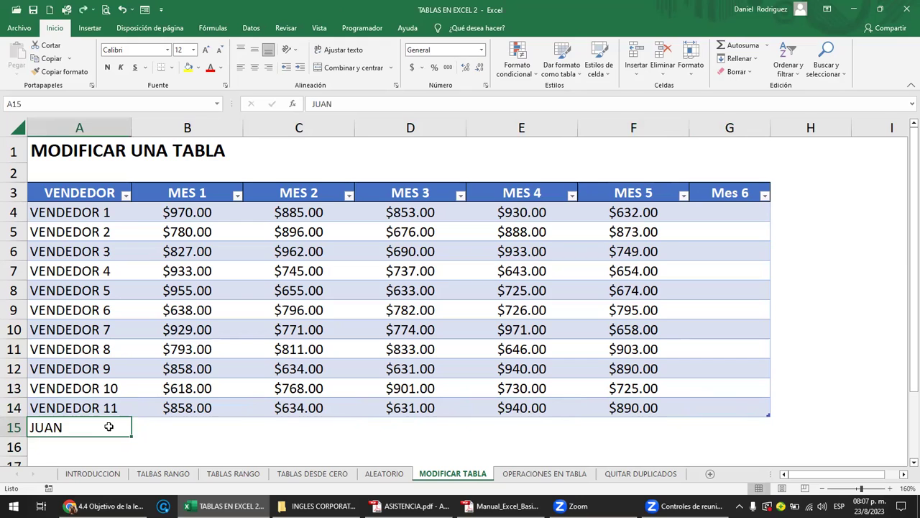
key("Delete")
Add 'VENDEDOR 12' in A15 and paste VENDEDOR 10's row 13 values into row 15
left_click(165, 430)
left_click(68, 429)
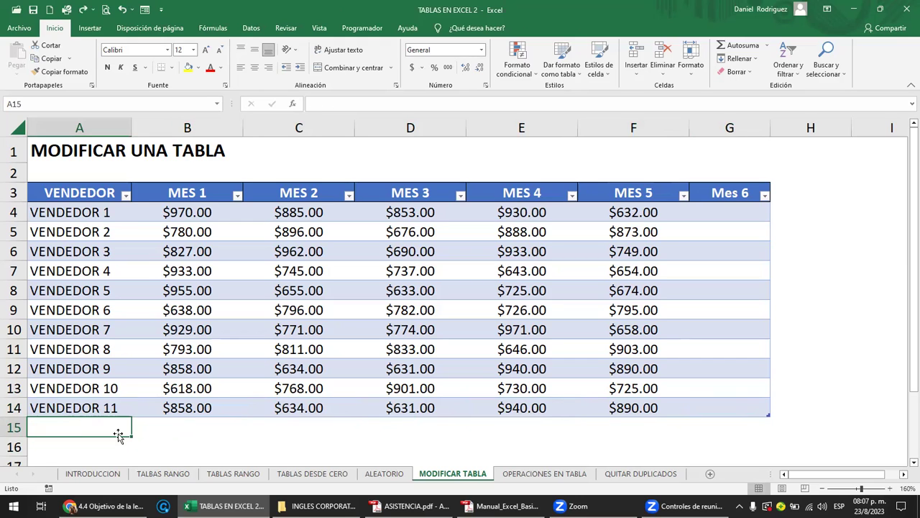
type("VENDEDOR 12")
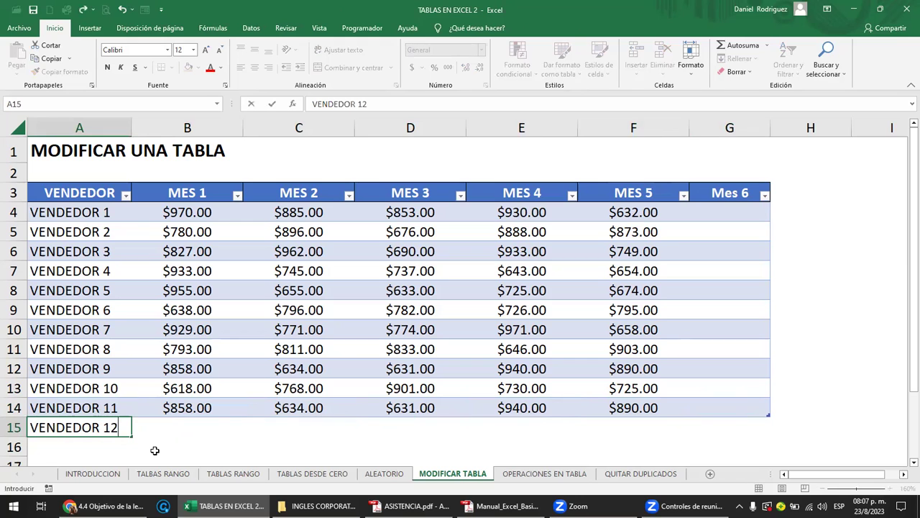
key("Tab")
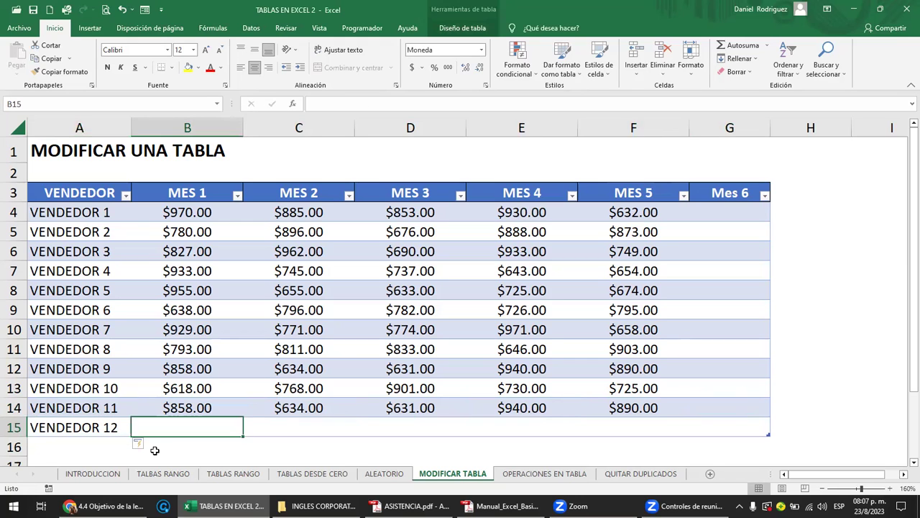
left_click_drag(195, 387, 724, 393)
key("ctrl+c")
key("Down")
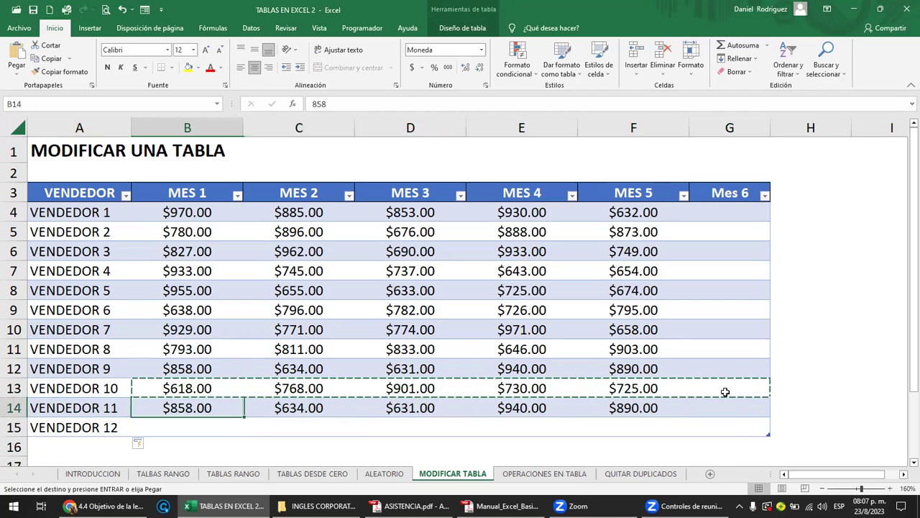
key("Down")
key("Return")
key("Escape")
Select rows 14–15, column G and cells F15 and G15 to review the new rows
left_click(200, 409)
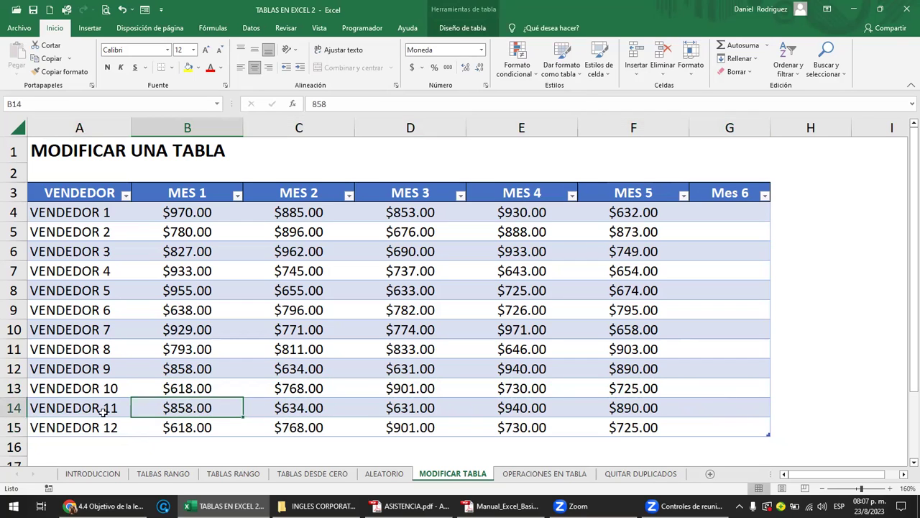
left_click(20, 410)
left_click_drag(20, 409, 16, 427)
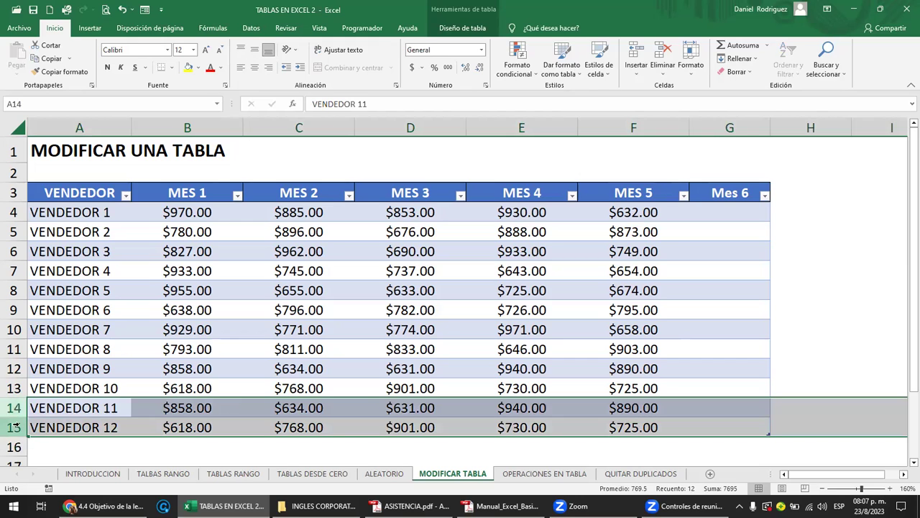
left_click(725, 122, "ctrl")
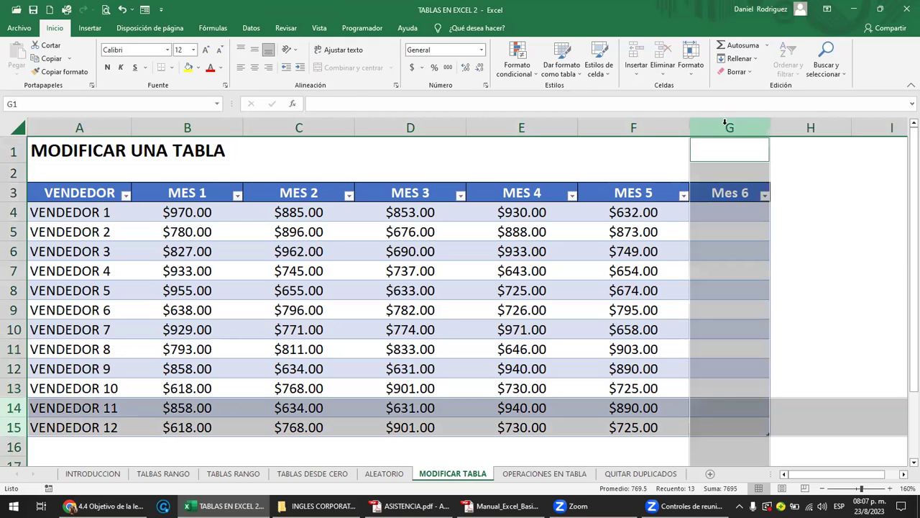
left_click(685, 432)
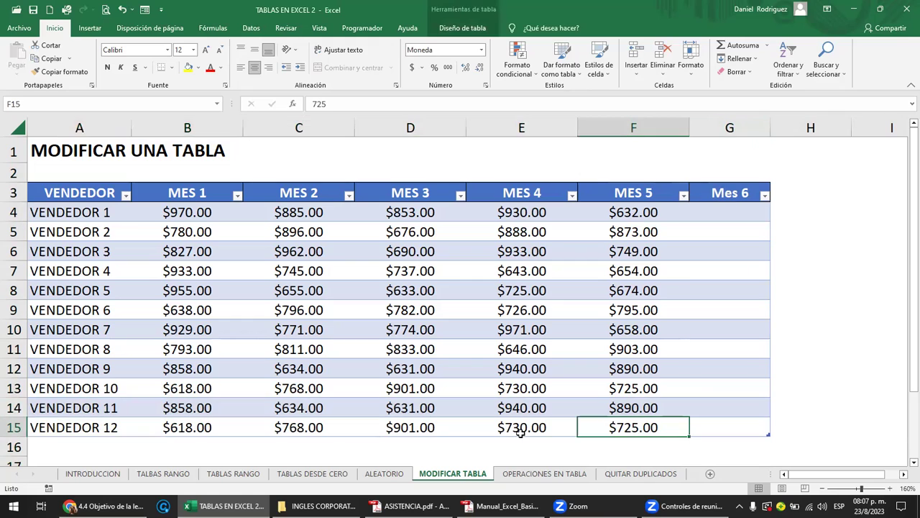
left_click(720, 428)
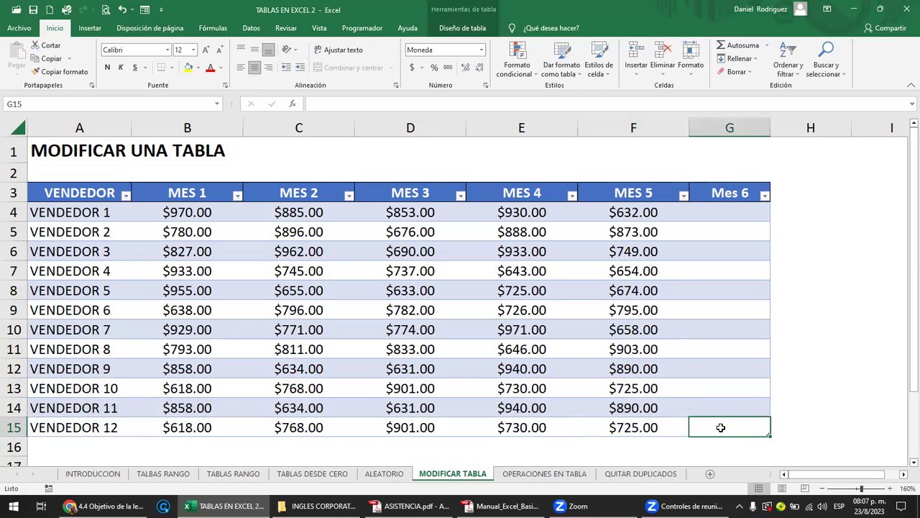
Enter 560 in H15 so Tabla1 auto-expands with a Mes 7 column showing $560.00
left_click(791, 425)
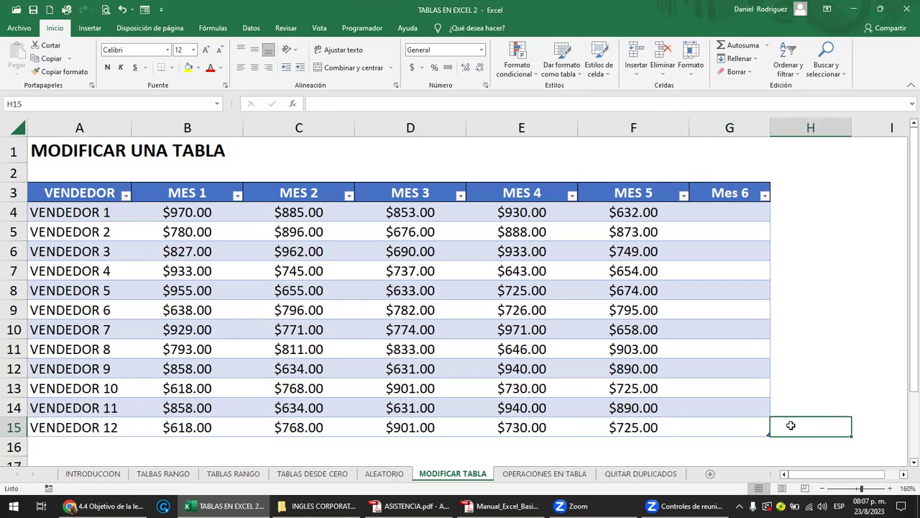
type("560")
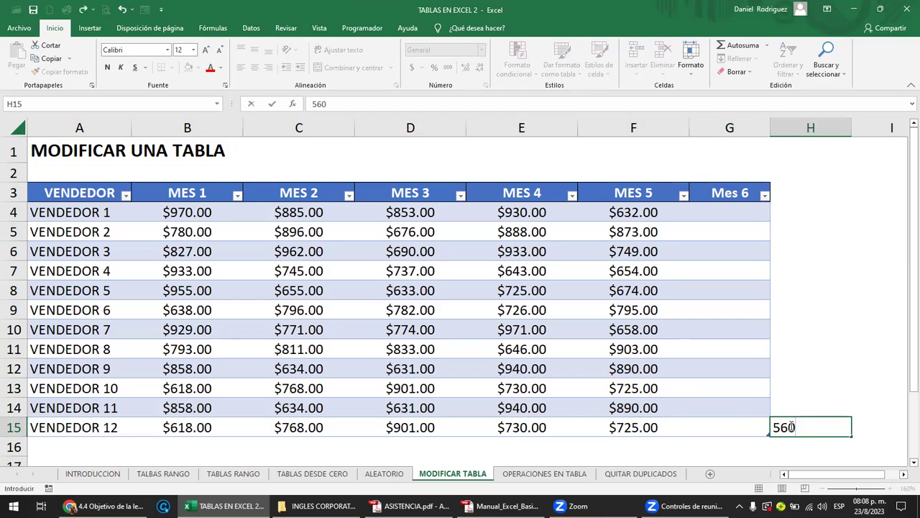
key("Return")
left_click(791, 428)
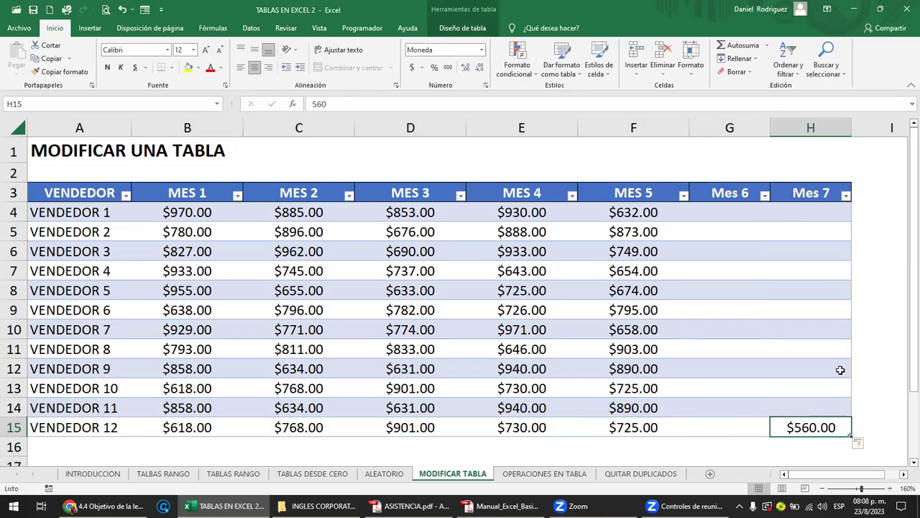
left_click(807, 126)
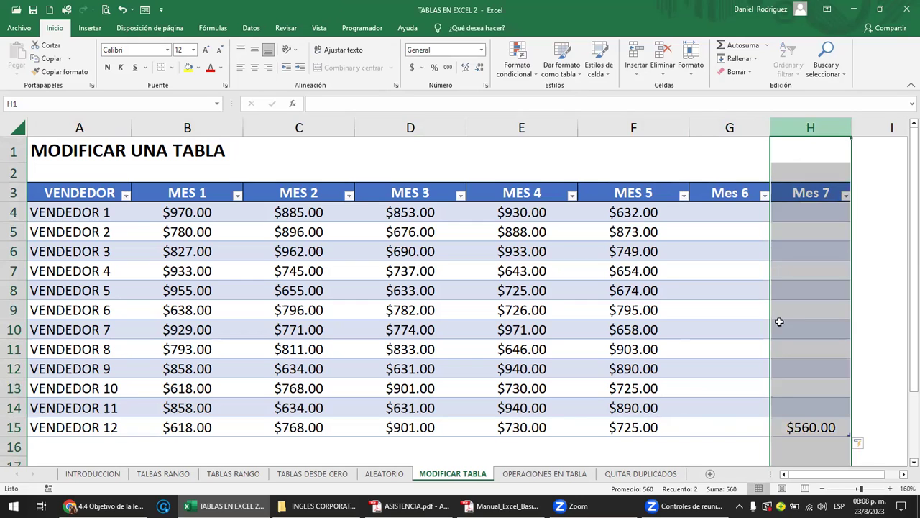
left_click(737, 410)
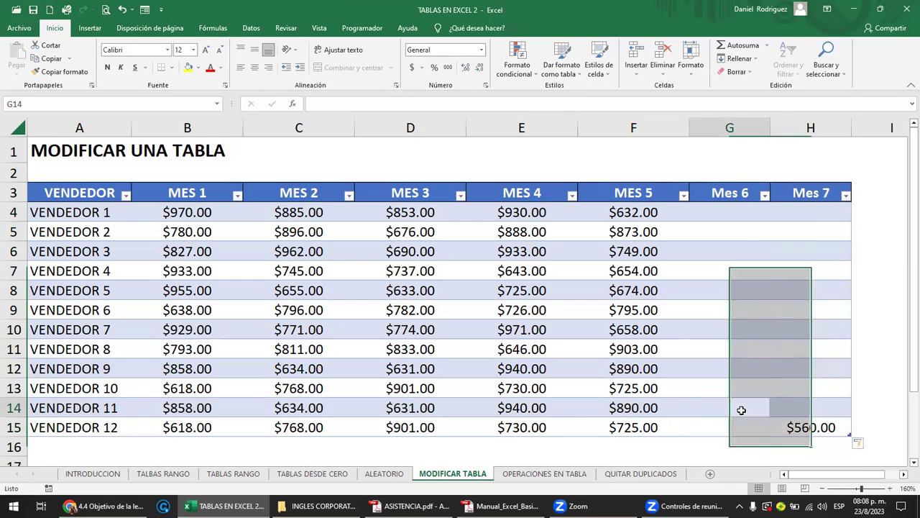
left_click_drag(729, 427, 734, 217)
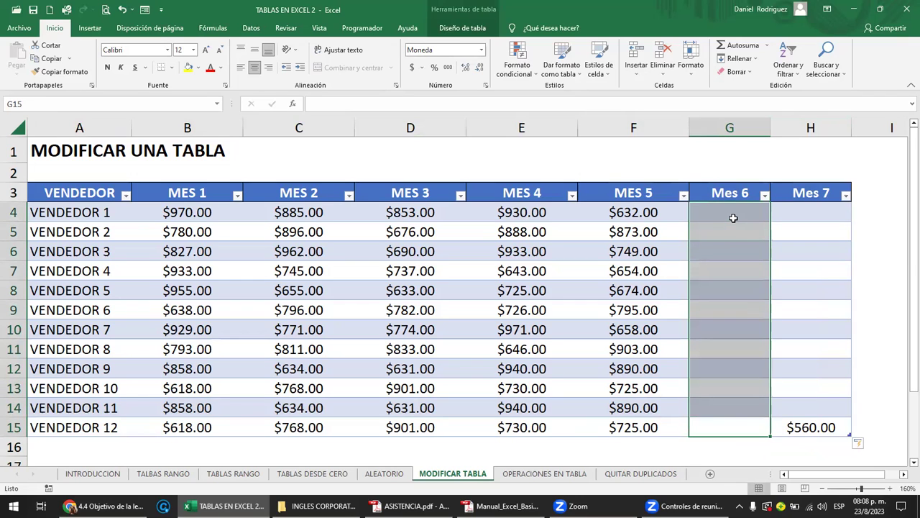
left_click(810, 426)
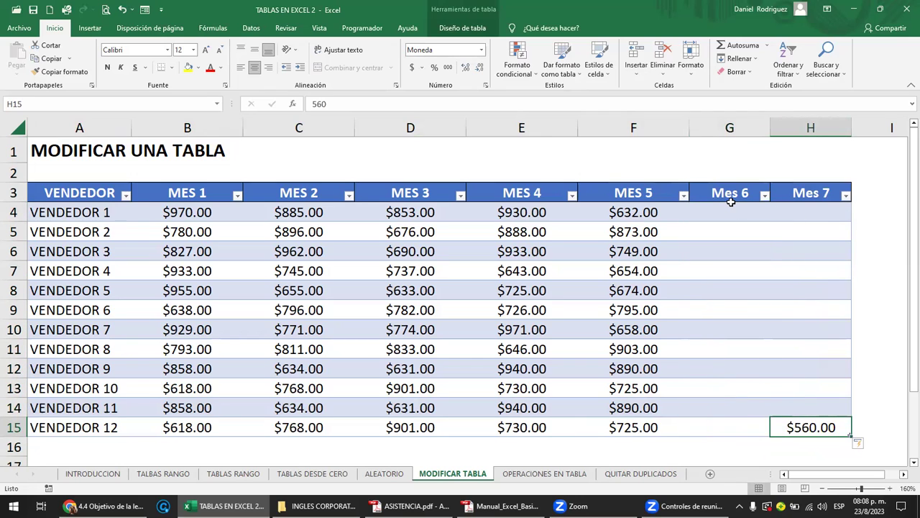
Select the empty Mes 6 and Mes 7 cells G4:H15 as the target range
left_click(77, 213)
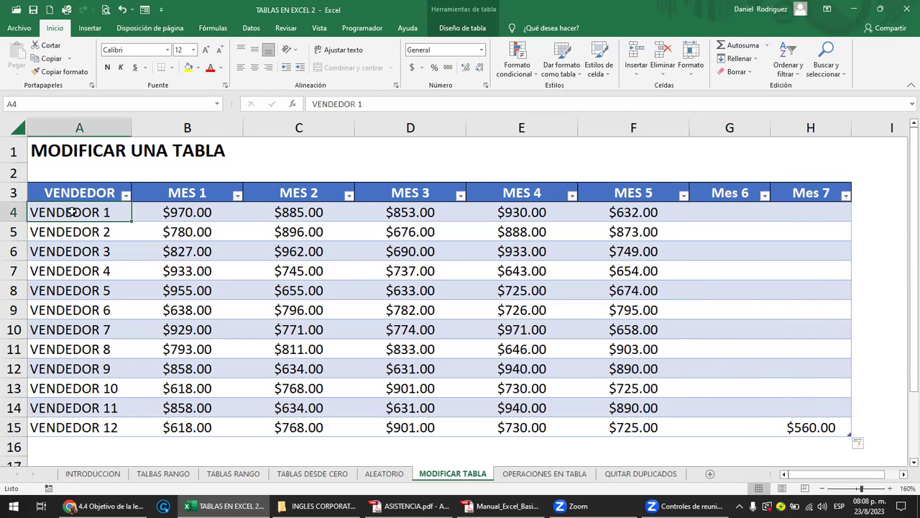
left_click(92, 427)
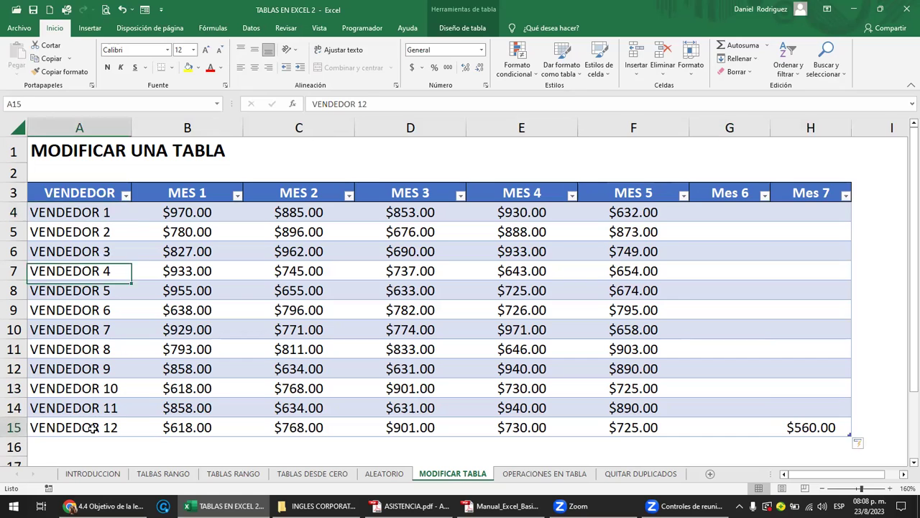
left_click(739, 128)
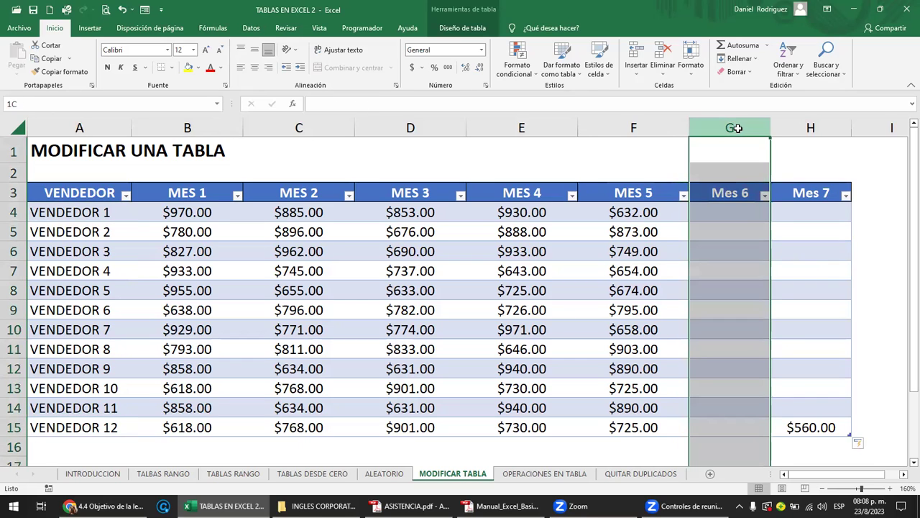
left_click(756, 213)
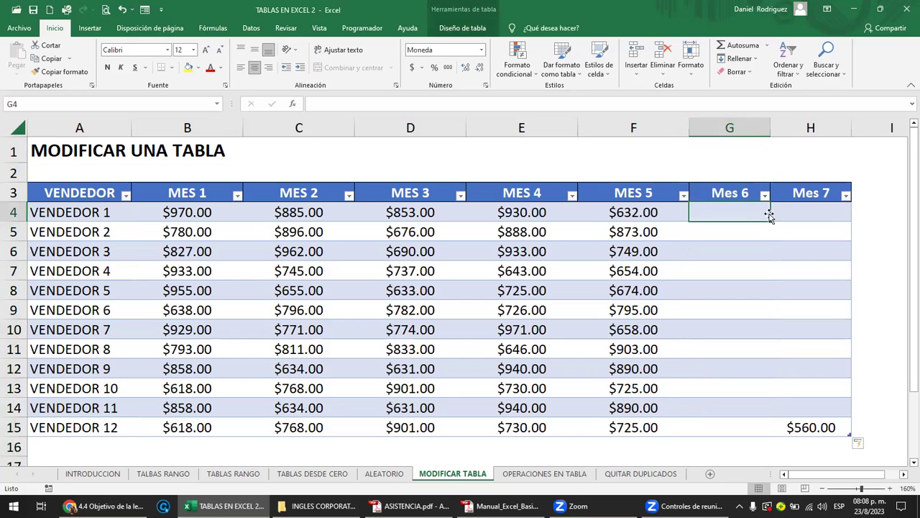
left_click(793, 213)
left_click(729, 214)
left_click_drag(743, 220, 808, 426)
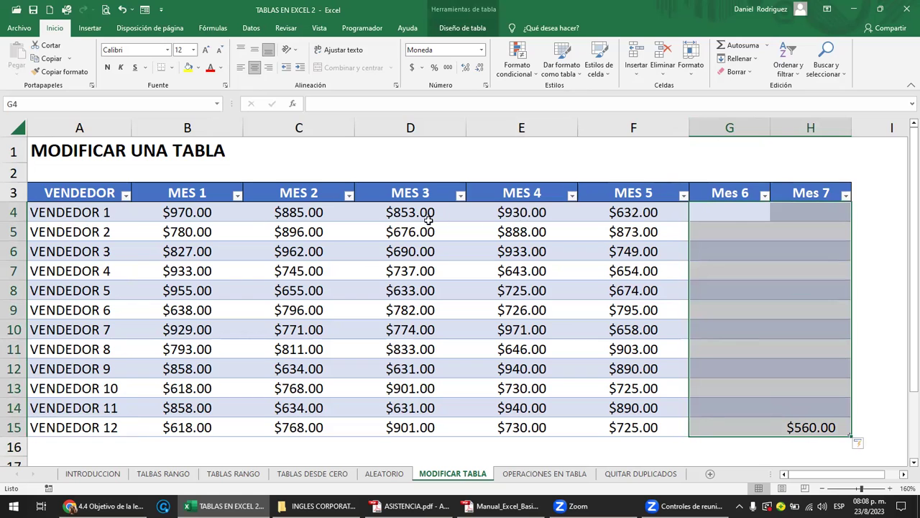
Copy the MES 3 and MES 4 values D4:E15 and paste them into G4:H15
left_click(521, 214)
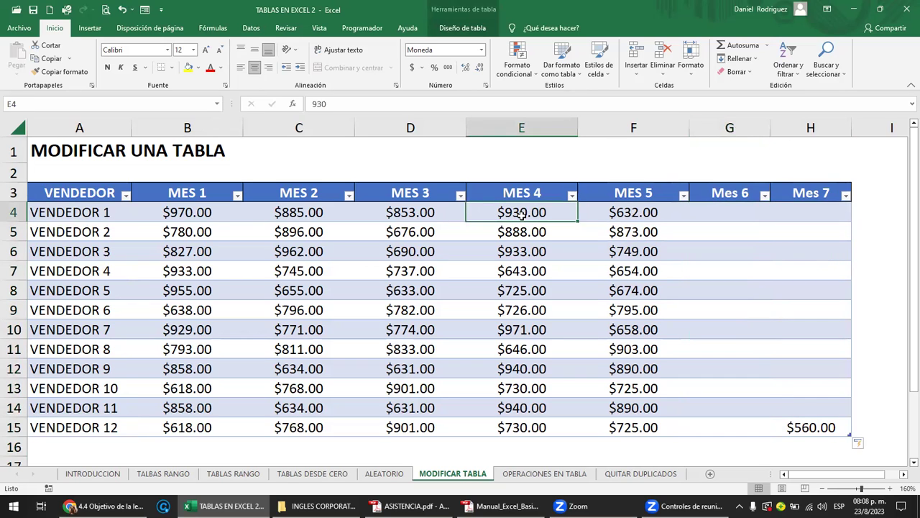
left_click(447, 216)
left_click_drag(447, 215, 526, 421)
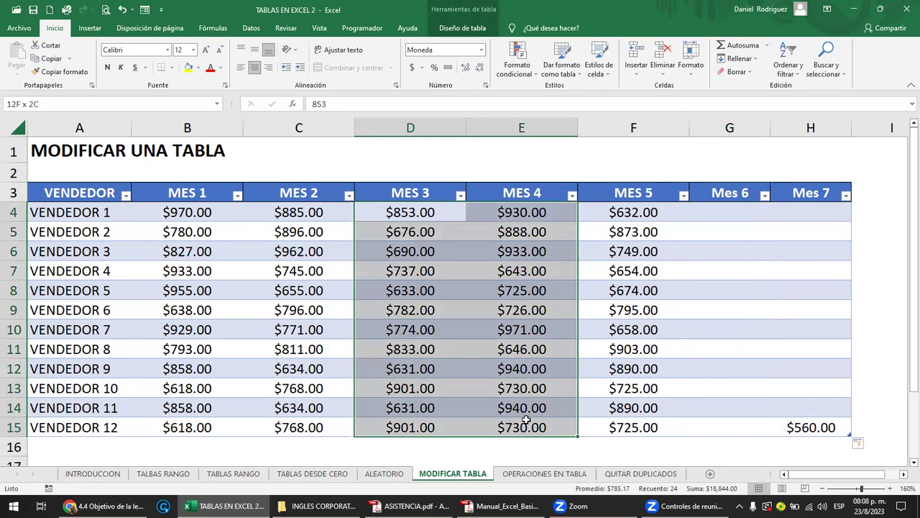
key("ctrl+c")
key("Right")
key("Right")
key("Right")
key("Return")
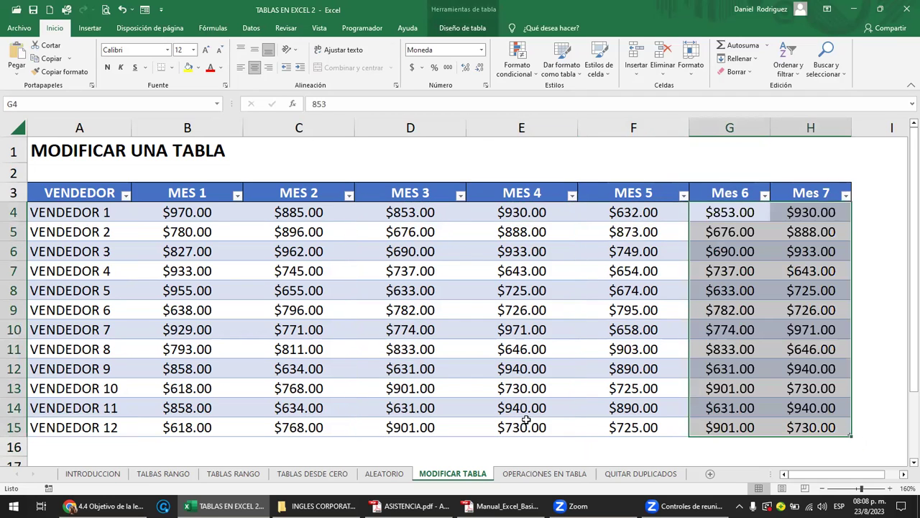
left_click(772, 385)
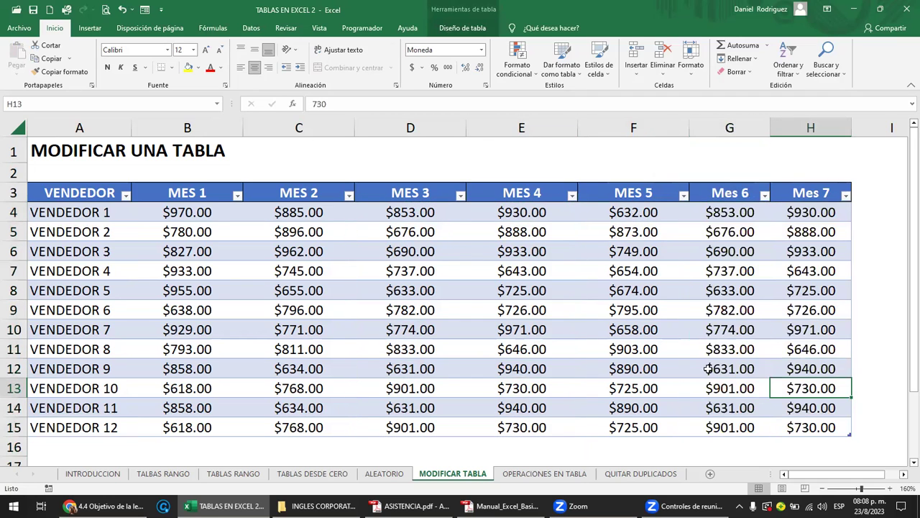
left_click(719, 348)
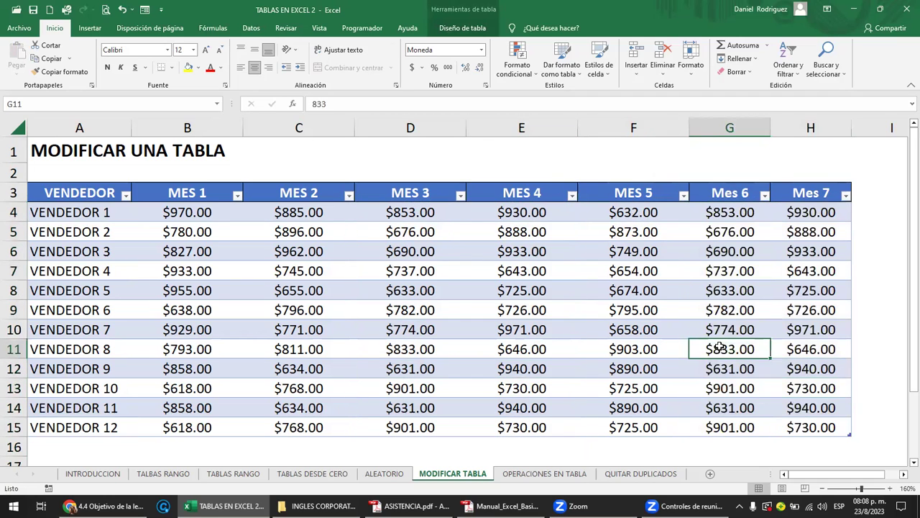
left_click(524, 194)
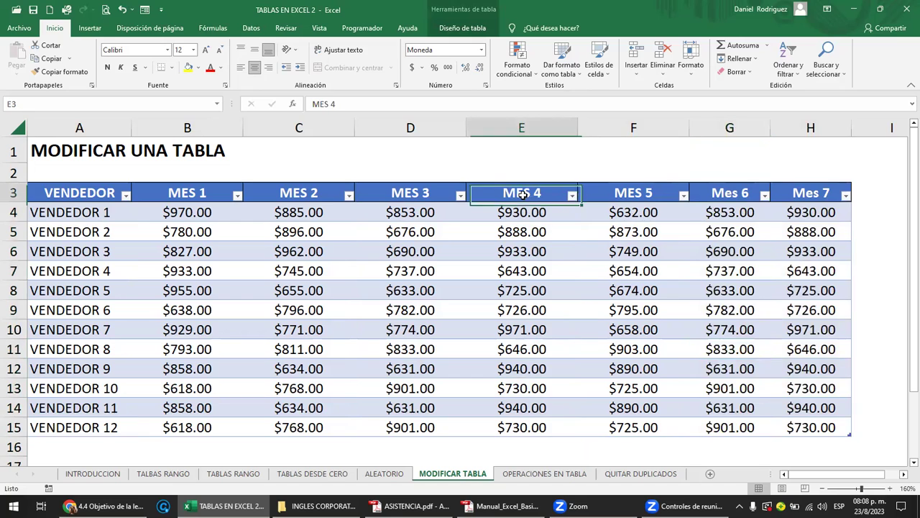
Apply 'Blanco, Estilo de tabla medio 1' to Tabla1 and toggle the Botón de filtro header option
left_click(463, 29)
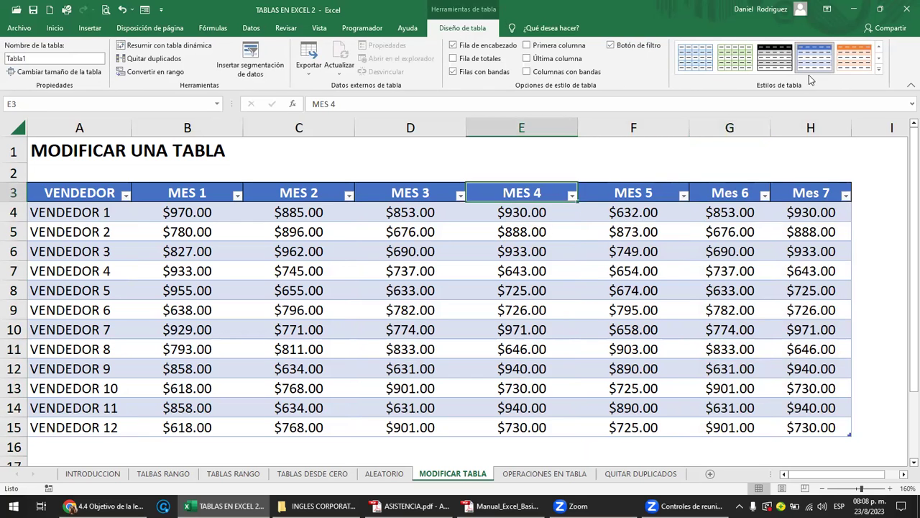
left_click(768, 67)
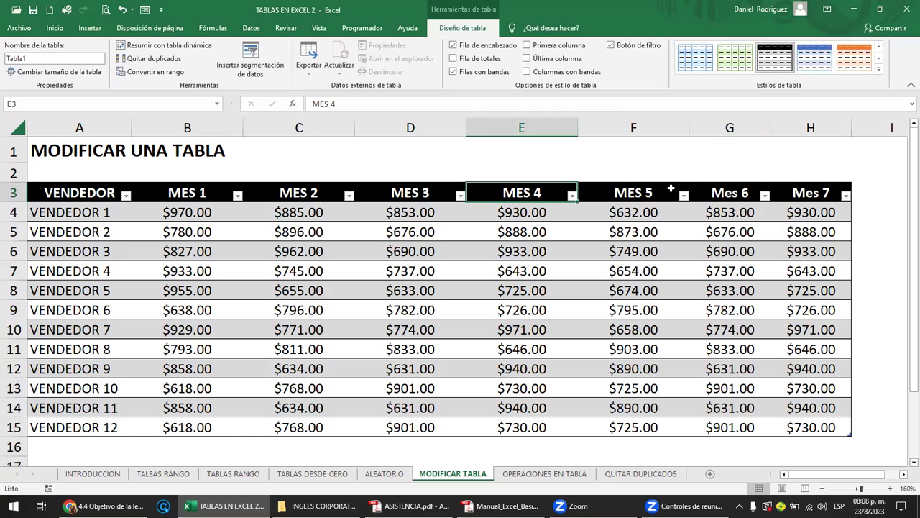
left_click(611, 46)
left_click(616, 49)
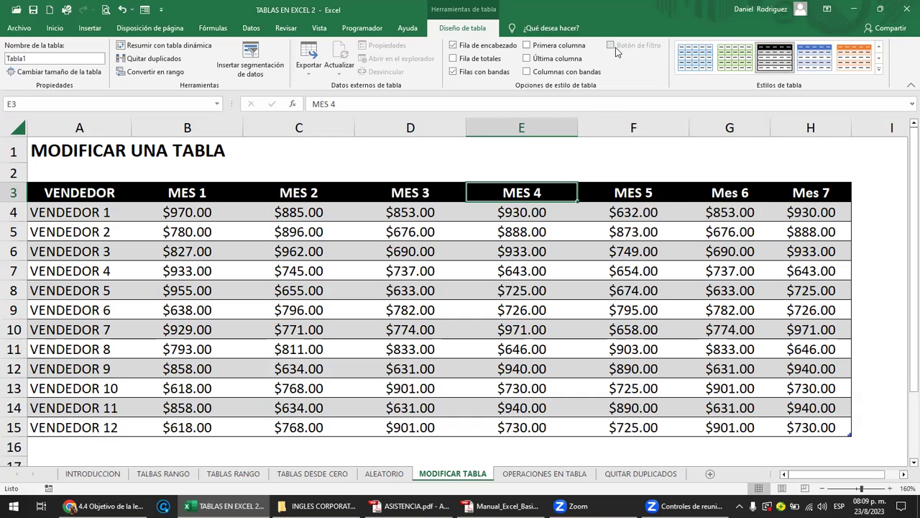
left_click(612, 46)
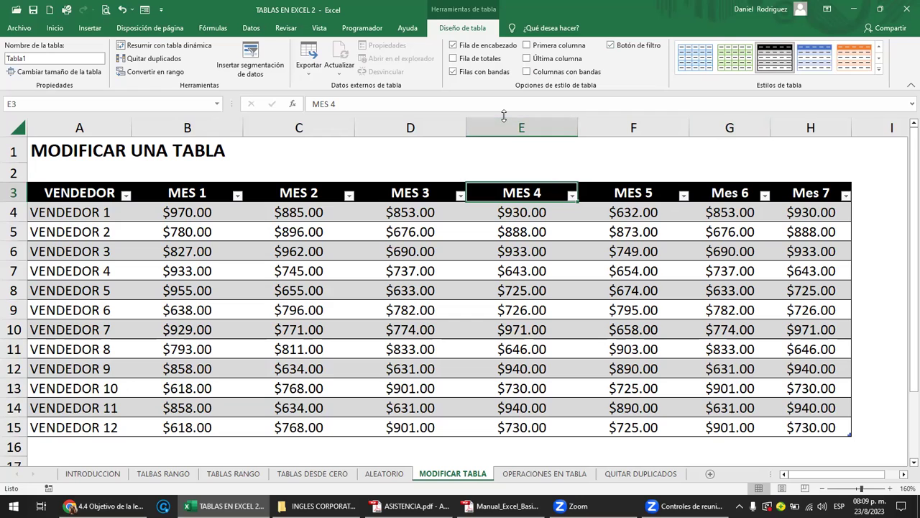
left_click(611, 45)
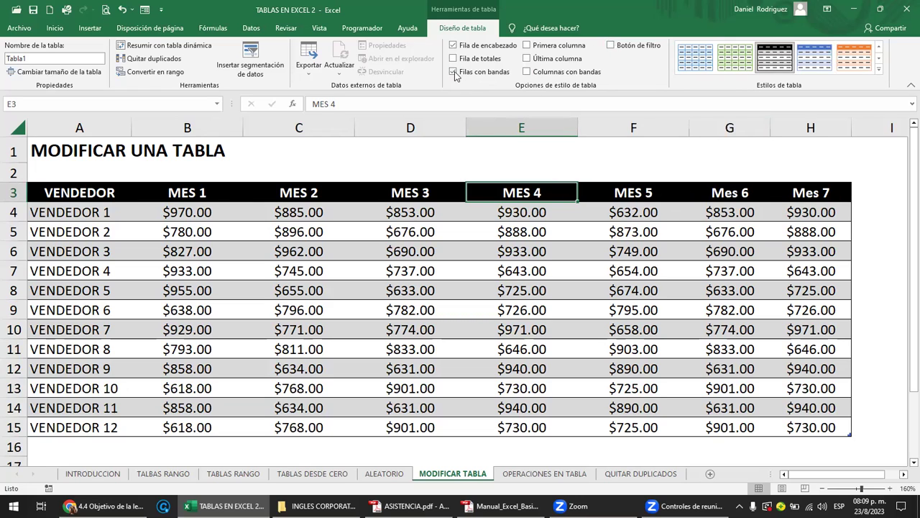
left_click(454, 72)
left_click(454, 72)
left_click(454, 73)
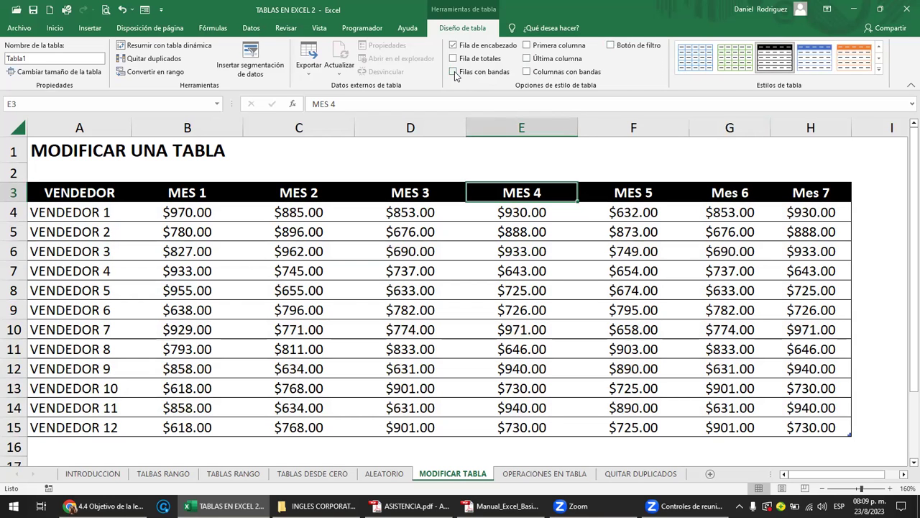
left_click(528, 72)
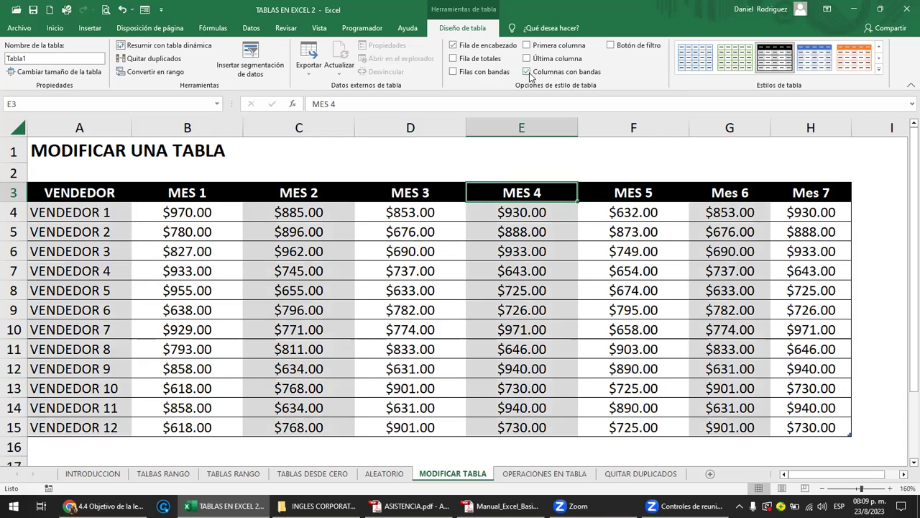
left_click(528, 72)
left_click(528, 72)
left_click(527, 72)
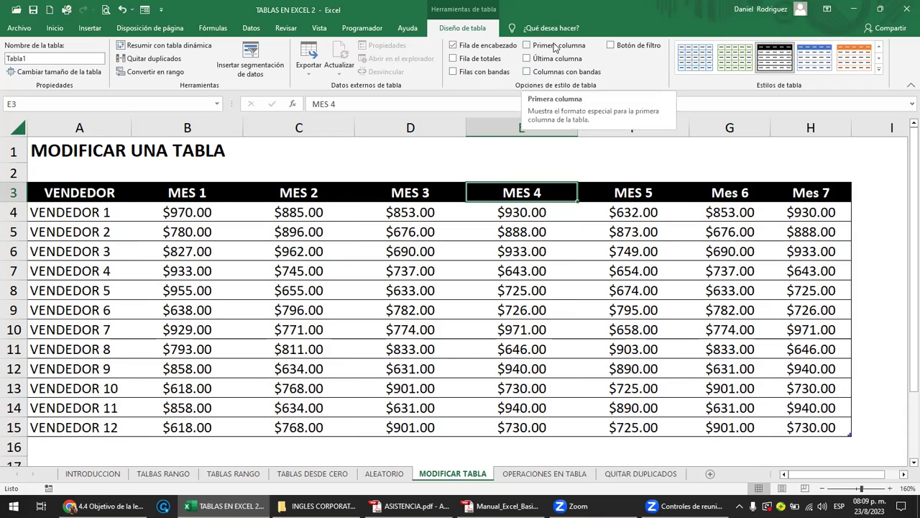
left_click(557, 60)
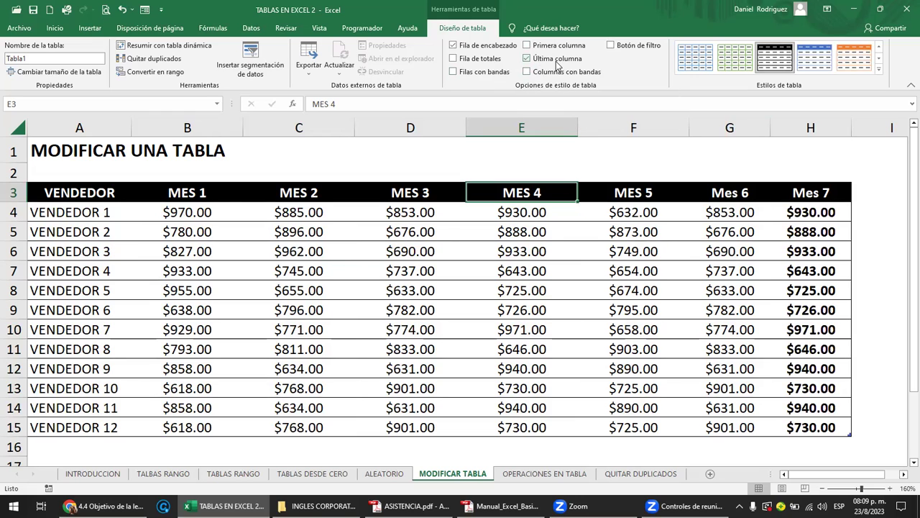
left_click(557, 62)
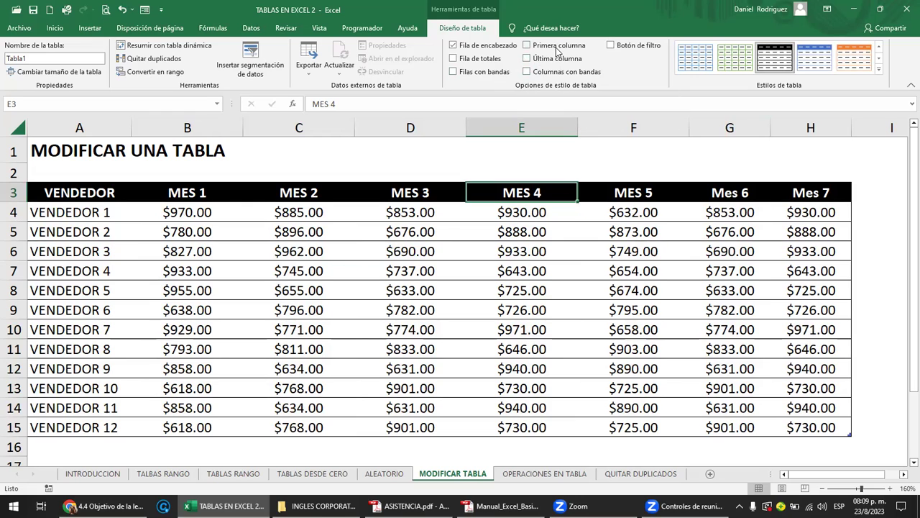
left_click(557, 49)
left_click(558, 59)
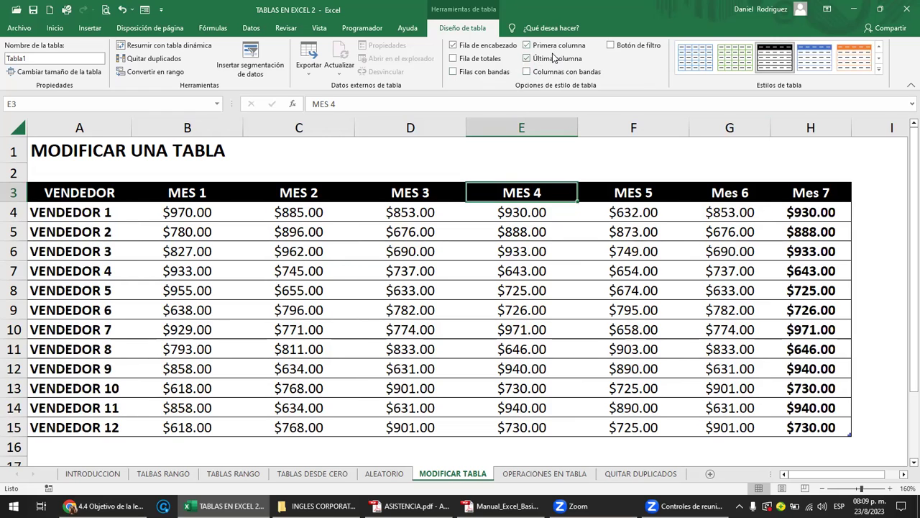
left_click(553, 61)
left_click(551, 49)
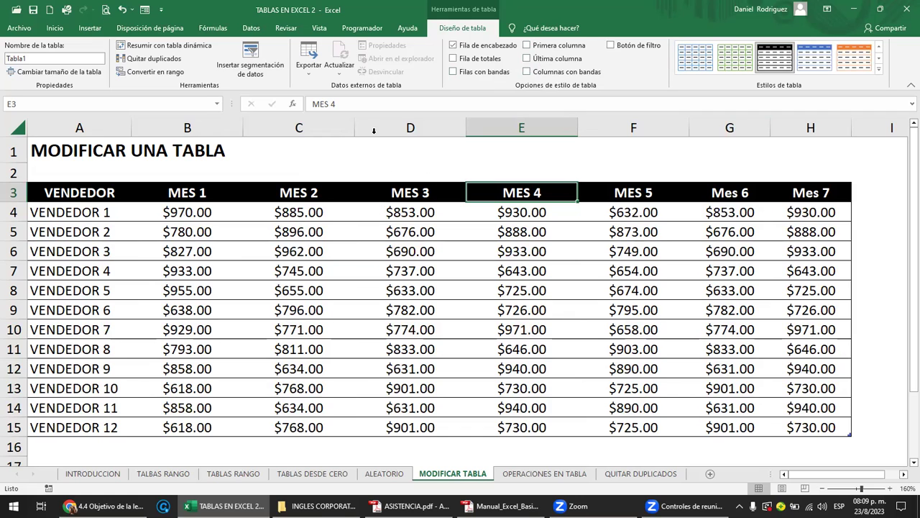
left_click(467, 62)
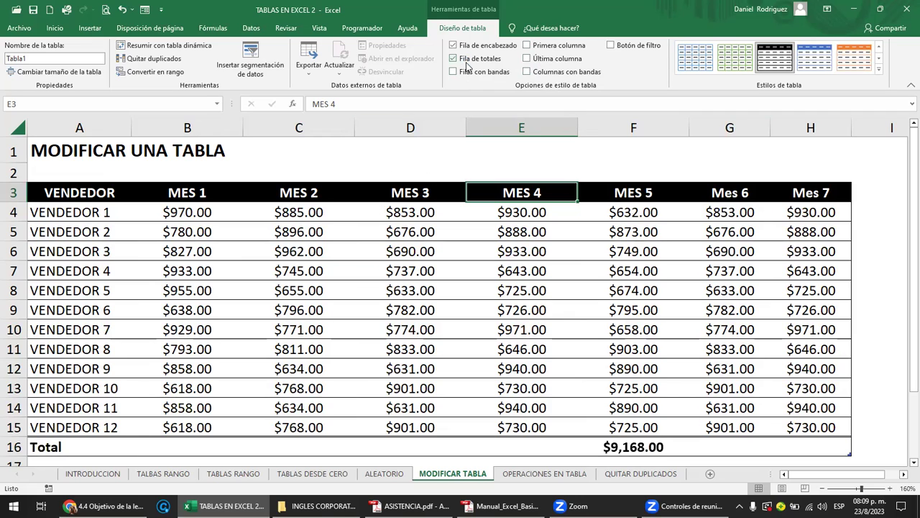
left_click(467, 63)
left_click(468, 74)
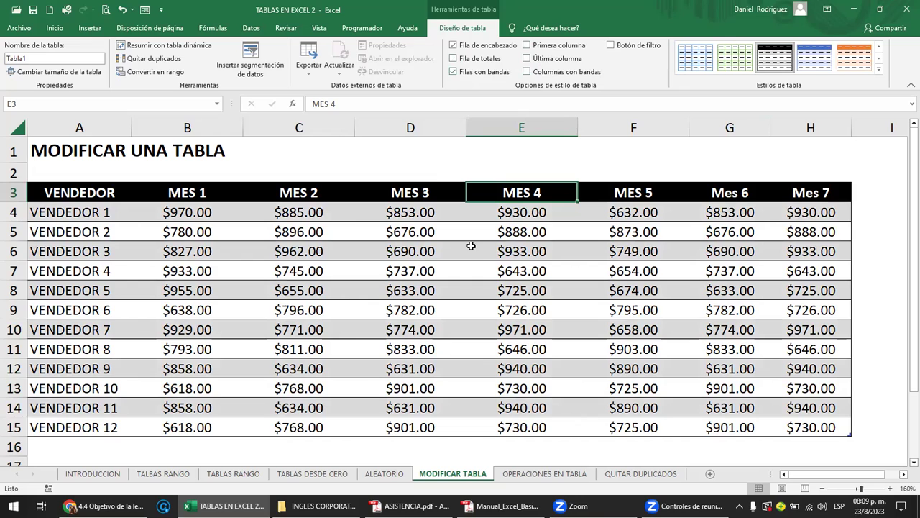
Remove column H (Mes 7) from Tabla1 with Eliminar > Columnas de la tabla
left_click(468, 254)
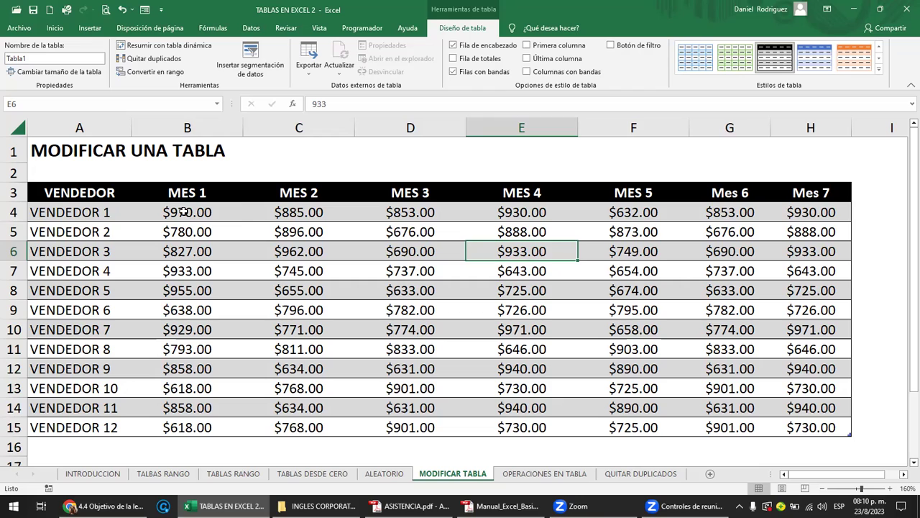
left_click(184, 211)
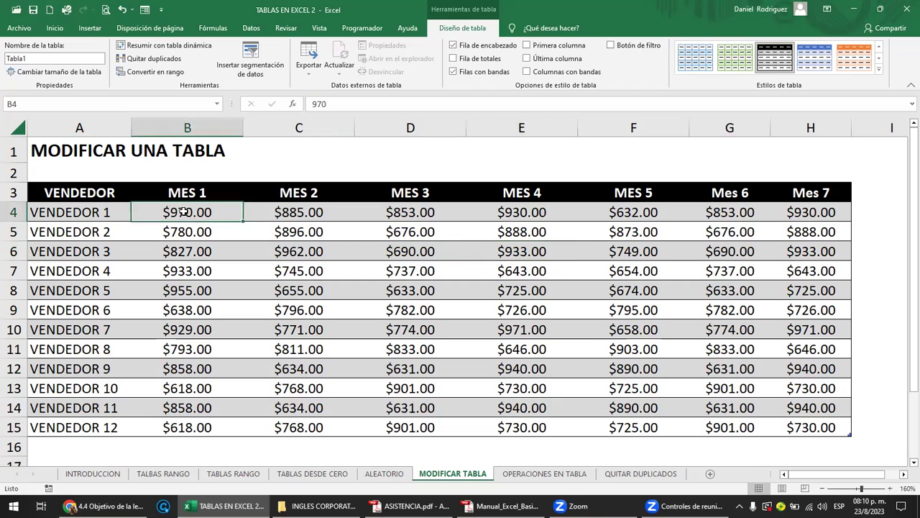
left_click(181, 427)
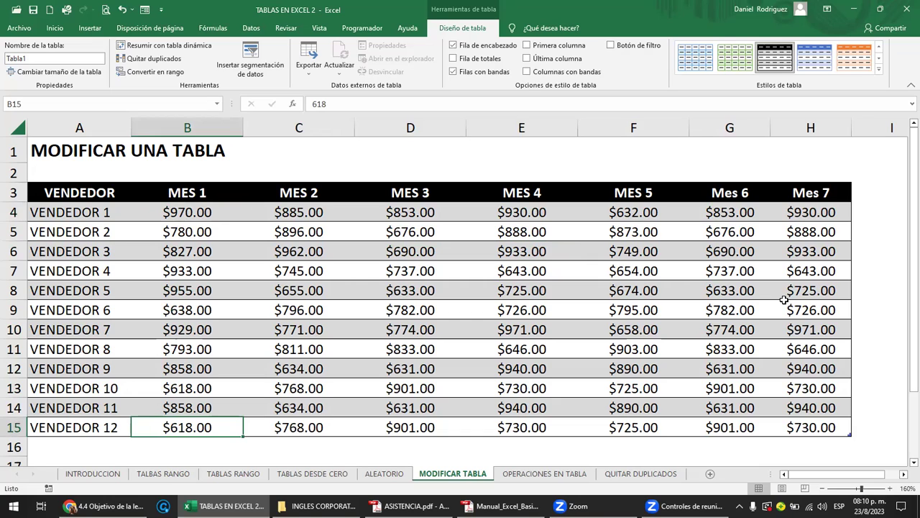
left_click(834, 427)
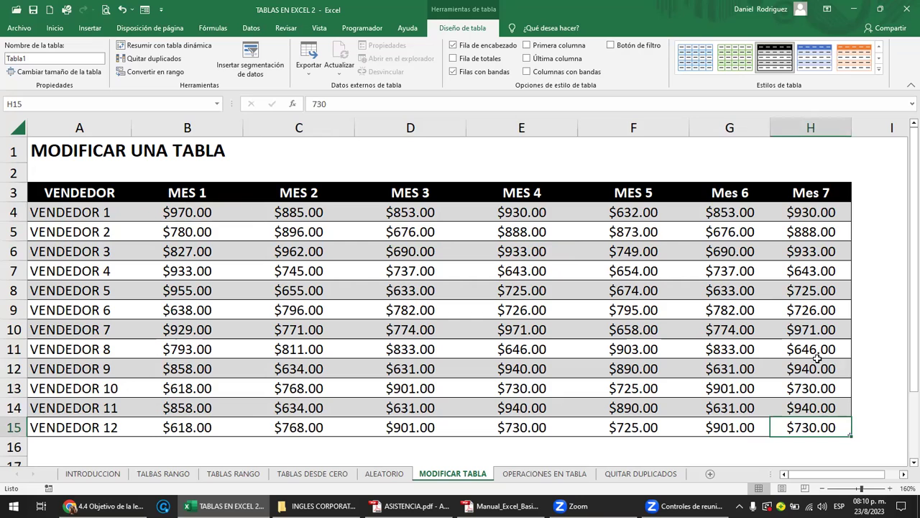
left_click(811, 212)
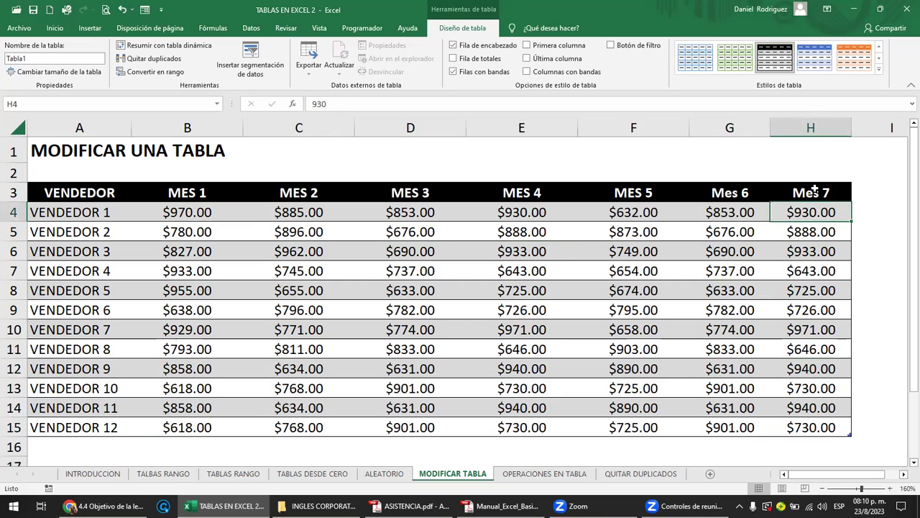
left_click(814, 189)
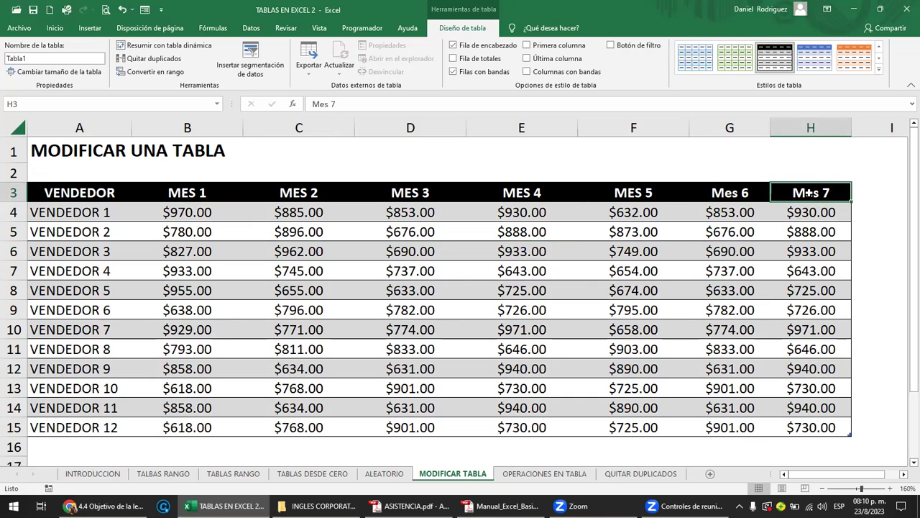
right_click(809, 192)
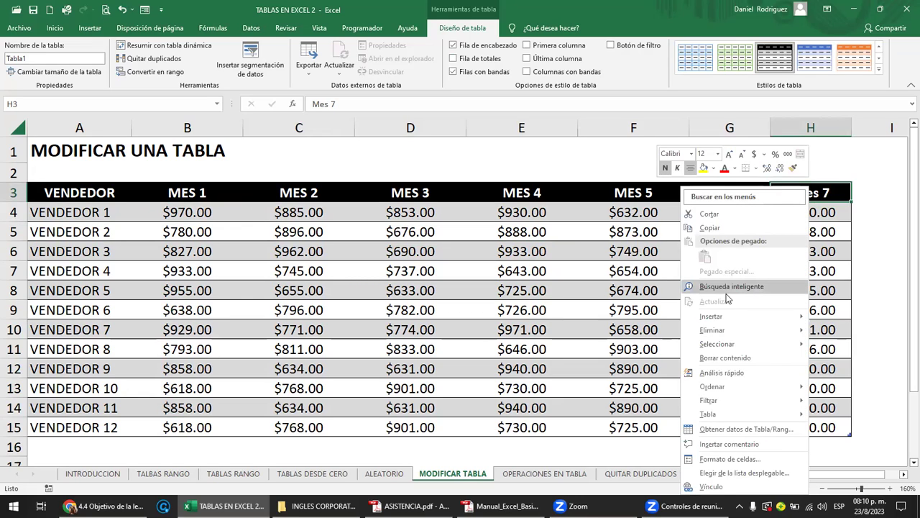
mouse_move(723, 331)
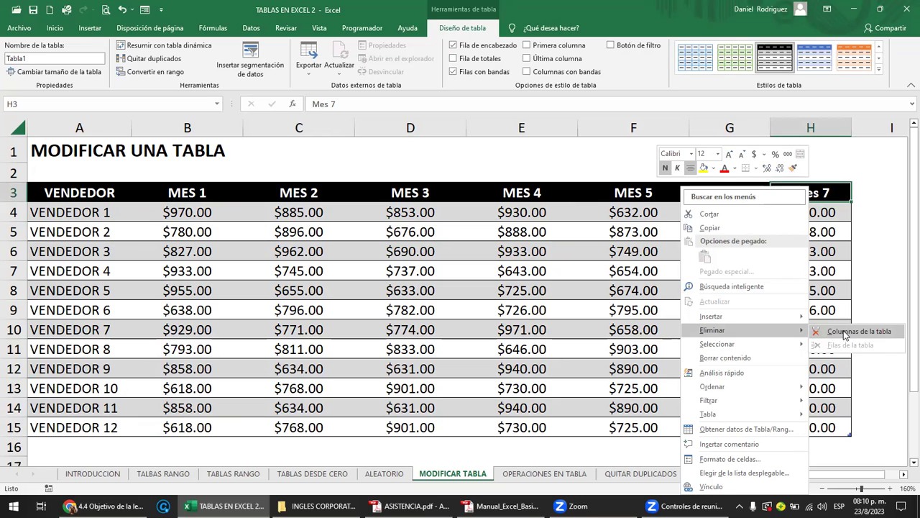
left_click(845, 334)
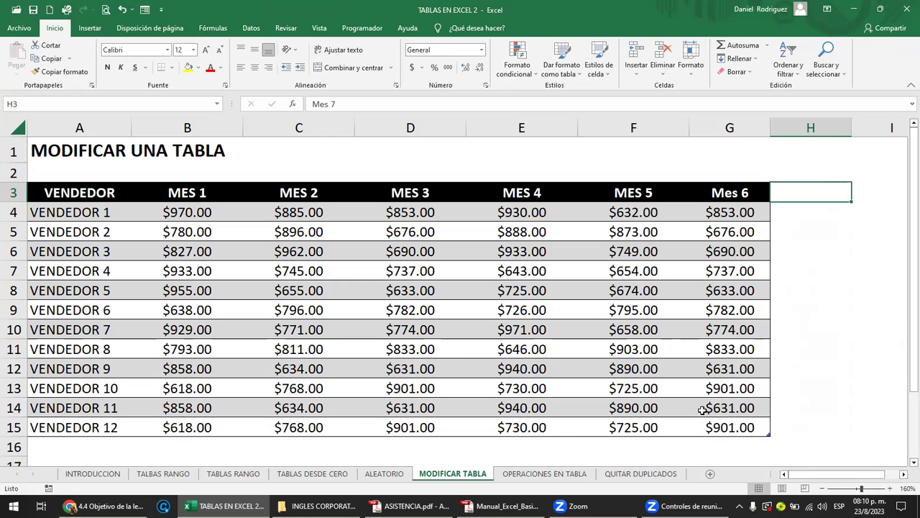
left_click(514, 427)
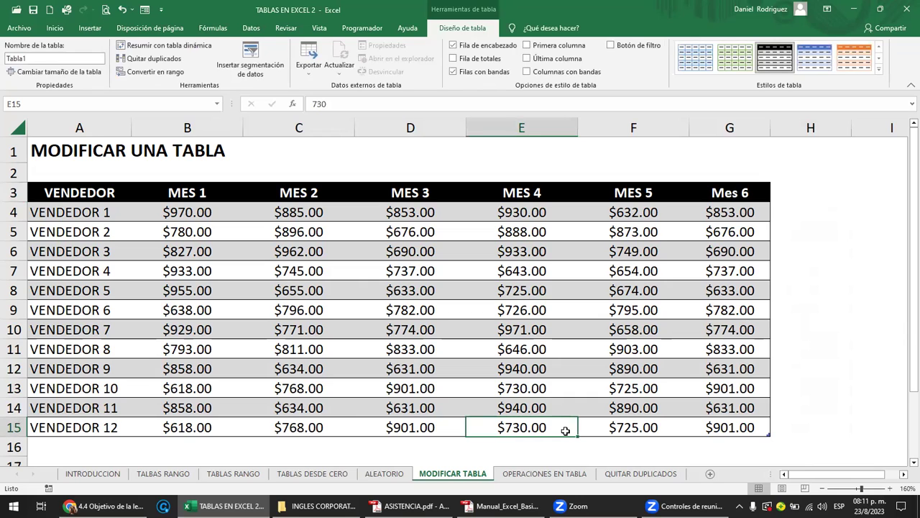
Remove the VENDEDOR 12 row in row 15 via Eliminar > Filas de la tabla
right_click(536, 430)
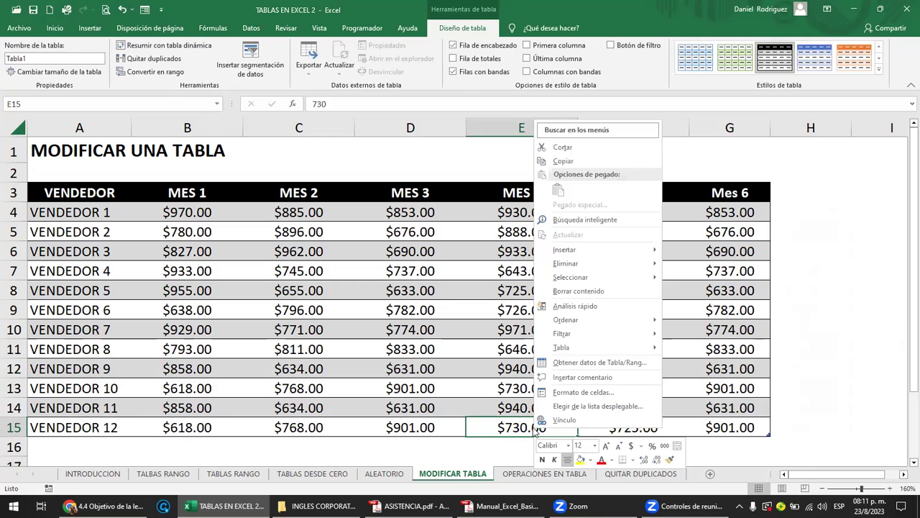
mouse_move(576, 266)
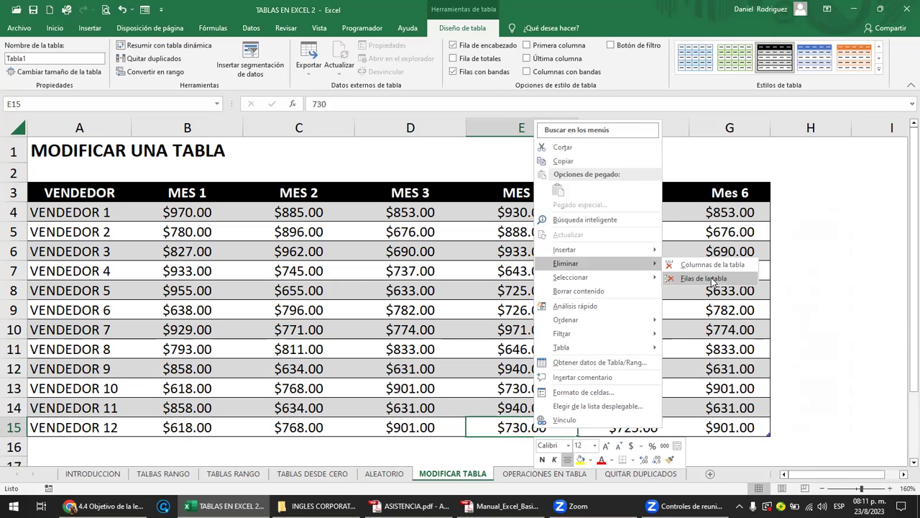
left_click(713, 282)
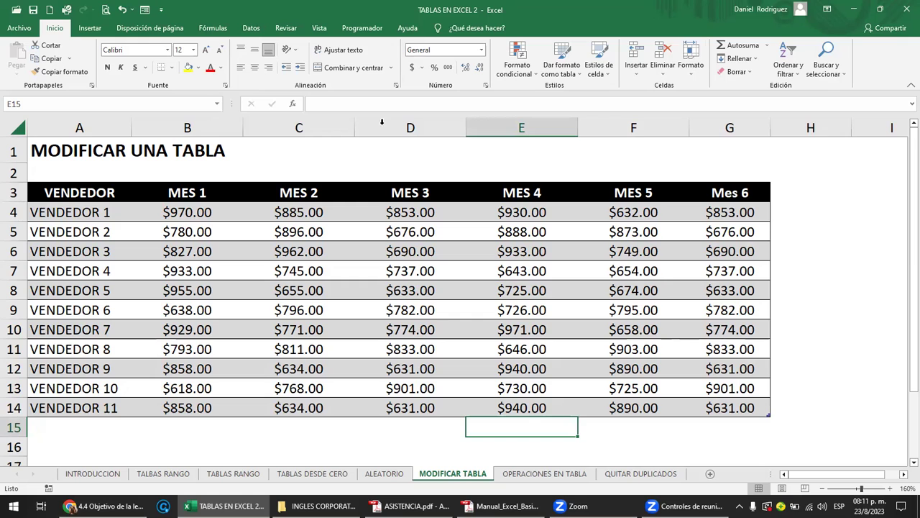
left_click(122, 10)
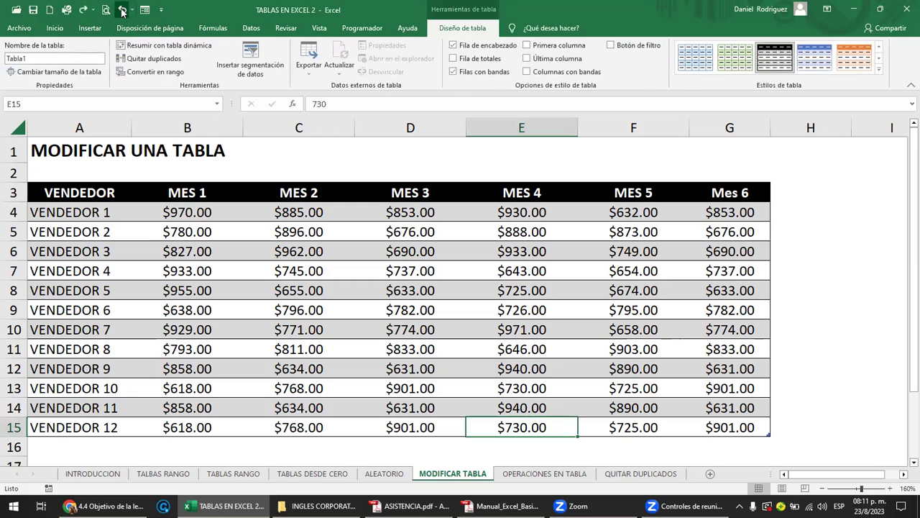
left_click(122, 10)
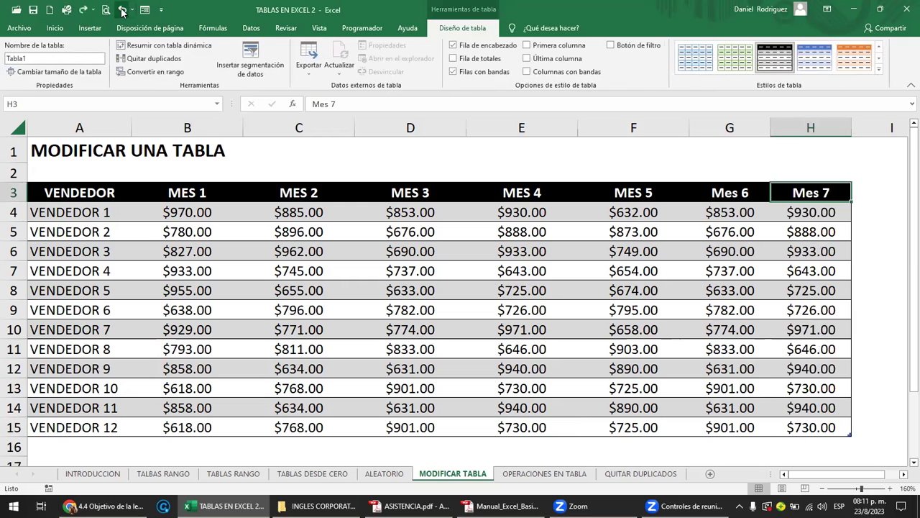
left_click(82, 10)
left_click(83, 10)
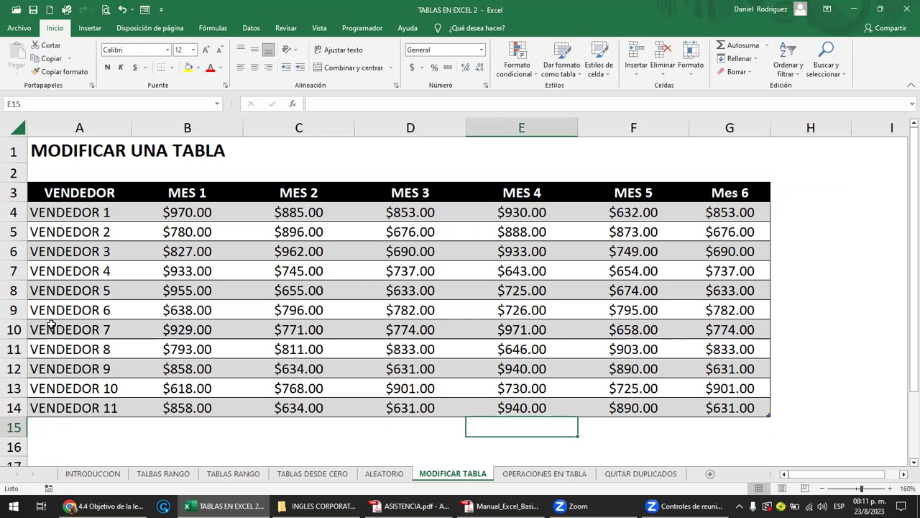
Delete the VENDEDOR 11 row in A14 from Tabla1 via Eliminar > Filas de la tabla
left_click(74, 408)
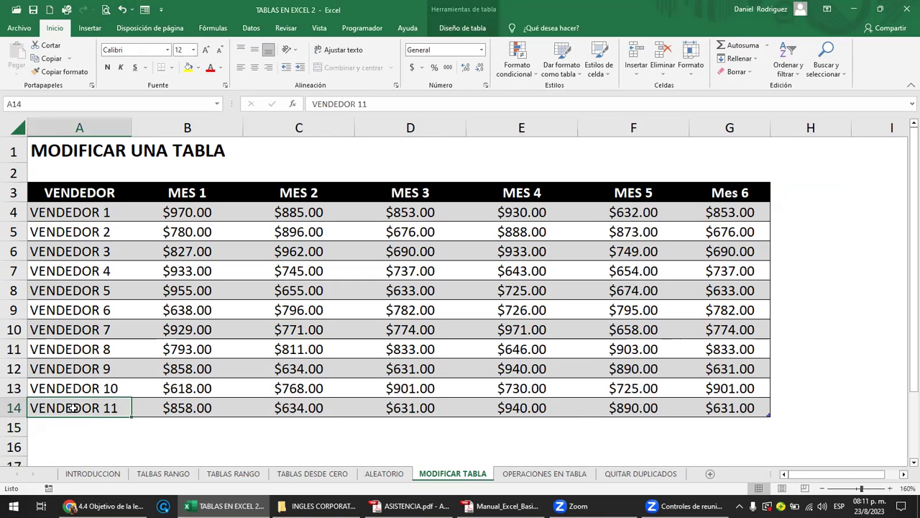
right_click(74, 407)
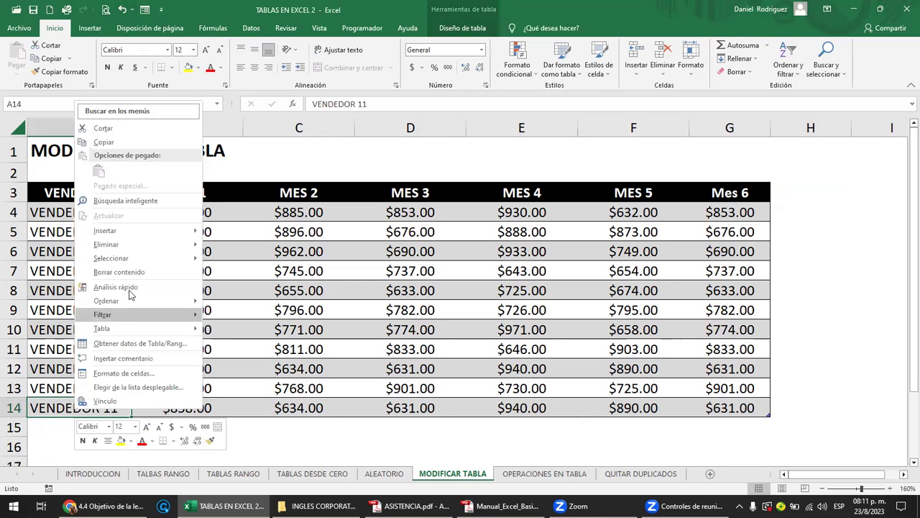
mouse_move(132, 244)
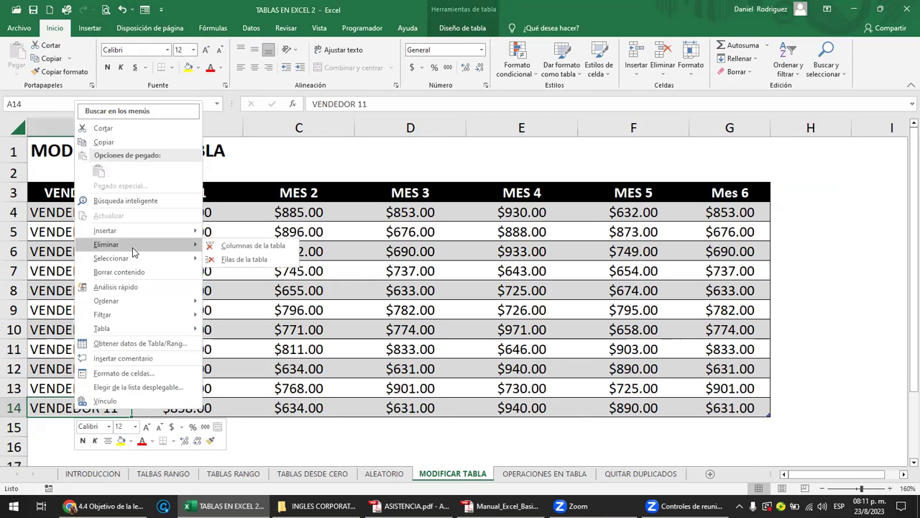
left_click(245, 259)
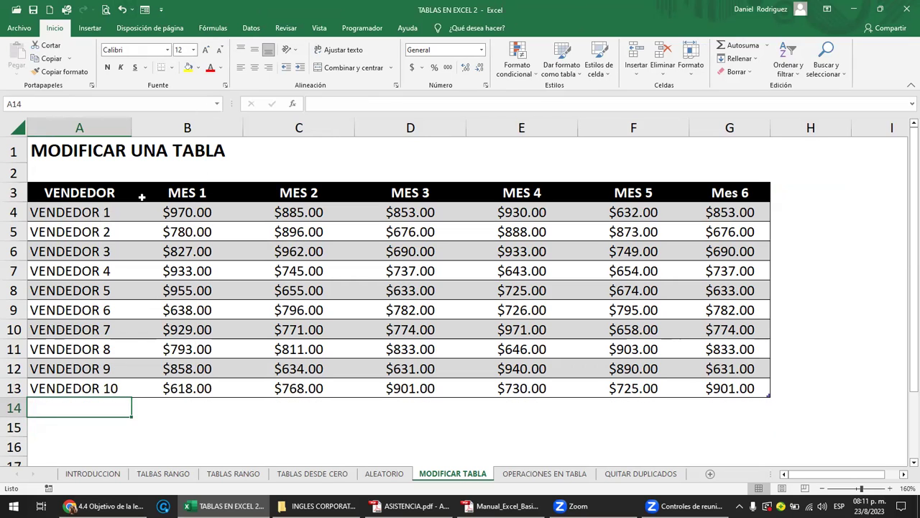
Insert a new empty column A and narrow it to a width of 5.25
right_click(60, 124)
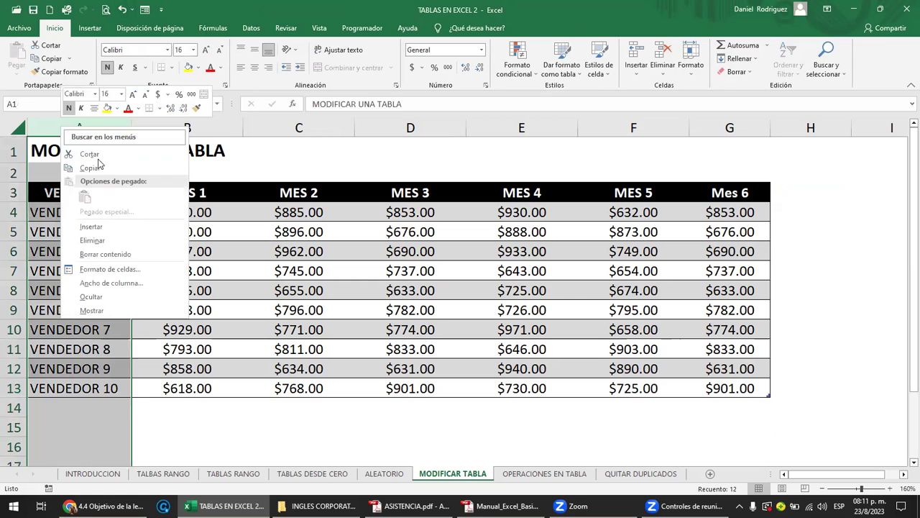
left_click(119, 224)
left_click(65, 209)
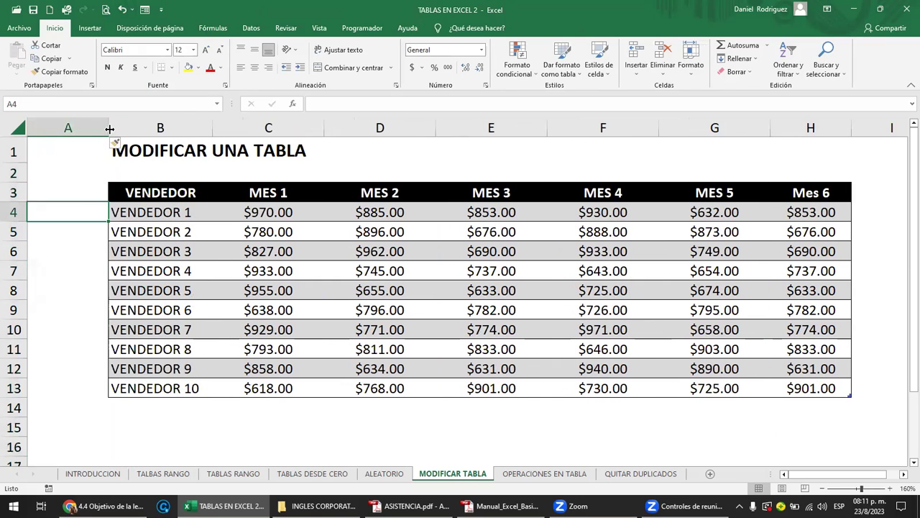
left_click_drag(108, 128, 67, 137)
left_click_drag(126, 192, 813, 397)
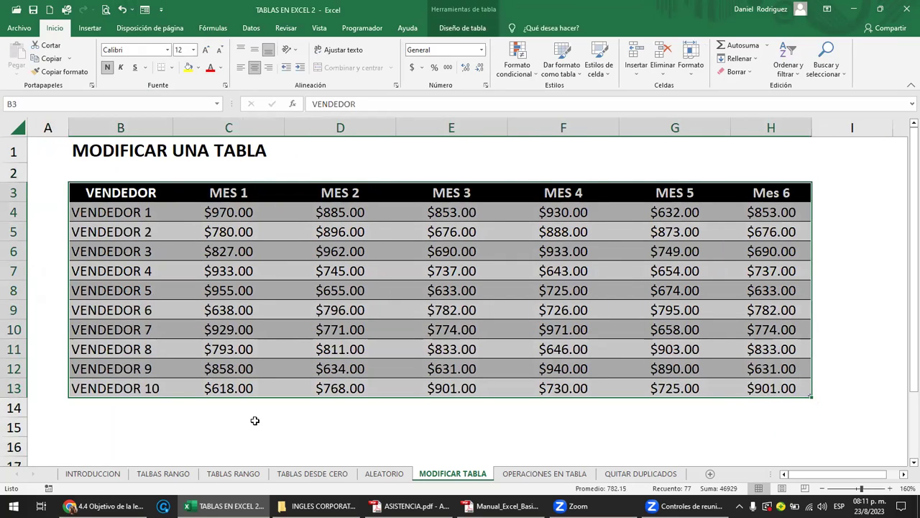
left_click(155, 389)
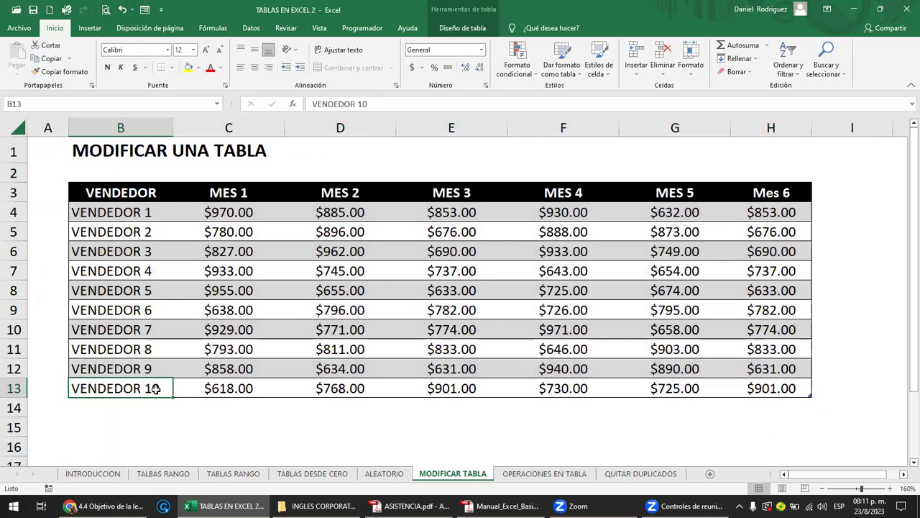
Check the shifted layout by selecting the title, header cells and columns of Tabla1, now at B3:H13
left_click(228, 310)
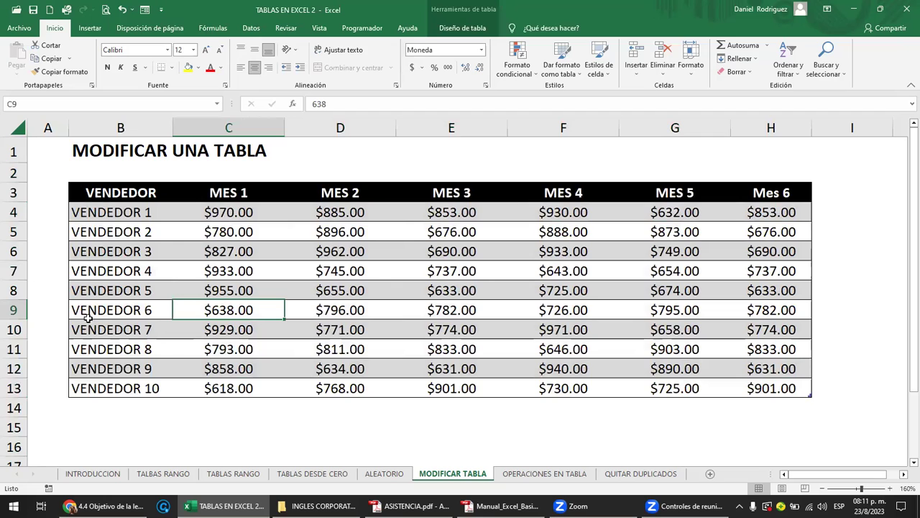
left_click(14, 127)
left_click(56, 128)
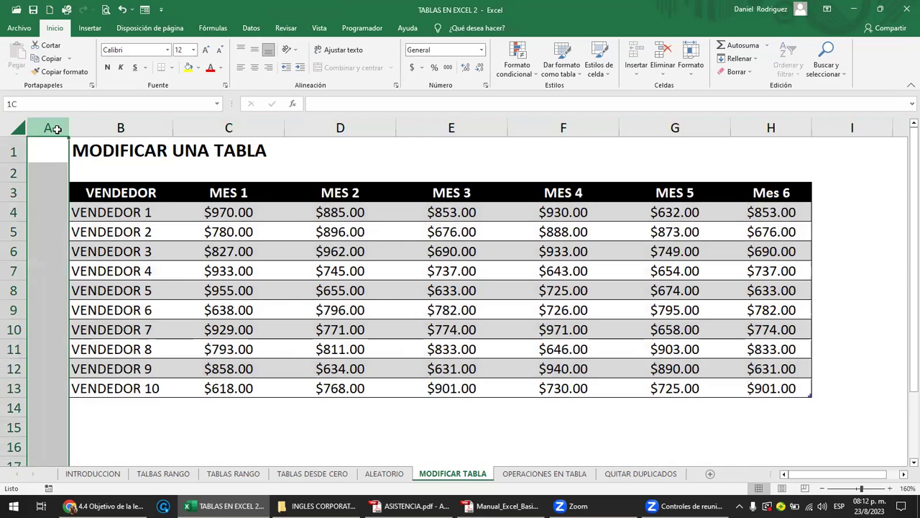
left_click_drag(56, 128, 120, 128)
left_click(71, 151)
key("Right")
key("ctrl+space")
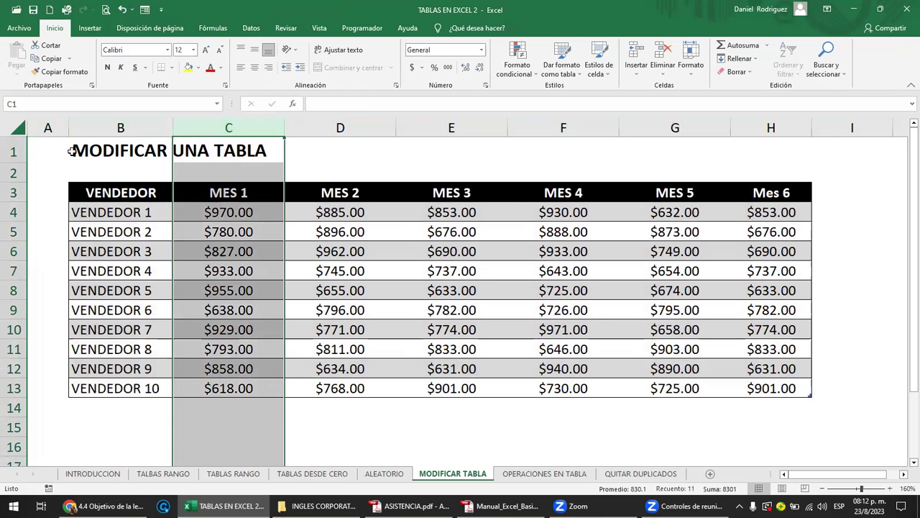
left_click(14, 174)
left_click(126, 208)
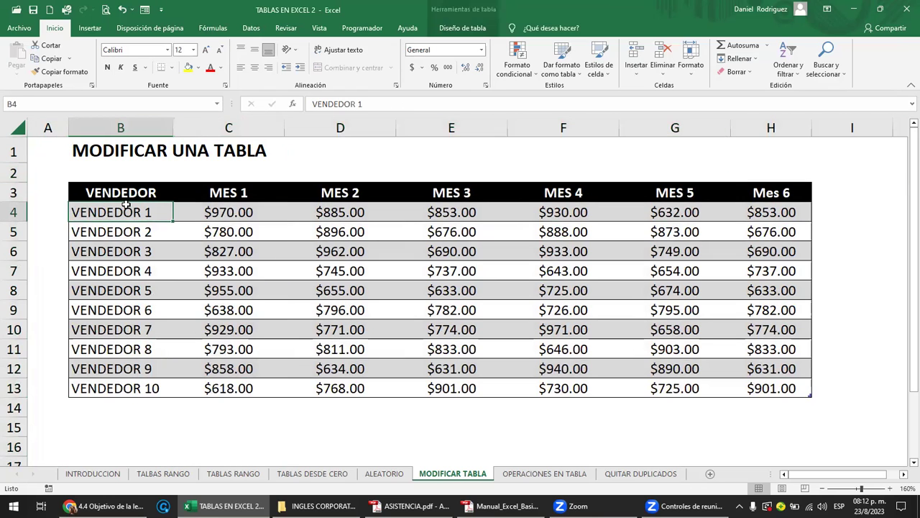
left_click(110, 194)
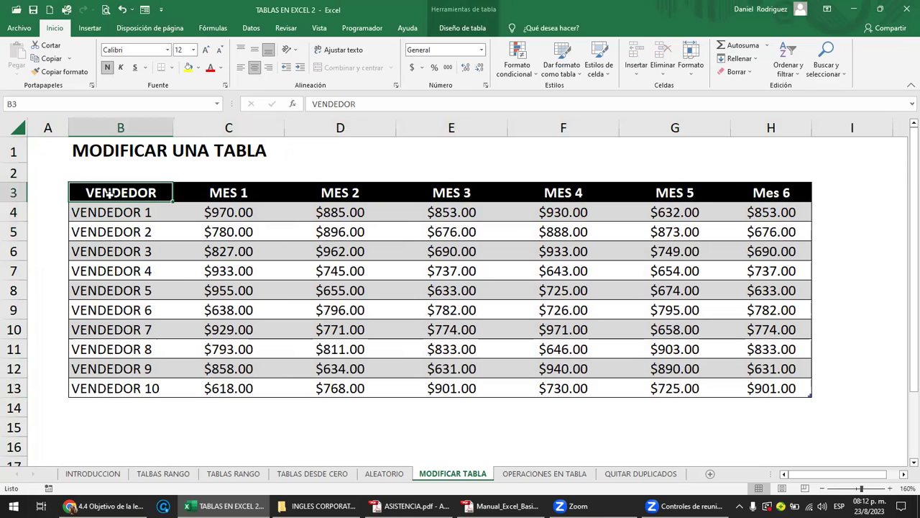
left_click(755, 192)
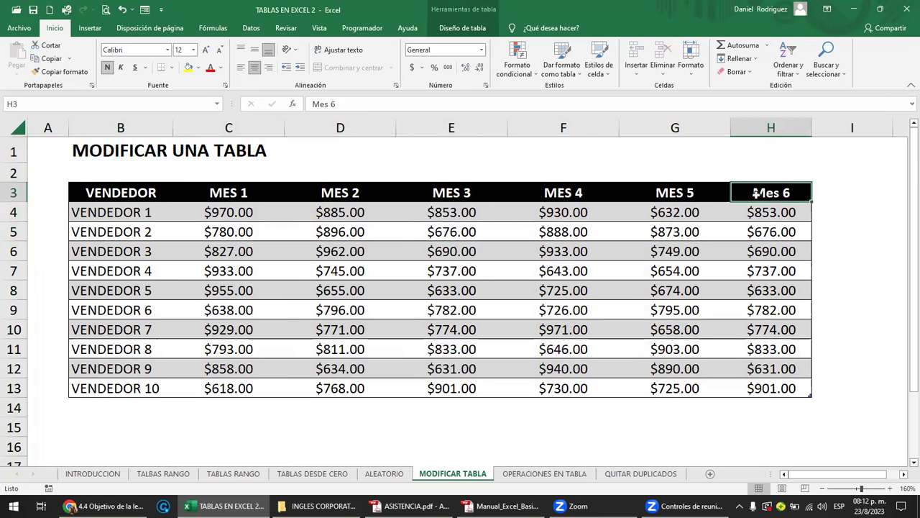
Delete the Mes 6 column via Eliminar > Columnas de la tabla, leaving Tabla1 at B3:G13
right_click(757, 194)
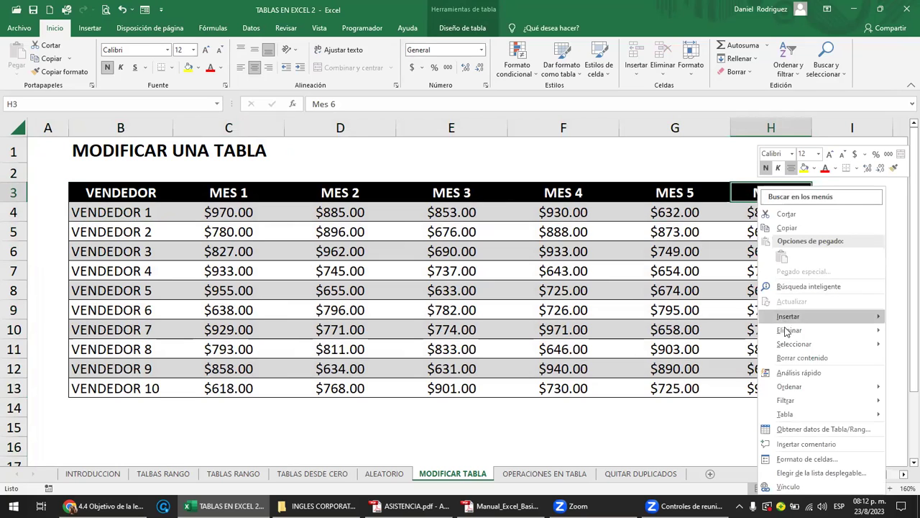
mouse_move(790, 330)
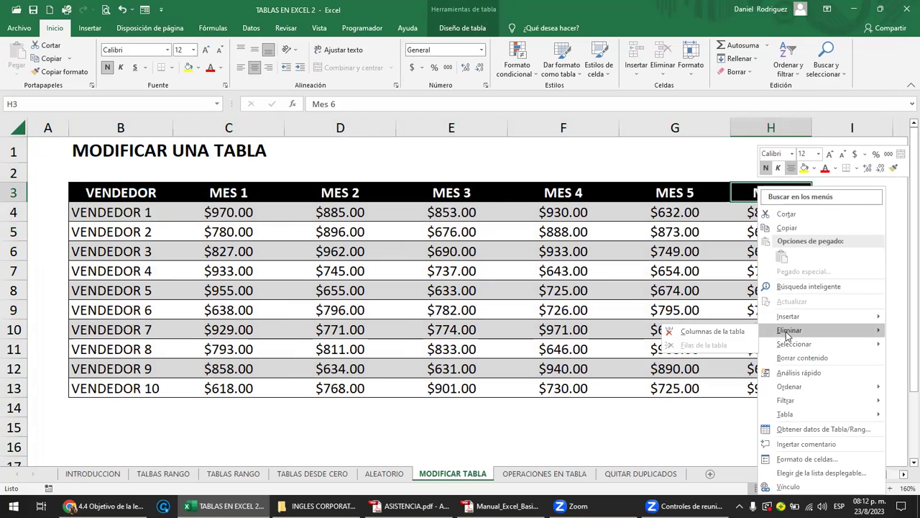
left_click(717, 335)
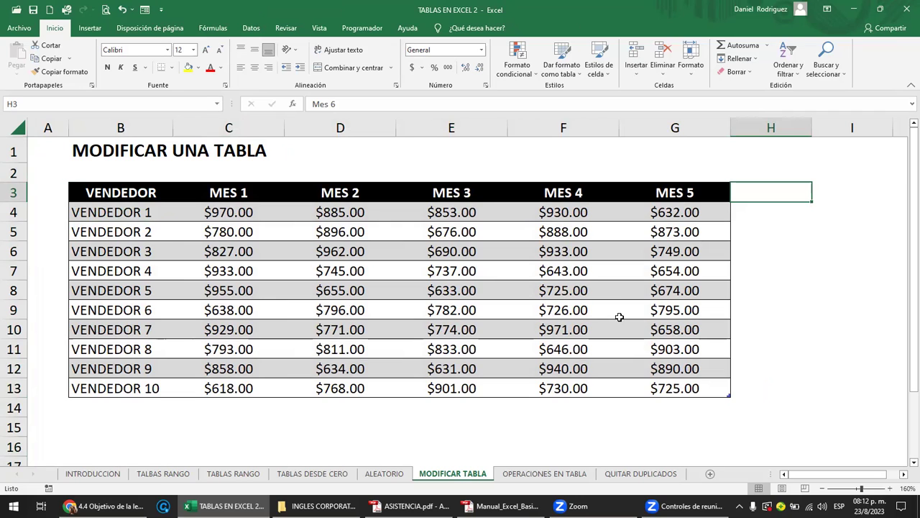
Insert a table column left of MES 3, which appears headed MES 22
left_click(442, 192)
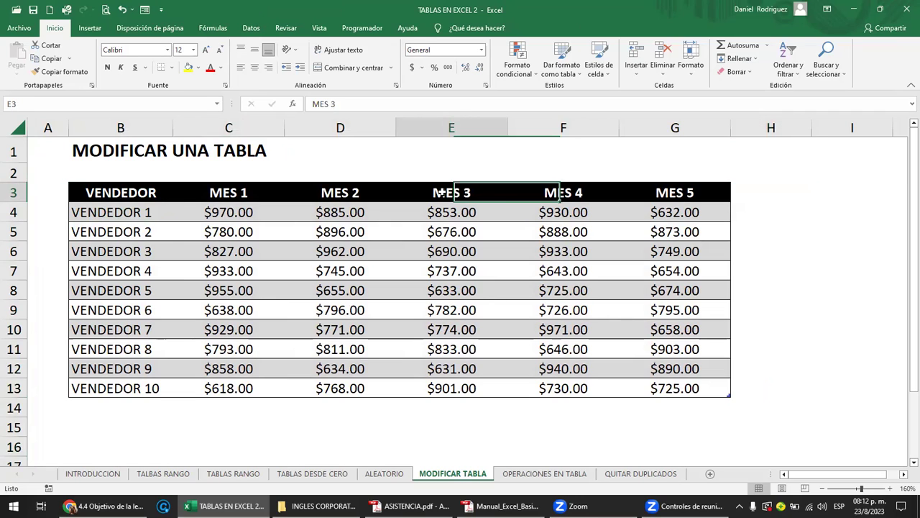
right_click(442, 192)
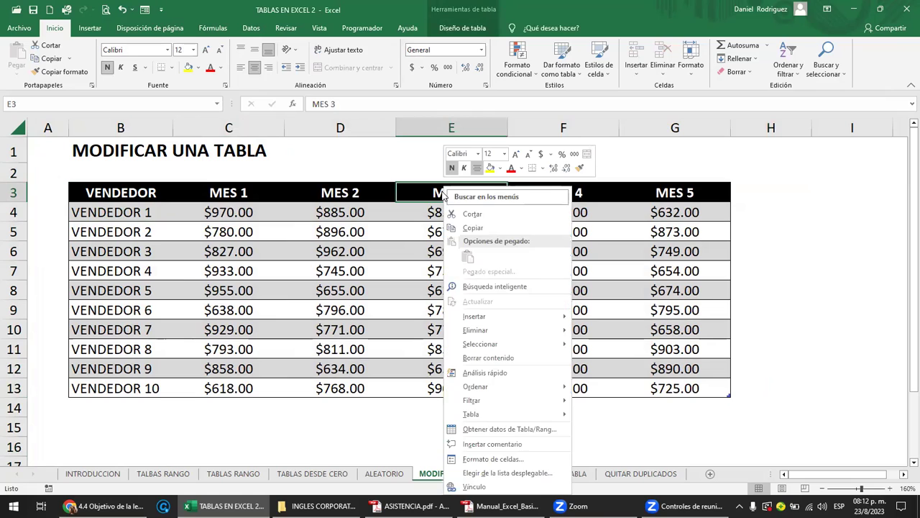
mouse_move(501, 320)
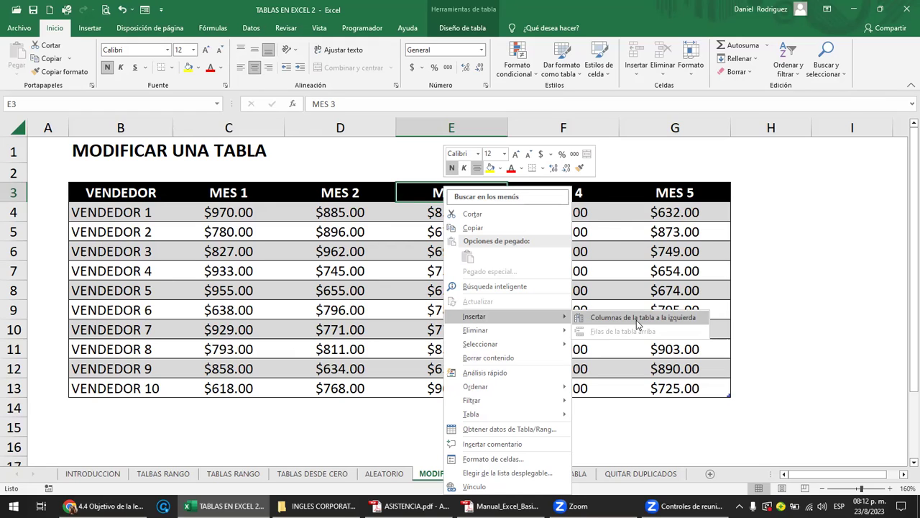
left_click(638, 322)
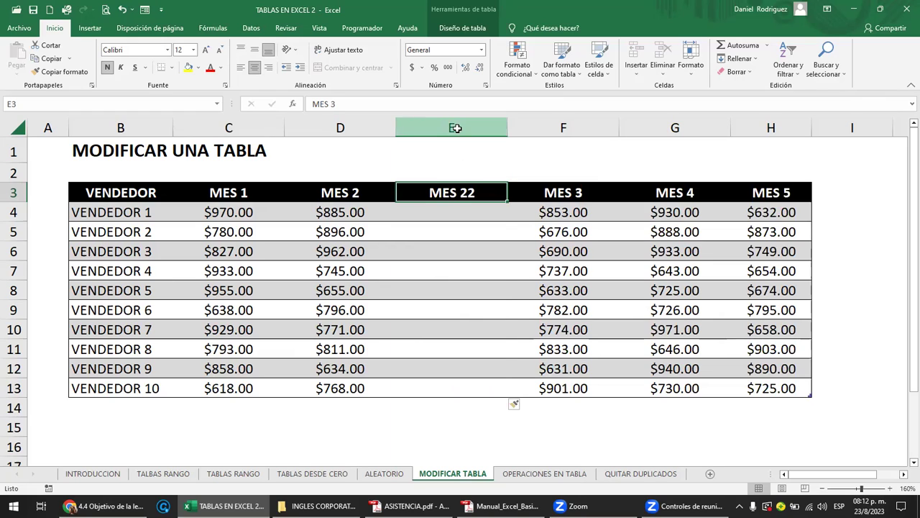
left_click(456, 128)
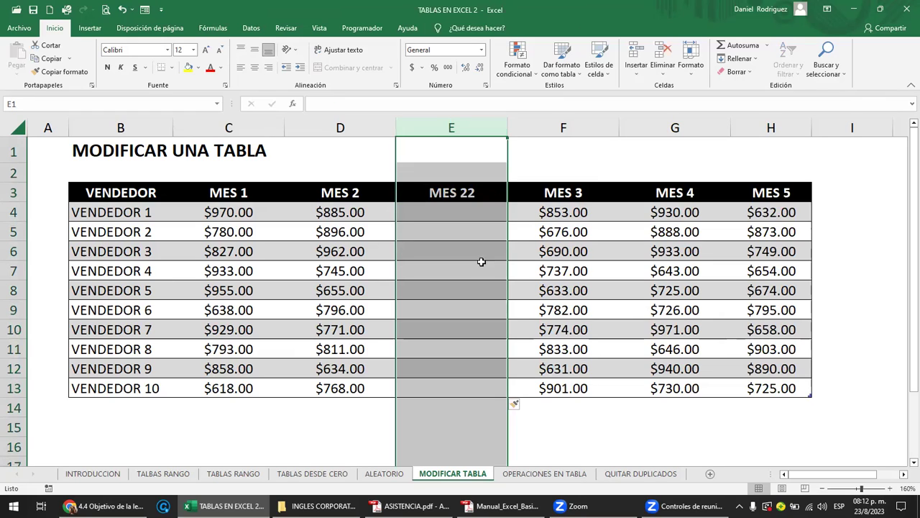
left_click_drag(563, 193, 743, 381)
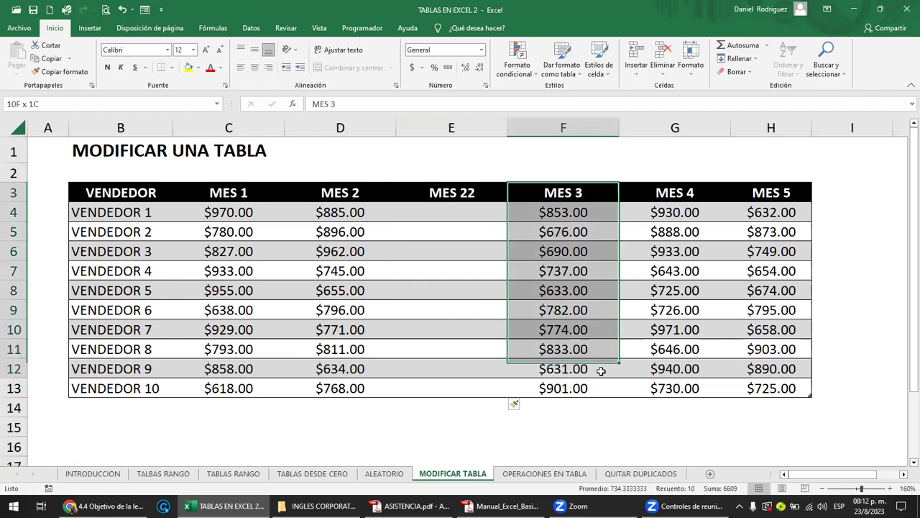
key("ctrl+x")
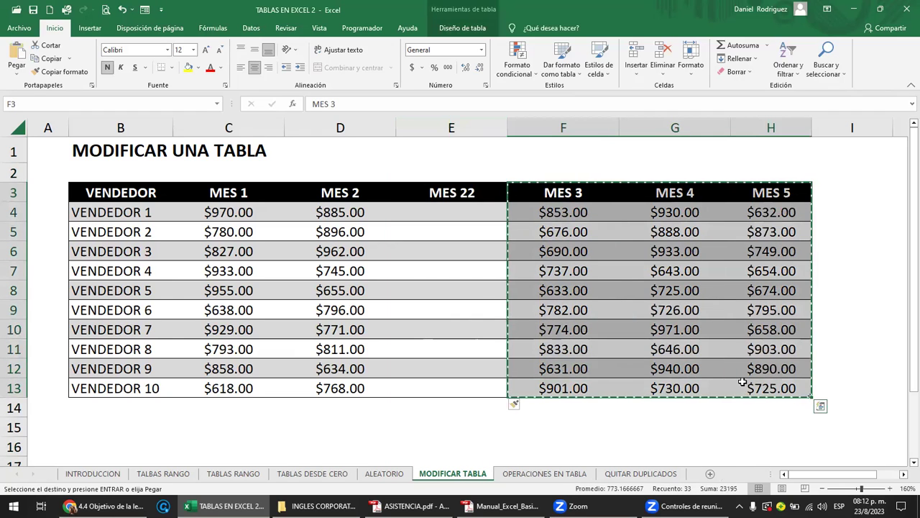
key("Left")
key("ctrl+v")
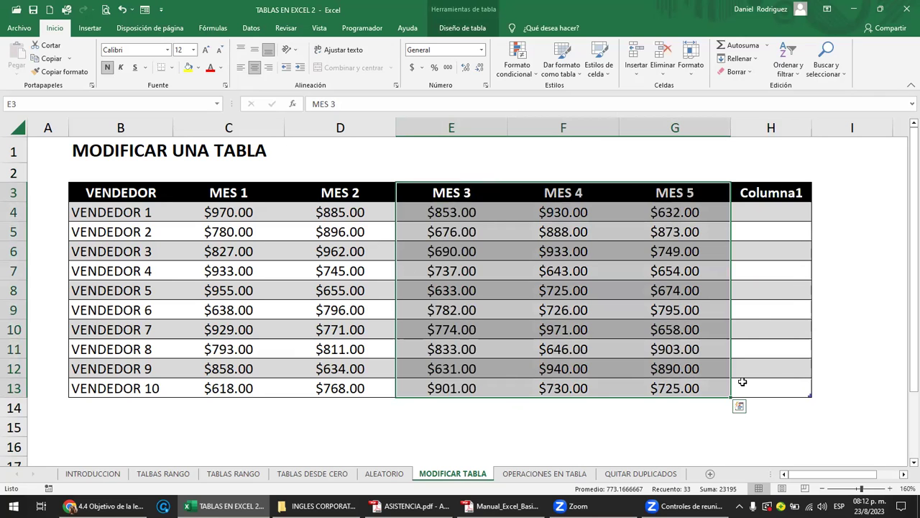
key("ctrl+z")
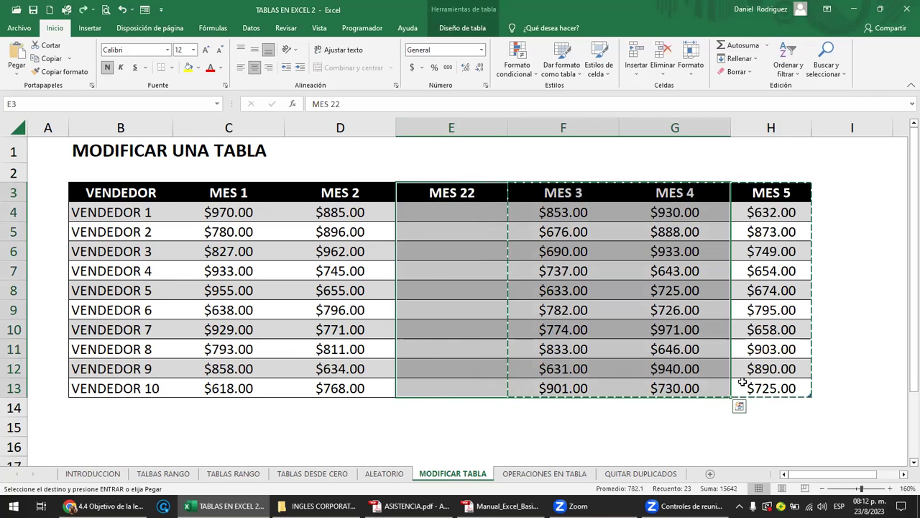
left_click(498, 271)
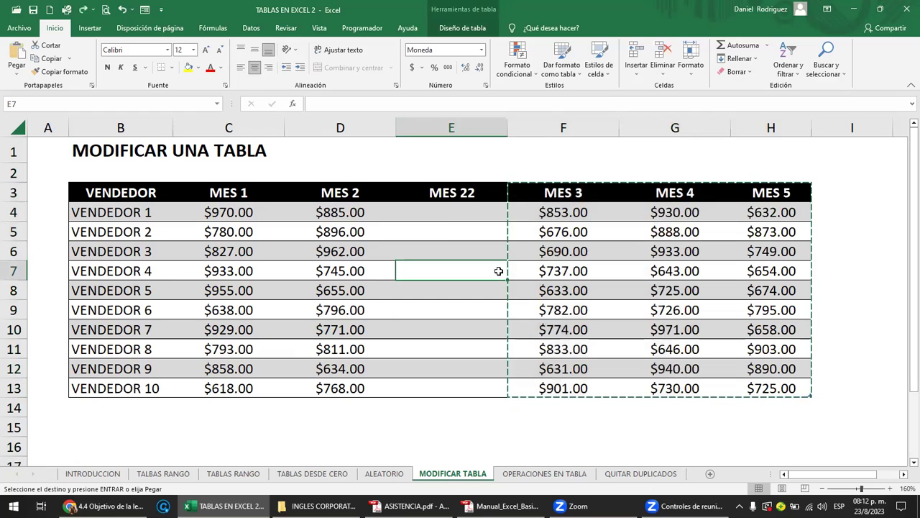
left_click(439, 195)
right_click(439, 195)
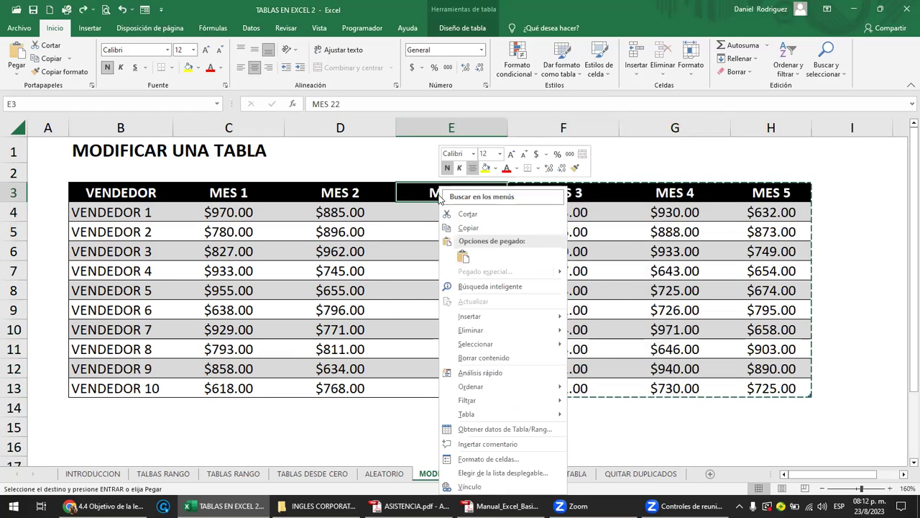
left_click(417, 194)
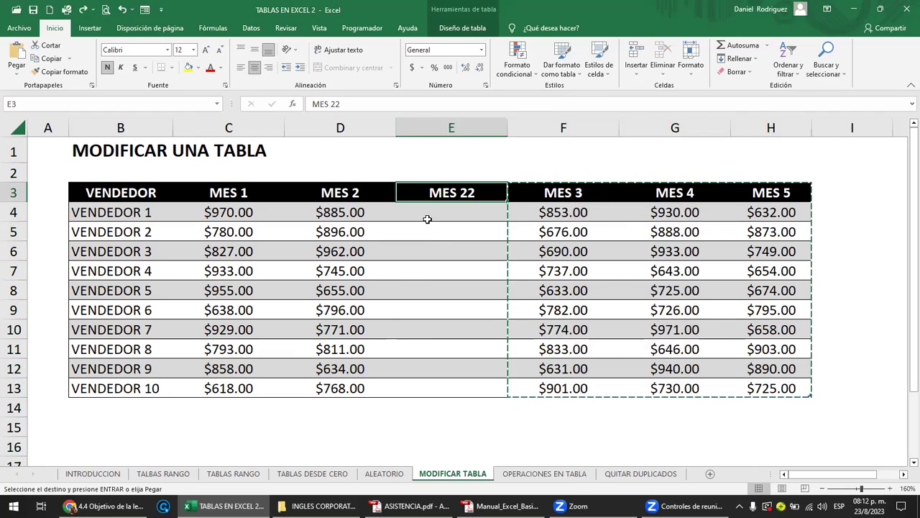
key("Escape")
Remove the empty MES 22 column so Tabla1 spans B3:G13 again
right_click(437, 191)
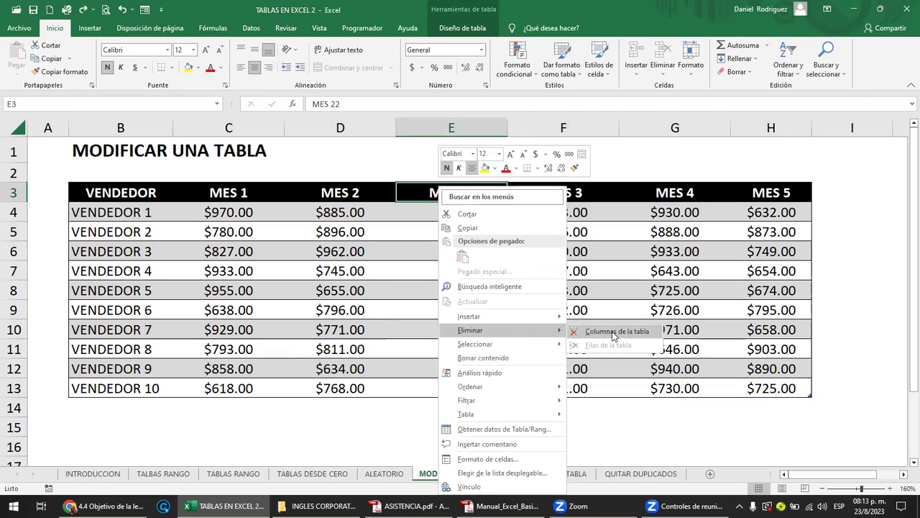
left_click(615, 332)
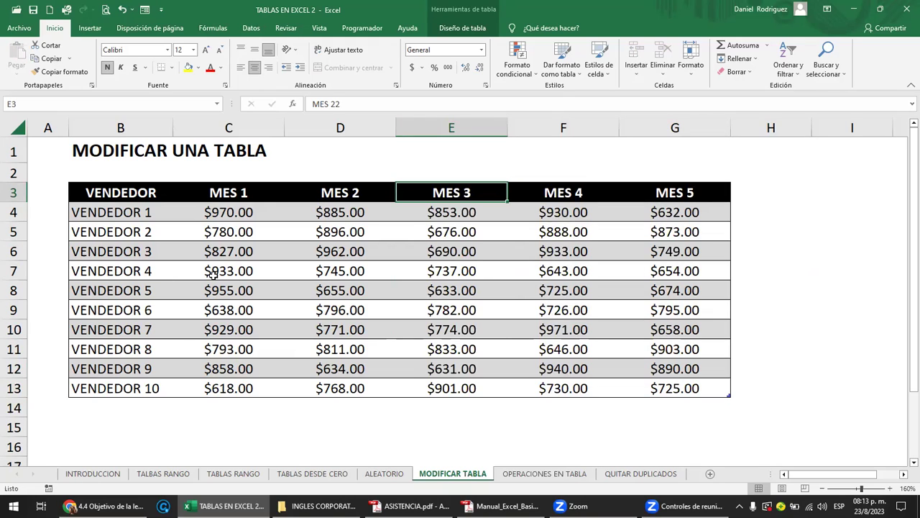
left_click(120, 389)
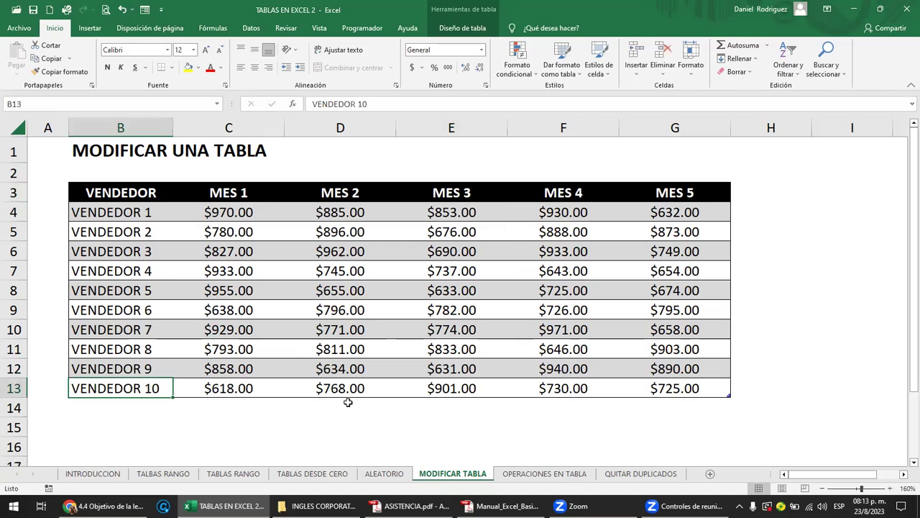
left_click(686, 389)
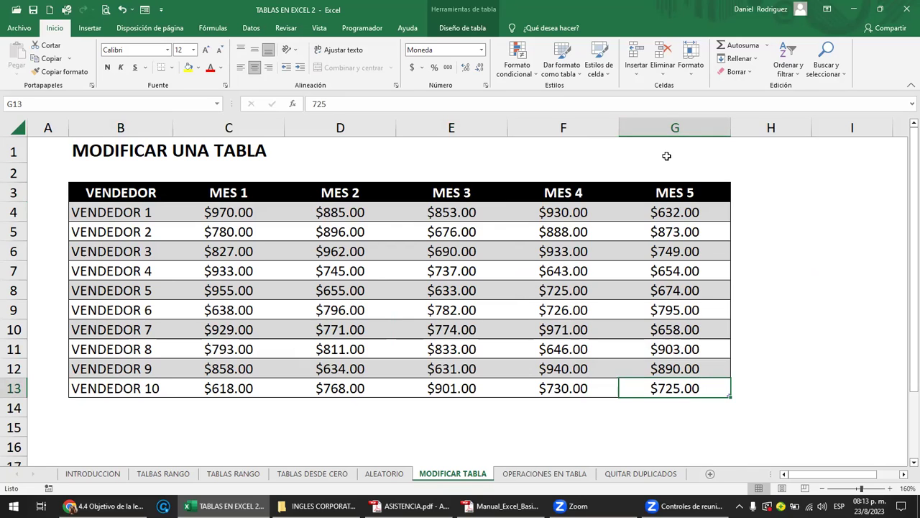
left_click(666, 124)
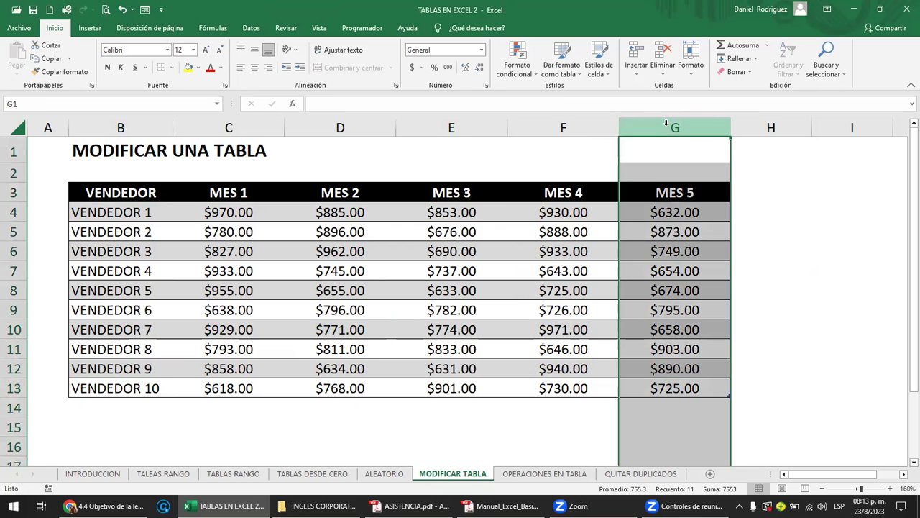
left_click(668, 366)
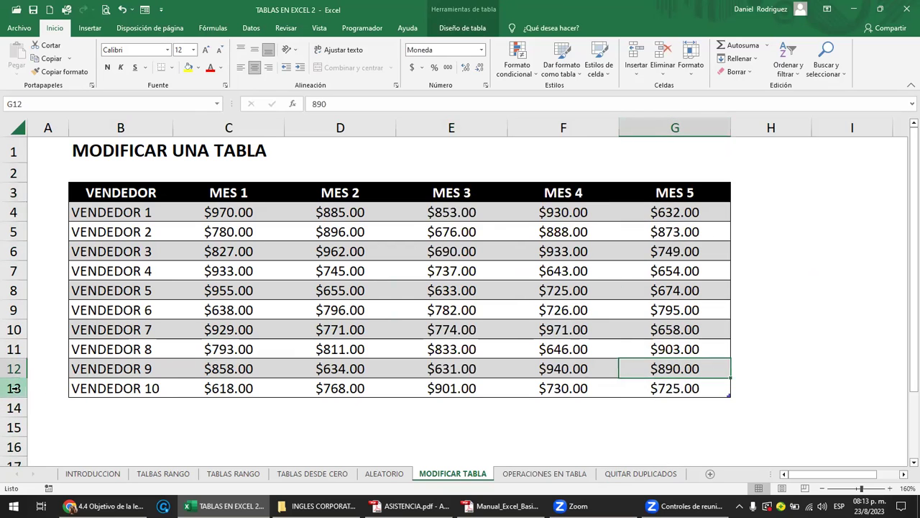
left_click(15, 388, "ctrl")
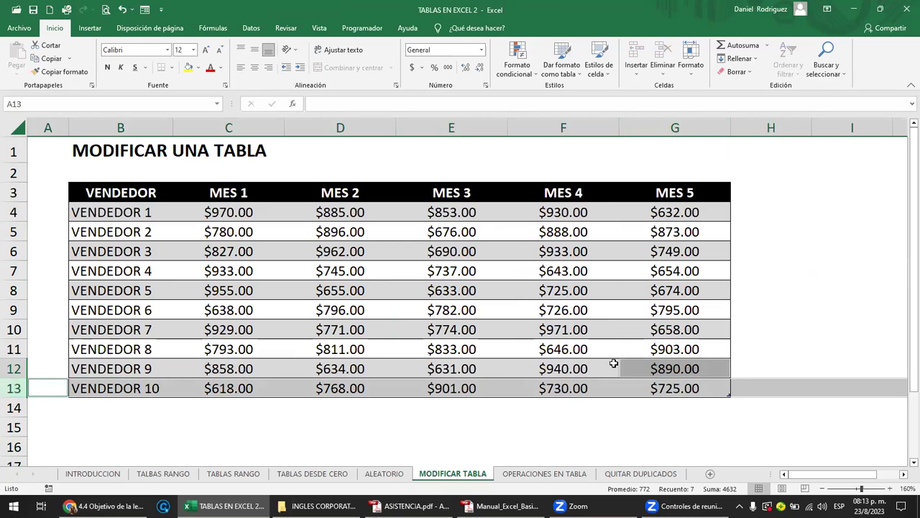
left_click(687, 368)
left_click(687, 389)
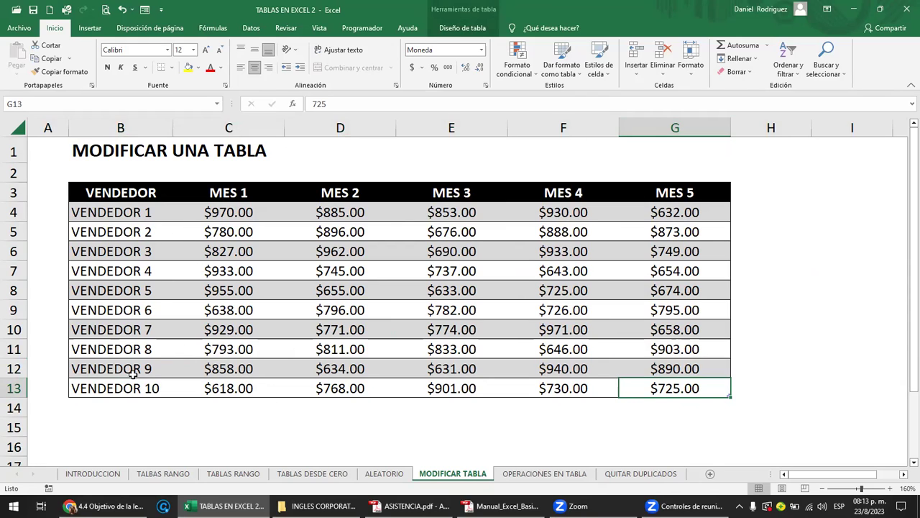
left_click_drag(111, 388, 669, 389)
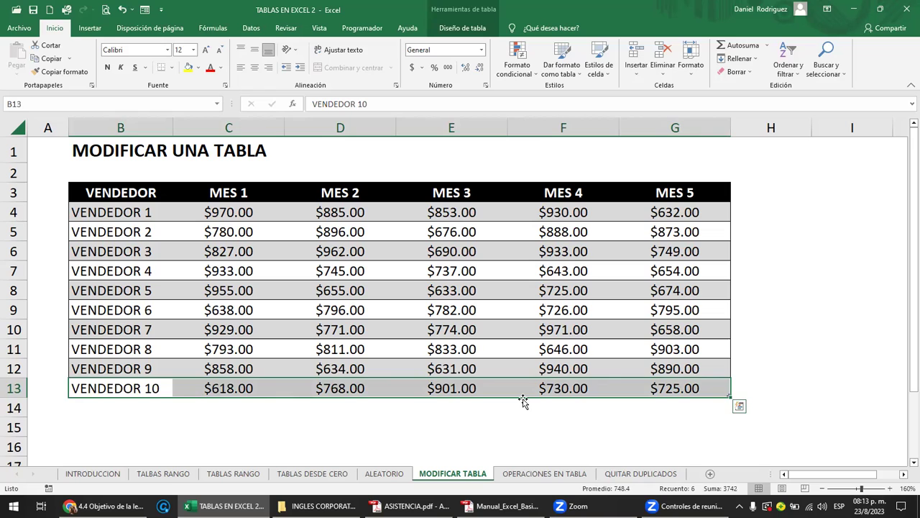
left_click(315, 425)
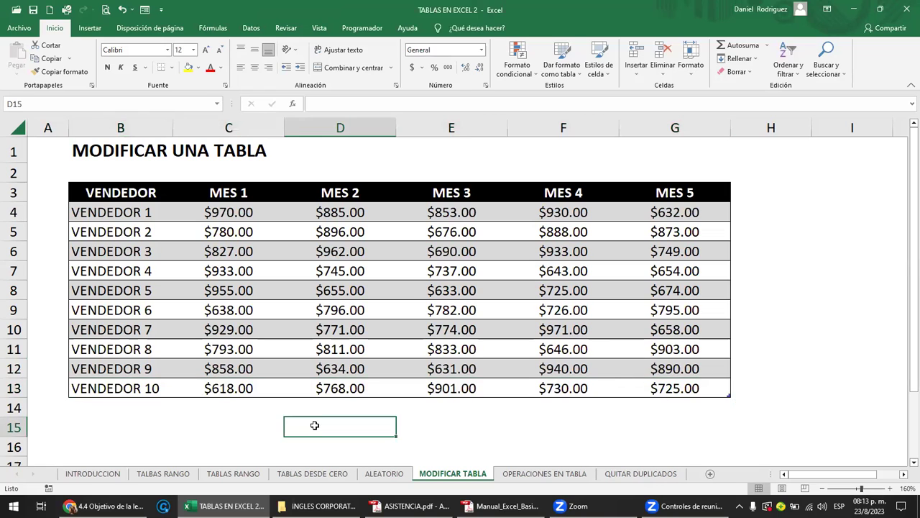
left_click(216, 212)
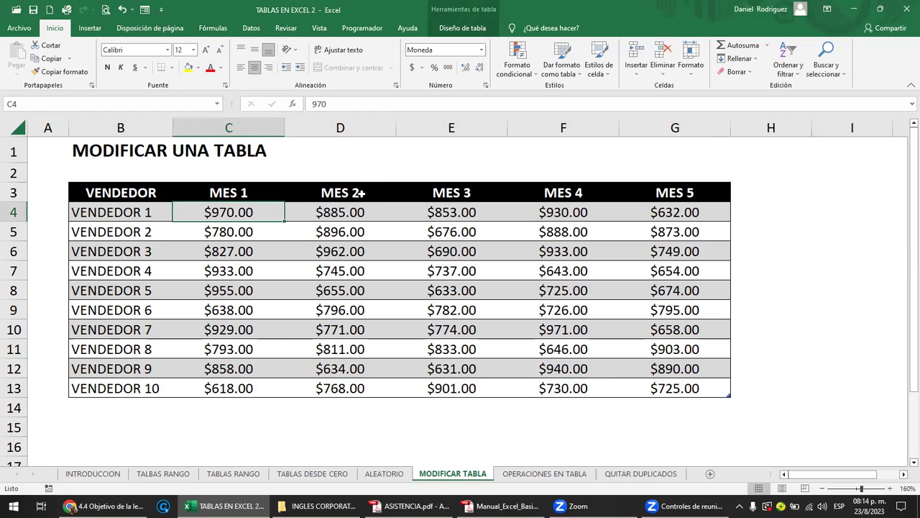
left_click(357, 193)
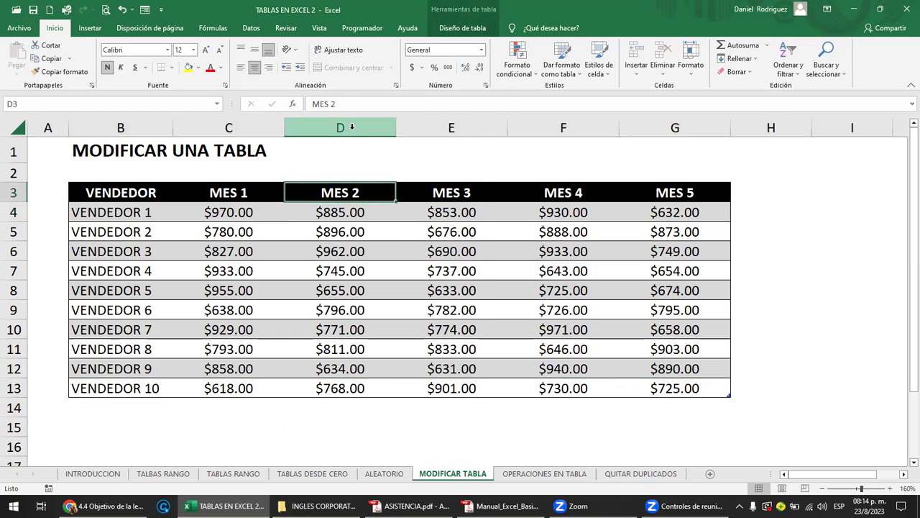
right_click(353, 127)
left_click(421, 226)
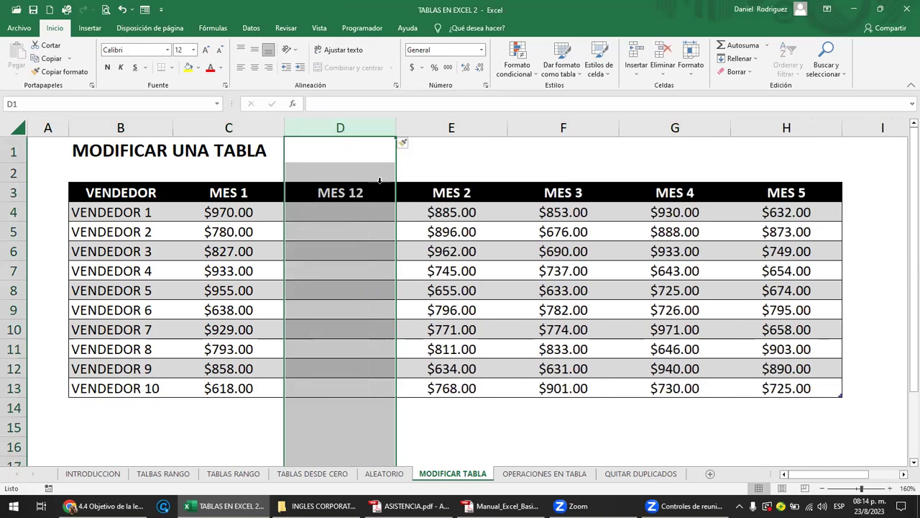
right_click(11, 388)
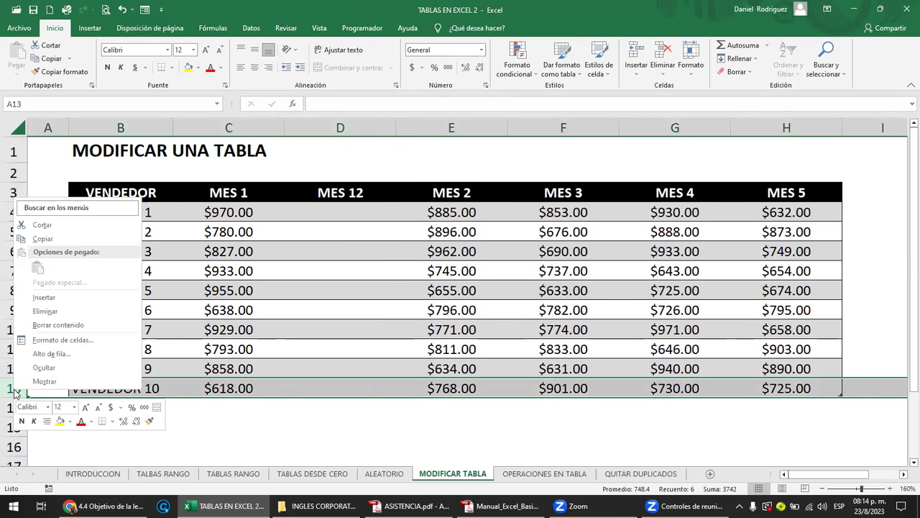
left_click(61, 297)
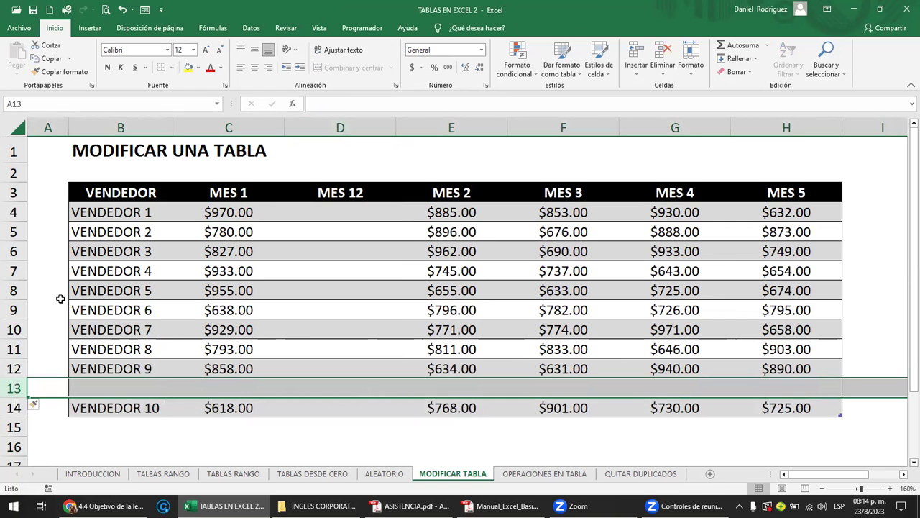
key("ctrl+z")
key("ctrl+z")
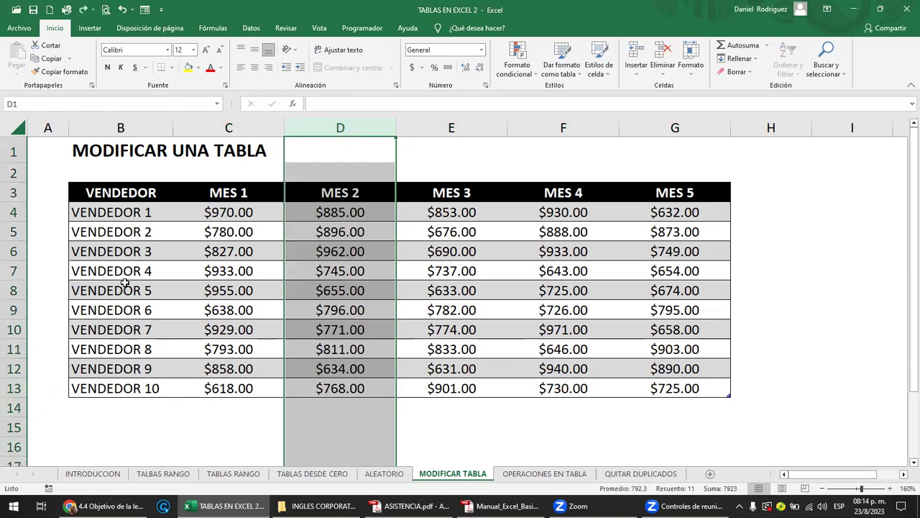
key("ctrl+y")
left_click(350, 197)
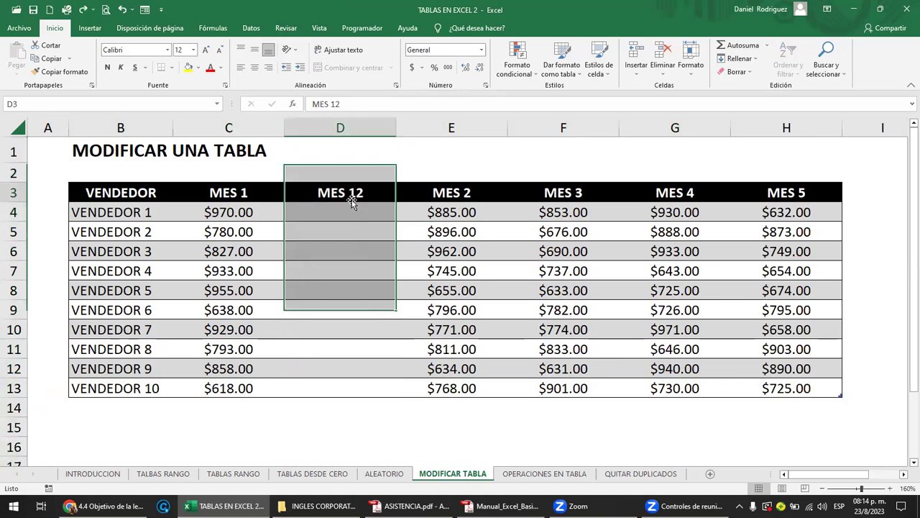
left_click(352, 126)
right_click(351, 126)
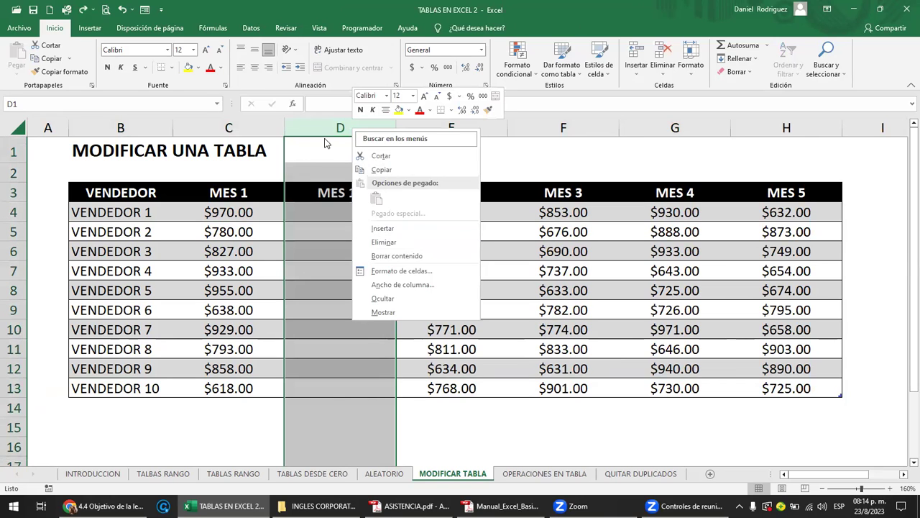
left_click(389, 246)
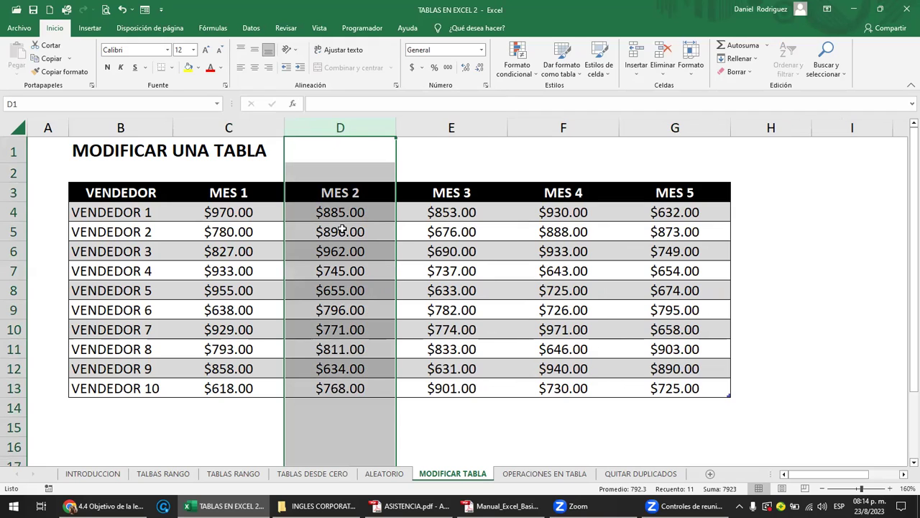
left_click(151, 192)
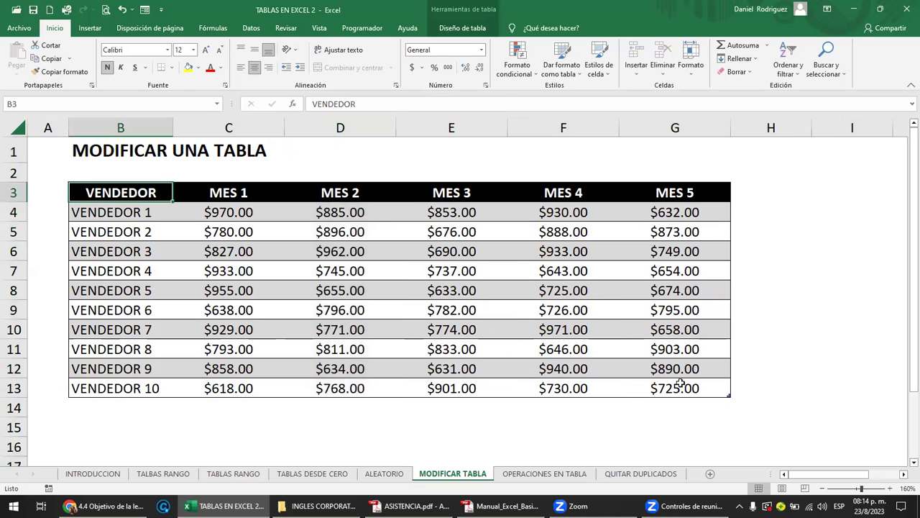
left_click(679, 383)
left_click(462, 28)
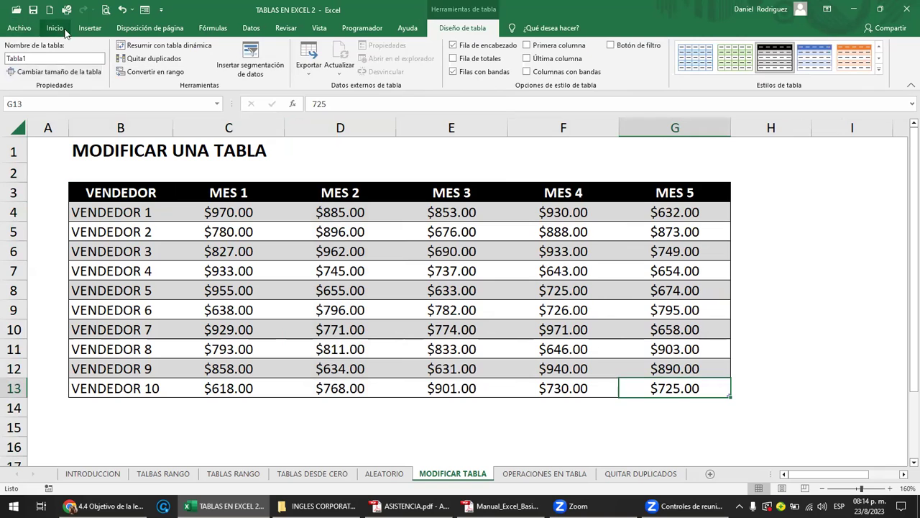
left_click(70, 75)
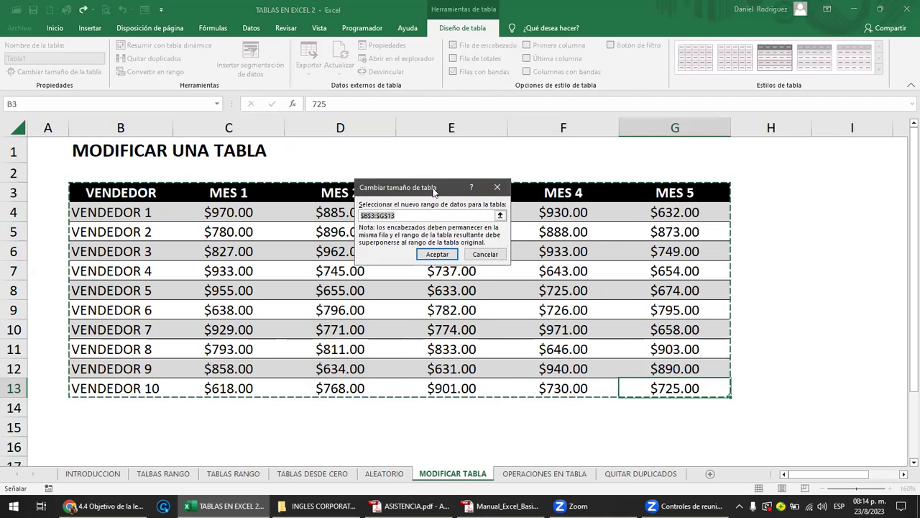
left_click_drag(434, 189, 819, 163)
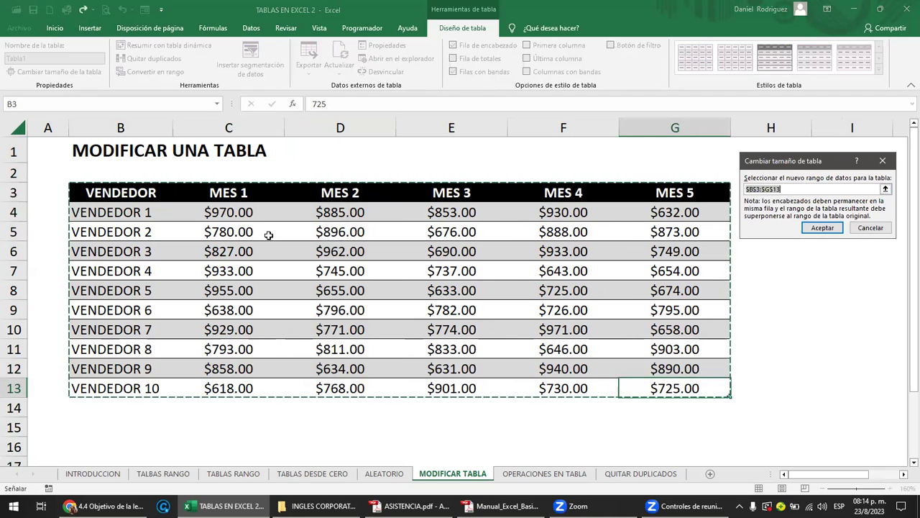
mouse_move(100, 192)
left_mouse_down()
mouse_move(444, 282)
mouse_move(663, 385)
left_mouse_up()
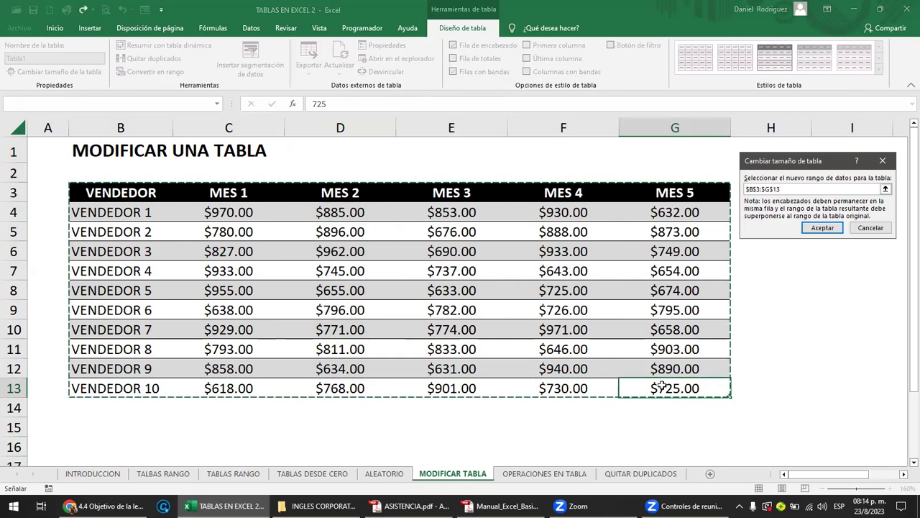
left_click(870, 227)
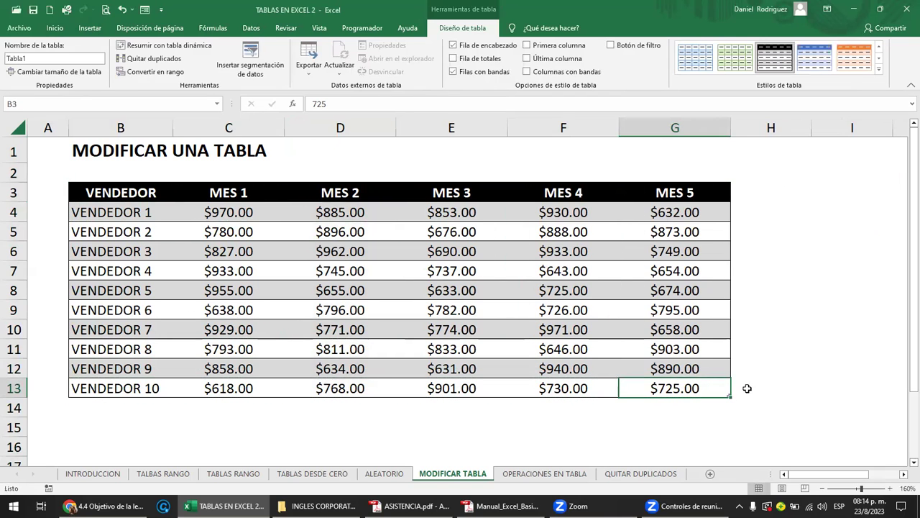
left_click(777, 375)
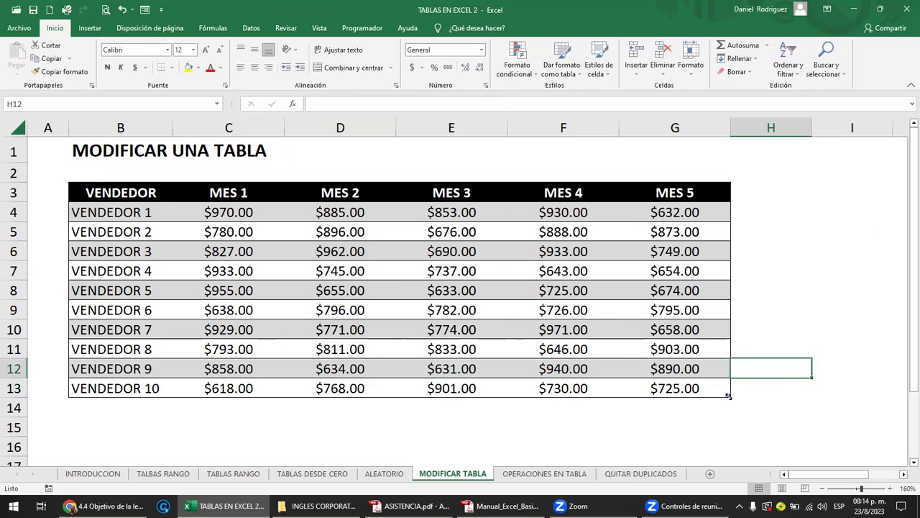
left_click_drag(729, 395, 793, 432)
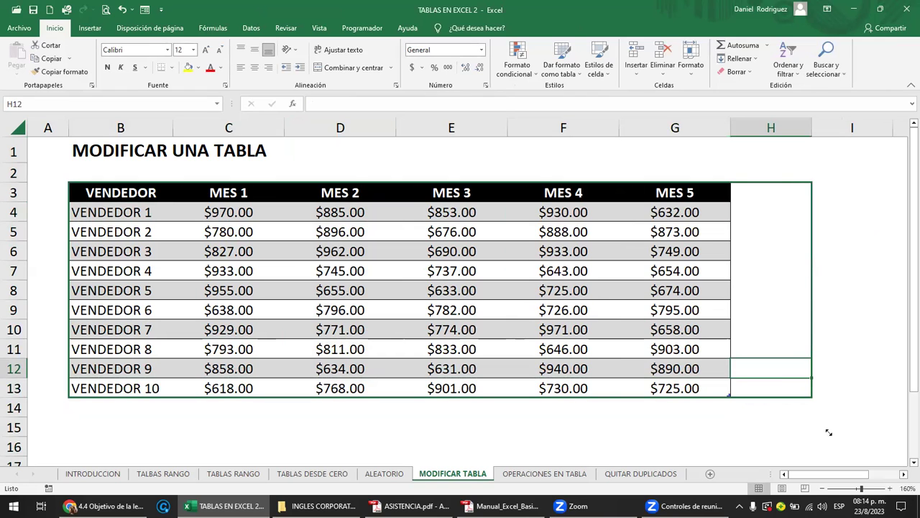
left_click_drag(845, 443, 845, 443)
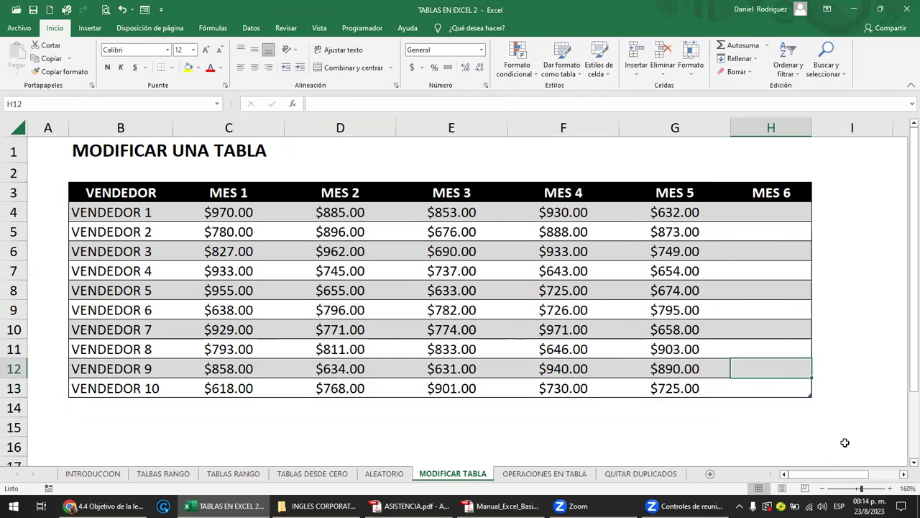
key("ctrl+z")
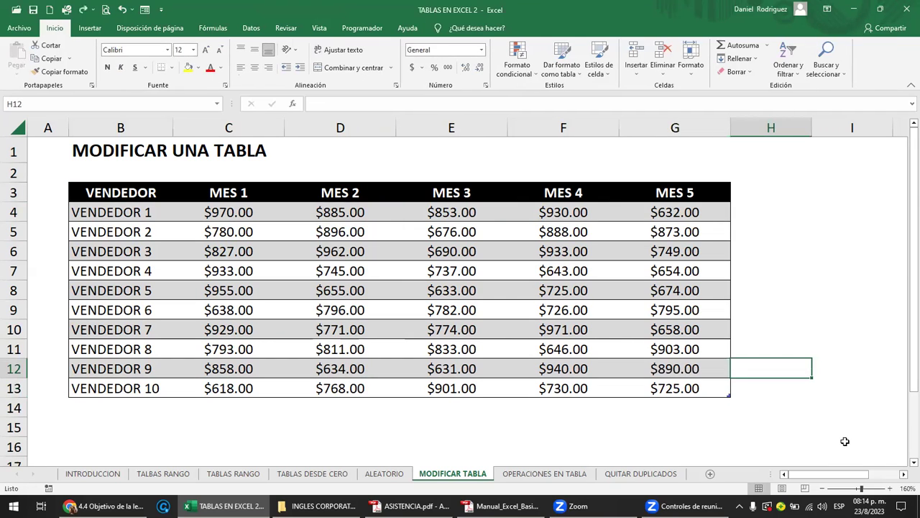
left_click(805, 412)
mouse_move(726, 396)
left_mouse_down()
mouse_move(720, 442)
mouse_move(809, 442)
left_mouse_up()
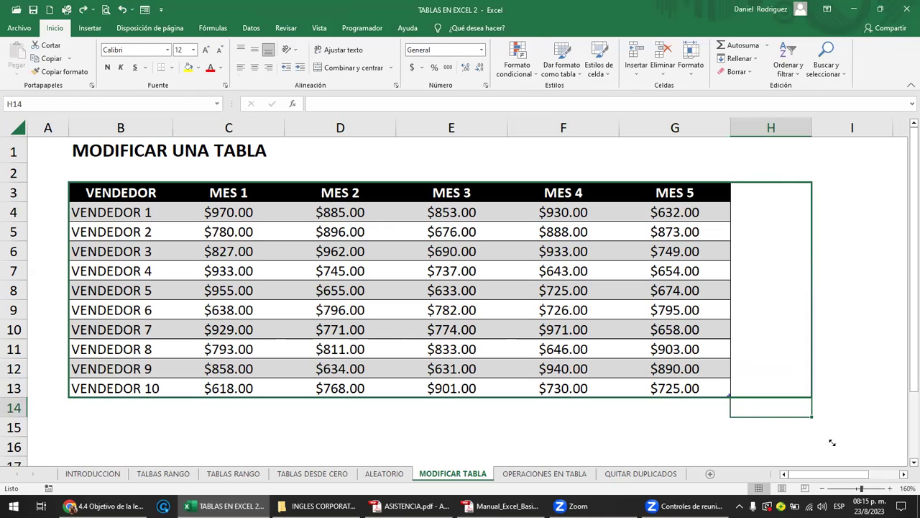
left_click_drag(831, 442, 729, 399)
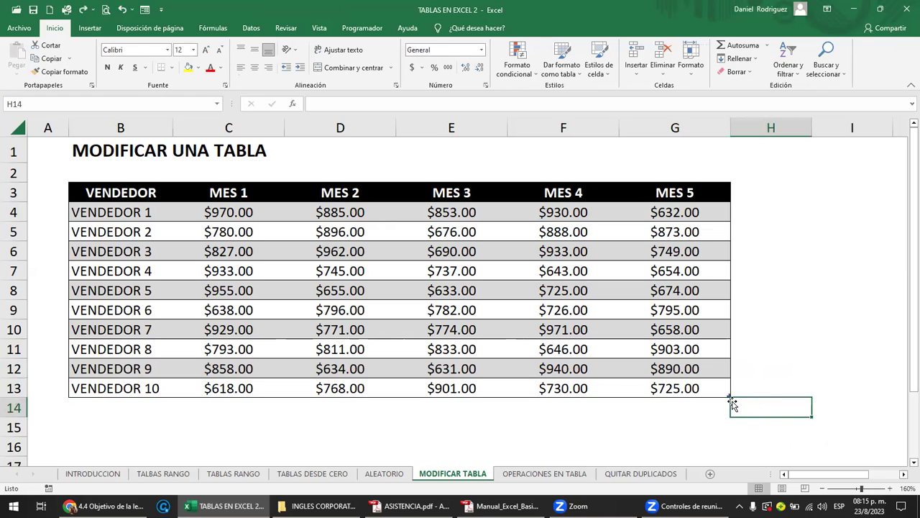
left_click(34, 122)
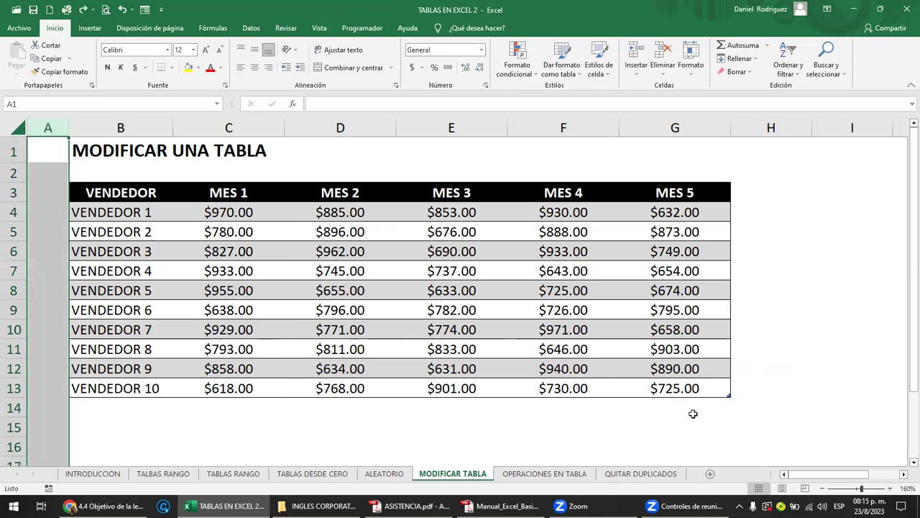
Enter N° in cell A3, left of the vendor table
left_click(161, 194)
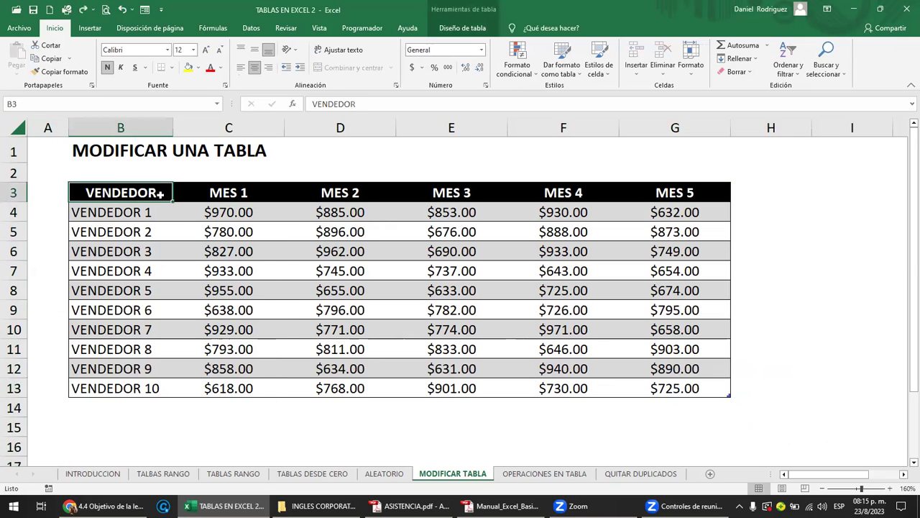
left_click(57, 194)
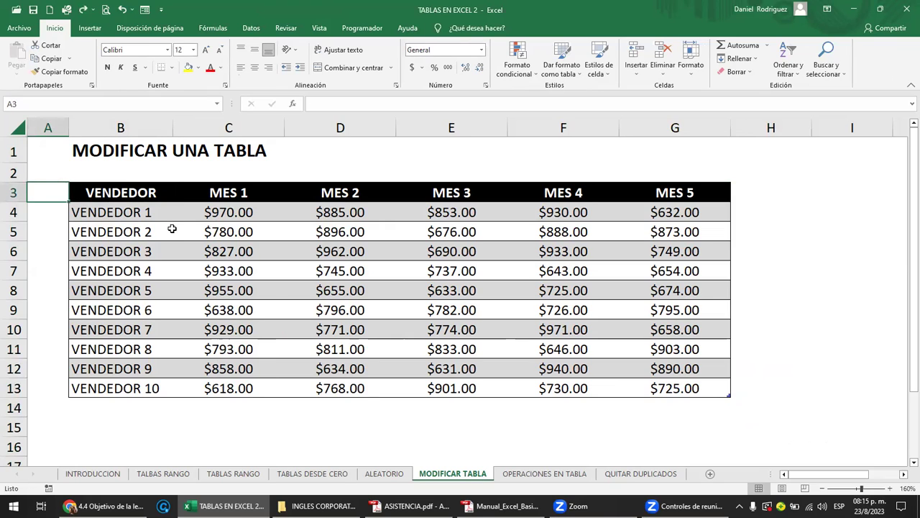
type("N°")
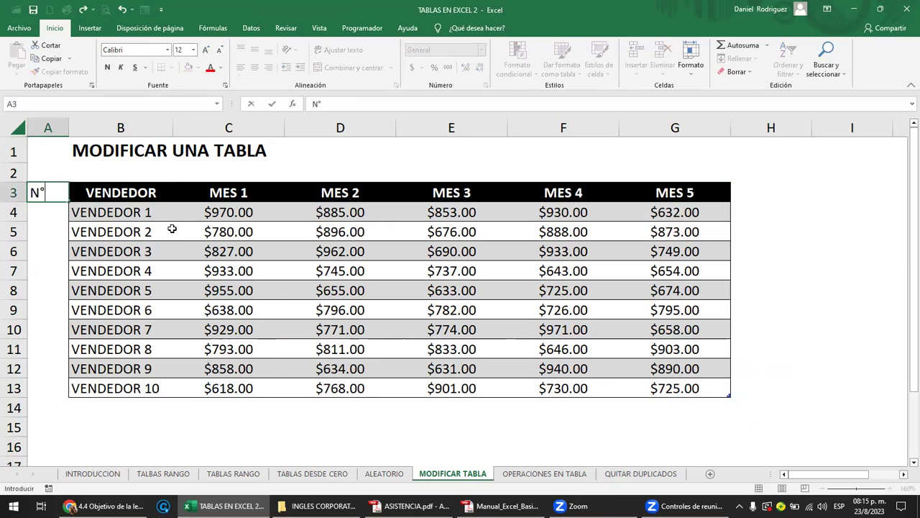
key("Return")
left_click(52, 191)
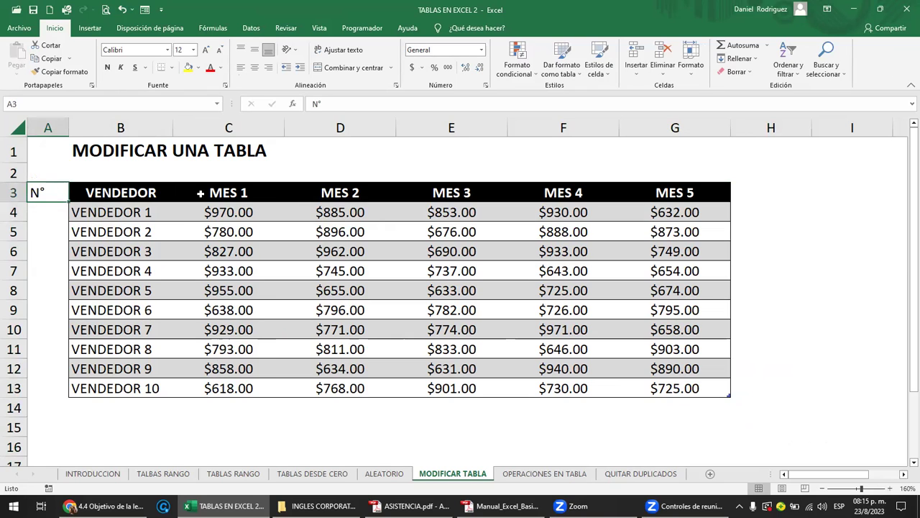
Resize Tabla1 to $A$3:$G$13 so it takes in the N° column
left_click(207, 193)
left_click(457, 30)
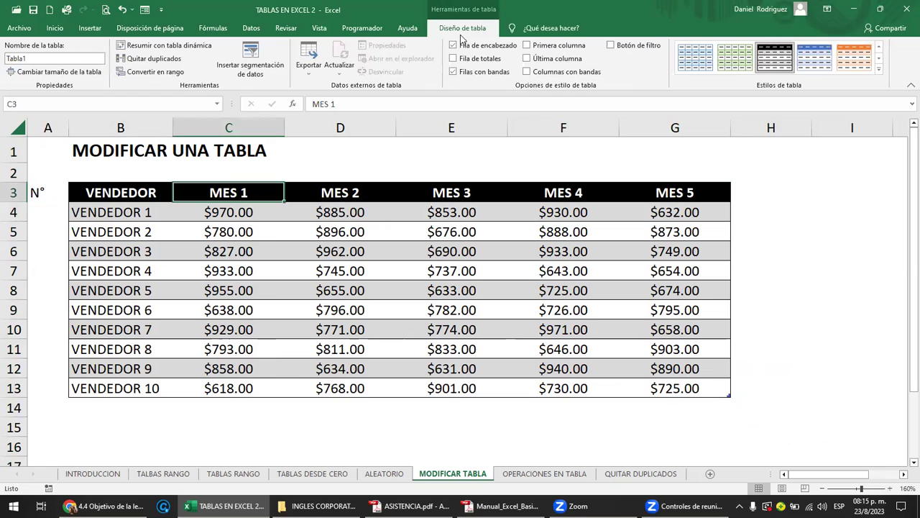
left_click(90, 73)
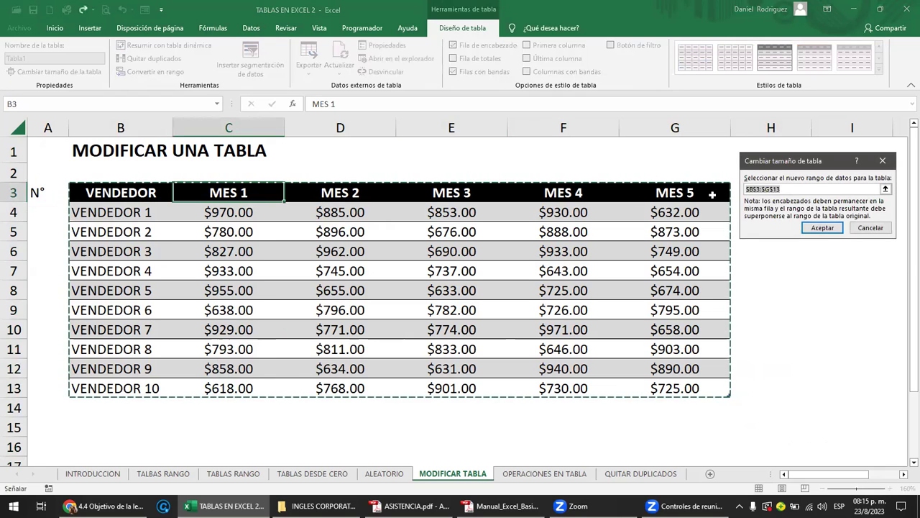
left_click_drag(771, 162, 749, 165)
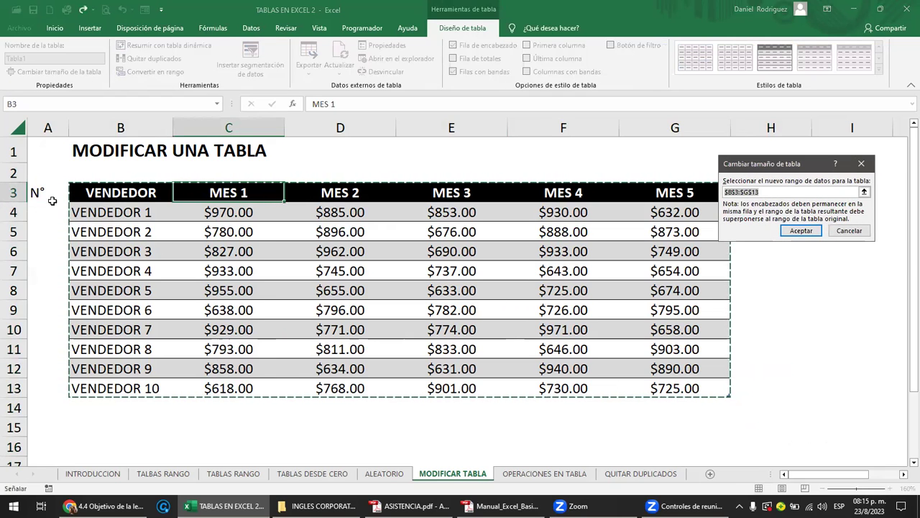
mouse_move(38, 193)
left_mouse_down()
mouse_move(632, 390)
mouse_move(667, 390)
left_mouse_up()
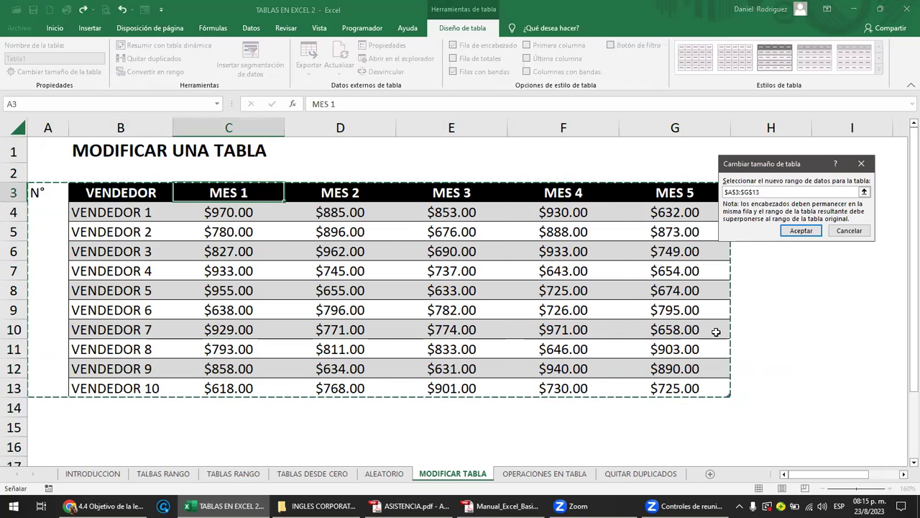
left_click(800, 230)
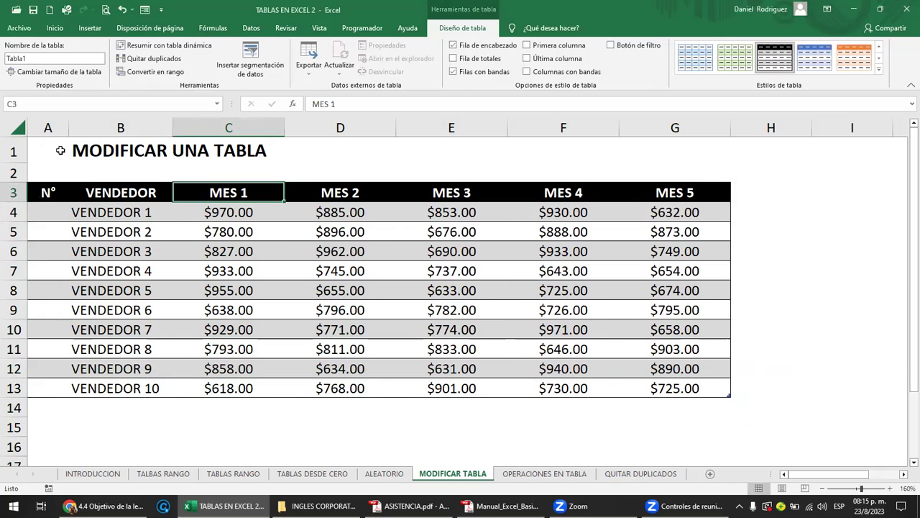
Undo the resize with Ctrl+Z, returning the table to B3:G13
left_click(47, 127)
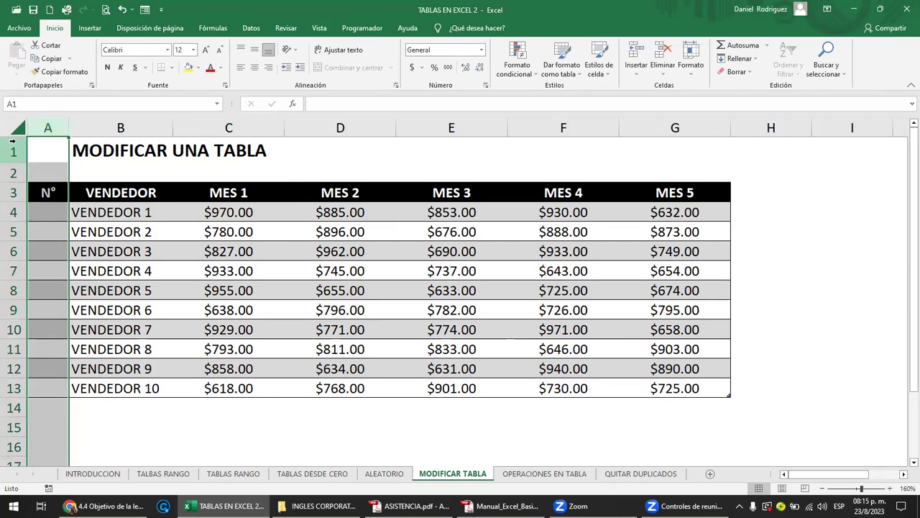
left_click(121, 199)
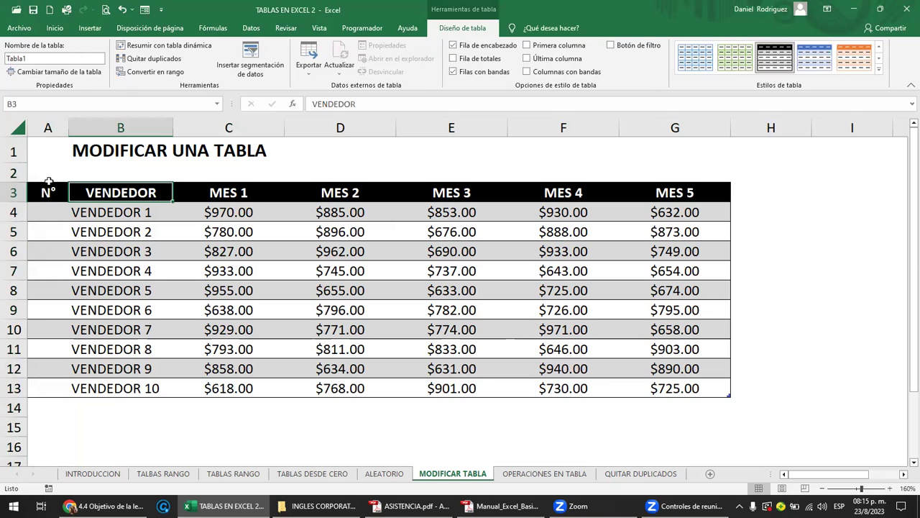
key("ctrl+z")
key("ctrl+z")
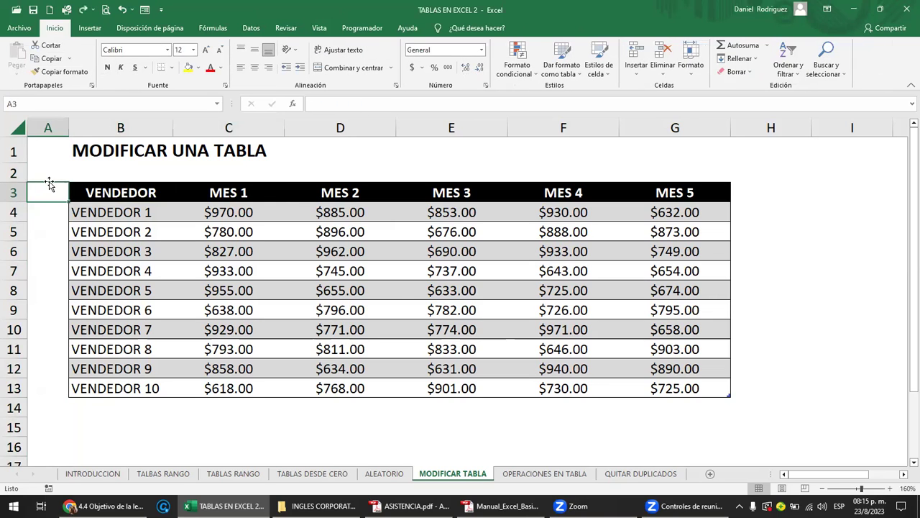
left_click(787, 251)
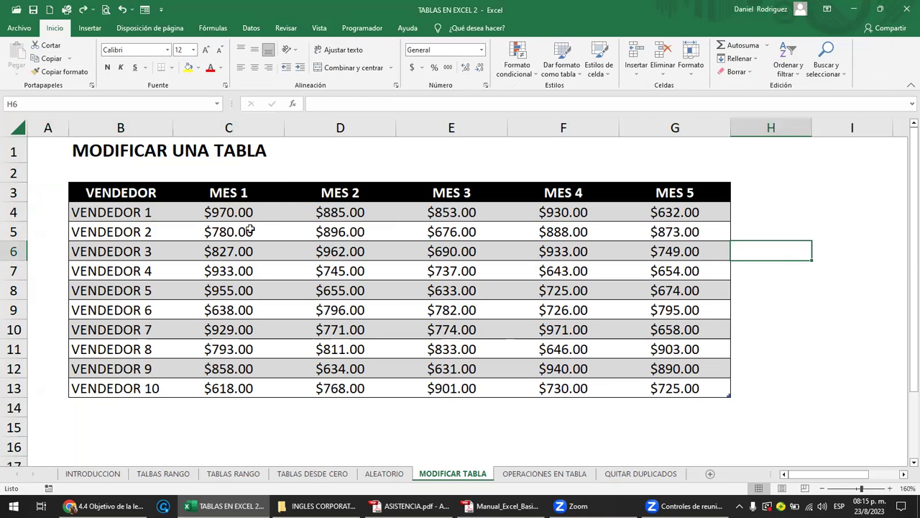
left_click_drag(148, 192, 719, 393)
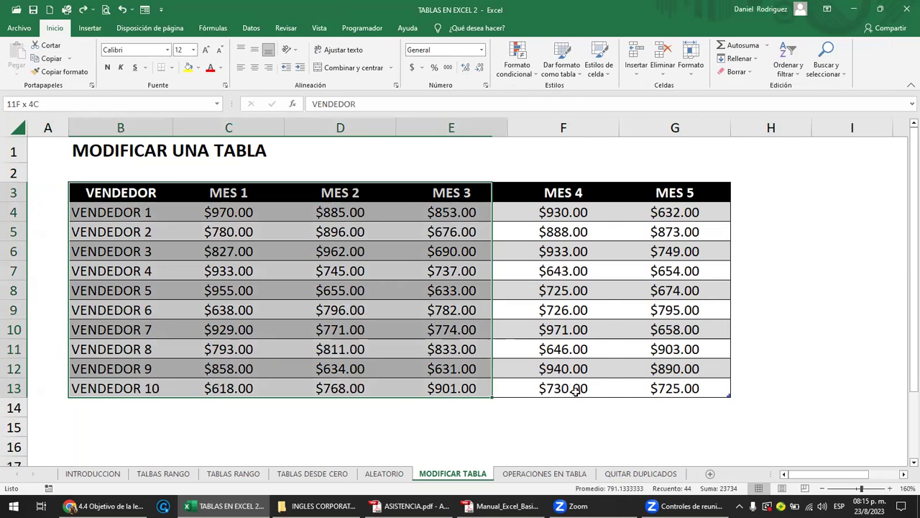
left_click(773, 347)
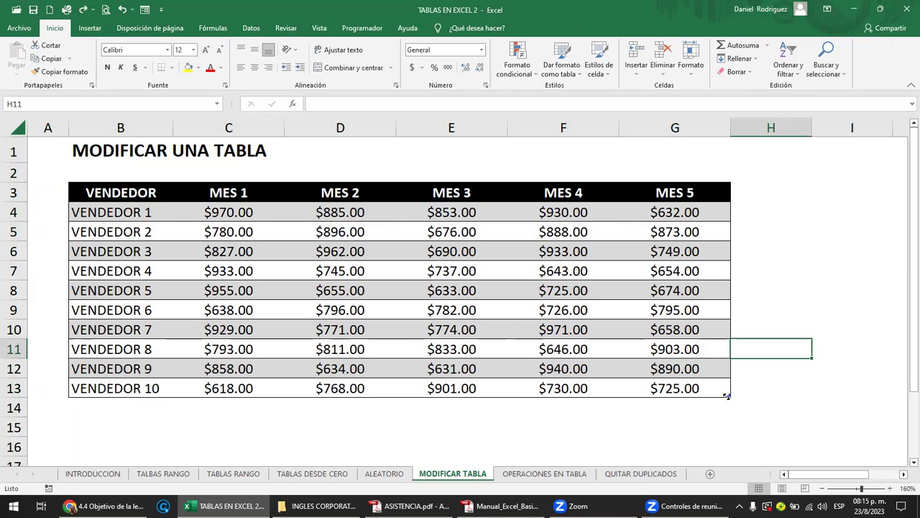
left_click(50, 198)
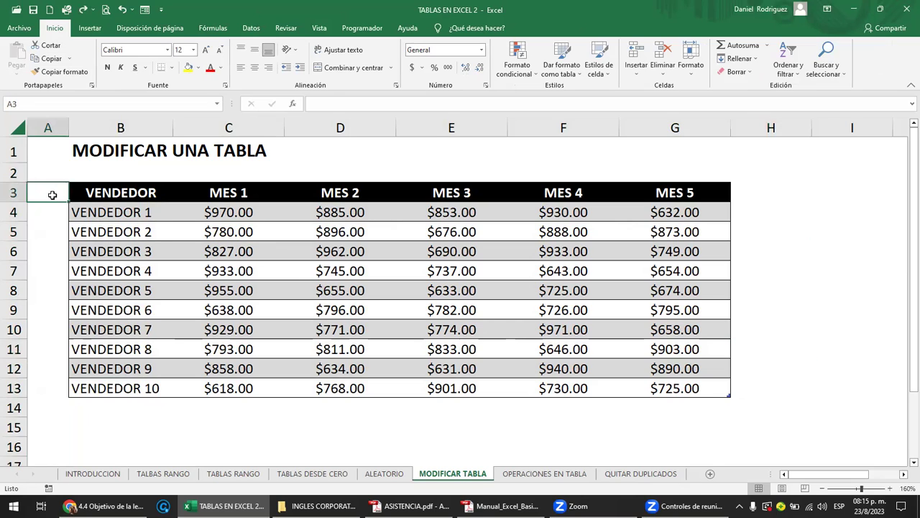
left_click(485, 190)
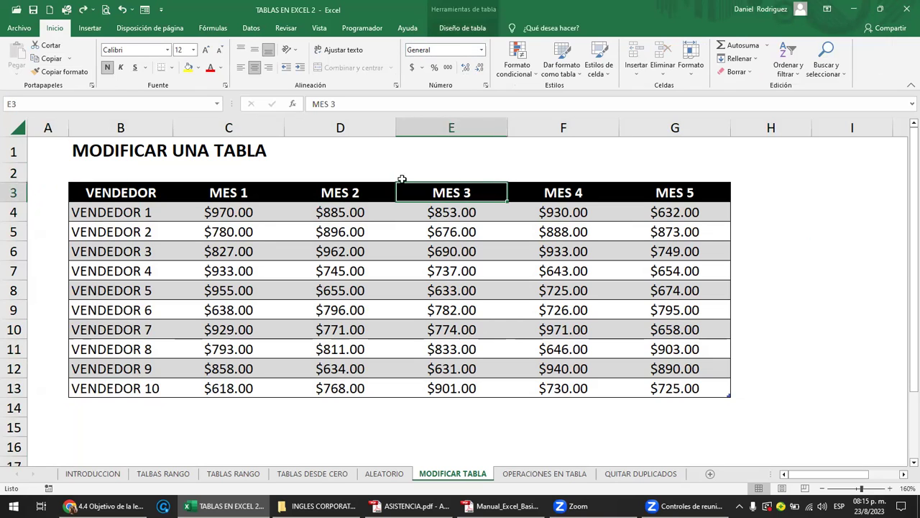
left_click(463, 27)
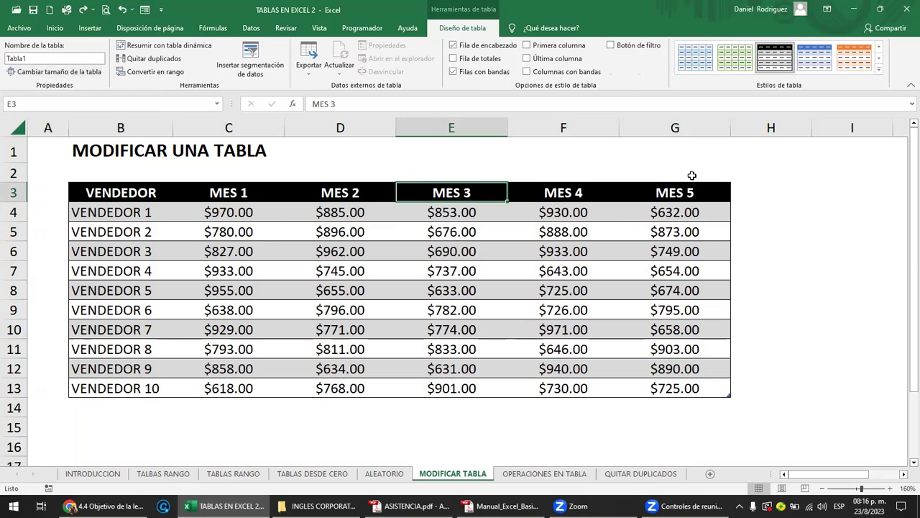
left_click(766, 205)
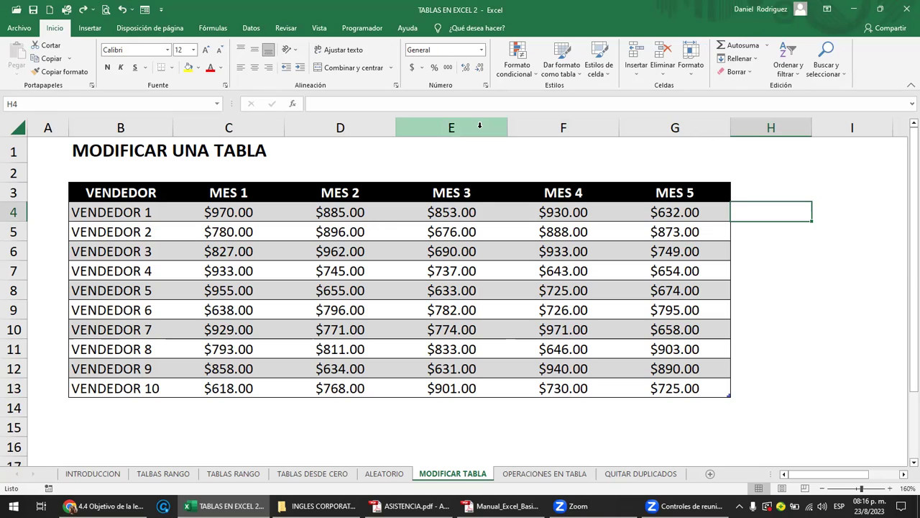
left_click_drag(53, 194, 27, 397)
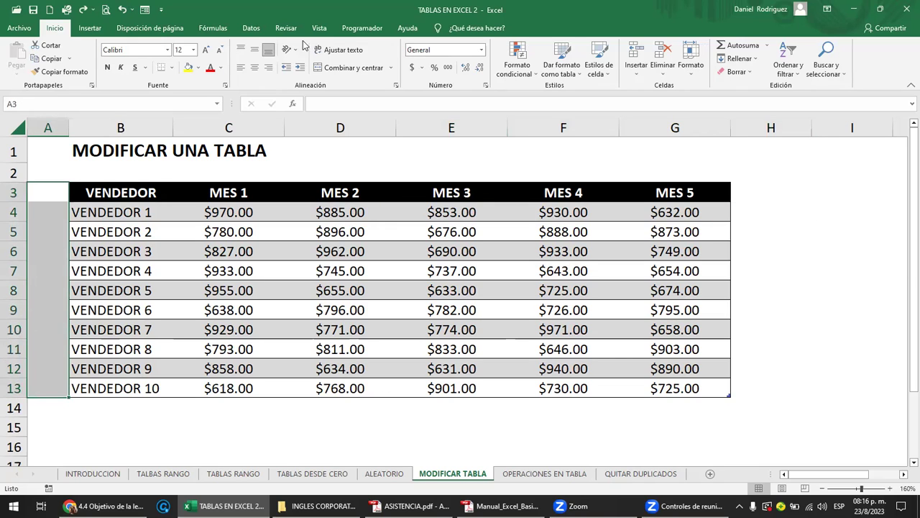
left_click(808, 249)
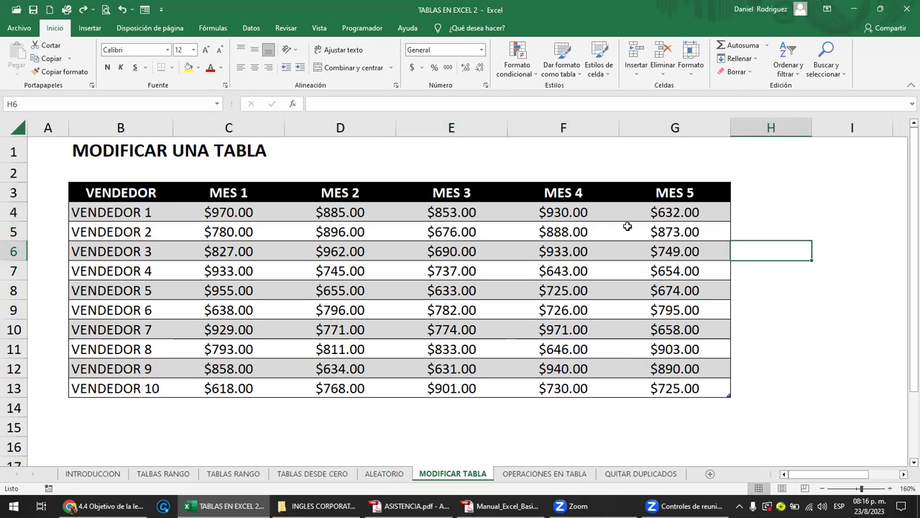
left_click(535, 210)
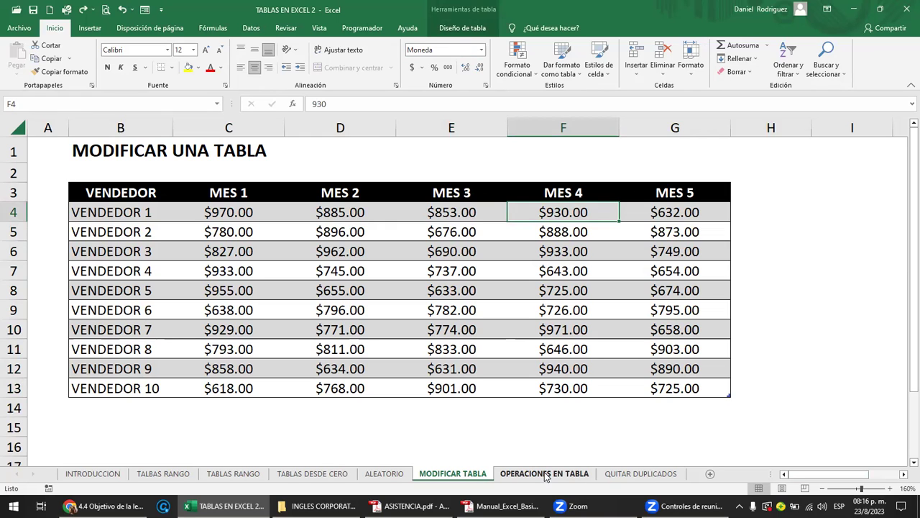
Open the OPERACIONES EN TABLA sheet and inspect its VENDEDOR and MES 1–5 sales data
left_click(545, 474)
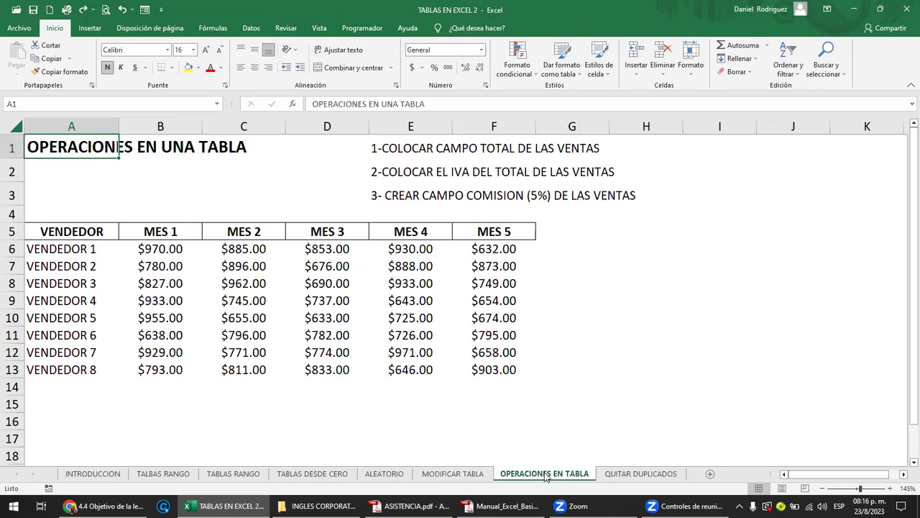
left_click(55, 233)
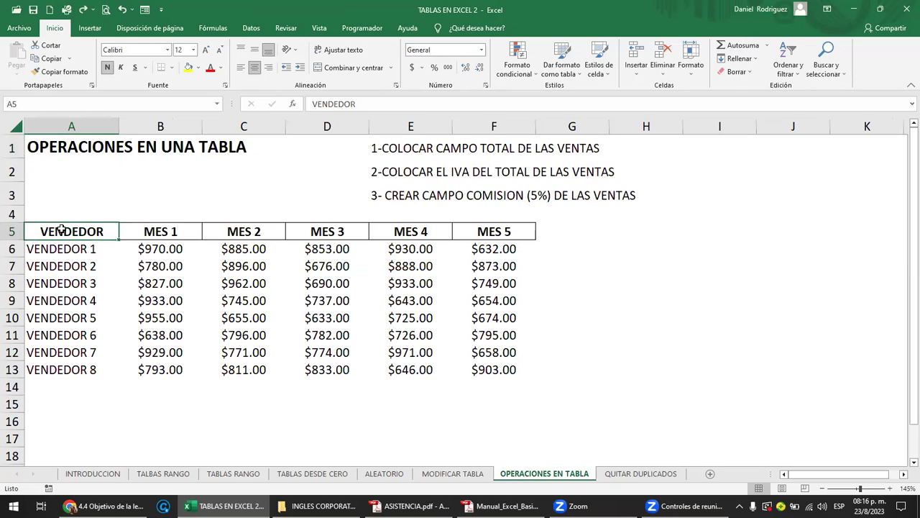
left_click(321, 234)
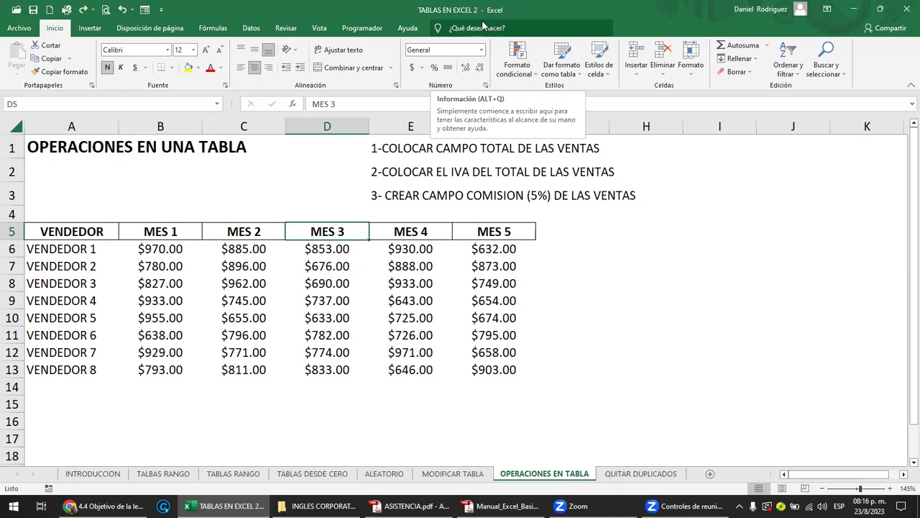
left_click(485, 233)
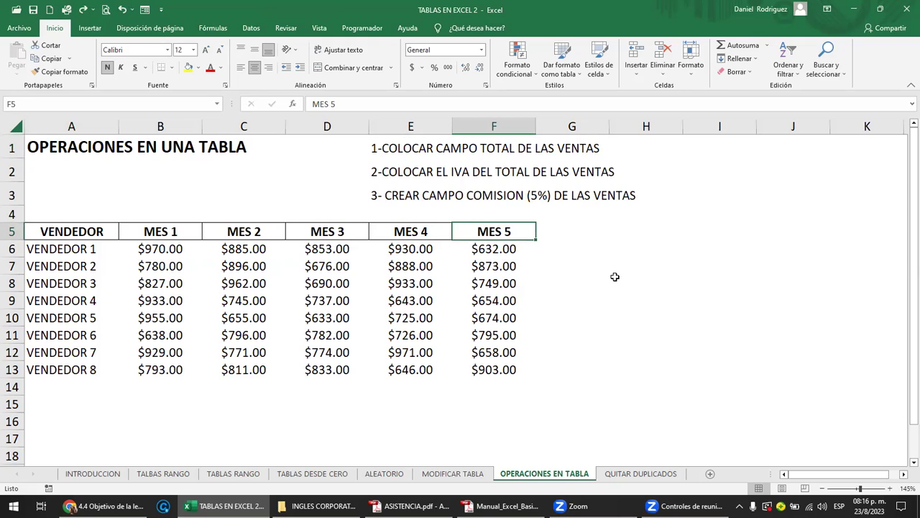
left_click(580, 262)
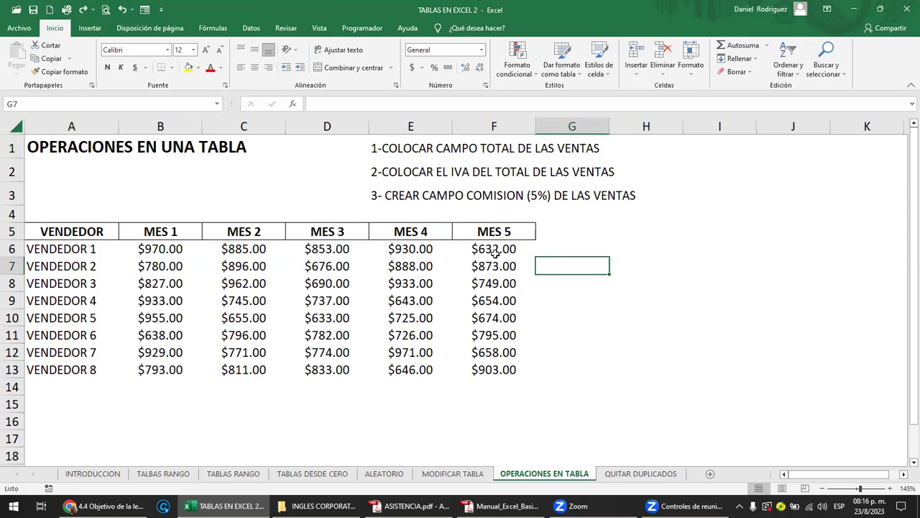
left_click(490, 248)
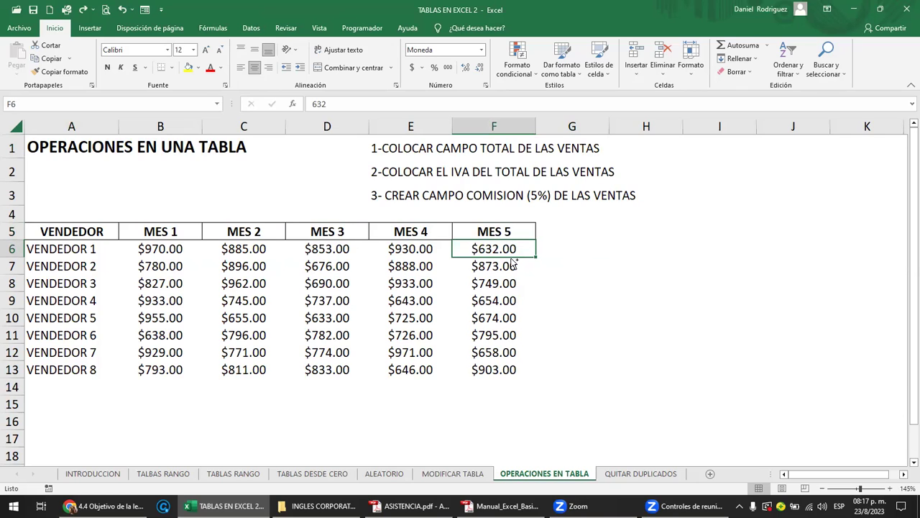
Turn A5:F13 into a table with headers using Ctrl+T, keeping the blue banded style
key("ctrl+t")
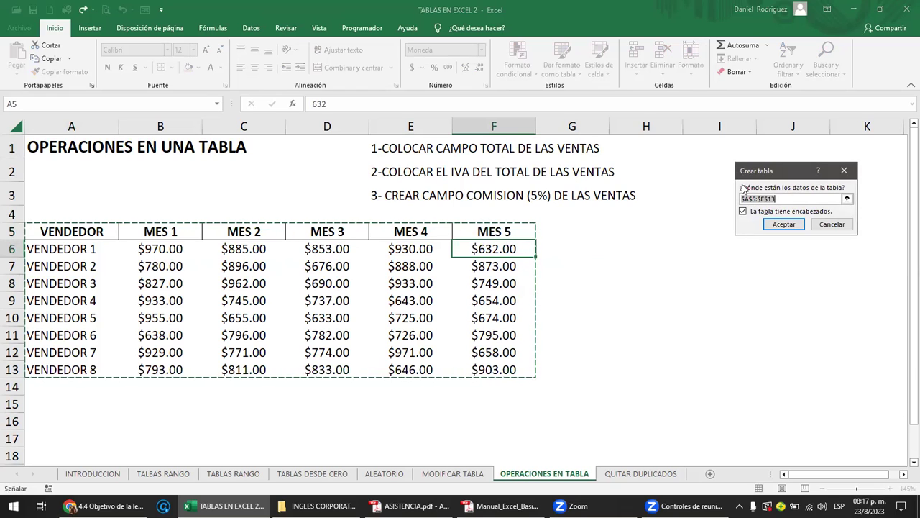
left_click(785, 225)
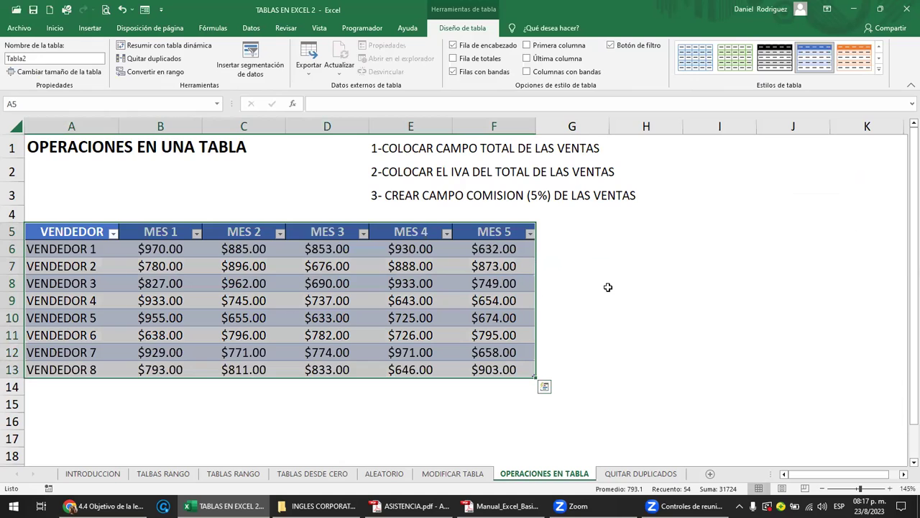
left_click(608, 287)
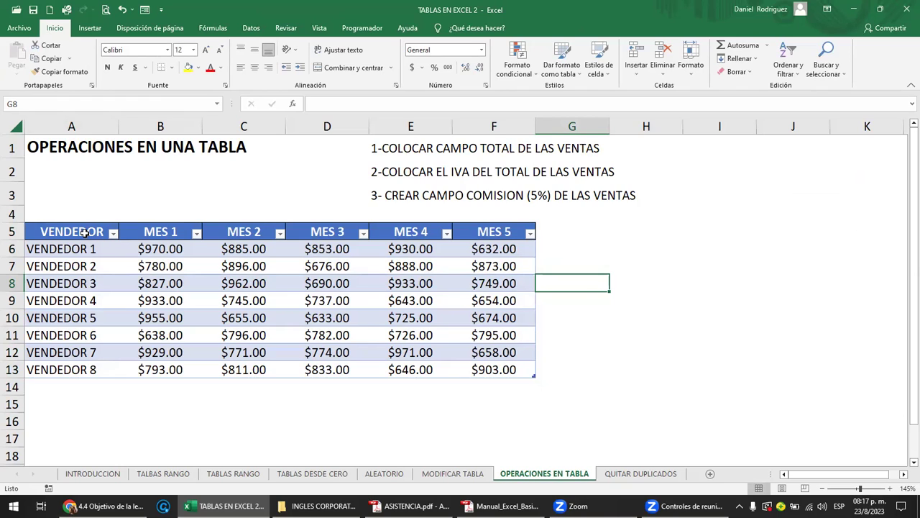
left_click(84, 233)
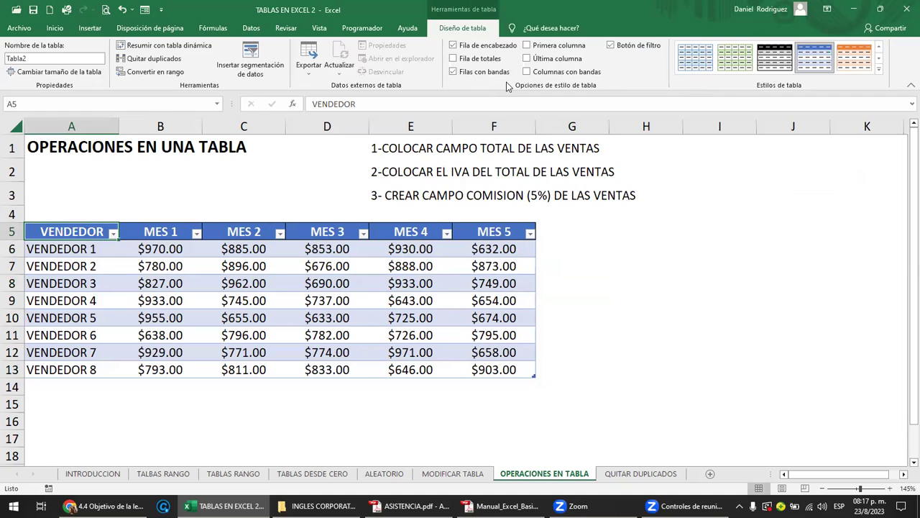
left_click(878, 70)
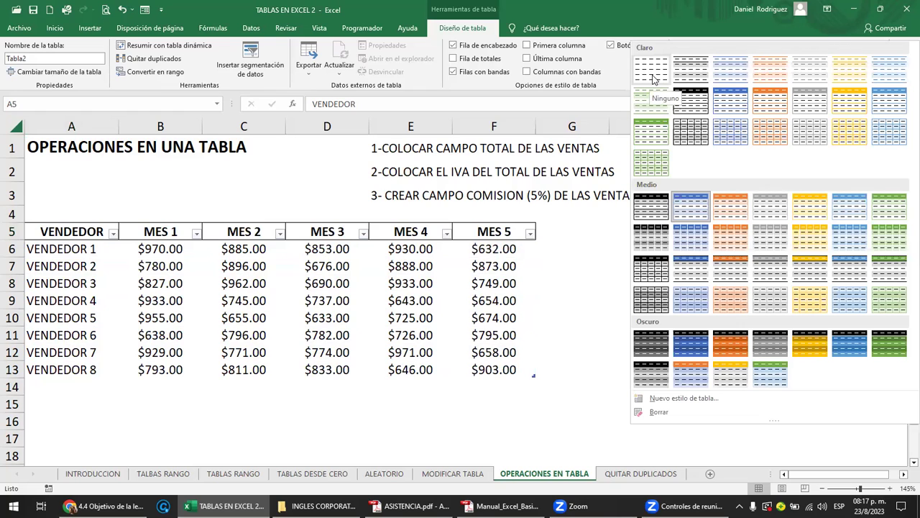
left_click(556, 259)
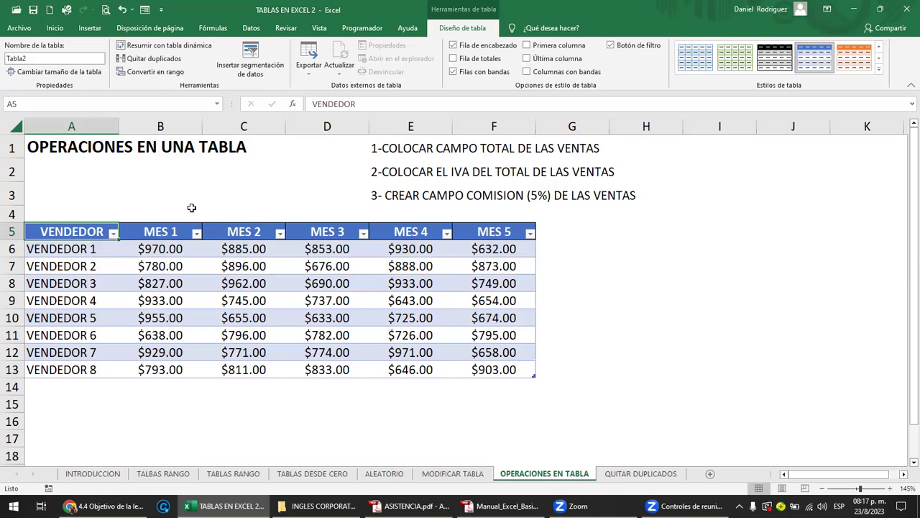
Type the headers VENDEDOR, MES 1 and MES 2 in I5:K5
left_click(57, 148)
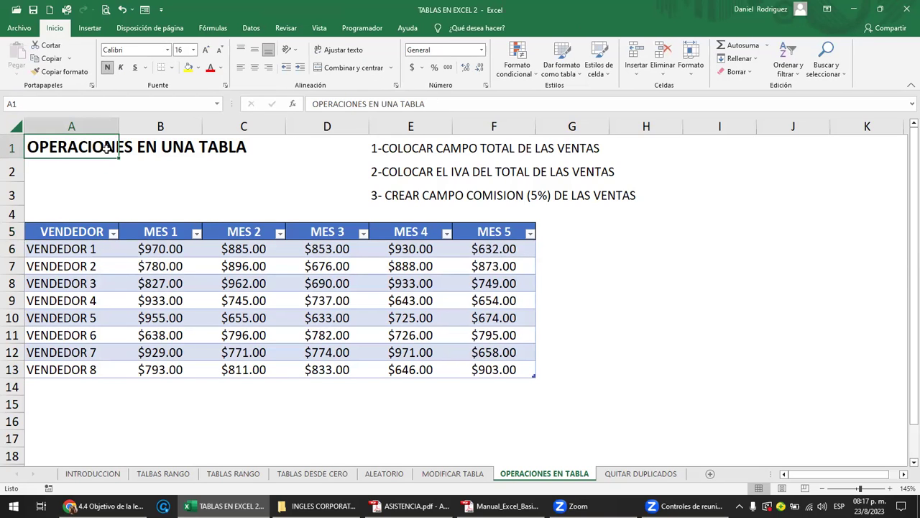
left_click(417, 234)
left_click(694, 231)
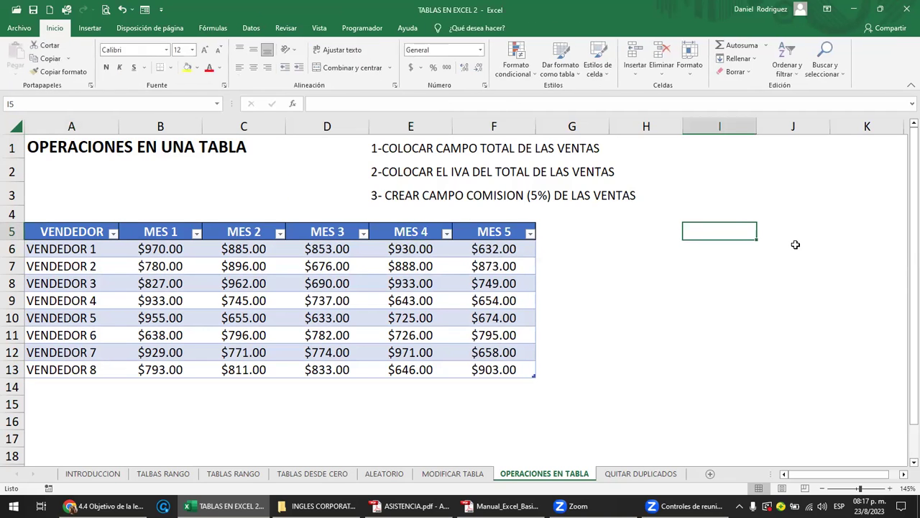
type("VENDEDOR")
key("Return")
key("Up")
key("Right")
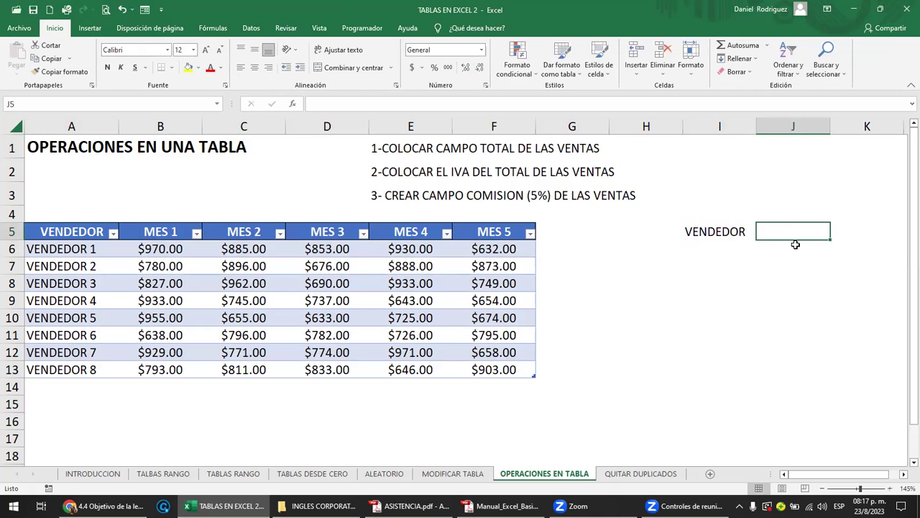
type("MES")
key("Tab")
type("MES 2")
key("Return")
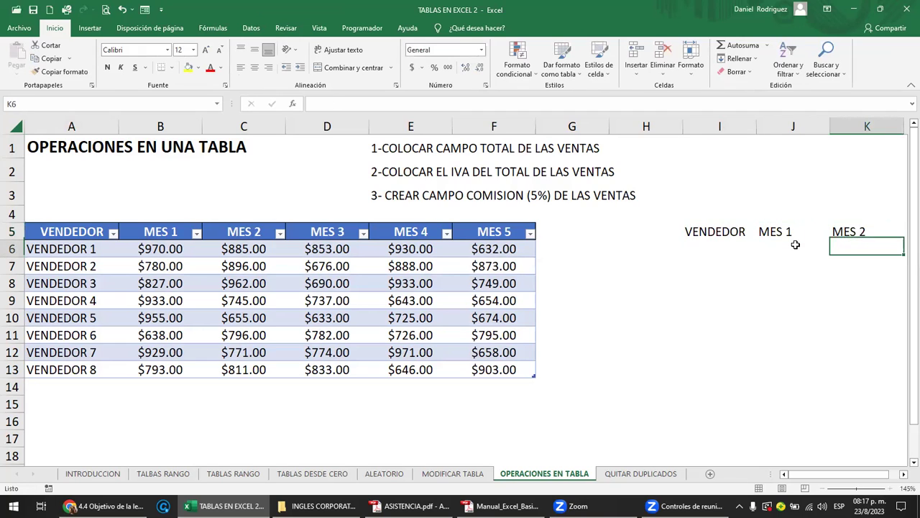
Enter the seller names JUAN and JOSE in I6:I7
key("Left")
key("Left")
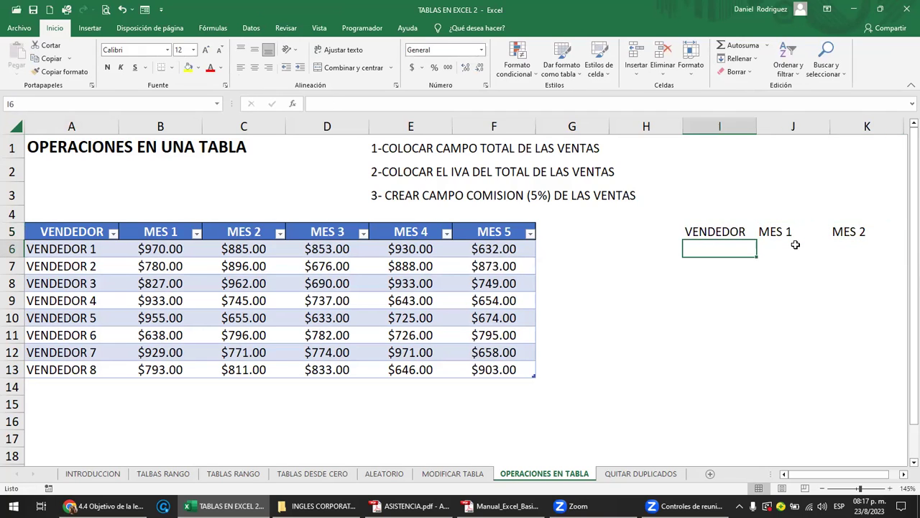
type("JUAN")
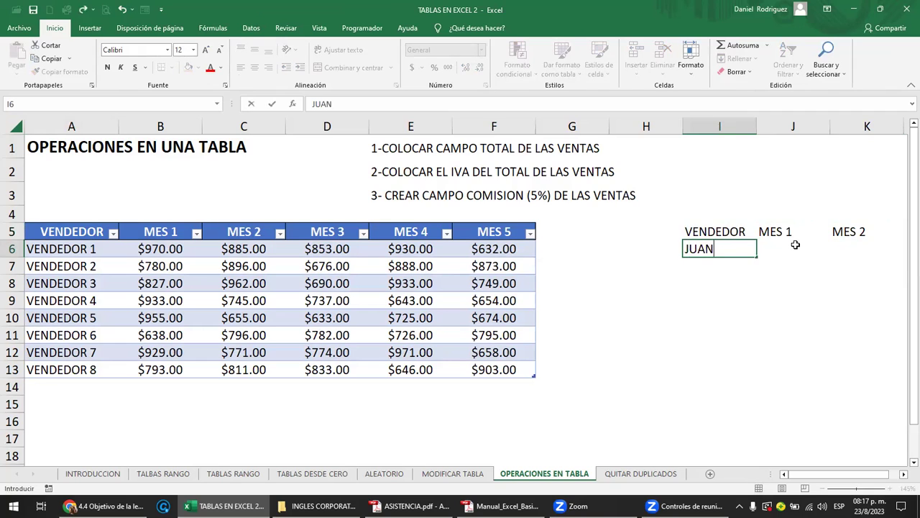
key("Return")
type("JOSE")
key("Return")
key("Up")
key("Right")
Enter MES 1 values 500 and 650 and MES 2 values 750 and 800
left_click(796, 246)
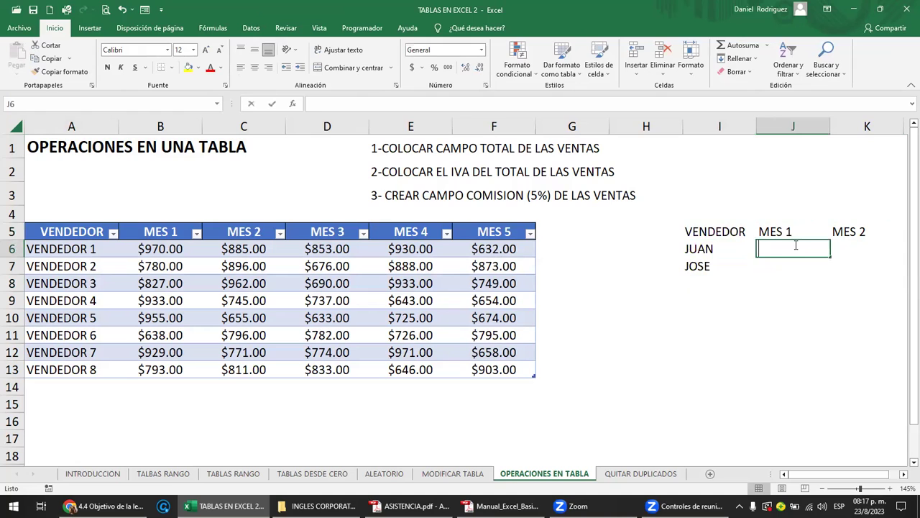
type("500")
key("Return")
type("650")
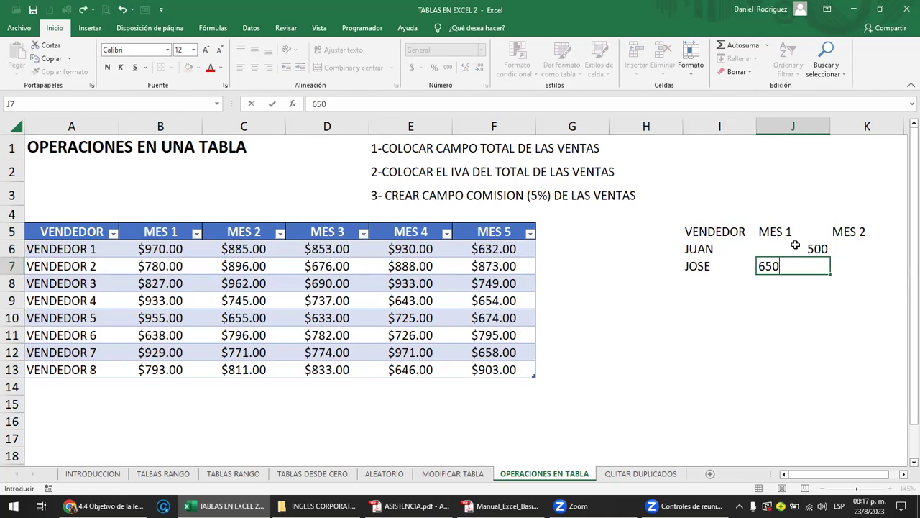
key("Up")
key("Right")
type("750")
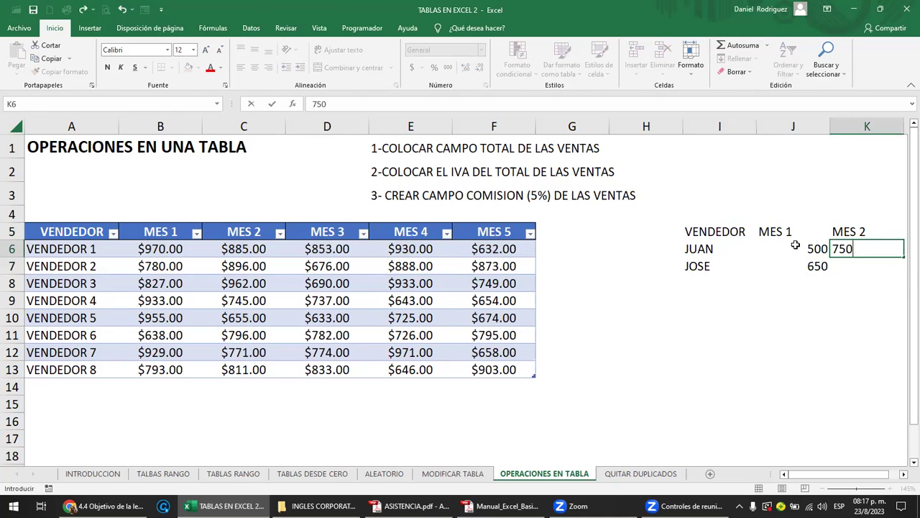
key("Return")
type("800")
key("Tab")
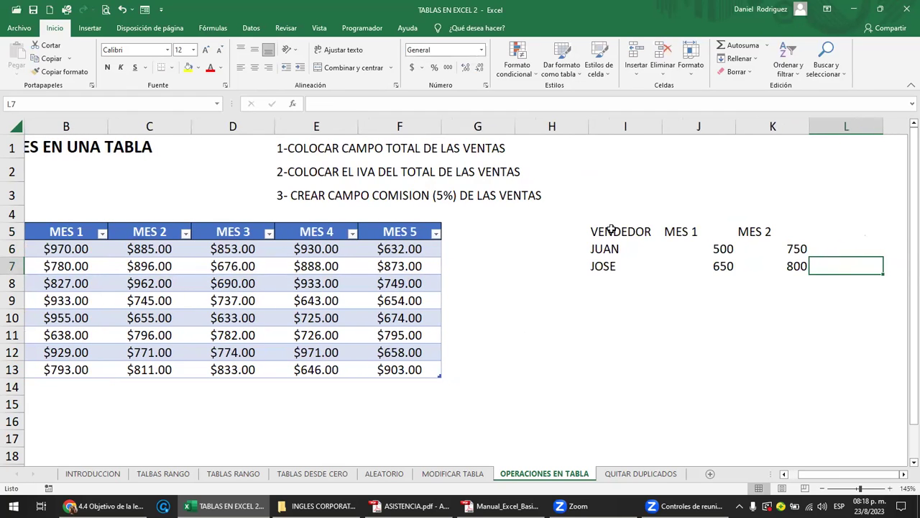
Centre the contents of the I5:K7 range
left_click_drag(616, 231, 766, 266)
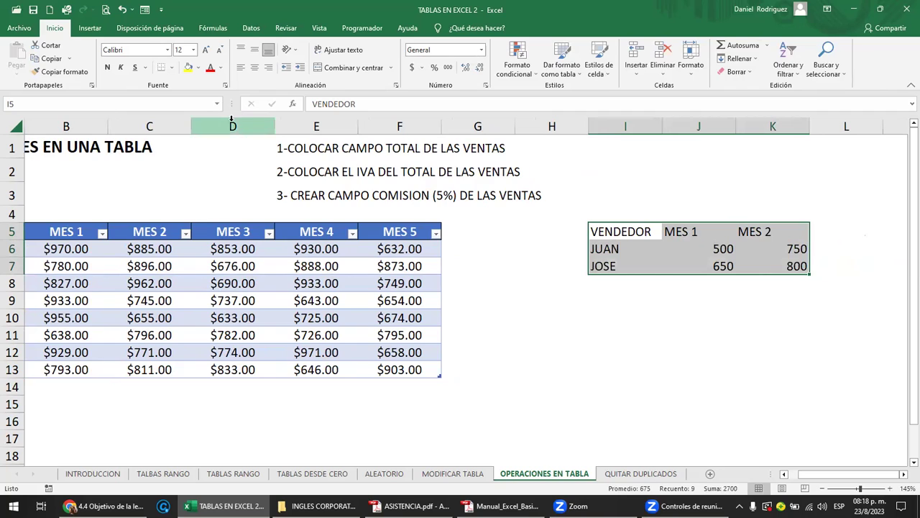
left_click(171, 68)
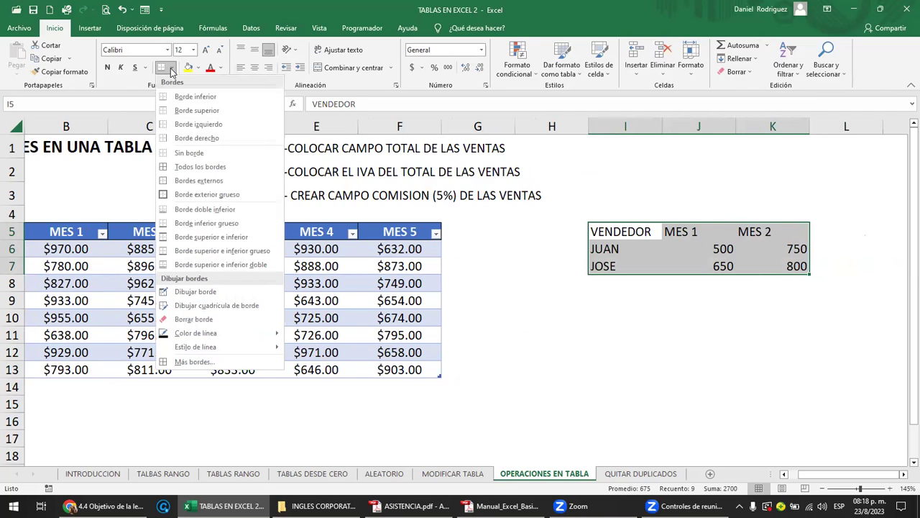
left_click(253, 69)
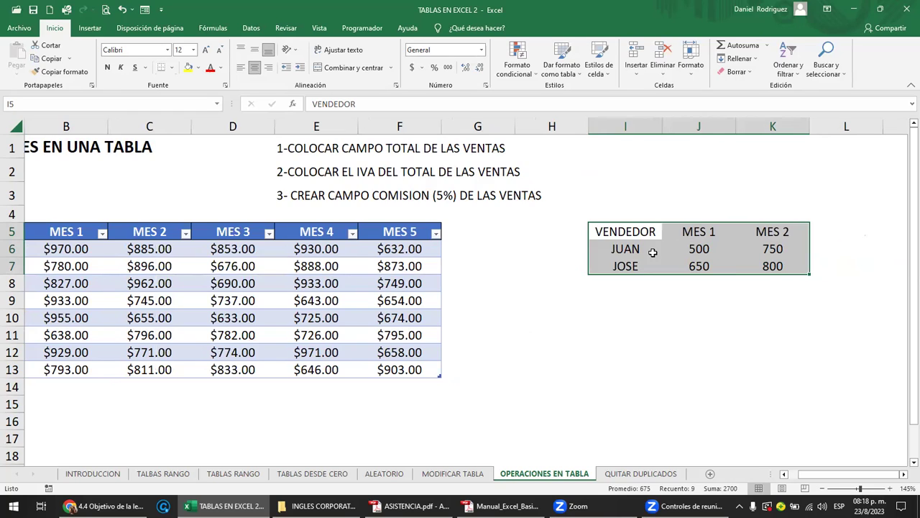
Add CARLOS with 560 and 600 in row 8, copying the centred format onto his values
left_click(627, 231)
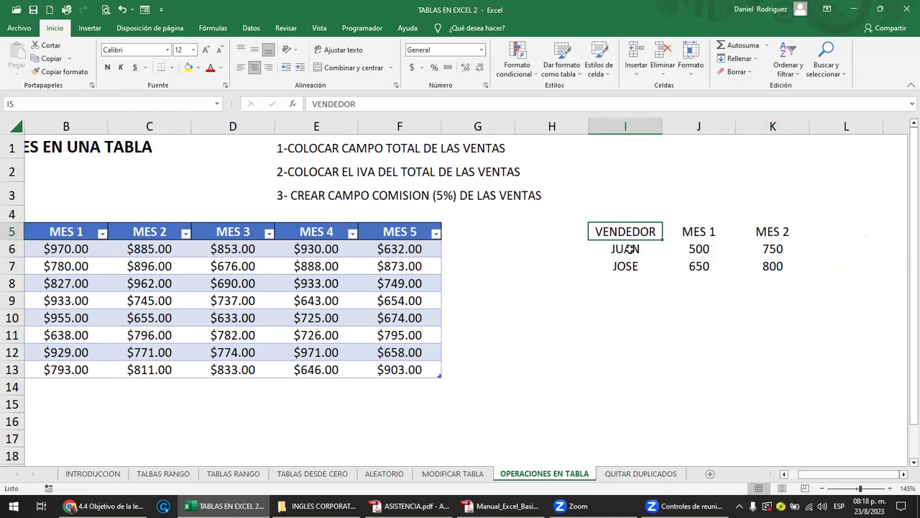
left_click_drag(626, 249, 626, 266)
left_click(623, 284)
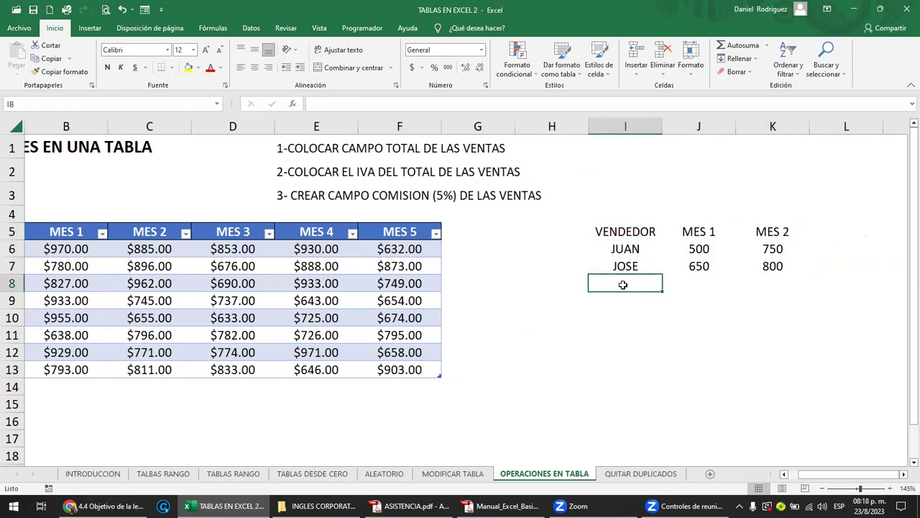
type("CARLOS")
key("Tab")
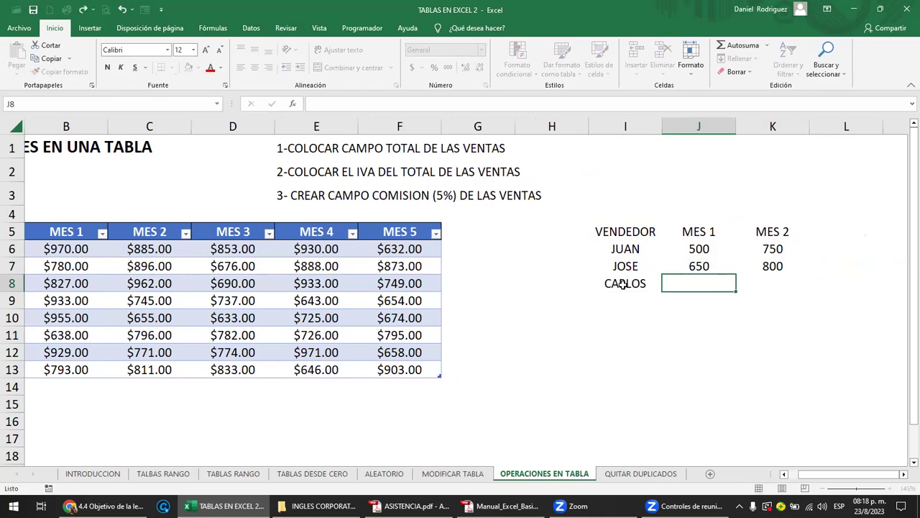
type("560")
key("Tab")
type("600")
key("Return")
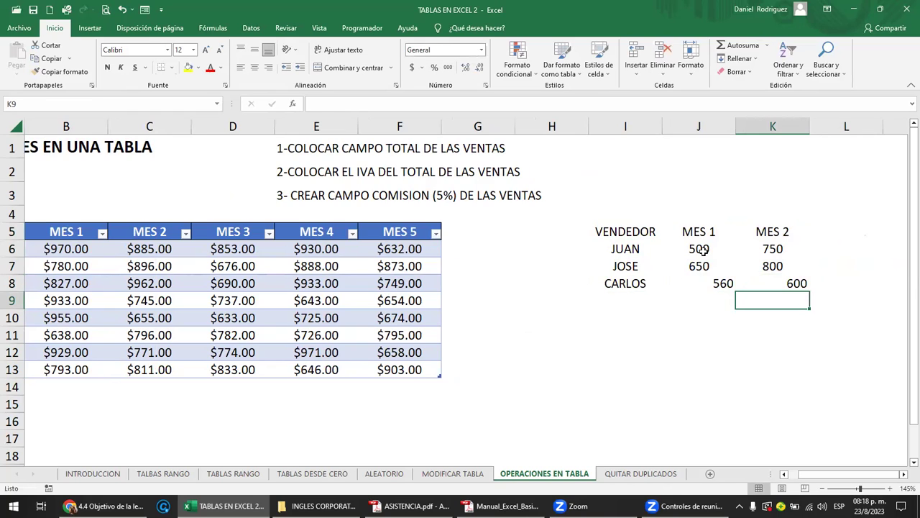
left_click_drag(719, 249, 760, 263)
left_click(61, 71)
left_click(705, 283)
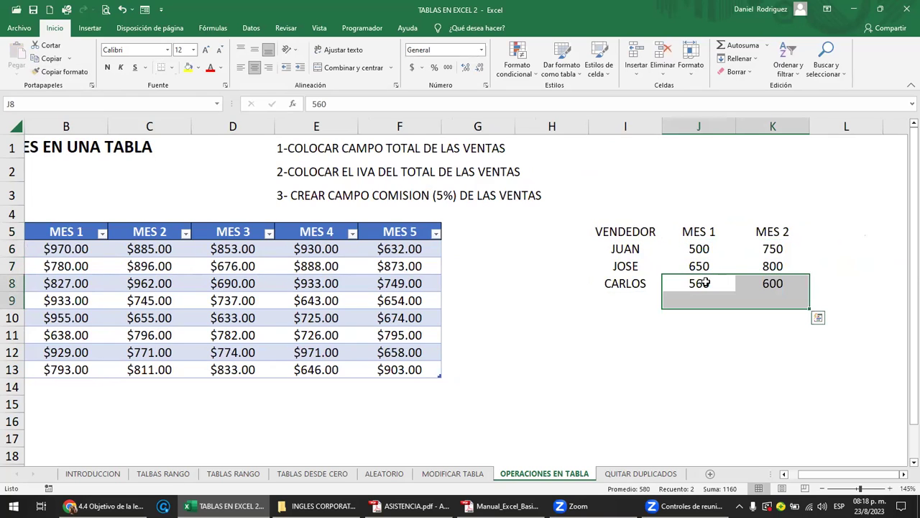
Apply All Borders to the header row I5:K5
left_click_drag(622, 231, 750, 232)
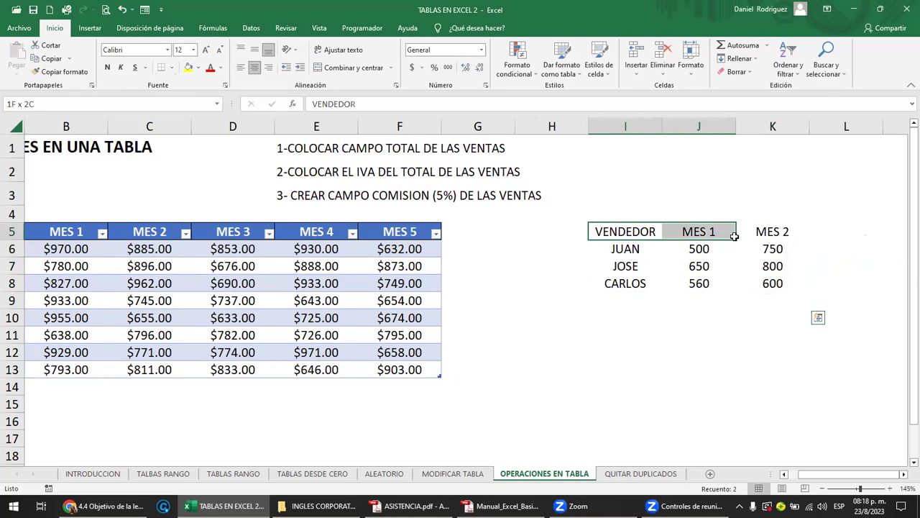
left_click(171, 68)
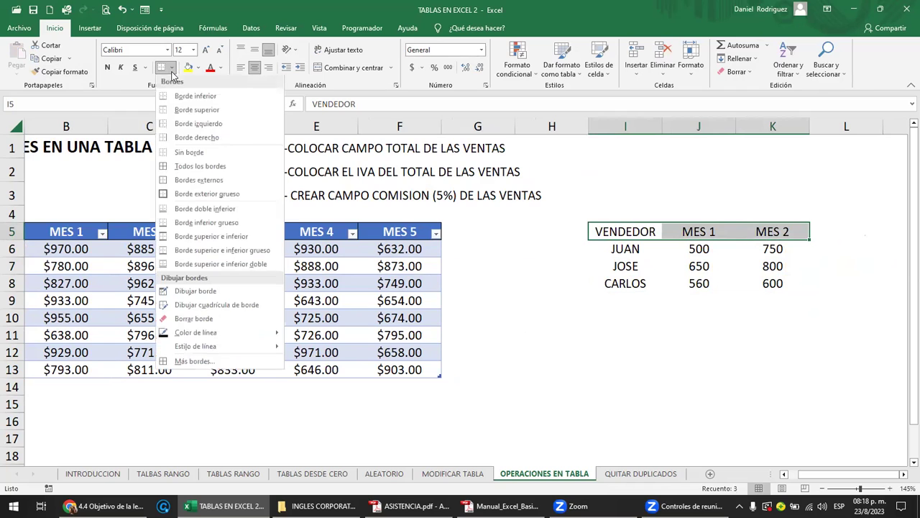
left_click(200, 167)
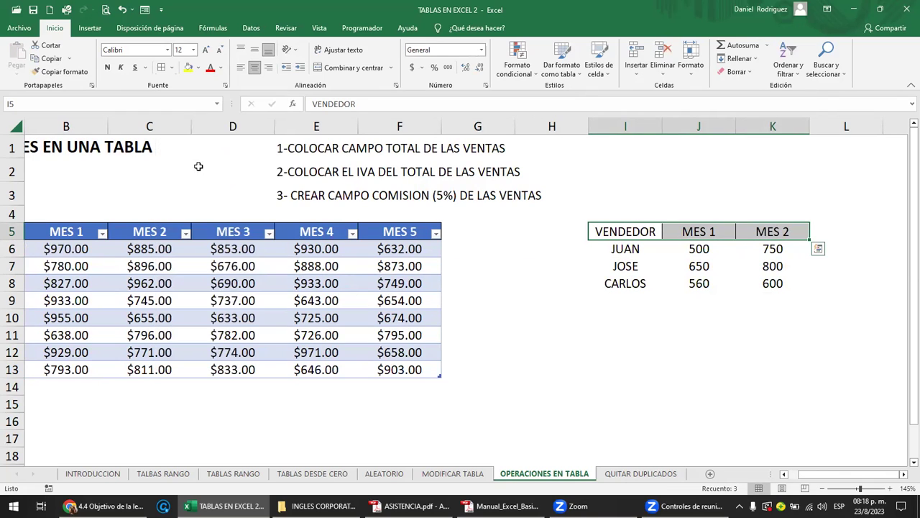
Left-align the seller names JUAN, JOSE and CARLOS
mouse_move(625, 231)
left_mouse_down()
mouse_move(630, 266)
mouse_move(746, 292)
left_mouse_up()
left_click(636, 234)
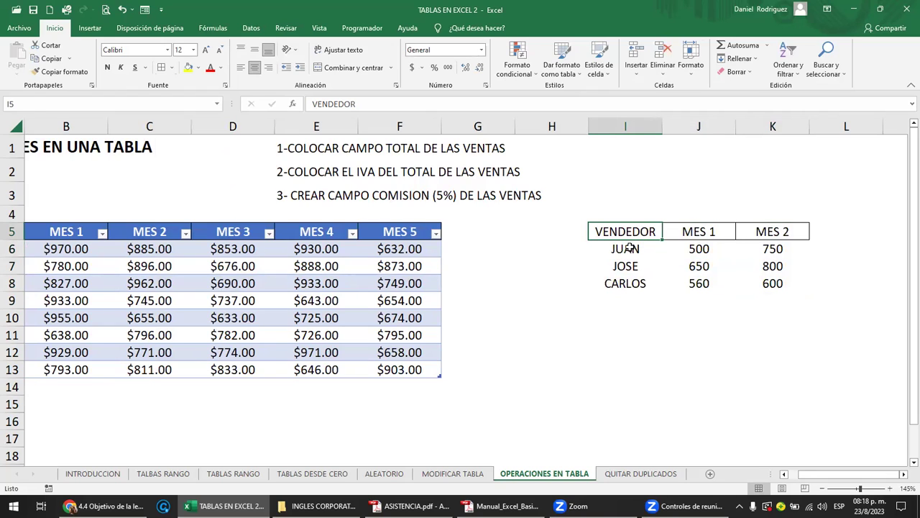
left_click_drag(636, 246, 629, 284)
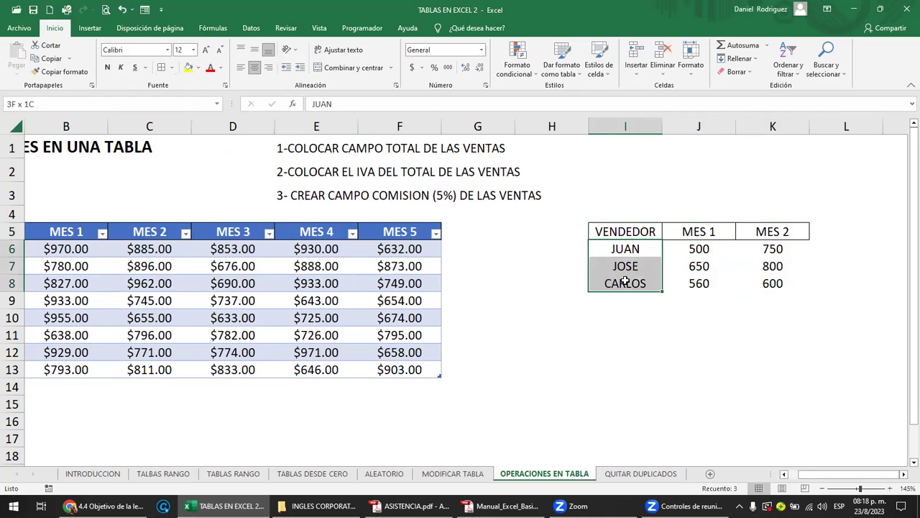
left_click(241, 67)
left_click_drag(604, 250, 611, 282)
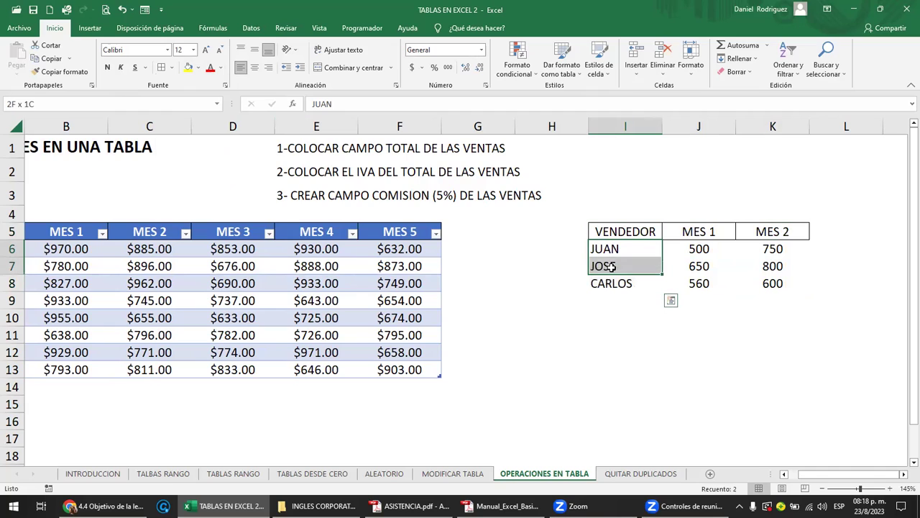
left_click(787, 243)
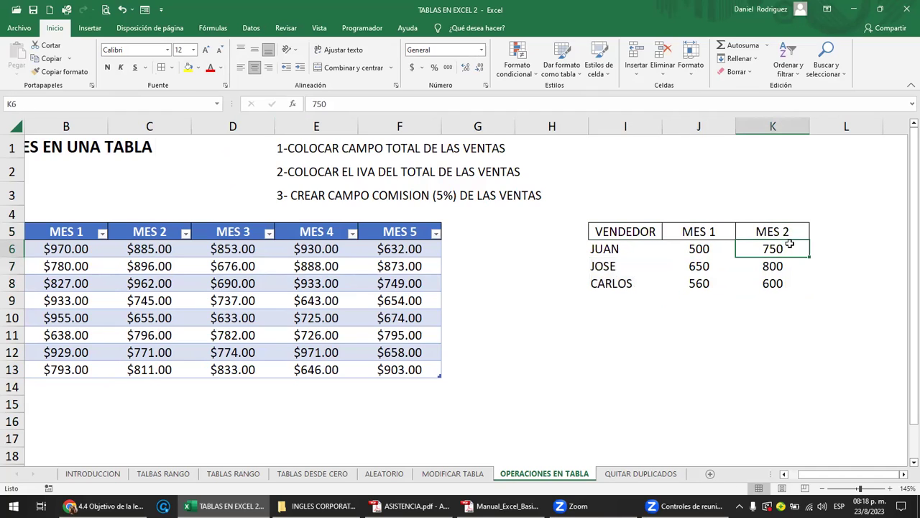
left_click(309, 150)
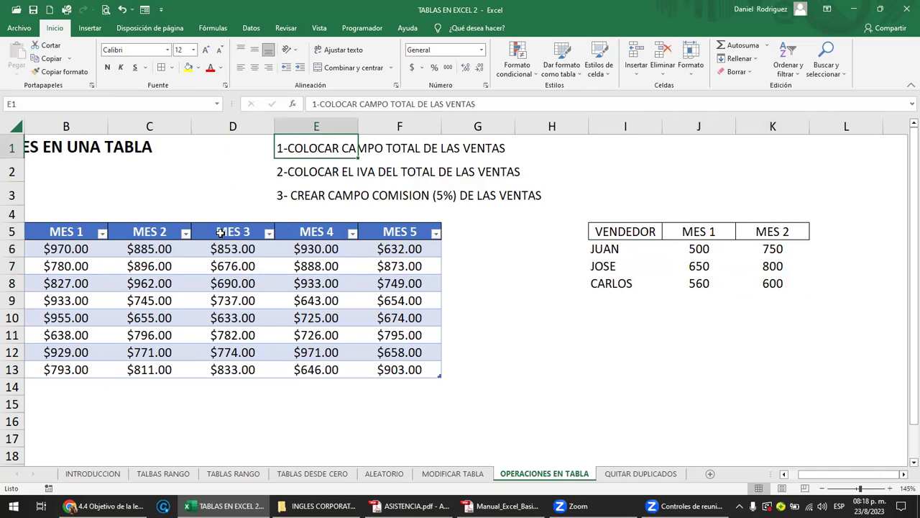
left_click_drag(279, 150, 491, 205)
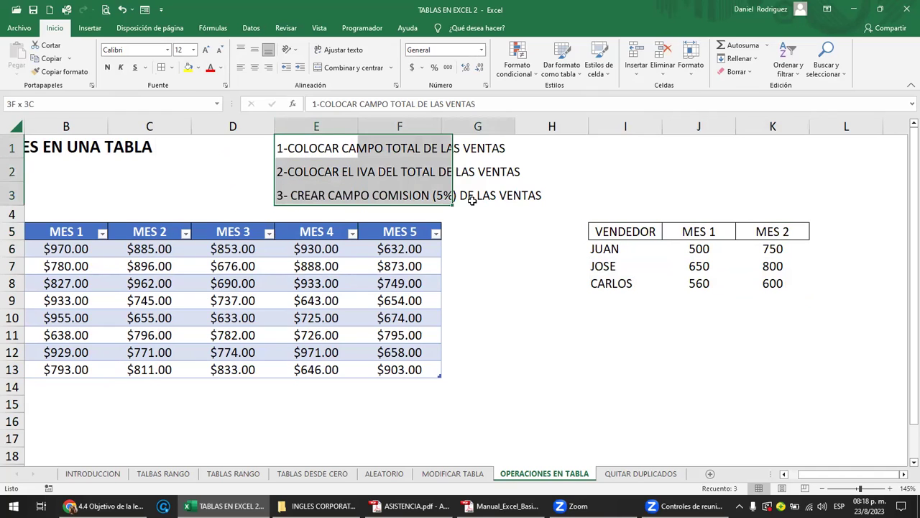
left_click(218, 237)
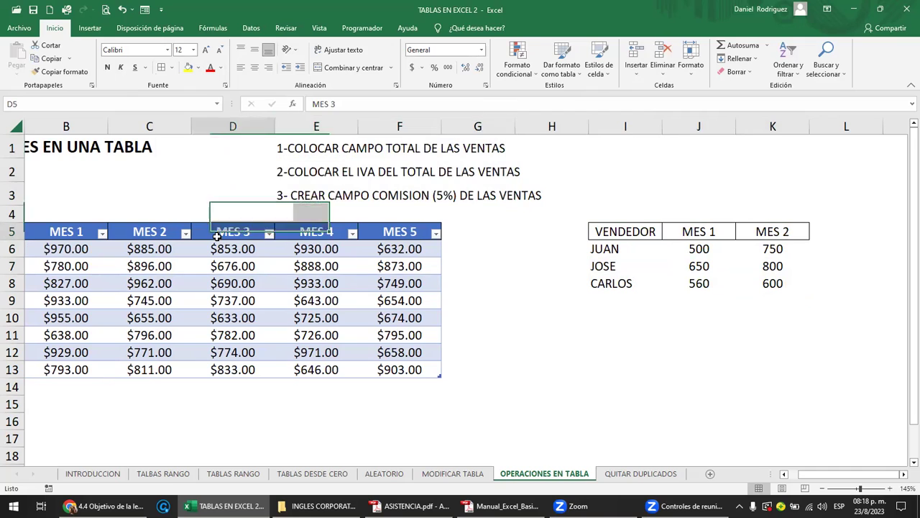
left_click(600, 236)
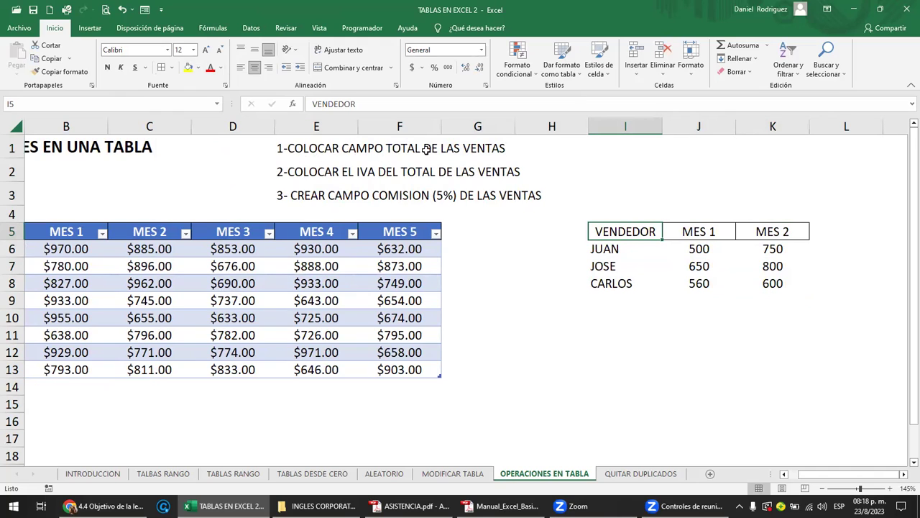
Rename the MES 1 header of the sales table to ENERO
left_click(470, 233)
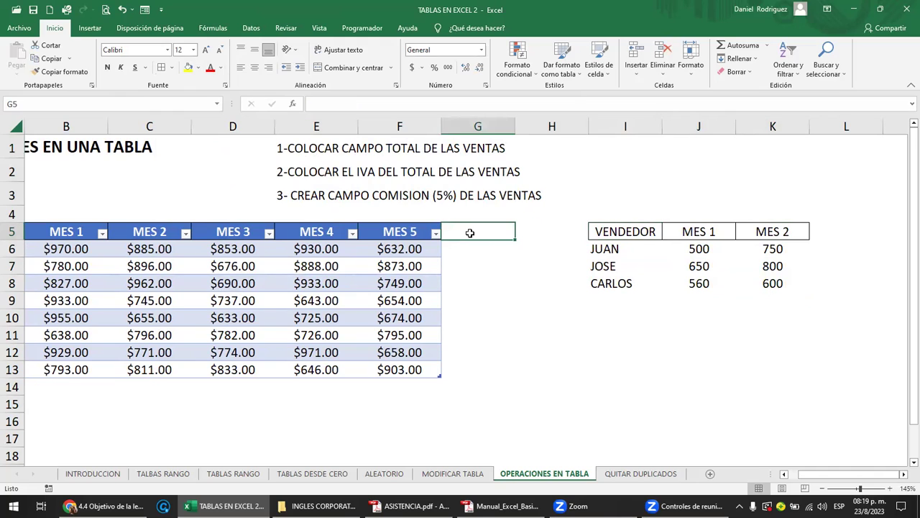
key("ctrl+Left")
key("ctrl+Left")
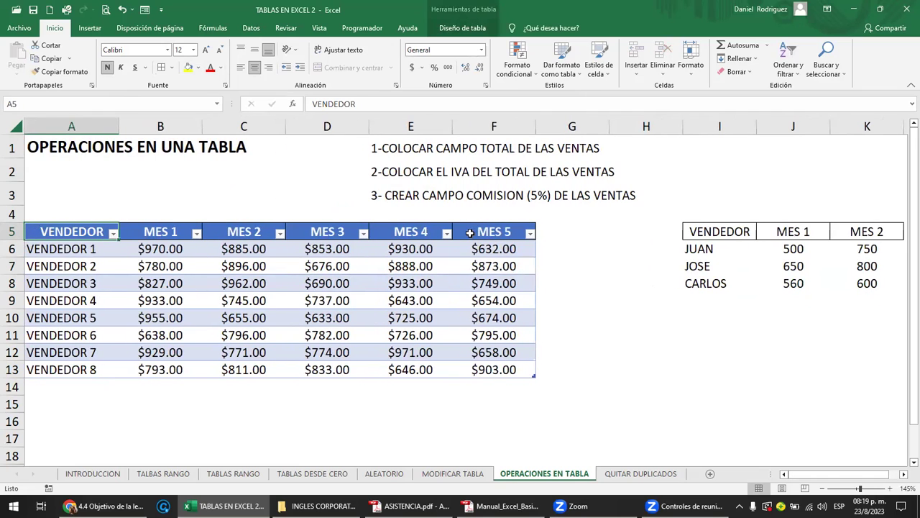
left_click(179, 229)
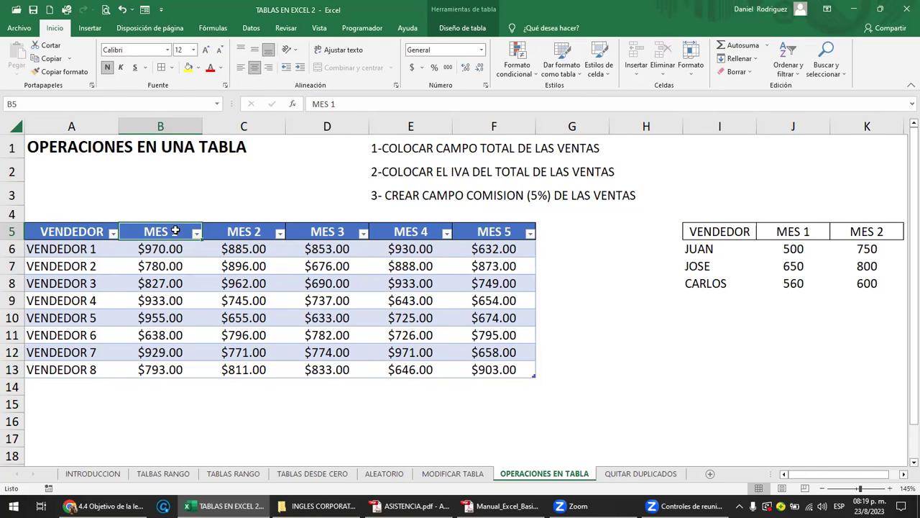
type("ENERO")
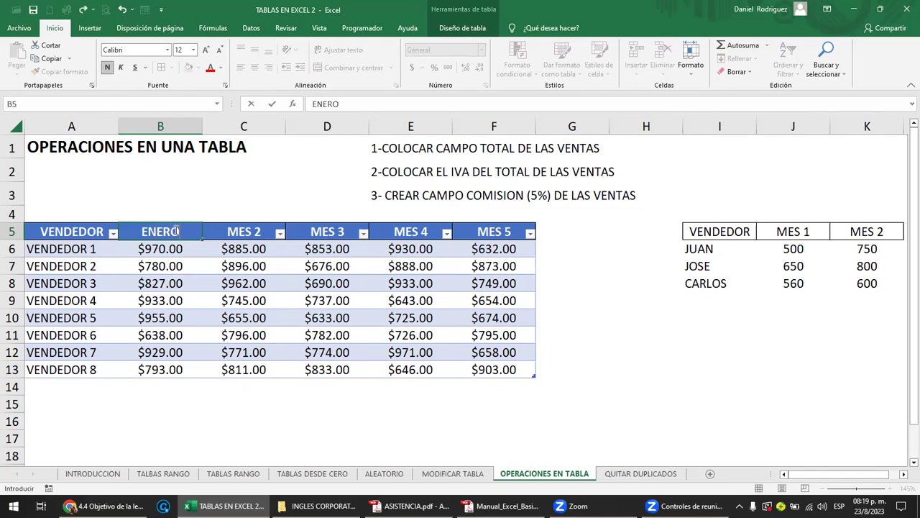
key("Tab")
Hide the filter arrows on the table headers with Ctrl+Shift+L
left_click(174, 230)
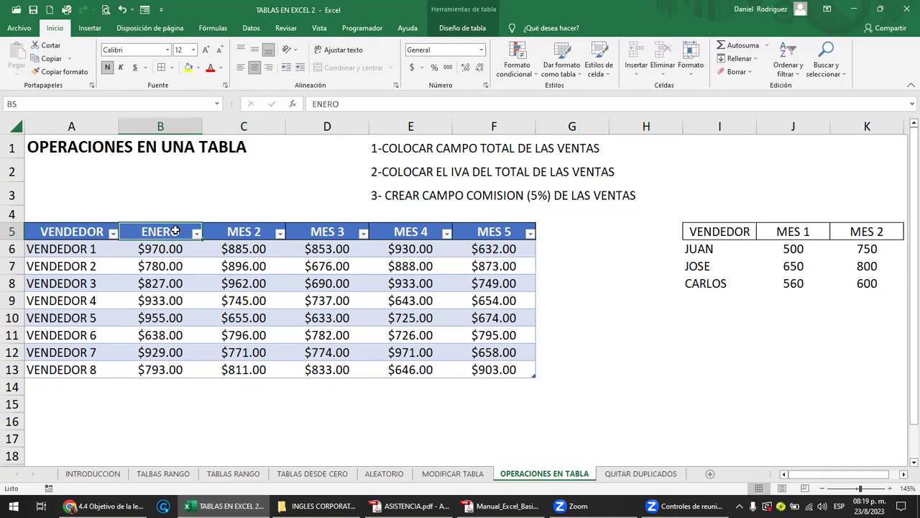
key("ctrl+shift+l")
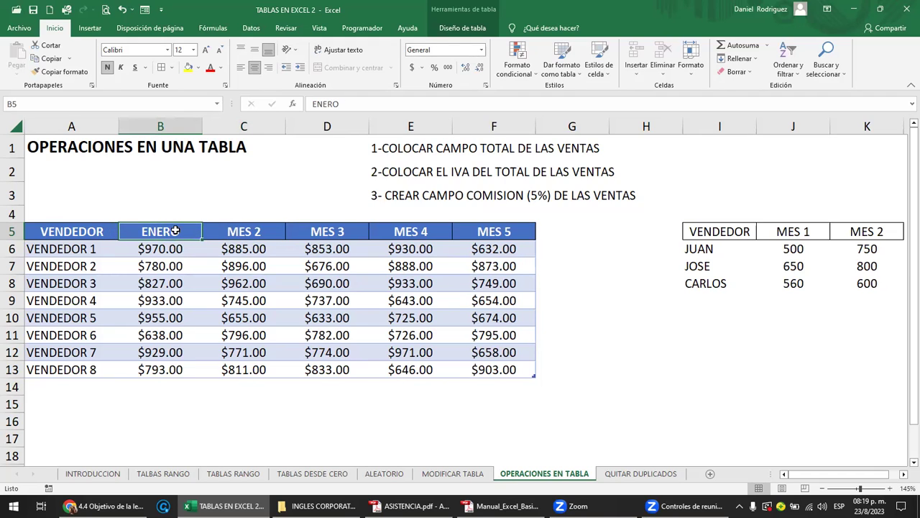
scroll(216, 267, "up", 2)
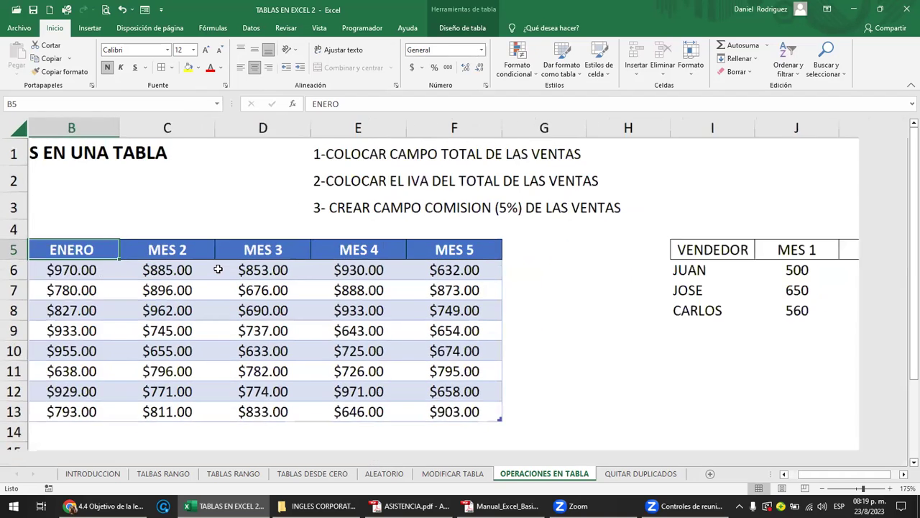
scroll(215, 266, "up", 1)
key("Left")
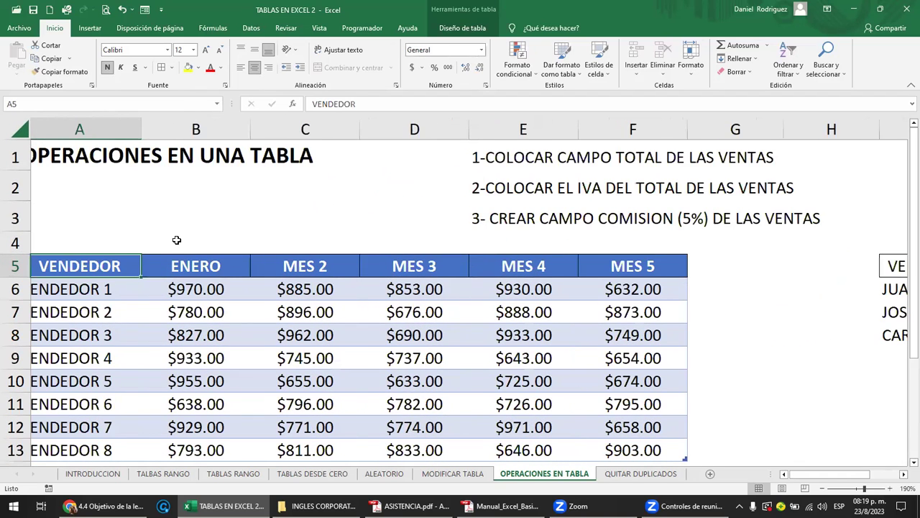
Fill the headers after ENERO with FEBRERO, MARZO, ABRIL and MAYO
left_click(201, 267)
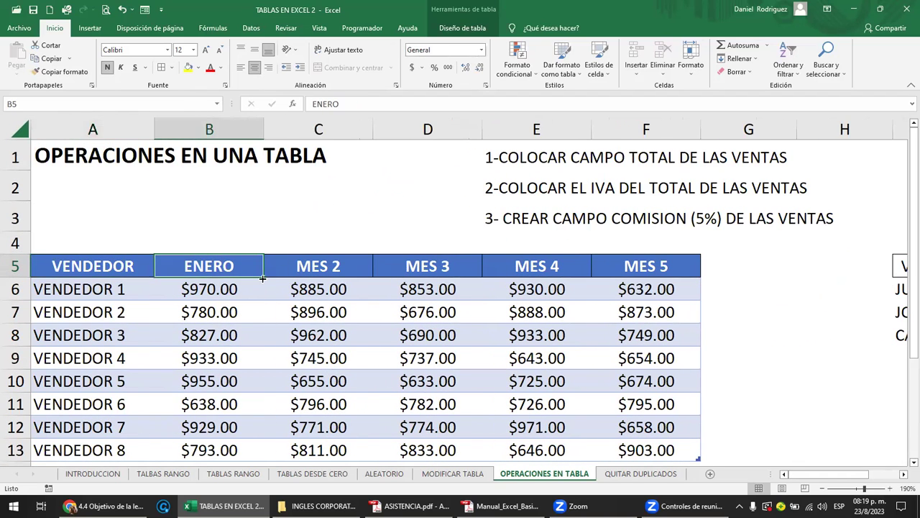
left_click_drag(264, 279, 494, 276)
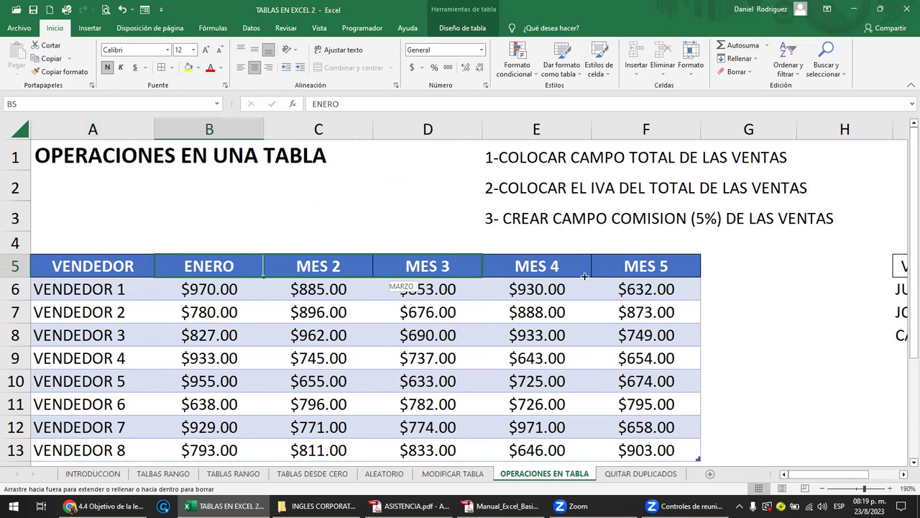
left_click_drag(585, 276, 661, 279)
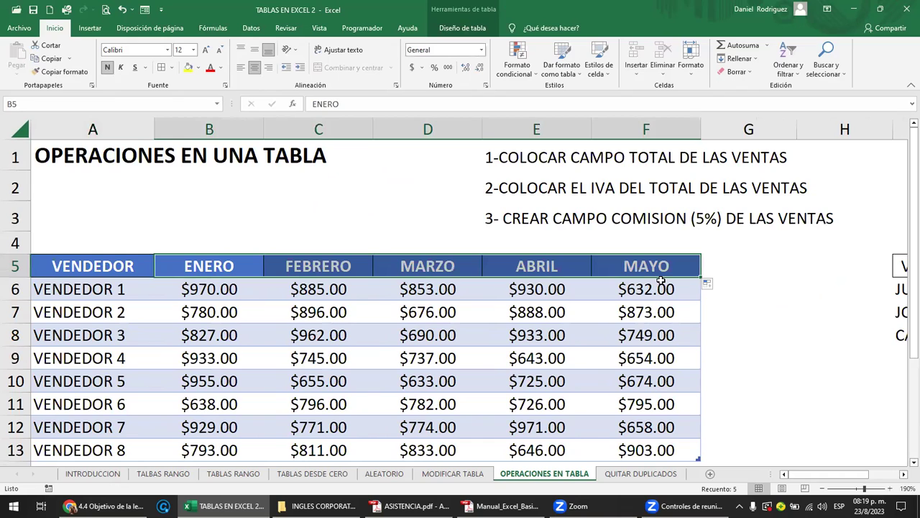
left_click(650, 266)
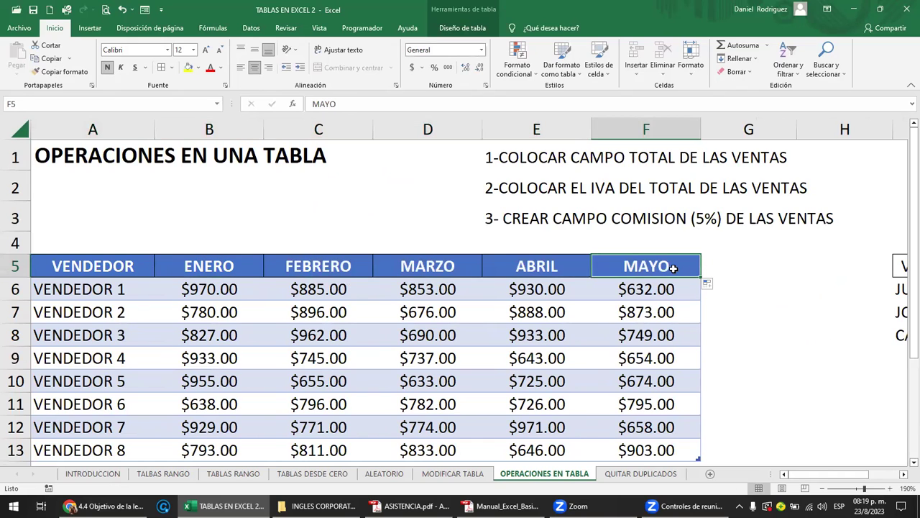
key("Right")
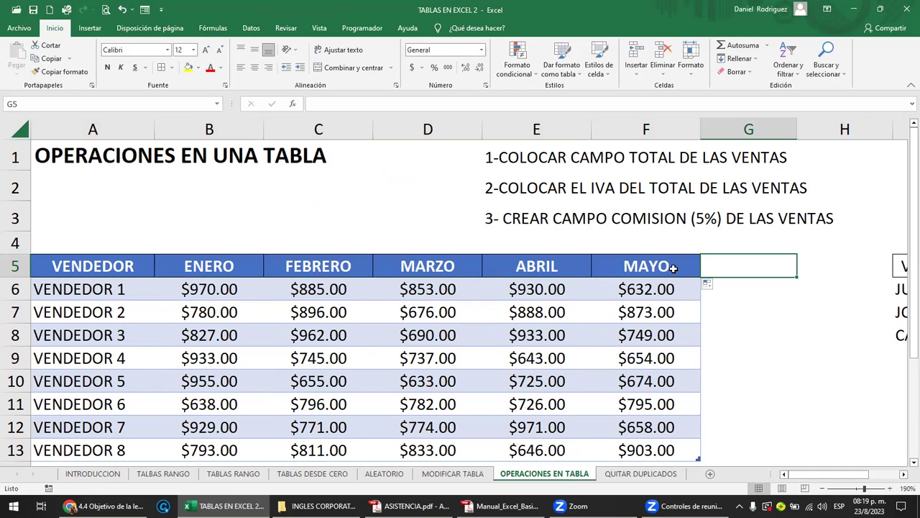
Enter the TOTALV header after MAYO so the table gains an empty TOTALV column
type("TOTALV")
key("Return")
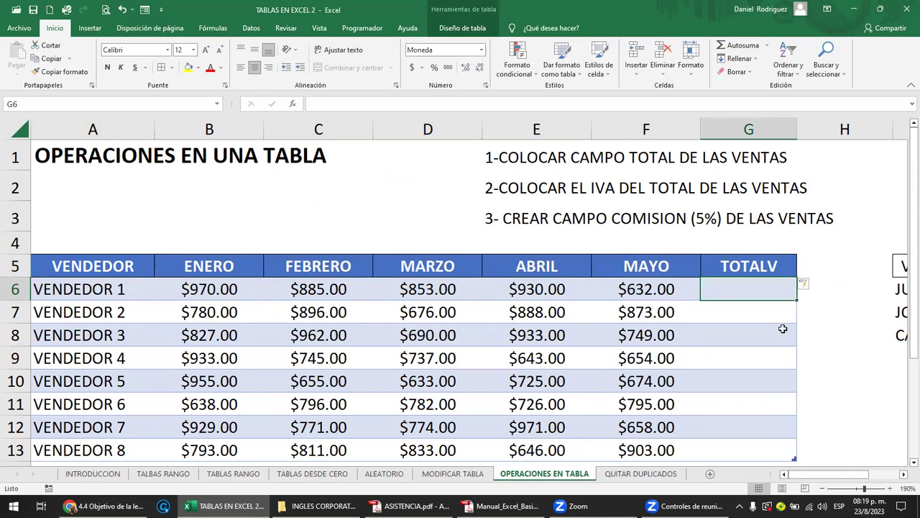
scroll(747, 305, "down", 3)
scroll(748, 307, "up", 3)
scroll(747, 307, "down", 1, "ctrl")
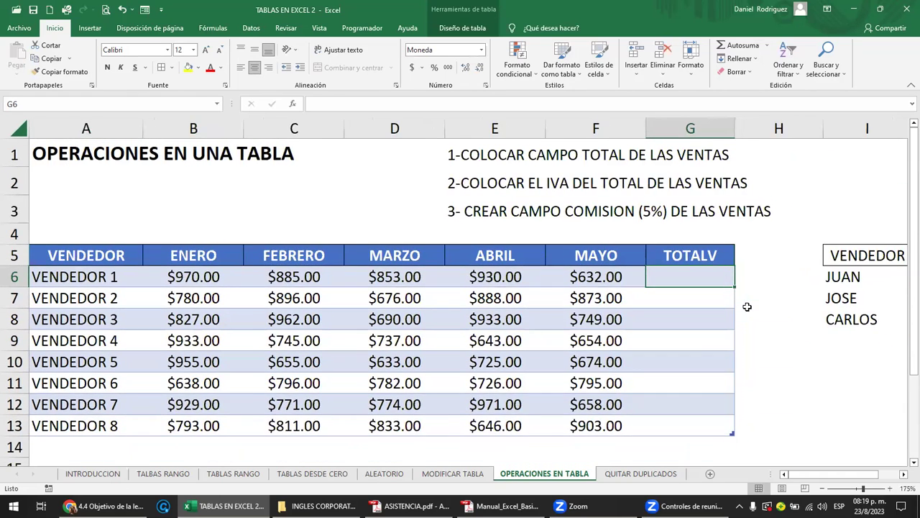
scroll(747, 307, "down", 1, "ctrl")
left_click_drag(638, 266, 636, 396)
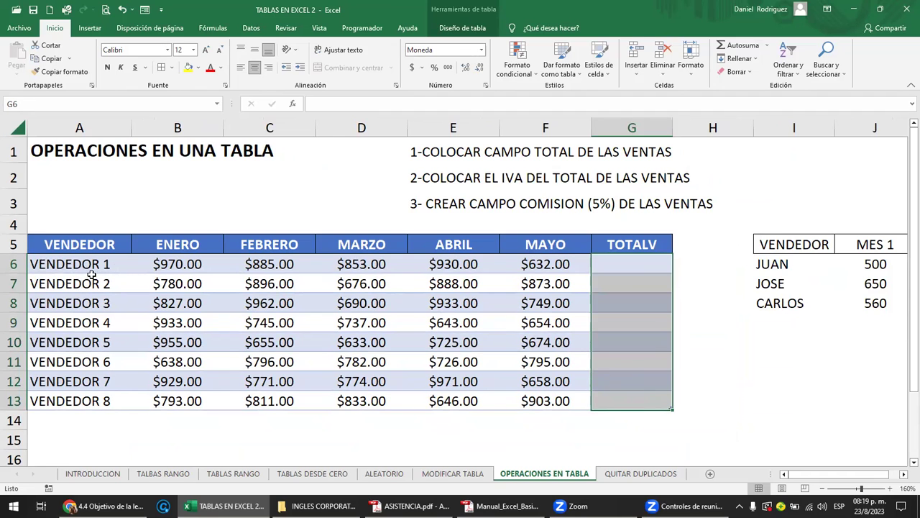
left_click(722, 240)
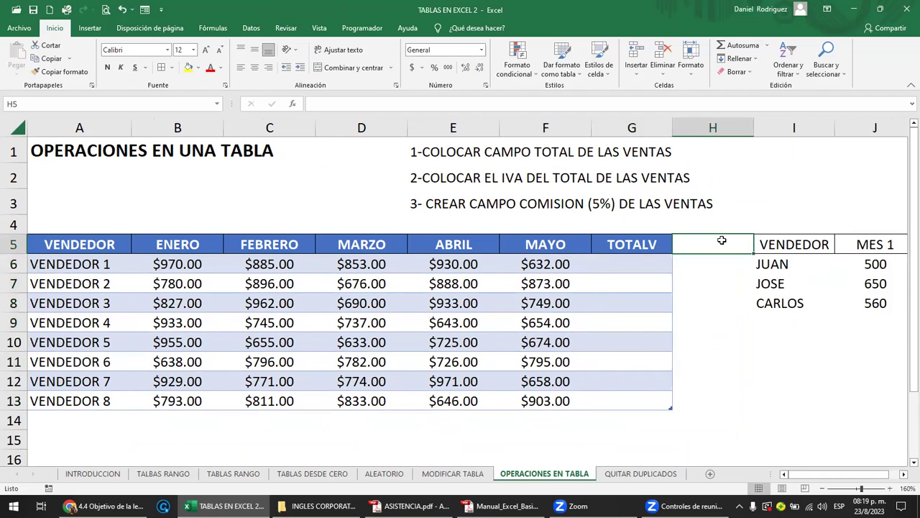
key("Right")
key("Right")
Rename the seller table's month headers to ENERO and FEBRERO
key("Right")
key("Right")
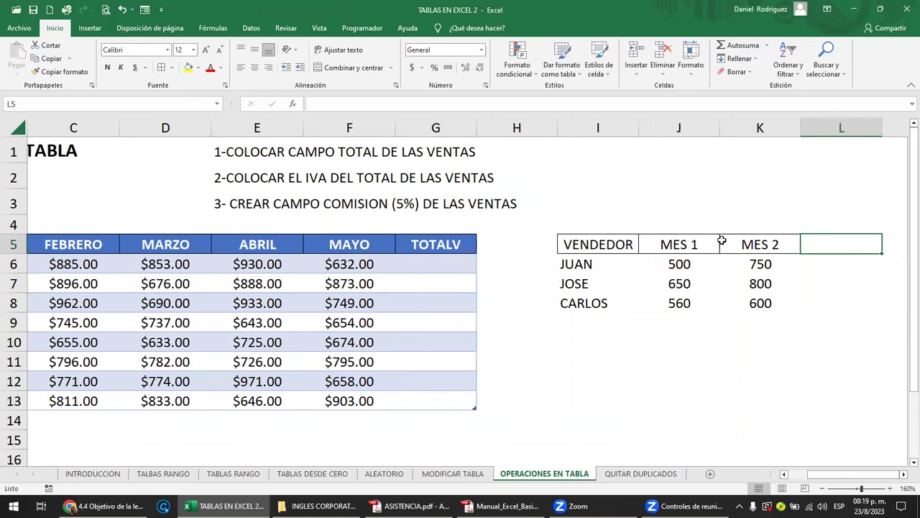
type("T")
key("Escape")
left_click(710, 249)
type("ENERO")
key("Right")
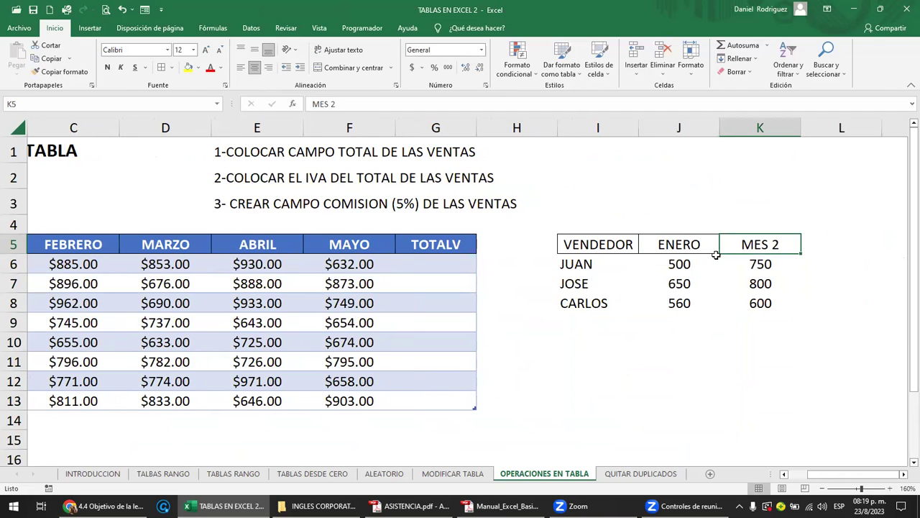
left_click(710, 253)
left_click_drag(719, 254, 777, 246)
Add a TOTAL heading after FEBRERO and check the empty cells beneath it
left_click(818, 246)
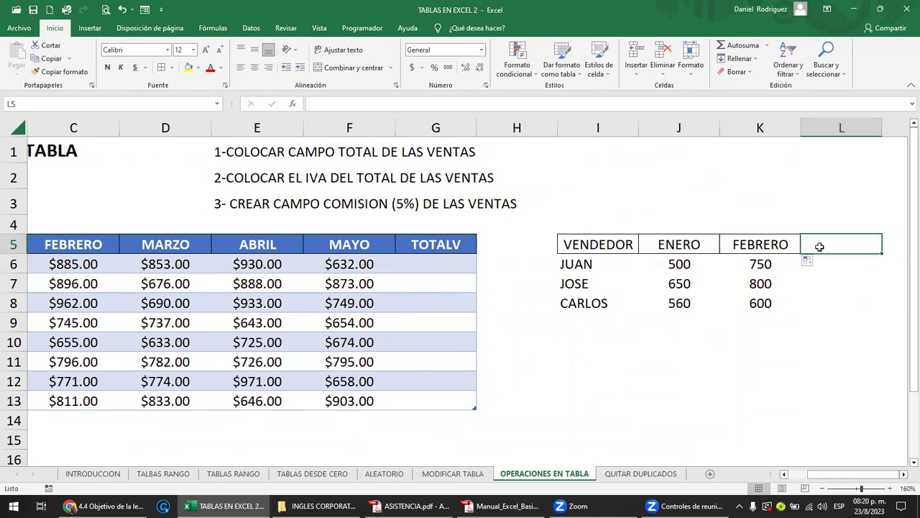
type("TOTAL")
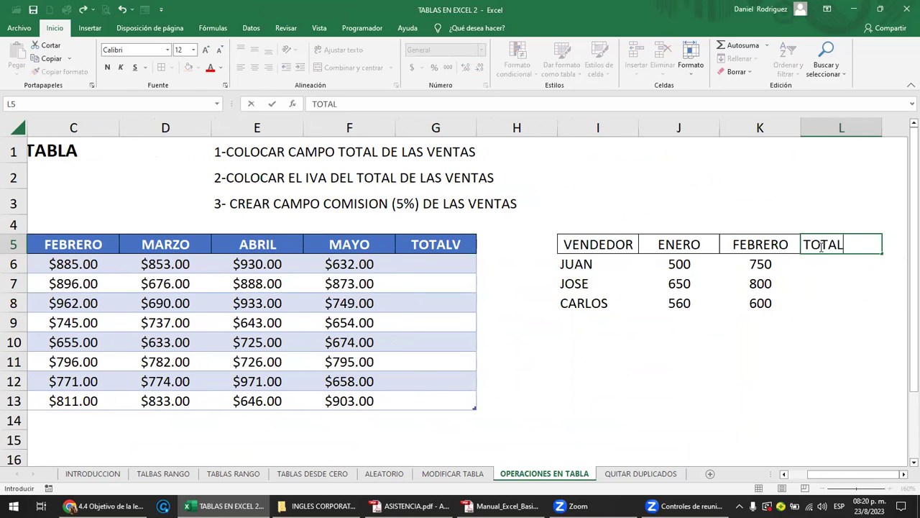
key("Return")
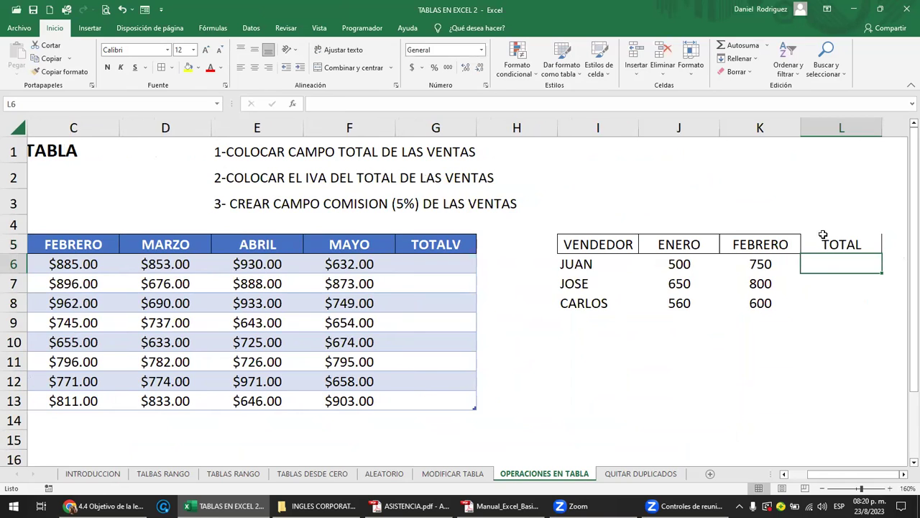
left_click(829, 244)
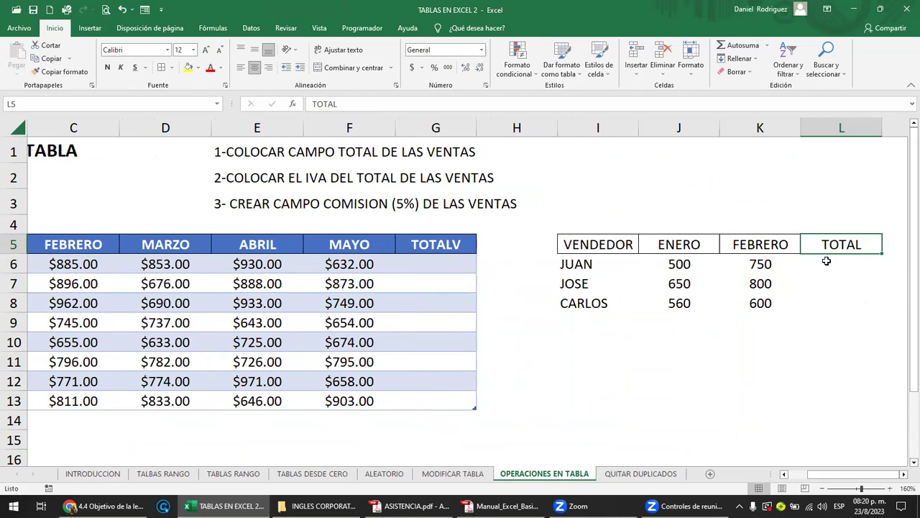
left_click_drag(440, 264, 425, 400)
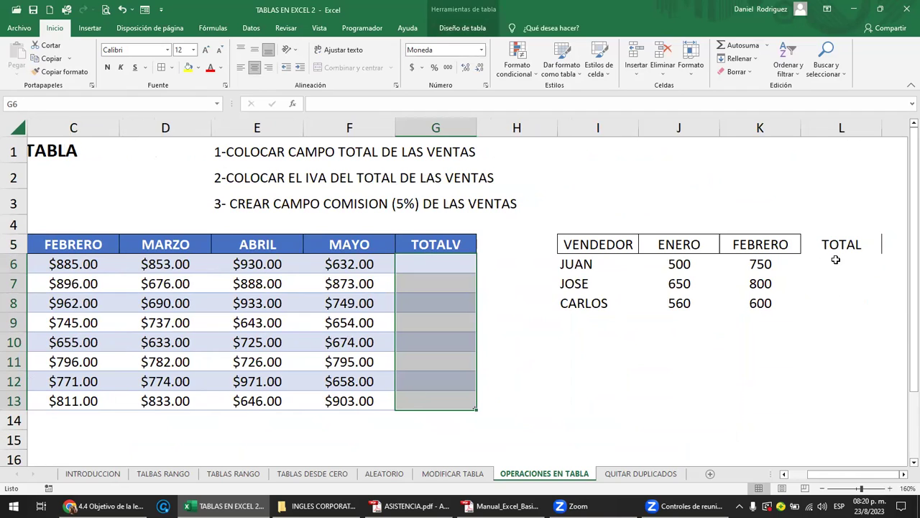
left_click_drag(836, 262, 834, 301)
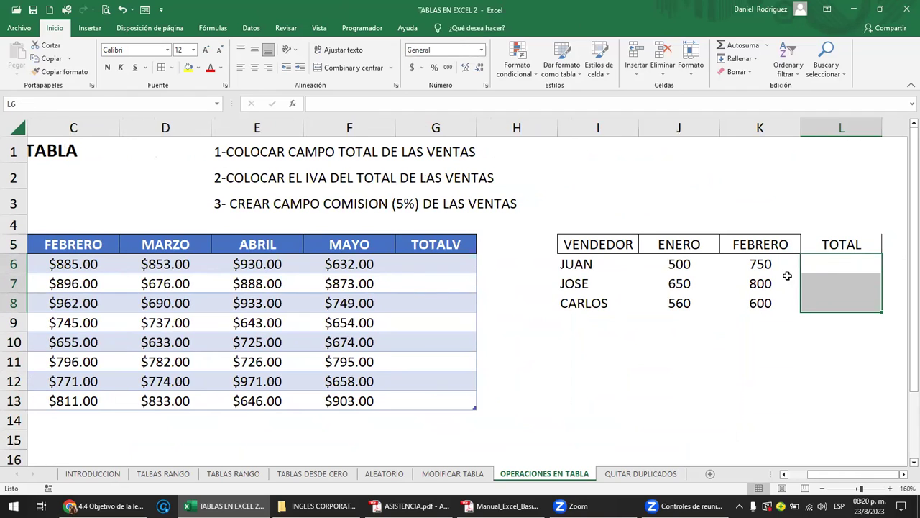
left_click(829, 267)
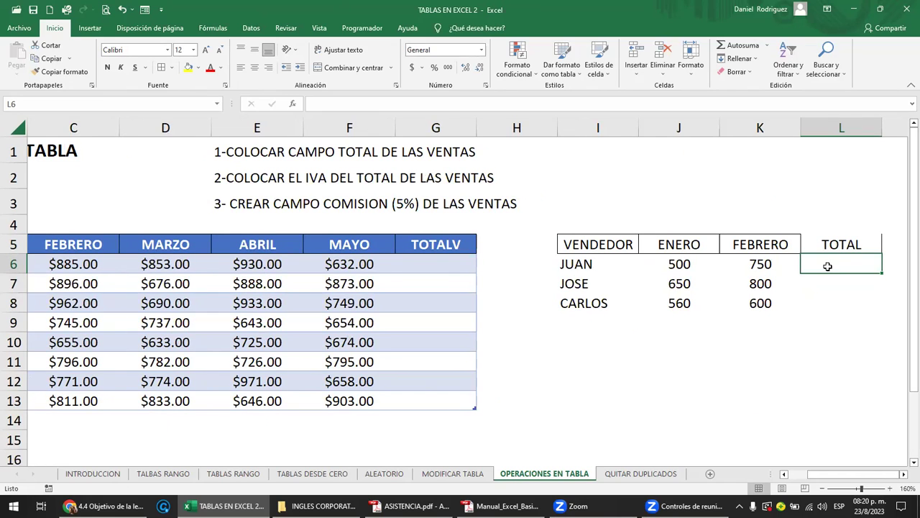
left_click(827, 244)
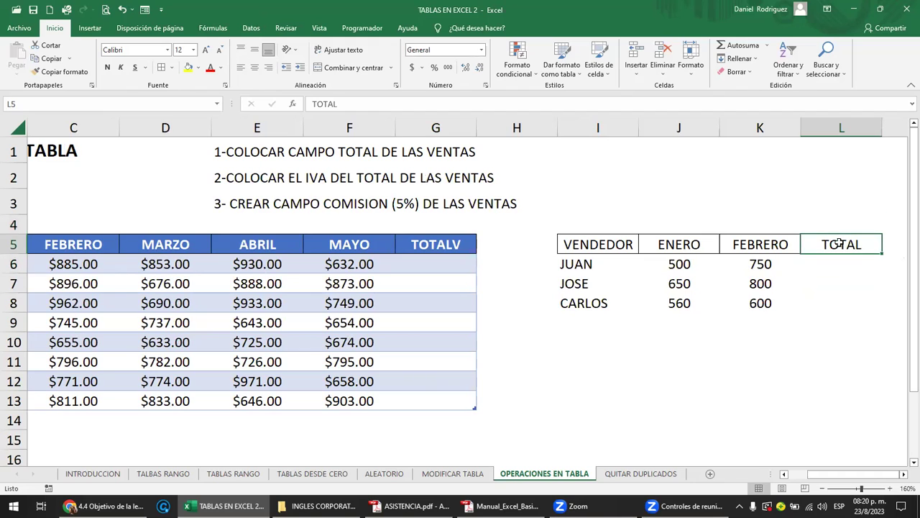
left_click(759, 239)
left_click(815, 245)
left_click(762, 243)
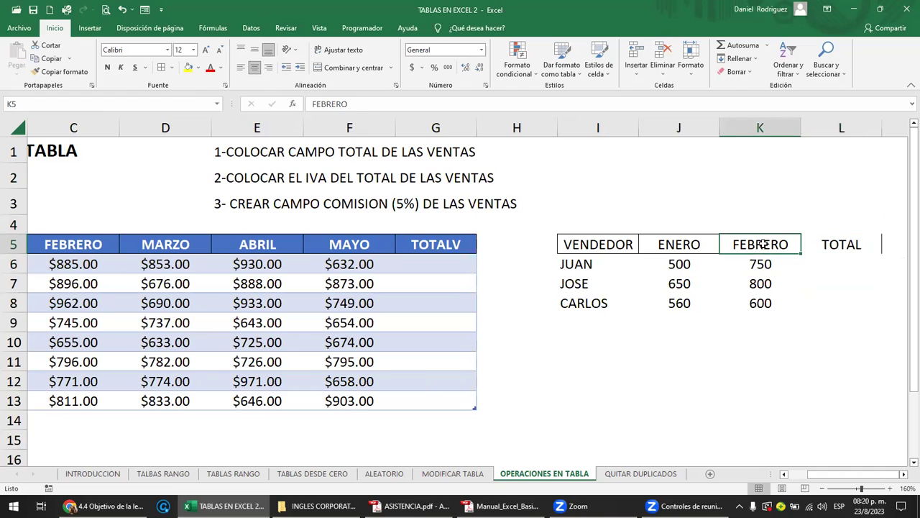
left_click(60, 71)
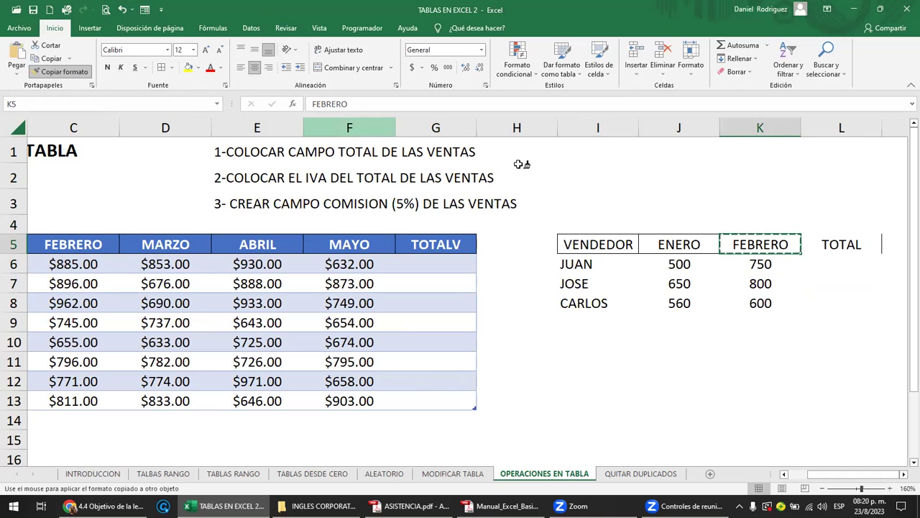
left_click(833, 245)
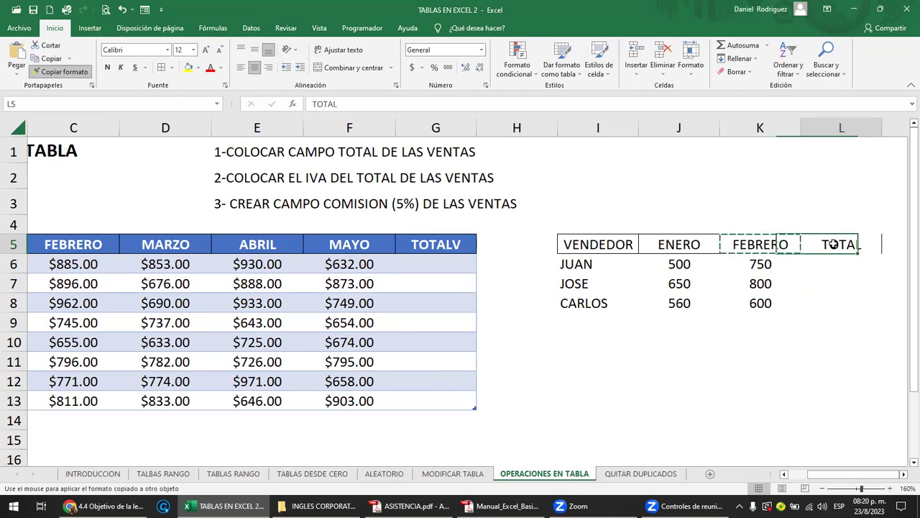
left_click(433, 247)
left_click_drag(437, 260, 433, 399)
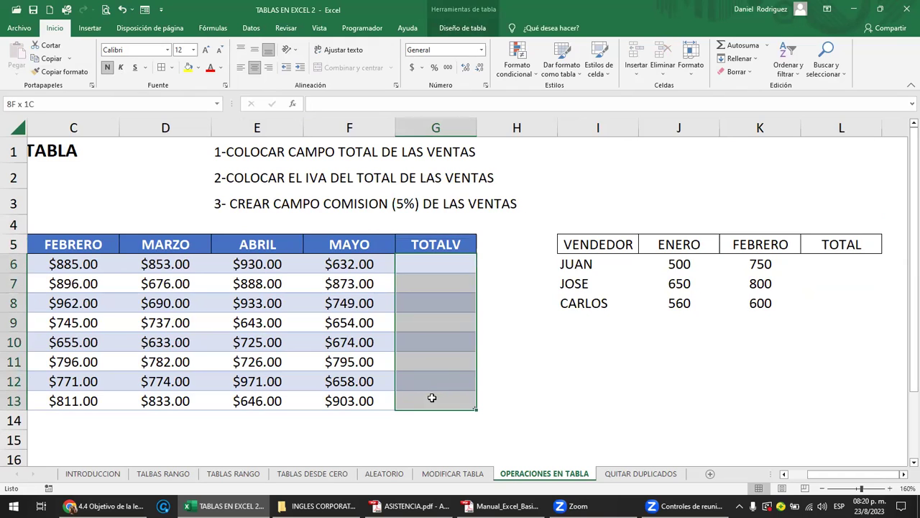
left_click(855, 267)
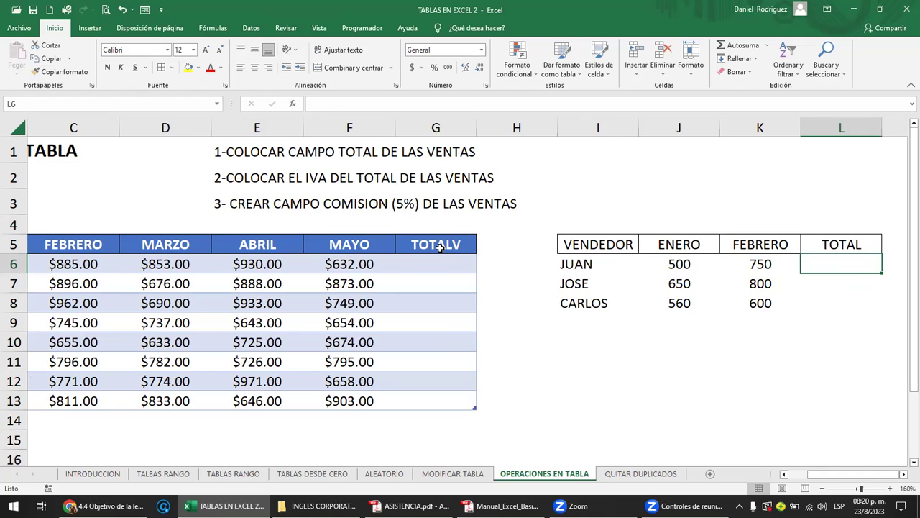
left_click(440, 247)
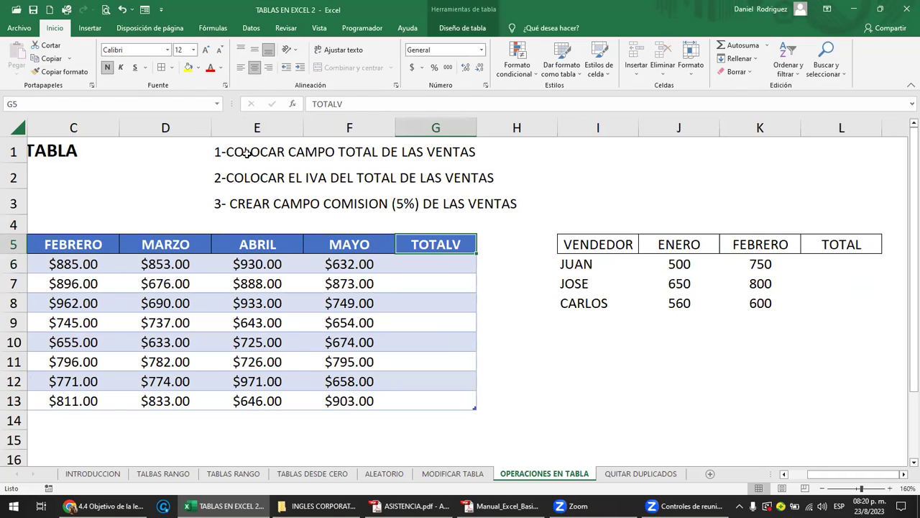
left_click_drag(247, 151, 444, 152)
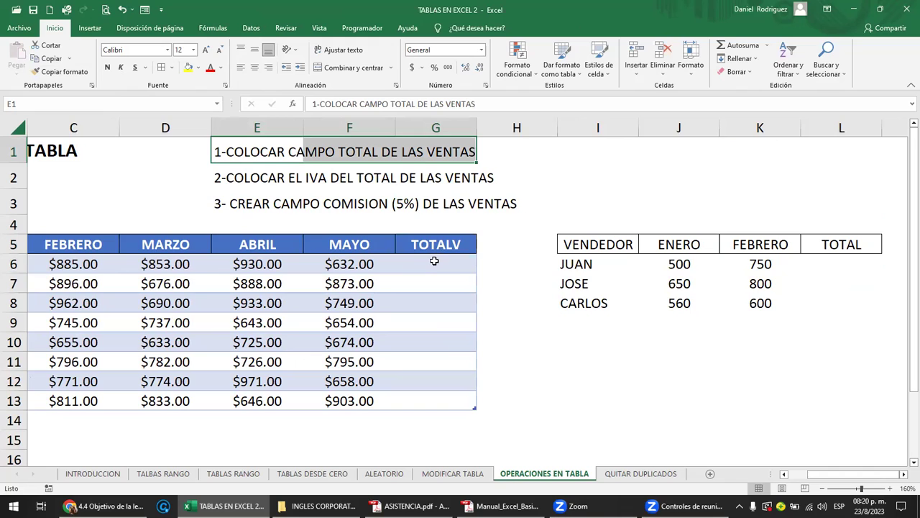
left_click(831, 263)
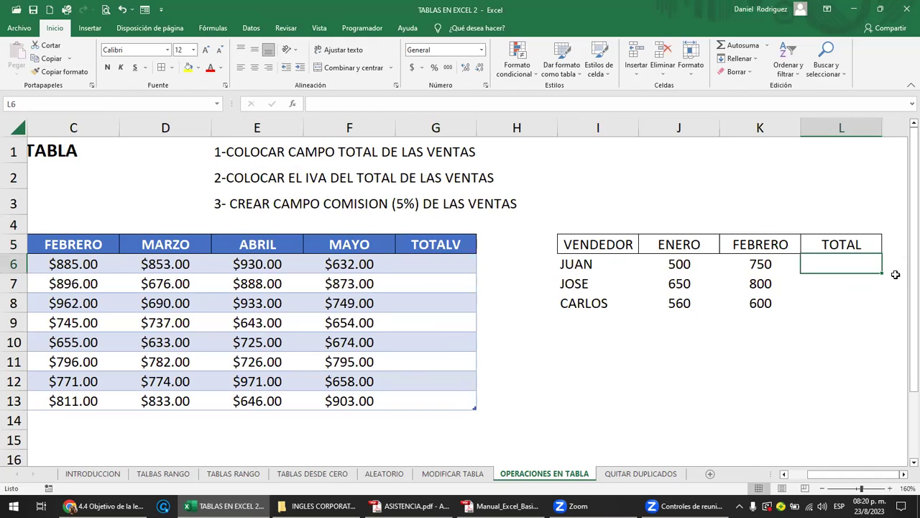
Enter =SUMA(J6:K6) for JUAN's TOTAL (1250) and narrow column H
type("=")
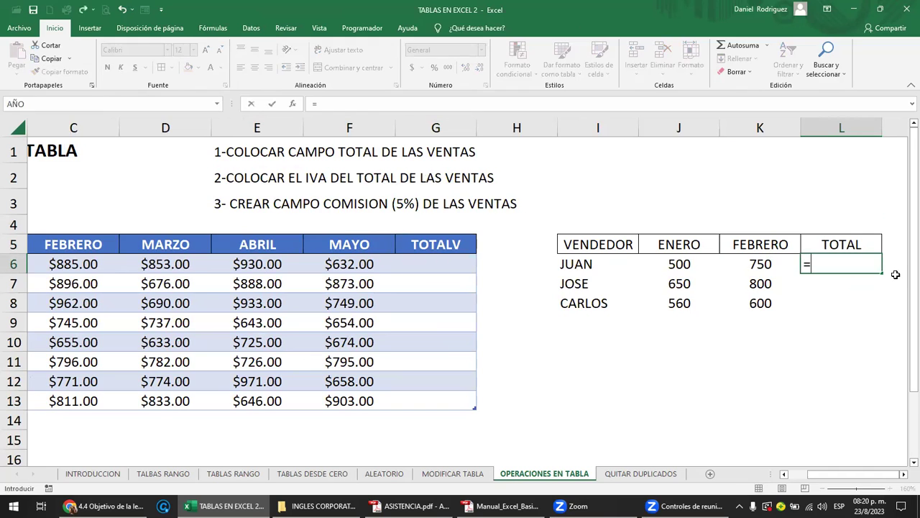
type("SUMA")
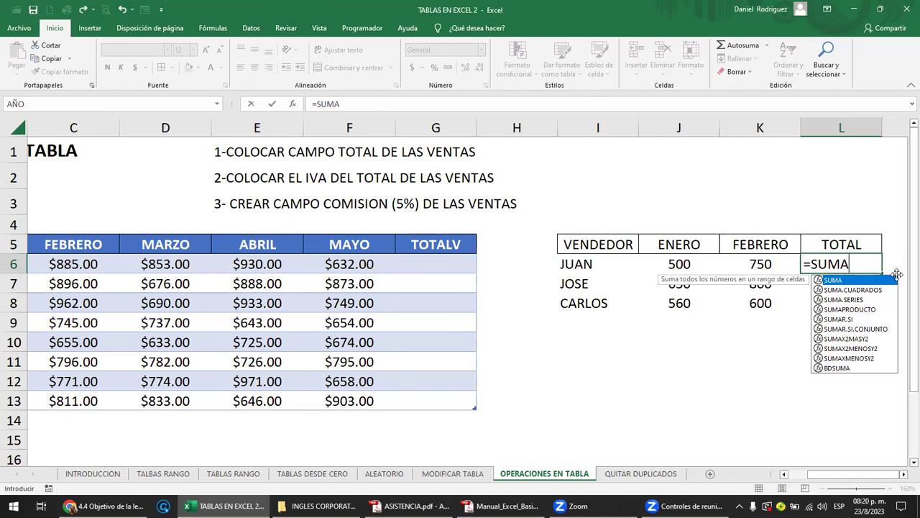
type("(")
left_click(753, 265)
left_click_drag(753, 265, 679, 264)
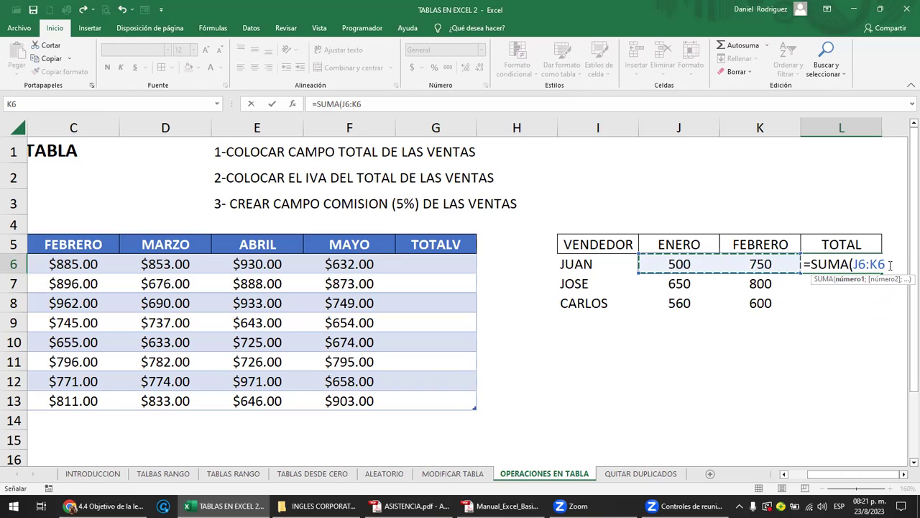
type(")")
key("Return")
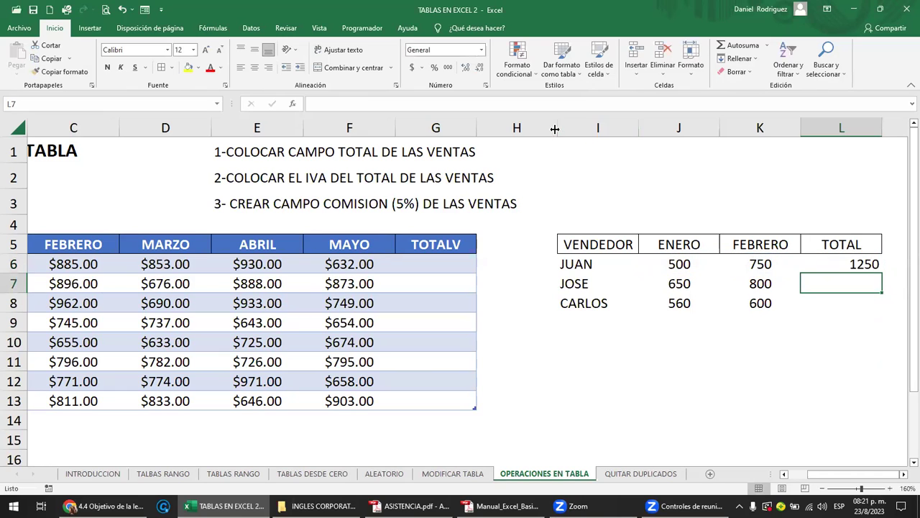
left_click_drag(558, 127, 535, 127)
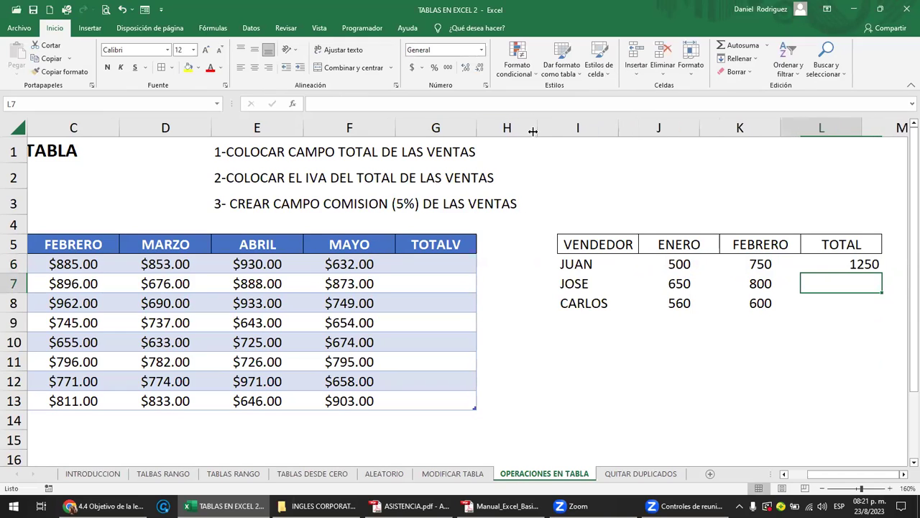
Copy JUAN's SUMA formula down so JOSE and CARLOS total 1450 and 1160
left_click(847, 264)
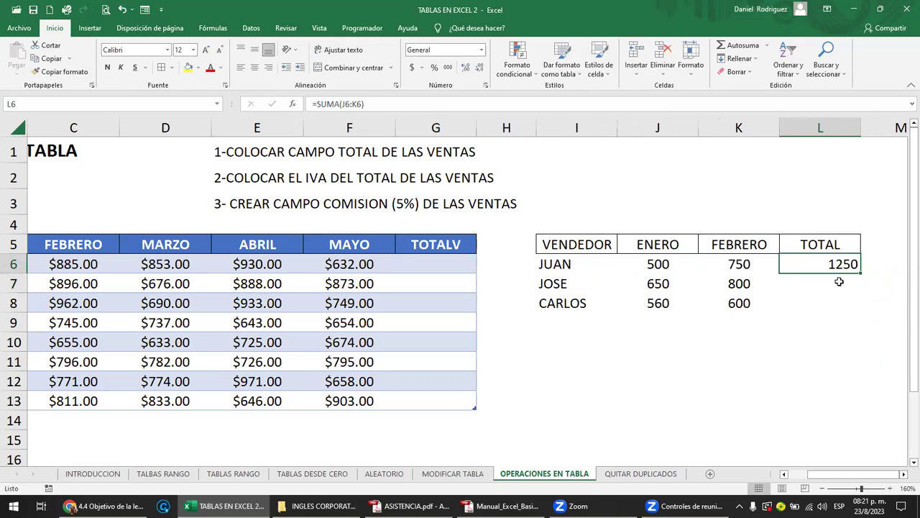
left_click_drag(836, 281, 834, 303)
left_click(831, 264)
key("Delete")
key("Down")
key("Down")
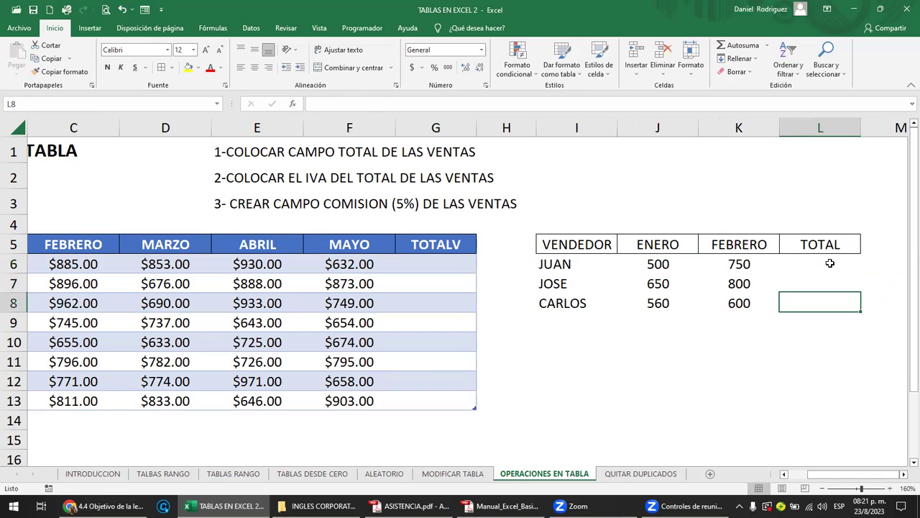
type("=S")
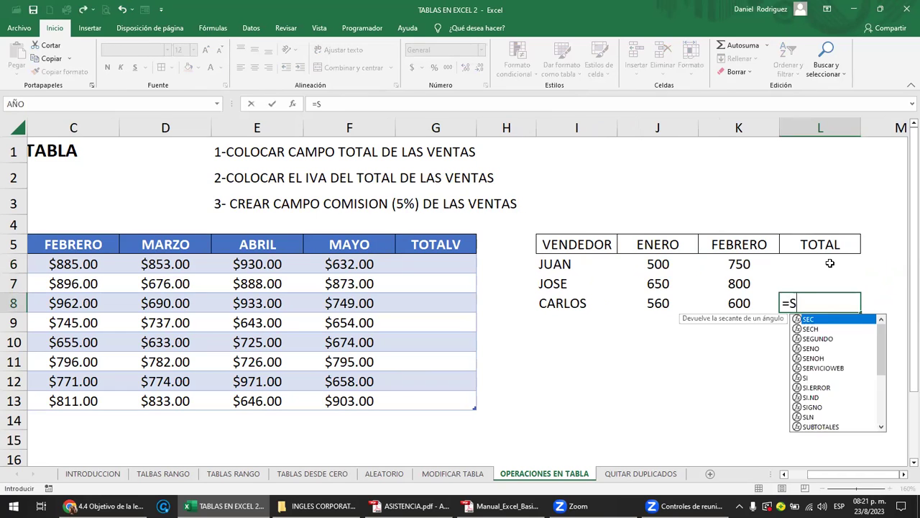
type("UMA(")
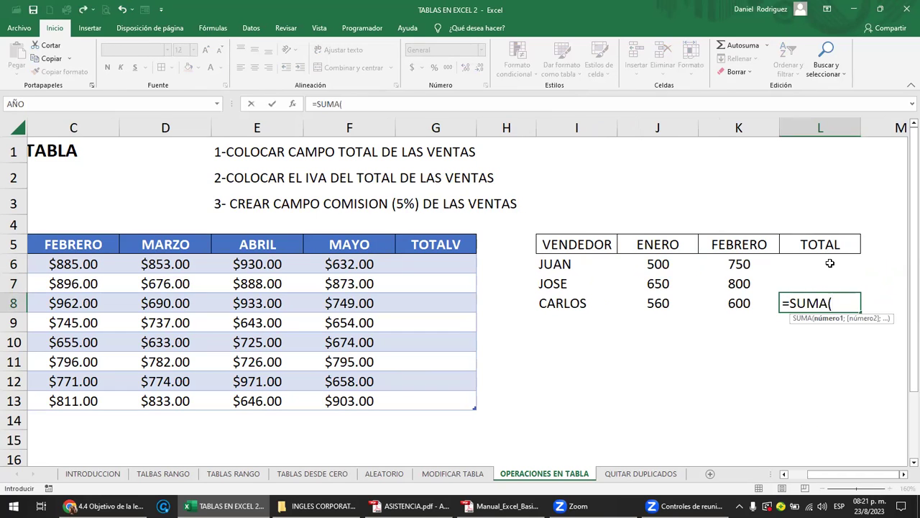
left_click_drag(671, 304, 722, 303)
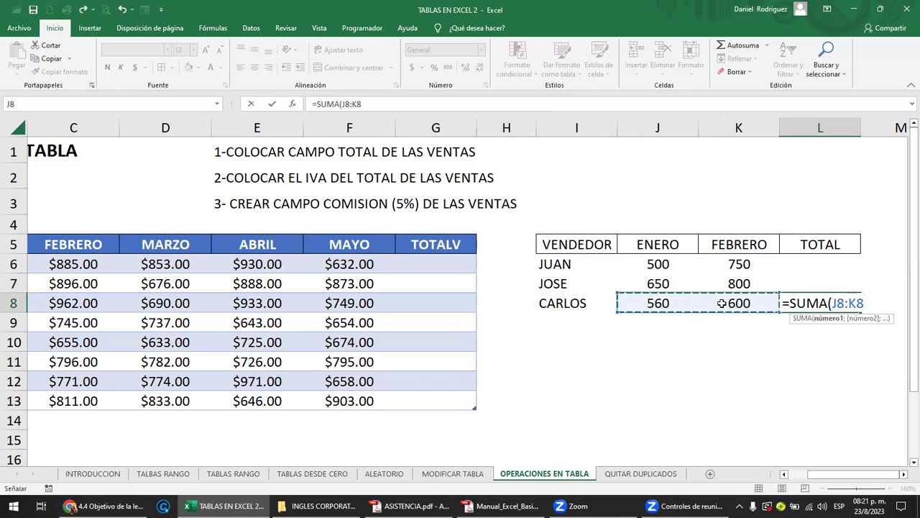
key("Return")
key("Up")
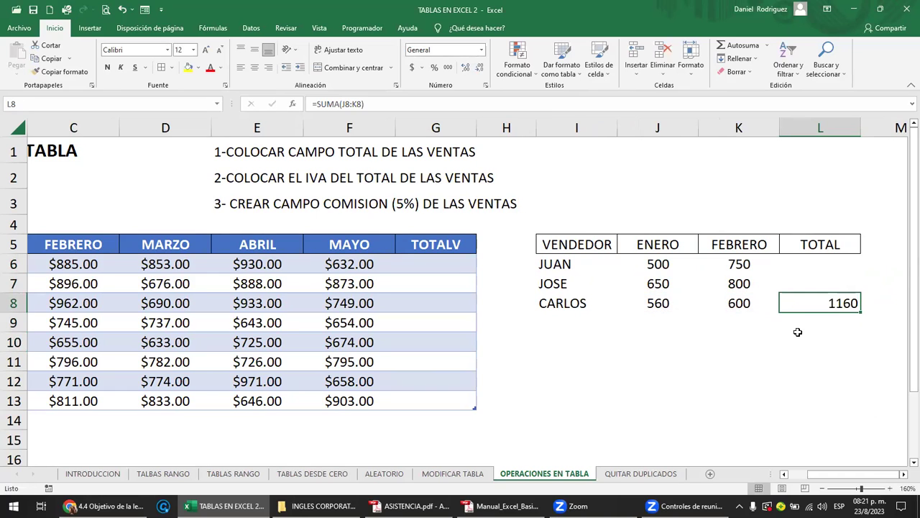
key("ctrl+z")
key("ctrl+z")
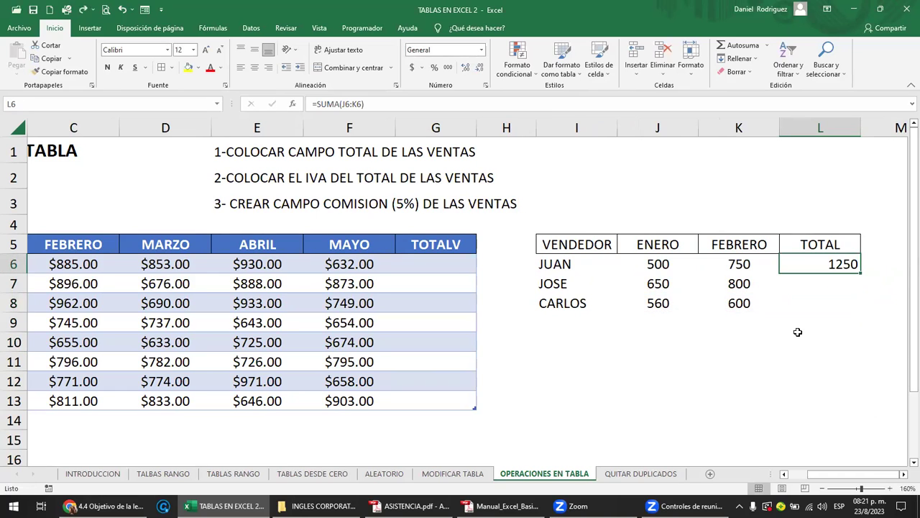
left_click_drag(861, 276, 857, 305)
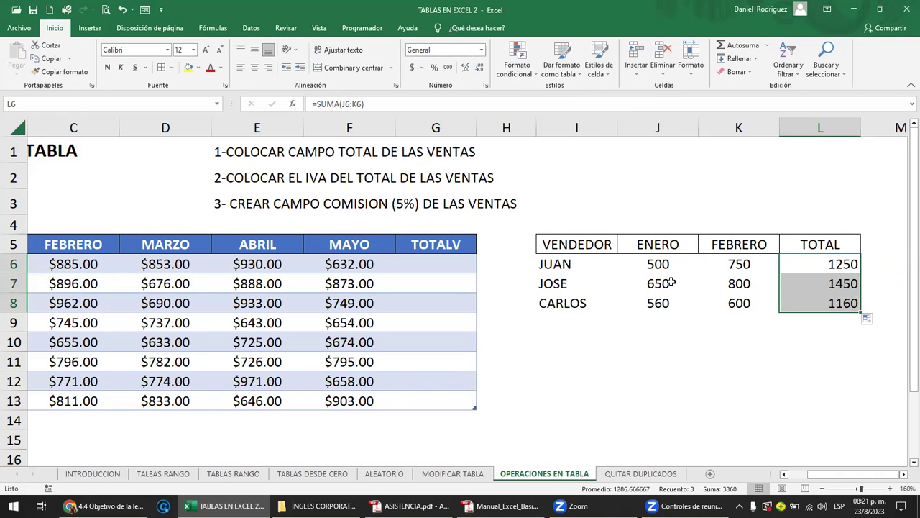
left_click_drag(650, 268, 820, 300)
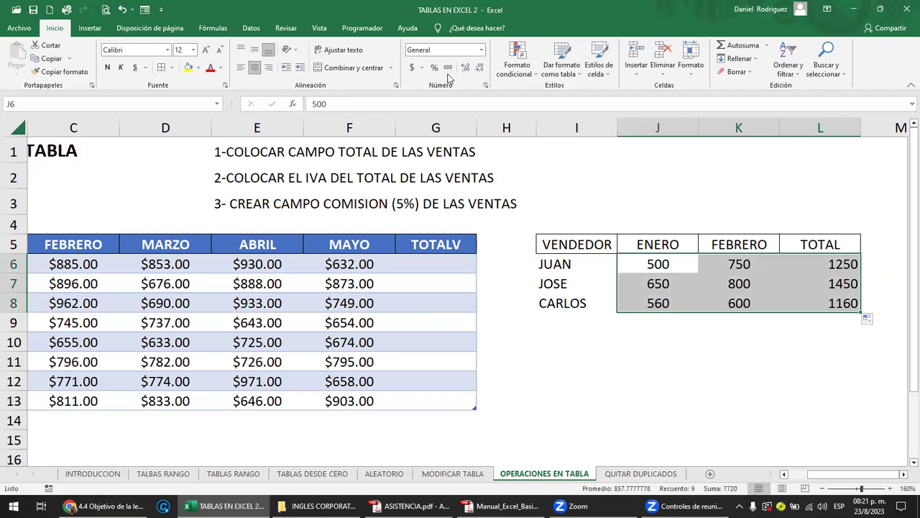
Format the seller table's figures as Moneda currency, e.g. $500.00 and $1,250.00
left_click(482, 50)
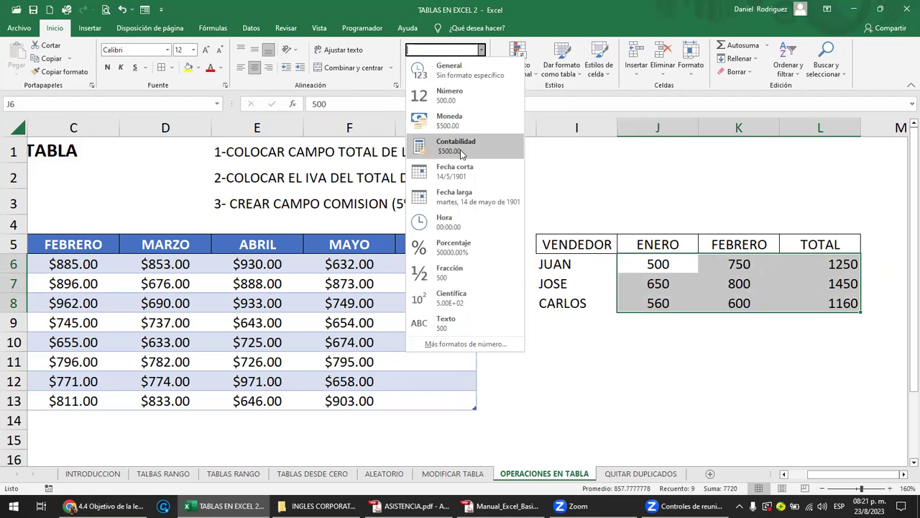
left_click(460, 122)
left_click(774, 343)
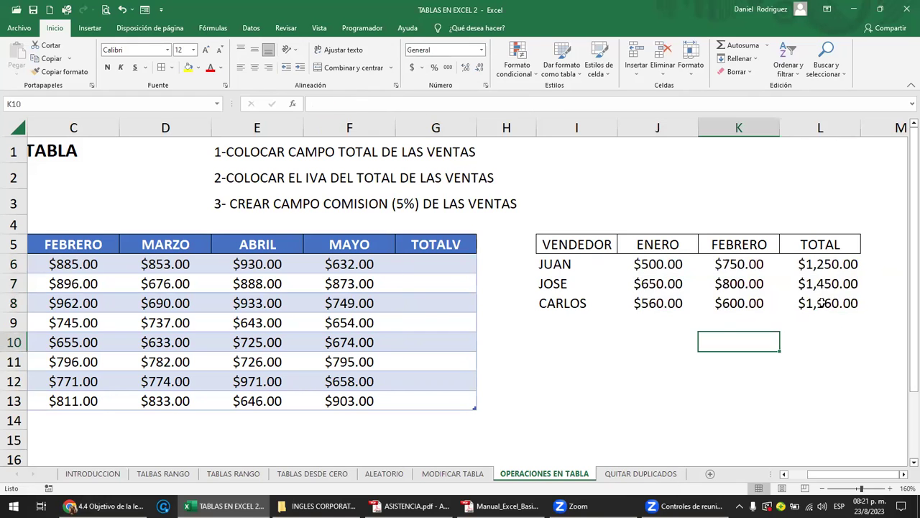
Refill JUAN's TOTAL formula down, showing $1,450.00 and $1,160.00 for JOSE and CARLOS
left_click(809, 308)
left_click(827, 245)
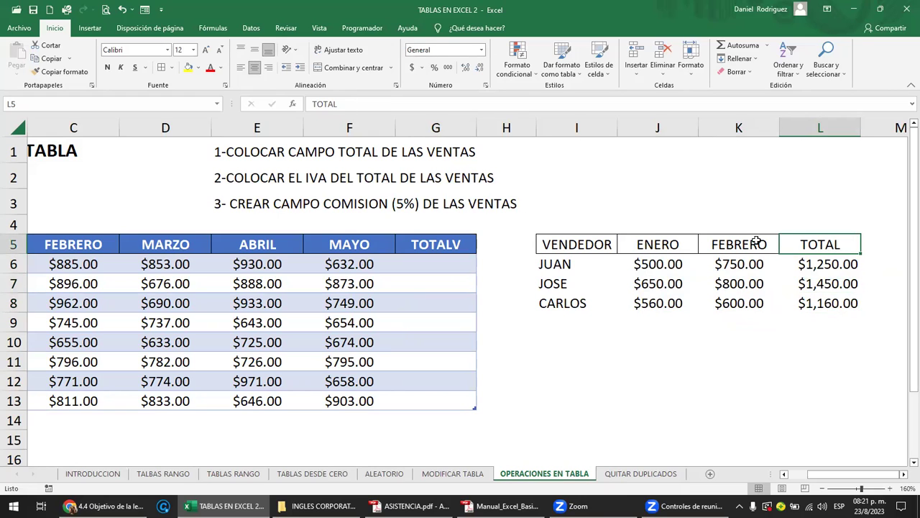
left_click(826, 263)
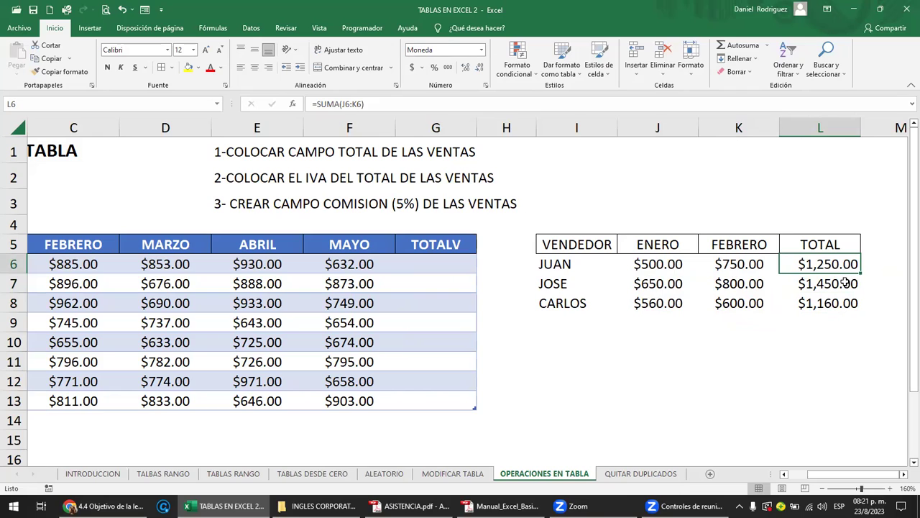
left_click_drag(861, 274, 859, 307)
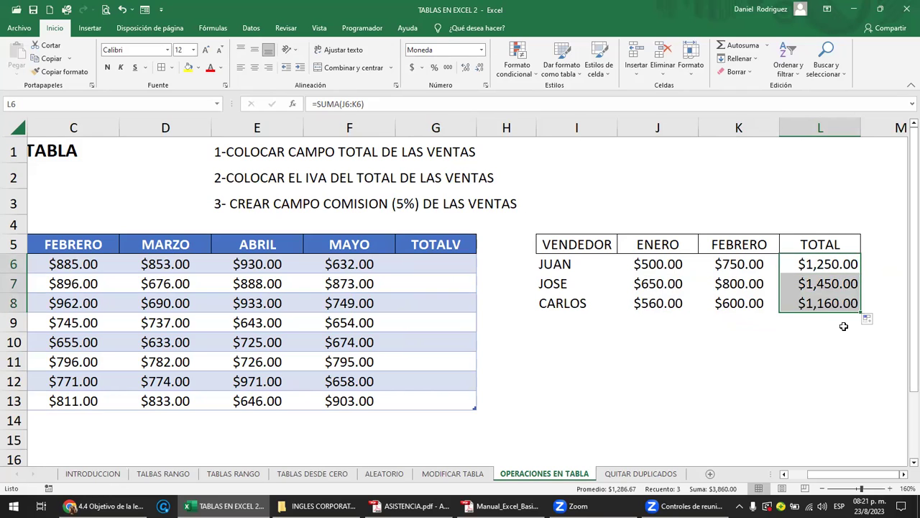
left_click(837, 329)
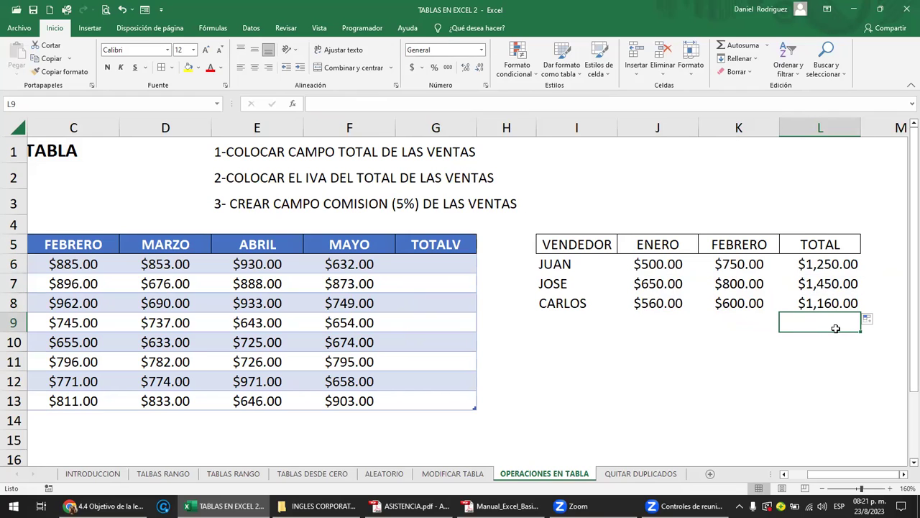
Bring the seller names into view and select G6, the first TOTALV cell
left_click(442, 263)
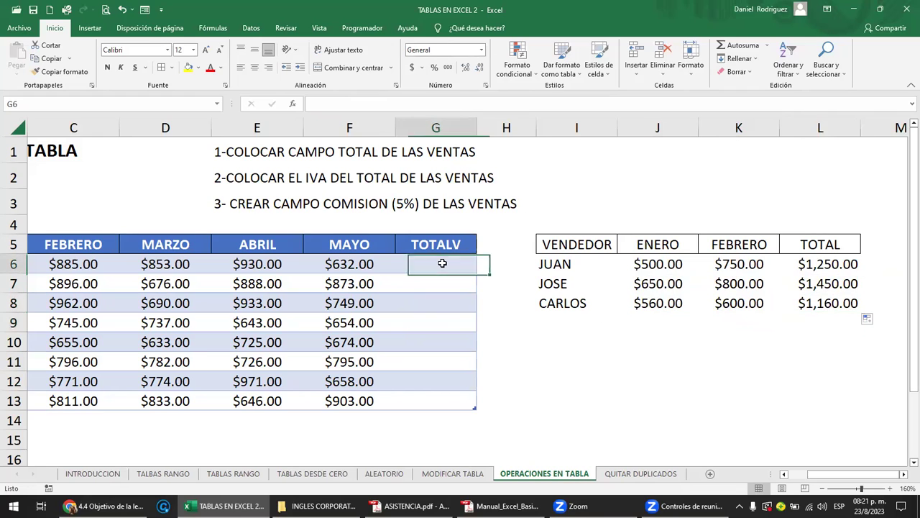
left_click(435, 245)
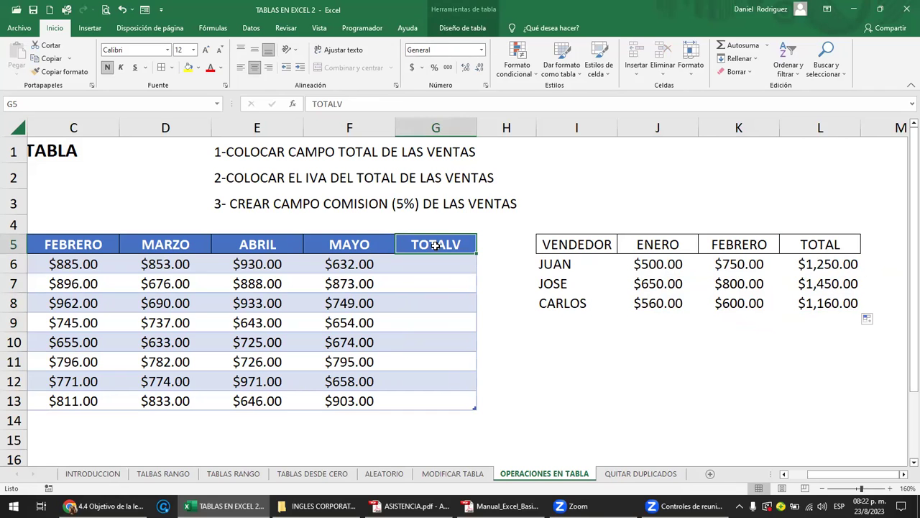
key("Home")
left_click(620, 264)
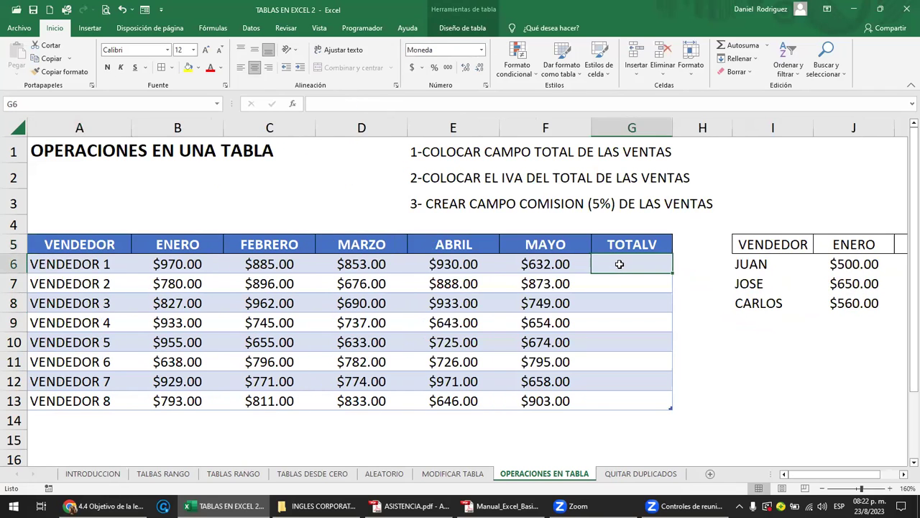
left_click(626, 243)
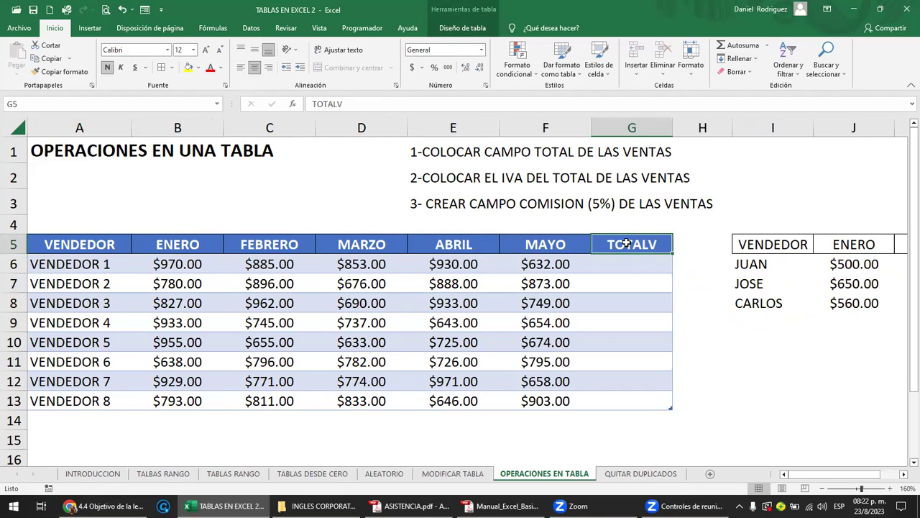
left_click_drag(626, 268, 632, 400)
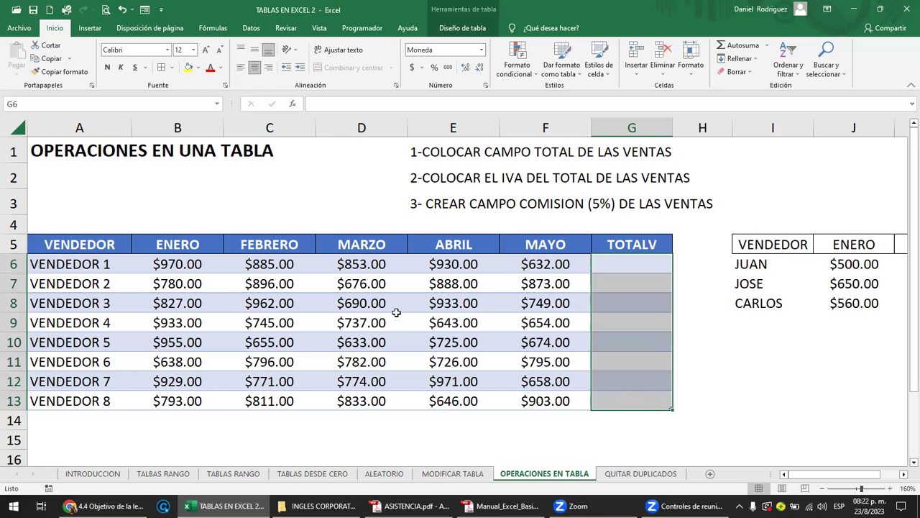
left_click(616, 243)
left_click(616, 263)
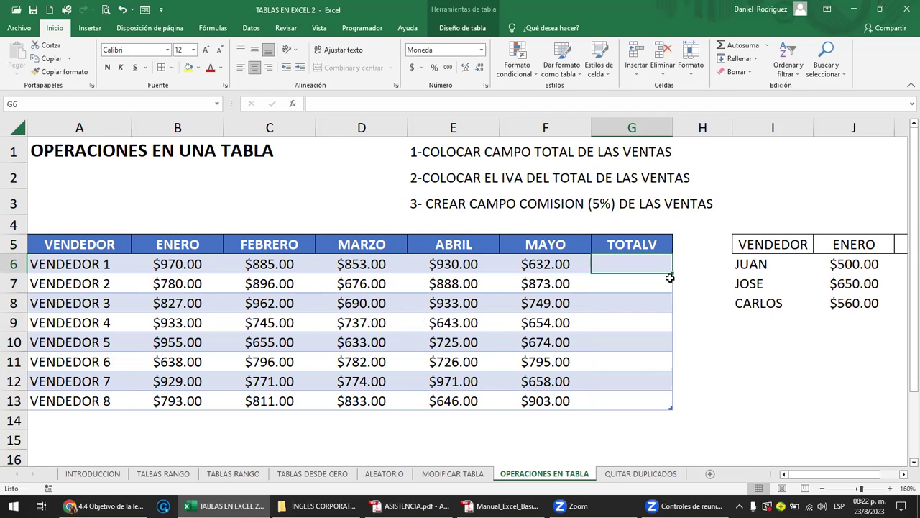
Enter =SUMA(Tabla2[@[ENERO]:[MAYO]]) in G6, filling TOTALV from $4,270.00 to $3,986.00
type("=SU")
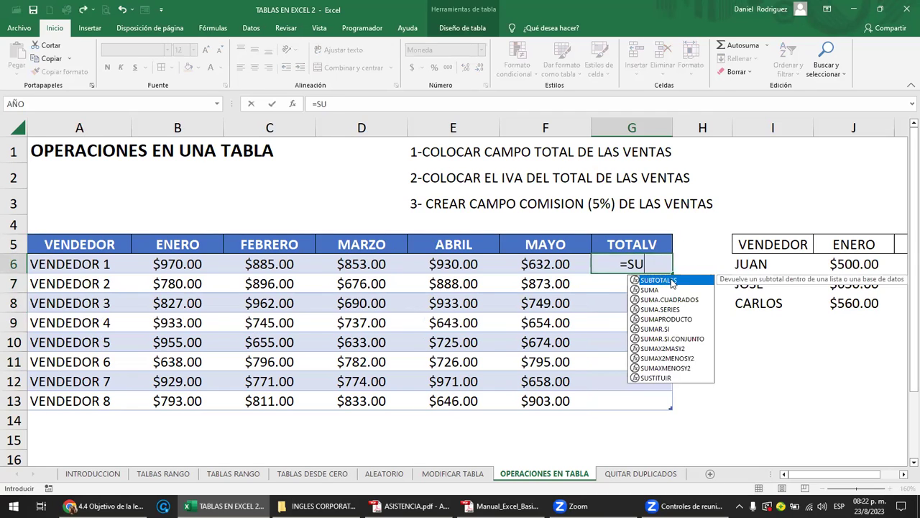
type("MA")
double_click(672, 281)
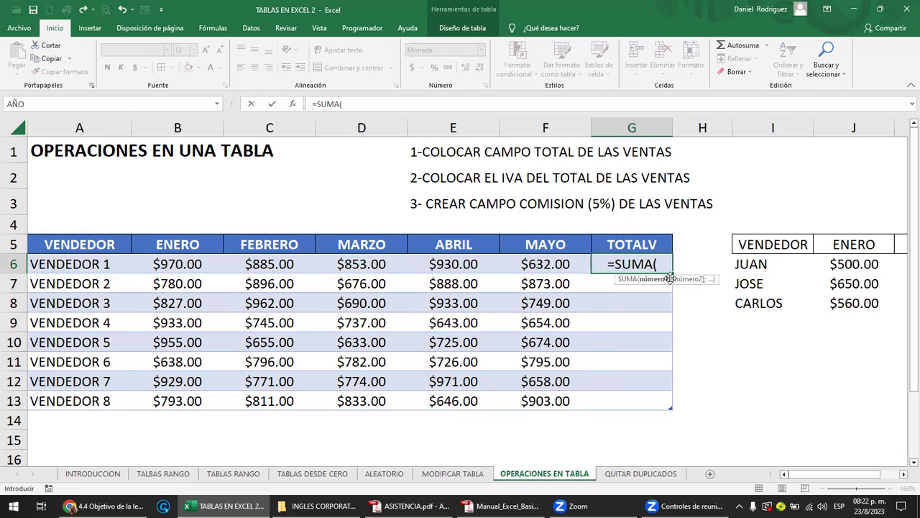
left_click_drag(557, 263, 192, 264)
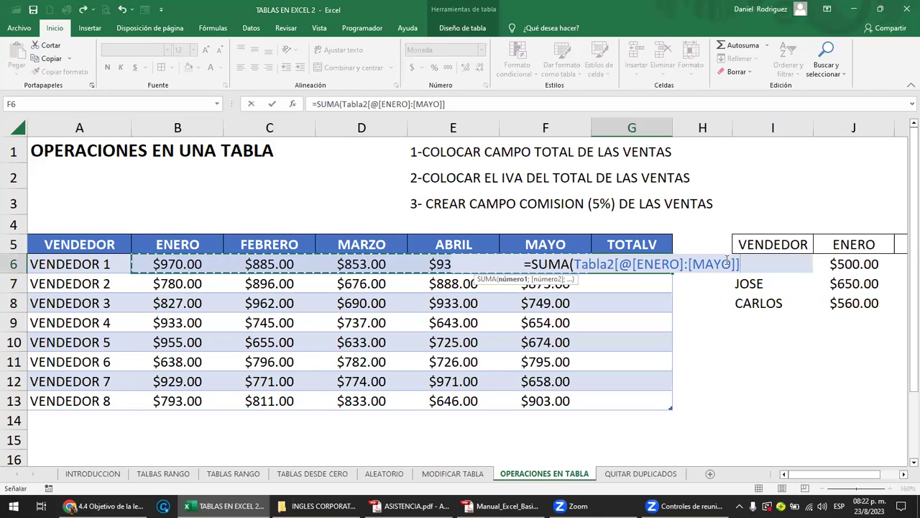
type(")")
key("Return")
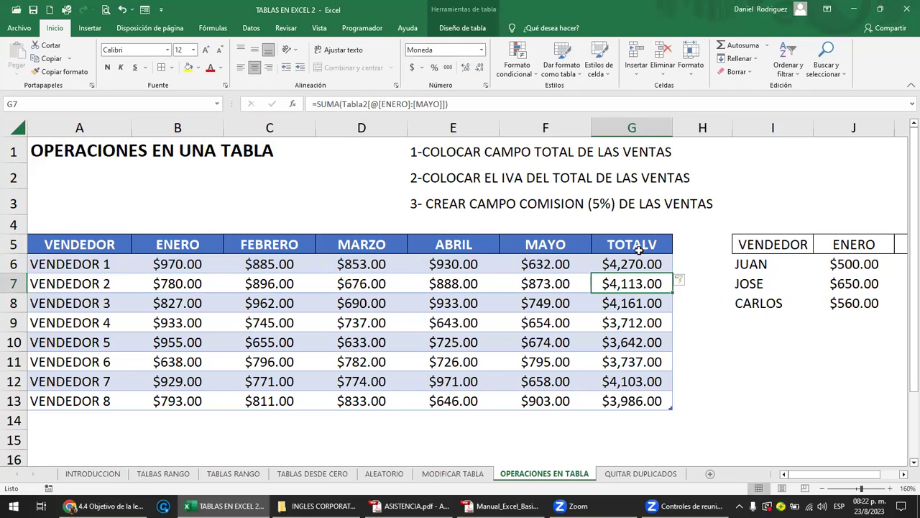
left_click(632, 264)
left_click_drag(632, 264, 633, 401)
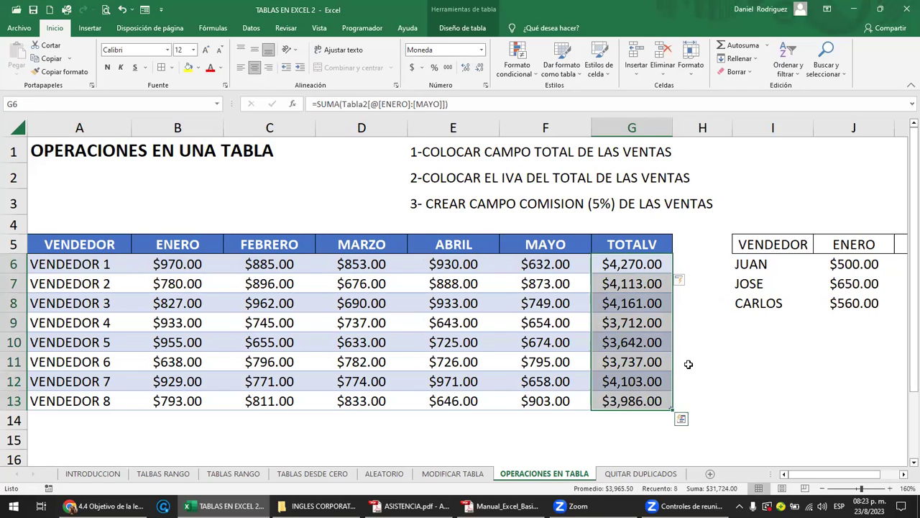
left_click(647, 260)
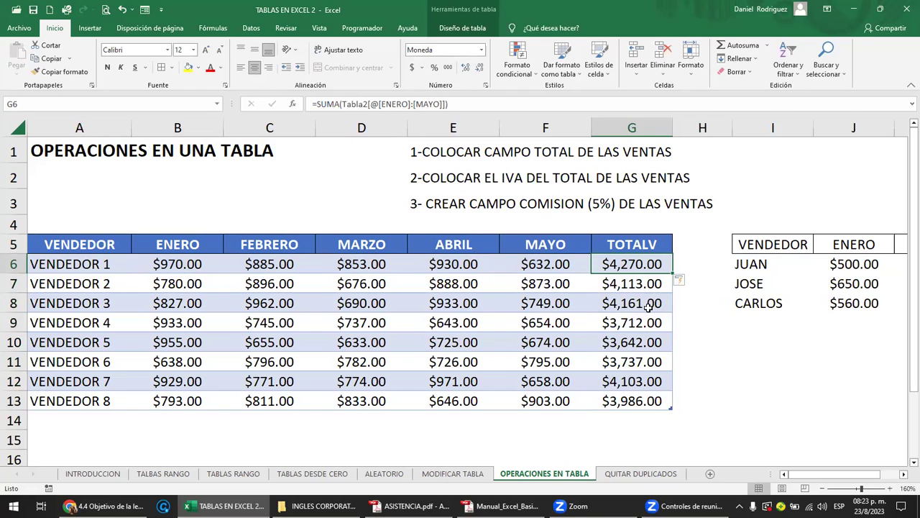
Clear all the existing TOTALV sums from G6 to G13
left_click(697, 345)
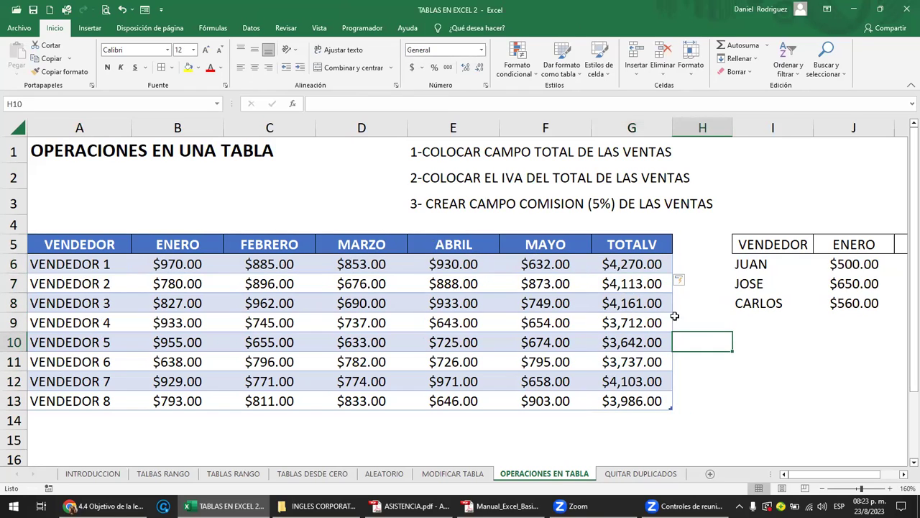
left_click(650, 265)
key("Delete")
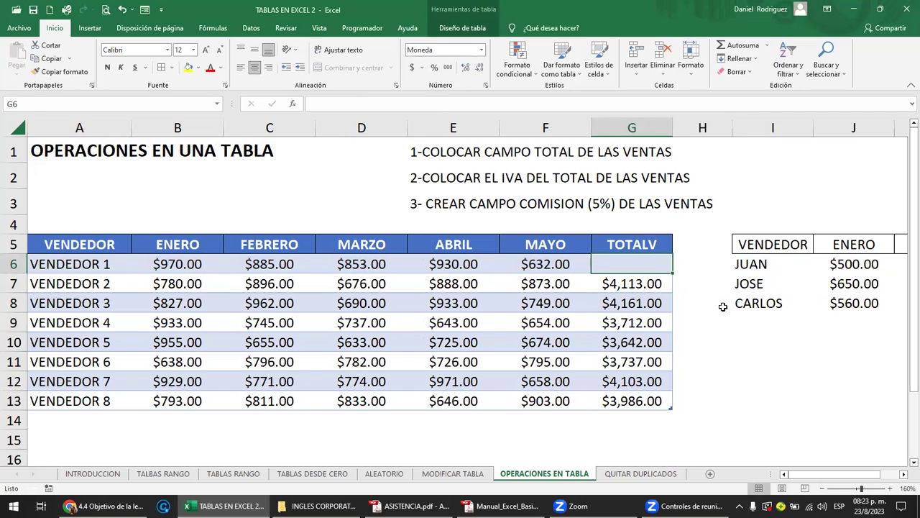
key("shift+Down")
key("shift+Down")
key("shift+Down")
key("shift+Down")
key("shift+Down")
key("shift+Down")
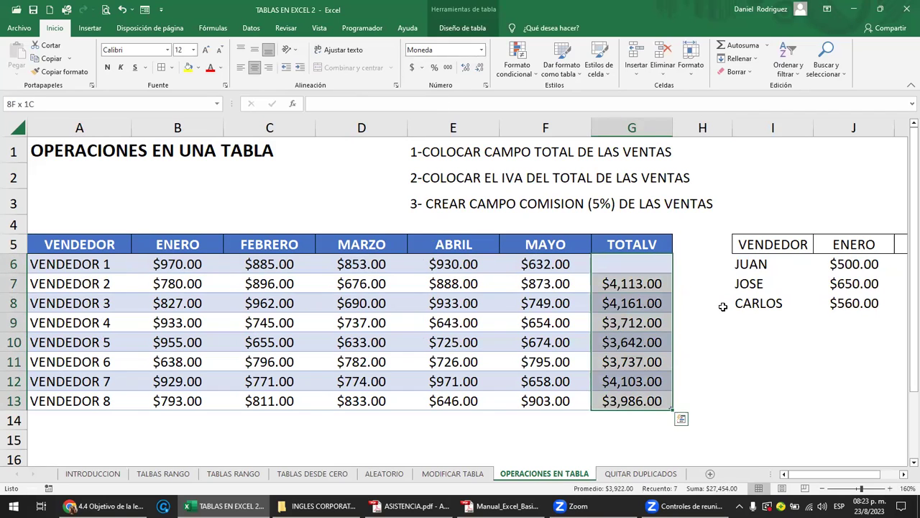
key("Delete")
key("Right")
key("Left")
type("a")
key("Escape")
Enter =SUMA over B13:F13 in G13, refilling TOTALV with VENDEDOR 8 at $3,986.00
key("Down")
key("Down")
key("Down")
key("Down")
key("Down")
key("Down")
key("Down")
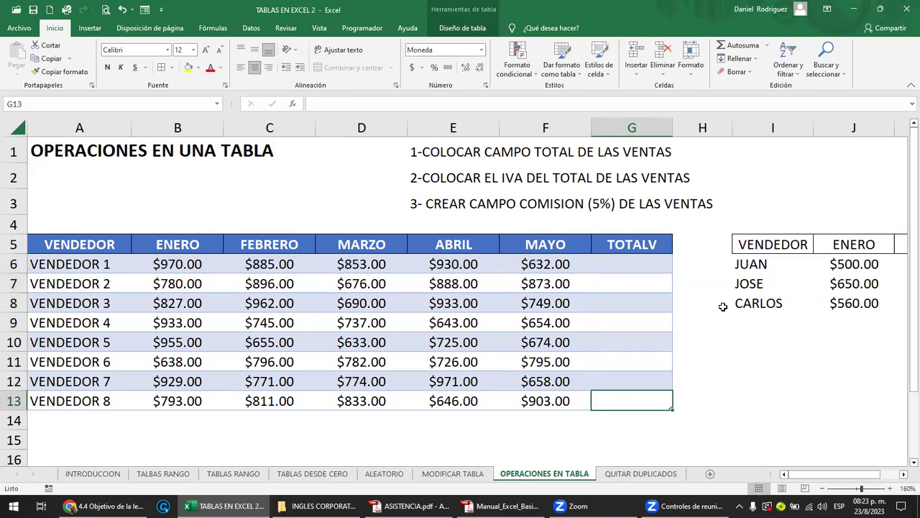
type("=SU")
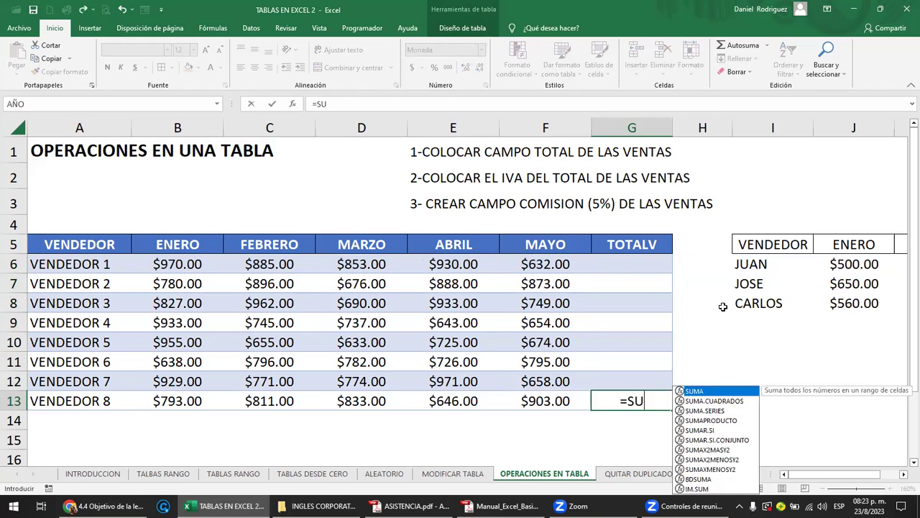
type("MA(")
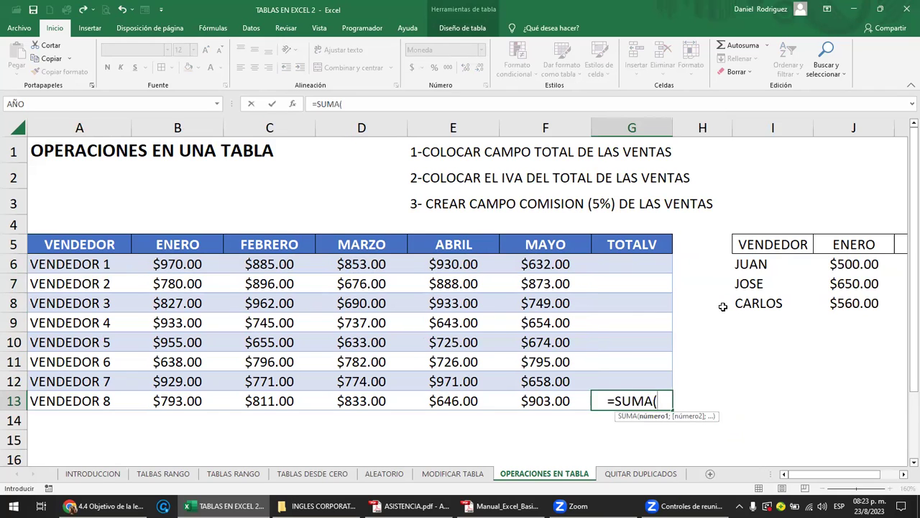
left_click_drag(561, 400, 209, 401)
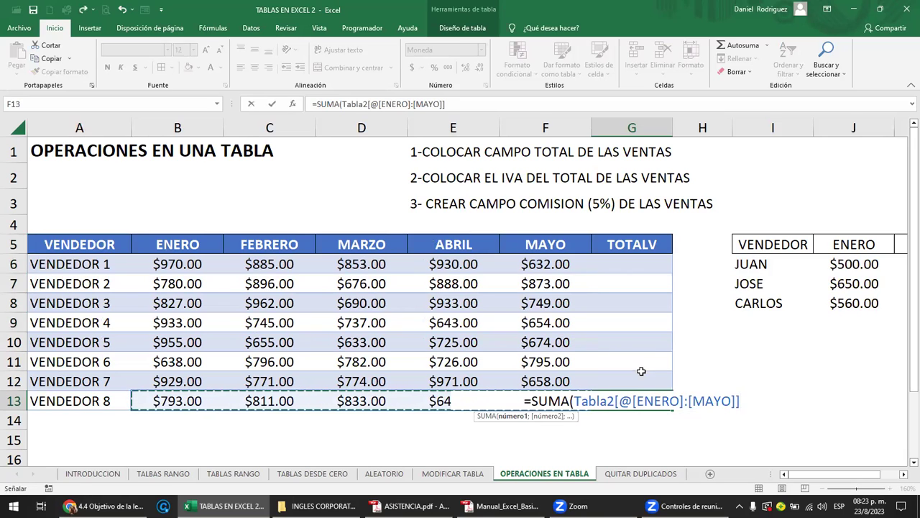
key("Return")
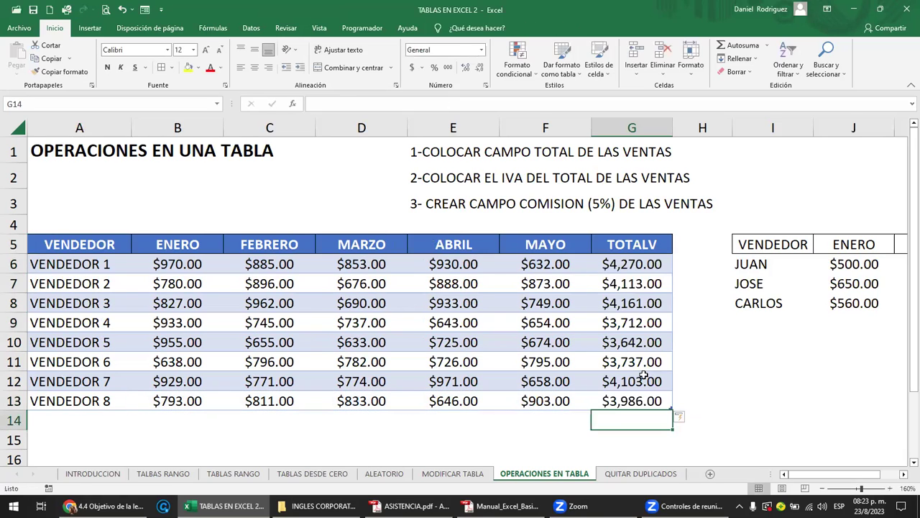
left_click(642, 400)
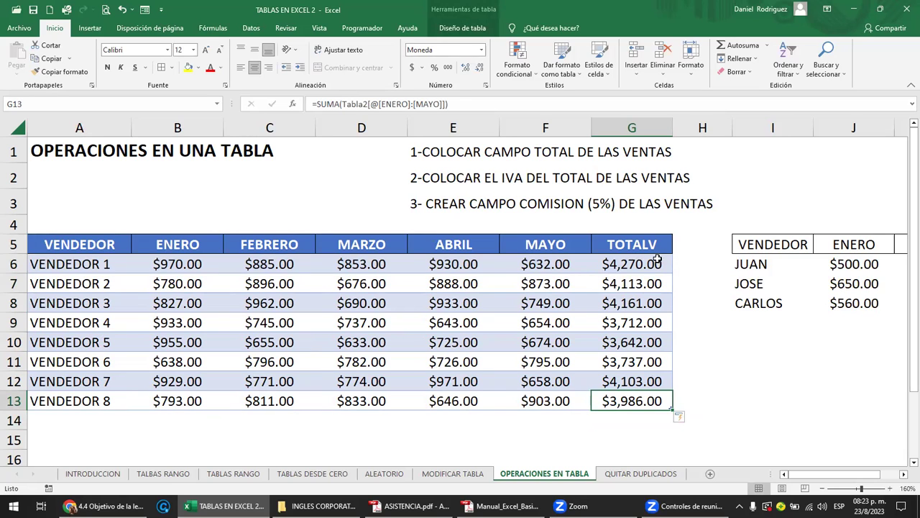
left_click(682, 265)
key("Right")
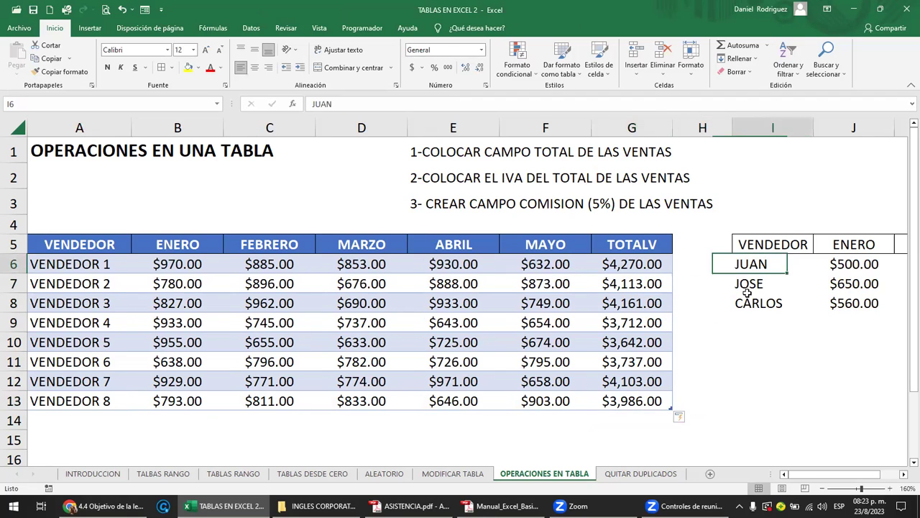
key("Right")
key("Right")
key("Right")
key("Right")
key("Right")
key("Left")
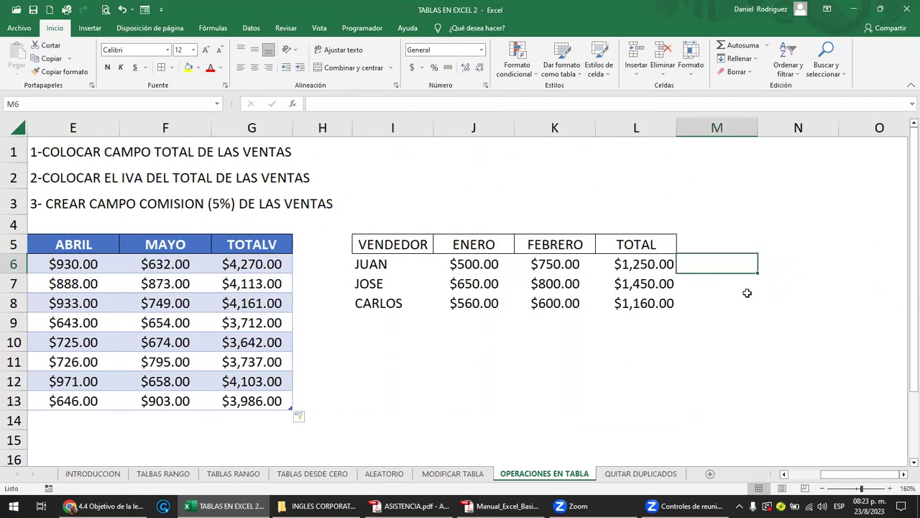
key("Left")
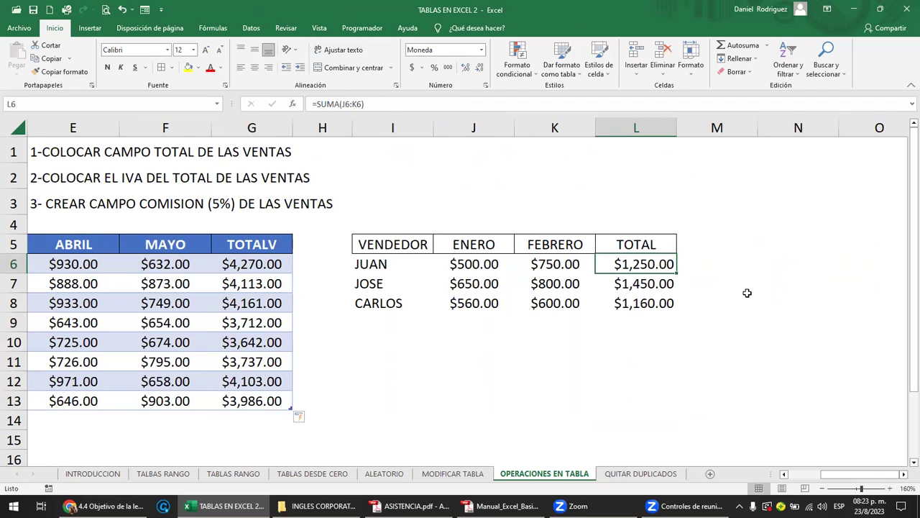
key("Left")
key("Left")
key("Left")
key("Left")
key("Left")
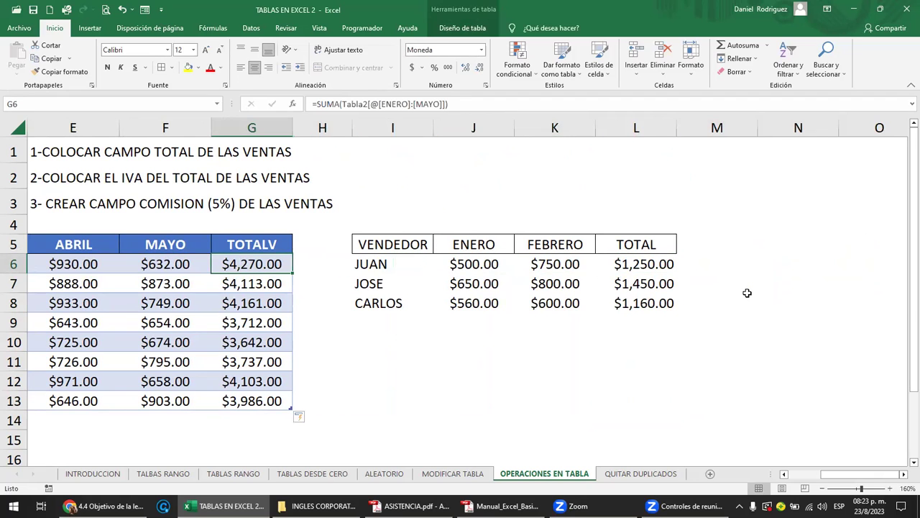
key("Left")
scroll(747, 293, "left", 1)
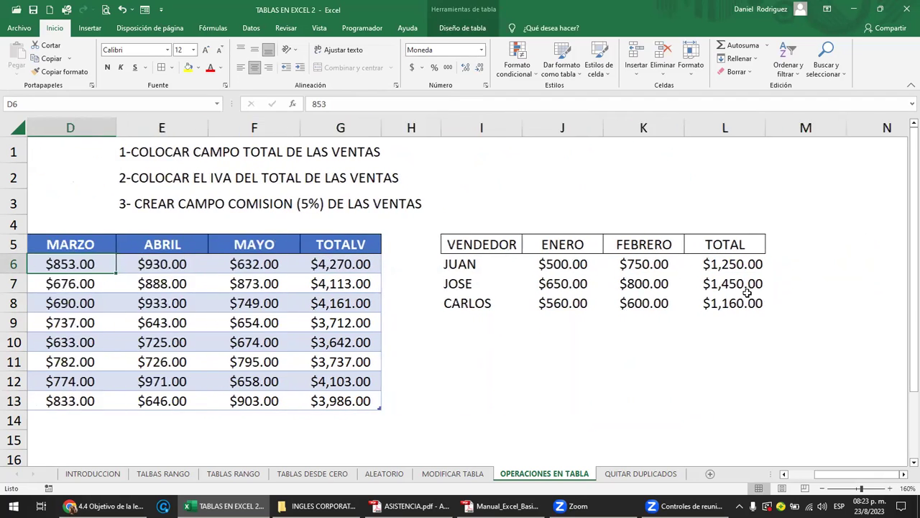
scroll(748, 293, "left", 2)
key("Left")
key("Left")
key("Left")
key("Left")
key("Left")
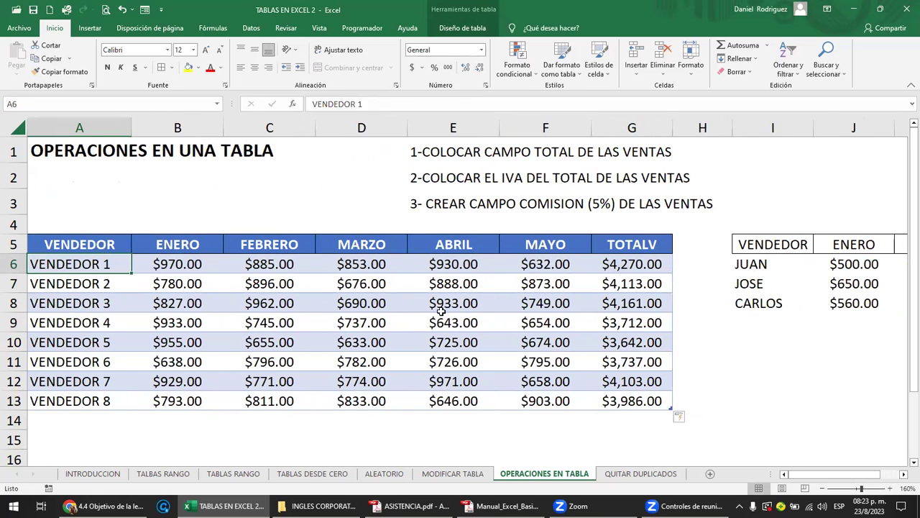
scroll(476, 286, "down", 2)
scroll(476, 286, "down", 1)
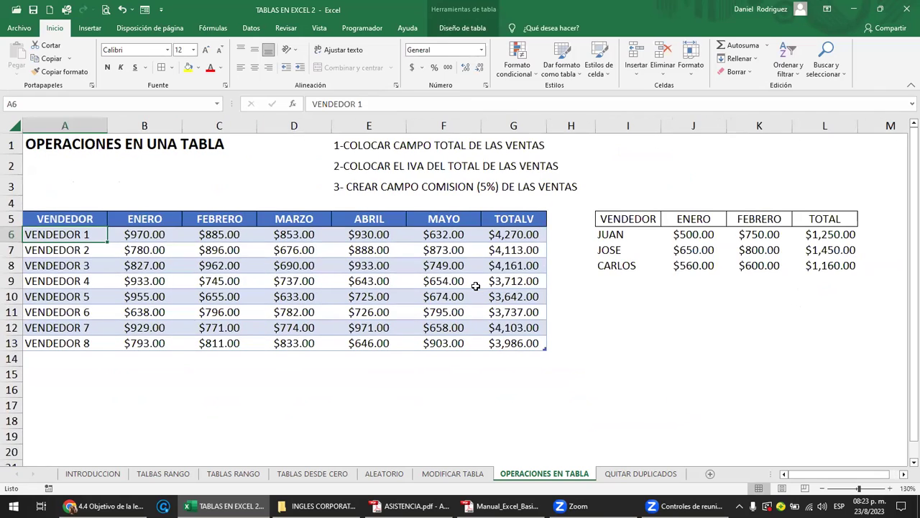
left_click(358, 167)
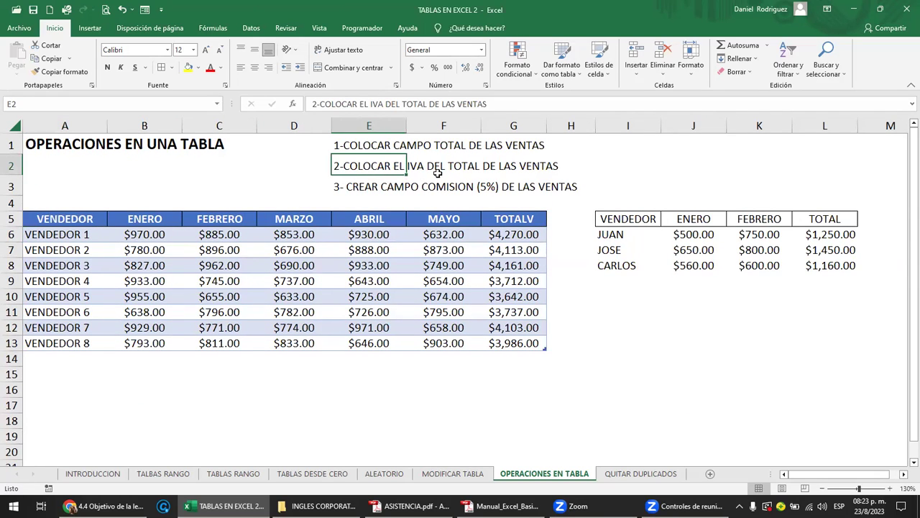
left_click(575, 217)
Insert a new column at H and head it IVA
left_click_drag(517, 223, 518, 343)
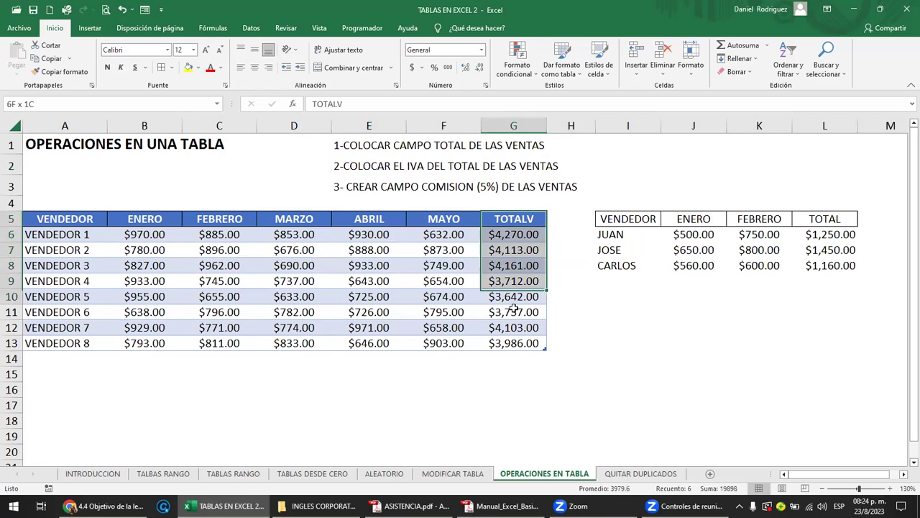
left_click(583, 219)
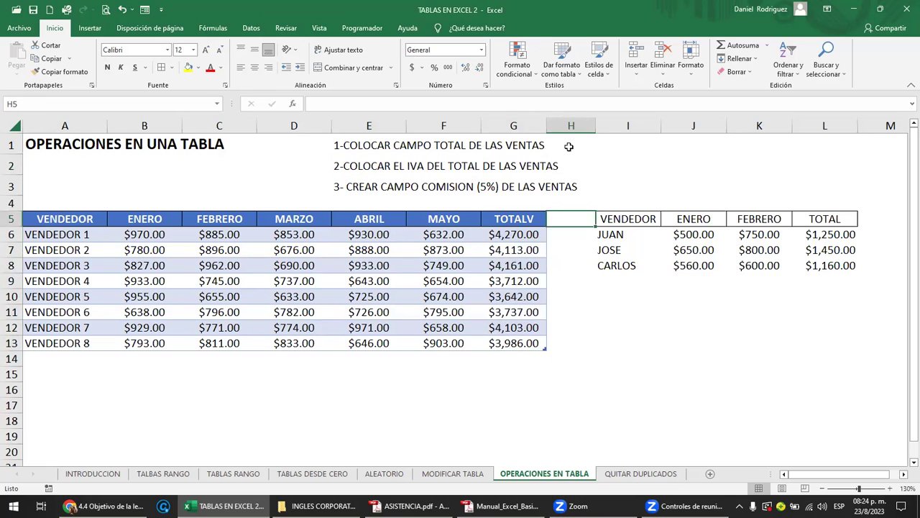
right_click(570, 126)
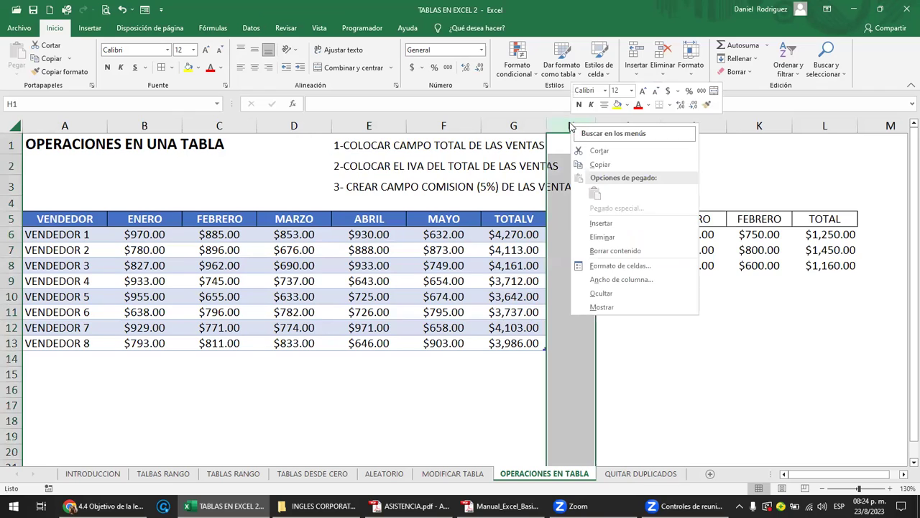
left_click(601, 223)
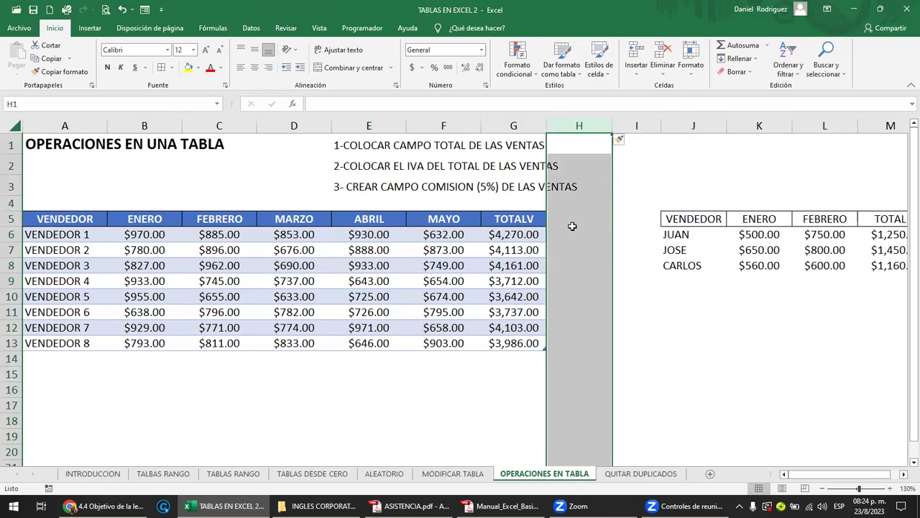
left_click(642, 181)
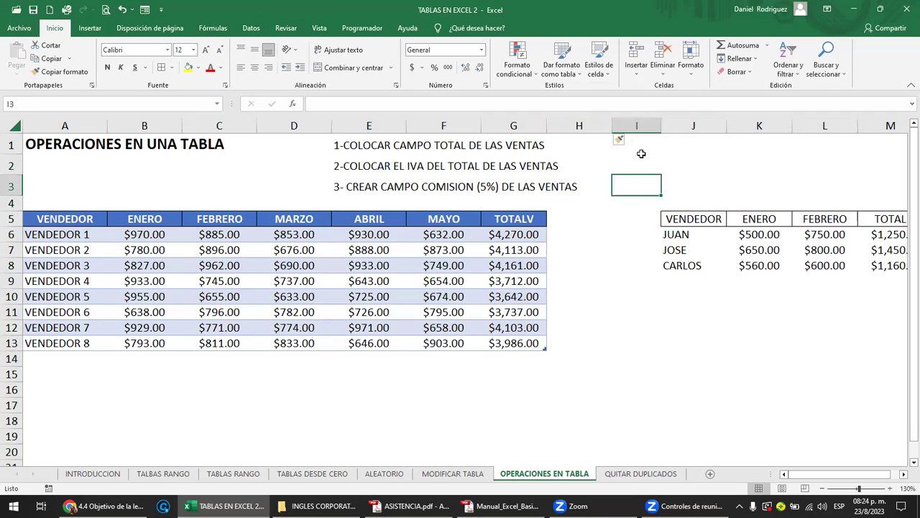
left_click(608, 220)
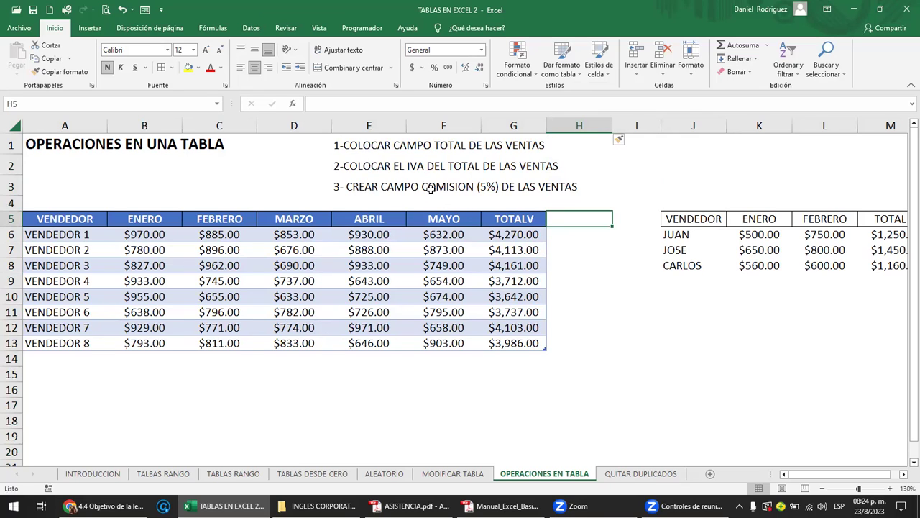
type("IVA")
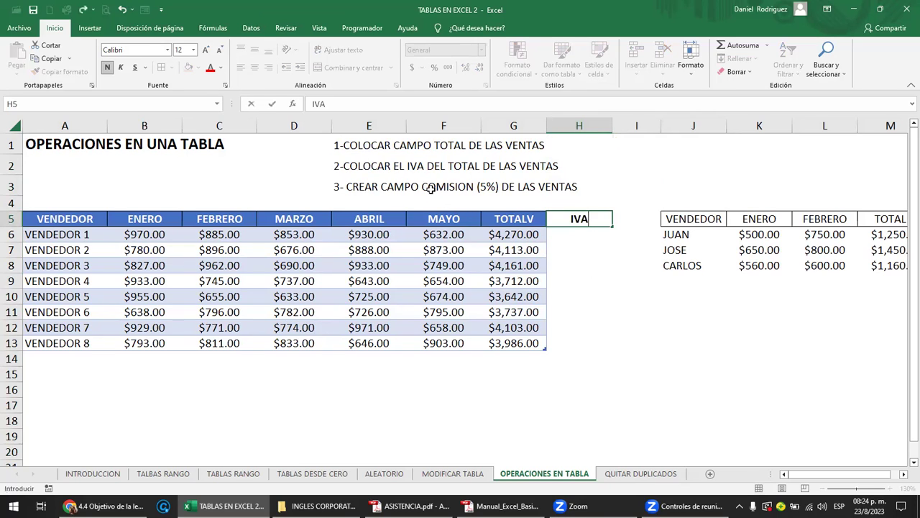
key("Return")
Undo the table expansion, clear H5, and begin a formula with = in H6
key("ctrl+z")
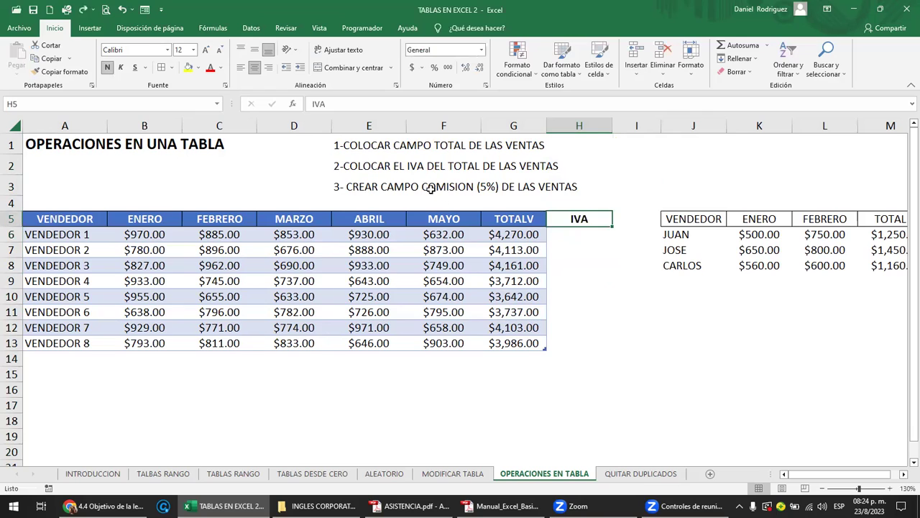
key("Down")
key("Down")
key("Down")
key("Down")
key("Down")
key("Up")
key("Up")
left_click(576, 246)
left_click(574, 221)
key("Delete")
left_click(566, 243)
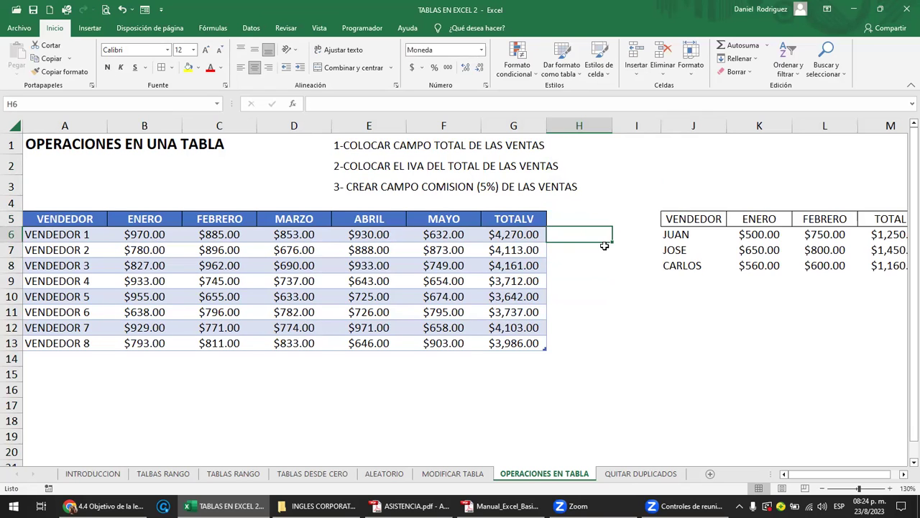
type("=")
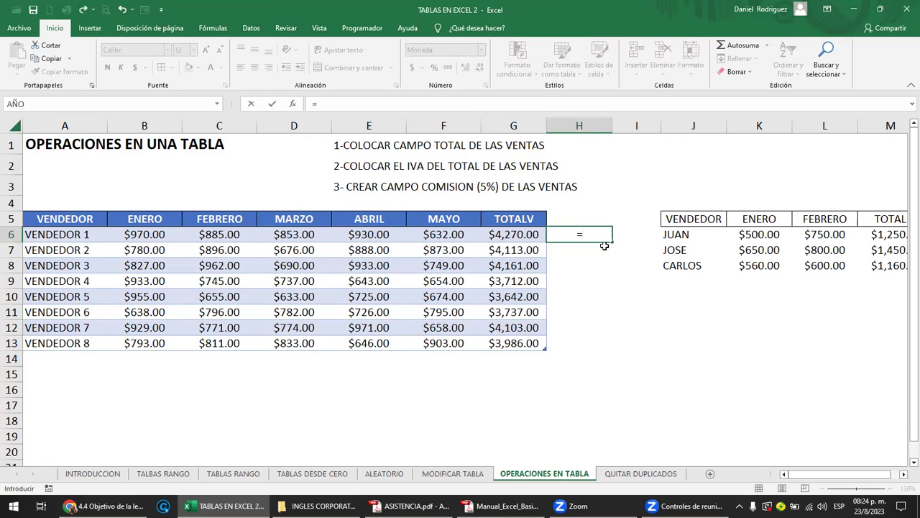
left_click(515, 234)
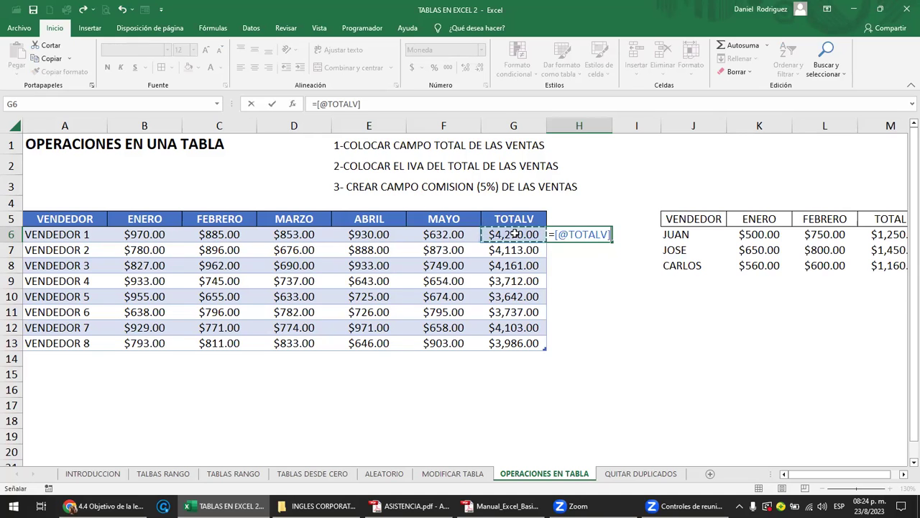
type("*13")
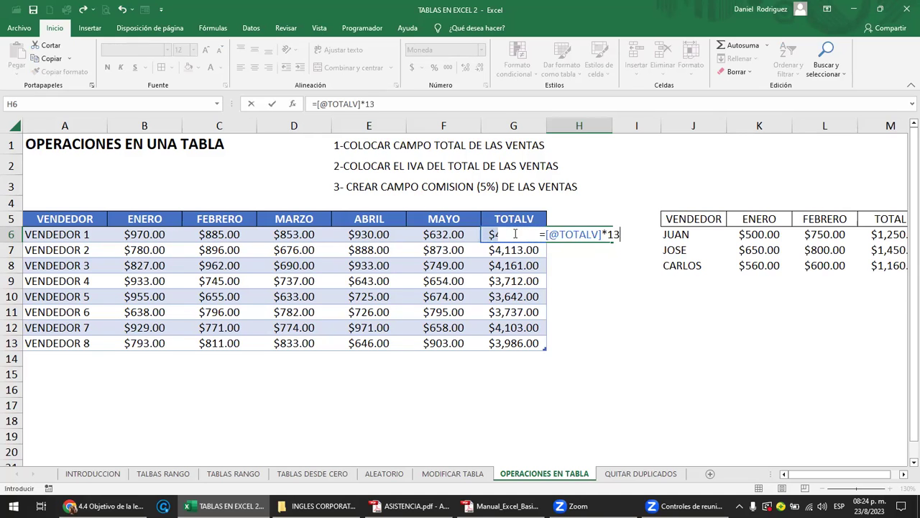
type("%")
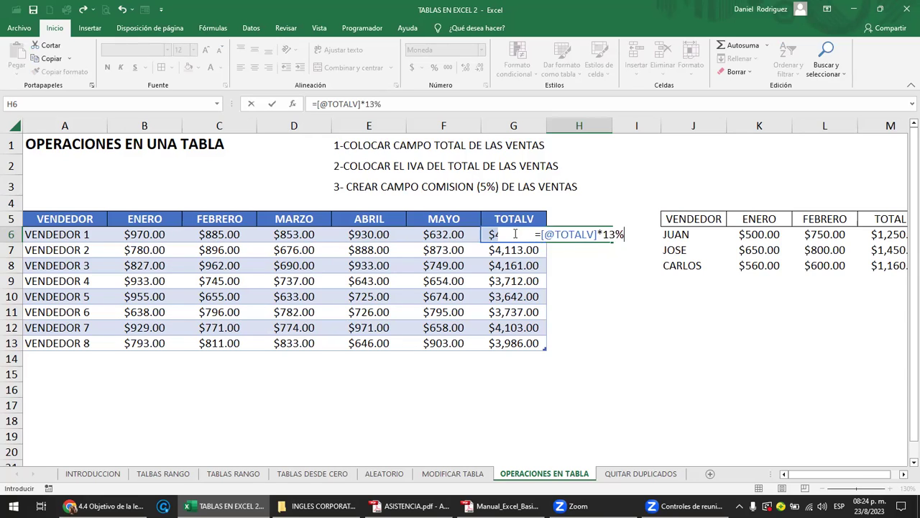
key("Return")
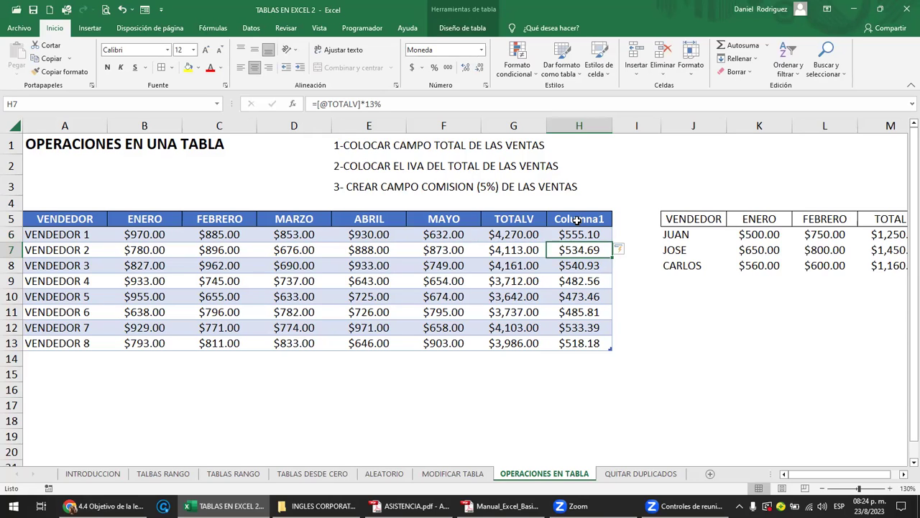
left_click(577, 220)
type("IVA")
key("Return")
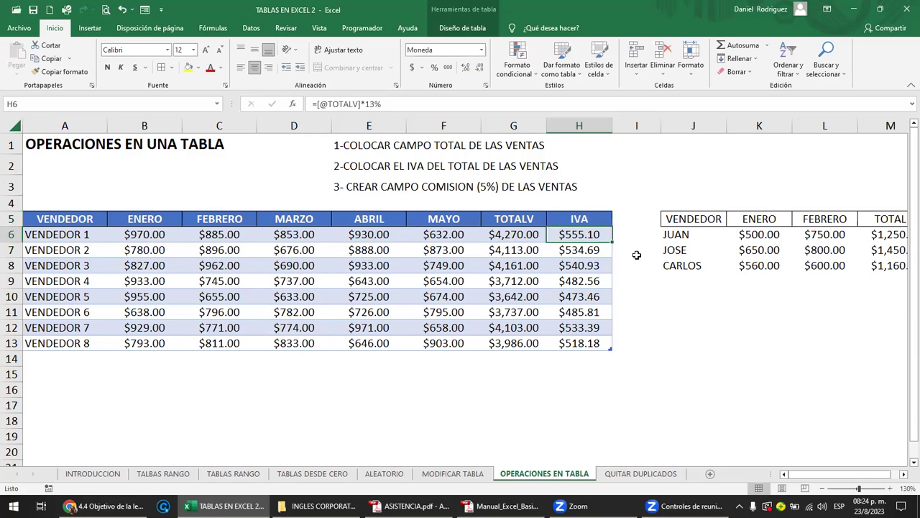
left_click(668, 236)
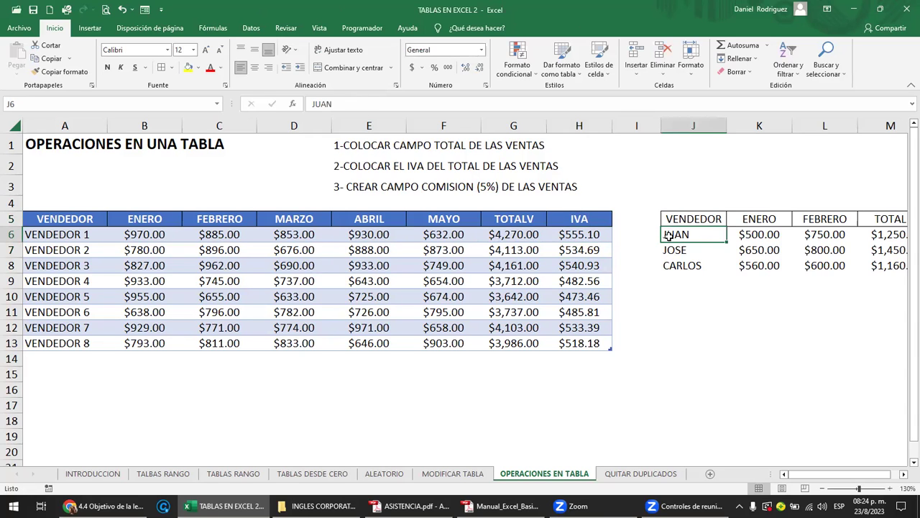
Add an IVA heading after TOTAL, copying the TOTAL header's formatting onto it
key("Right")
key("Right")
key("Right")
key("Right")
key("Right")
key("Left")
key("Up")
type("IVA")
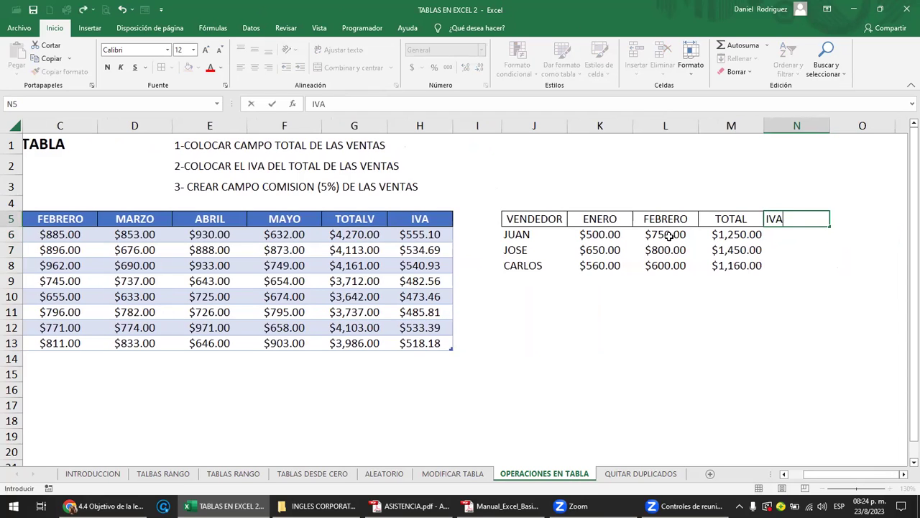
key("Return")
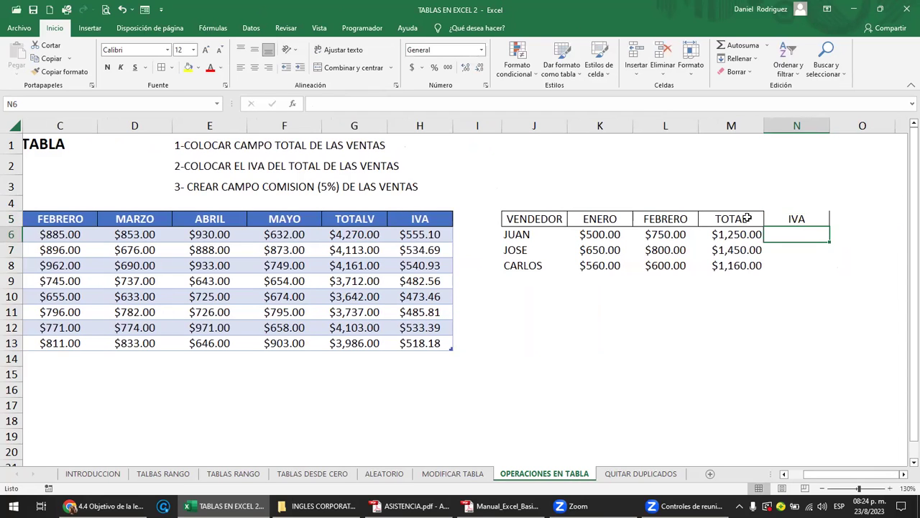
left_click(734, 224)
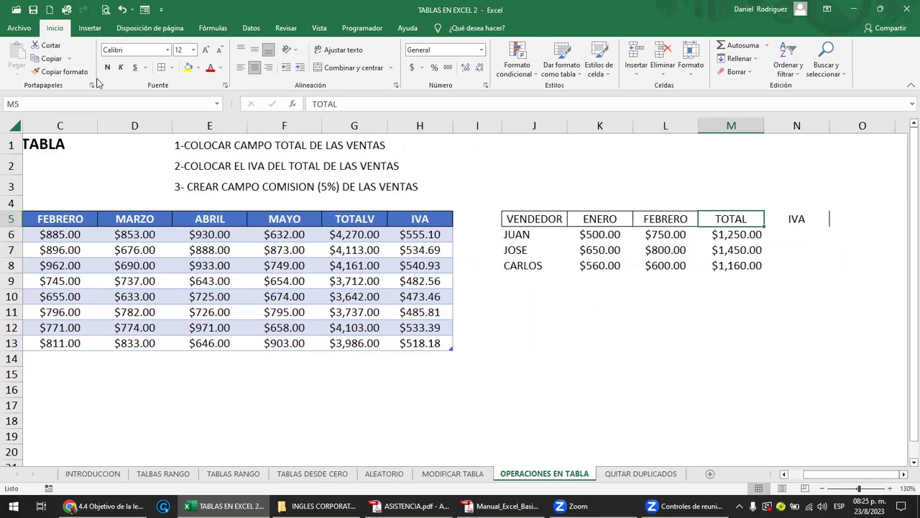
left_click(60, 71)
left_click(791, 219)
Enter =M6*13% under IVA and fill it down, giving $162.50, $188.50 and $150.80
left_click(794, 237)
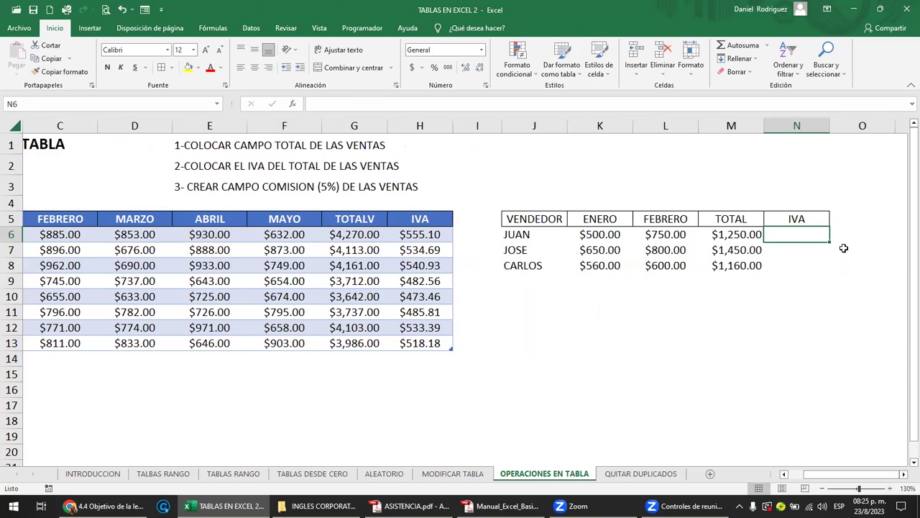
type("=")
left_click(737, 236)
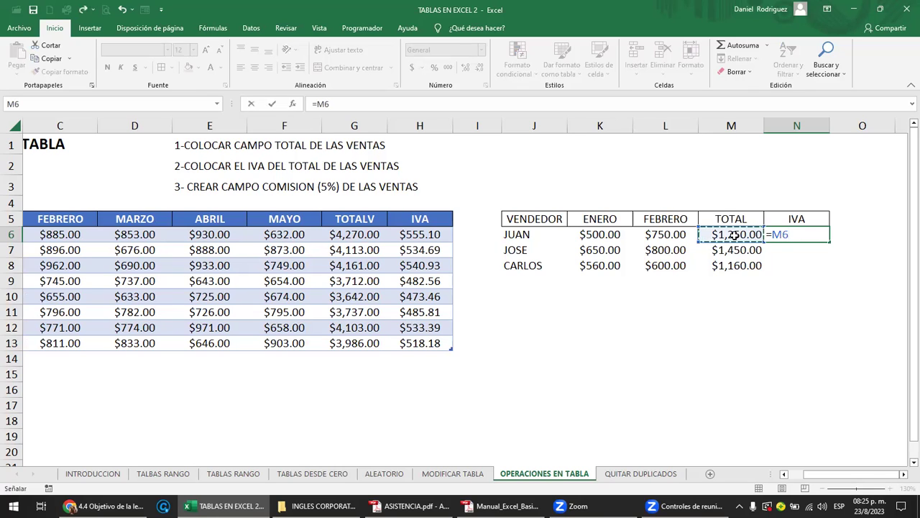
type("*1")
type("3%")
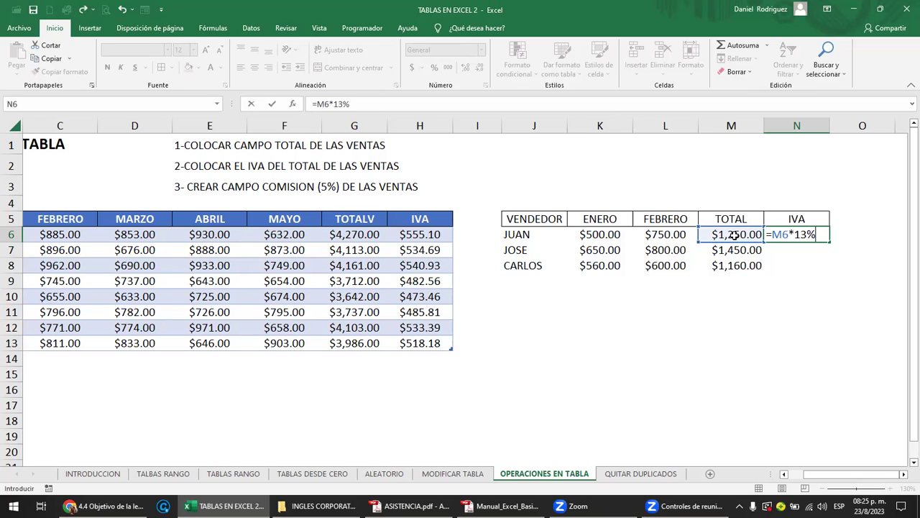
key("Return")
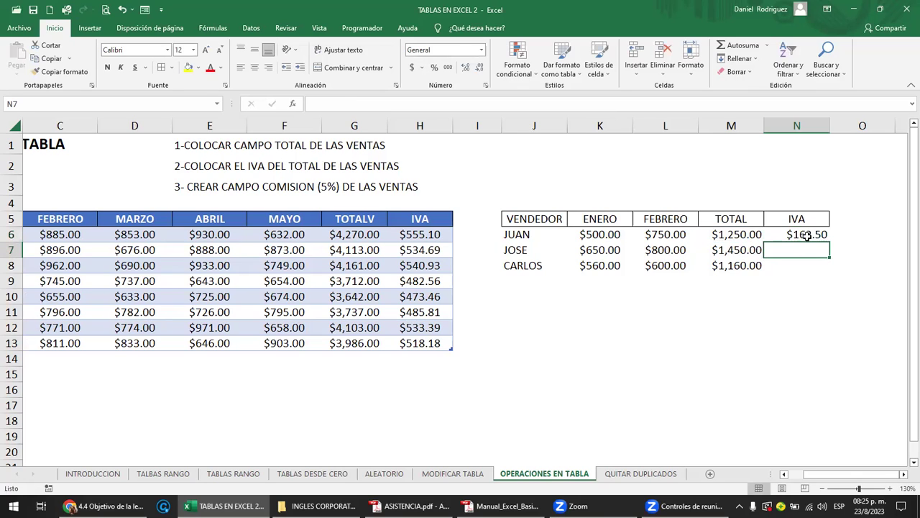
left_click(805, 236)
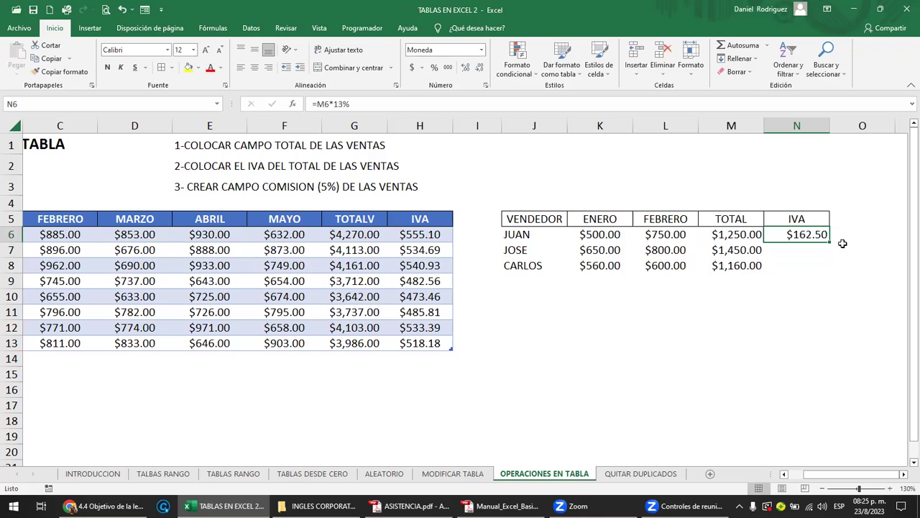
double_click(831, 243)
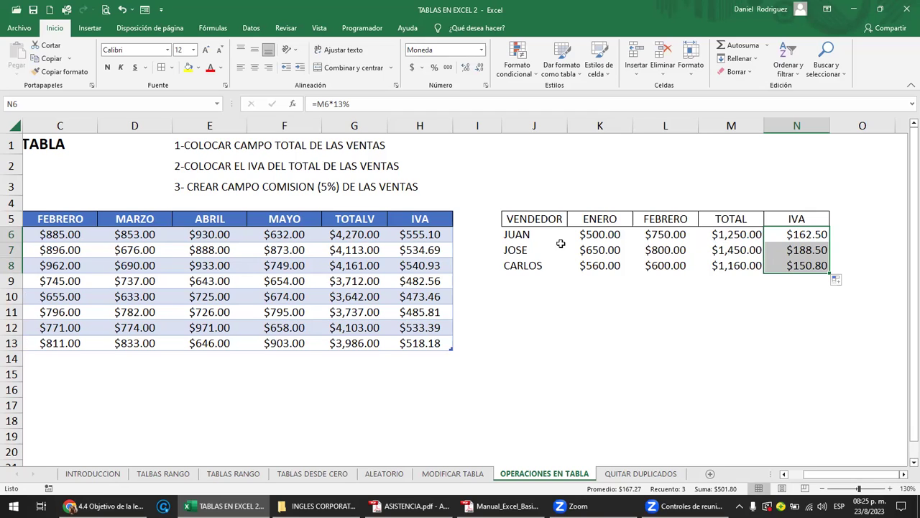
left_click(760, 291)
left_click(797, 233)
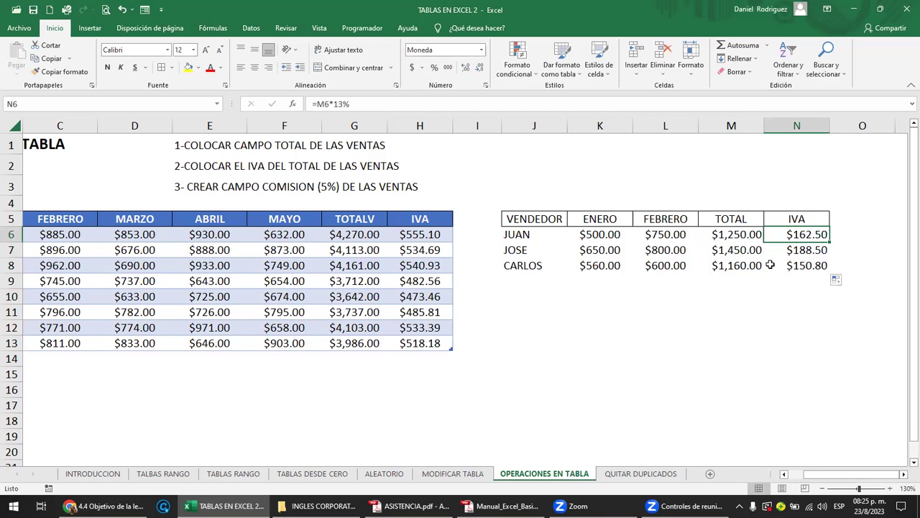
Save the workbook
left_click(489, 322)
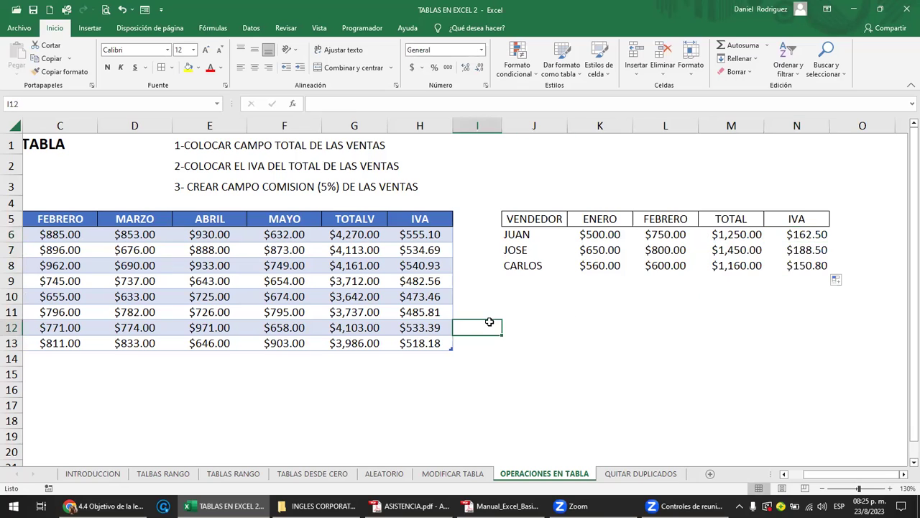
left_click(466, 220)
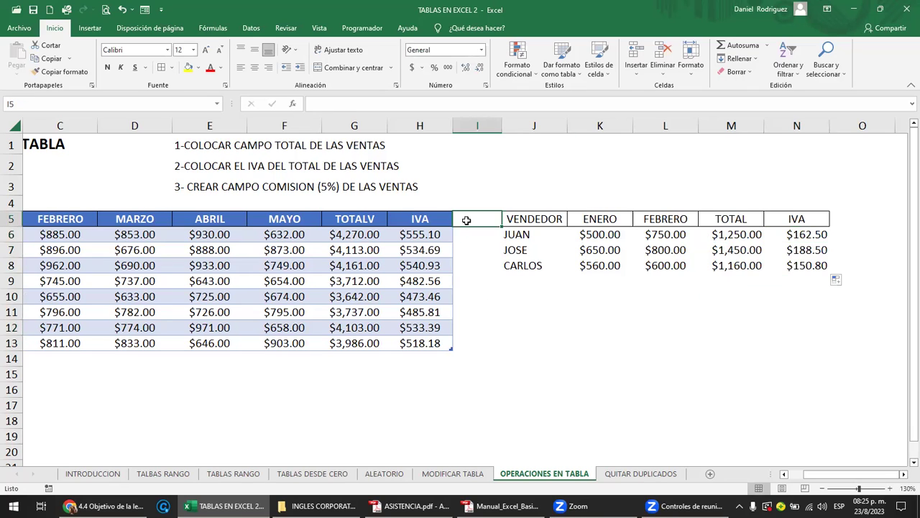
key("Left")
key("Left")
key("Home")
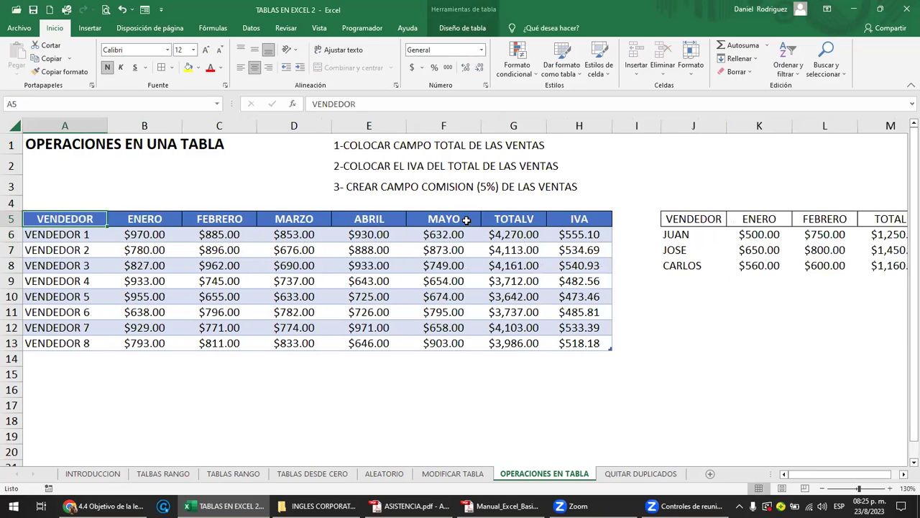
left_click(33, 11)
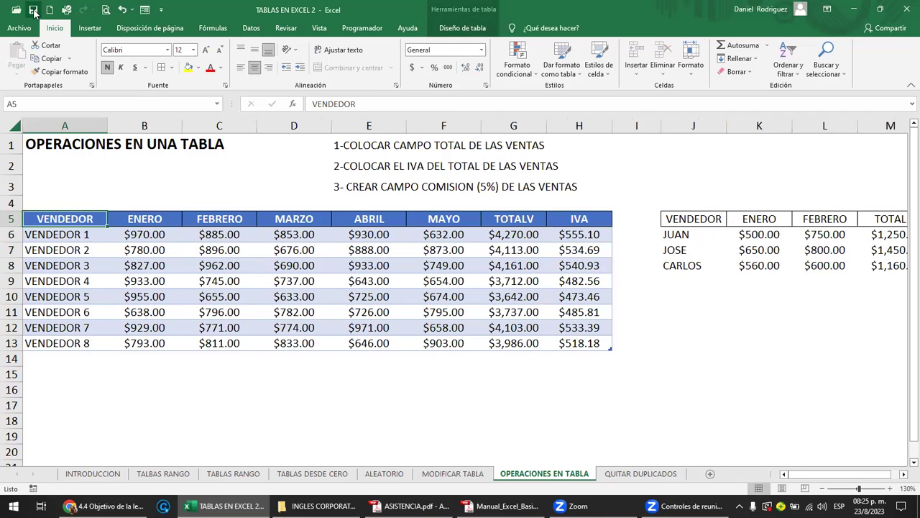
Insert a blank column at I to shift the seller table right, then select I5
left_click(634, 232)
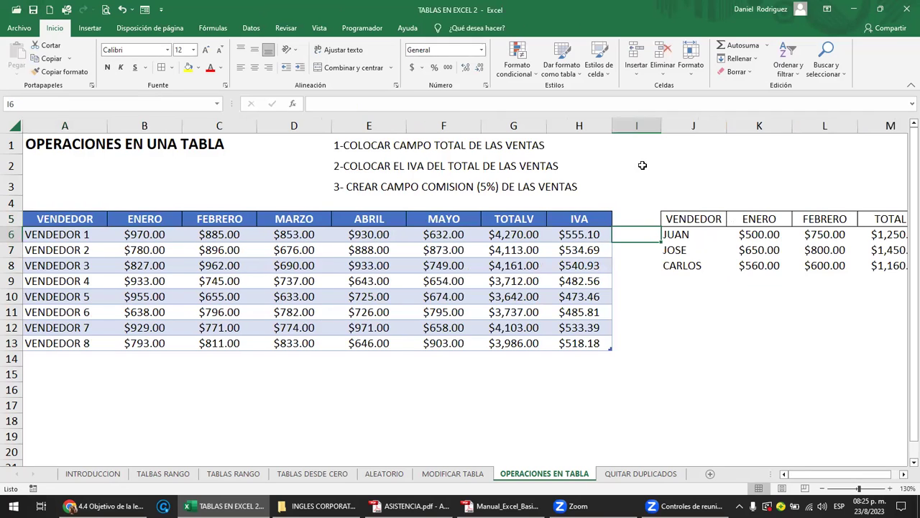
right_click(638, 126)
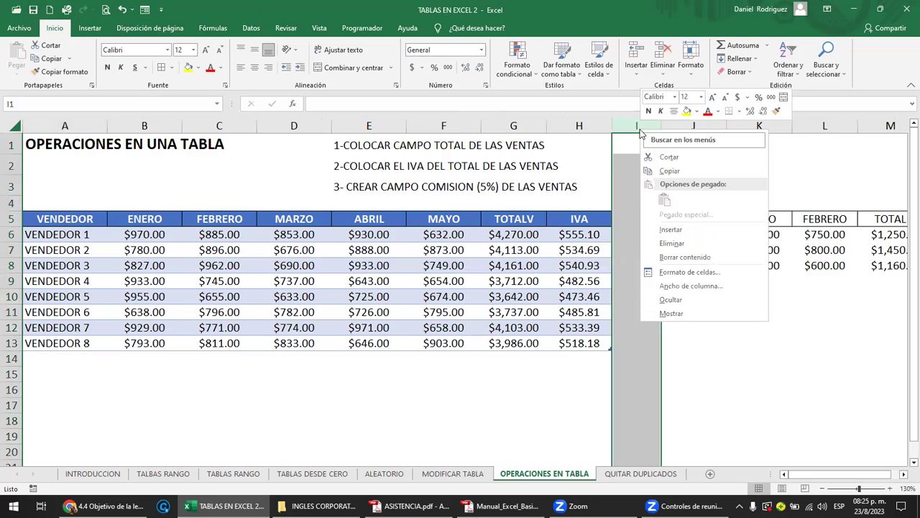
left_click(685, 230)
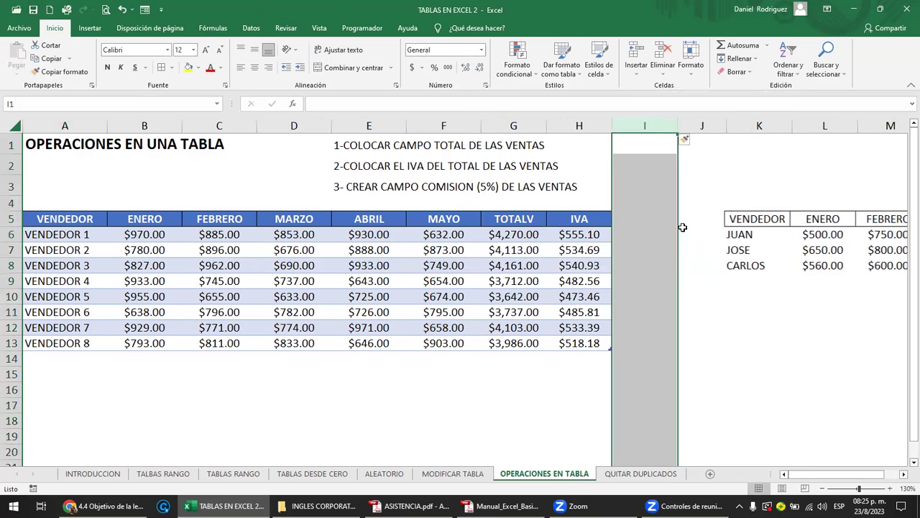
left_click(646, 221)
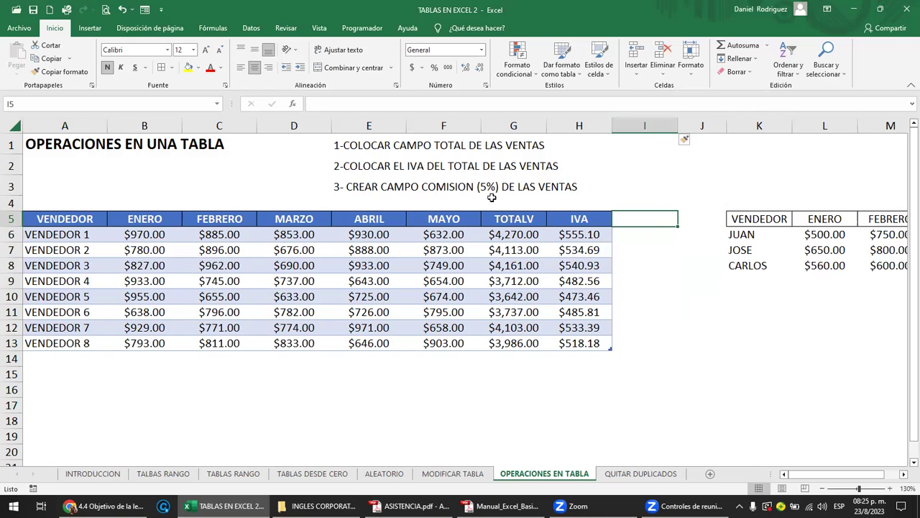
left_click(514, 235)
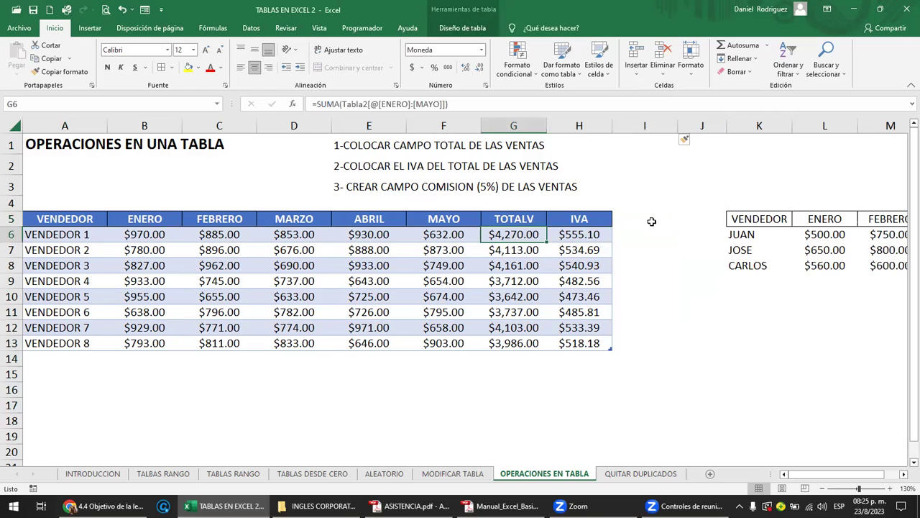
left_click(651, 221)
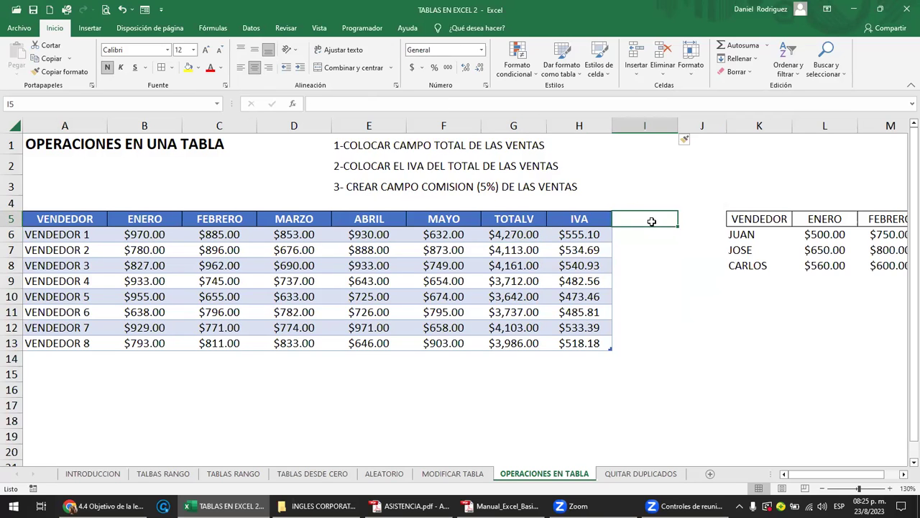
Add a COMISION header in I5 as a new sales-table column
type("COMICION")
key("BackSpace")
key("BackSpace")
key("BackSpace")
key("BackSpace")
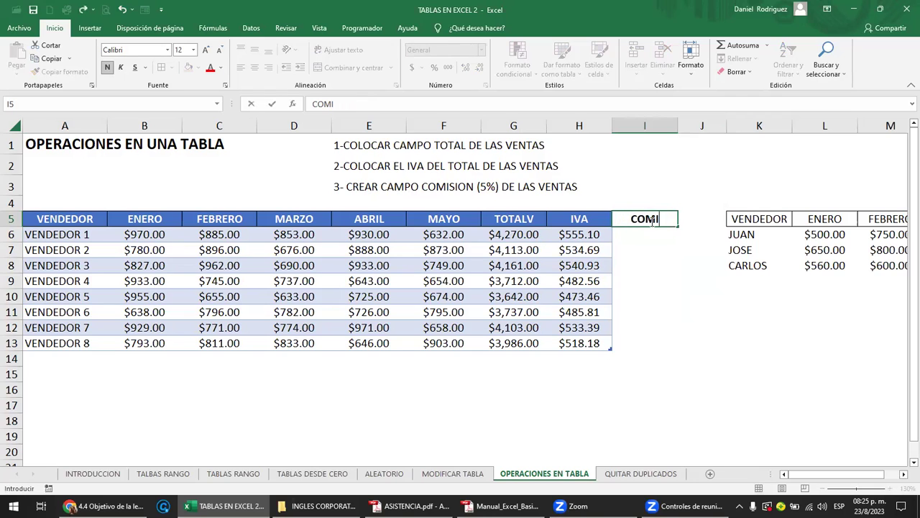
type("SION")
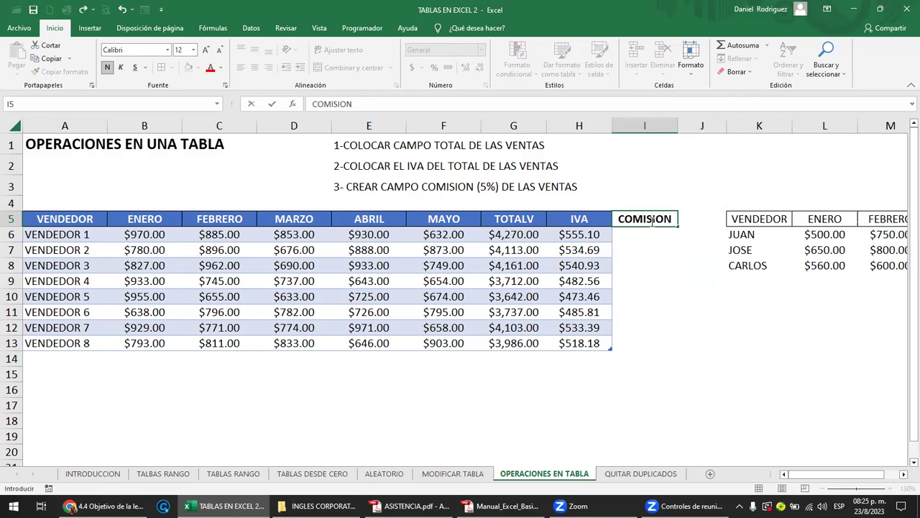
key("Return")
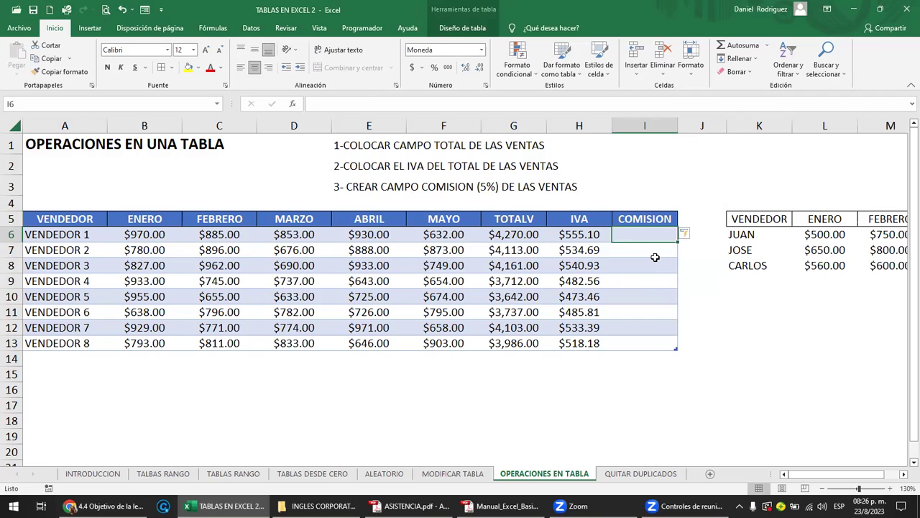
type("=")
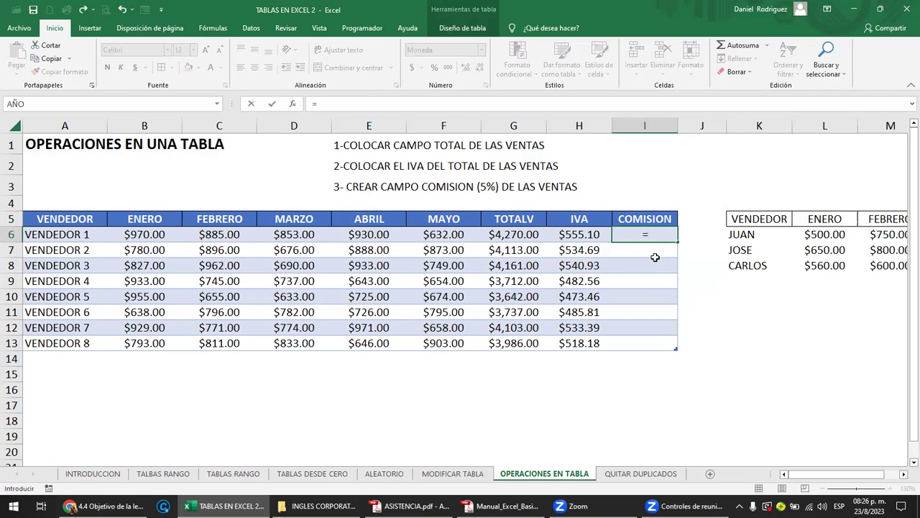
left_click(520, 234)
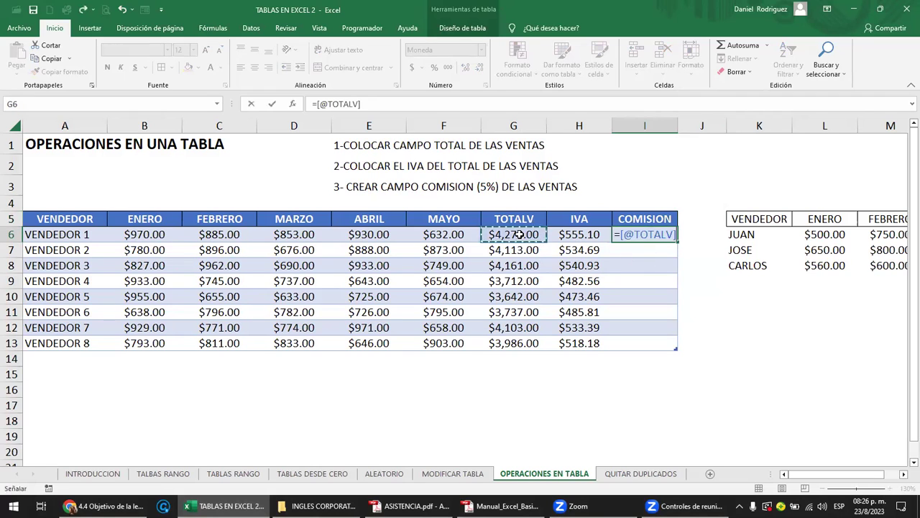
type("*5%")
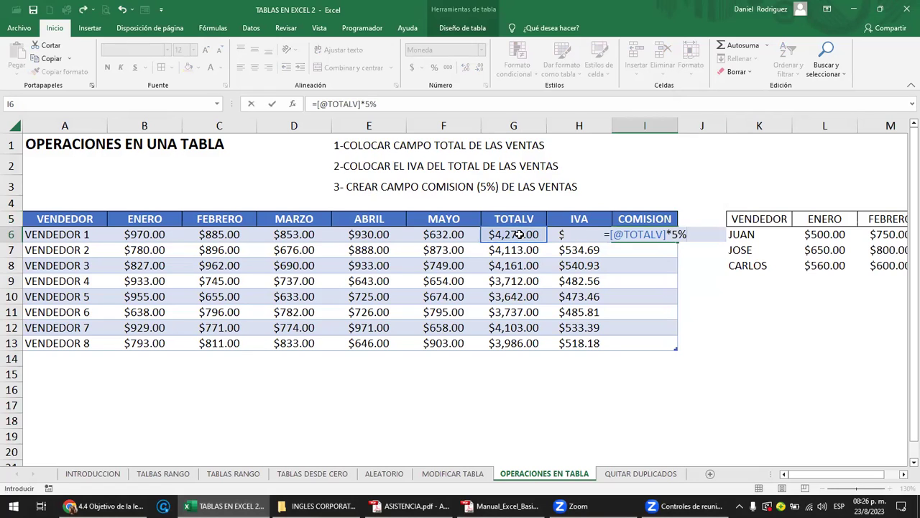
key("Return")
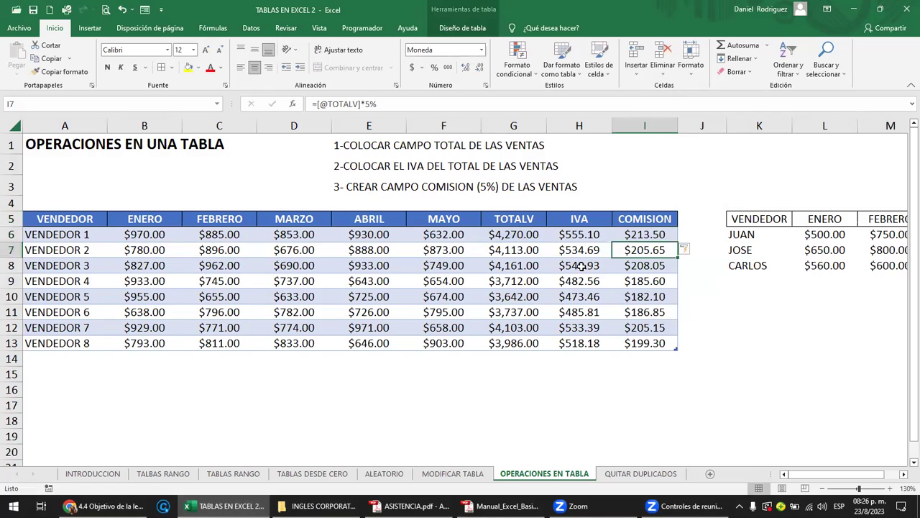
left_click(693, 214)
Add a COMISION header to the seller table, formatted like the IVA header
key("Right")
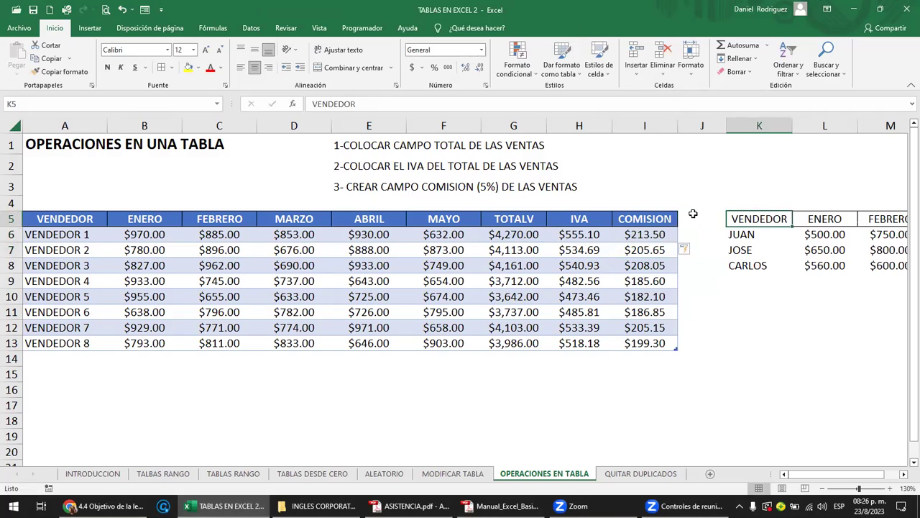
key("Right")
key("Right")
key("Right")
key("Right")
key("Right")
key("Right")
key("Right")
left_click(692, 213)
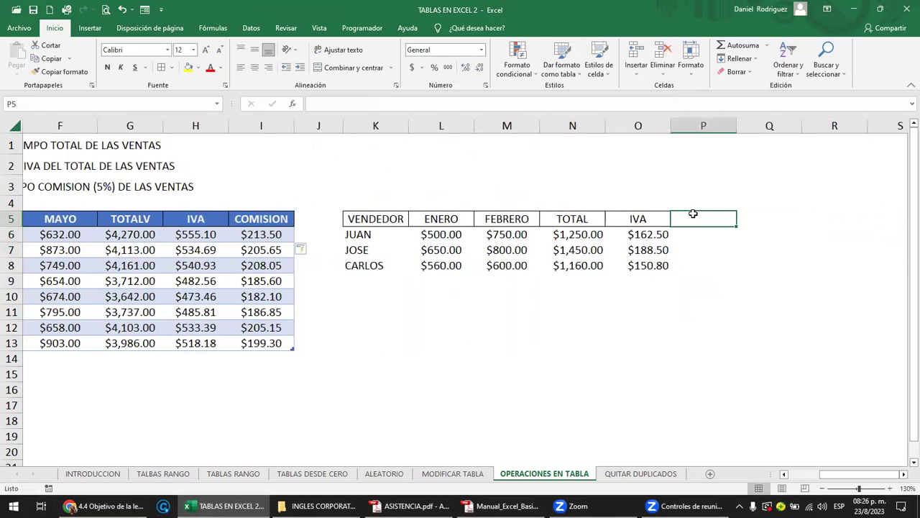
type("COMISION")
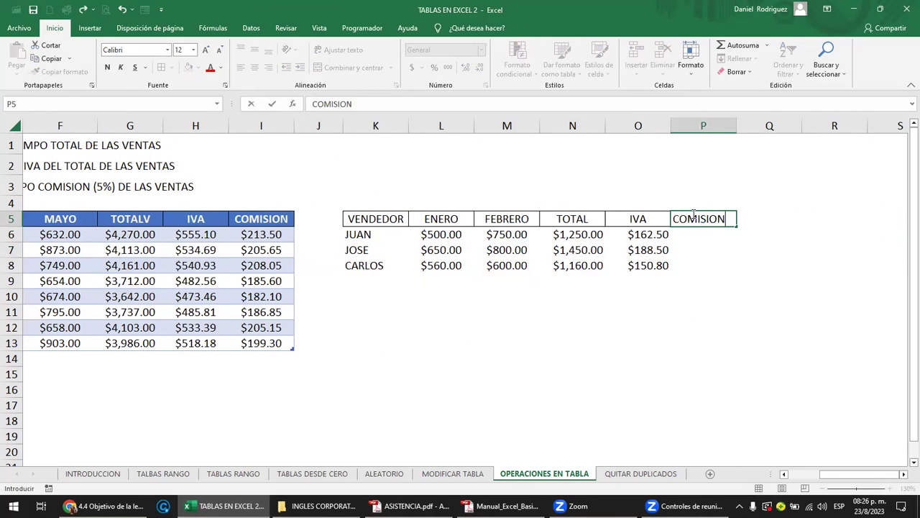
key("Return")
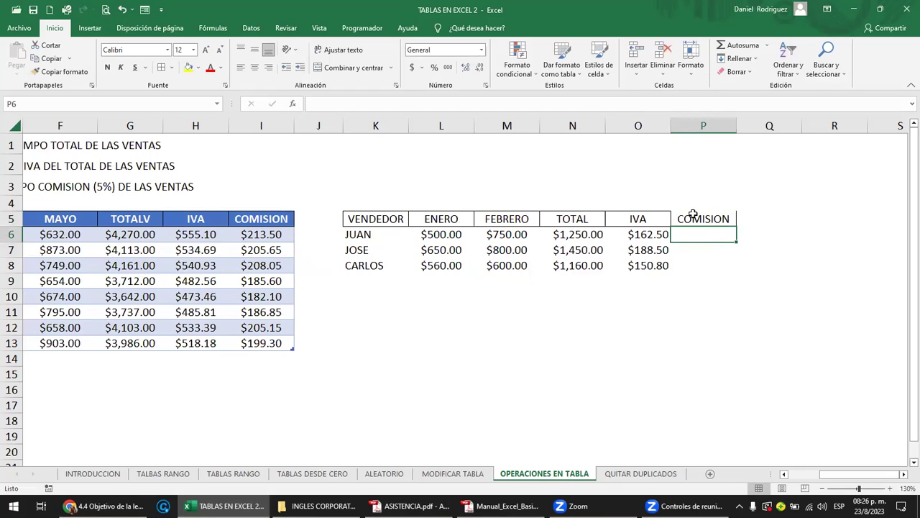
left_click(644, 219)
left_click(63, 72)
left_click(714, 219)
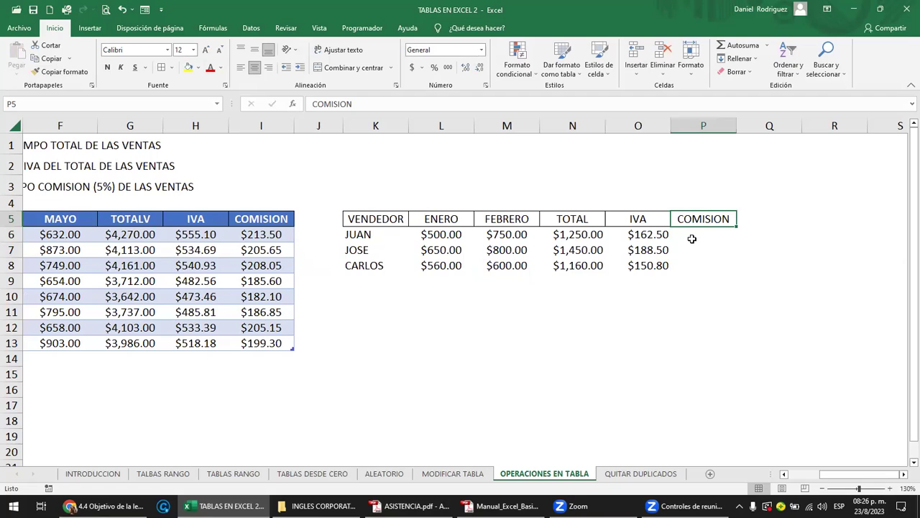
Enter the 5% commission formula =N6*5% in the first commission cell
left_click(692, 239)
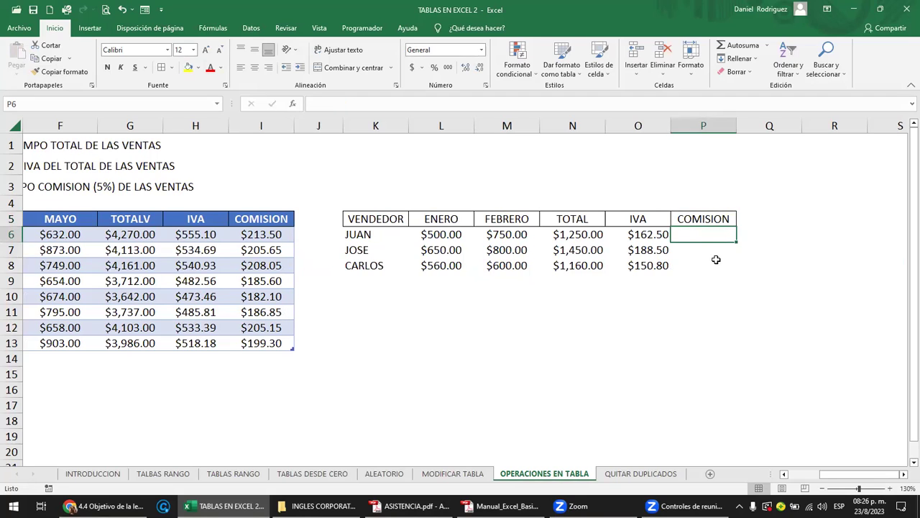
type("=")
key("Left")
key("Left")
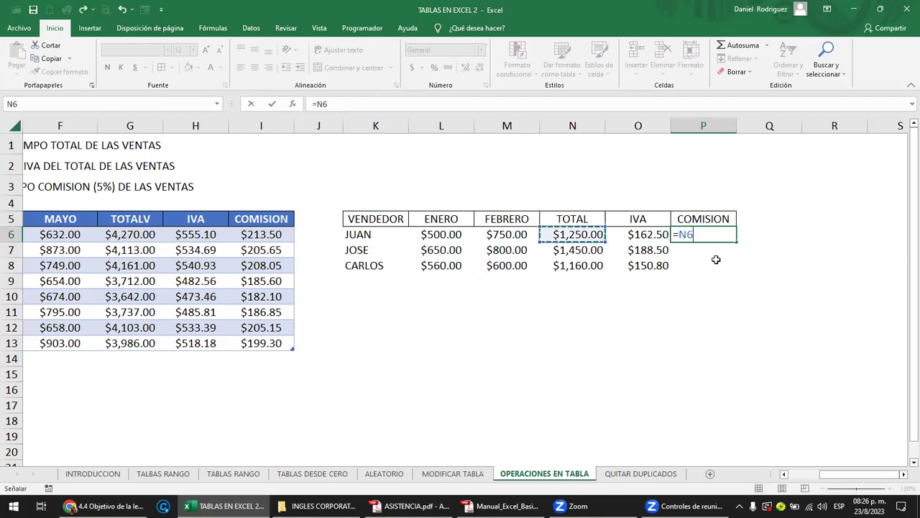
type("*%")
key("Return")
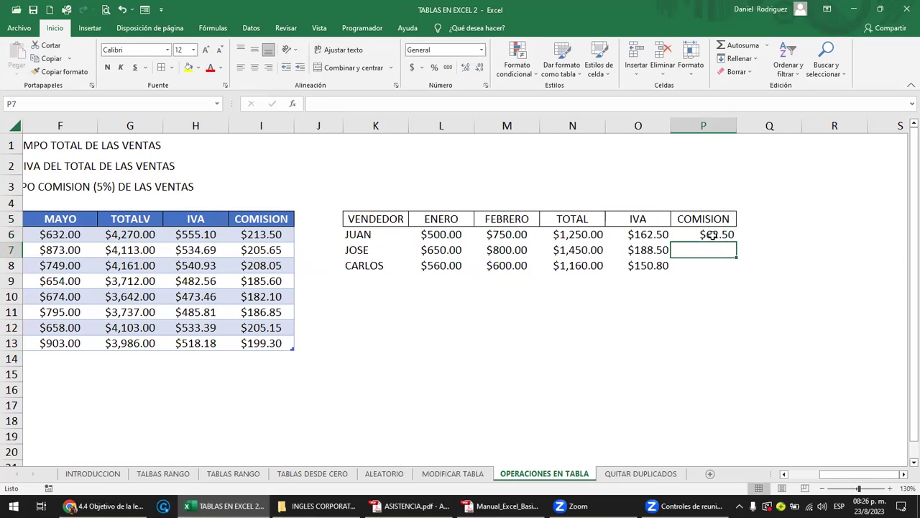
Copy the commission formula down to all sellers: $62.50, $72.50 and $58.00
left_click(712, 235)
left_click(355, 232)
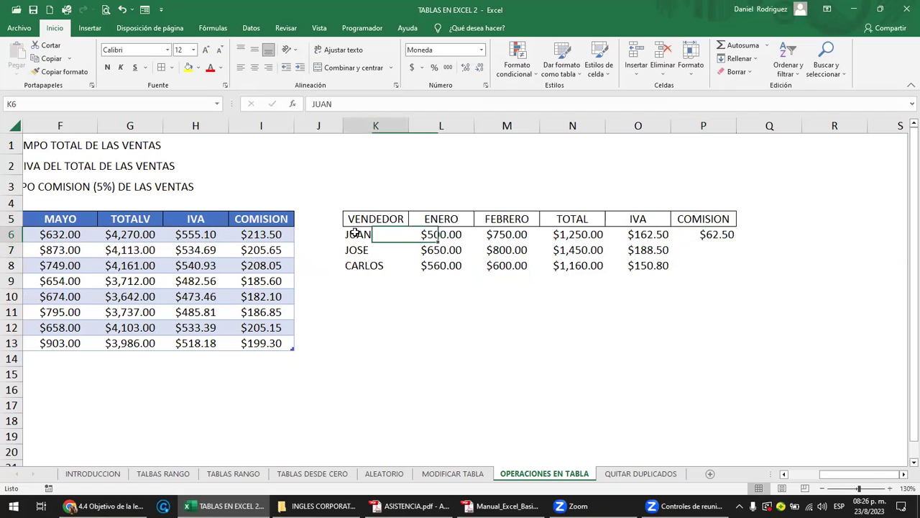
left_click(712, 236)
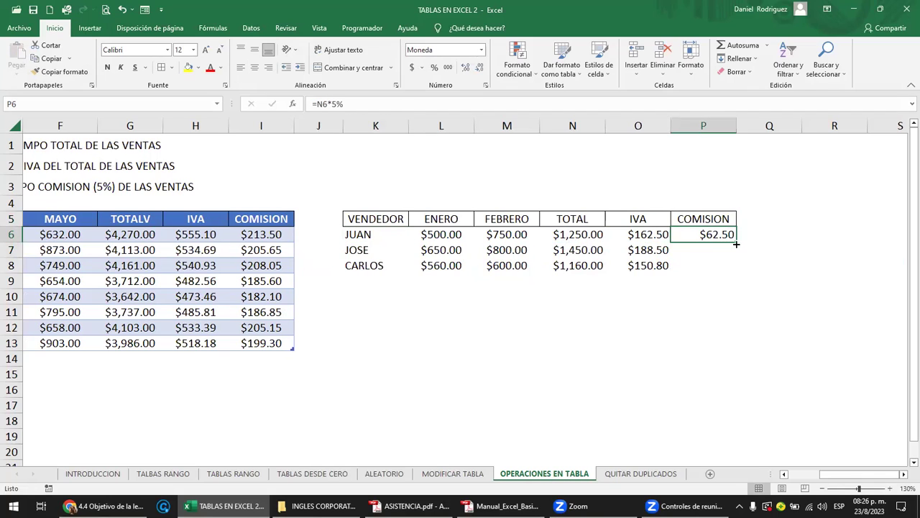
double_click(735, 243)
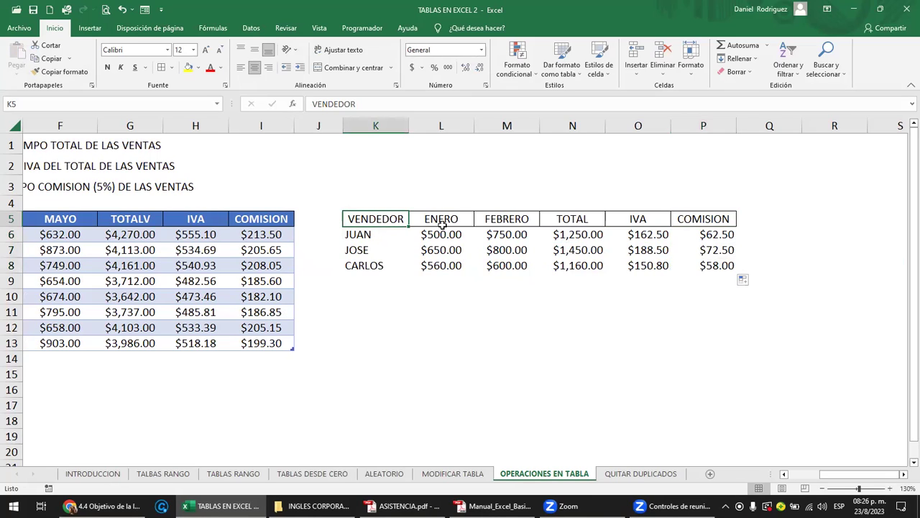
key("Left")
key("Left")
key("Left")
key("Left")
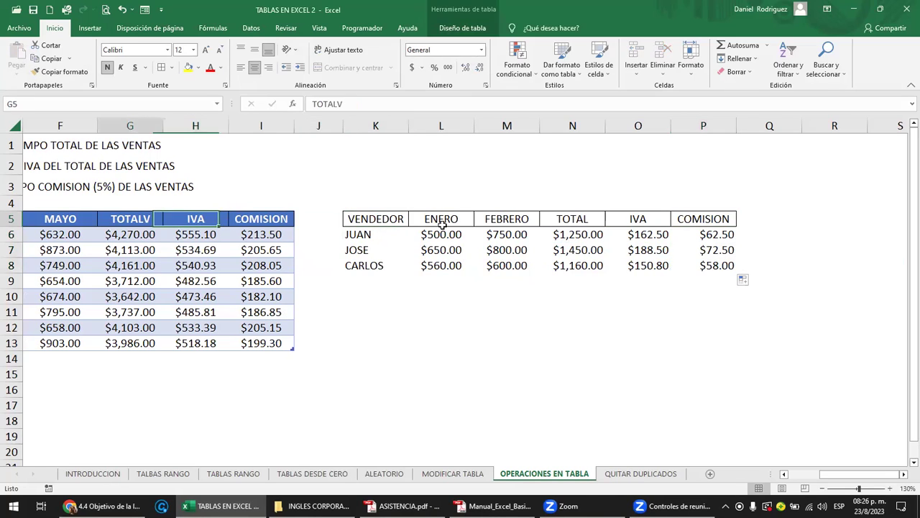
key("Left")
key("Right")
key("Right")
key("Right")
key("Right")
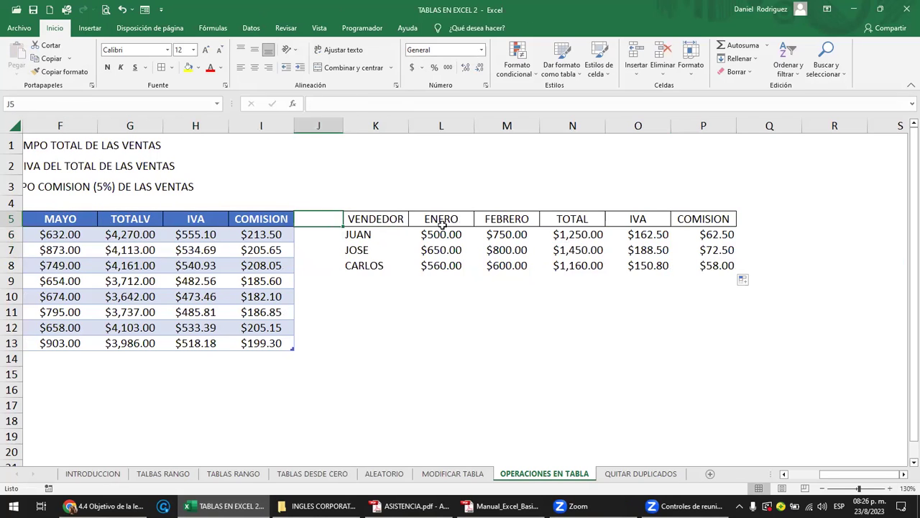
key("Right")
key("Down")
key("Down")
key("Down")
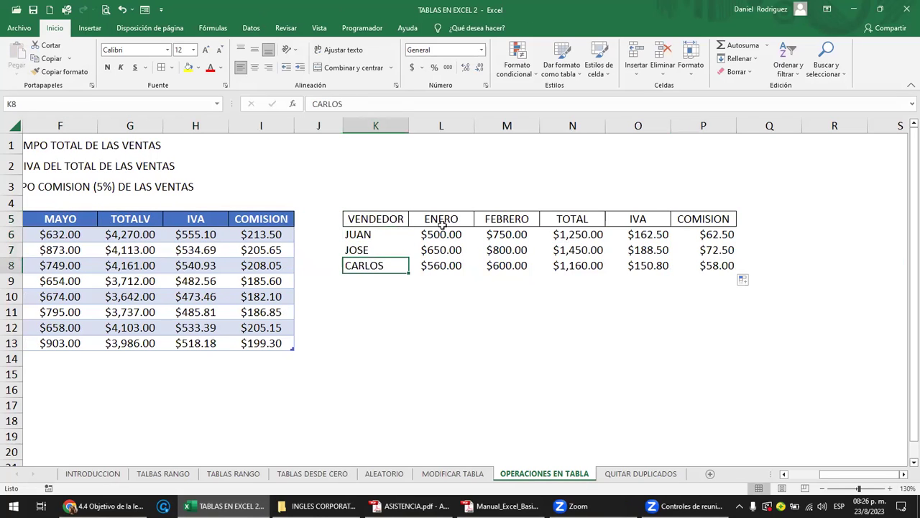
Add a fourth seller's name with 500 in ENERO and 600 in FEBRERO
left_click(657, 264)
left_click(369, 282)
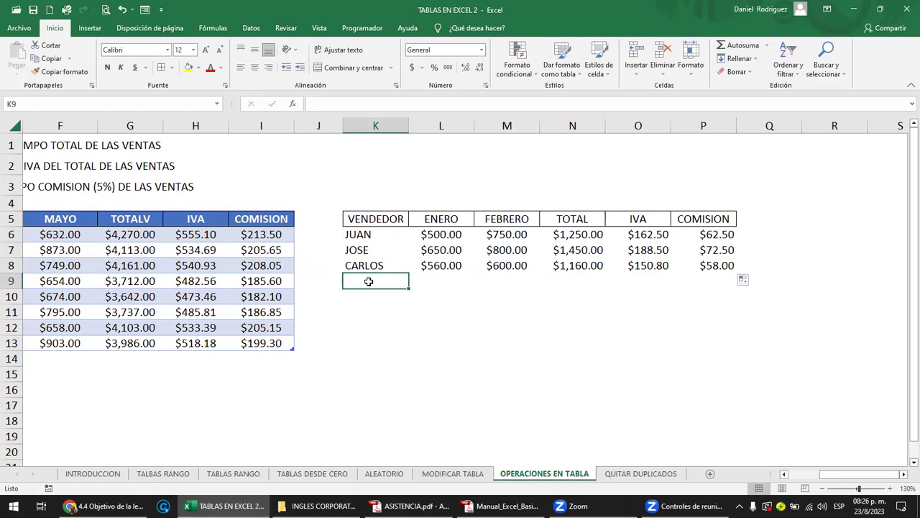
type("J")
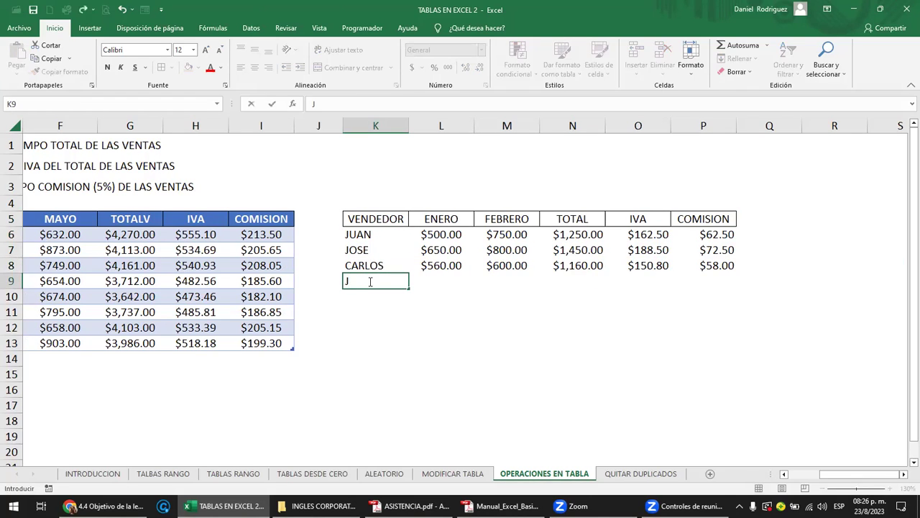
type("RINA")
key("Tab")
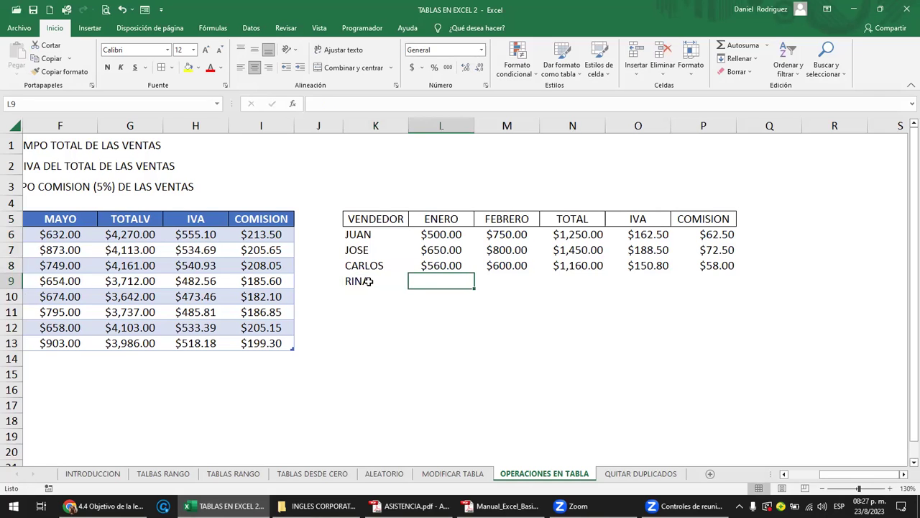
type("500")
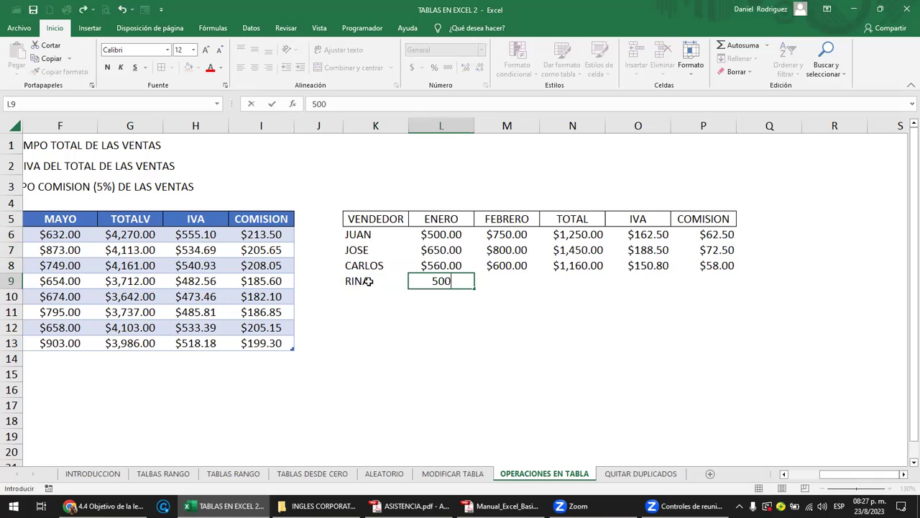
key("Tab")
type("600")
key("Tab")
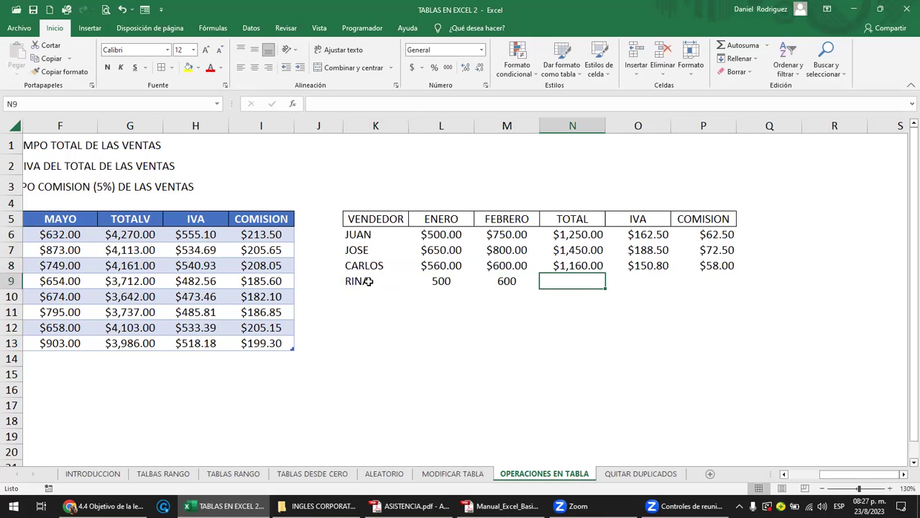
Copy TOTAL, IVA and COMISION formulas into the new row, giving $1,100.00 and $143.00
key("Up")
key("Down")
key("Right")
key("Up")
key("Left")
key("shift+Right")
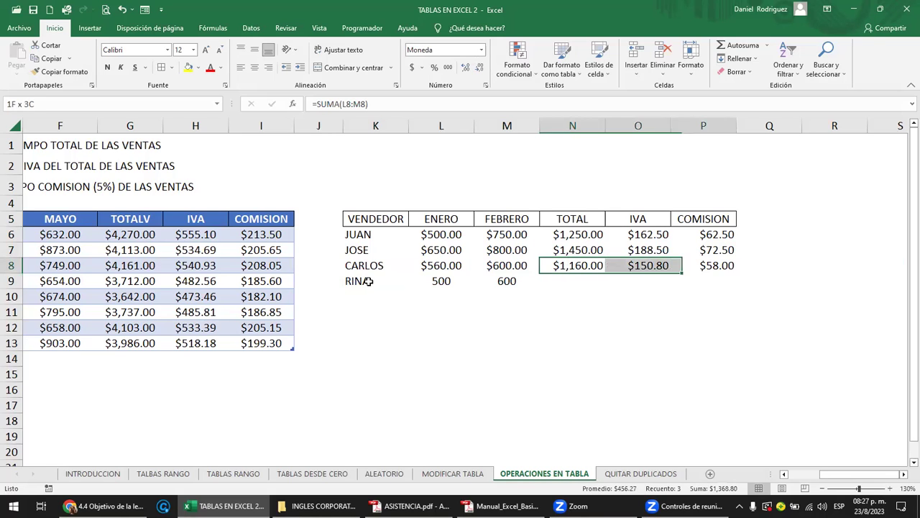
key("shift+Right")
key("ctrl+c")
key("Down")
key("shift+Right")
key("shift+Right")
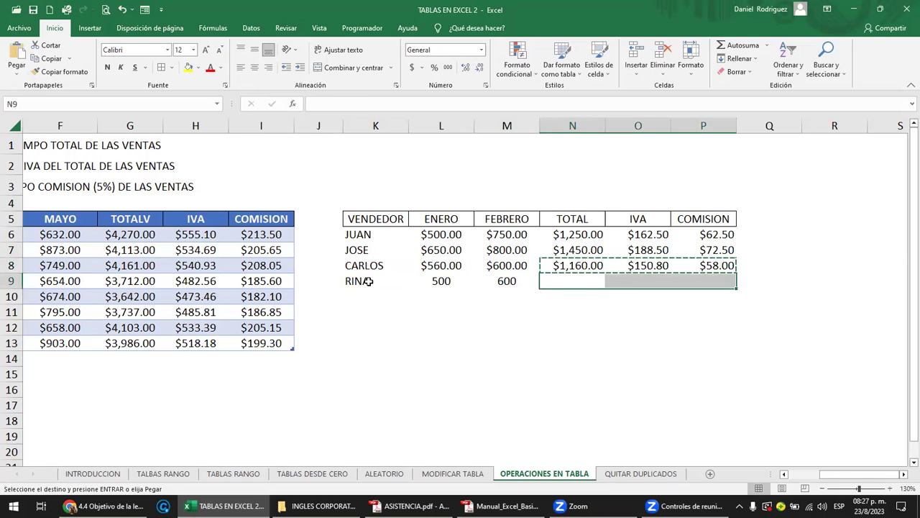
key("Return")
left_click(438, 315)
key("Left")
key("Left")
Add VENDEDOR 9 as a new row of the sales table
key("Left")
key("Left")
key("Left")
key("Left")
key("Left")
key("Left")
key("Left")
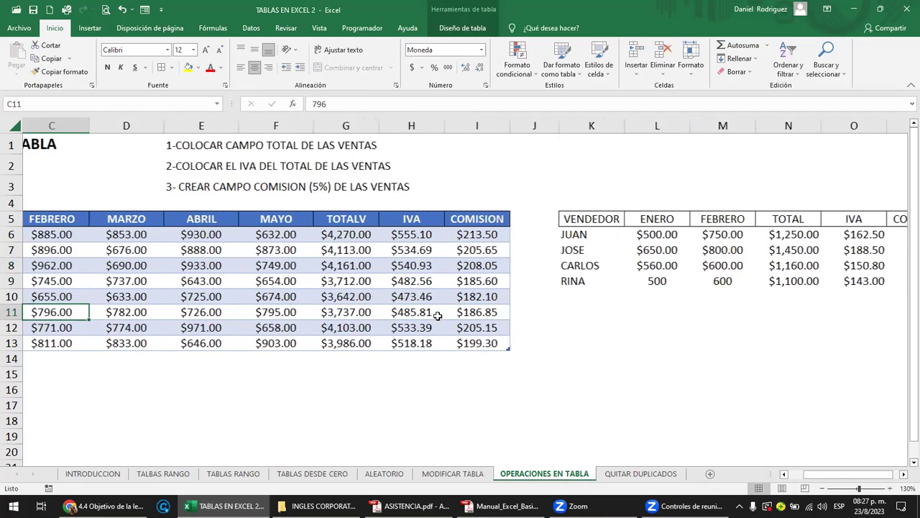
key("Left")
key("Left")
key("Down")
key("Down")
key("Down")
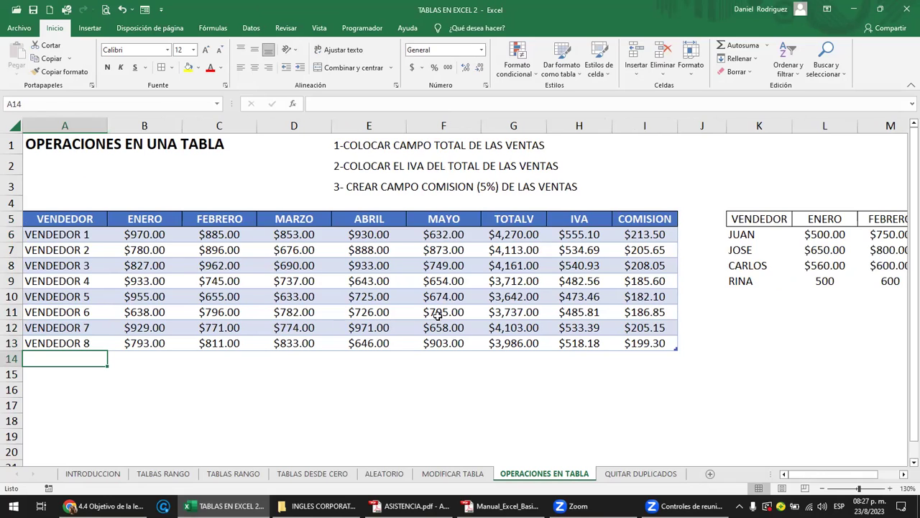
type("VENDEDOR 9")
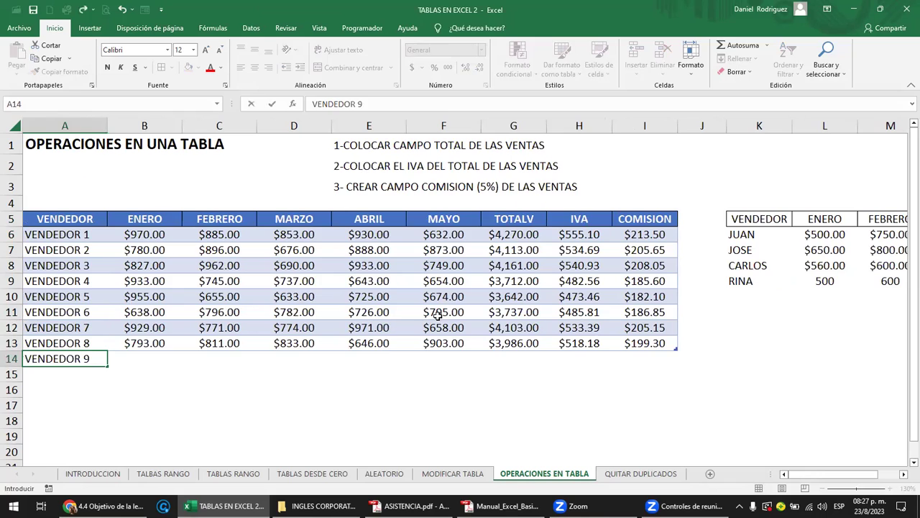
key("Tab")
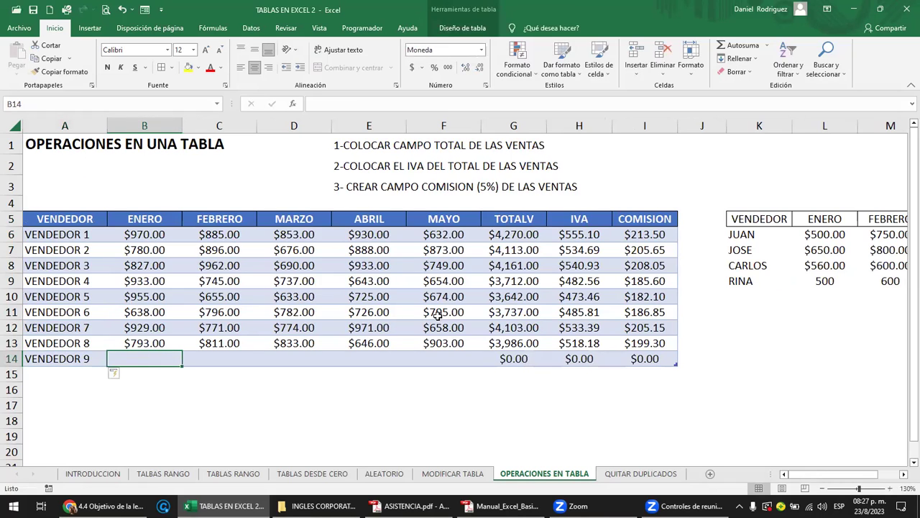
Check VENDEDOR 9's auto-filled TOTALV formula and a vendor's monthly sales sum
left_click_drag(155, 352, 427, 357)
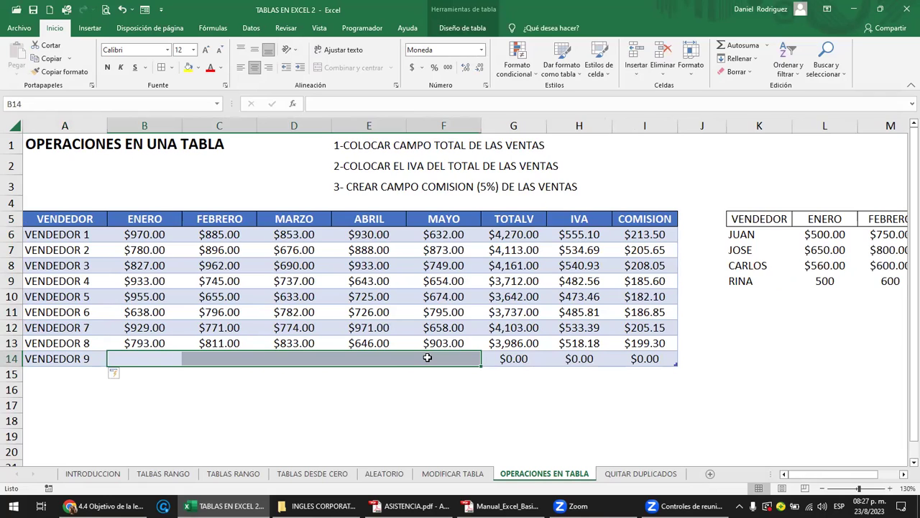
left_click(515, 358)
left_click_drag(516, 357, 633, 358)
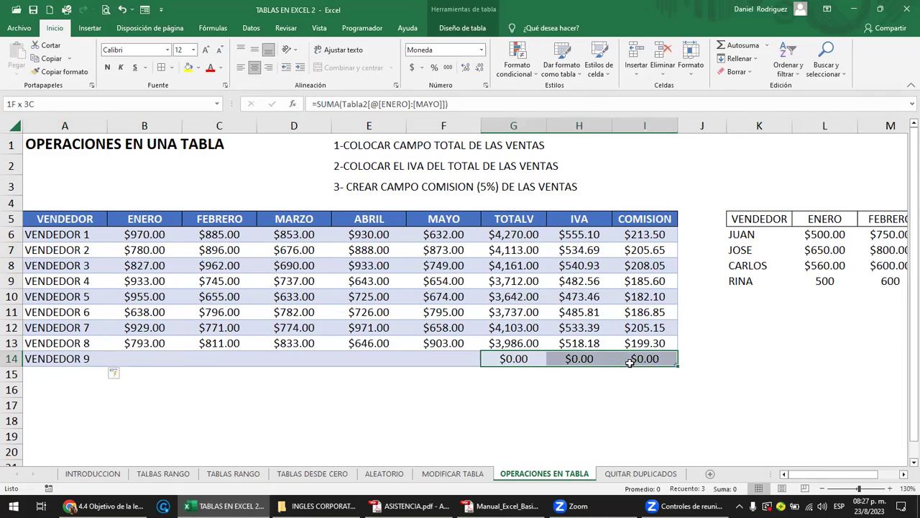
left_click(585, 395)
double_click(530, 364)
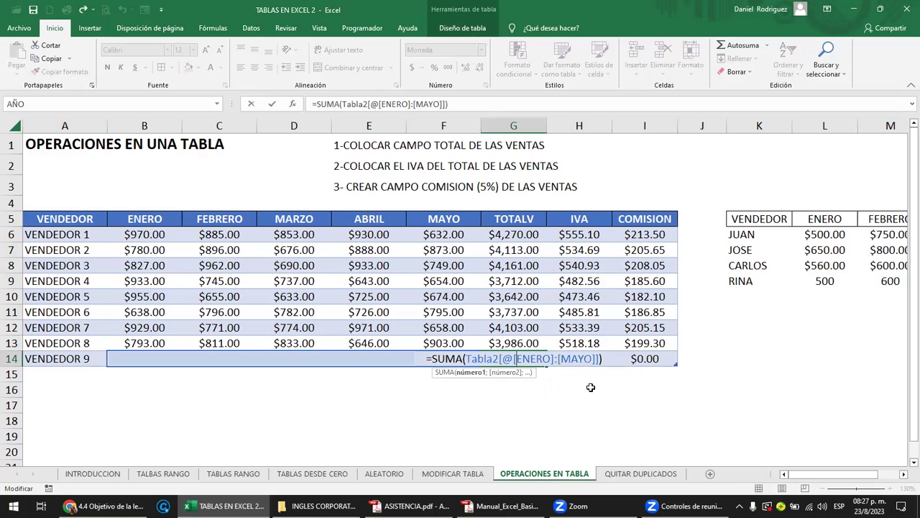
key("Escape")
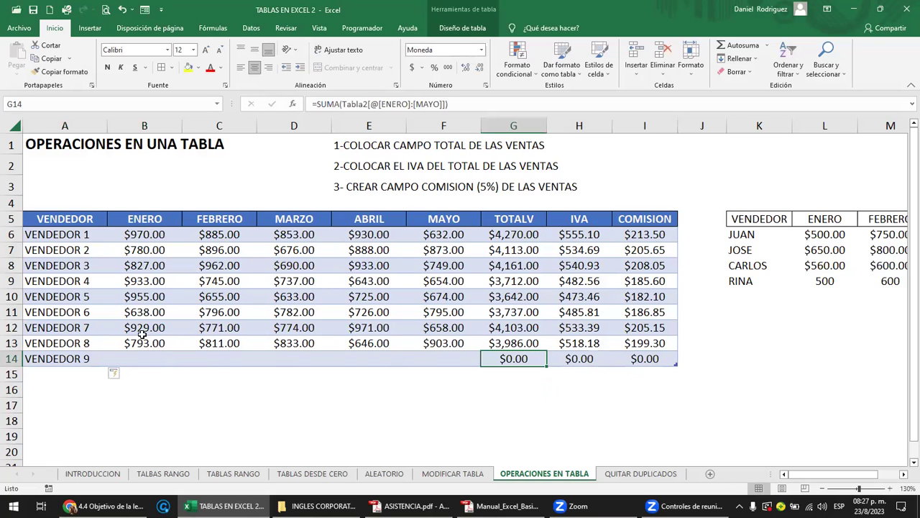
left_click_drag(143, 317, 434, 315)
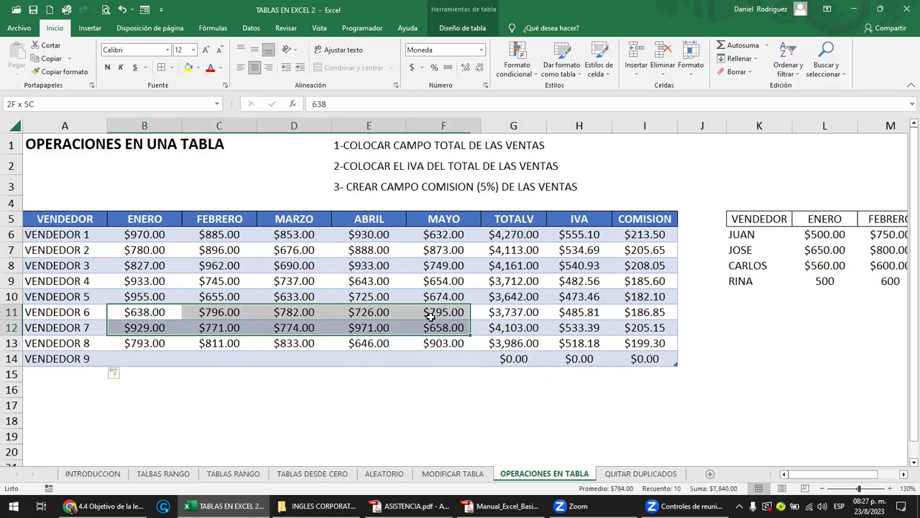
Enter VENDEDOR 9's monthly sales of 550, 625, 600, 758 and 720
left_click(144, 359)
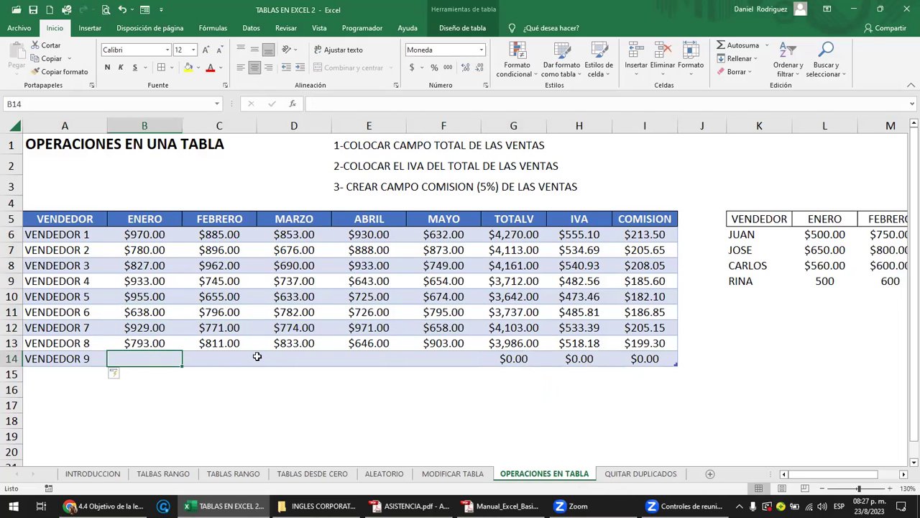
type("550")
key("Tab")
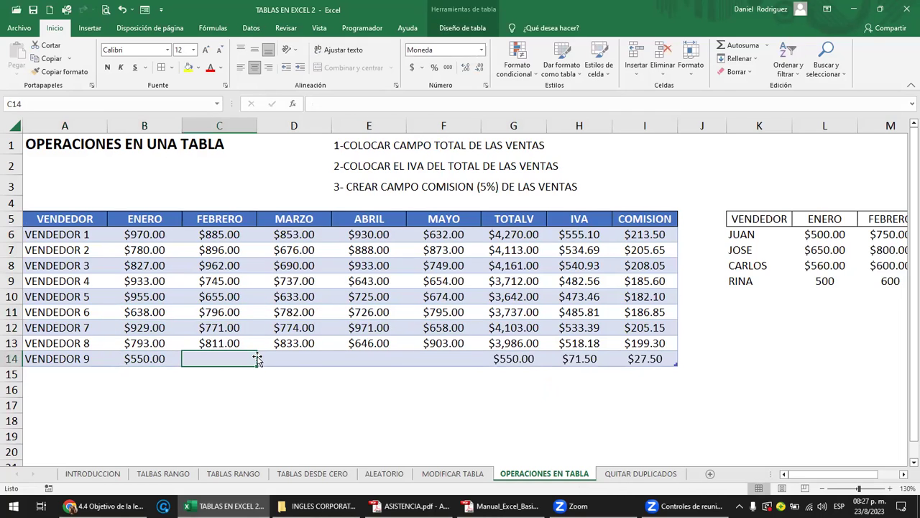
type("625")
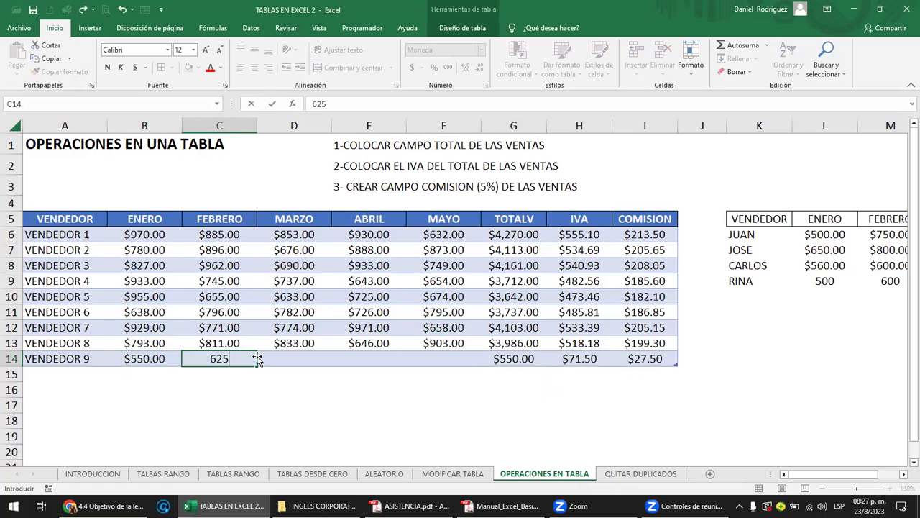
key("Tab")
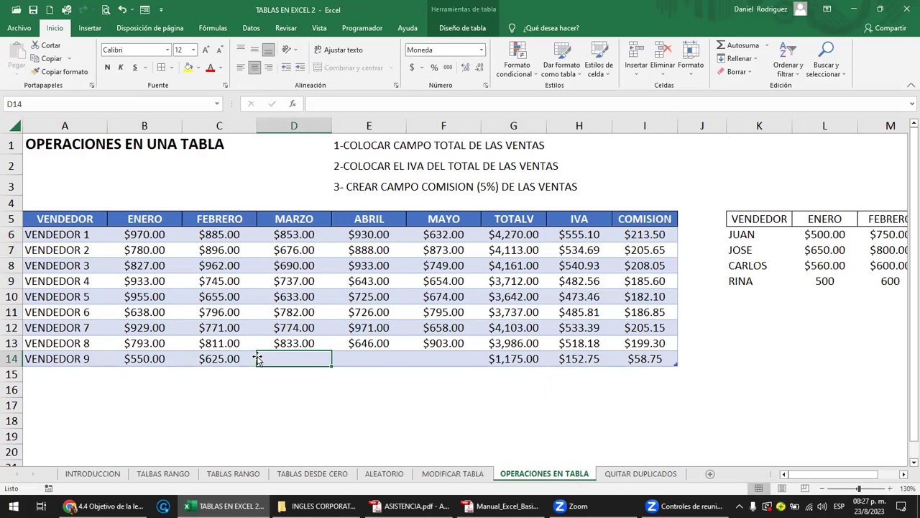
type("600")
key("Tab")
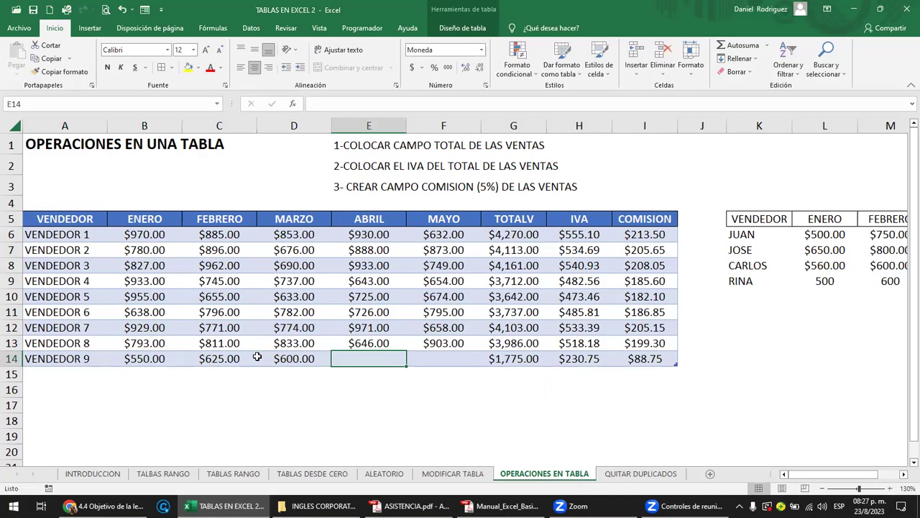
type("758")
key("Tab")
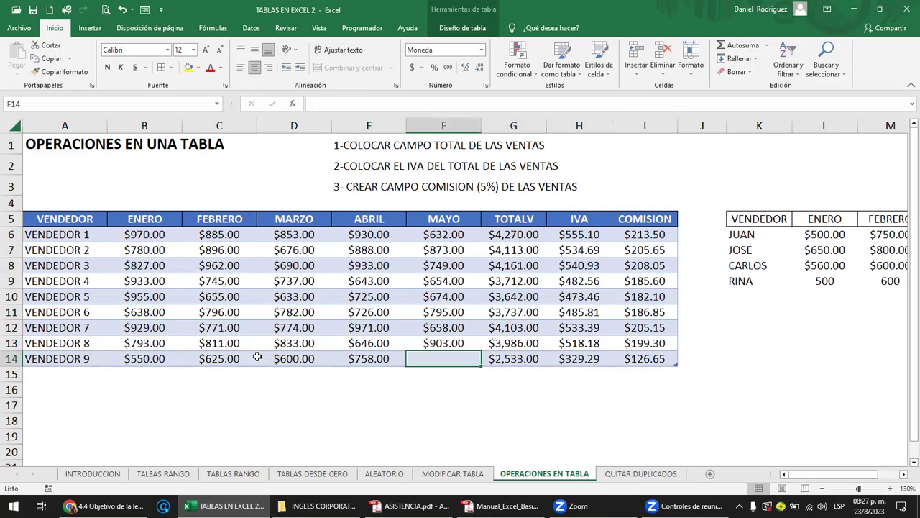
type("720")
key("Tab")
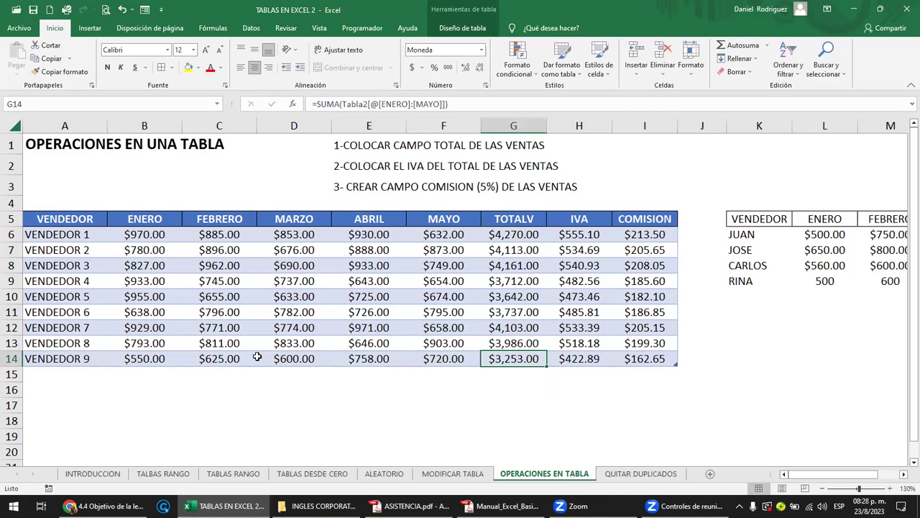
left_click(750, 295)
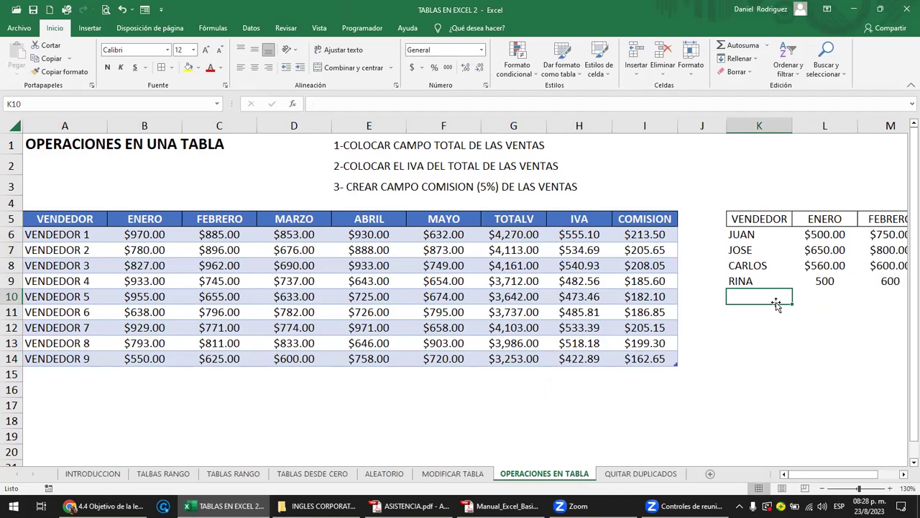
left_click(781, 198)
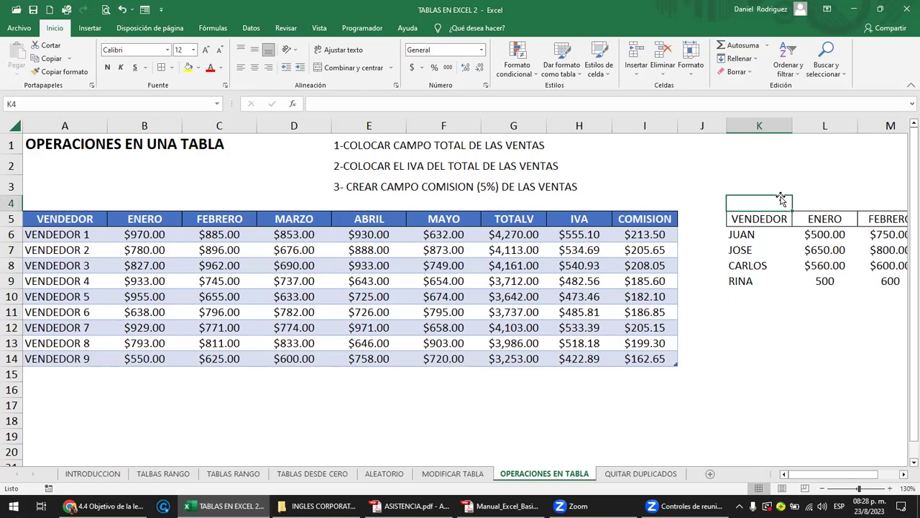
scroll(781, 198, "down", 3)
scroll(782, 196, "up", 1)
left_click(579, 196)
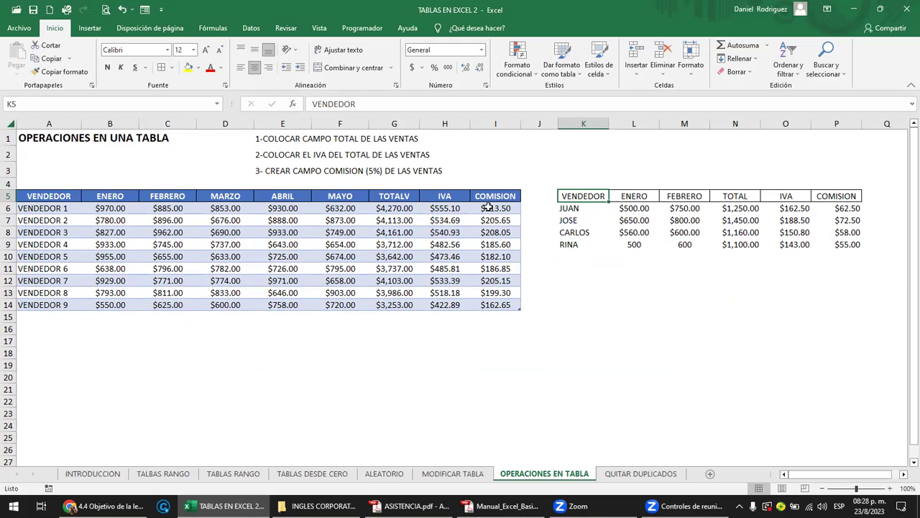
left_click(496, 197)
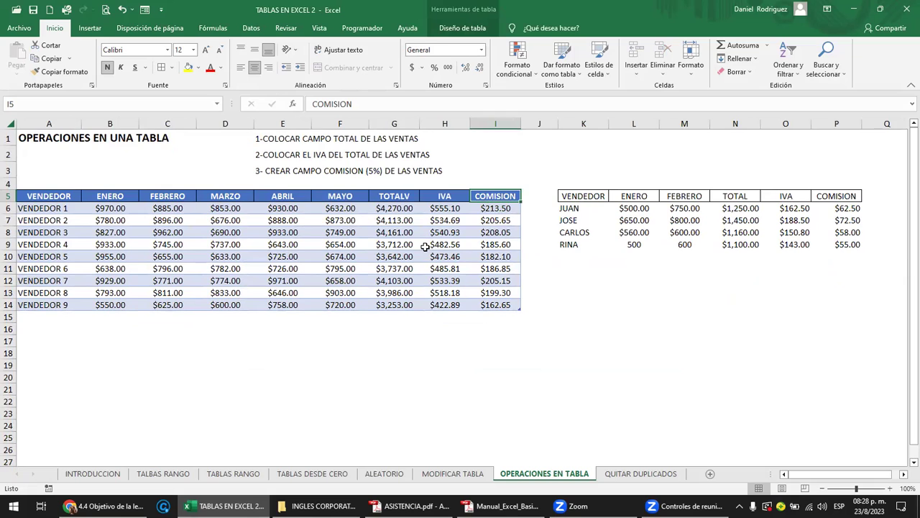
left_click(51, 186)
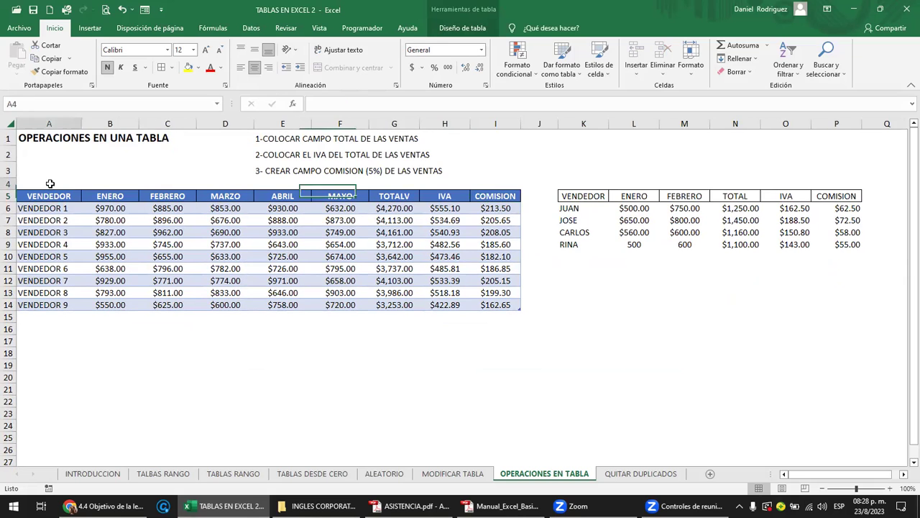
left_click(589, 183)
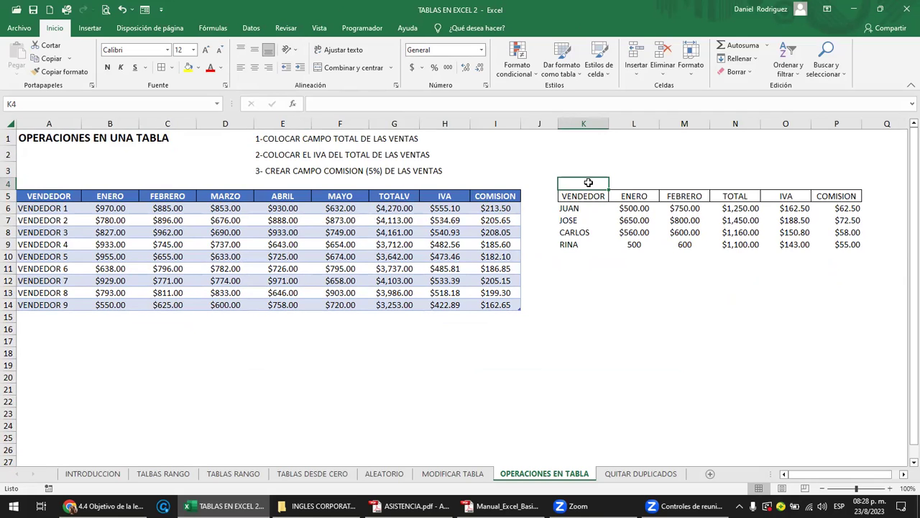
left_click(584, 266)
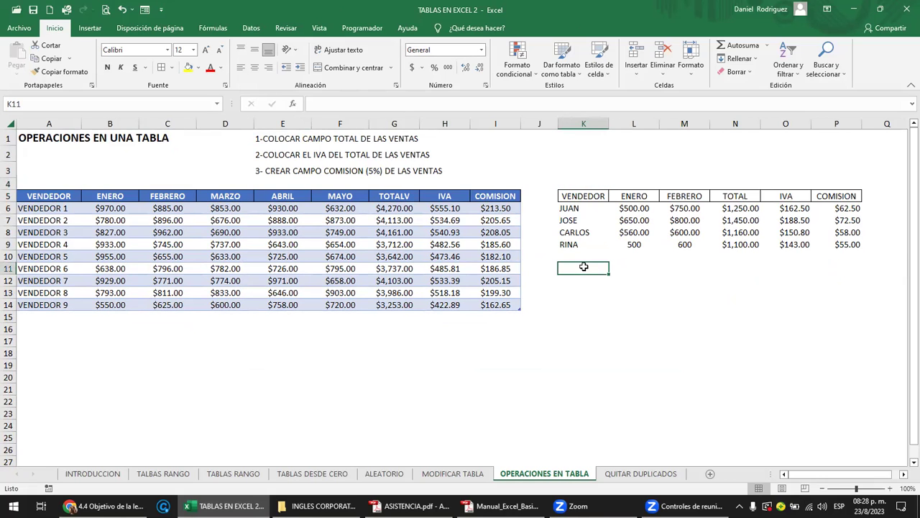
key("Left")
key("Left")
key("Left")
key("Left")
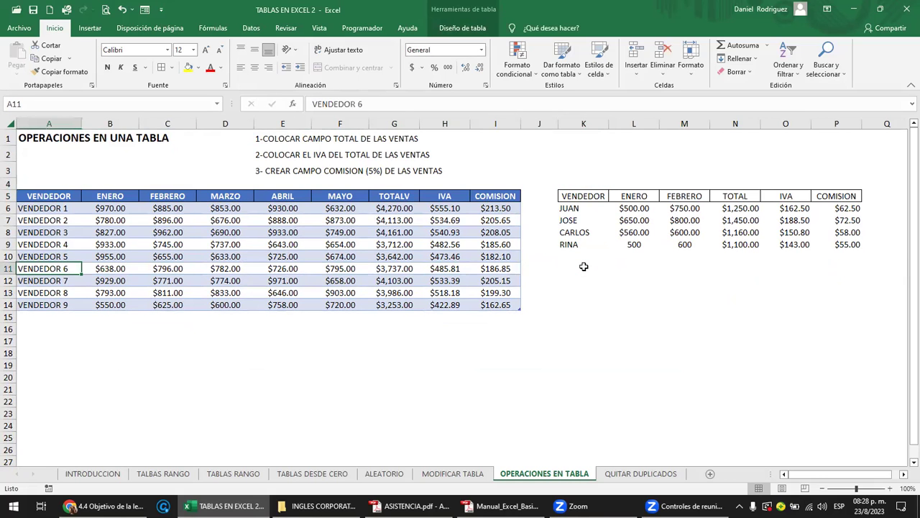
scroll(584, 266, "up", 1)
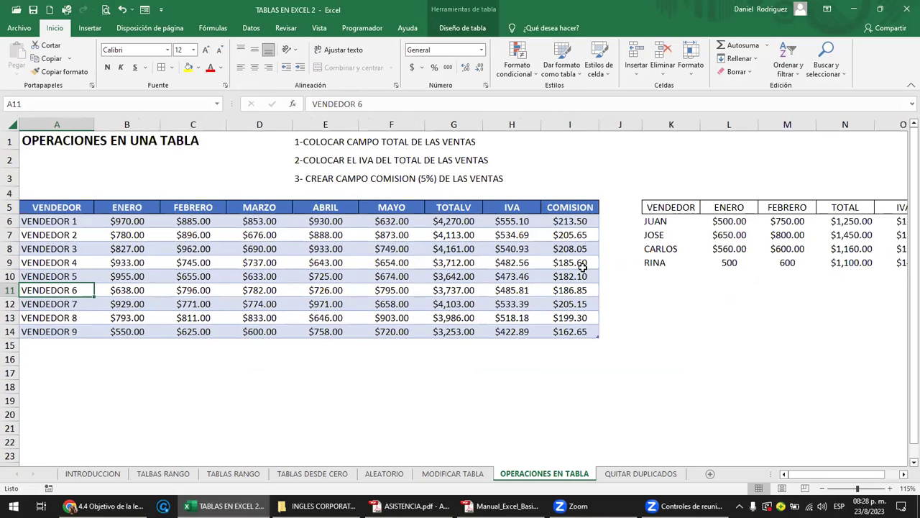
left_click(51, 191)
left_click(658, 189)
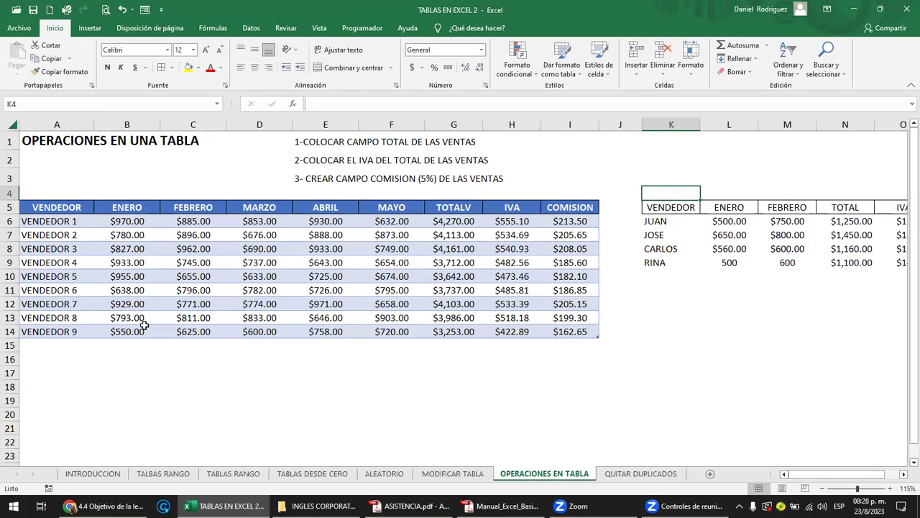
left_click(54, 348)
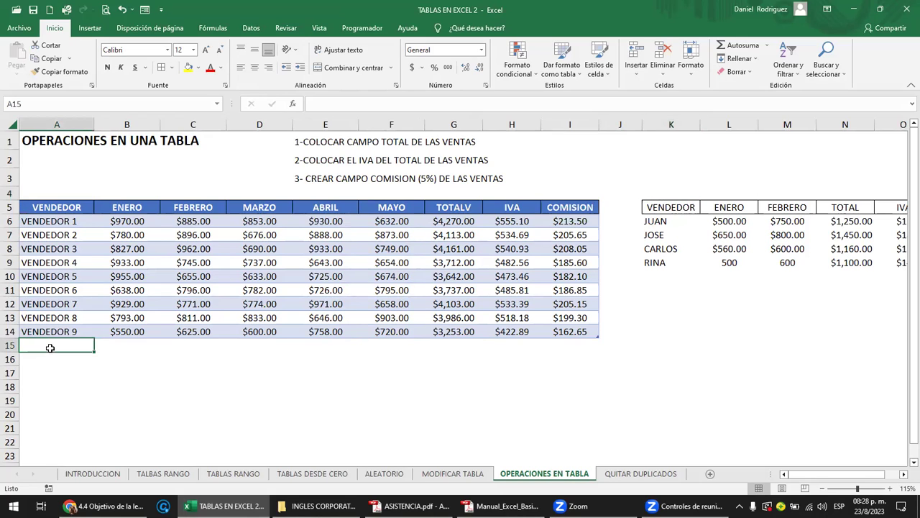
left_click(657, 275)
key("Right")
key("Right")
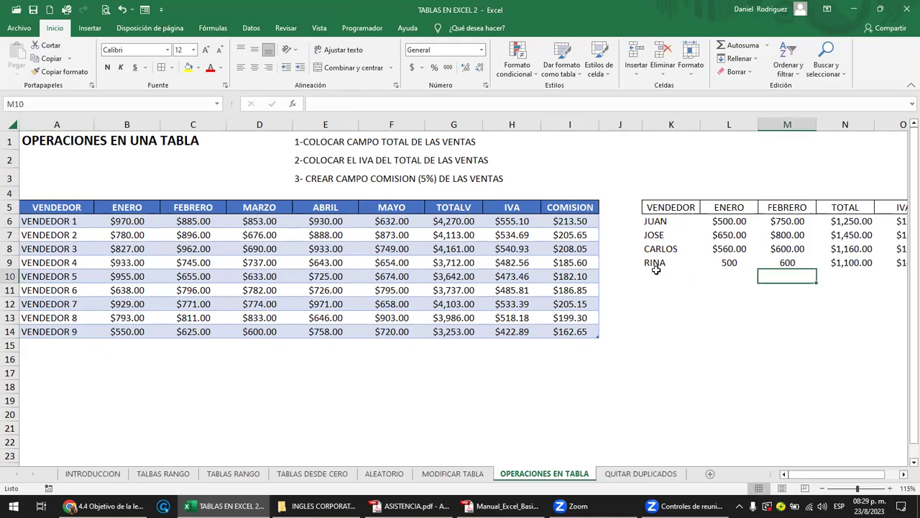
key("Right")
key("Right")
key("Right")
key("Left")
key("Left")
key("Left")
key("Left")
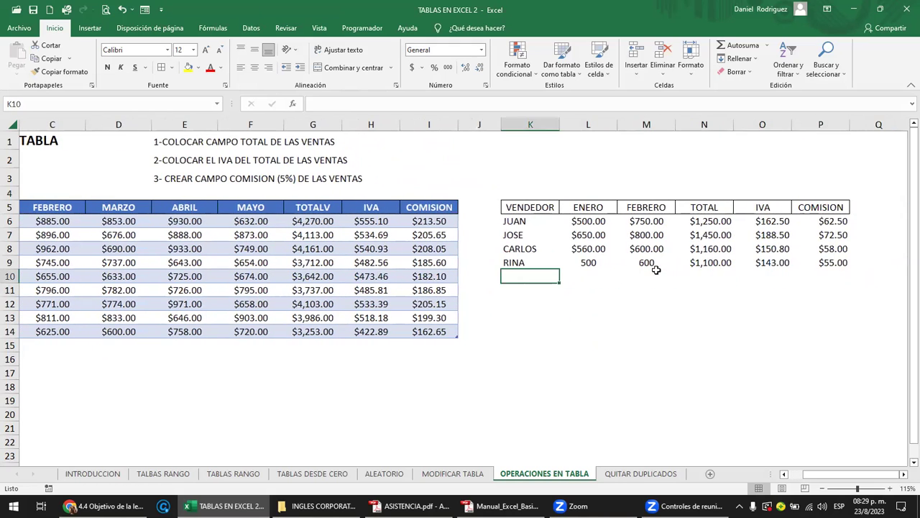
key("shift+Right")
key("shift+Right")
key("shift+Down")
key("shift+Down")
key("shift+Down")
key("shift+Down")
key("shift+Down")
key("Right")
key("Right")
key("Right")
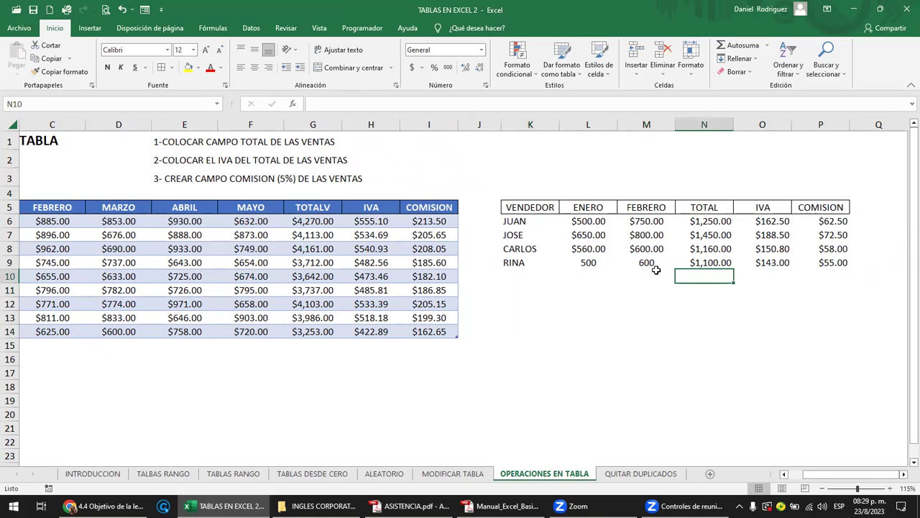
key("shift+Right")
key("shift+Right")
key("shift+Down")
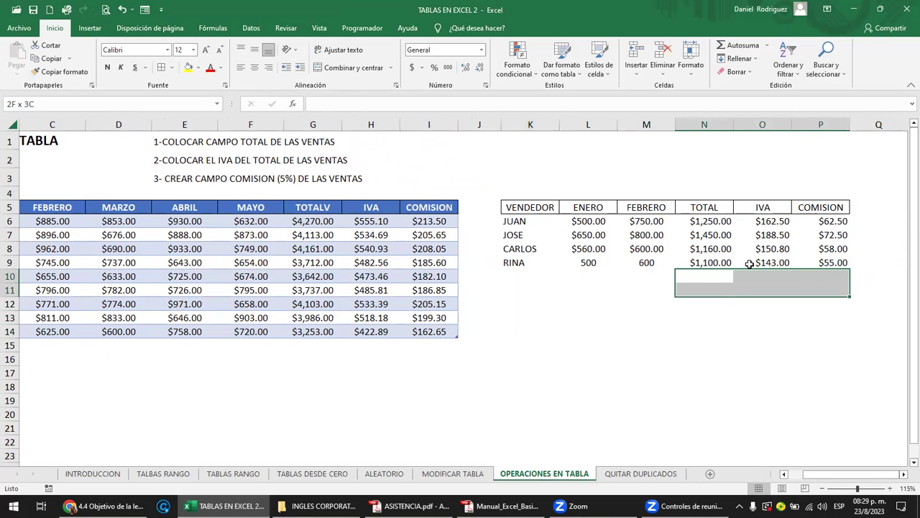
left_click(718, 262)
left_click(705, 286)
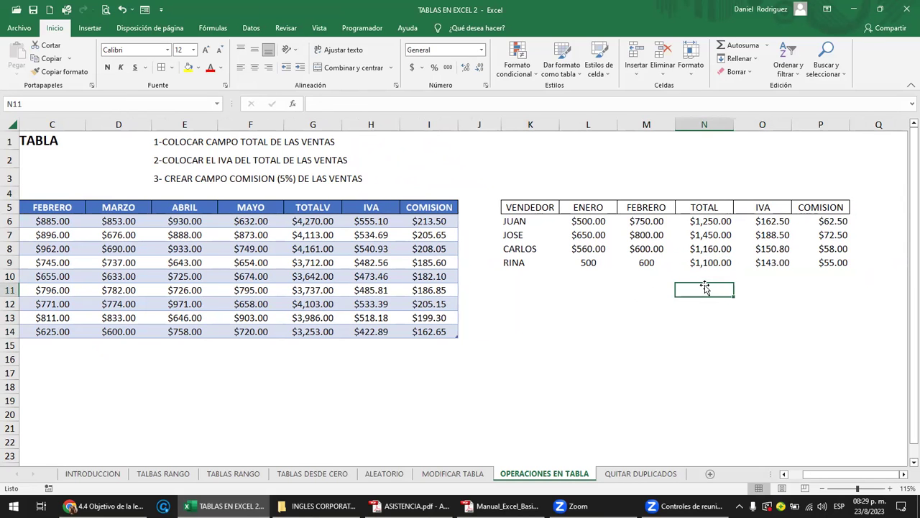
key("Home")
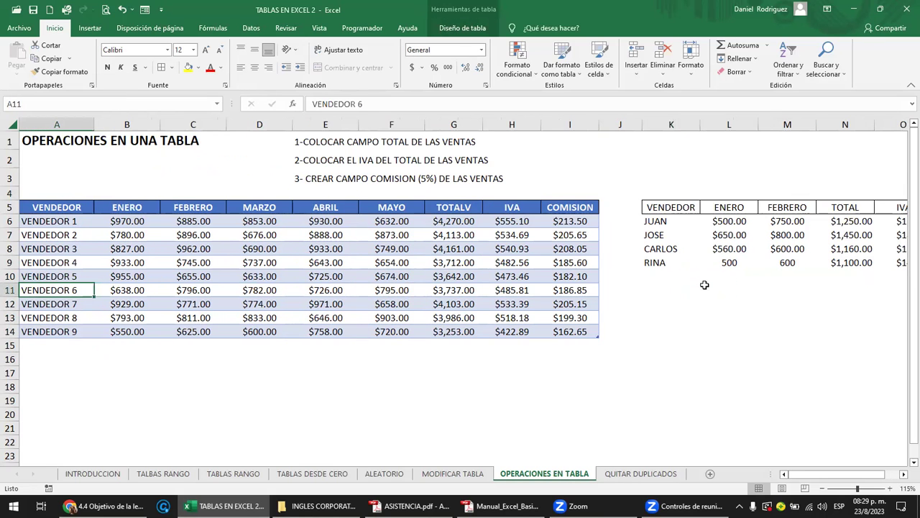
left_click(123, 191)
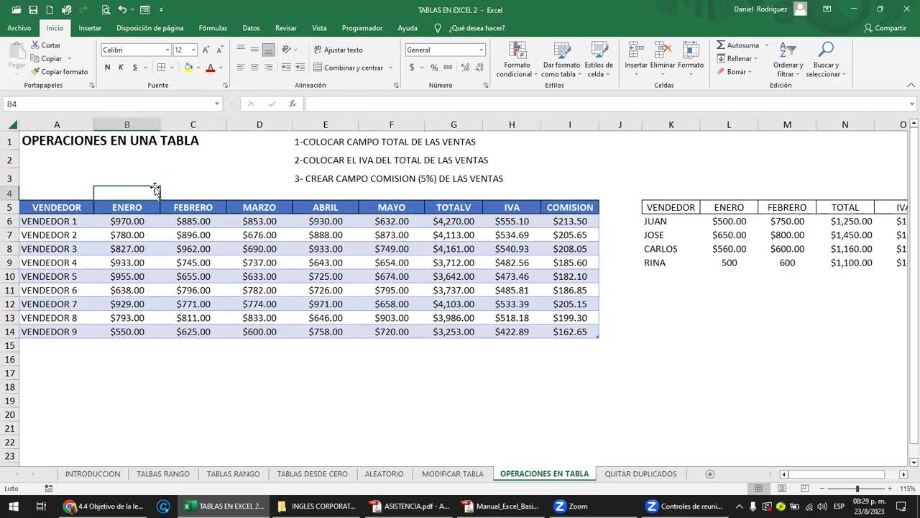
key("Left")
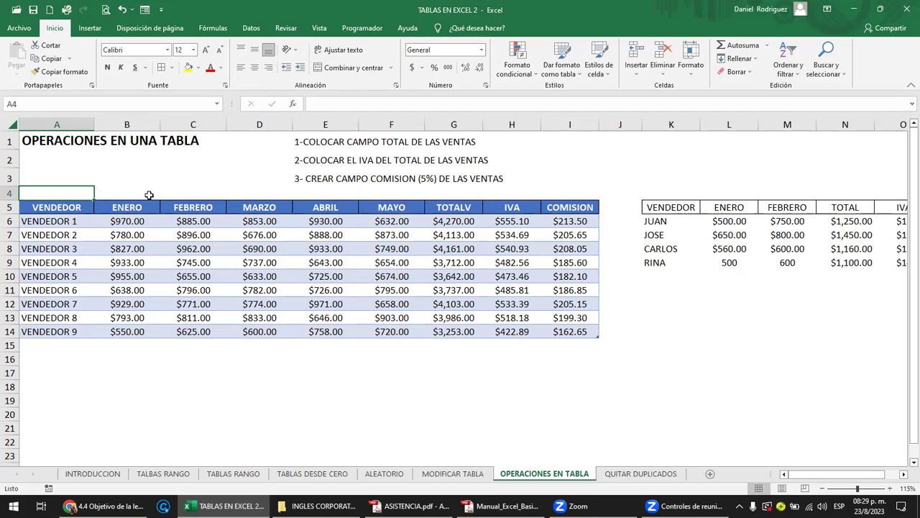
Check VENDEDOR 1's COMISION and TOTALV formulas without changing them
left_click(133, 192)
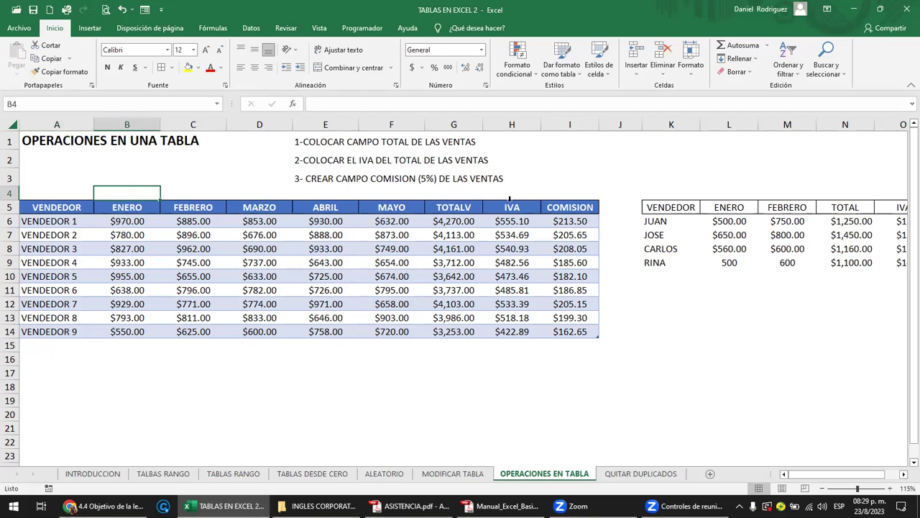
double_click(586, 222)
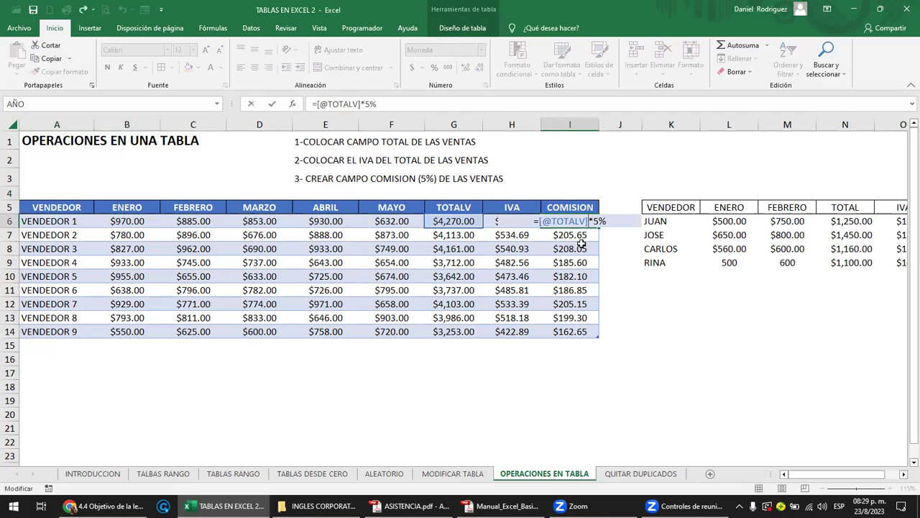
key("Escape")
left_click(458, 222)
double_click(458, 222)
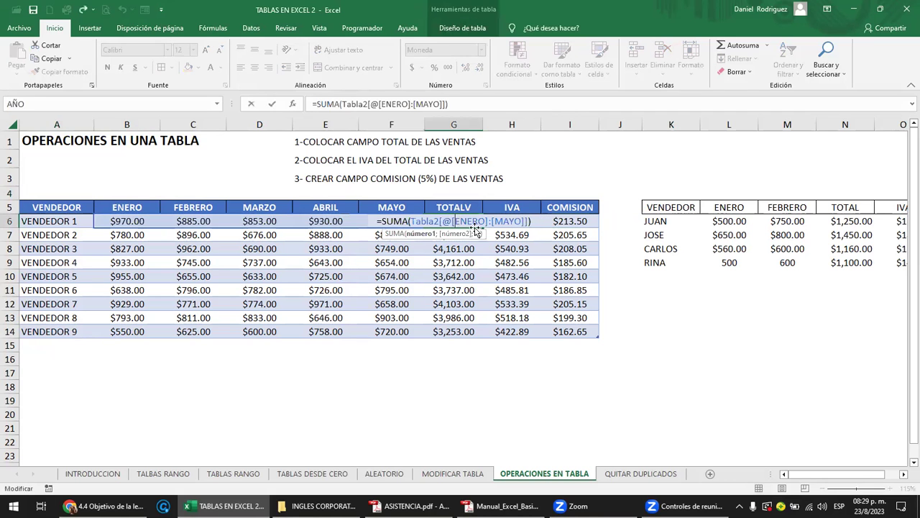
key("Escape")
Re-commit TOTALV as =SUMA(Tabla2[@[ENERO]:[MAYO]]), giving $4,270.00 for the first seller
scroll(498, 370, "up", 6)
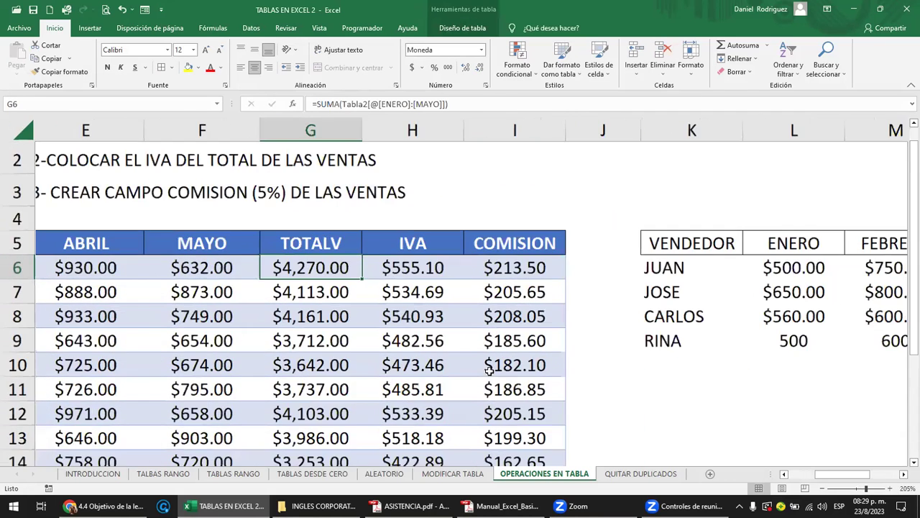
double_click(345, 270)
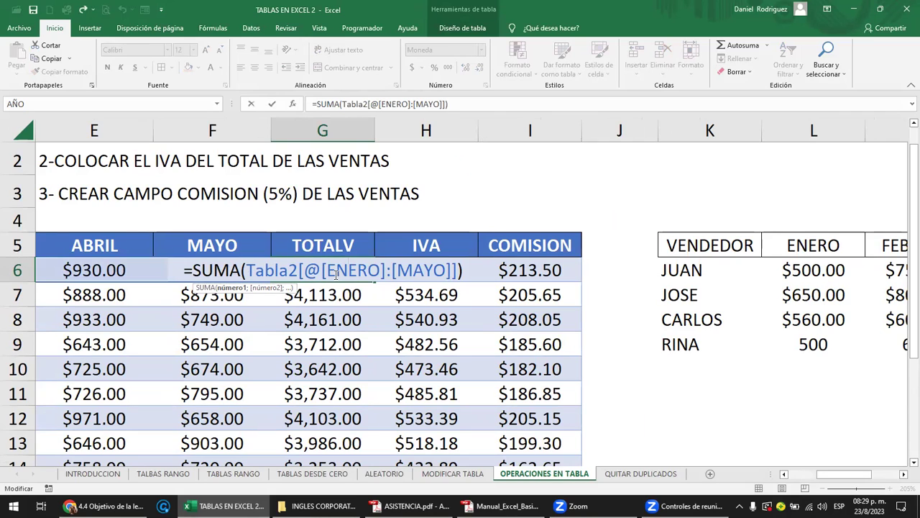
key("ctrl+Return")
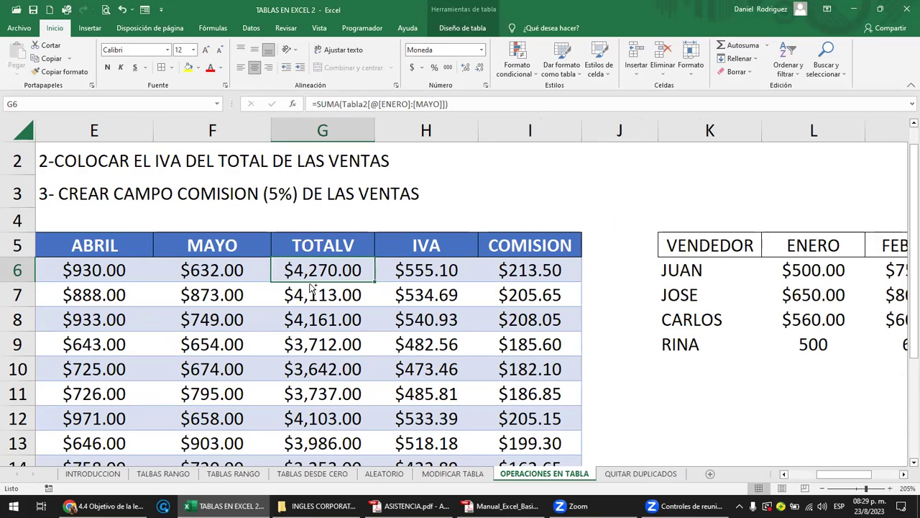
scroll(311, 286, "down", 2, "ctrl")
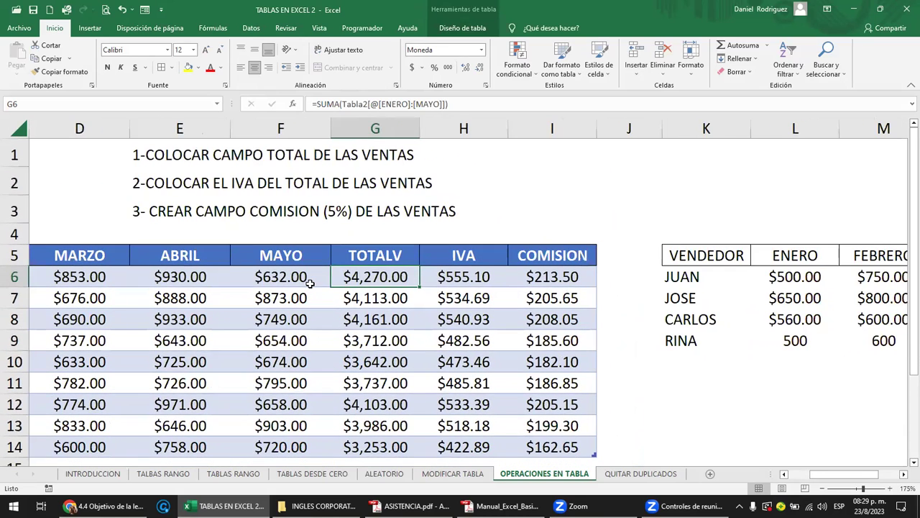
scroll(310, 284, "down", 1, "ctrl")
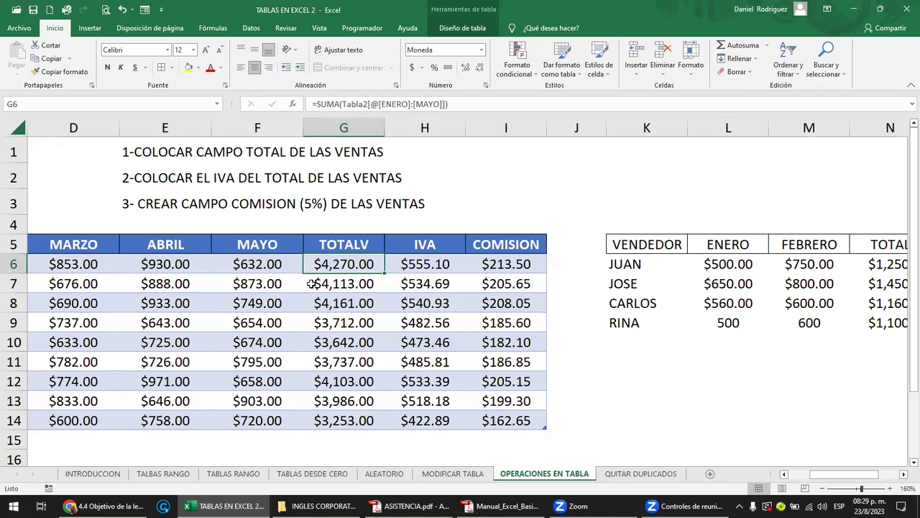
key("Left")
key("Left")
key("Left")
key("Left")
key("Right")
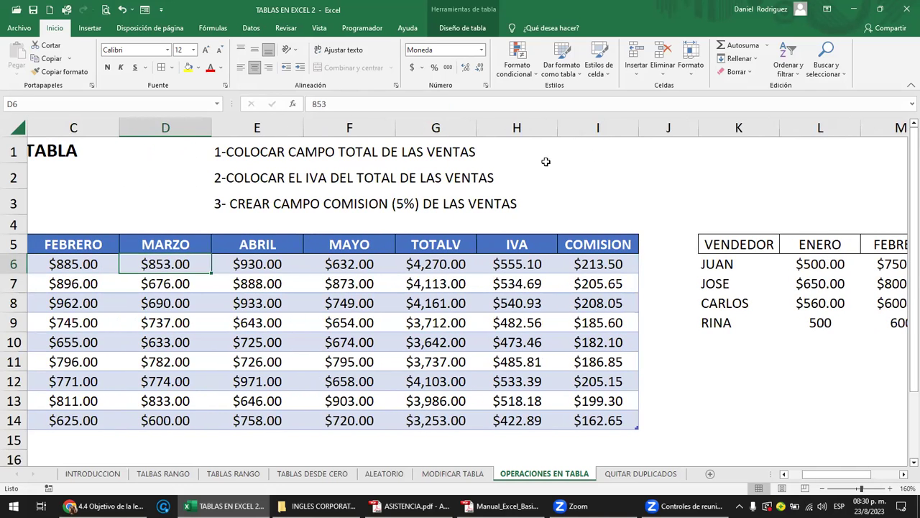
Write the task line '4- PROMEDIO DE LAS VENTAS' in E4
left_click(230, 218)
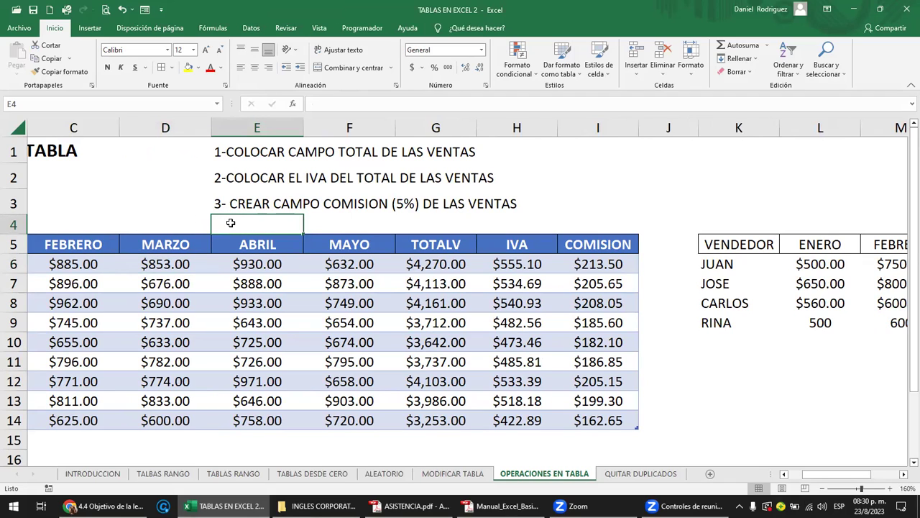
double_click(228, 219)
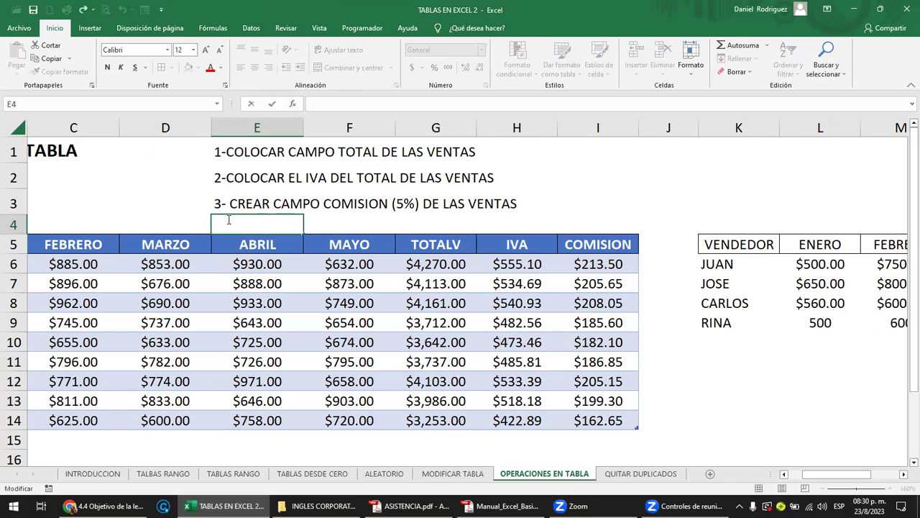
type("4-")
type("ROM")
key("BackSpace")
key("BackSpace")
key("BackSpace")
type("PR")
type("OMEDIO DE LAS VENTAS")
key("Return")
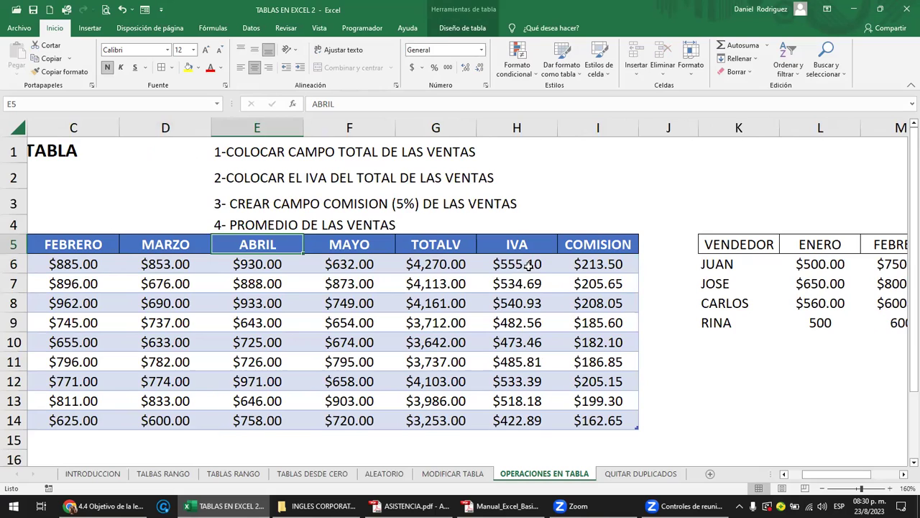
Insert a blank row at row 5, pushing both tables down one row
left_click(668, 129)
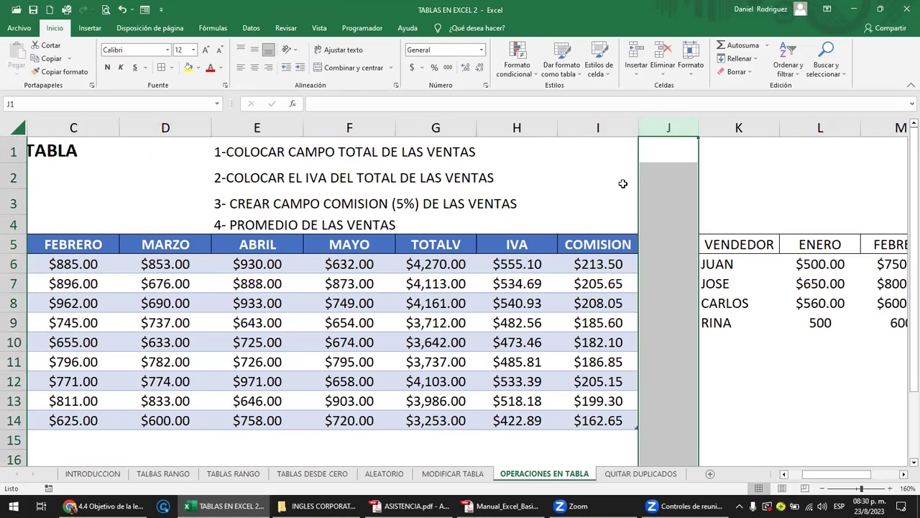
left_click(598, 181)
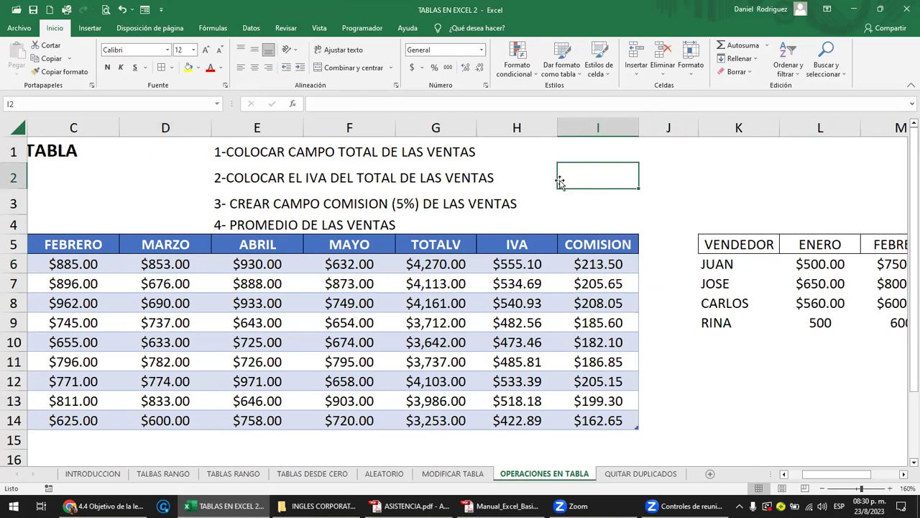
left_click(432, 223)
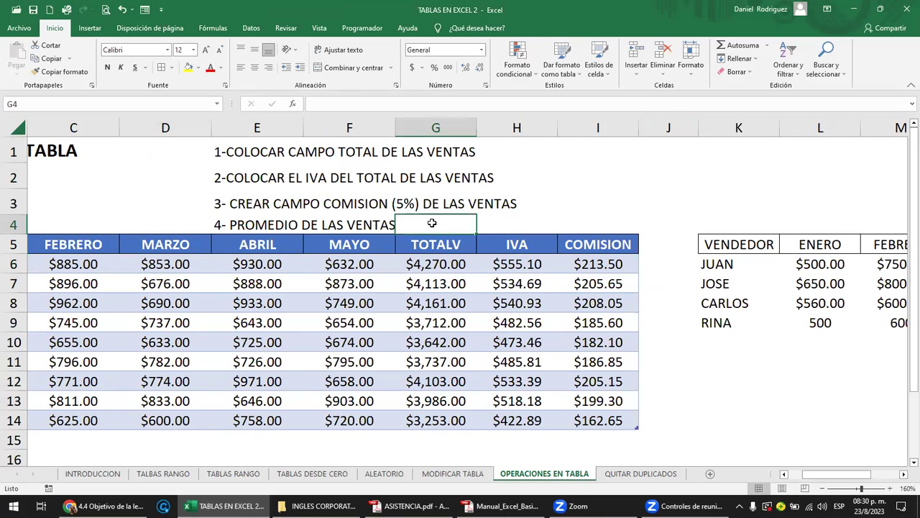
right_click(12, 245)
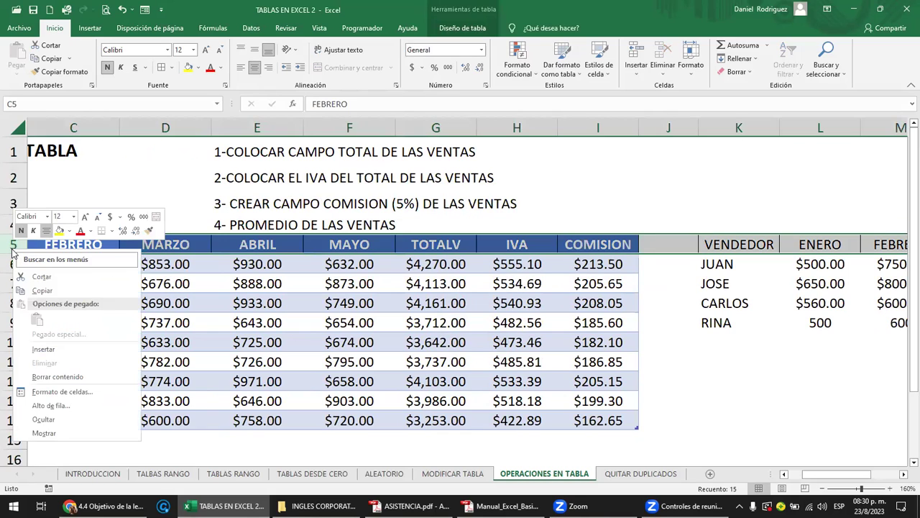
left_click(63, 347)
left_click(420, 225)
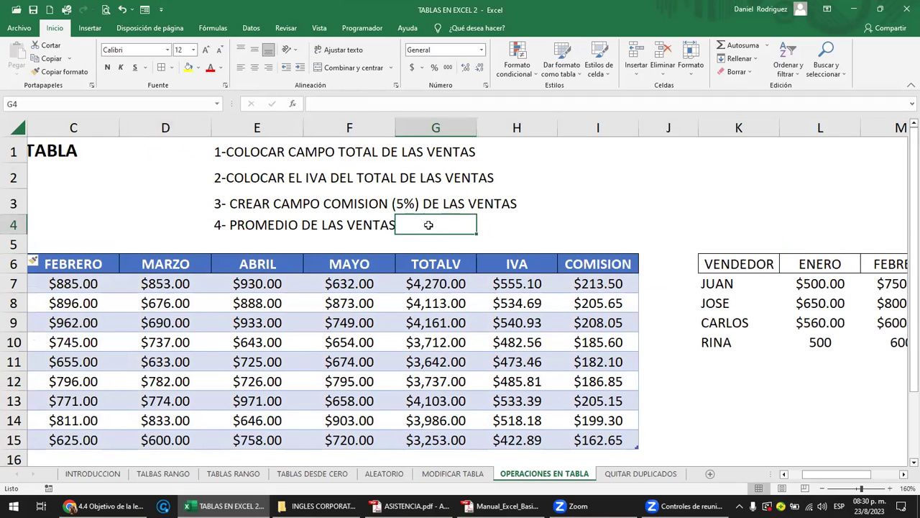
left_click(495, 225)
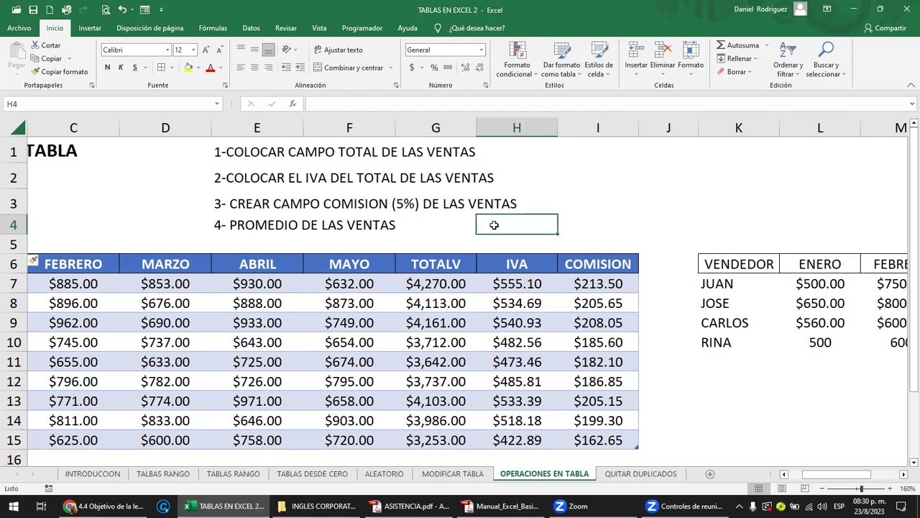
Enter =PROMEDIO(Tabla2[TOTALV]) in H4 over all TOTALV values
type("=PROMEDIO")
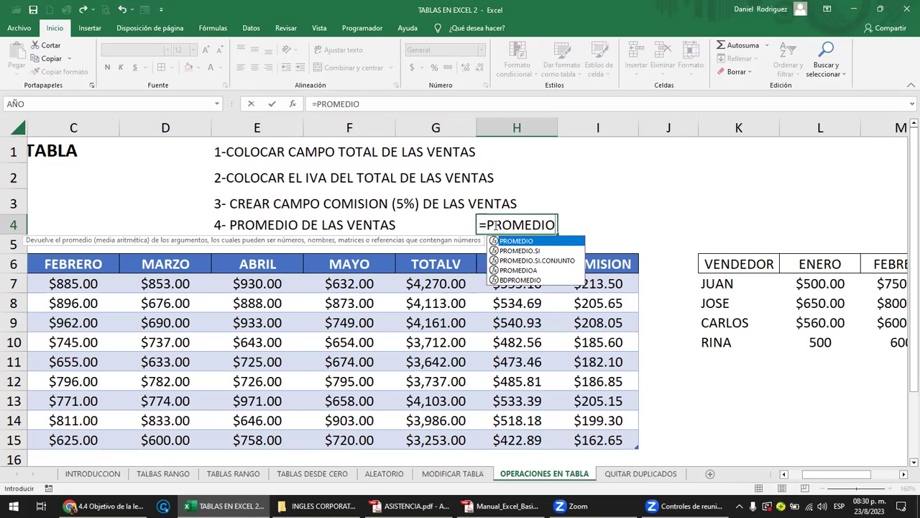
type("(")
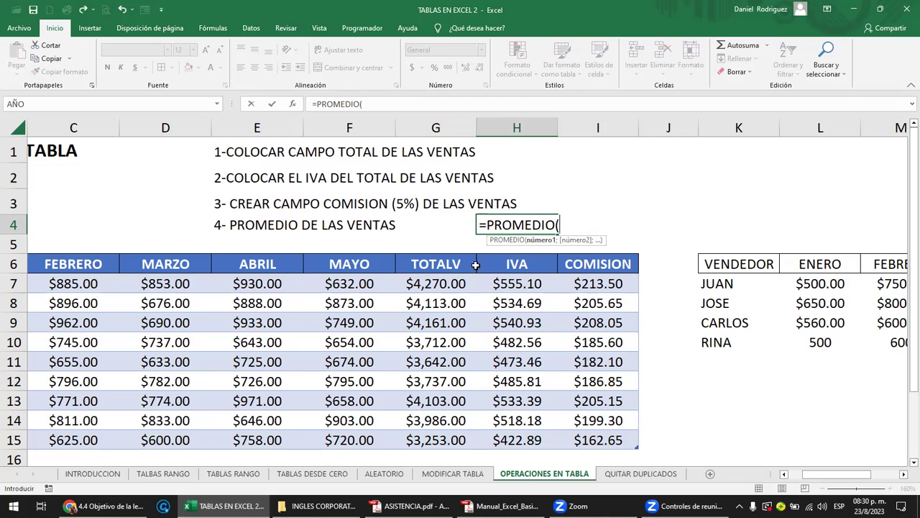
scroll(475, 264, "down", 1)
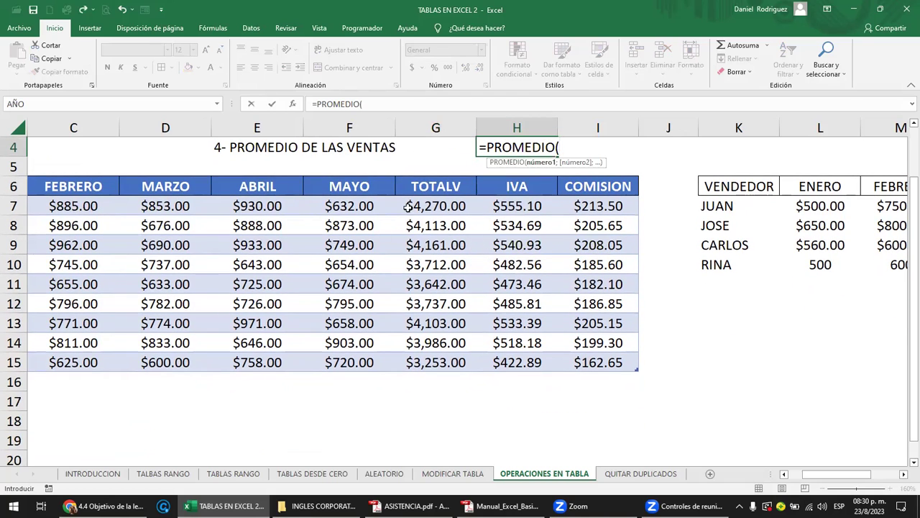
left_click(443, 203)
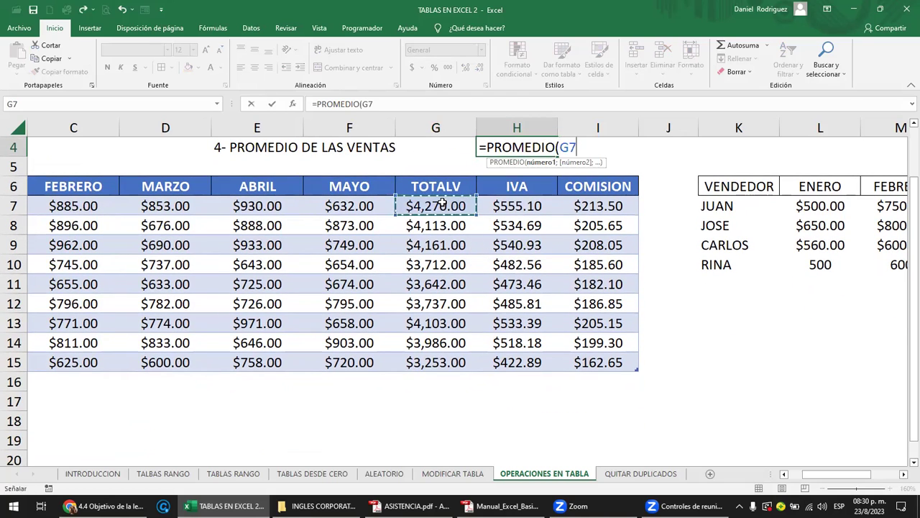
left_click_drag(443, 204, 448, 358)
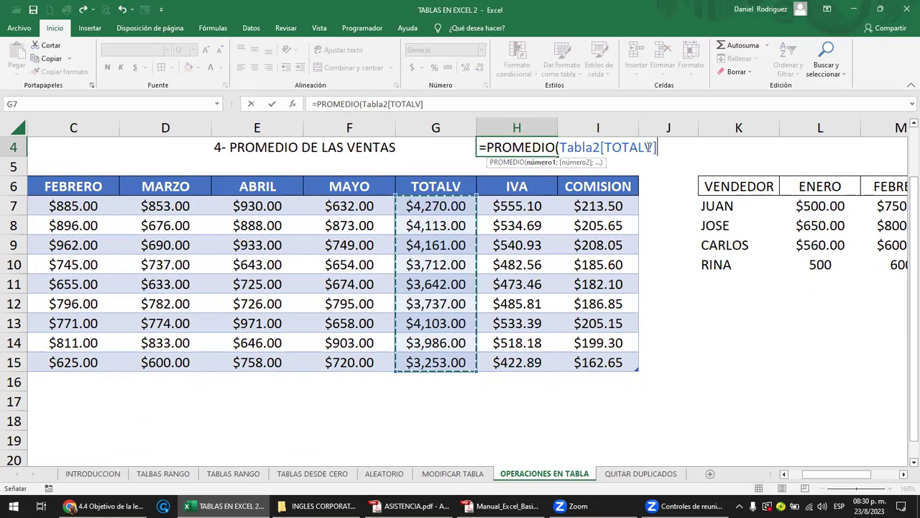
key("ctrl+Return")
Format the average as Moneda currency, showing $3,886.33
scroll(636, 187, "up", 1)
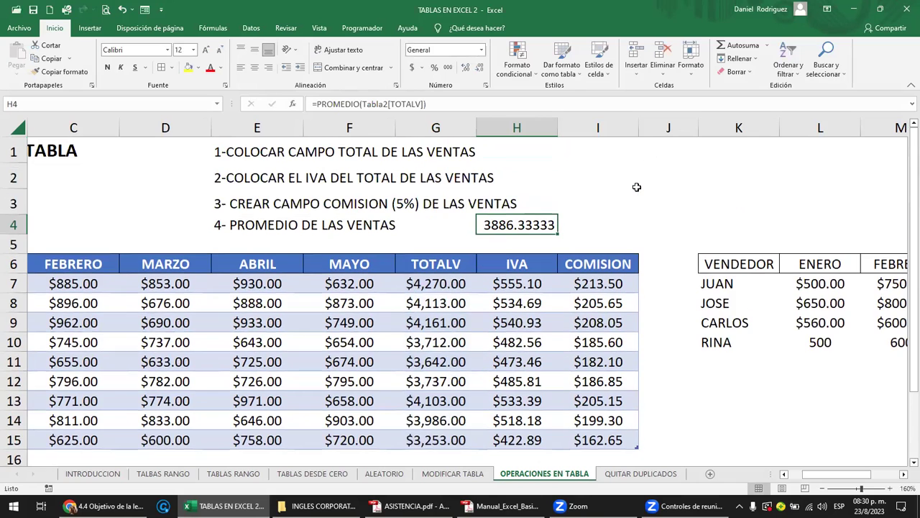
left_click(481, 50)
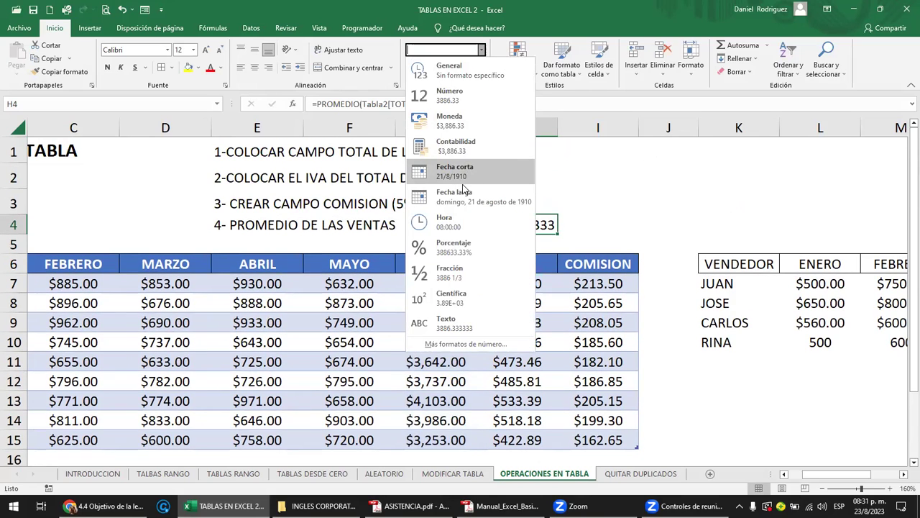
left_click(460, 123)
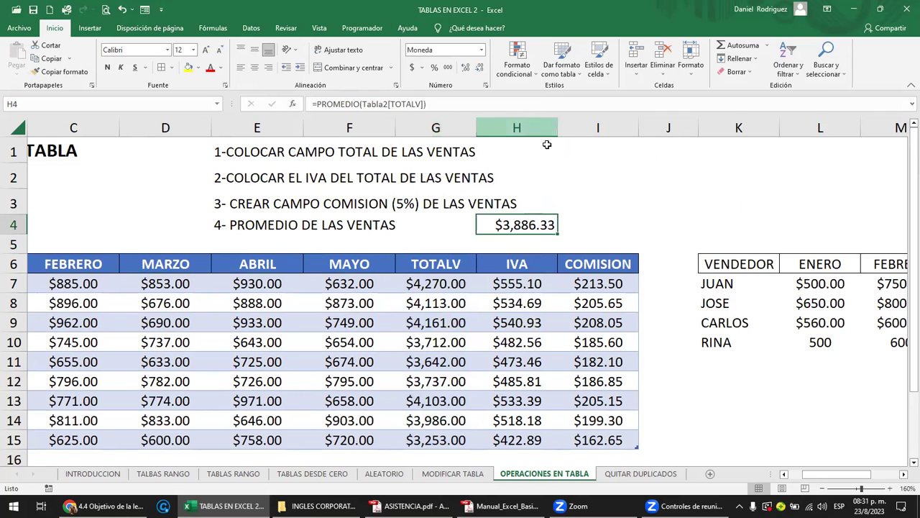
scroll(546, 247, "down", 1)
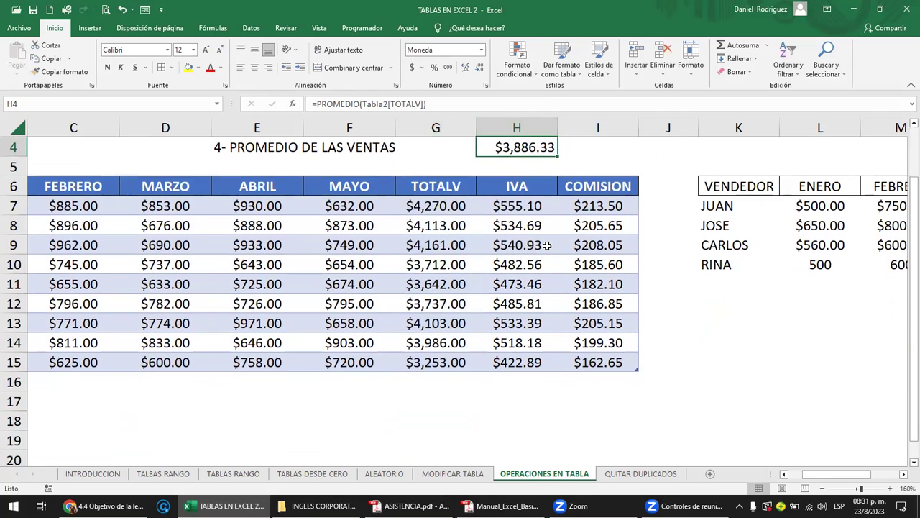
Compare the TOTALV status-bar average, then move across the seller table to COMISION
left_click_drag(454, 204, 449, 358)
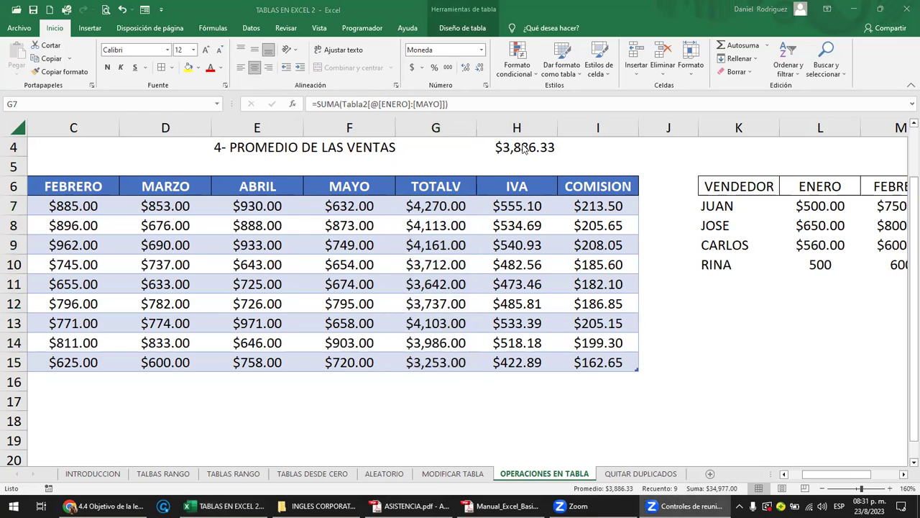
scroll(516, 188, "up", 2)
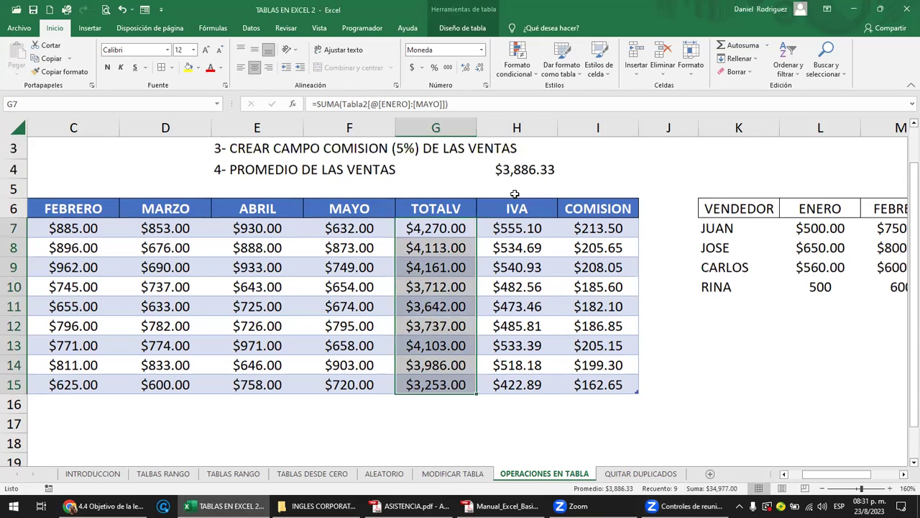
left_click(517, 263)
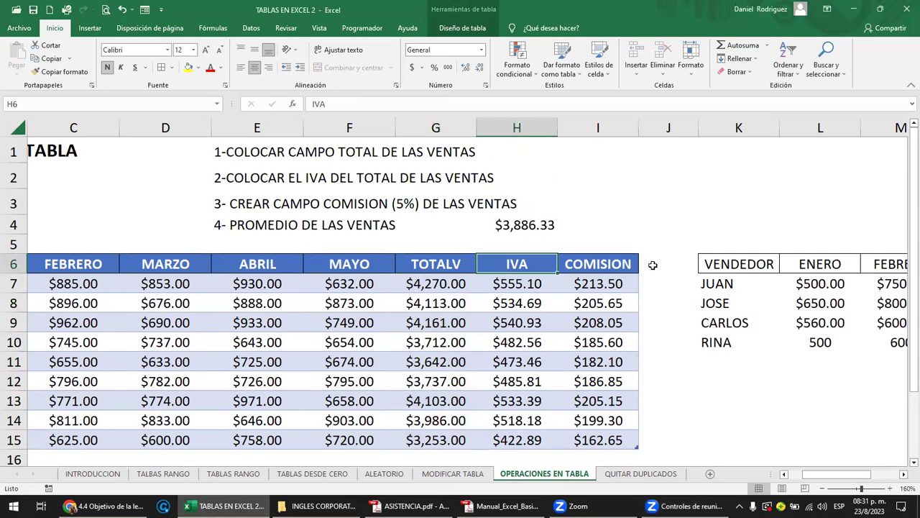
left_click(667, 129)
left_click(733, 263)
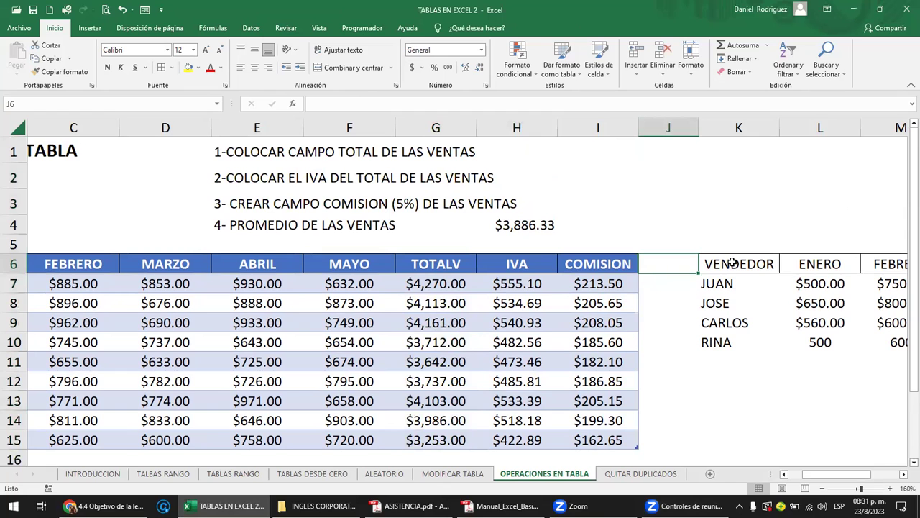
key("Right")
key("Right")
key("Right")
key("Right")
key("Right")
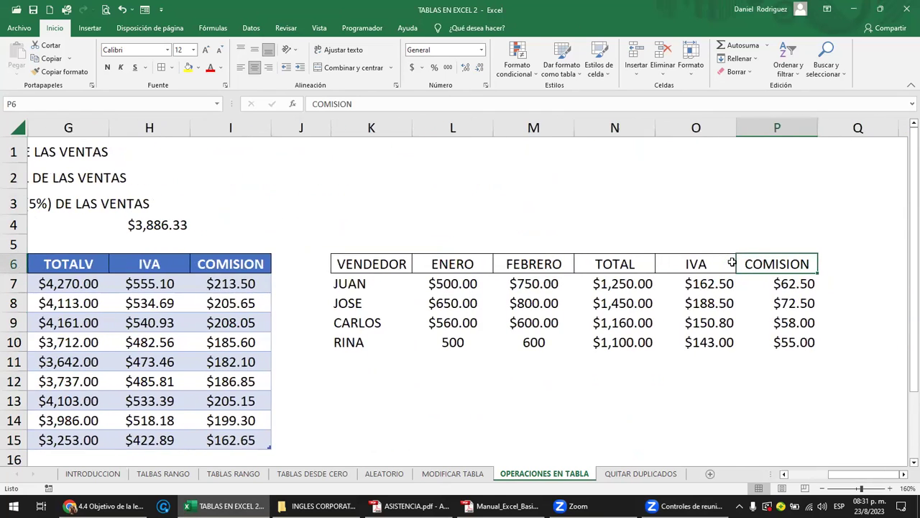
Put the Promedio of TOTAL values N7:N10 in O4, giving $1,240.00
left_click(683, 223)
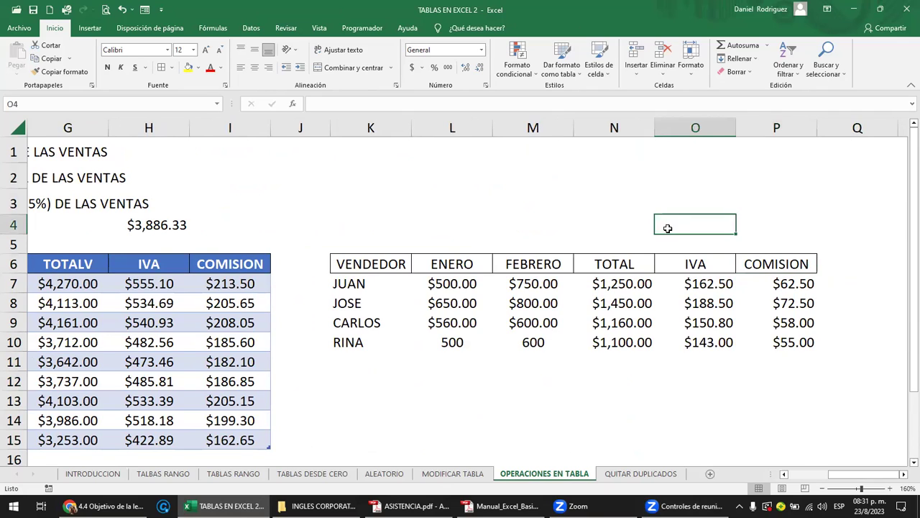
left_click(767, 47)
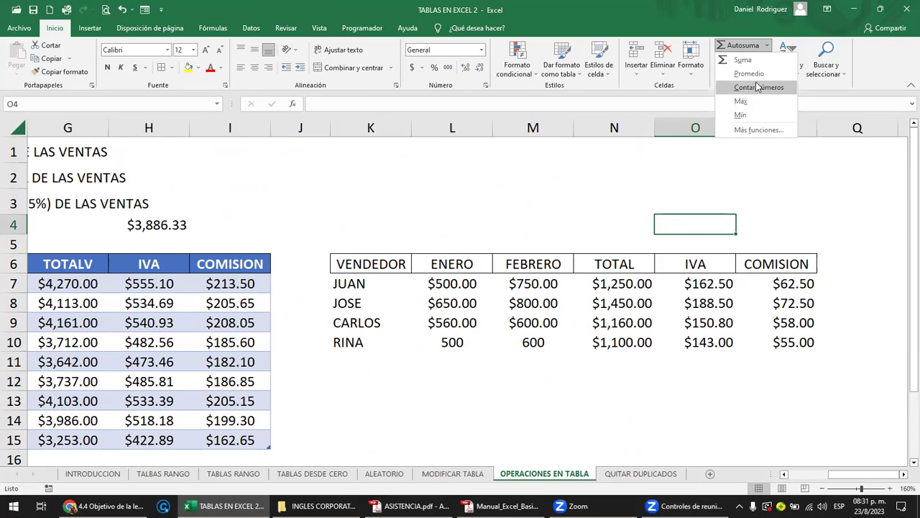
left_click(749, 74)
left_click(703, 283)
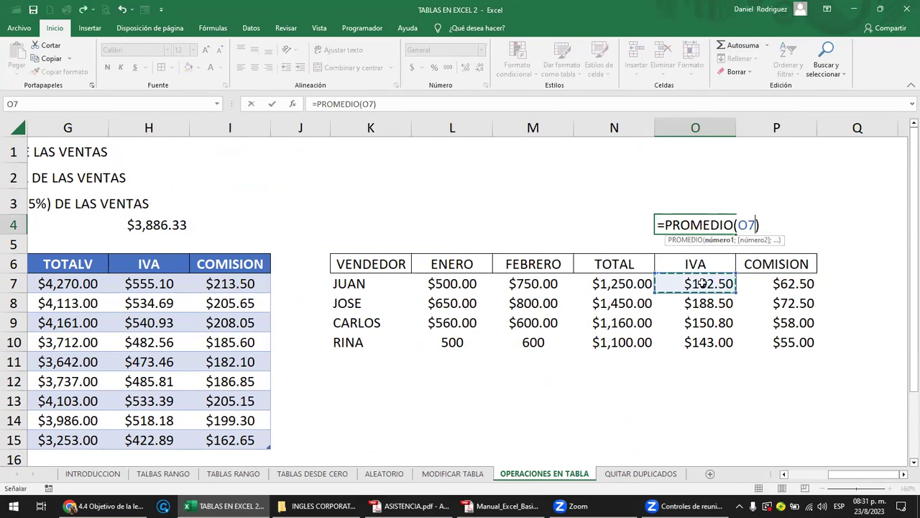
left_click_drag(636, 284, 636, 338)
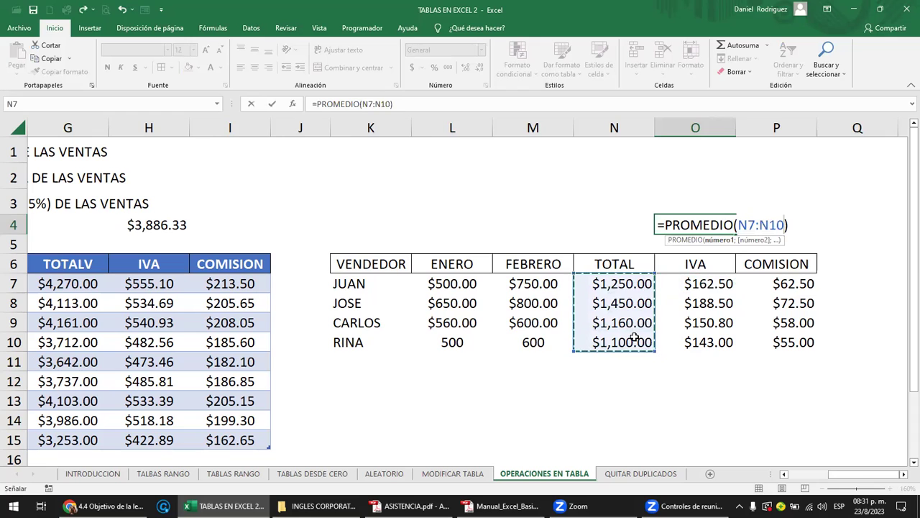
key("Return")
Review O4's =PROMEDIO(N7:N10) and H4's table-based average formulas without changing them
left_click(714, 225)
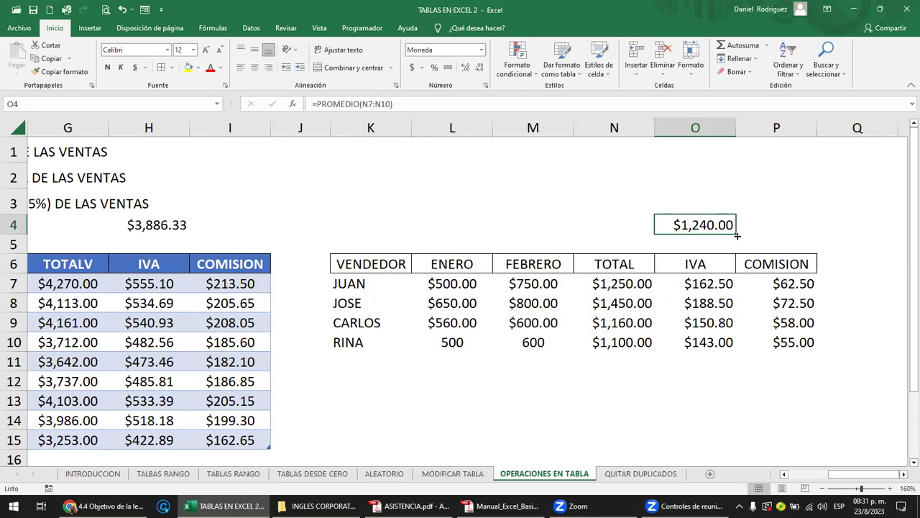
double_click(739, 226)
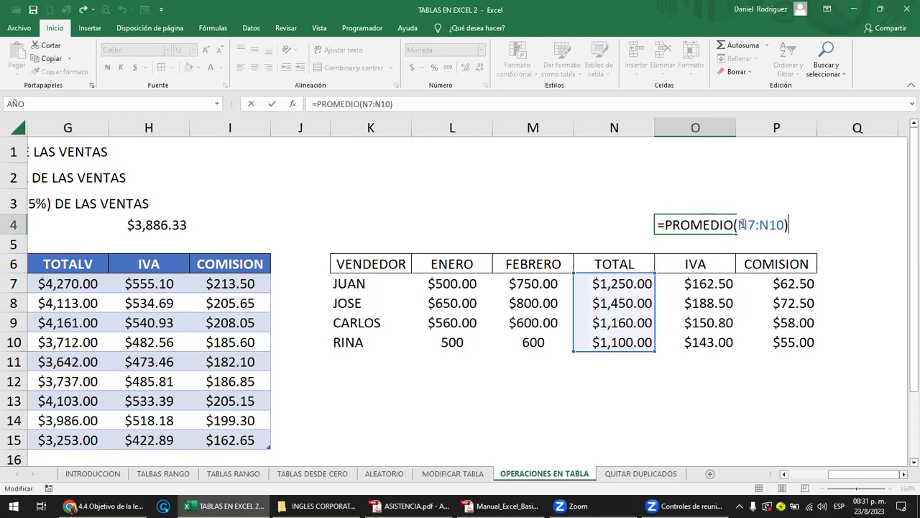
left_click_drag(739, 225, 785, 223)
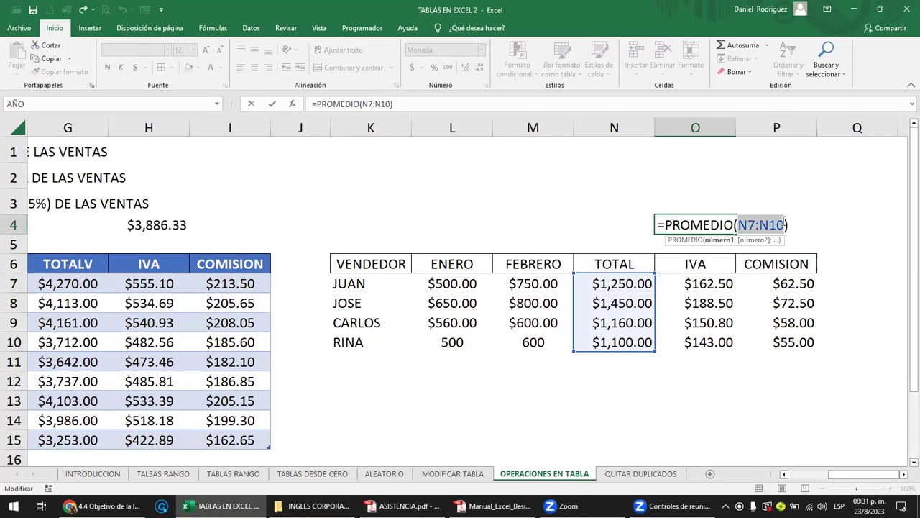
key("Escape")
double_click(170, 225)
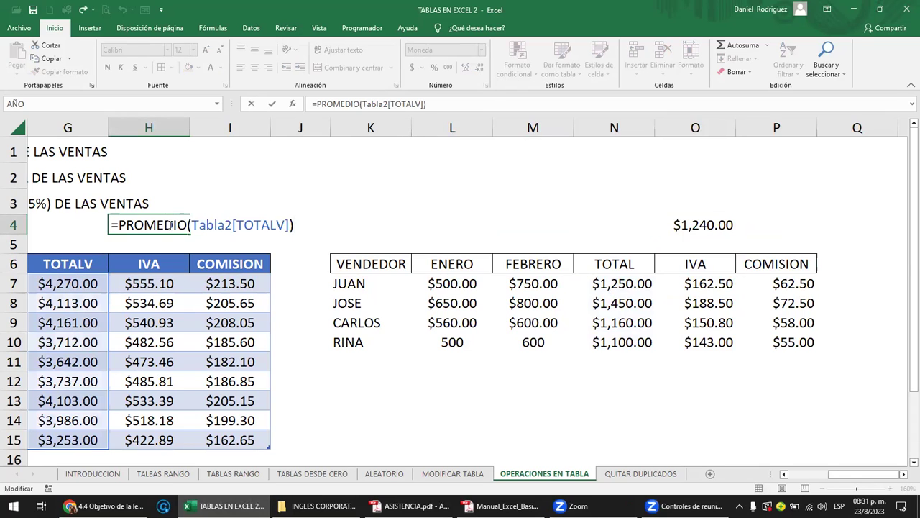
key("Escape")
left_click(638, 358)
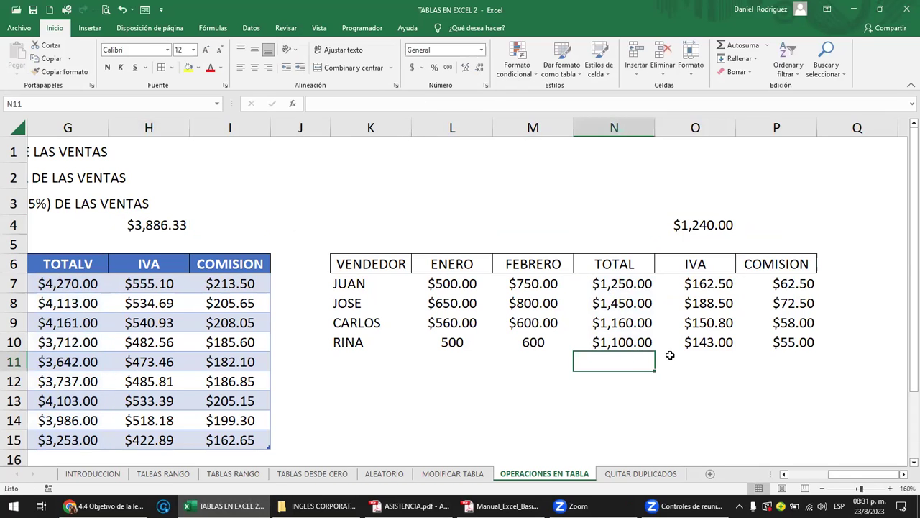
Enter 100 in N11 below the side table's TOTAL column
type("100")
key("Return")
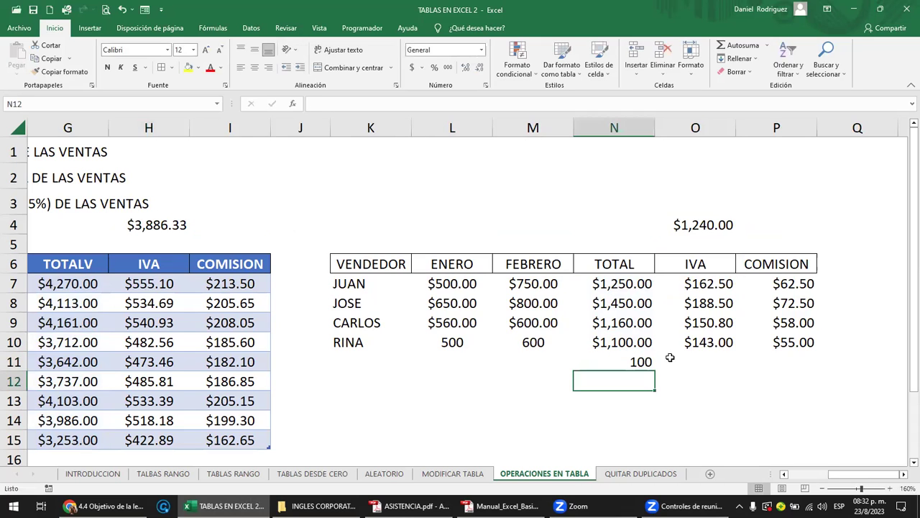
left_click(638, 362)
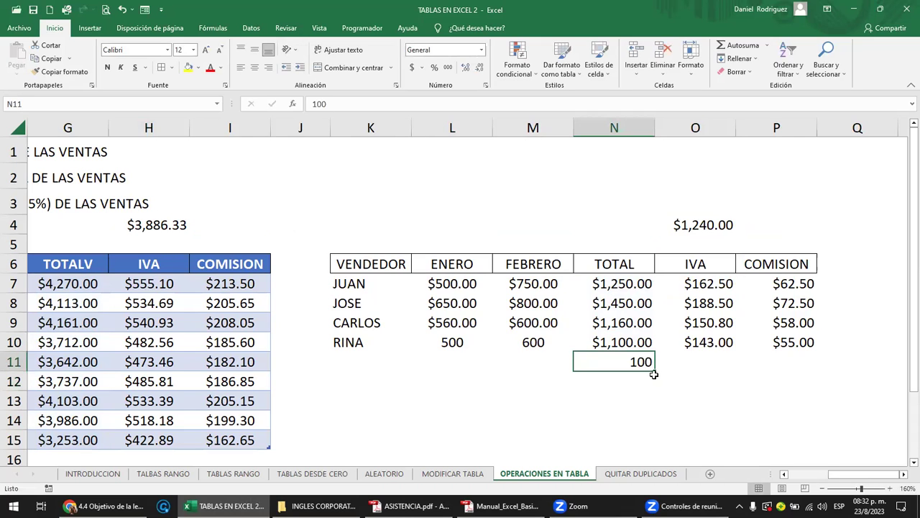
key("F2")
key("Escape")
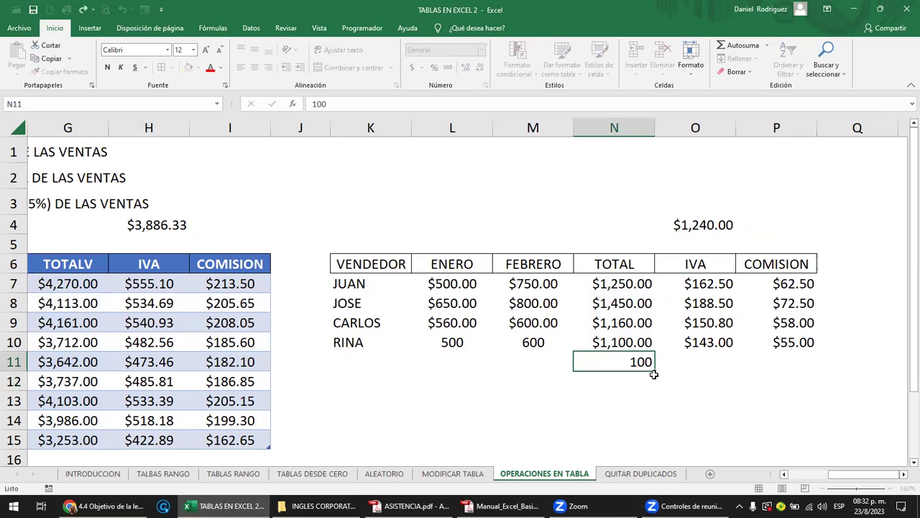
double_click(634, 364)
Check whether O4's average includes the new 100, then delete the $1,240.00 average from O4
left_click(700, 232)
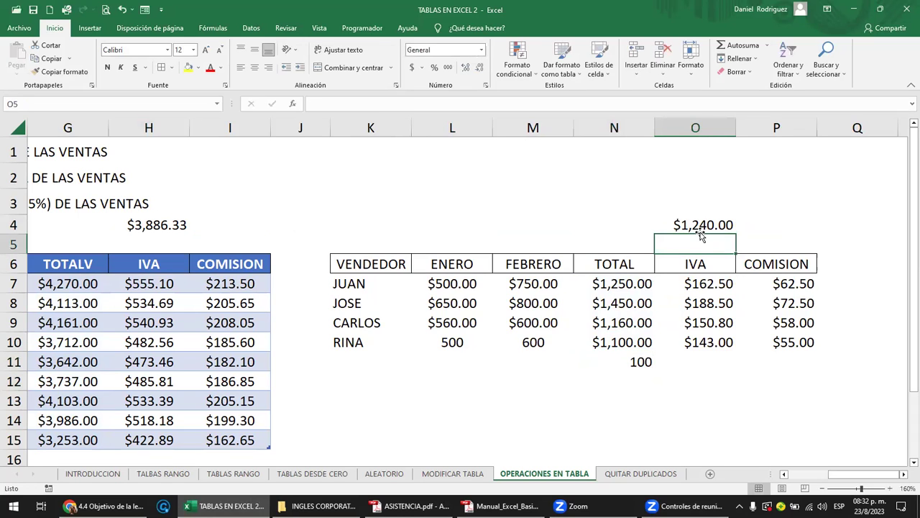
double_click(700, 230)
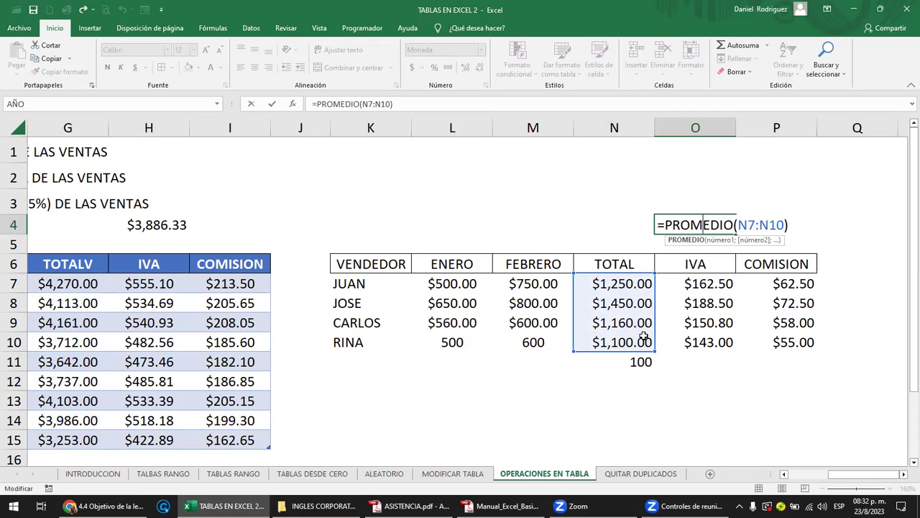
left_click(682, 232)
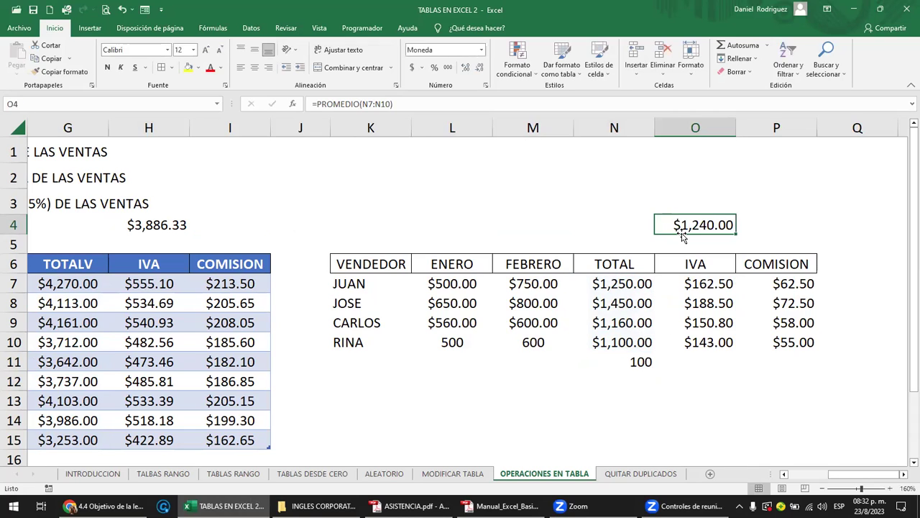
key("Delete")
key("Down")
key("Down")
key("Down")
key("Down")
key("Down")
key("Down")
key("Down")
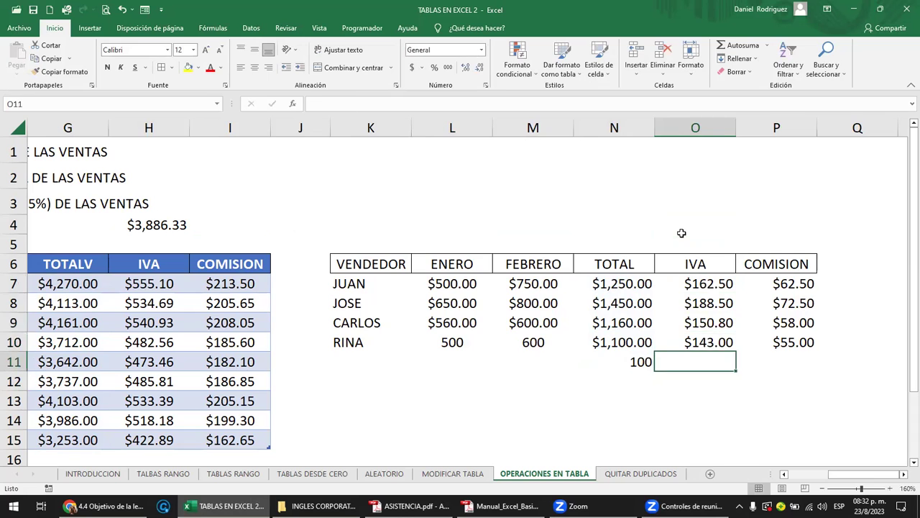
key("Left")
key("Left")
key("Left")
key("Left")
key("Left")
key("Left")
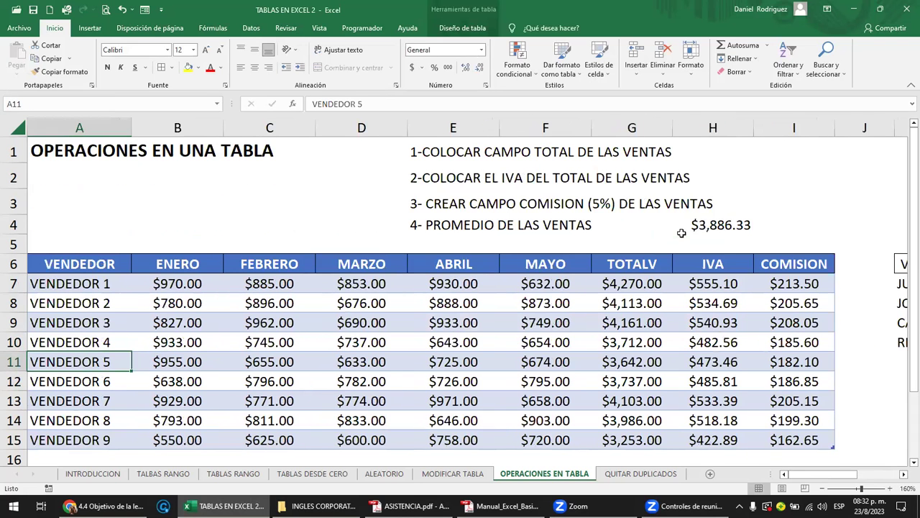
Inspect H4's =PROMEDIO(Tabla2[TOTALV]) average of $3,886.33 without changing it
left_click(720, 226)
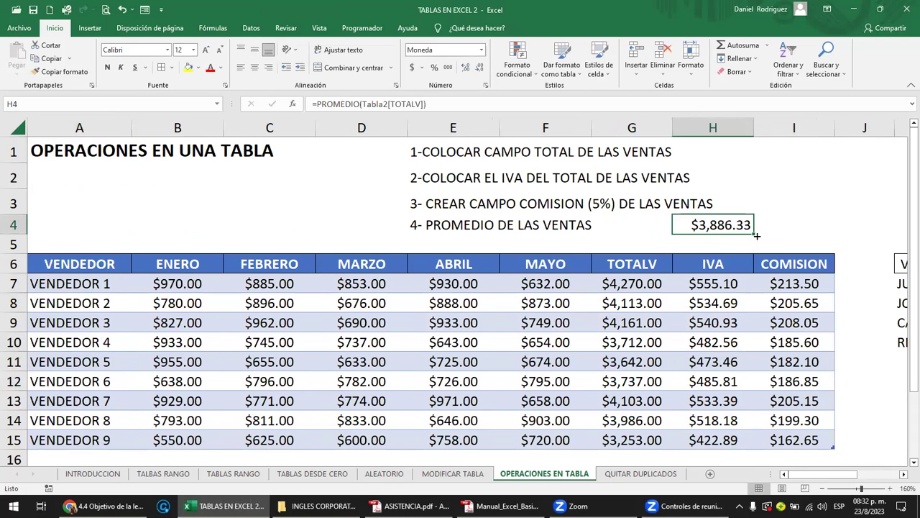
double_click(710, 225)
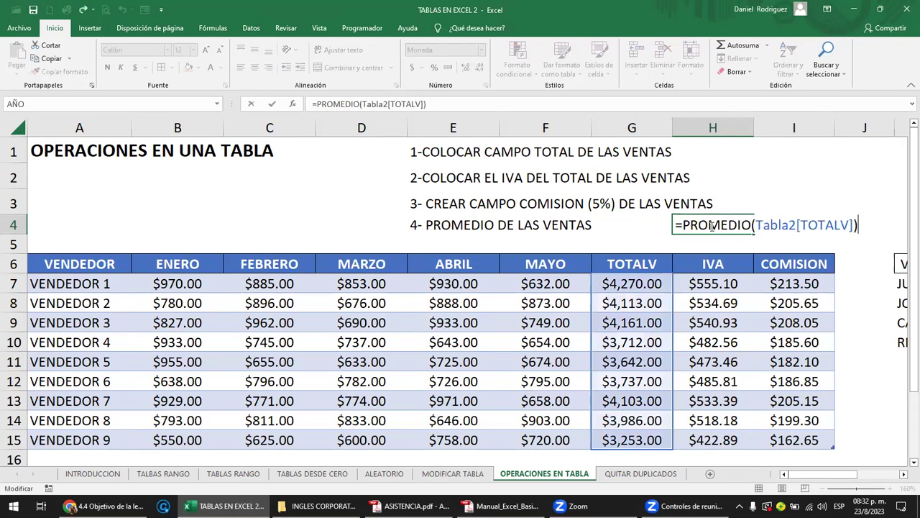
key("Escape")
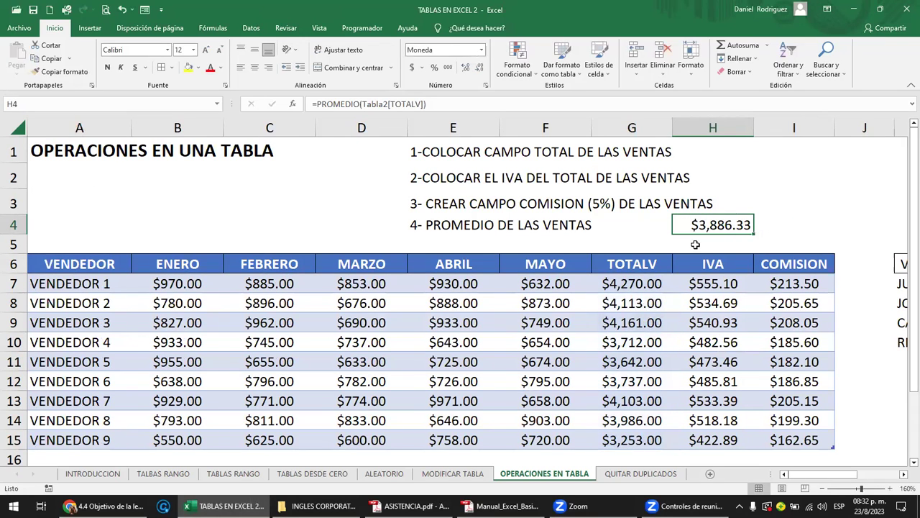
Enter a =SUMA() of the ENERO values in B16, totalling $7,375.00
scroll(695, 245, "down", 1)
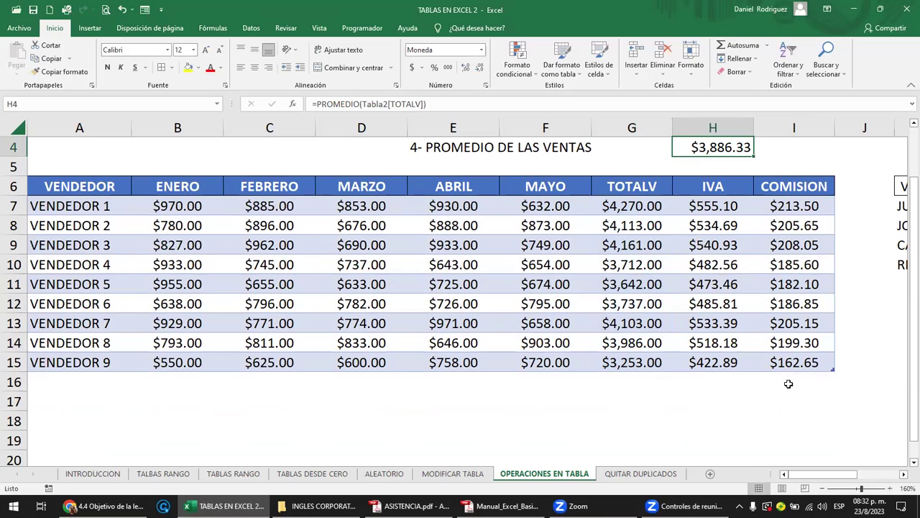
left_click(171, 379)
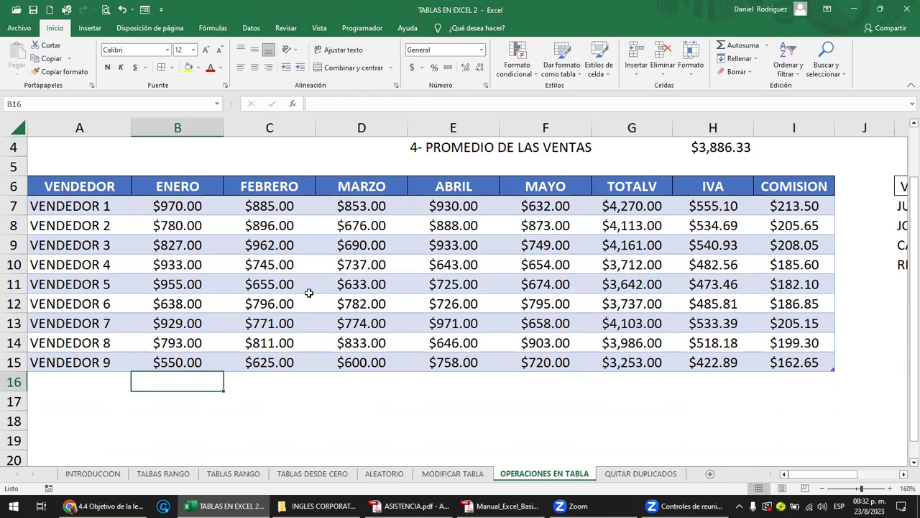
left_click(206, 126)
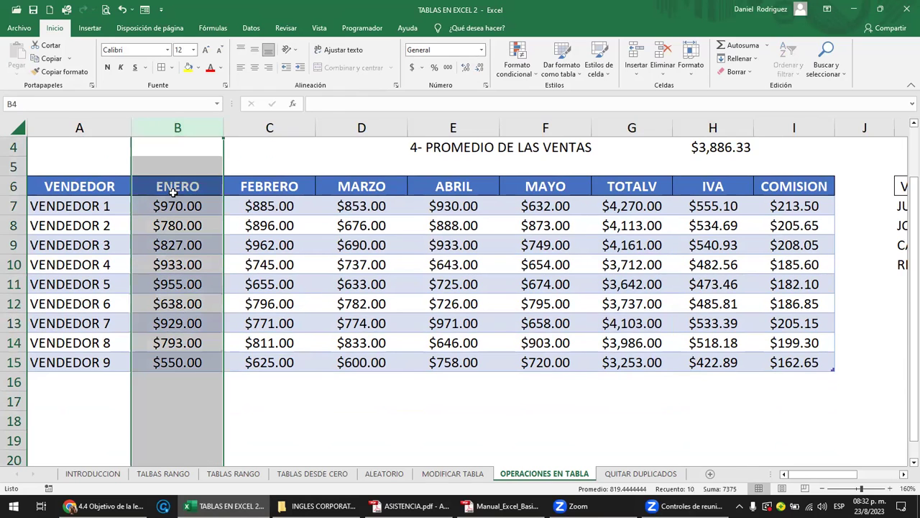
left_click(173, 191)
left_click(175, 379)
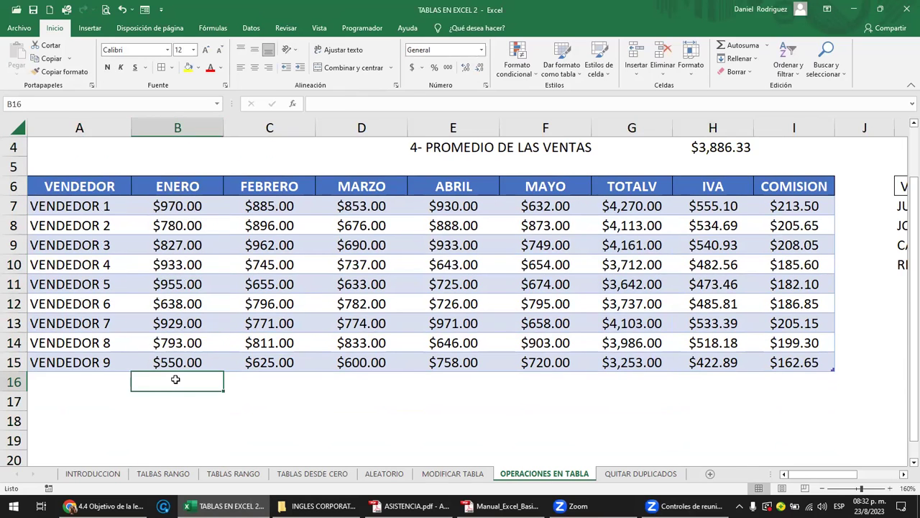
type("=")
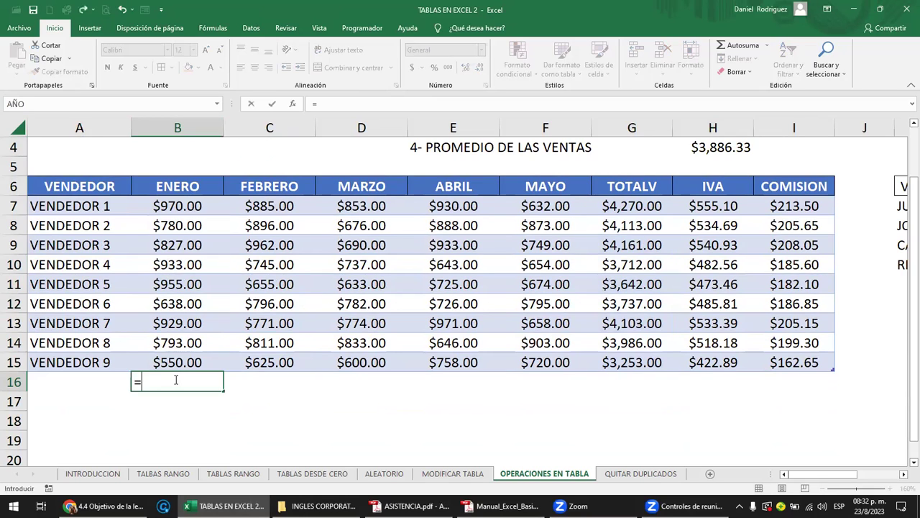
type("SUMA")
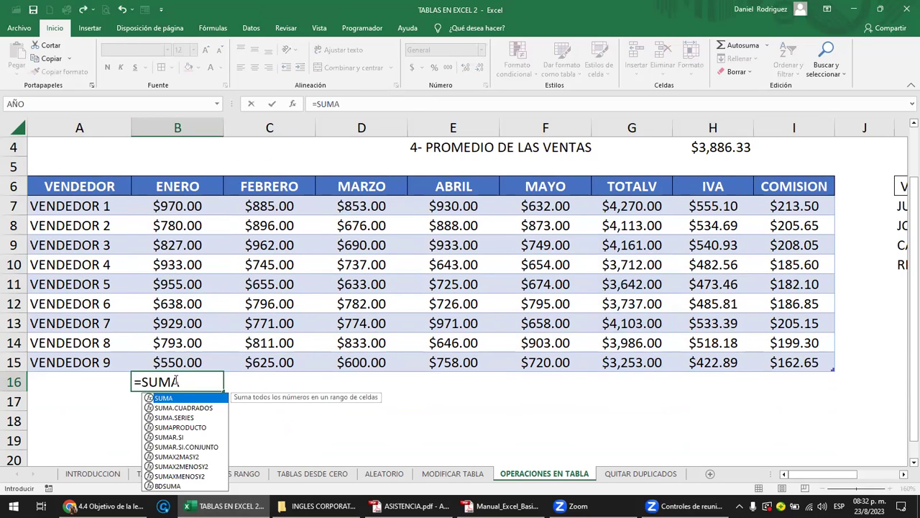
type("(")
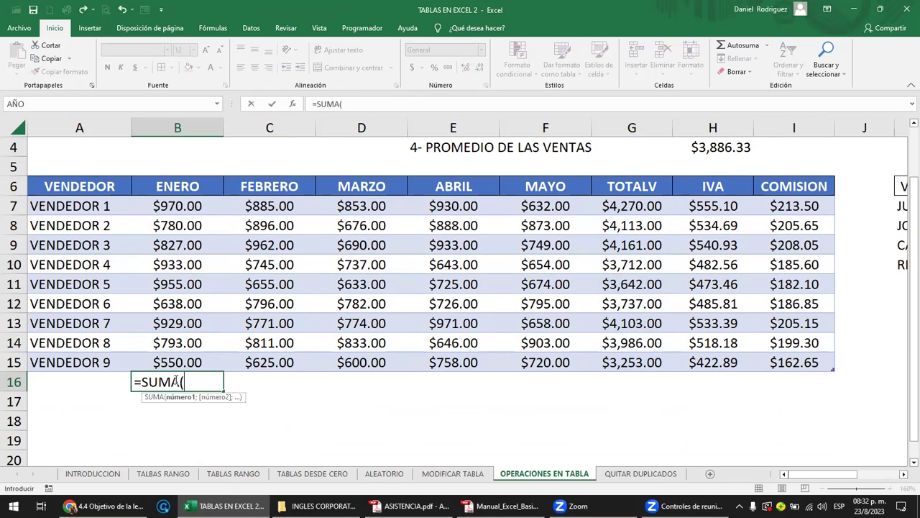
left_click_drag(167, 206, 185, 361)
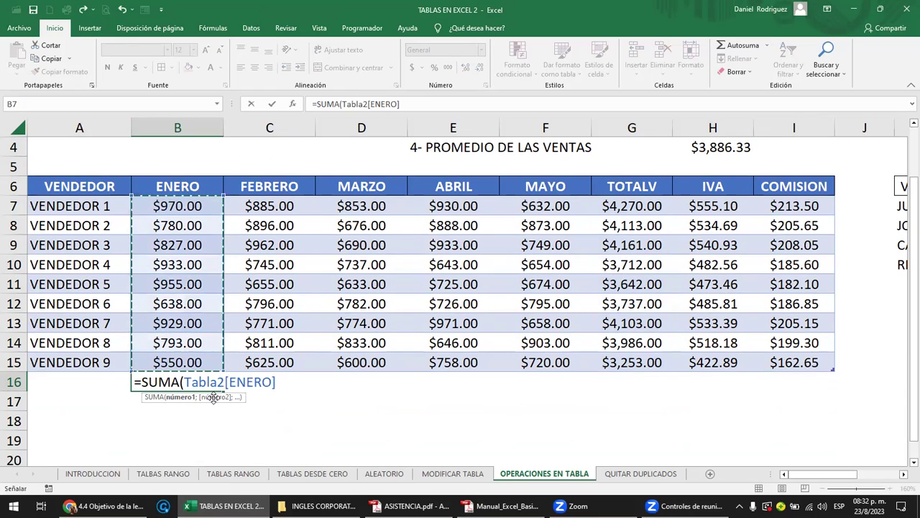
type(")")
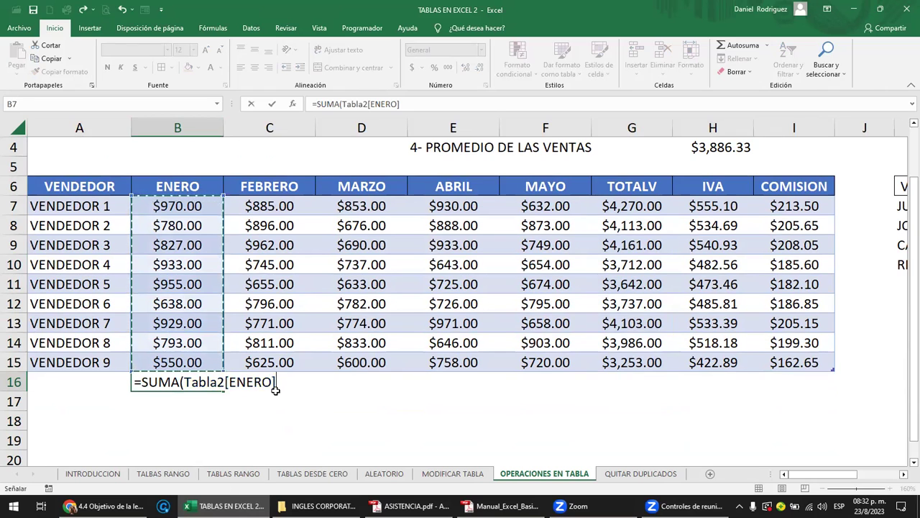
key("Return")
Copy the $7,375.00 total across row 16 into the following month columns
key("Up")
key("ctrl+c")
left_click(276, 388)
key("ctrl+v")
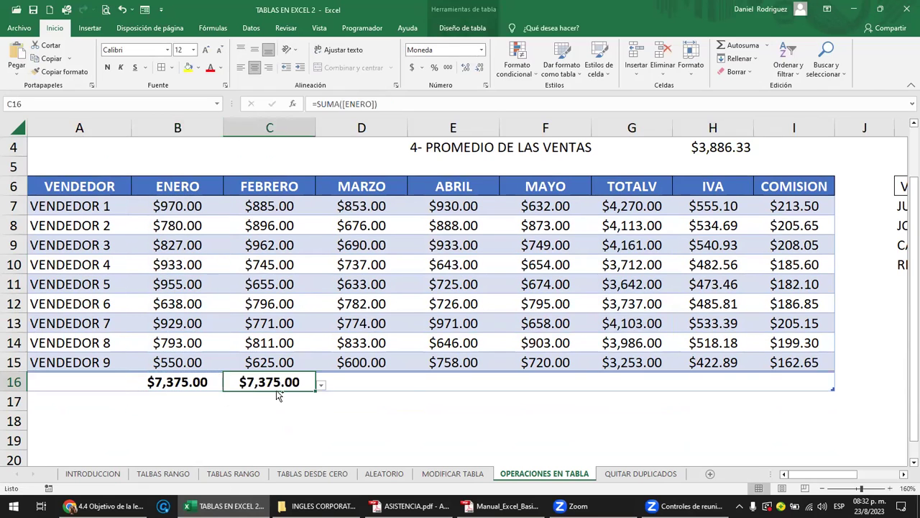
key("ctrl+c")
key("Right")
key("ctrl+v")
key("ctrl+c")
key("Right")
key("ctrl+v")
key("ctrl+c")
key("Right")
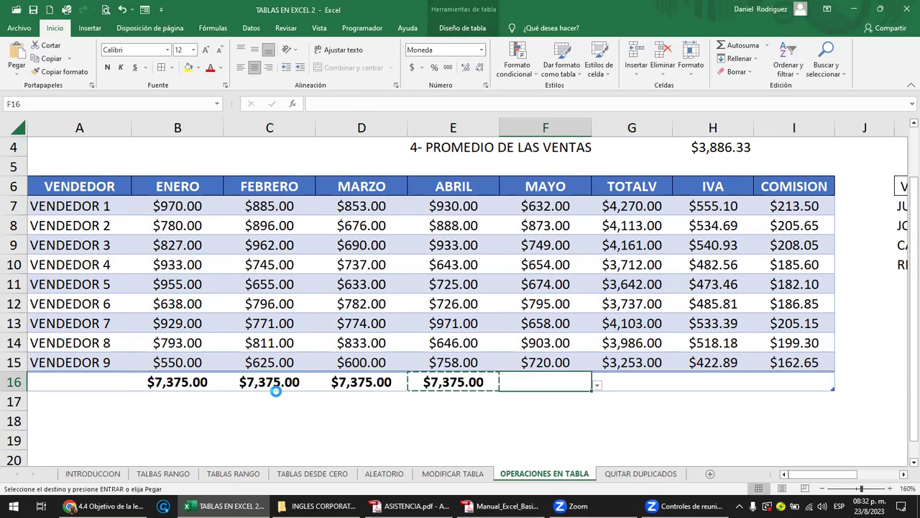
key("ctrl+v")
key("ctrl+c")
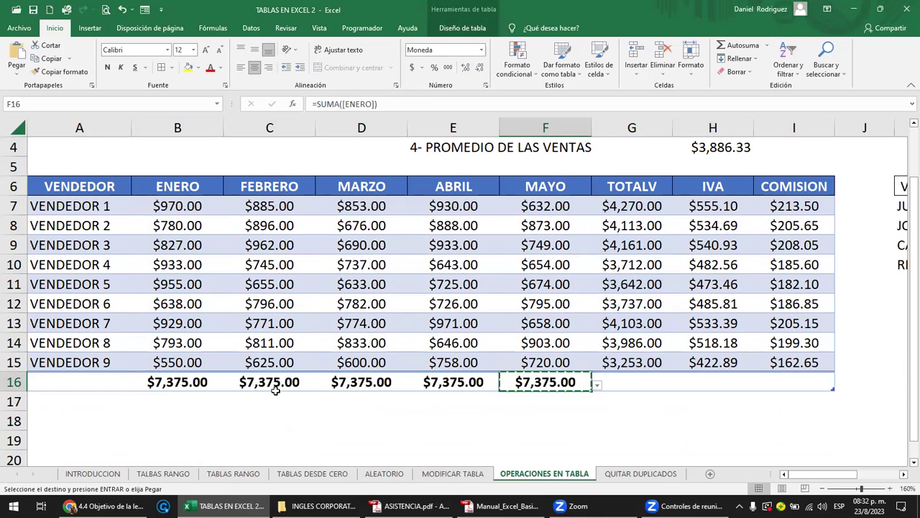
key("Left")
key("Left")
key("Left")
key("Left")
Clear the duplicated totals from C16:F16 and then B16, leaving row 16 empty
left_click(277, 394)
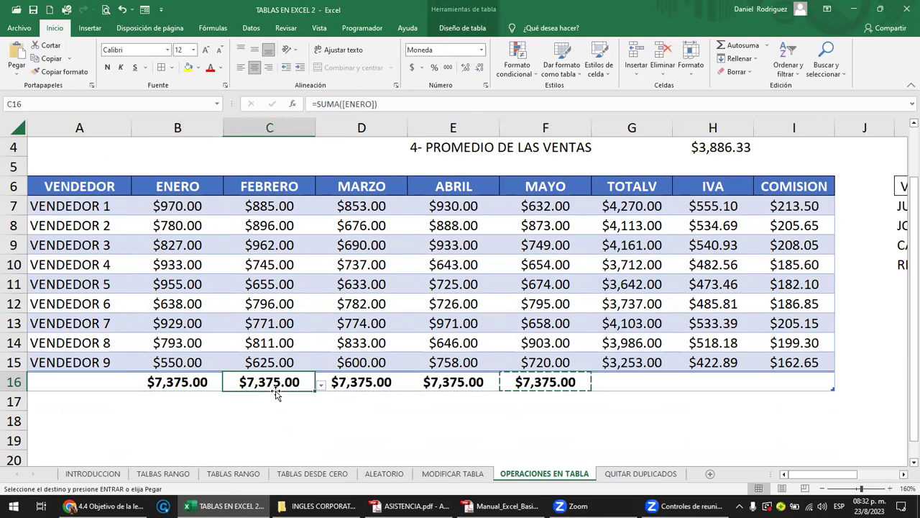
key("F2")
key("Tab")
key("F2")
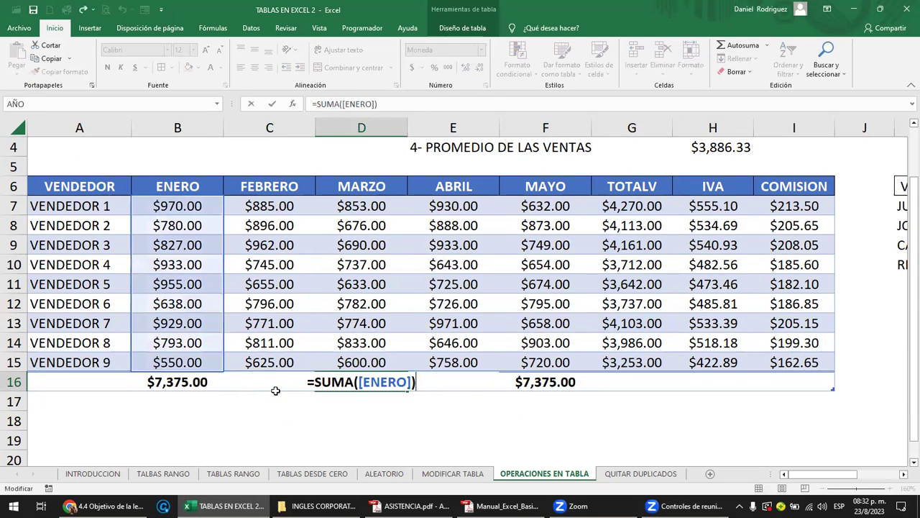
key("Tab")
key("shift+Right")
key("Delete")
key("Left")
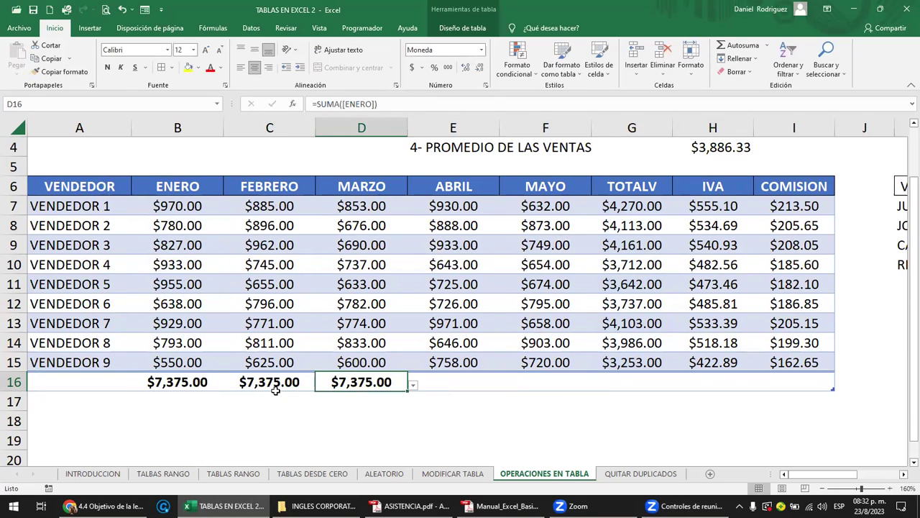
key("Delete")
key("Left")
key("Delete")
key("Left")
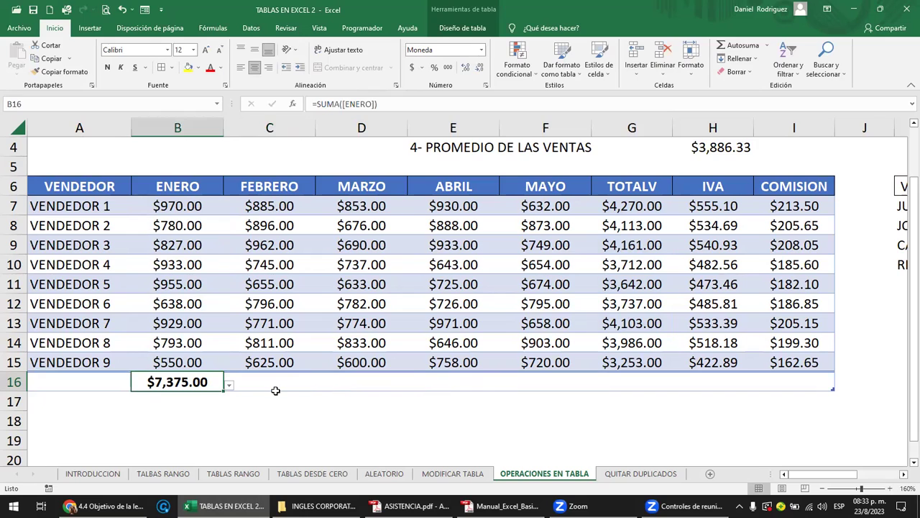
key("Delete")
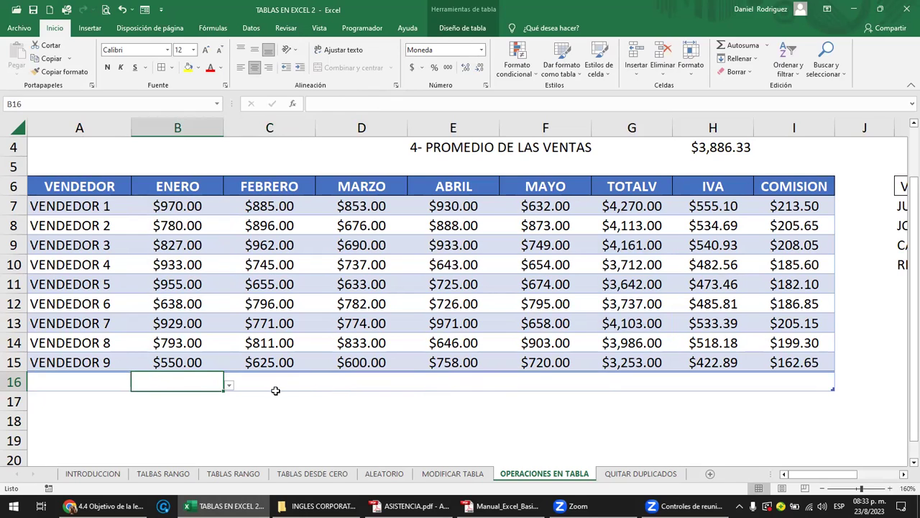
key("ctrl+z")
key("Delete")
Turn on filter buttons for the sales table headers with Ctrl+Shift+L
left_click(178, 187)
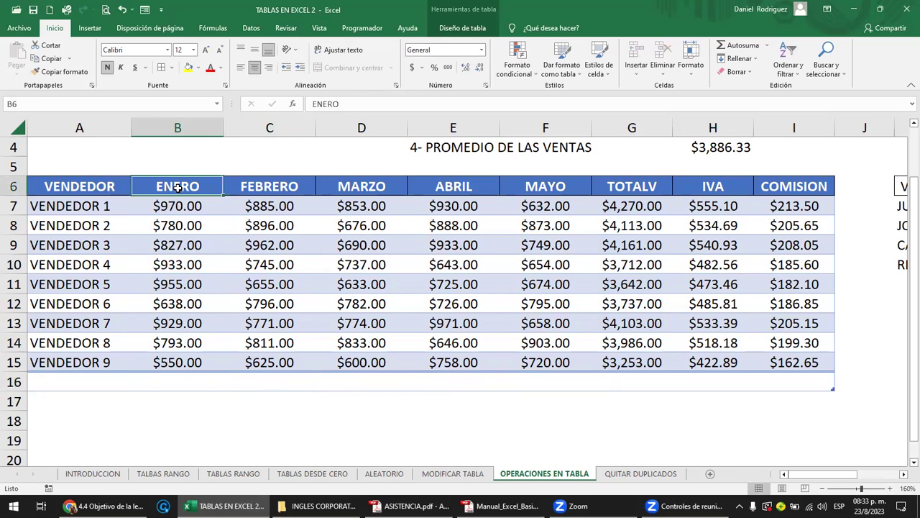
key("ctrl+shift+l")
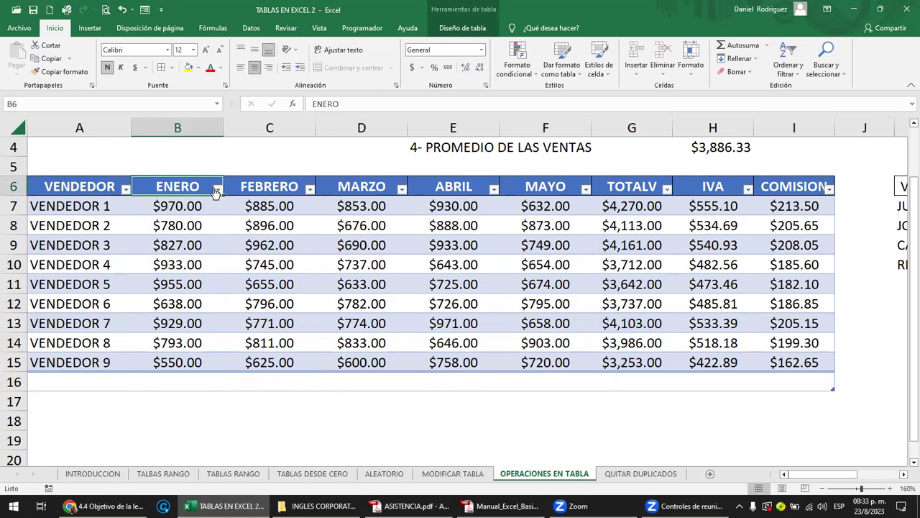
left_click(217, 188)
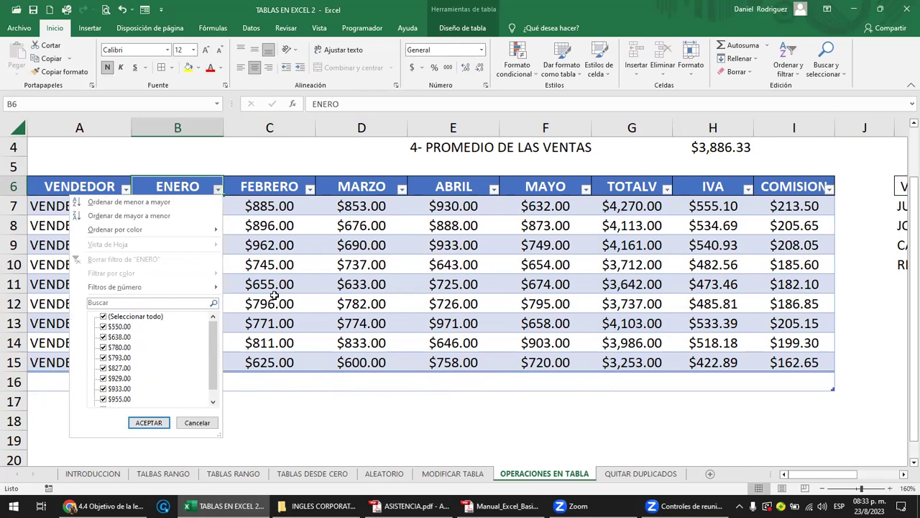
left_click(149, 423)
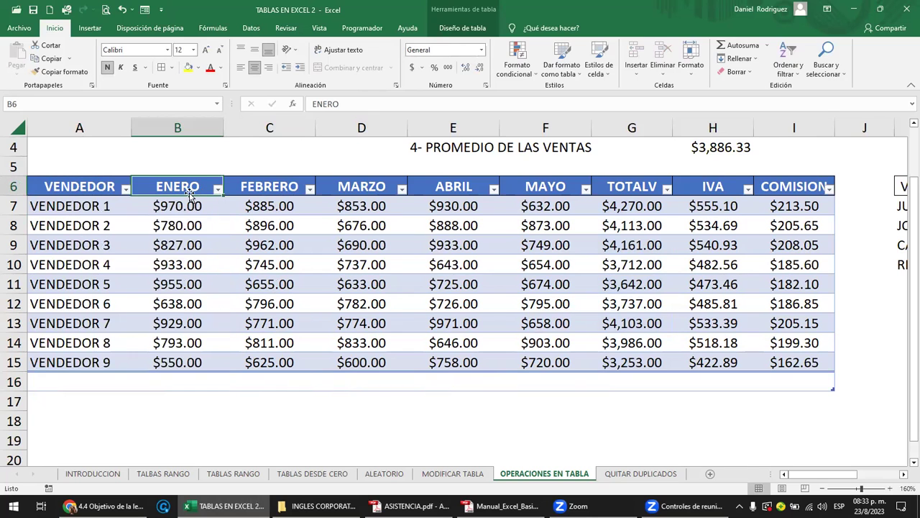
Filter VENDEDOR to show only VENDEDOR 1, then clear the filter to show all vendors
left_click(125, 189)
left_click(49, 318)
left_click(52, 327)
left_click(78, 422)
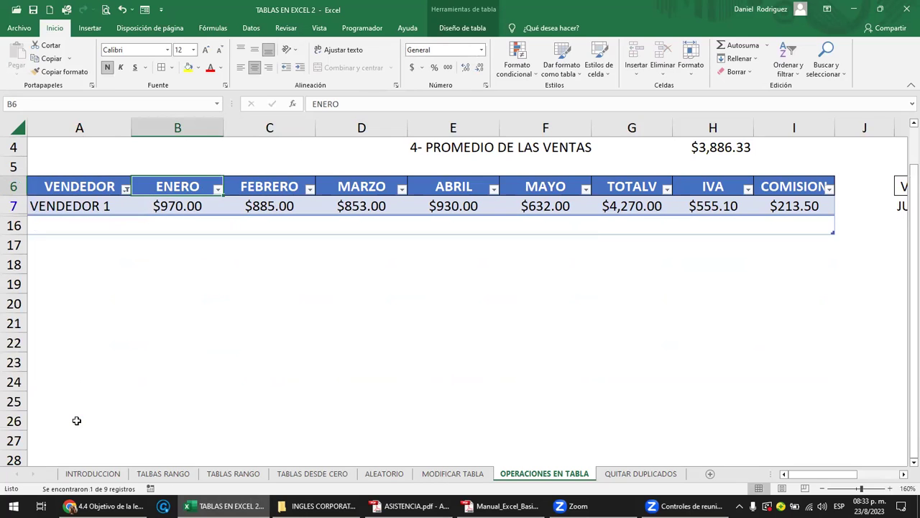
left_click(126, 188)
left_click(50, 261)
left_click(177, 384)
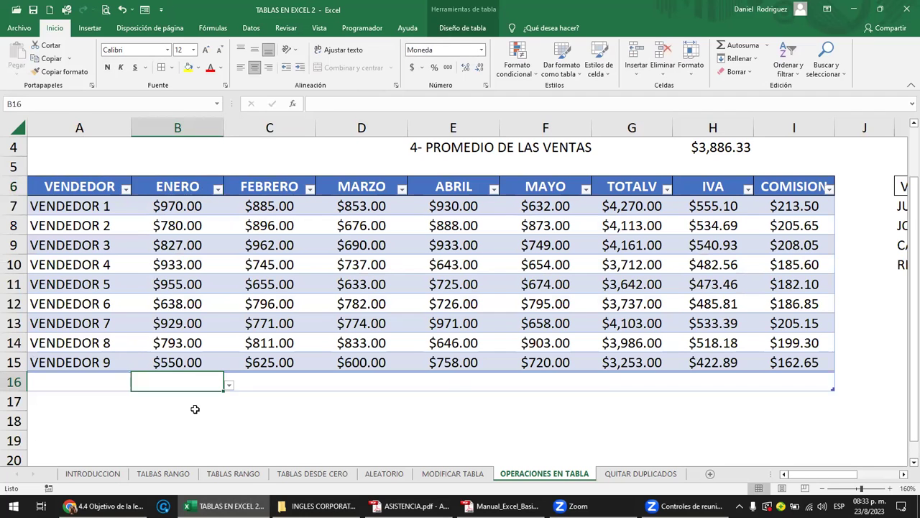
Enter =SUMA totals for ENERO in B16 and FEBRERO in C16: $7,375.00 and $7,146.00
type("=SUMA")
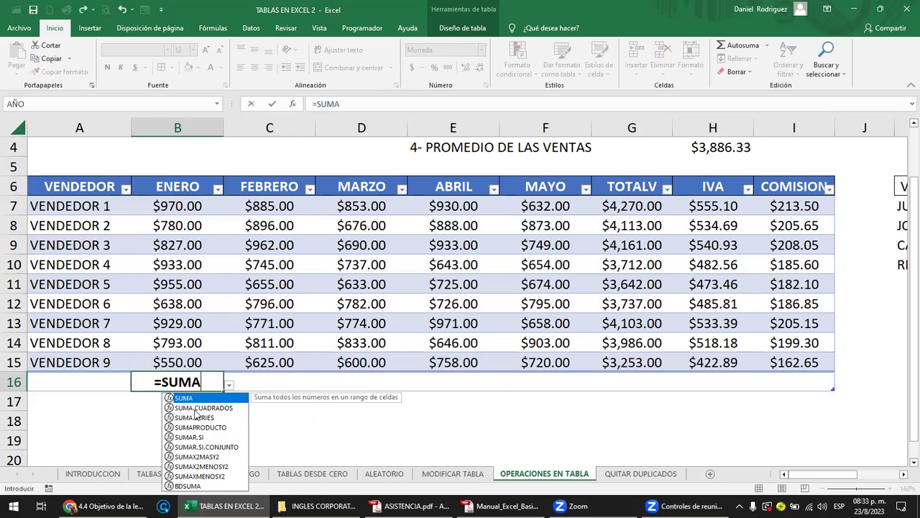
type("(")
left_click_drag(177, 209, 169, 363)
key("Return")
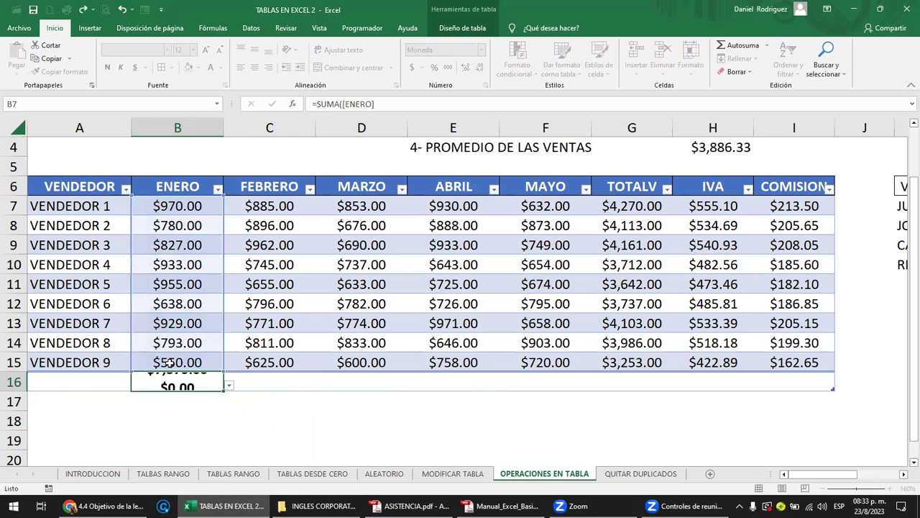
left_click(279, 381)
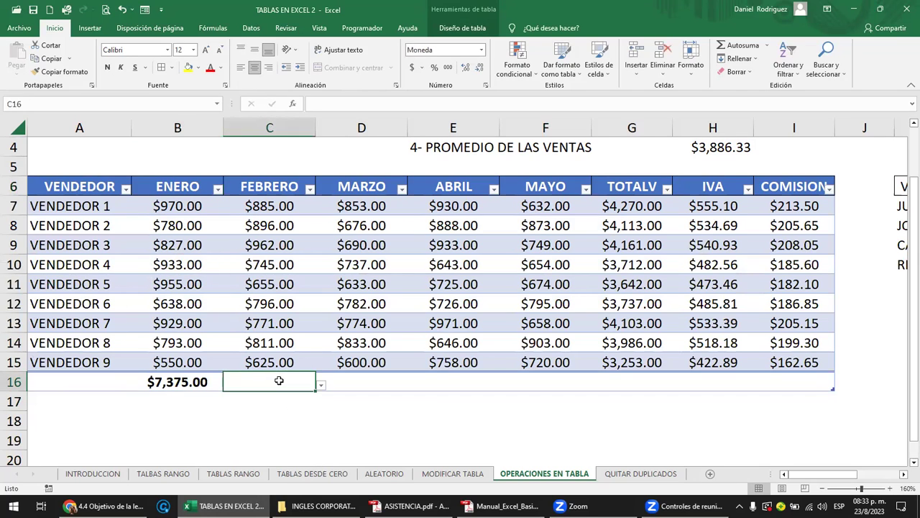
type("=SUMA")
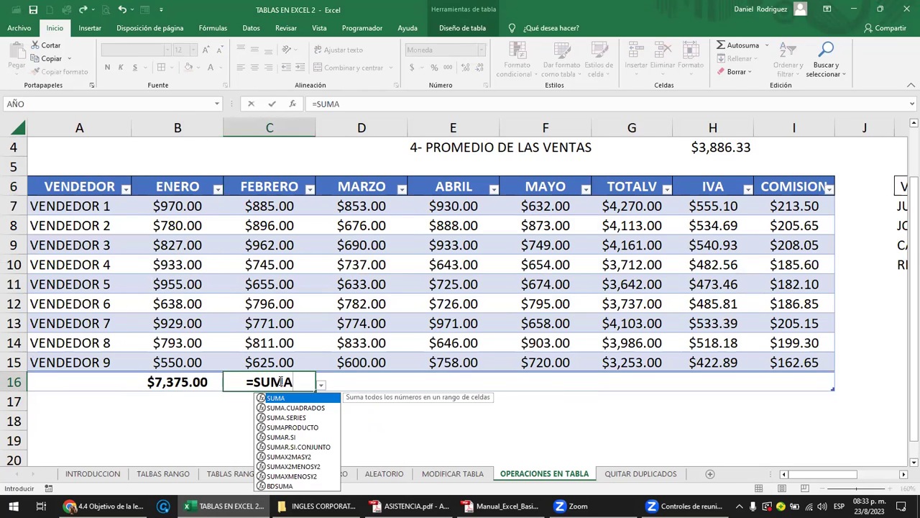
type("(")
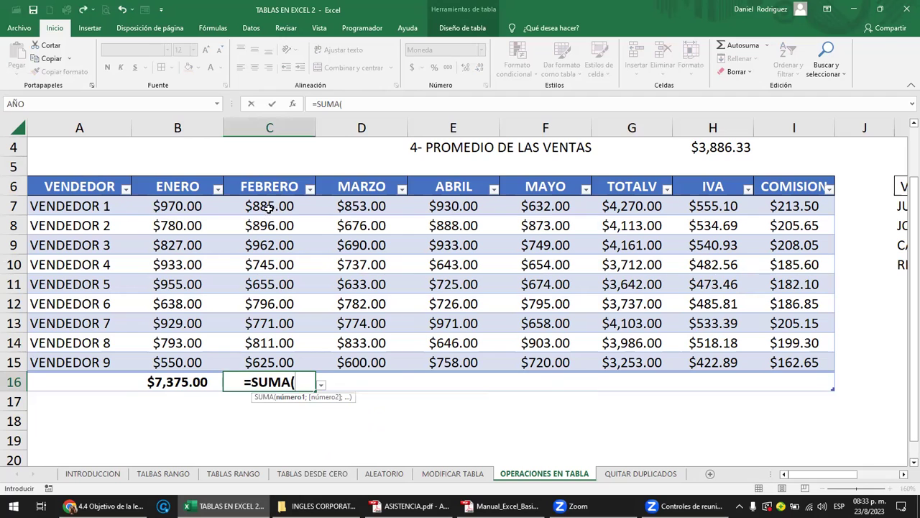
left_click_drag(269, 209, 271, 361)
type(")")
key("Return")
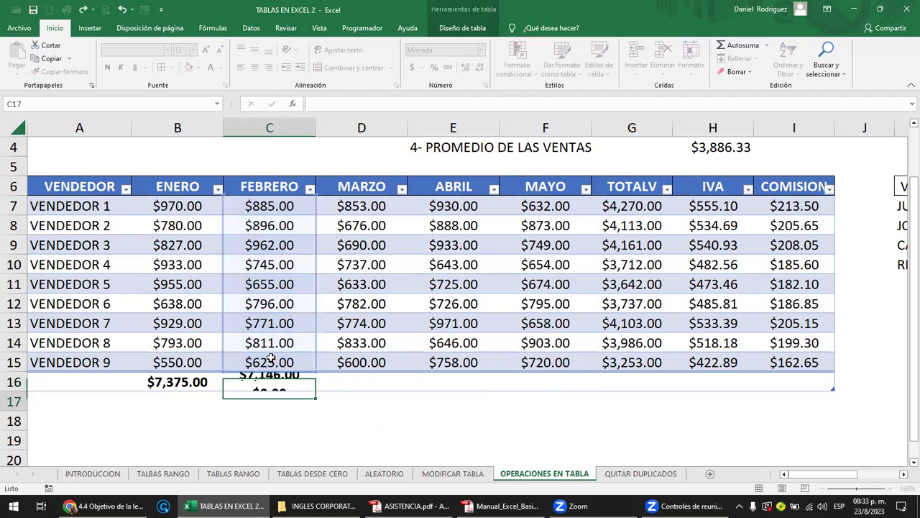
Test the totals by filtering to VENDEDOR 1, then clear the filter and inspect B16's formula
left_click(173, 383)
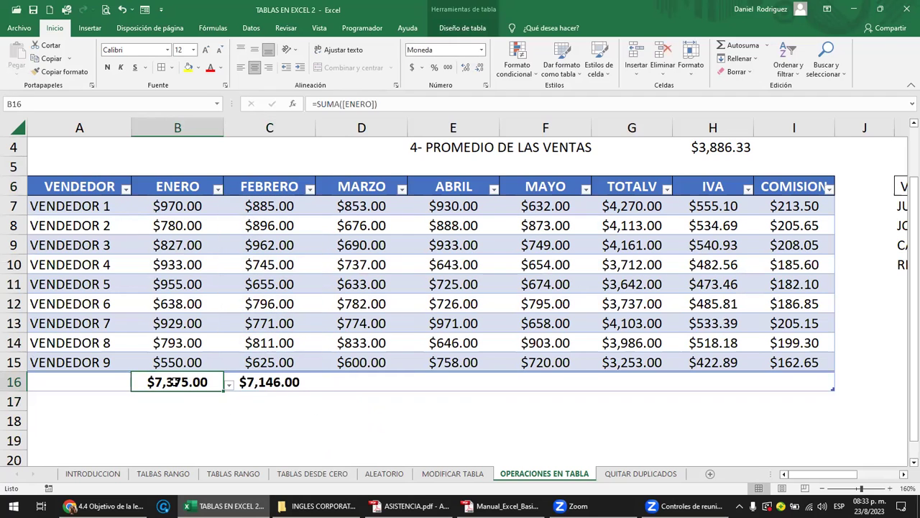
left_click(126, 191)
left_click(71, 317)
left_click(71, 326)
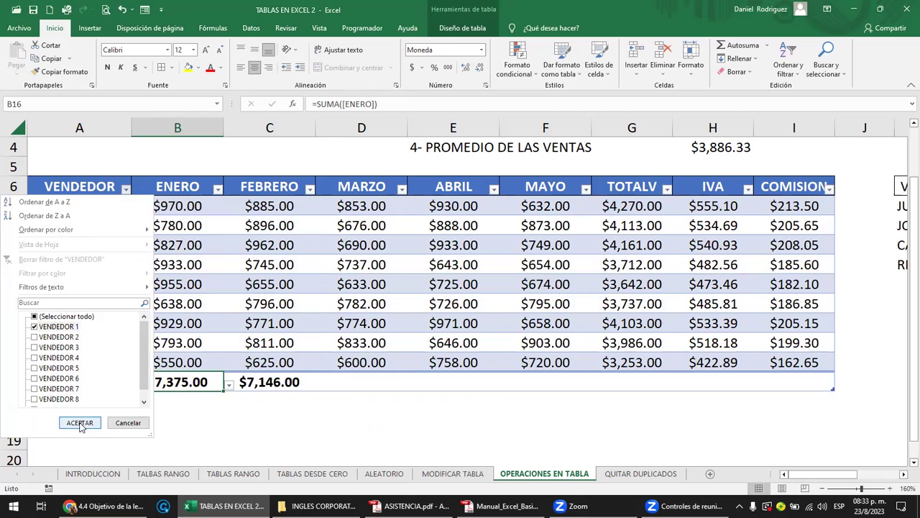
left_click(80, 423)
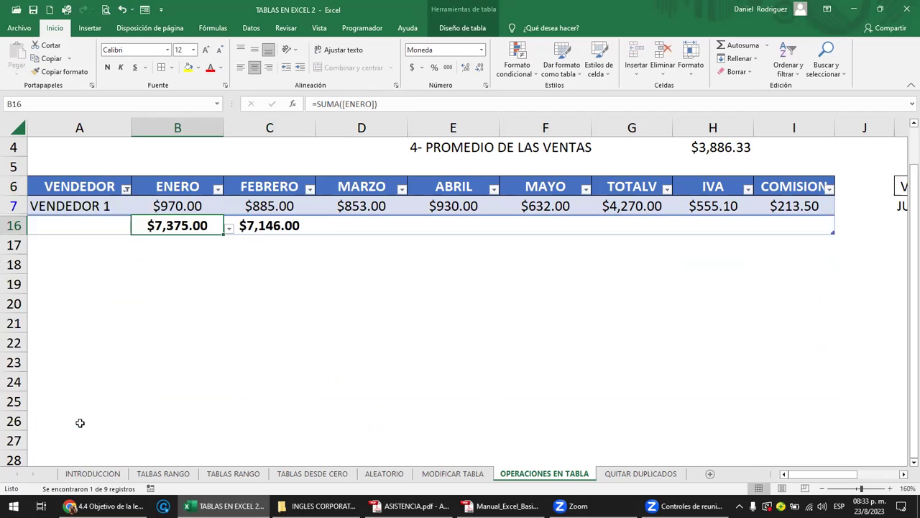
left_click(177, 206)
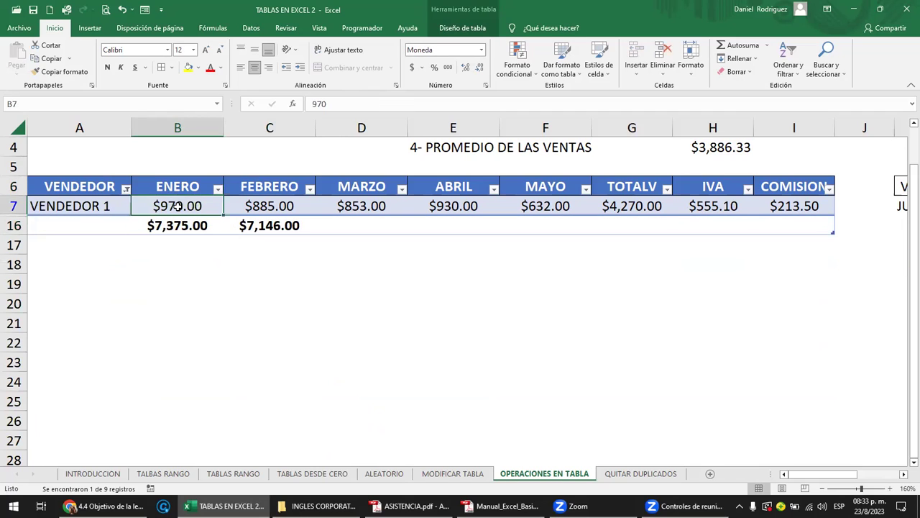
left_click(177, 225)
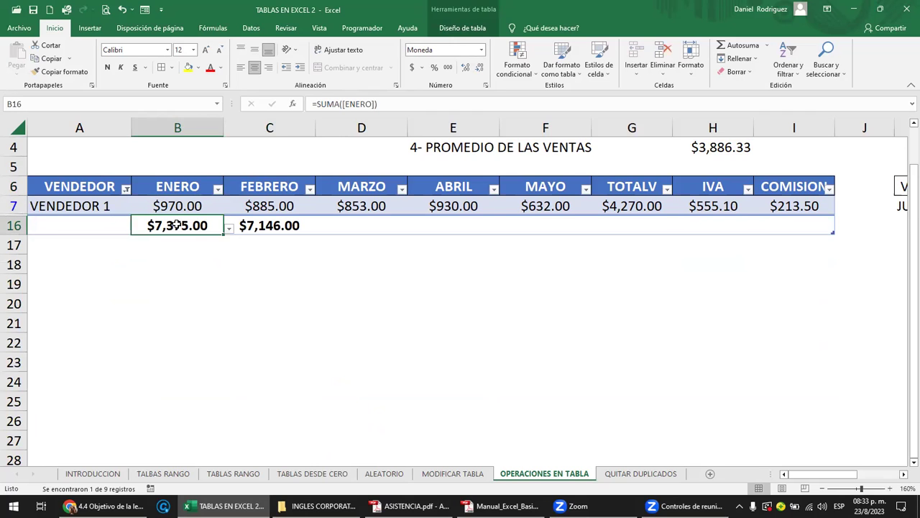
left_click(126, 189)
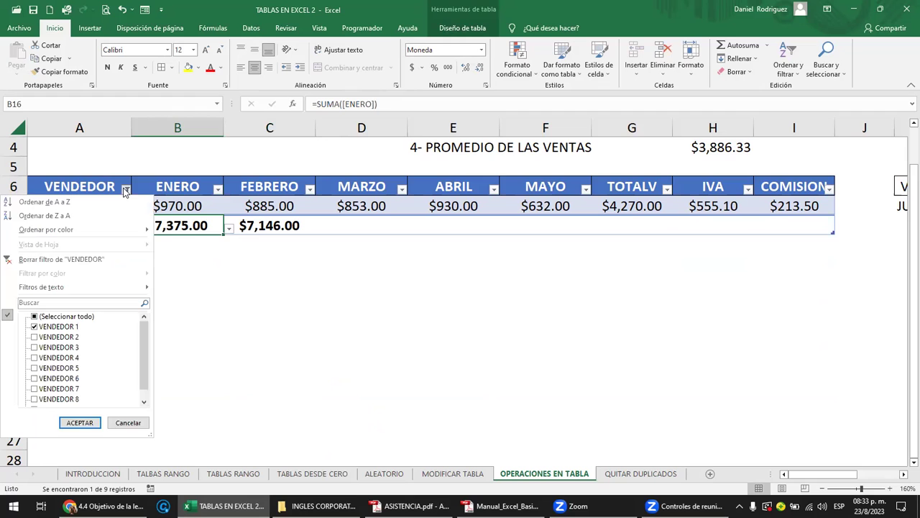
left_click(53, 260)
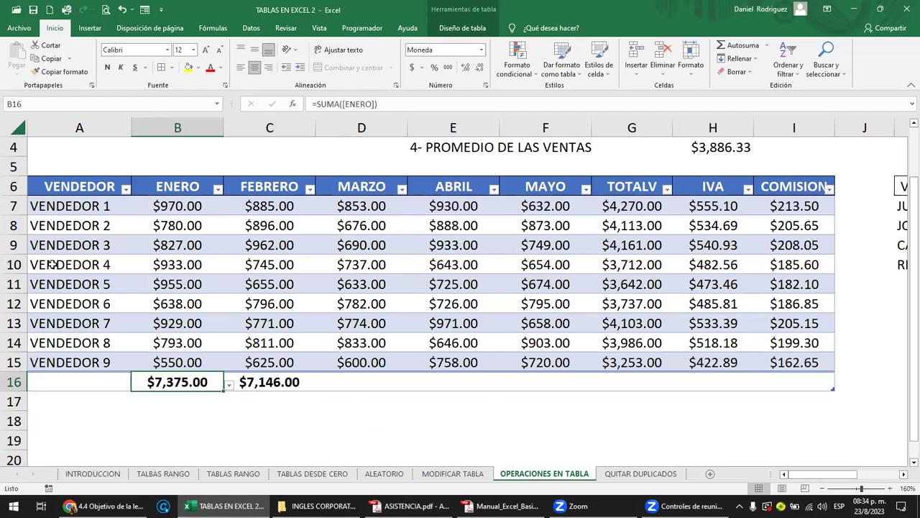
double_click(146, 382)
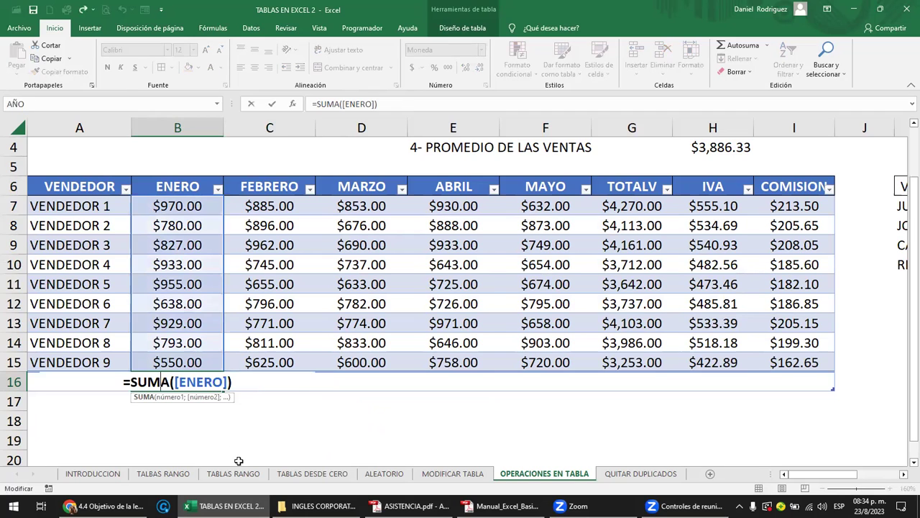
Delete the hand-made January and February totals from B16 and C16
key("Return")
left_click(176, 382)
key("Delete")
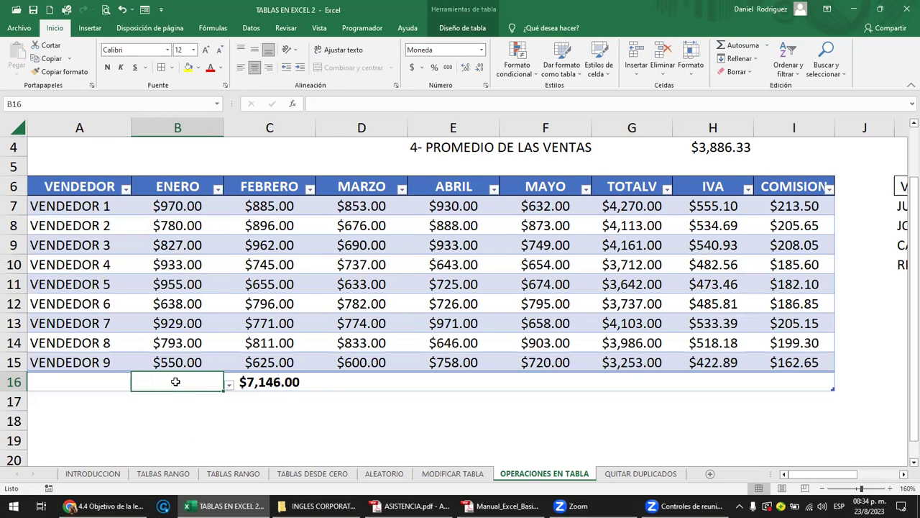
key("Right")
key("Delete")
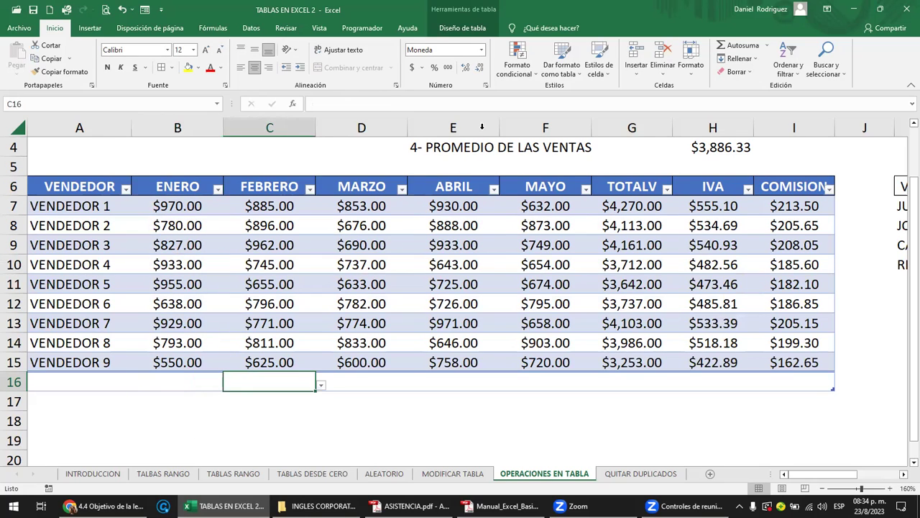
Turn on the table's Fila de totales option in Diseño de tabla
left_click(356, 186)
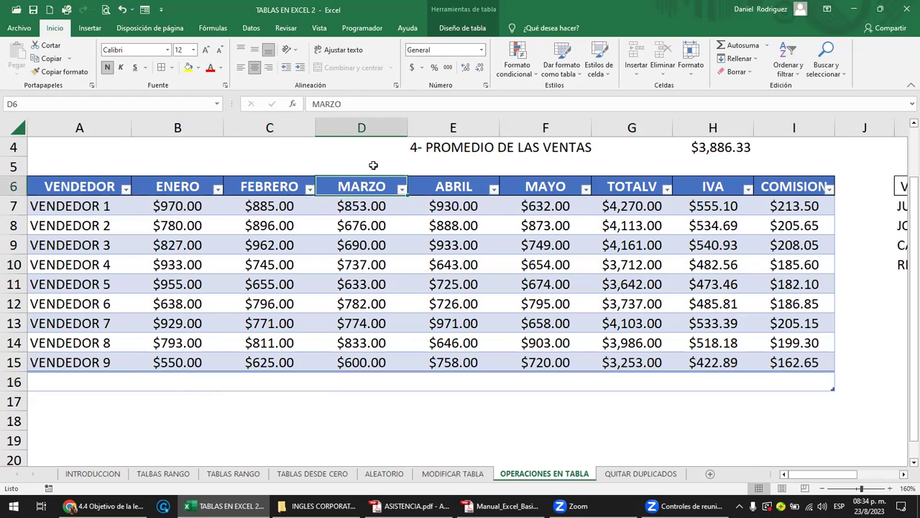
left_click(471, 27)
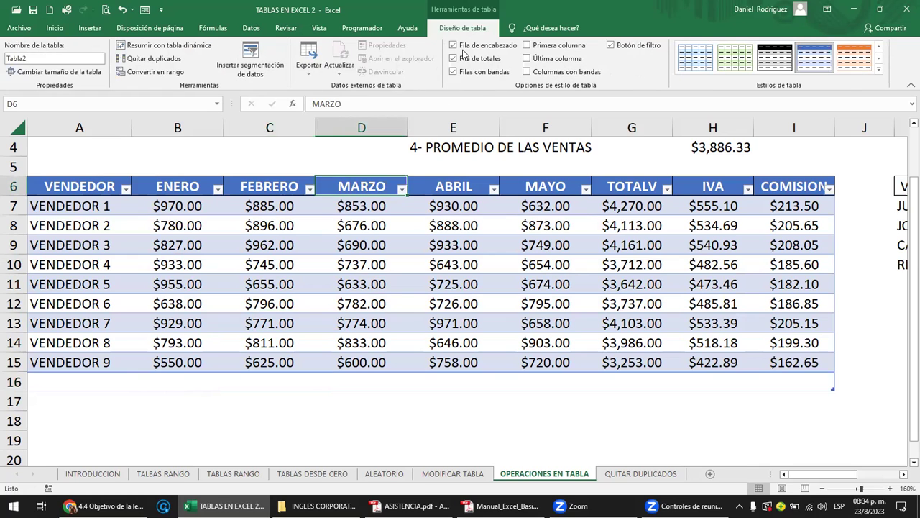
left_click(466, 60)
left_click(464, 62)
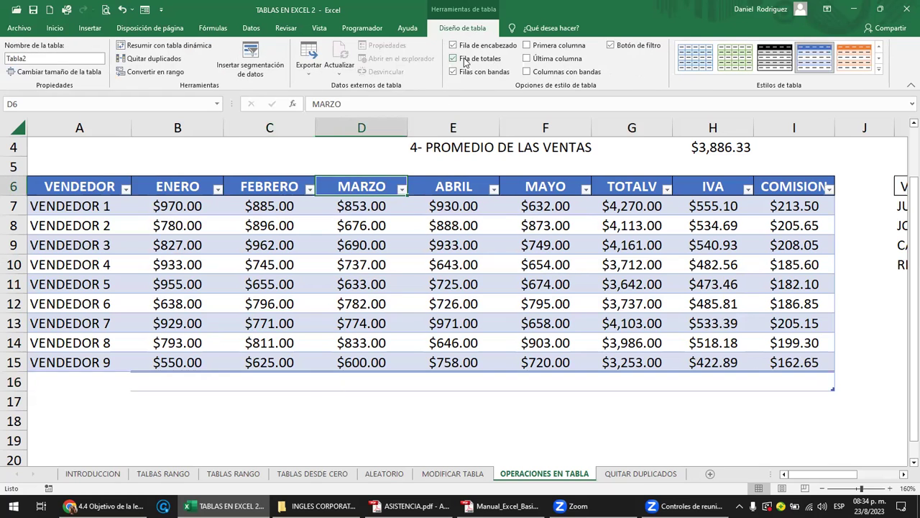
left_click(464, 60)
left_click(464, 59)
left_click(464, 60)
left_click(464, 61)
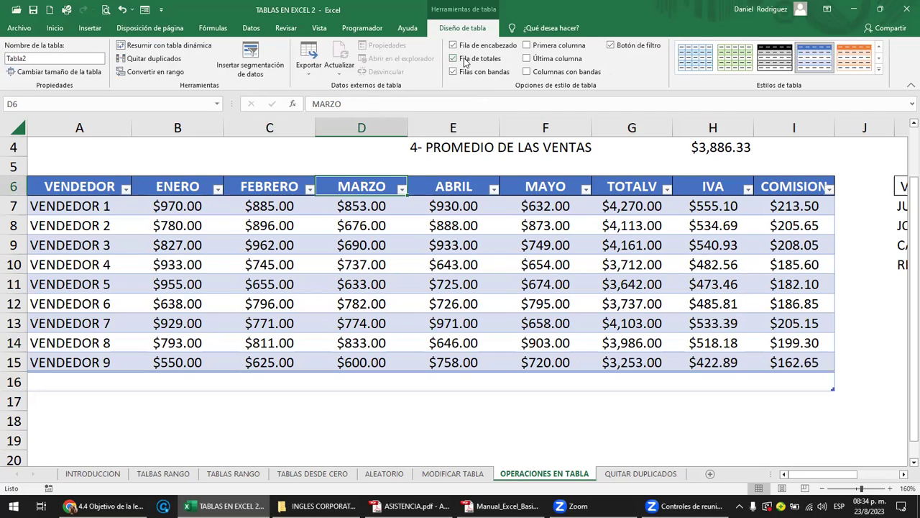
Turn Tabla2's totals row off and back on
mouse_move(58, 210)
left_mouse_down()
mouse_move(721, 305)
mouse_move(781, 362)
left_mouse_up()
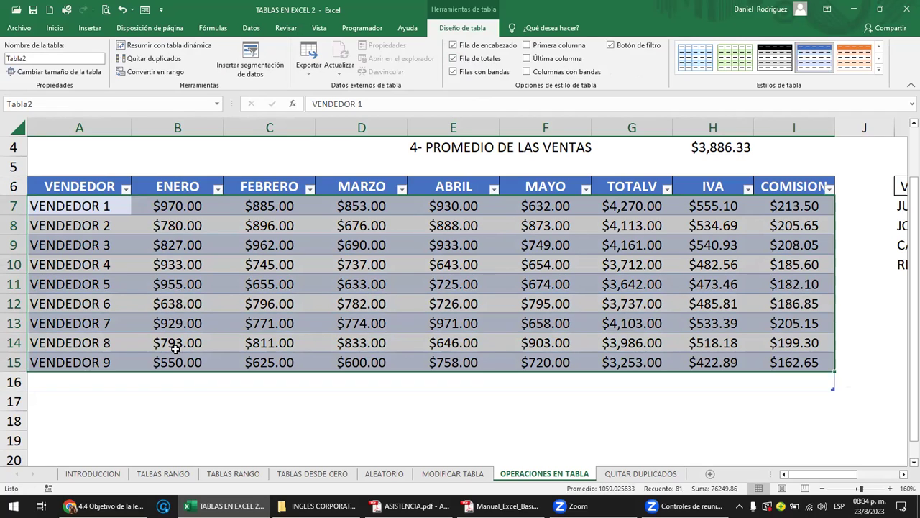
left_click(190, 364)
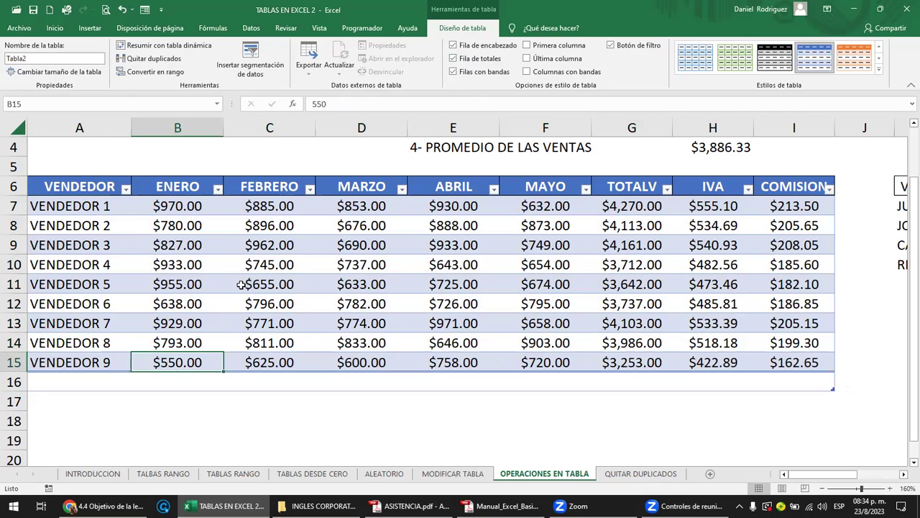
left_click(454, 59)
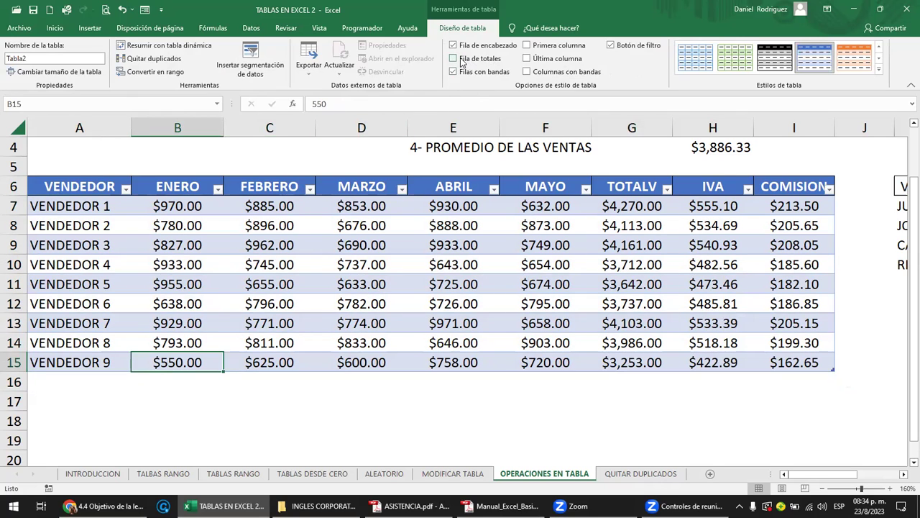
left_click(455, 59)
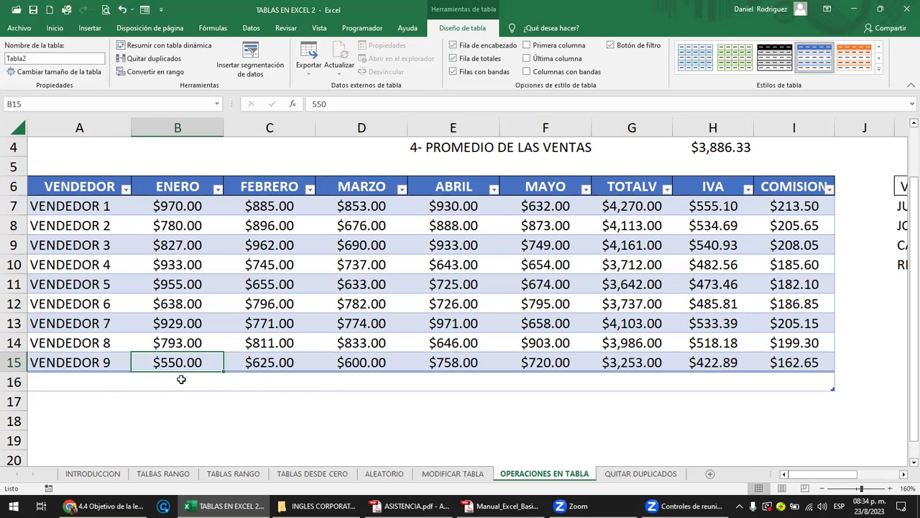
Set the ENERO, FEBRERO and MARZO cells of the totals row to Suma
left_click(176, 387)
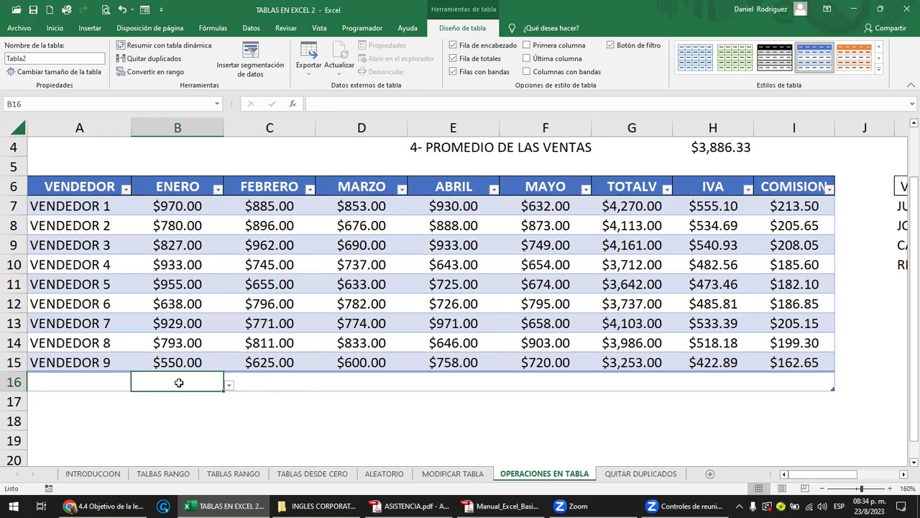
left_click(229, 386)
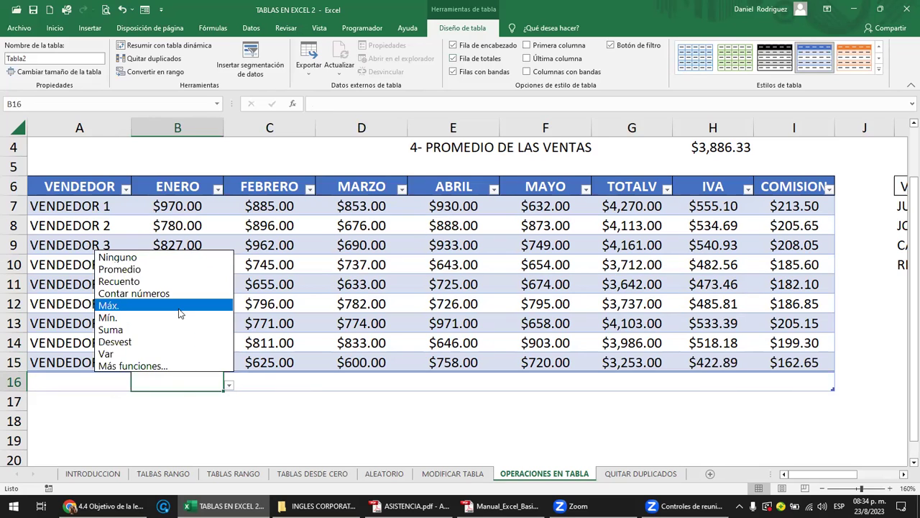
left_click(144, 330)
left_click(268, 381)
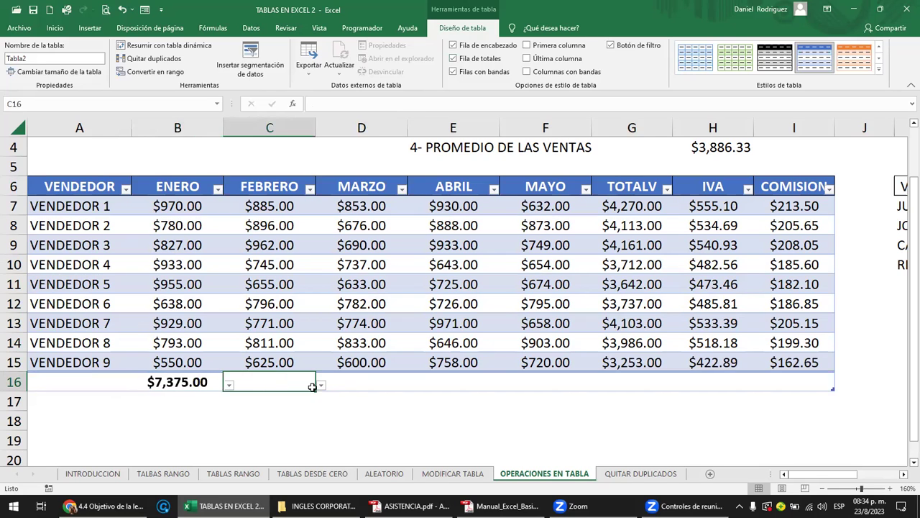
left_click(320, 387)
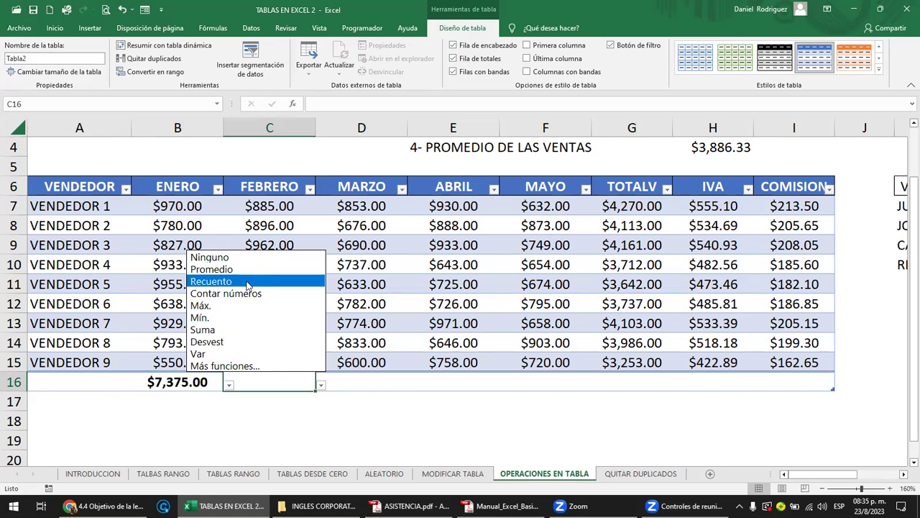
left_click(248, 331)
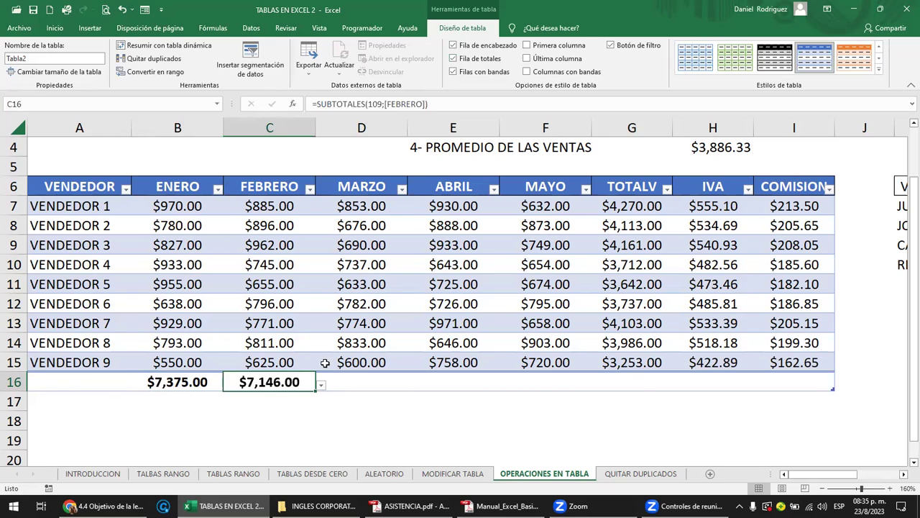
left_click(370, 381)
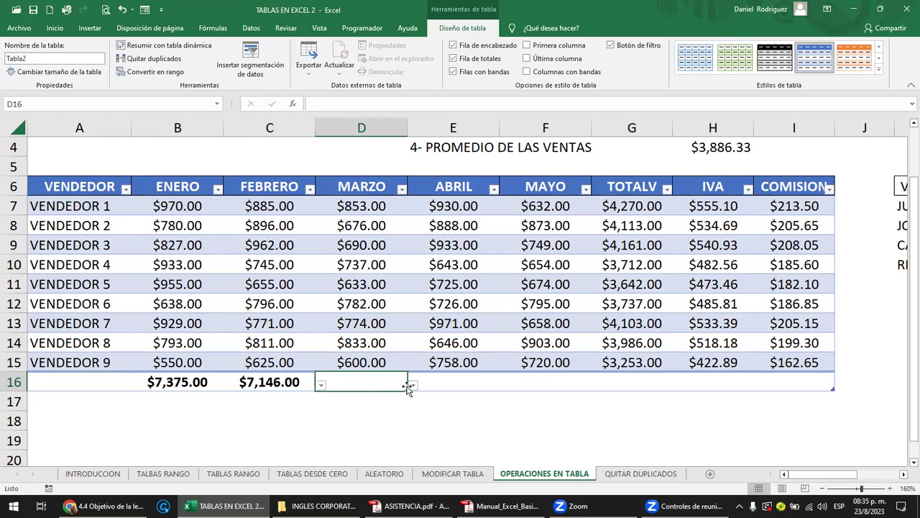
left_click_drag(407, 388, 791, 382)
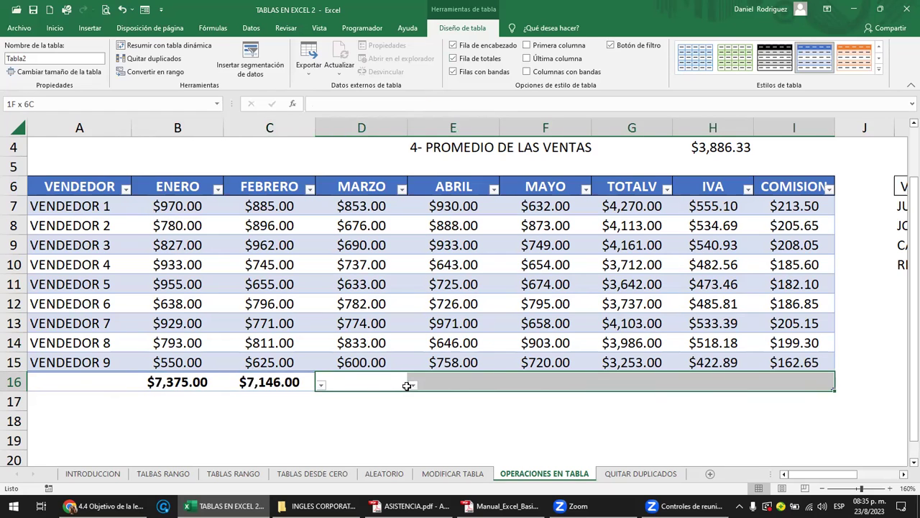
left_click(407, 386)
left_click(412, 386)
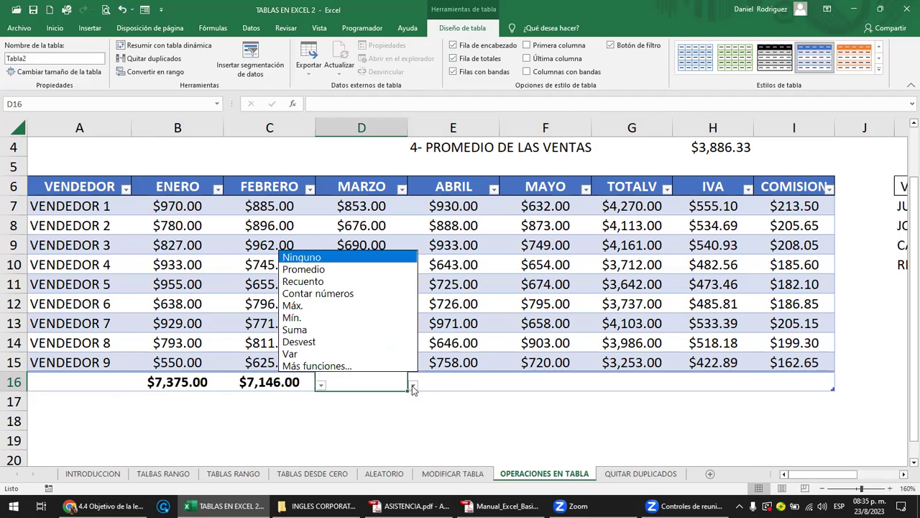
left_click(335, 329)
Set the ABRIL, MAYO and TOTALV totals to Suma
left_click(464, 382)
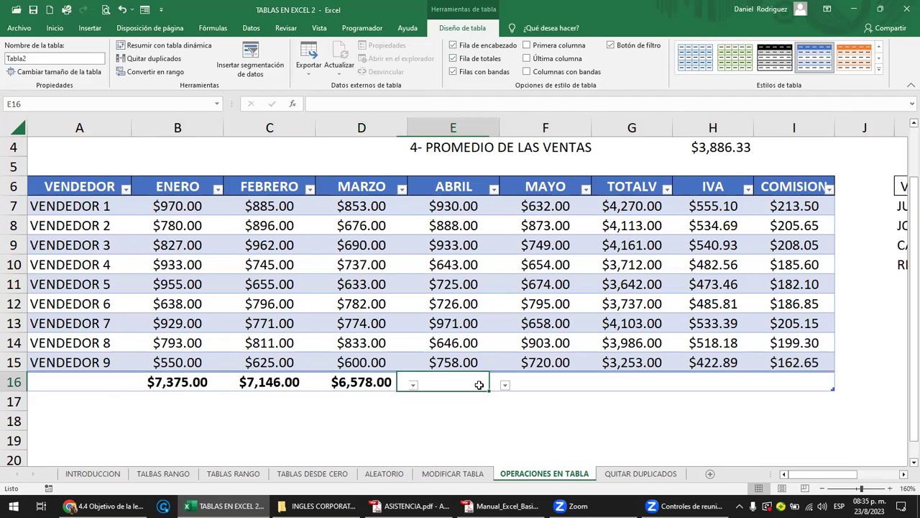
left_click(506, 386)
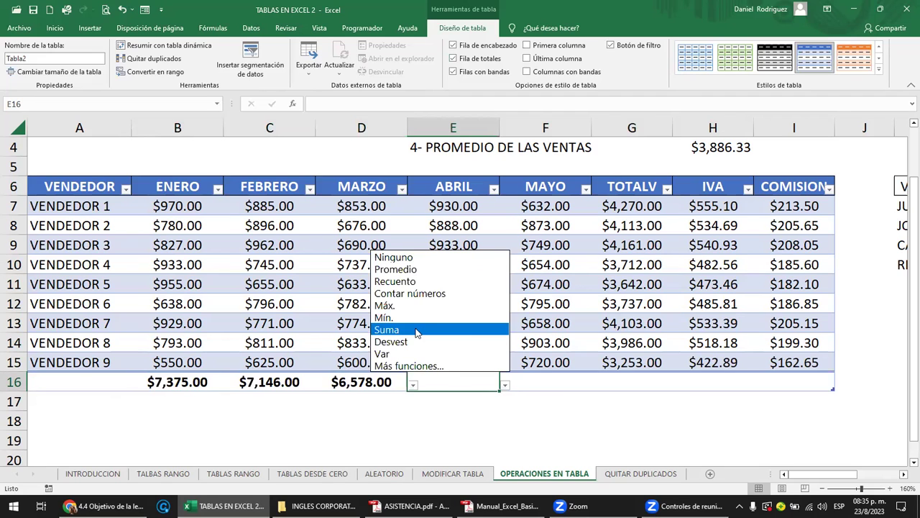
left_click(415, 330)
left_click(539, 382)
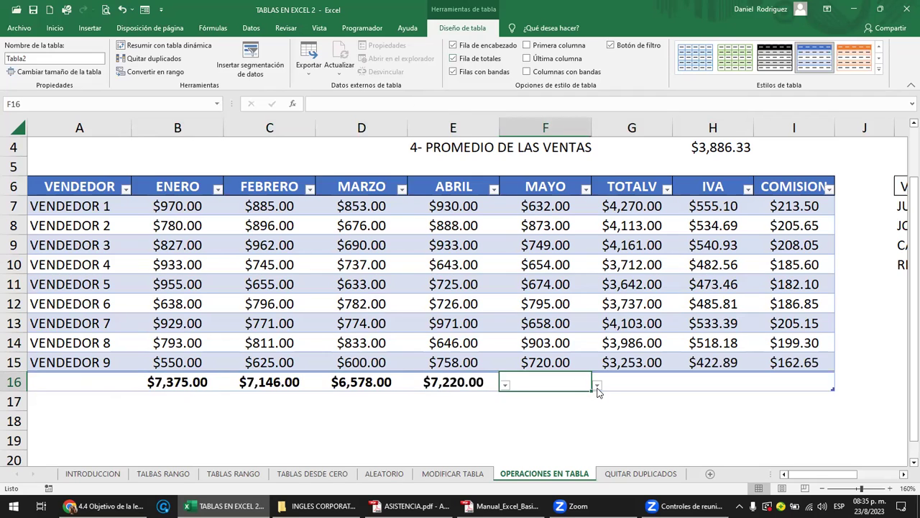
left_click(597, 386)
left_click(533, 329)
left_click(639, 378)
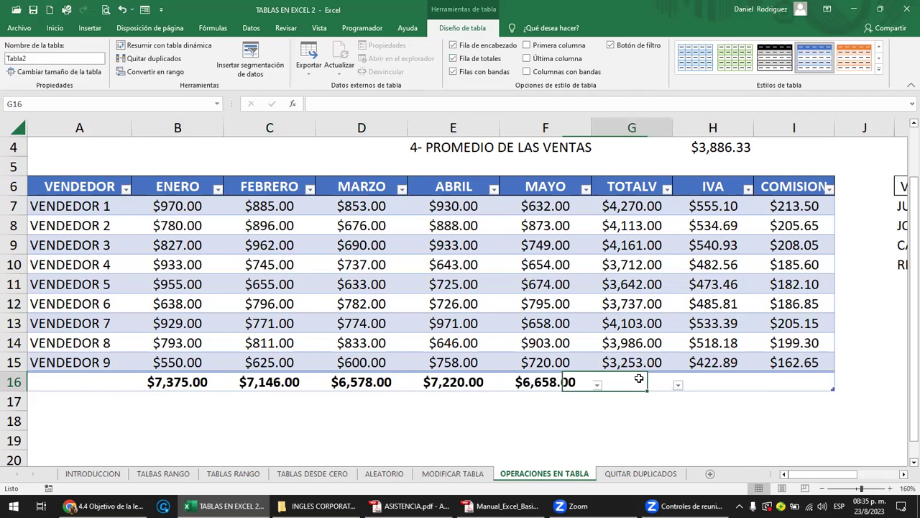
left_click(677, 386)
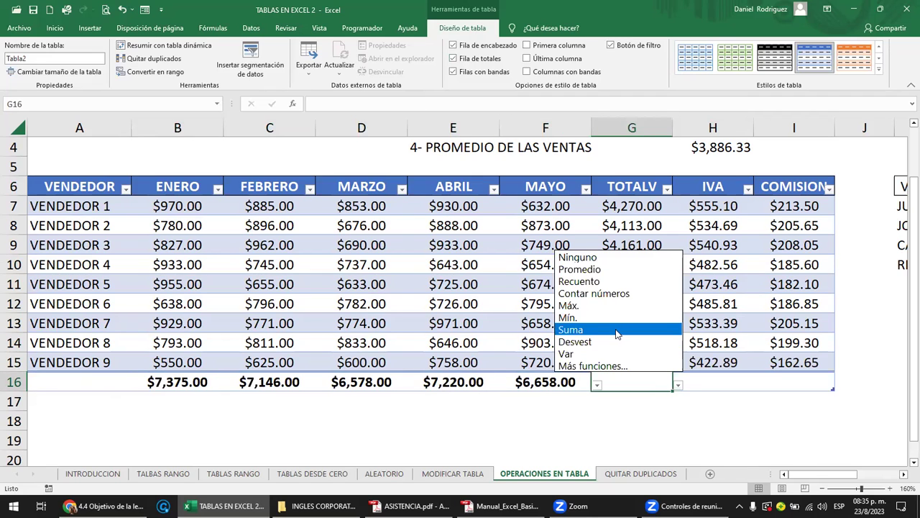
left_click(617, 329)
Set the IVA and COMISION totals to Suma
left_click(711, 380)
left_click(759, 386)
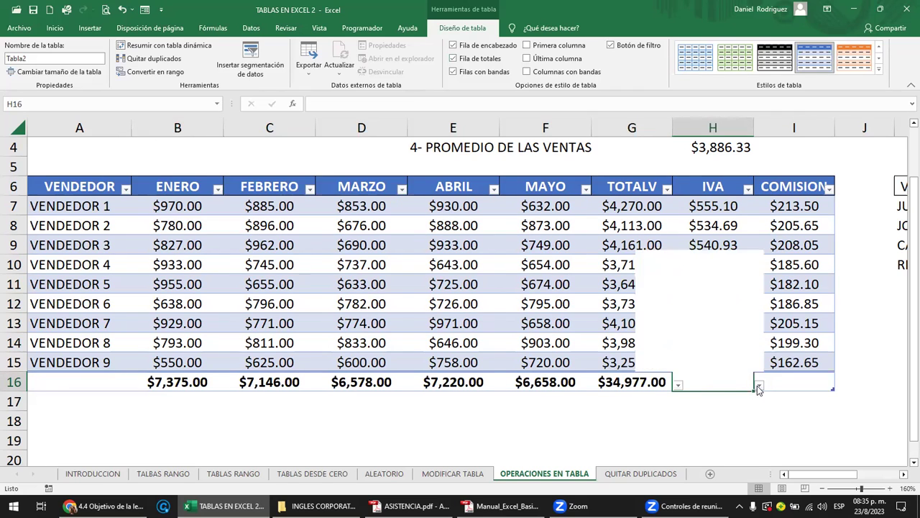
left_click(691, 330)
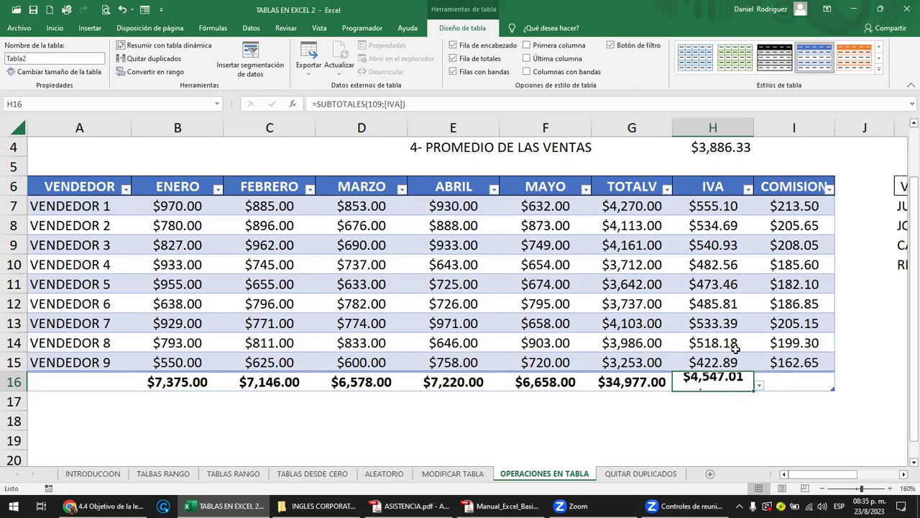
left_click(794, 381)
left_click(840, 386)
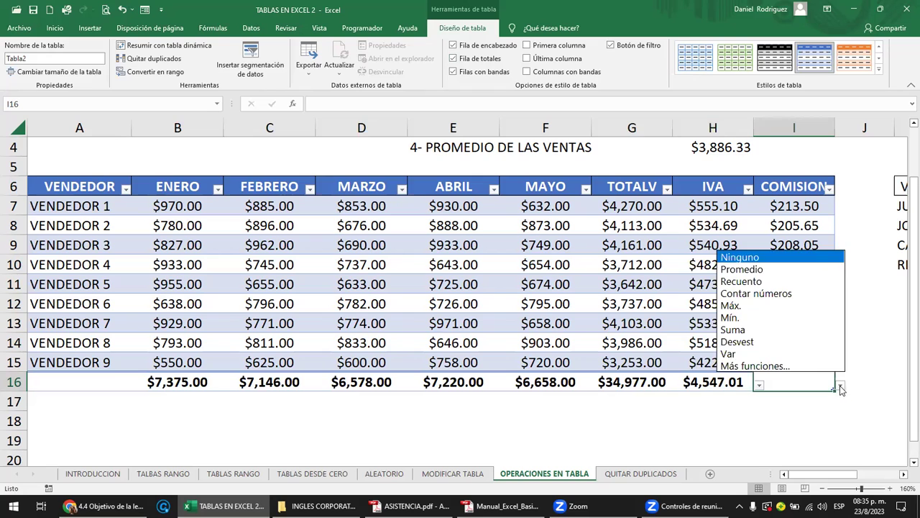
left_click(774, 338)
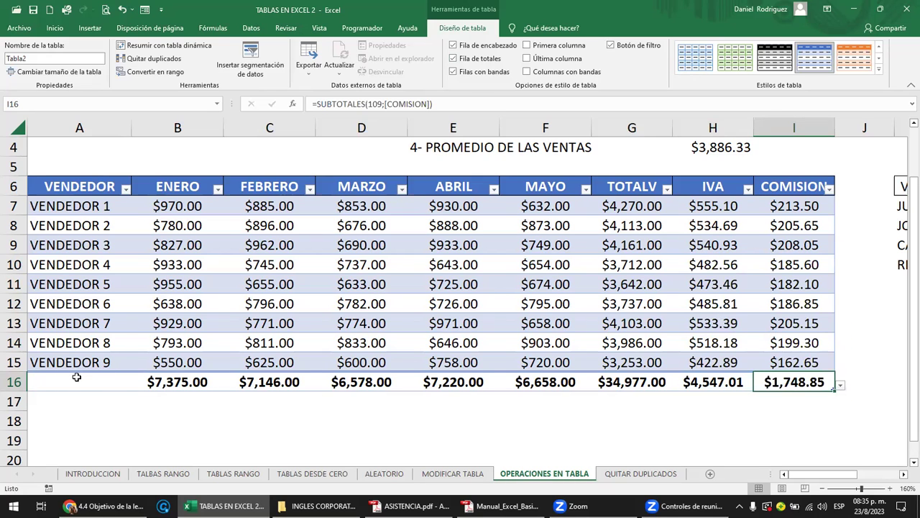
Label the totals row TOTAL in A16
left_click(101, 387)
left_click(136, 386)
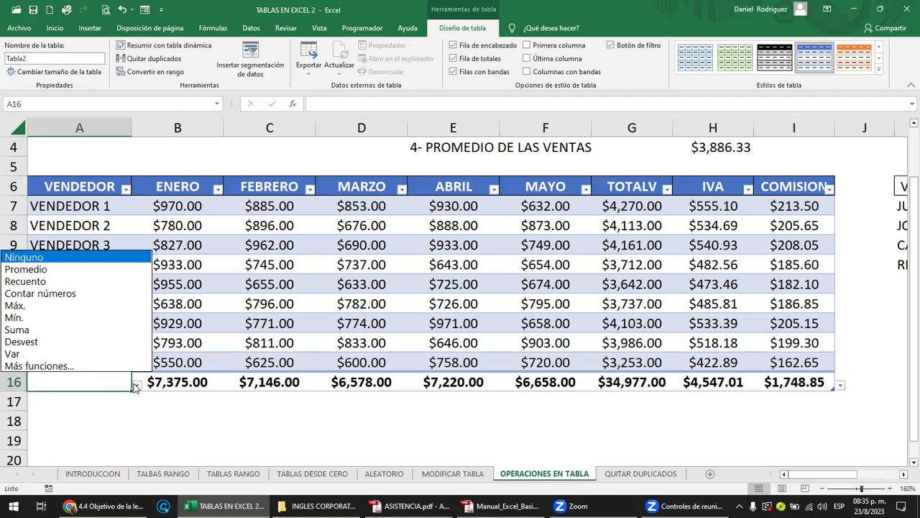
left_click(58, 376)
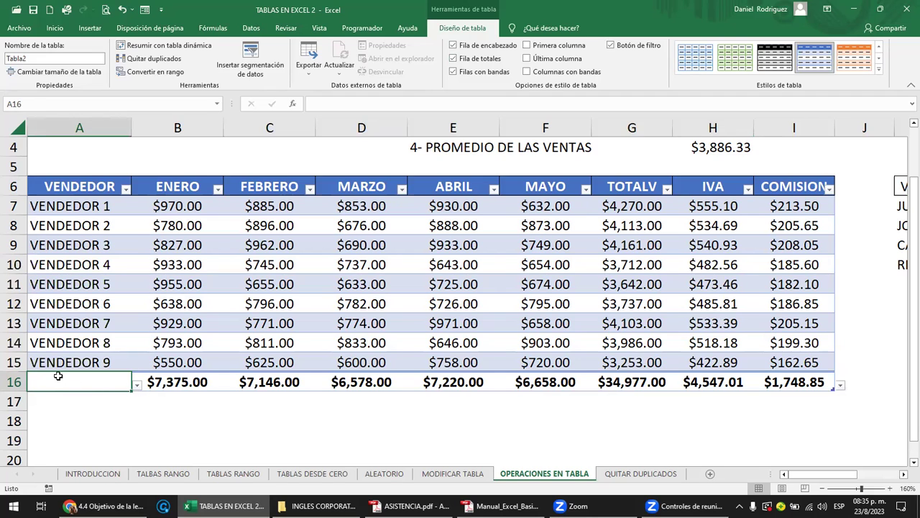
type("TOTAL")
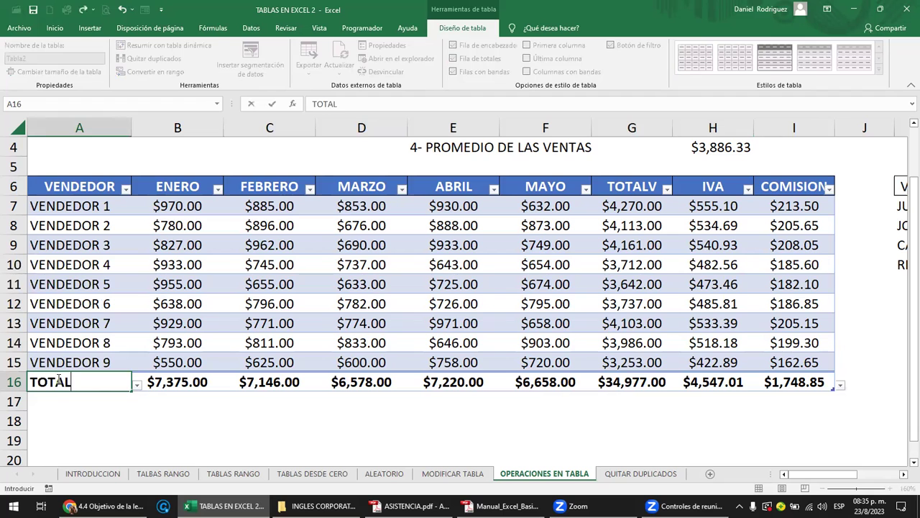
key("Return")
left_click(185, 379)
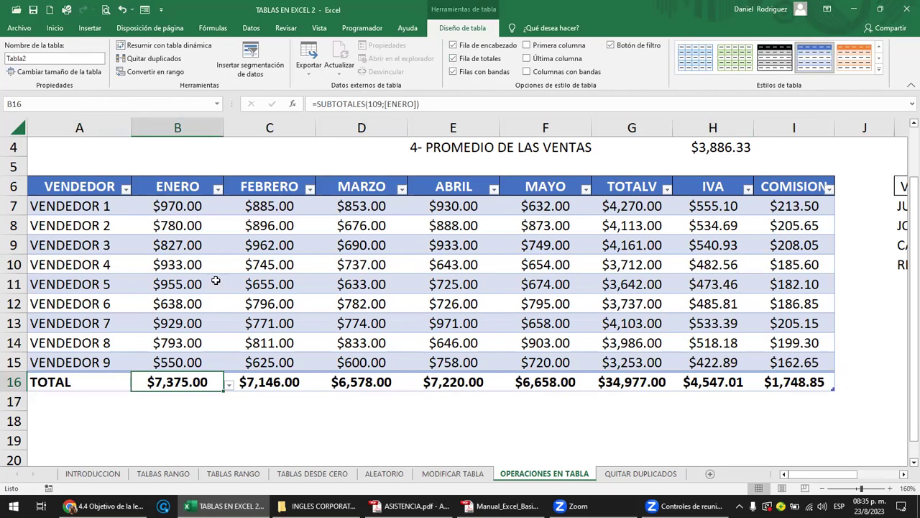
left_click(126, 190)
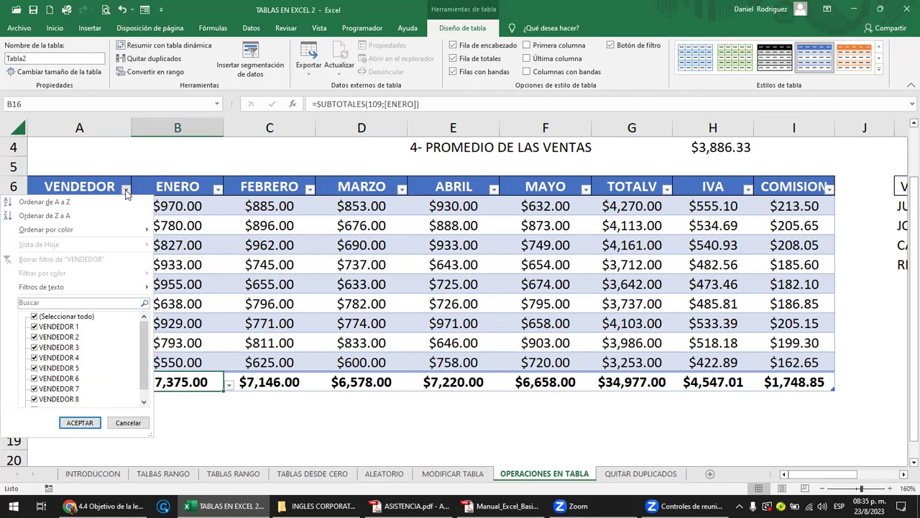
Filter the VENDEDOR column to show only VENDEDOR 5
left_click(74, 370)
left_click(60, 317)
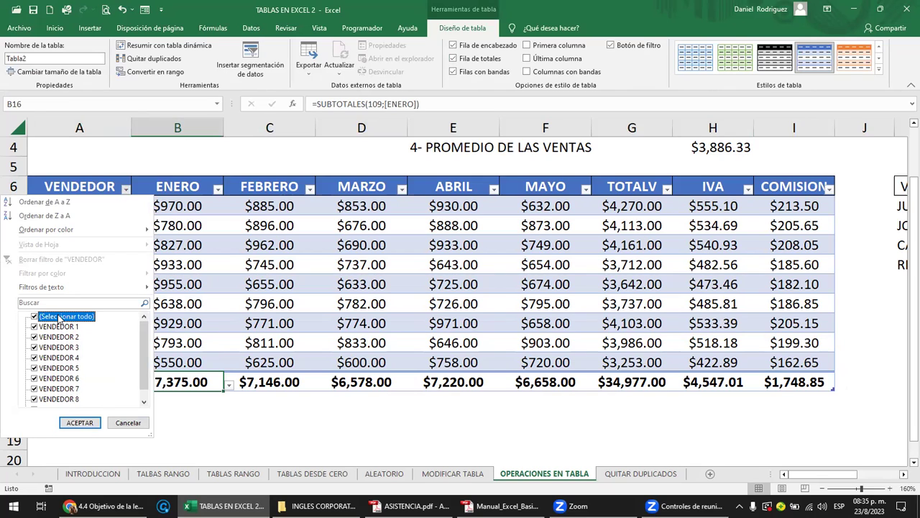
left_click(60, 318)
left_click(53, 369)
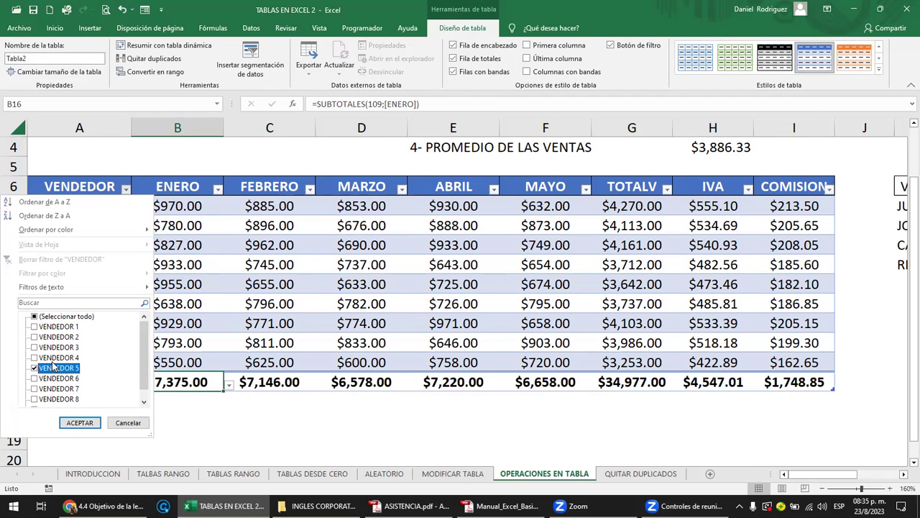
left_click(81, 422)
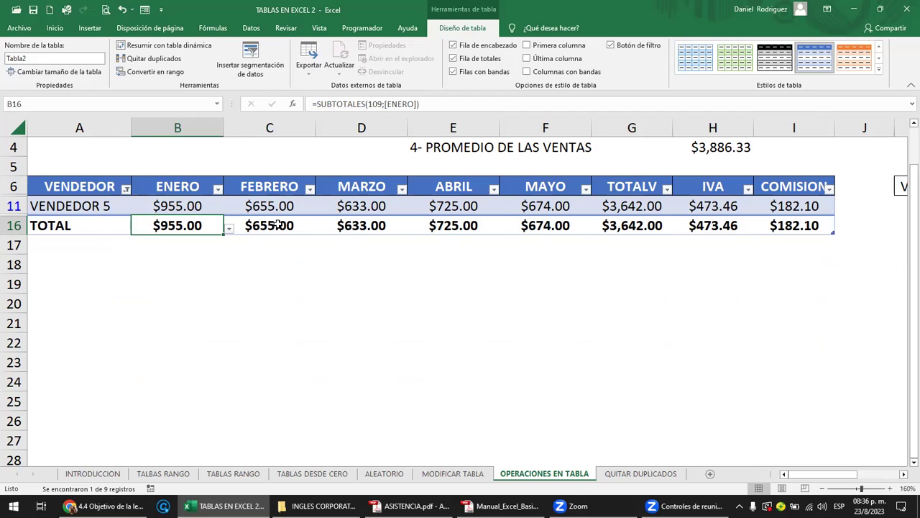
Add VENDEDOR 6 and 7 to the filter and select their ENERO sales
left_click(126, 188)
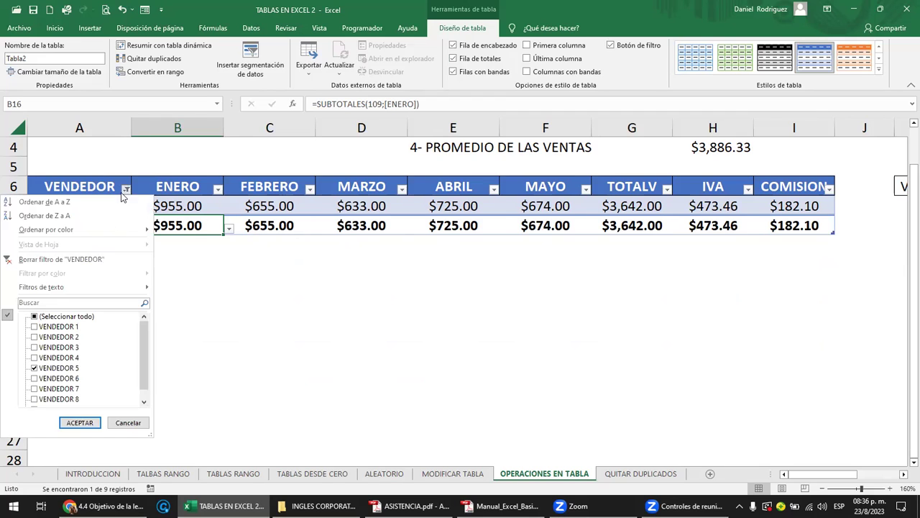
left_click(36, 379)
left_click(35, 389)
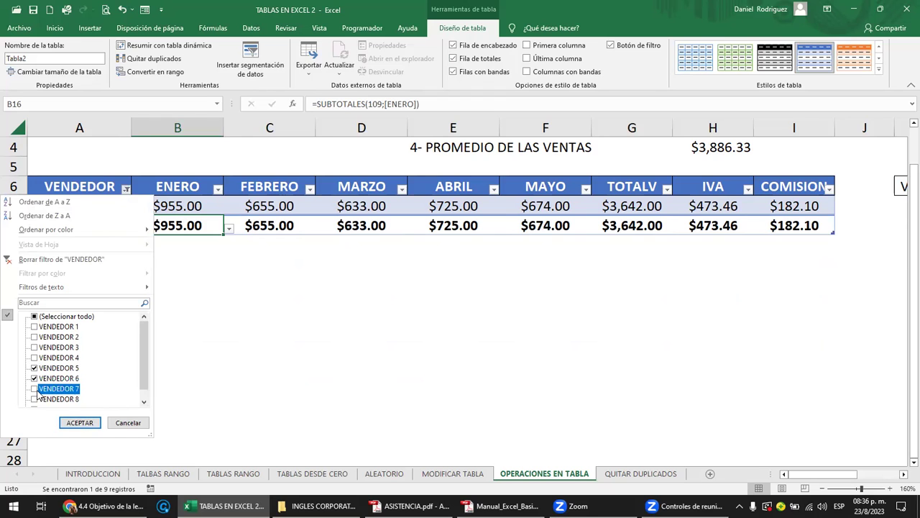
left_click(80, 424)
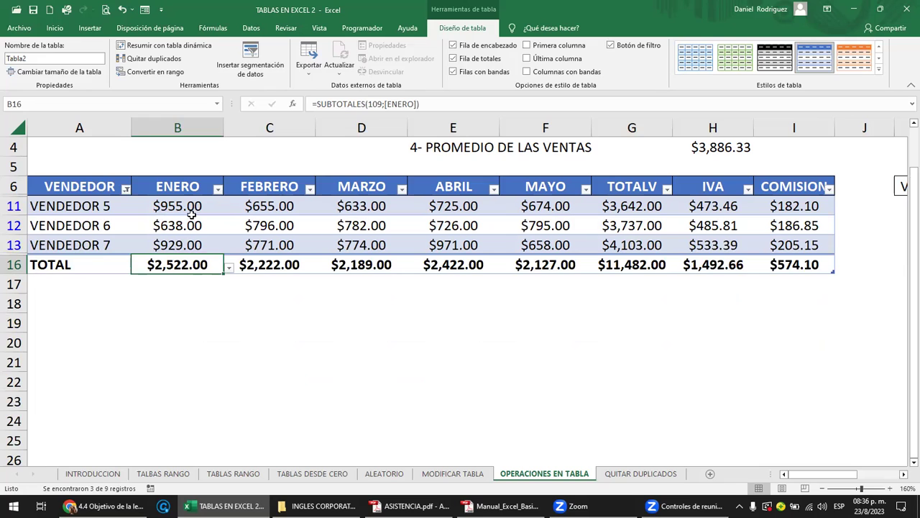
left_click_drag(192, 208, 188, 243)
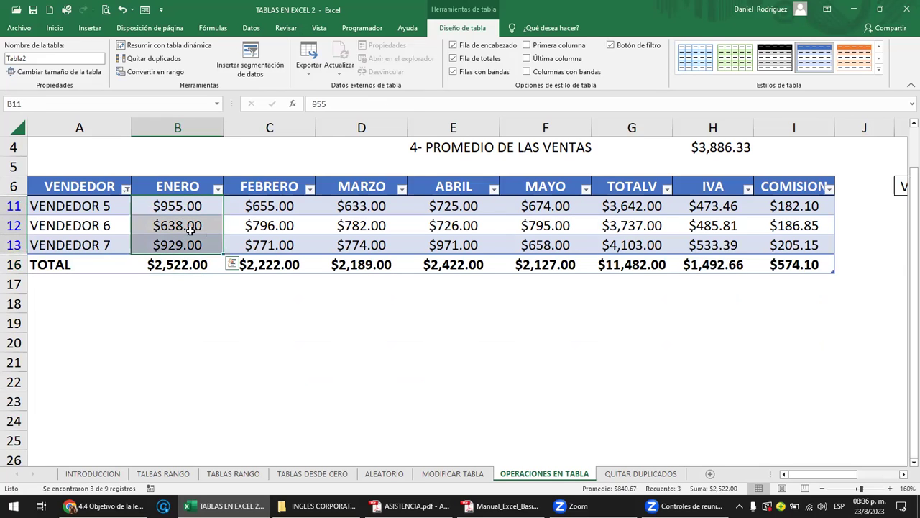
mouse_move(604, 505)
Reselect all vendors in the filter to show all nine rows again
left_click(126, 189)
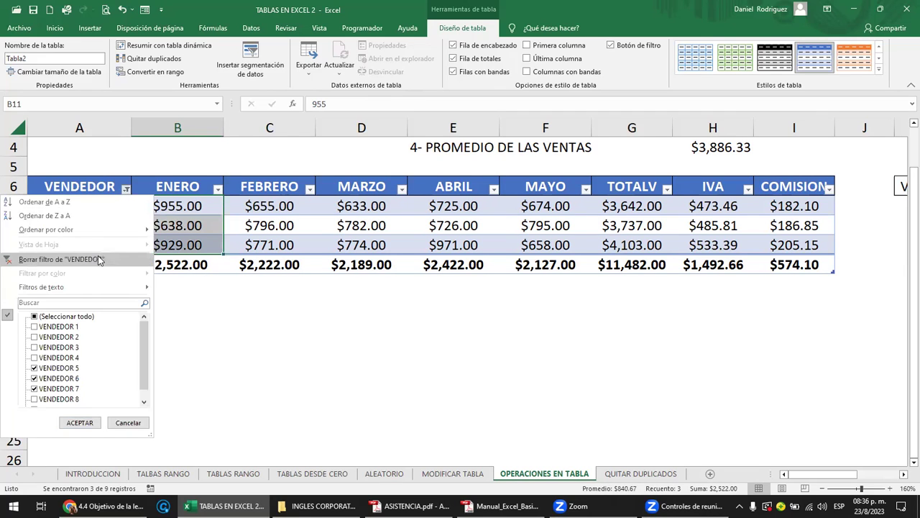
left_click(62, 317)
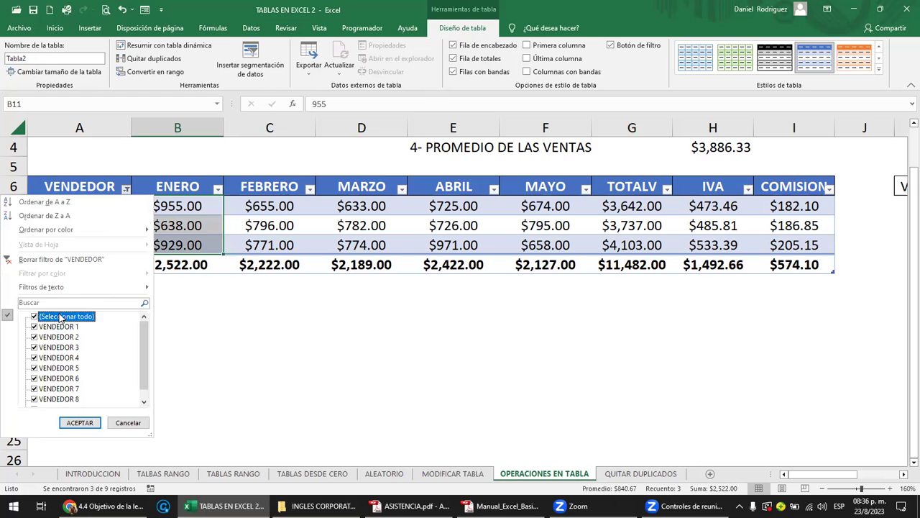
left_click(82, 426)
left_click(512, 345)
key("Right")
key("Right")
Enter the label TOTAL in K11 below RINA
key("Right")
key("Right")
key("Right")
key("Right")
key("Right")
key("Right")
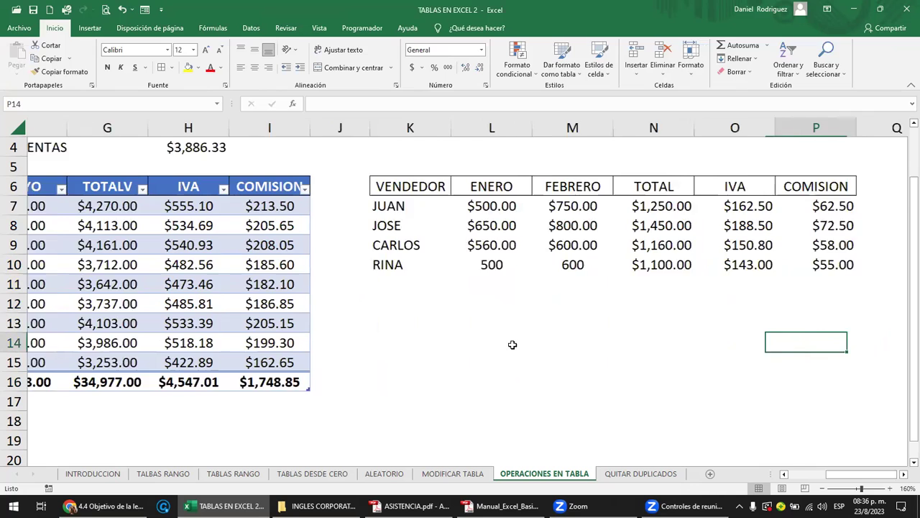
key("Right")
key("Right")
key("Right")
left_click(366, 284)
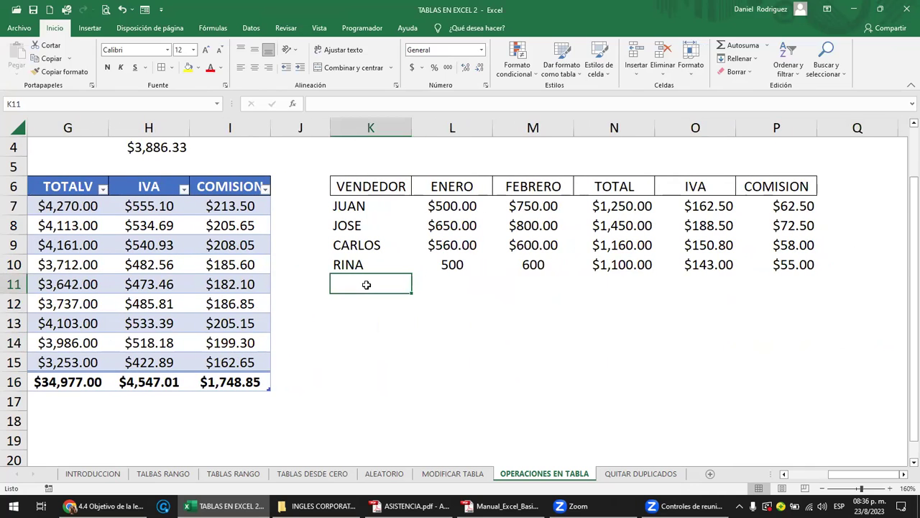
type("TOT")
key("Return")
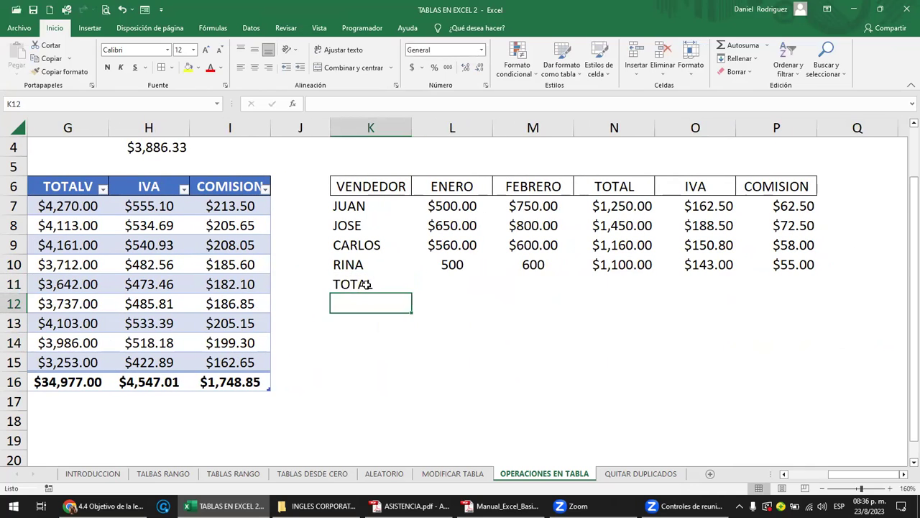
left_click(372, 285)
left_click(417, 285)
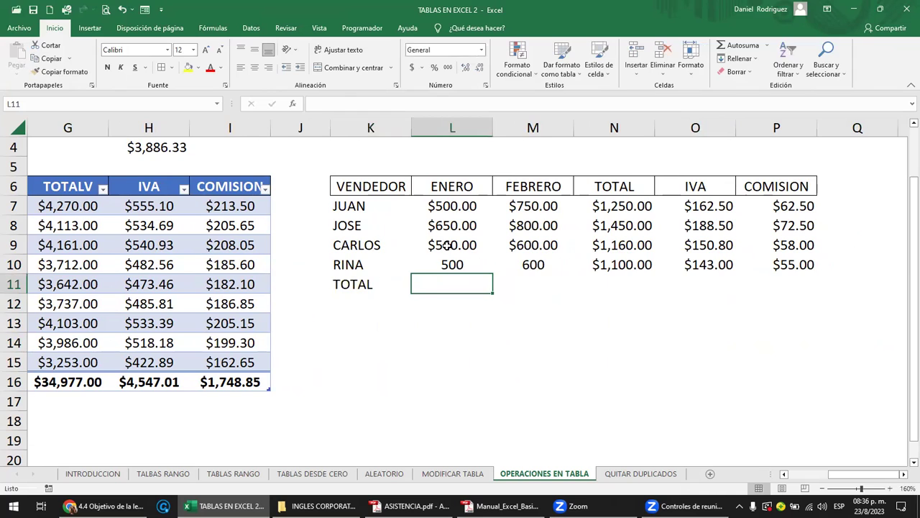
Copy the currency format from CARLOS's row L9:P9 onto RINA's row
left_click_drag(446, 246, 776, 245)
left_click(64, 71)
left_click(445, 265)
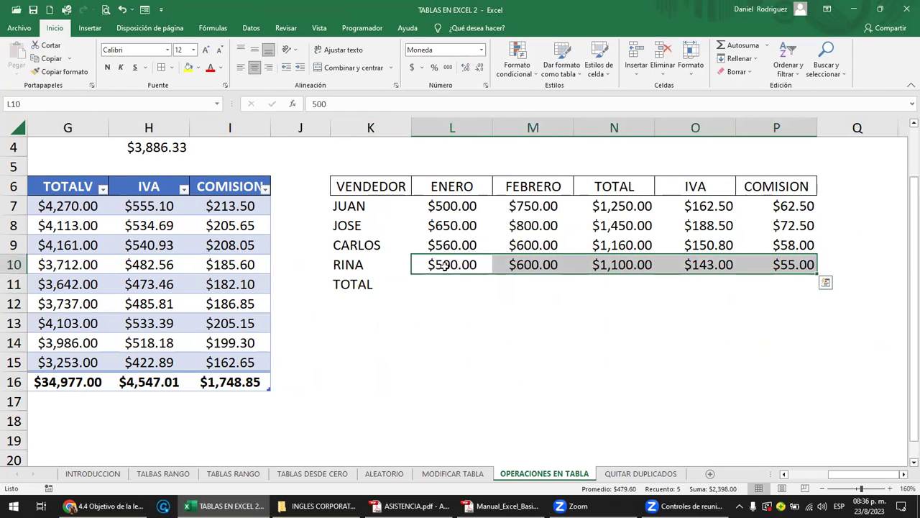
Add an Autosuma Suma in L11 and copy it across M11:P11
left_click(444, 283)
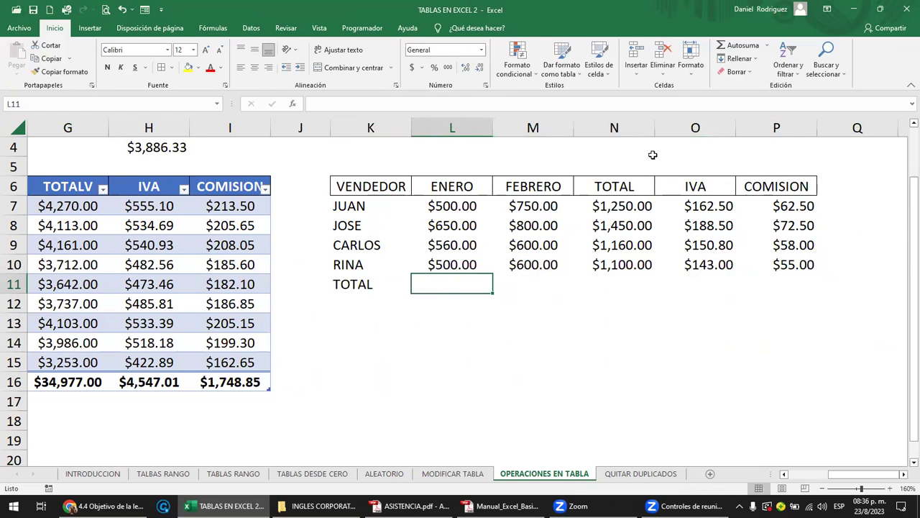
left_click(767, 45)
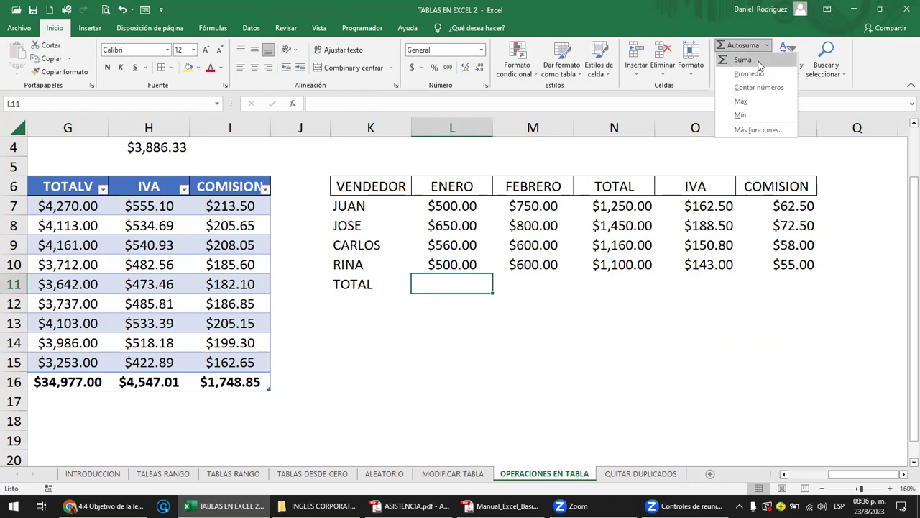
left_click(744, 60)
key("Return")
key("Up")
key("ctrl+c")
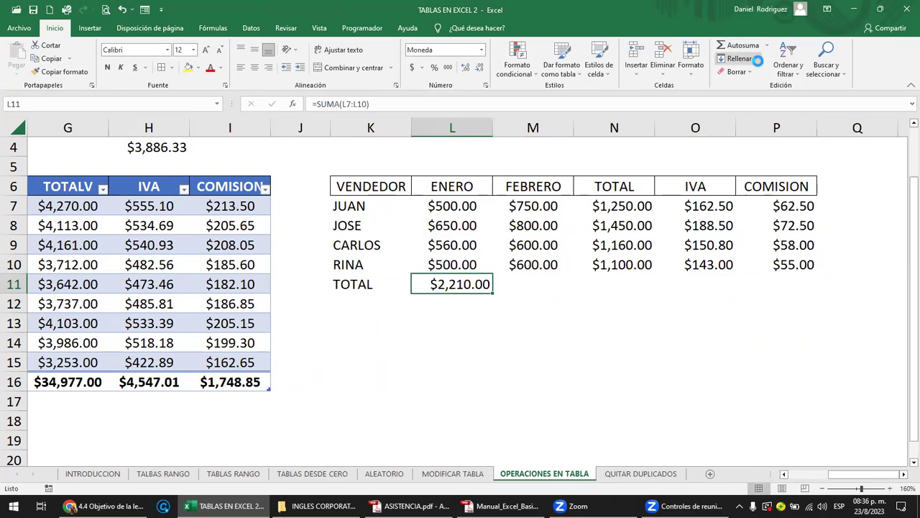
key("Right")
key("shift+Right")
key("shift+Right")
key("shift+Right")
key("Return")
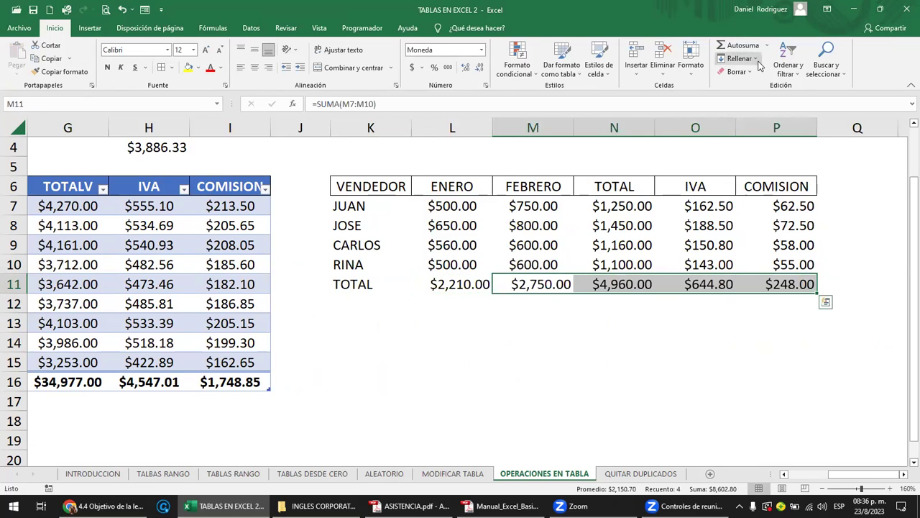
Check the FEBRERO total formula in M11 without changing it
left_click(555, 286)
double_click(552, 286)
key("Escape")
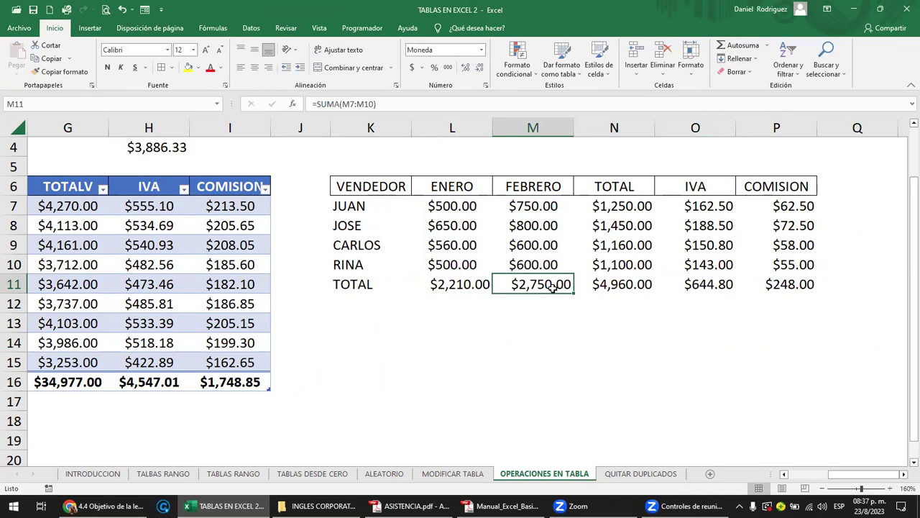
left_click(405, 191)
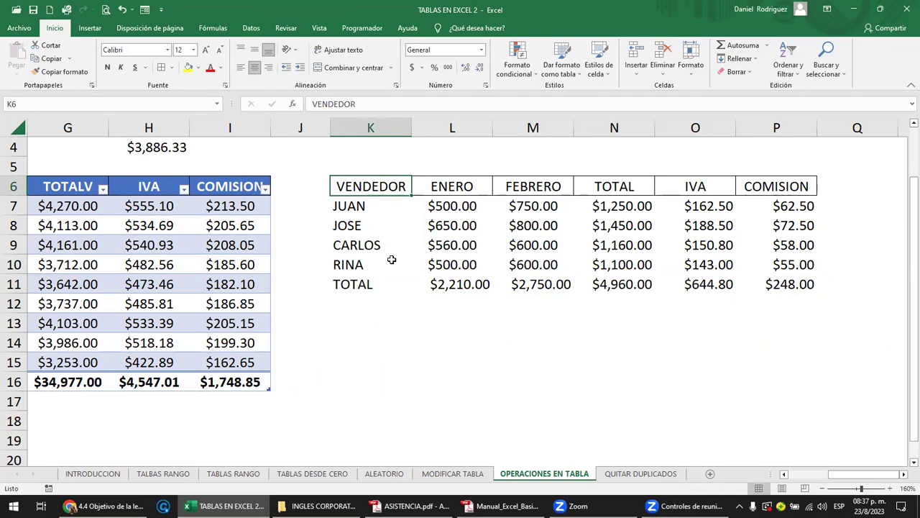
Turn on filters with Ctrl+Shift+L and filter VENDEDOR to CARLOS only
key("ctrl+shift+l")
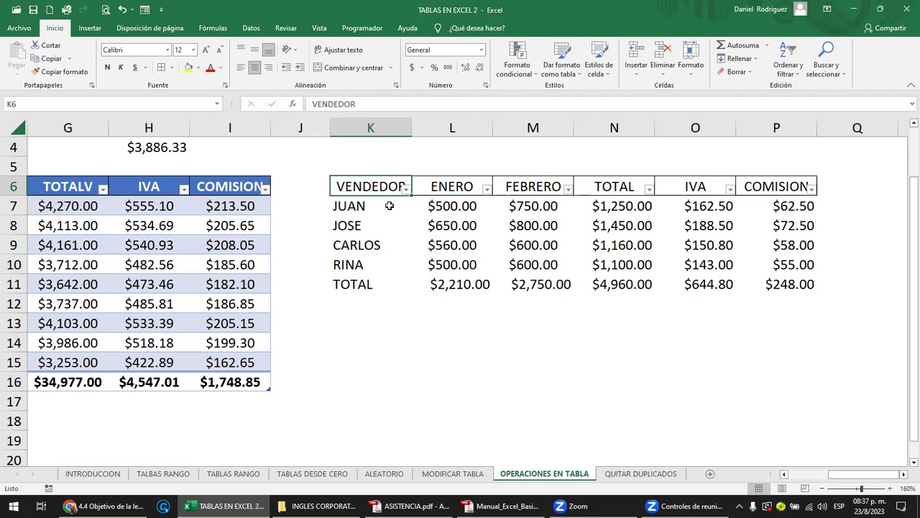
left_click(407, 188)
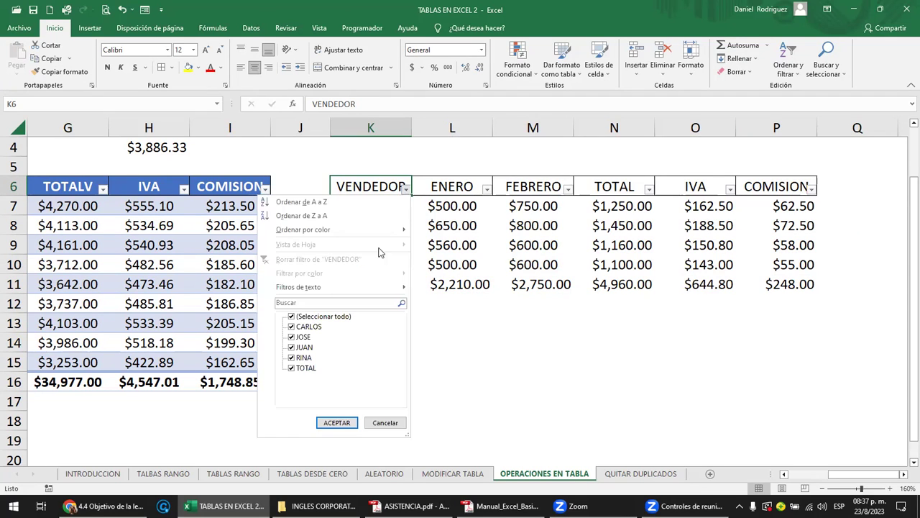
left_click(327, 317)
left_click(302, 327)
left_click(335, 422)
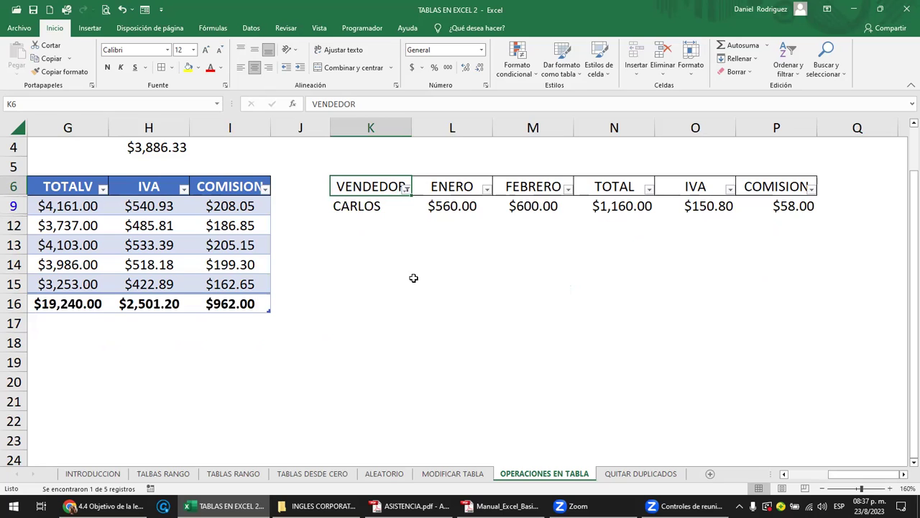
Widen the VENDEDOR filter to JUAN, JOSE and CARLOS
left_click(407, 189)
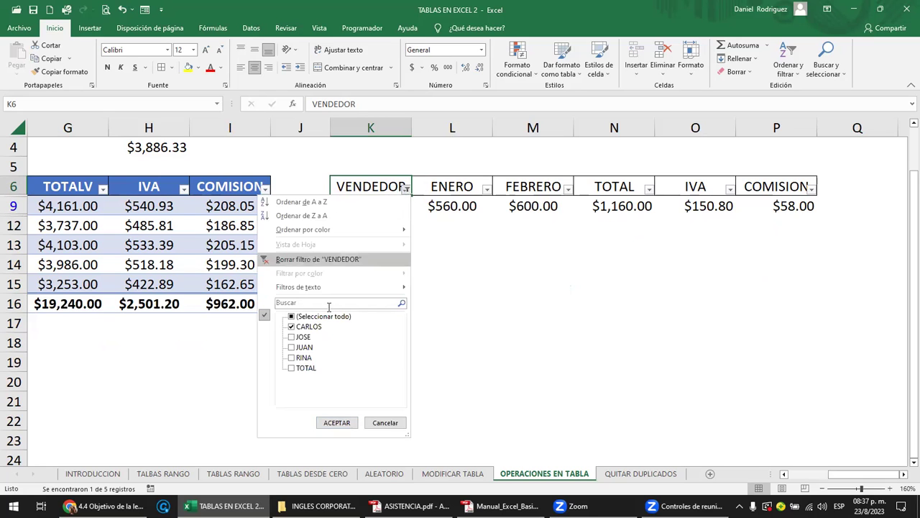
left_click(302, 338)
left_click(302, 347)
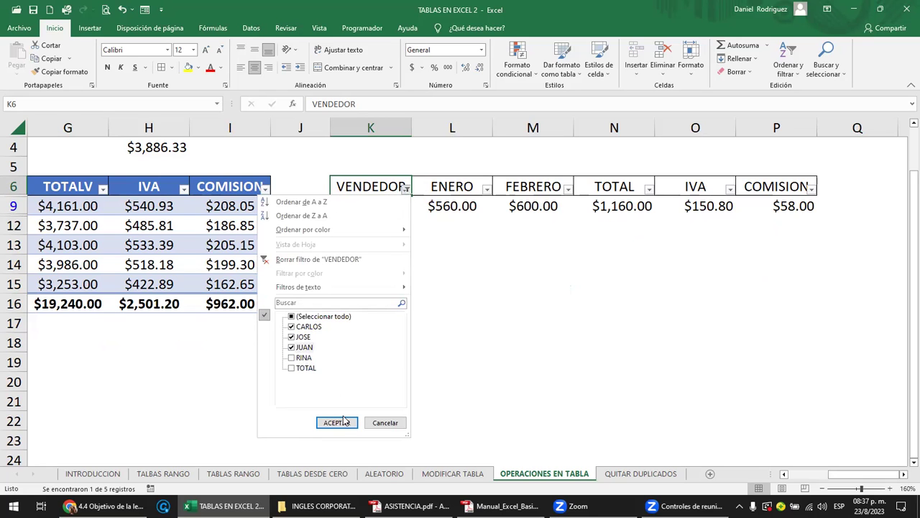
left_click(337, 422)
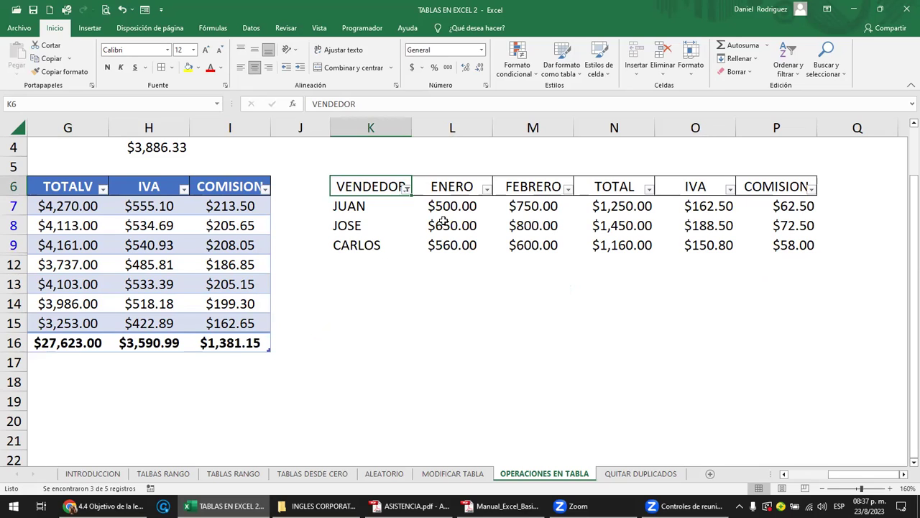
Filter VENDEDOR to show only the TOTAL row
left_click(407, 188)
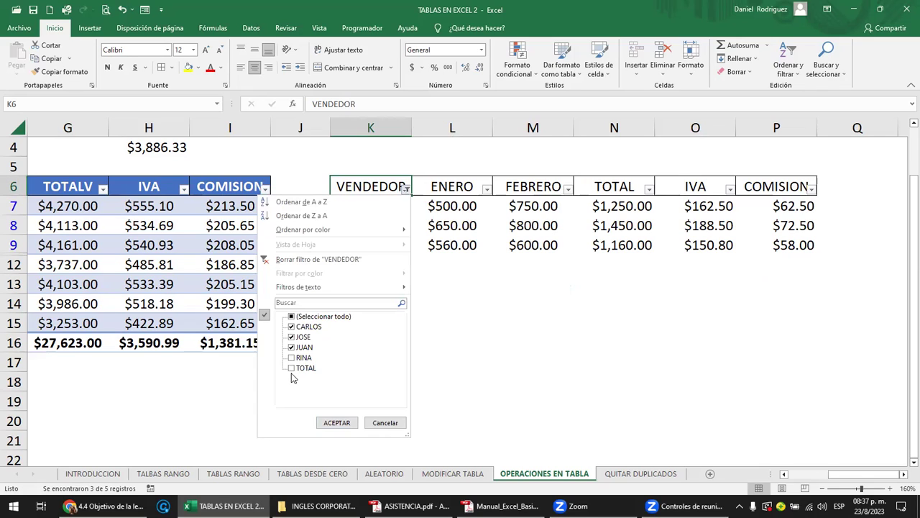
left_click(302, 317)
left_click(304, 317)
left_click(305, 370)
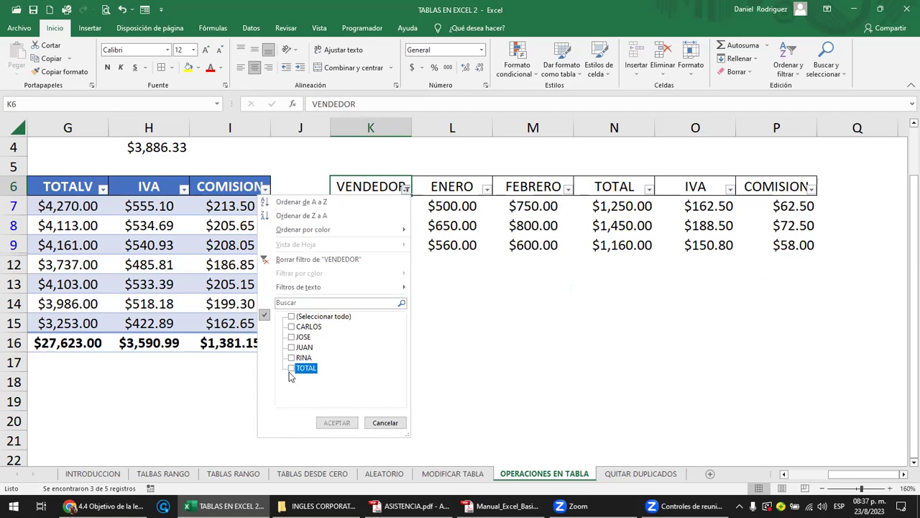
left_click(335, 422)
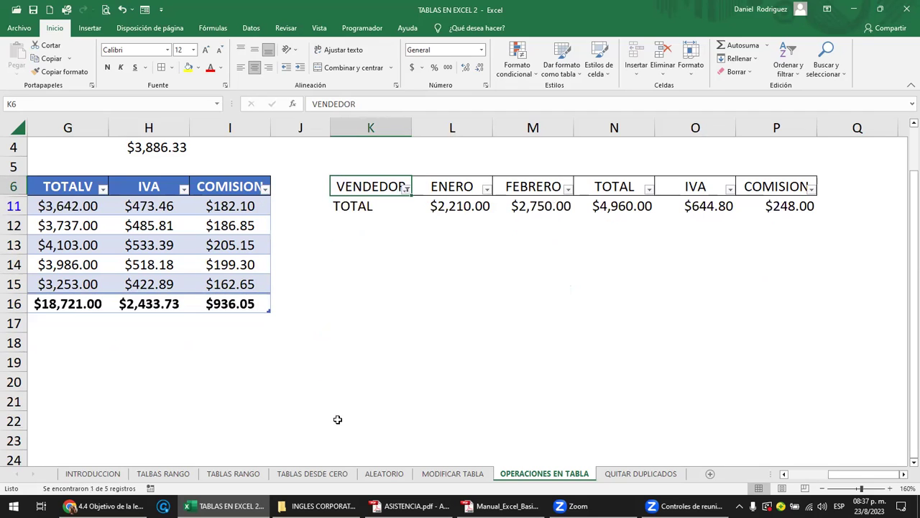
Clear the VENDEDOR filter so all rows show again
left_click(406, 189)
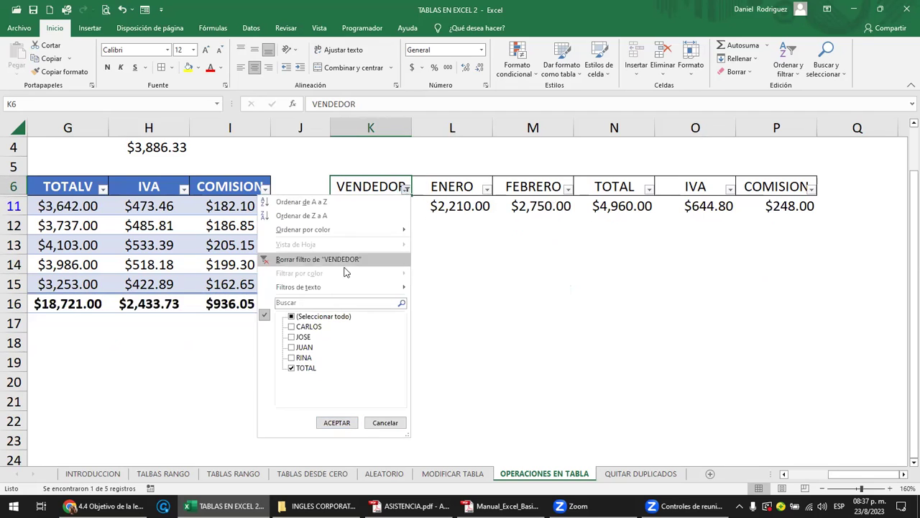
left_click(317, 259)
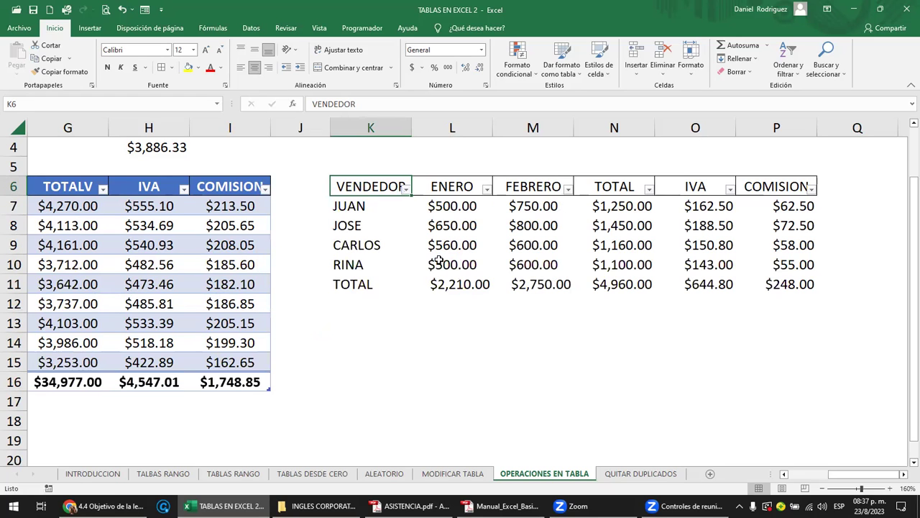
left_click_drag(363, 284, 765, 285)
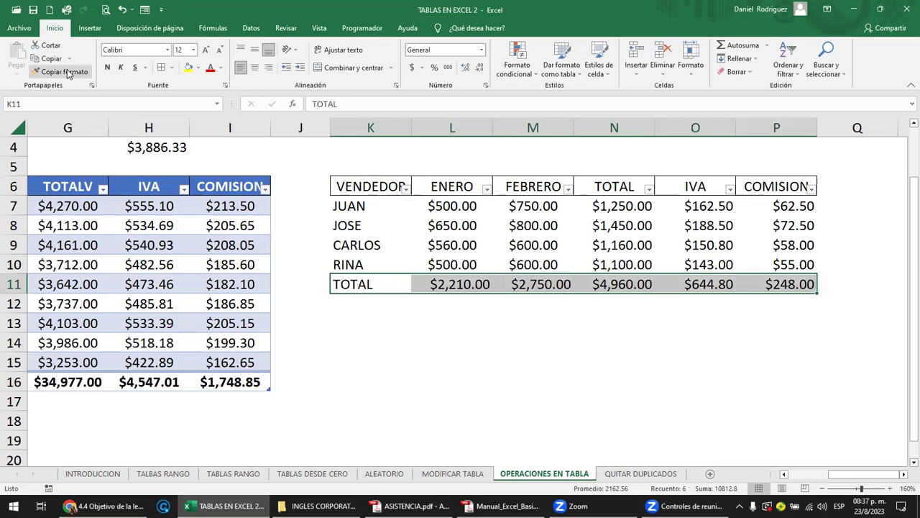
Make the TOTAL row bold and commit the ENERO sum in L11
left_click(107, 67)
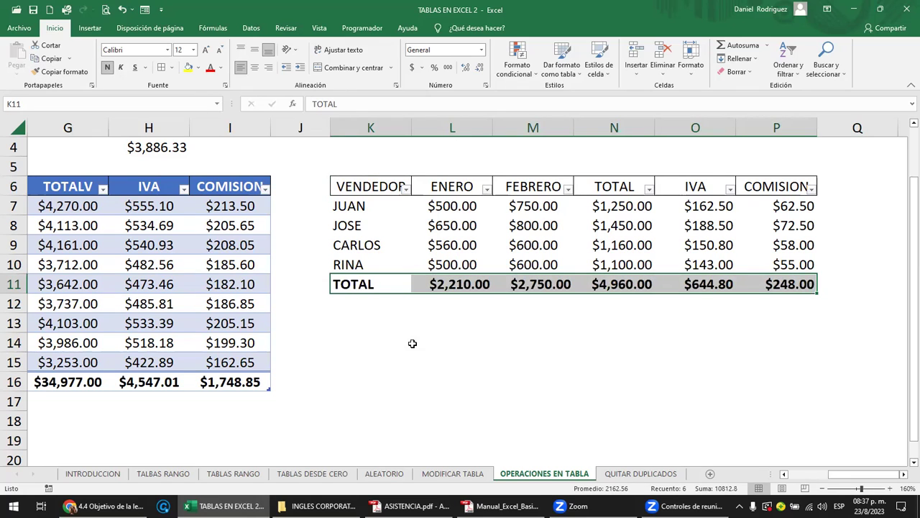
double_click(476, 284)
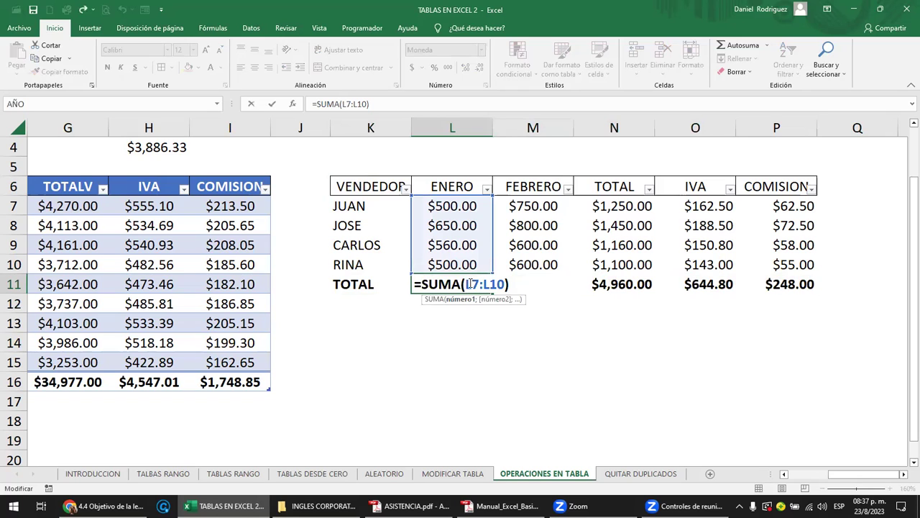
left_click(466, 337)
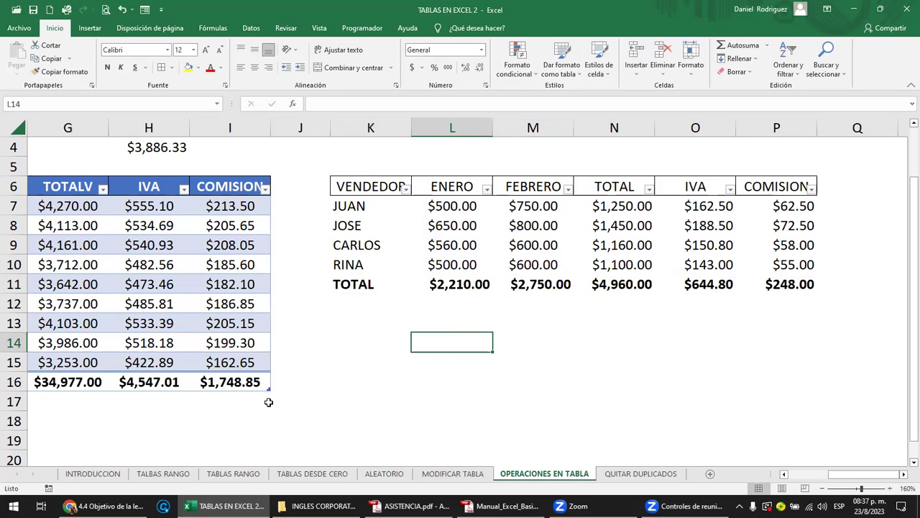
Review the ENERO total formula =SUBTOTALES(109;[ENERO]) in B16, leaving it unchanged
left_click(251, 384)
key("Left")
key("Left")
key("Left")
key("Left")
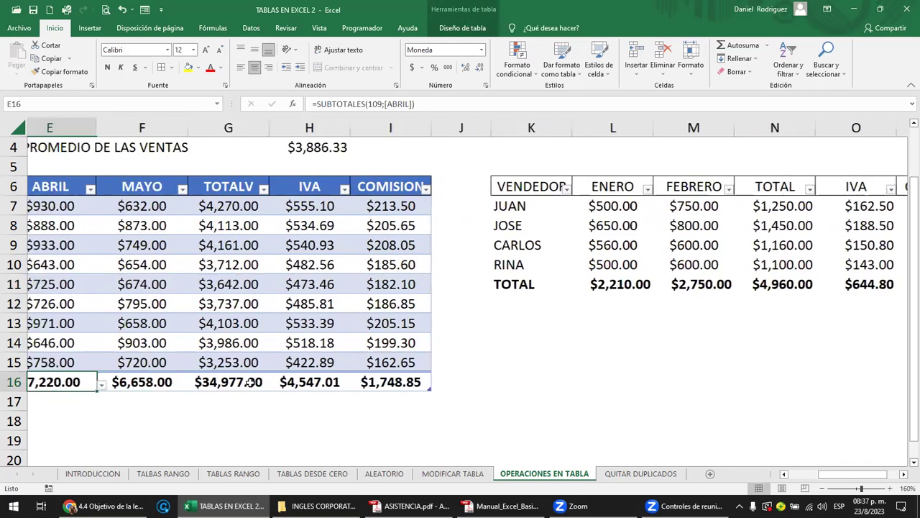
key("Left")
key("Left")
key("Left")
key("Left")
key("Right")
key("Right")
key("Left")
key("F2")
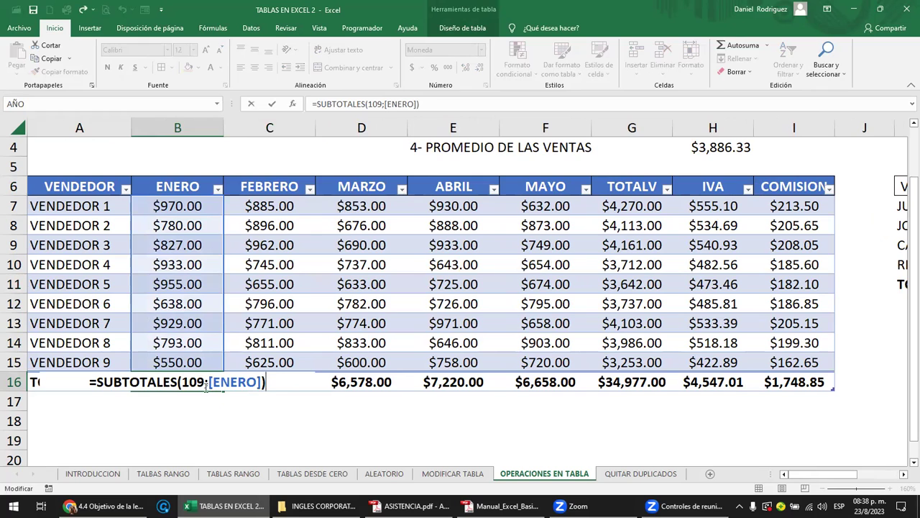
left_click(204, 410)
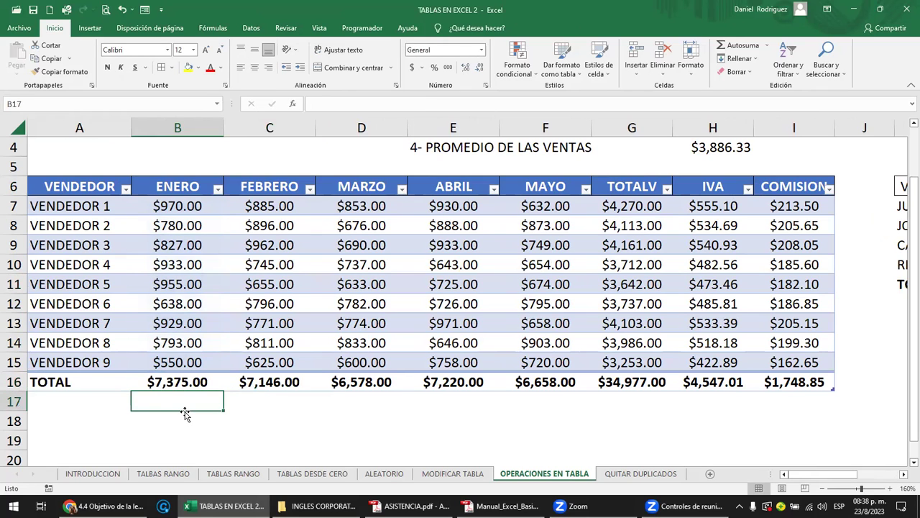
Enter =SUBTOTALES(9;Tabla2[ENERO]) in B18 below the table
left_click(186, 413)
type("=")
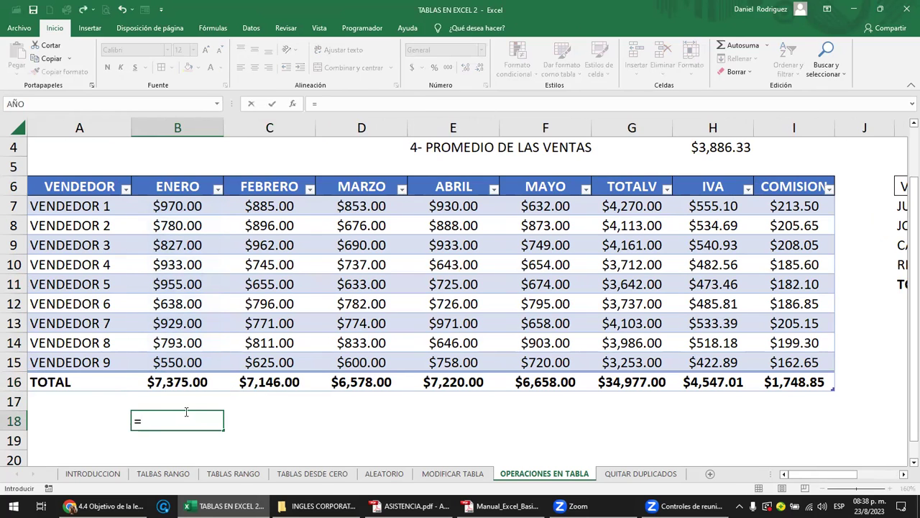
type("SU")
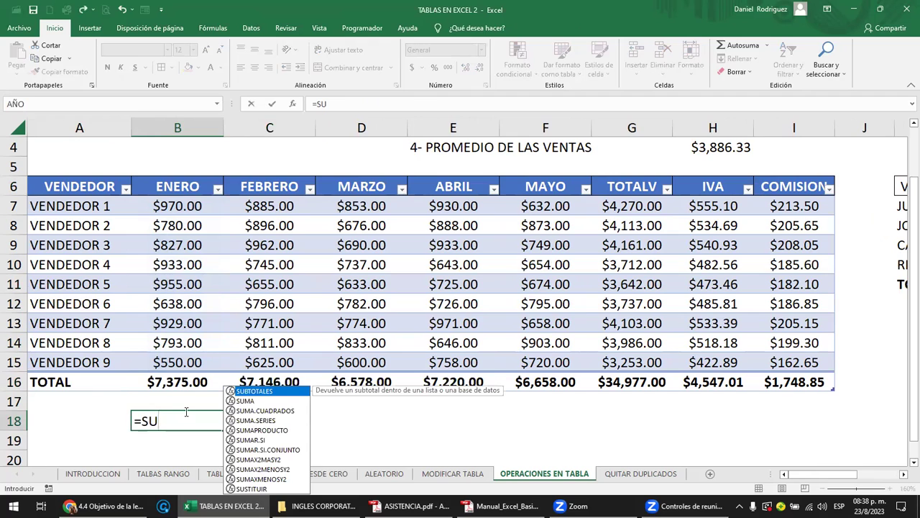
key("Tab")
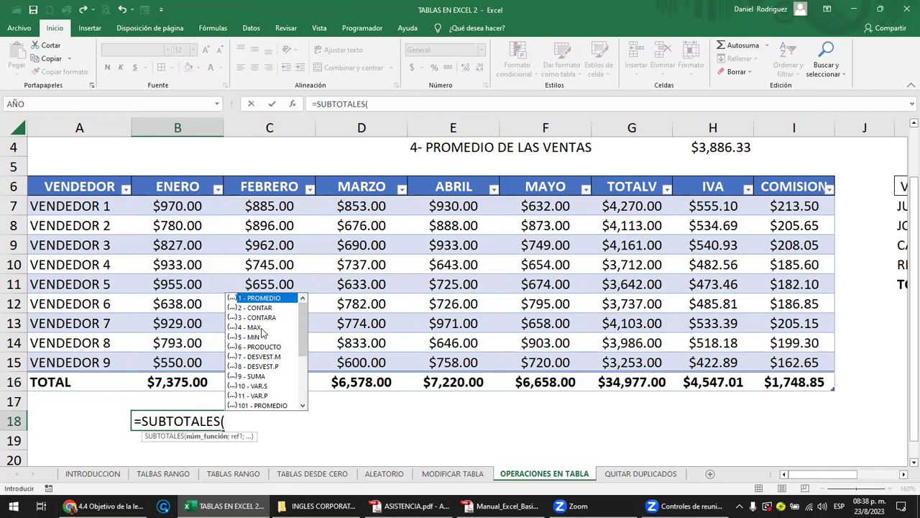
left_click(243, 377)
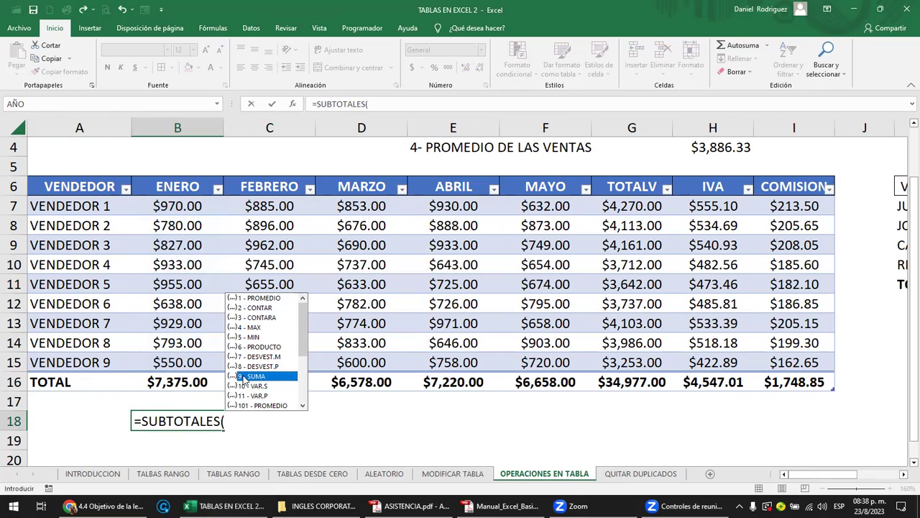
double_click(244, 376)
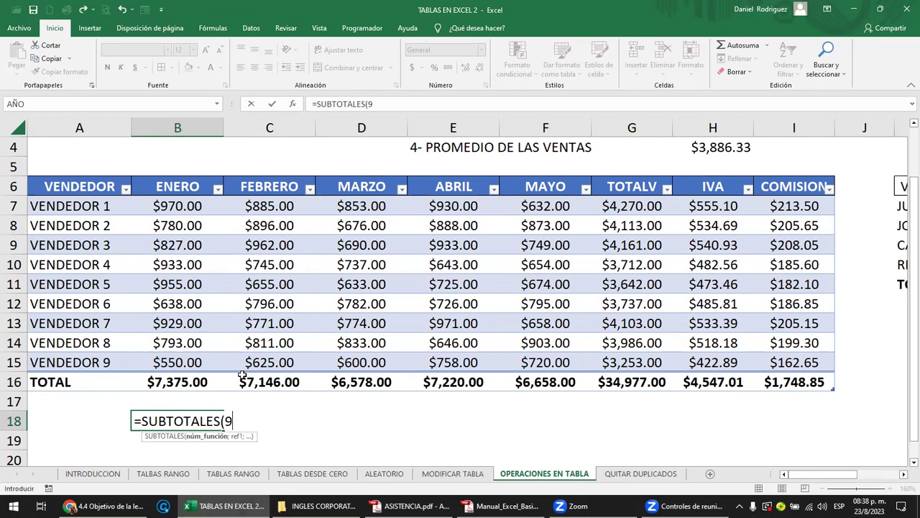
type(";")
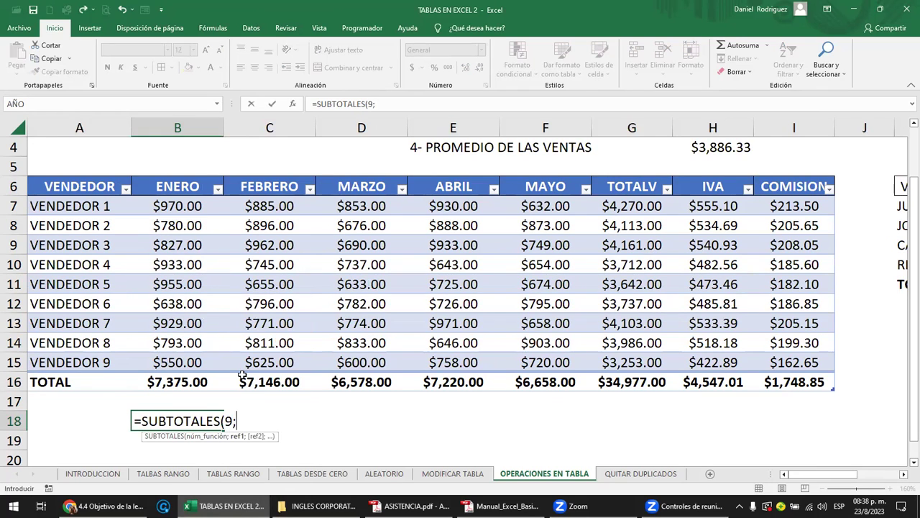
left_click_drag(178, 205, 167, 357)
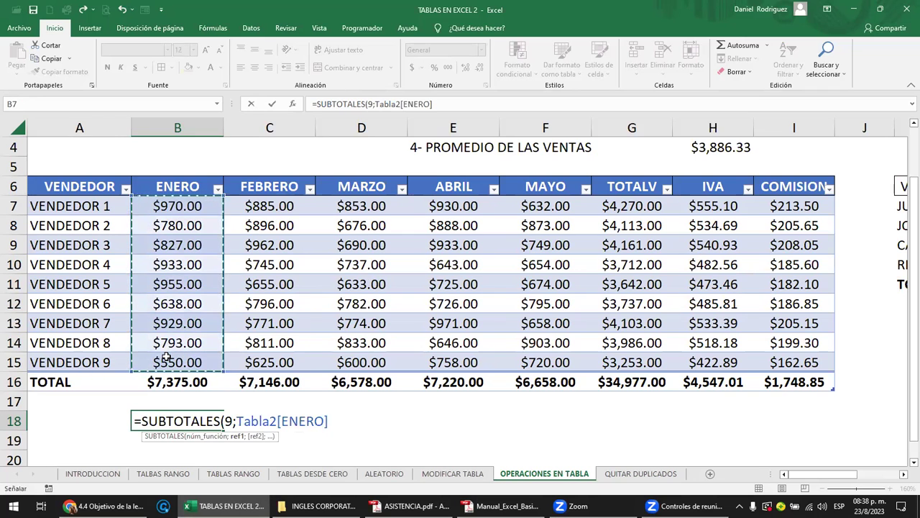
key("Return")
key("Up")
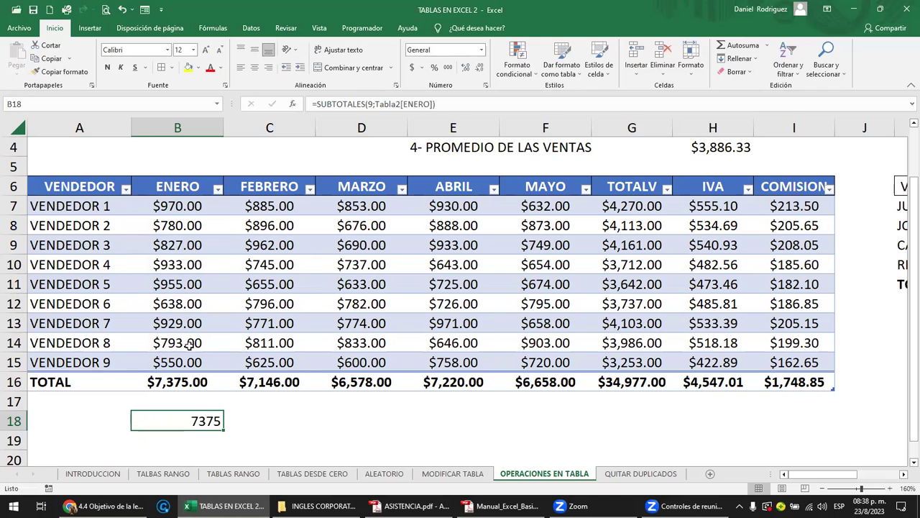
Filter VENDEDOR to VENDEDOR 1 only and delete the test subtotal in B18
left_click(126, 189)
left_click(72, 317)
left_click(70, 328)
left_click(80, 423)
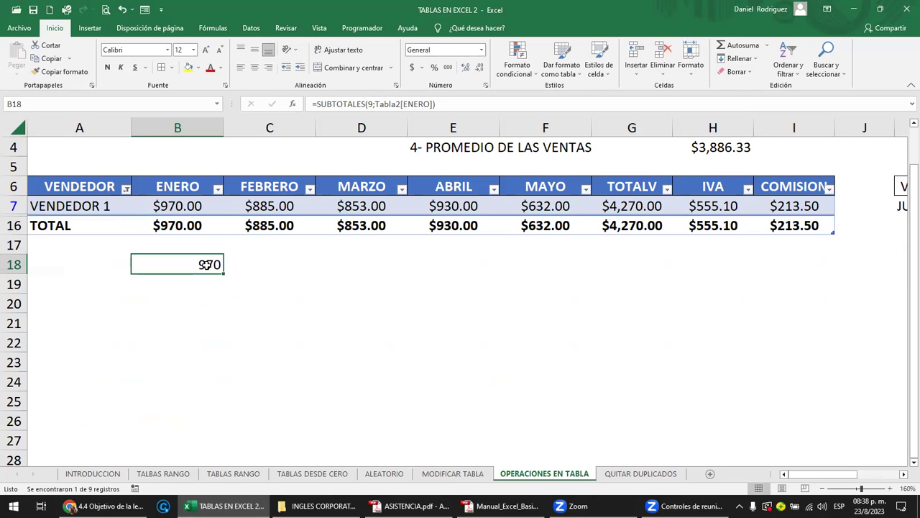
left_click(185, 228)
left_click(195, 264)
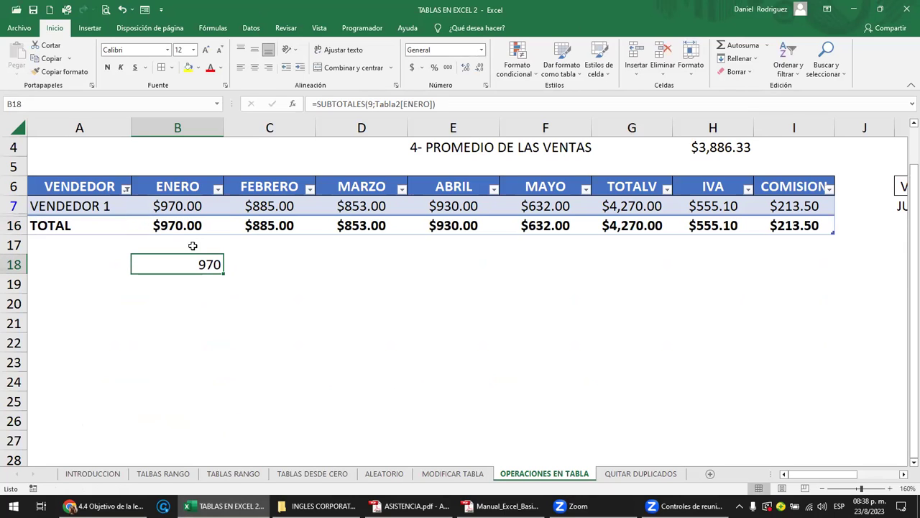
key("Delete")
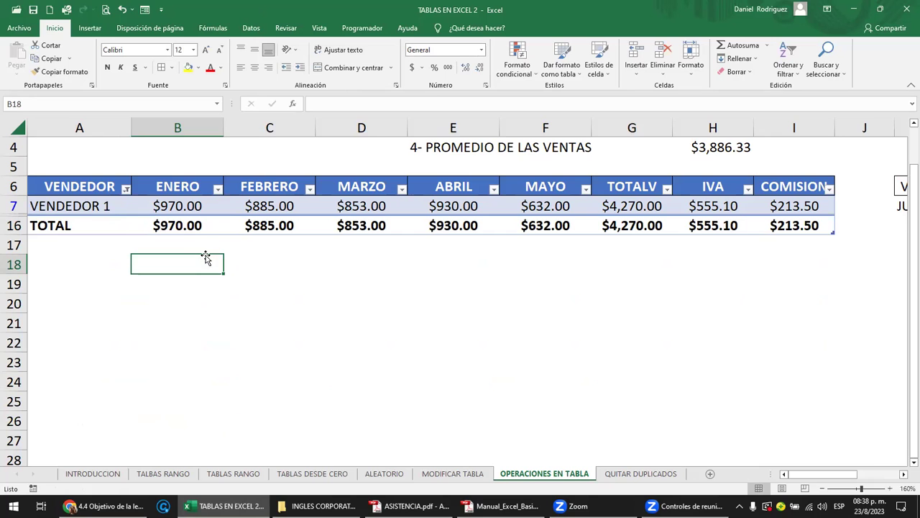
Clear the VENDEDOR filter on the sales table
left_click(127, 189)
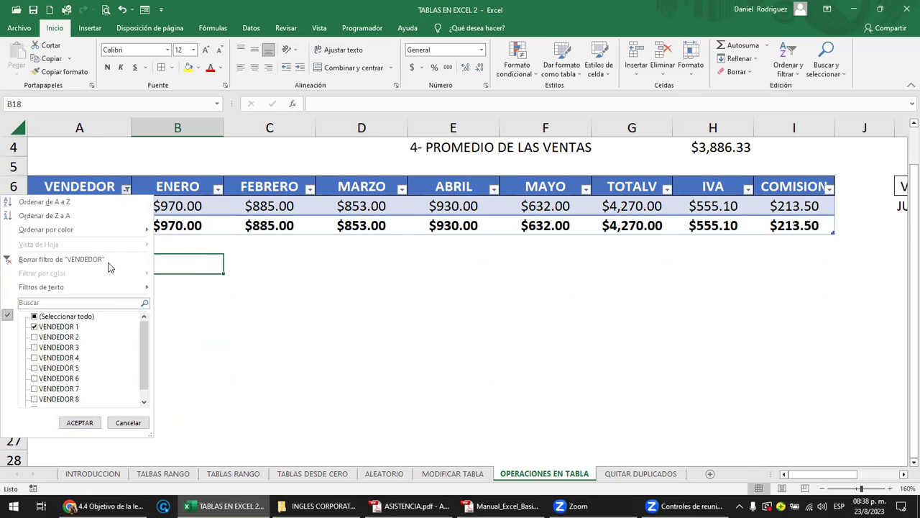
left_click(64, 260)
left_click(122, 385)
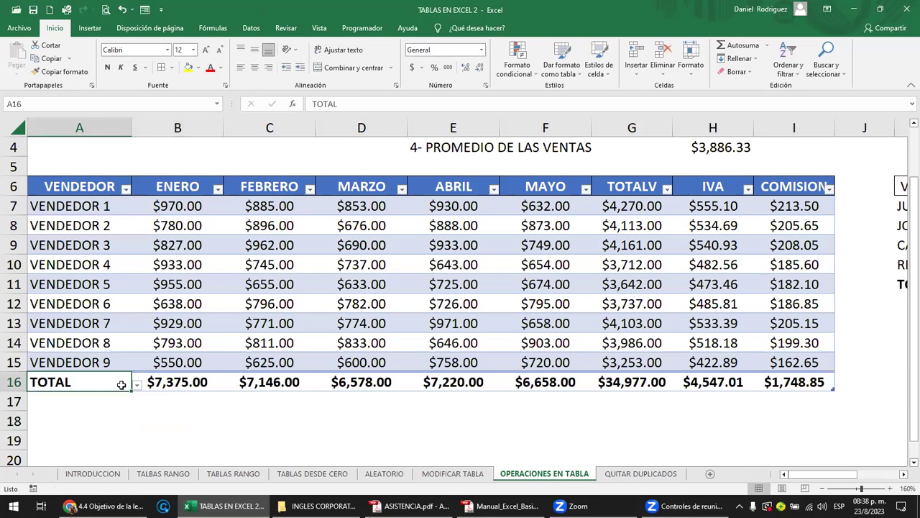
Delete the TOTAL row sums in the small vendor table, keeping COMISION's $248.00
left_click(874, 322)
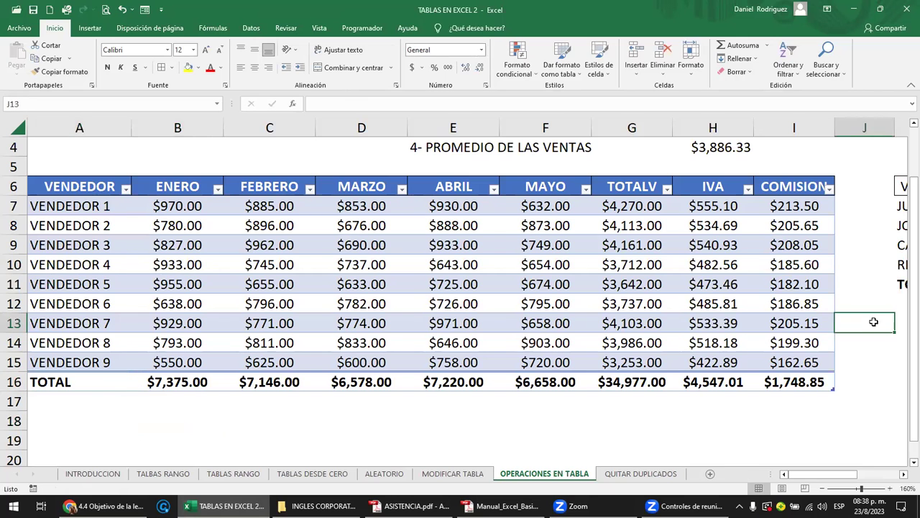
key("Right")
key("Right")
key("Right")
key("Right")
key("Right")
key("Right")
key("Up")
key("Up")
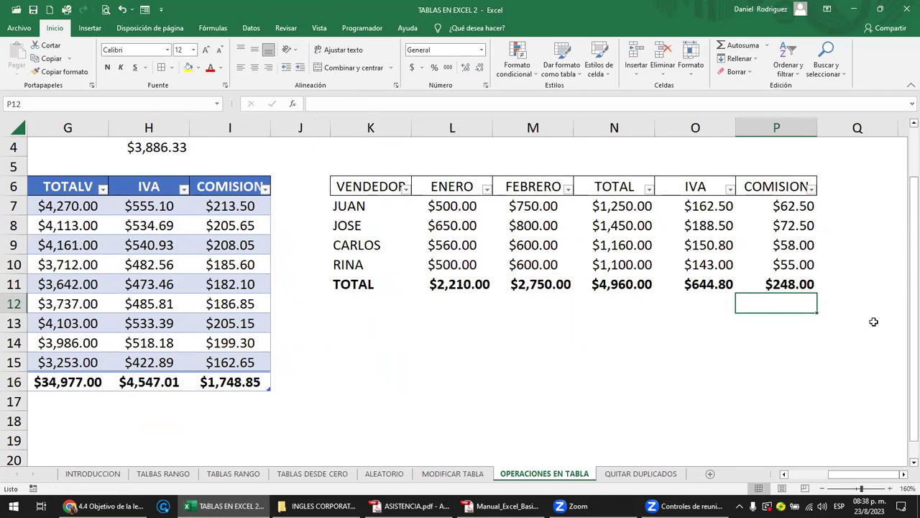
key("Left")
key("Left")
key("Left")
key("Left")
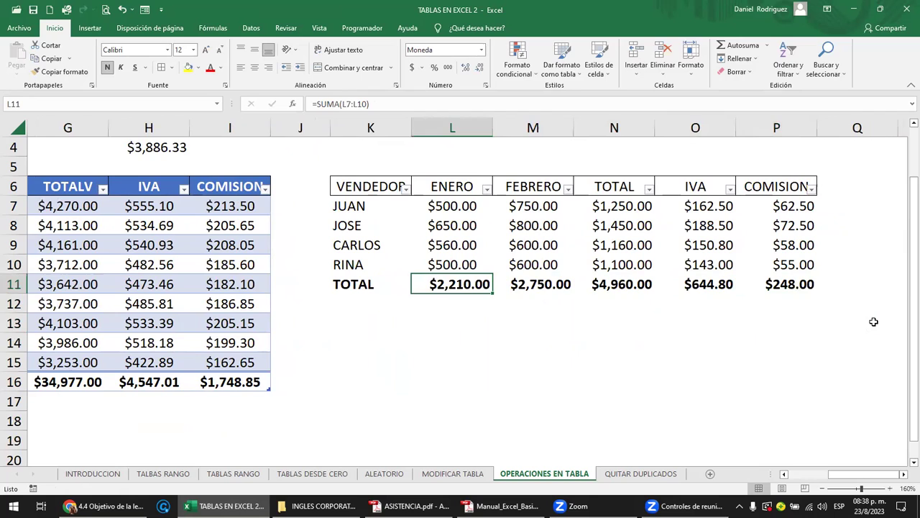
key("Delete")
key("Right")
key("Delete")
key("Right")
key("Delete")
Clear the old TOTAL values and enter =SUBTOTALES(9;L7:L10) in L11 for ENERO
key("Right")
key("Delete")
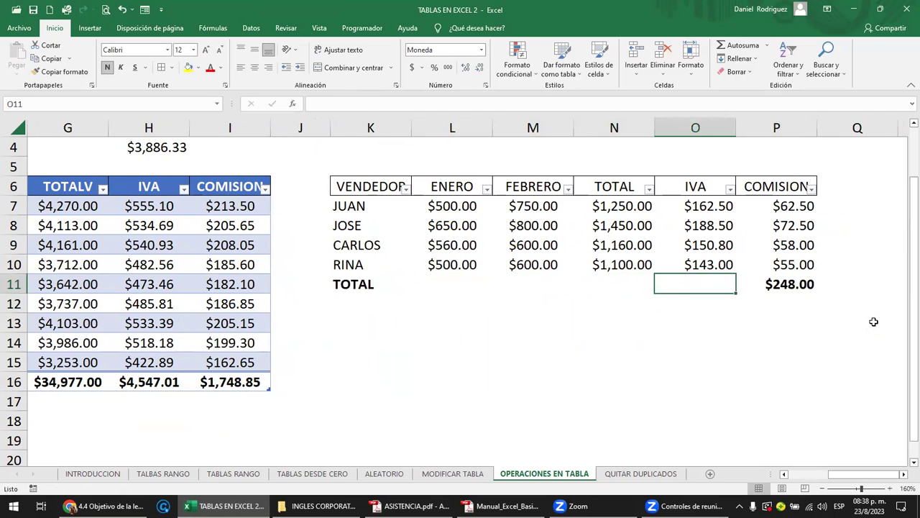
key("Right")
key("Delete")
key("Left")
key("Left")
key("Left")
key("Left")
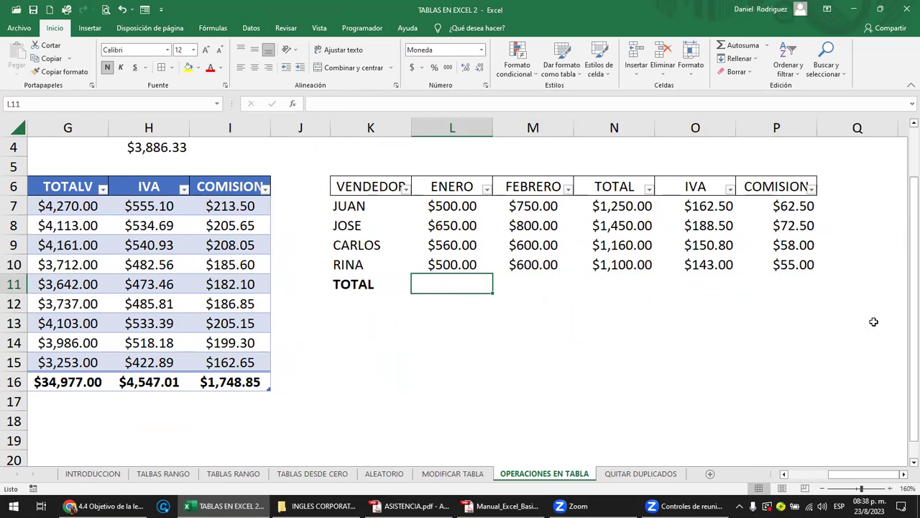
type("=SU")
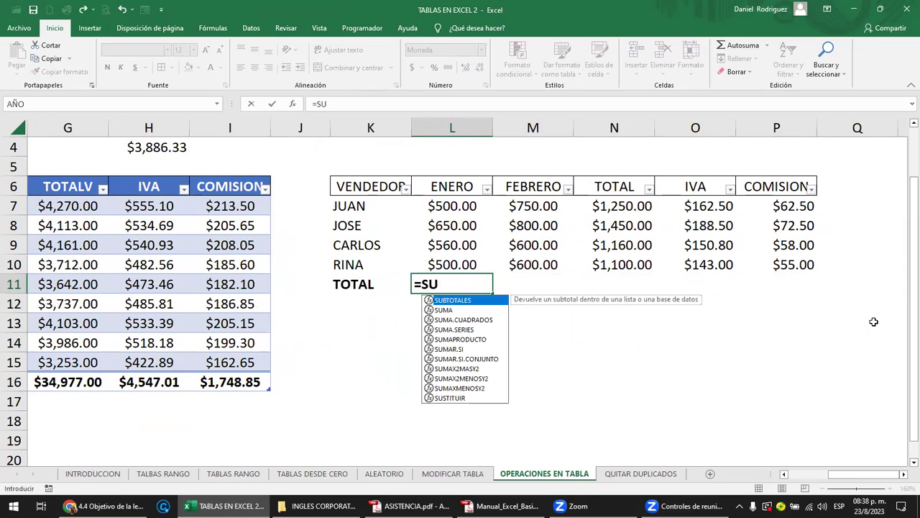
key("Tab")
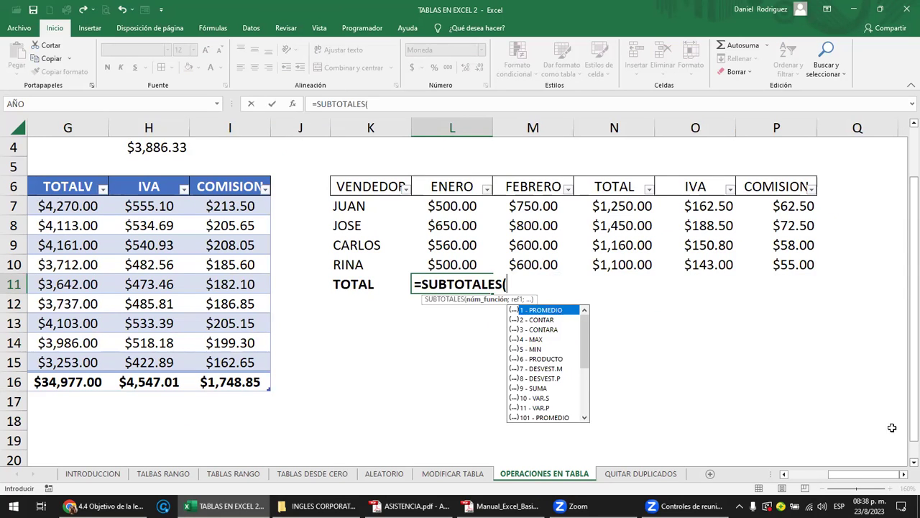
double_click(529, 389)
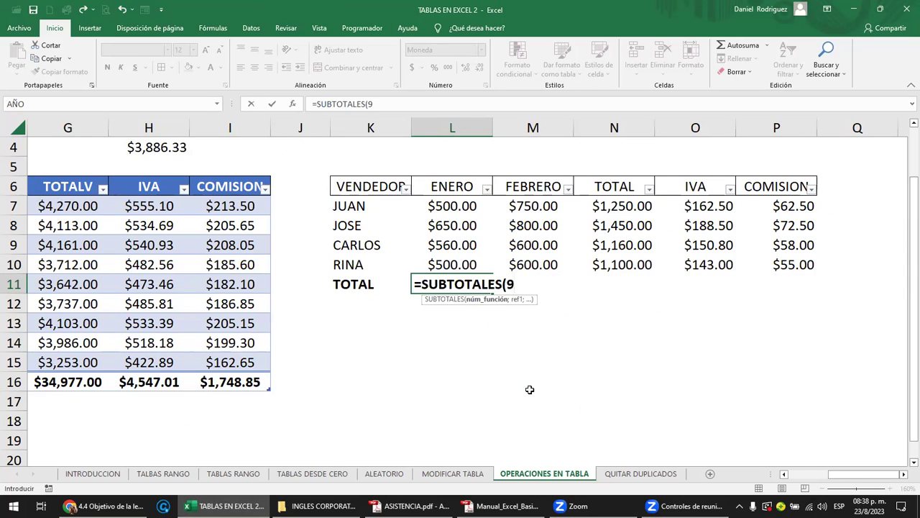
type(";")
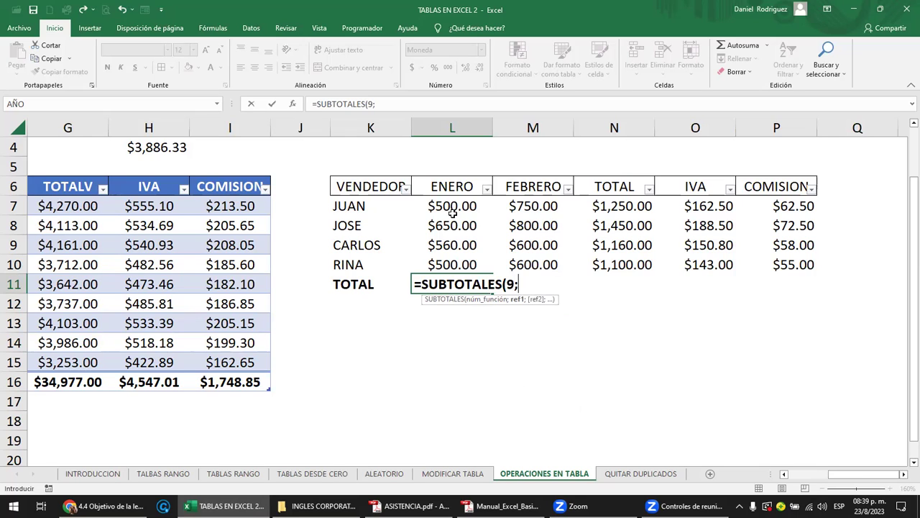
left_click(452, 208)
left_click_drag(451, 208, 445, 265)
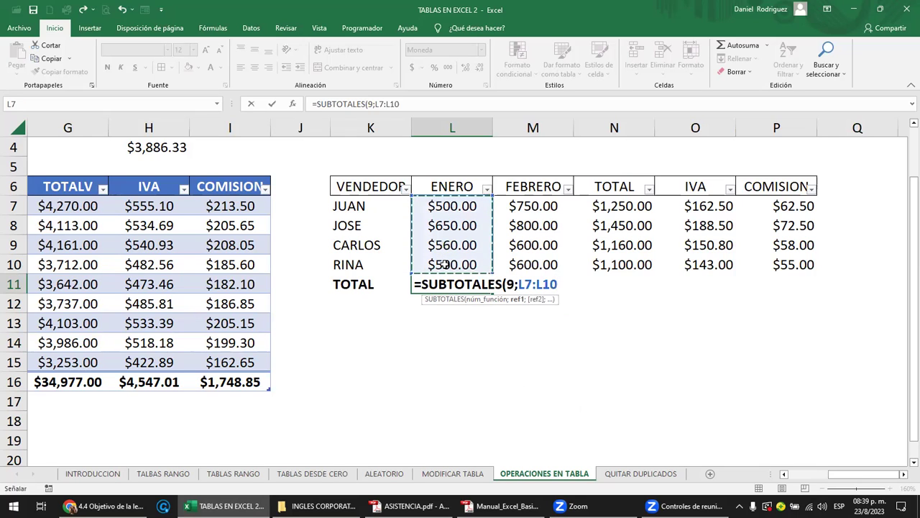
key("Return")
Copy the L11 subtotal formula across M11:P11 to total the remaining columns
key("Up")
key("ctrl+c")
key("Right")
key("shift+Right")
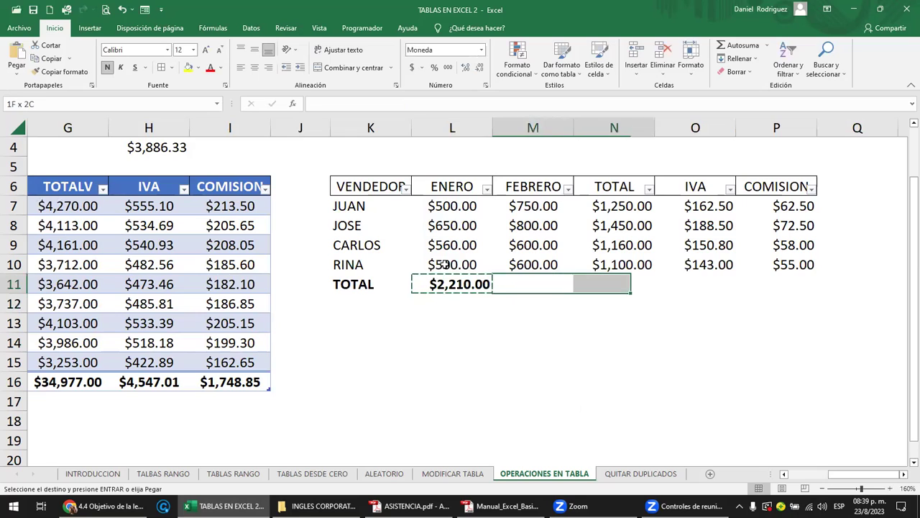
key("shift+Right")
key("shift+Right")
key("ctrl+v")
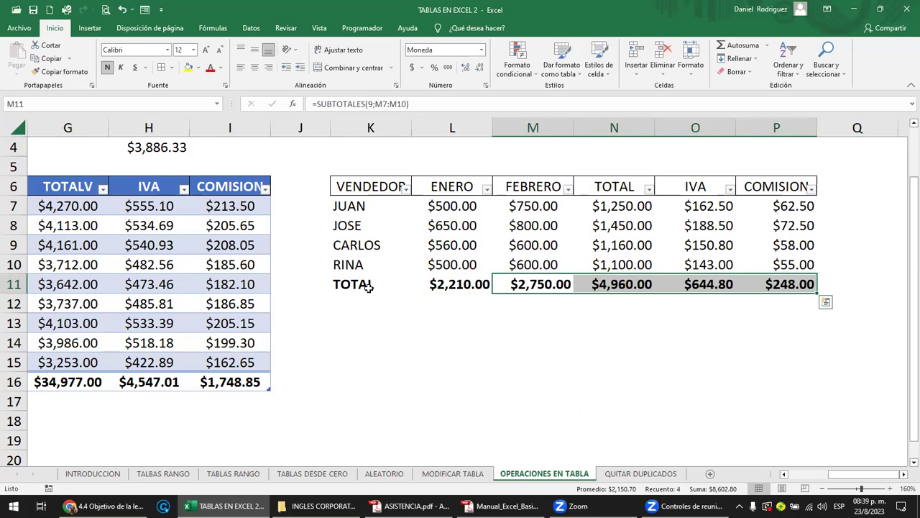
left_click(368, 287)
Filter the VENDEDOR column to CARLOS only, leaving a $560.00 ENERO subtotal
left_click(406, 189)
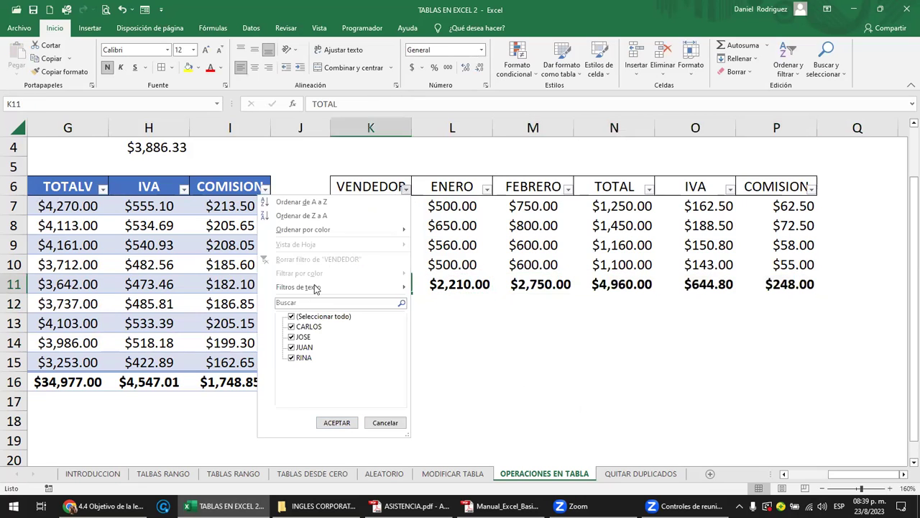
left_click(309, 317)
left_click(309, 326)
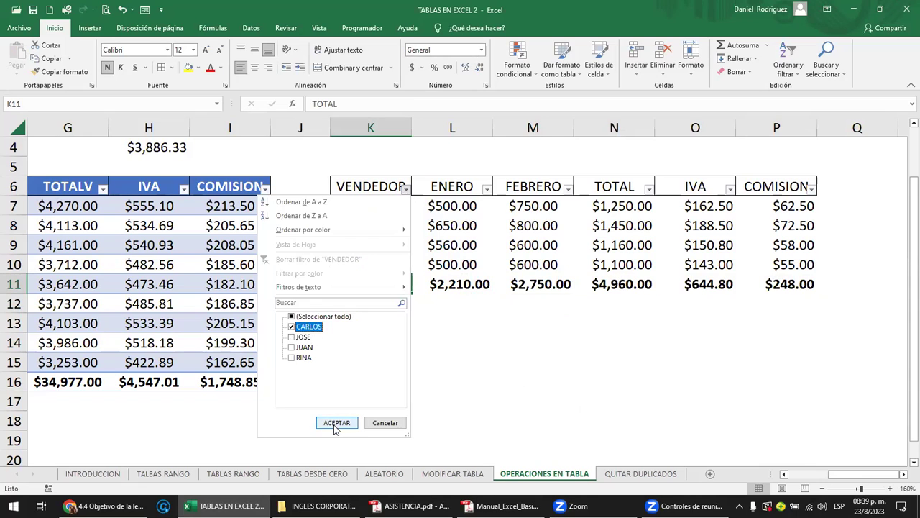
left_click(336, 423)
left_click(460, 227)
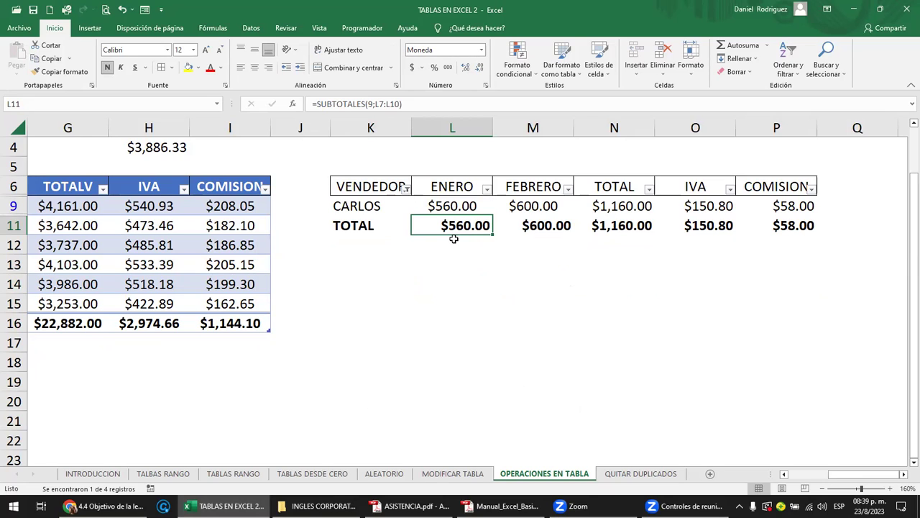
Inspect the =SUBTOTALES(9;L7:L10) formula in L11 without changing it
double_click(453, 238)
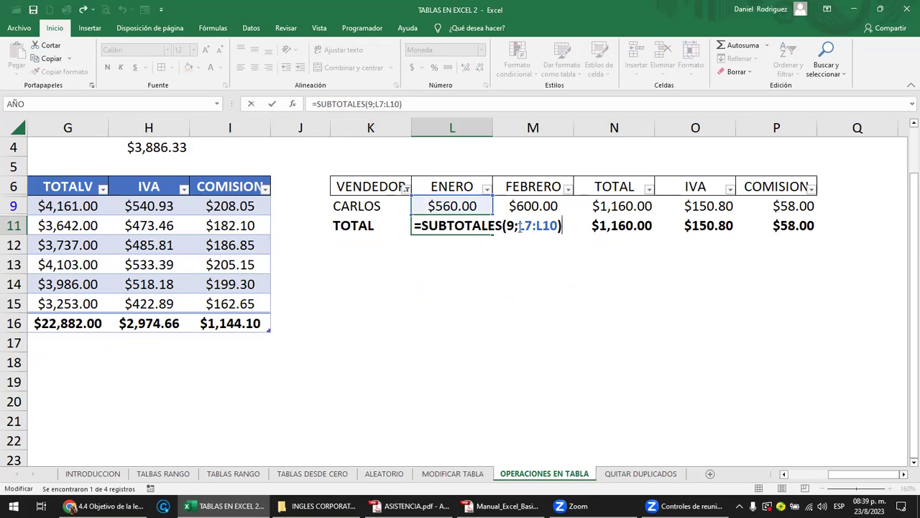
key("Escape")
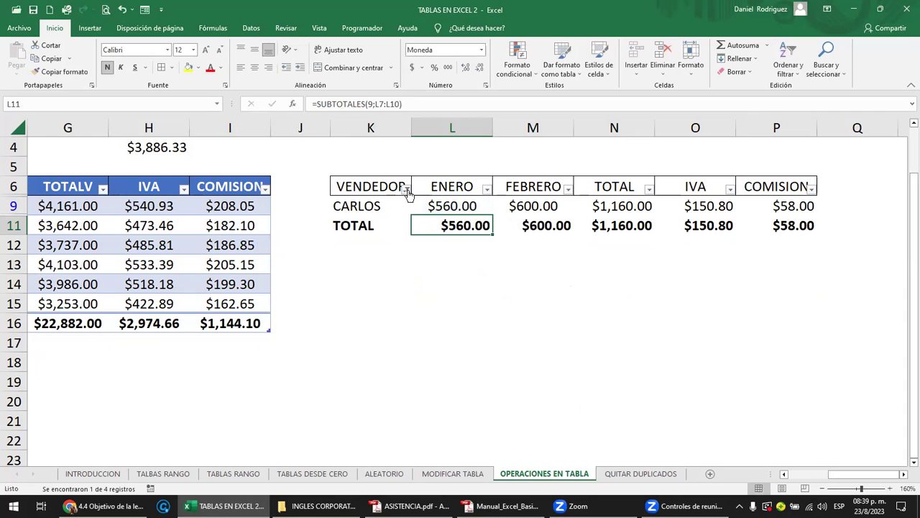
left_click(407, 188)
Clear the VENDEDOR filter and relabel the seller table's K11 total as PROMEDIO
left_click(309, 263)
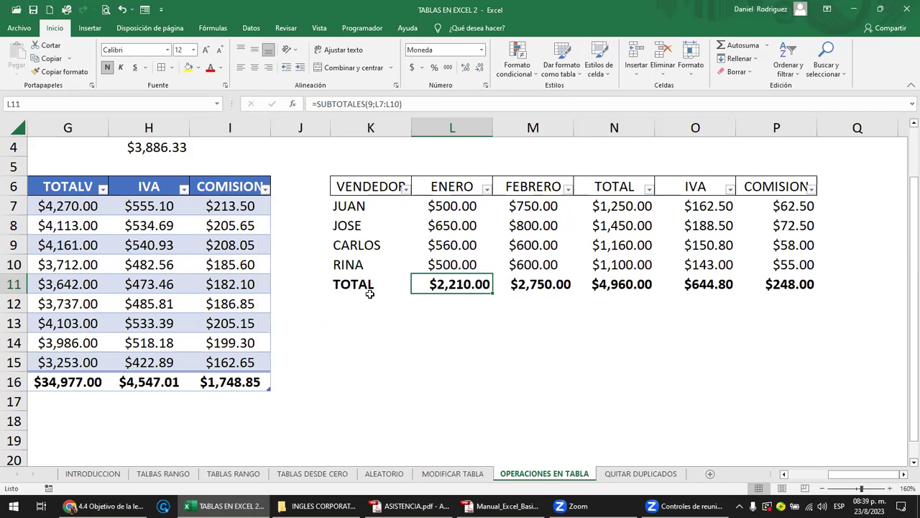
left_click(363, 285)
type("PROMEDO")
key("BackSpace")
type("IO")
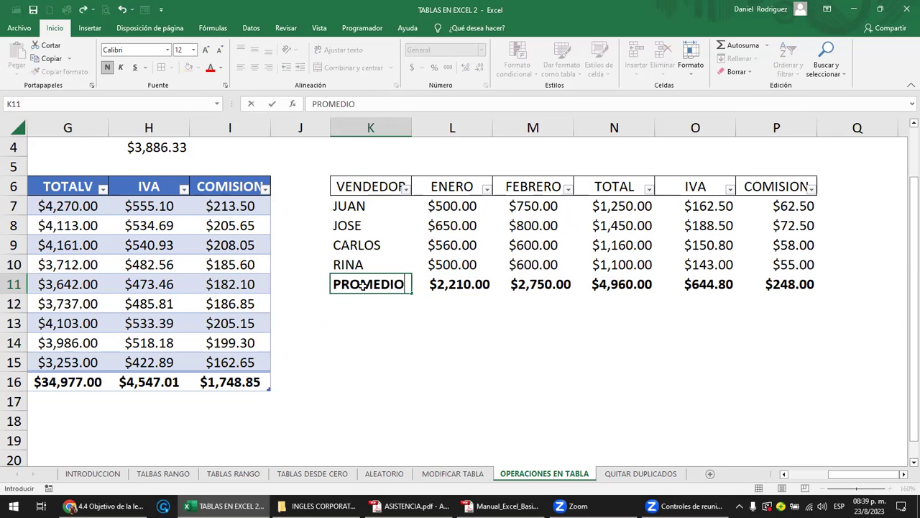
key("Return")
Label A16 PROMEDIO and make the main table's ENERO total an average, $819.44
left_click(225, 384)
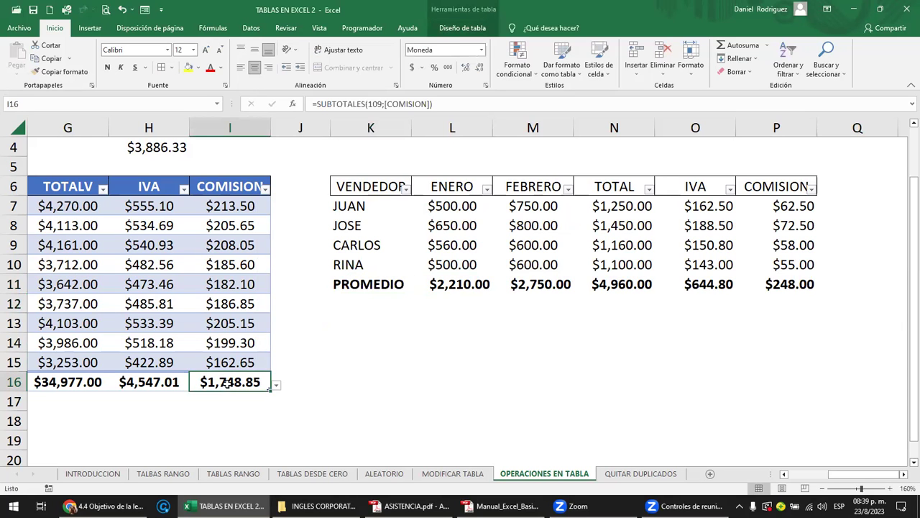
key("Left")
key("Left")
key("Left")
key("Left")
key("Left")
key("Left")
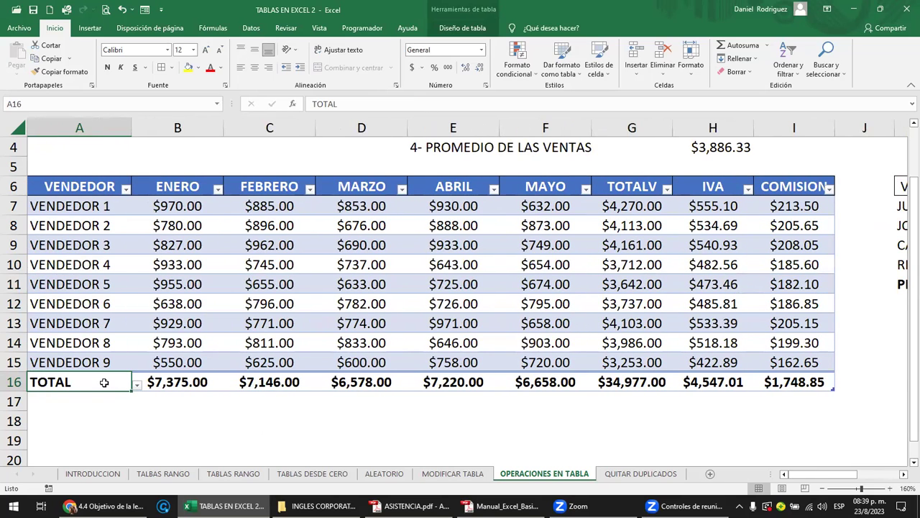
type("PROMEDIO")
key("Return")
left_click(188, 383)
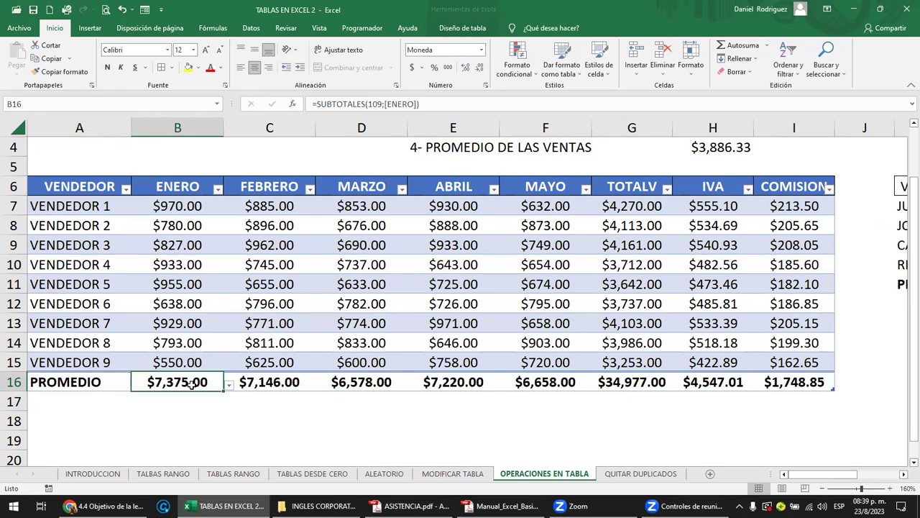
left_click(229, 388)
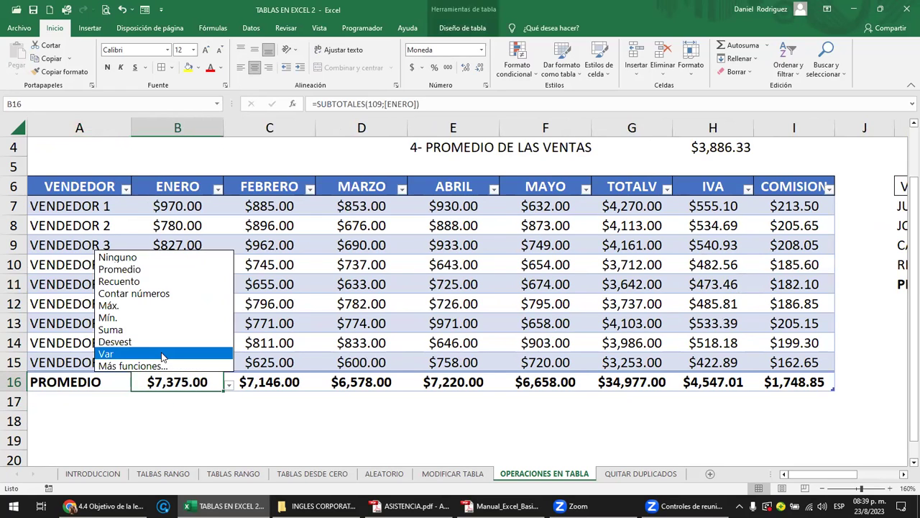
left_click(152, 271)
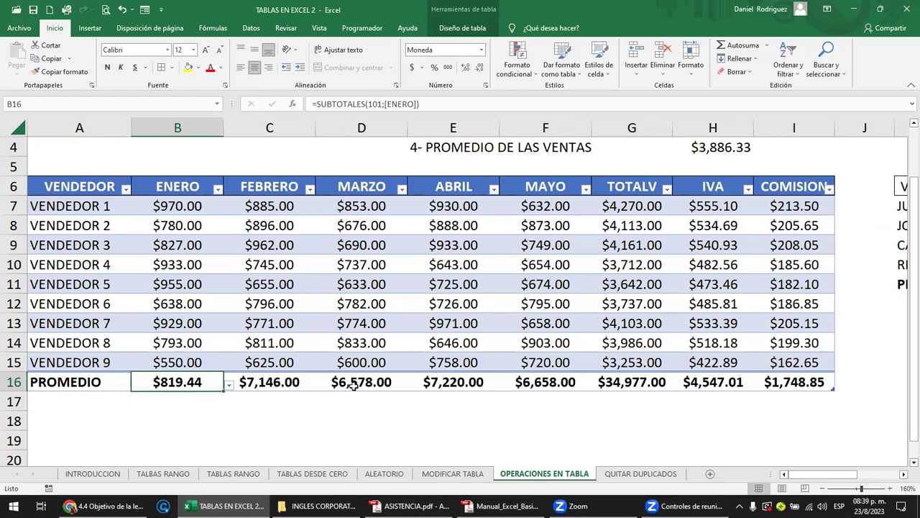
left_click(424, 421)
key("Right")
key("Right")
key("Right")
key("Right")
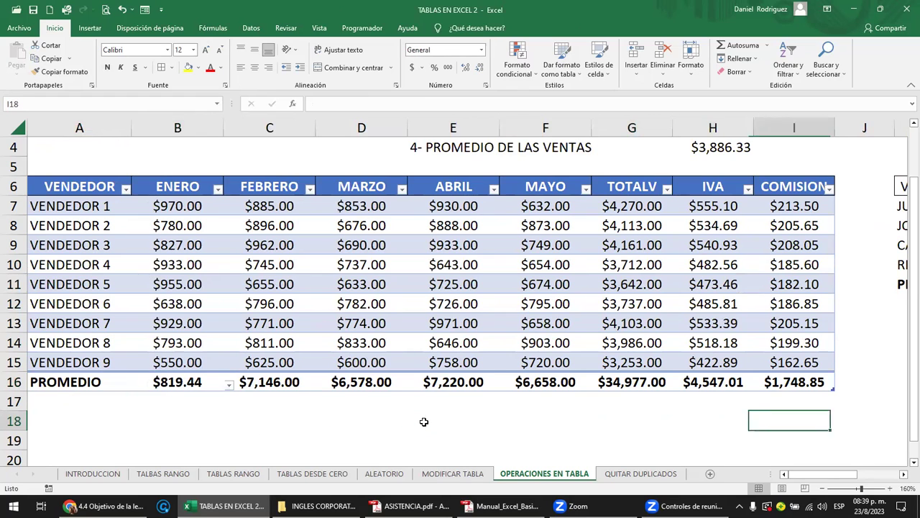
key("Right")
key("Right")
key("Right")
key("Right")
key("Right")
key("Right")
key("Right")
key("Right")
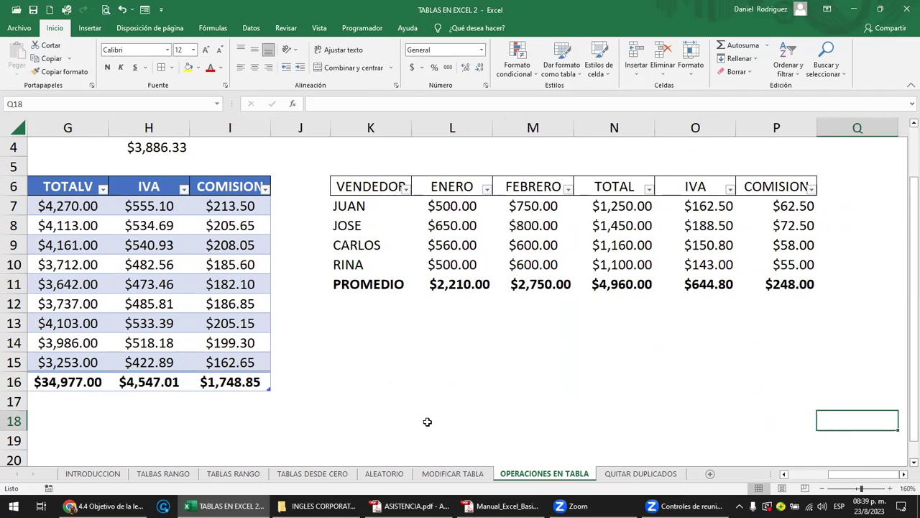
Change L11 to =SUBTOTALES(101;L7:L10), giving an ENERO average of $552.50
double_click(464, 289)
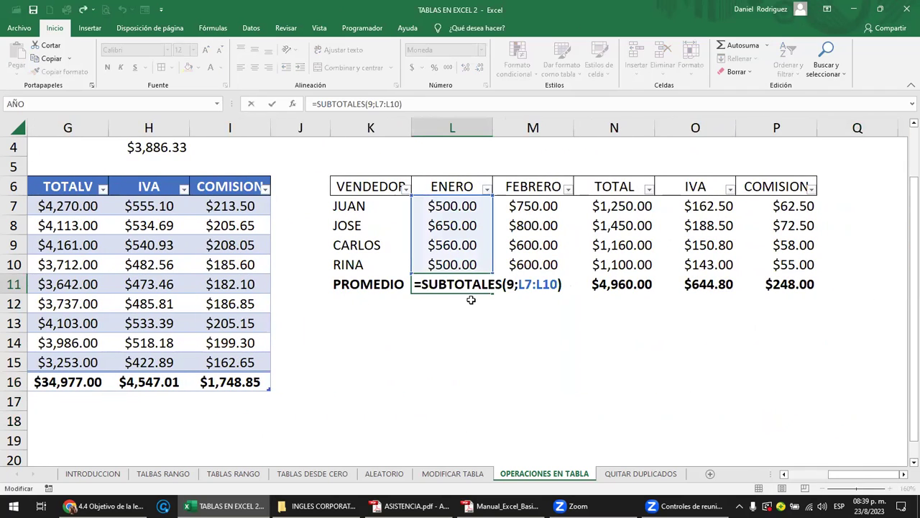
left_click(516, 285)
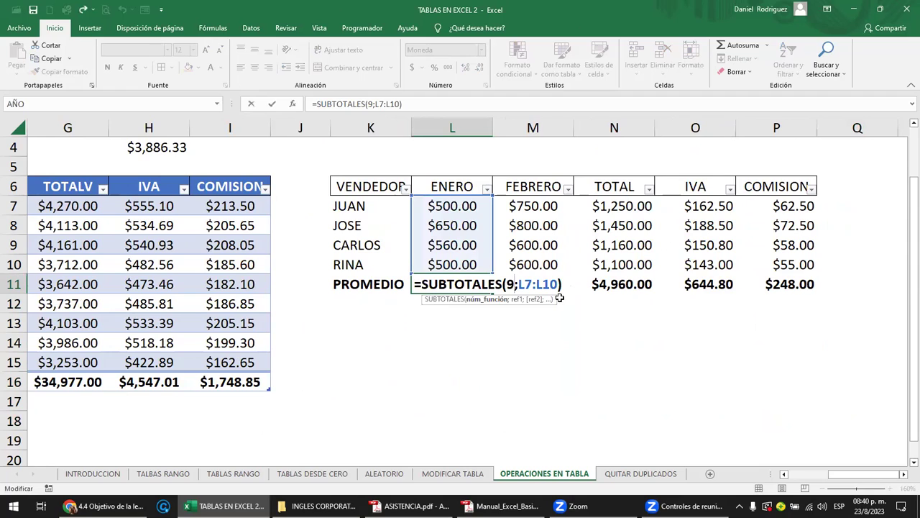
key("BackSpace")
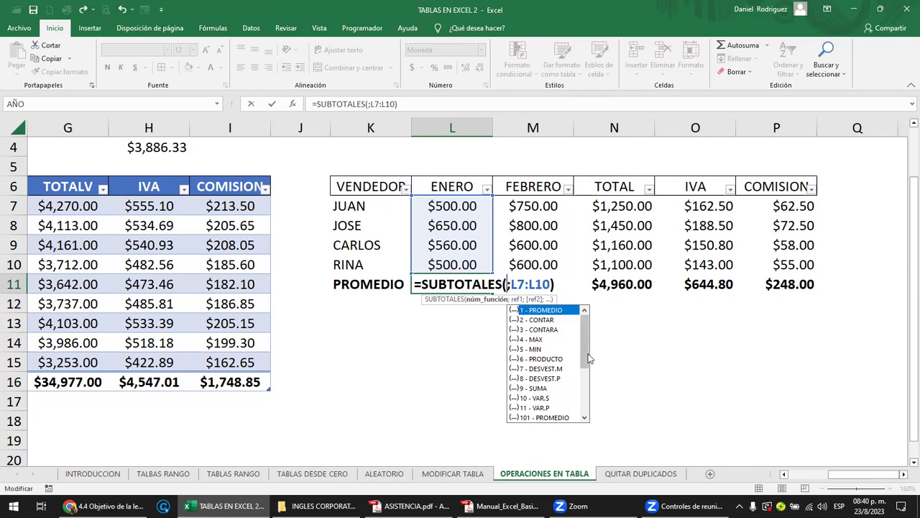
left_click_drag(585, 355, 585, 372)
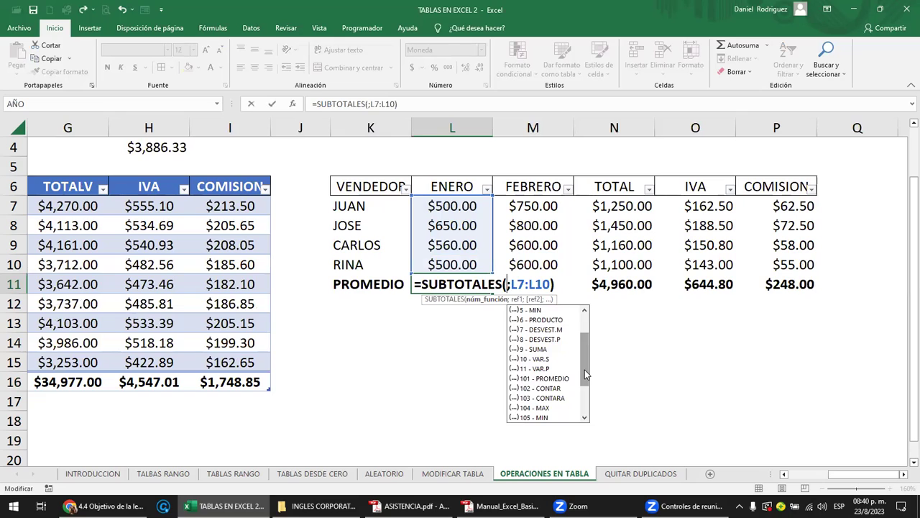
double_click(535, 379)
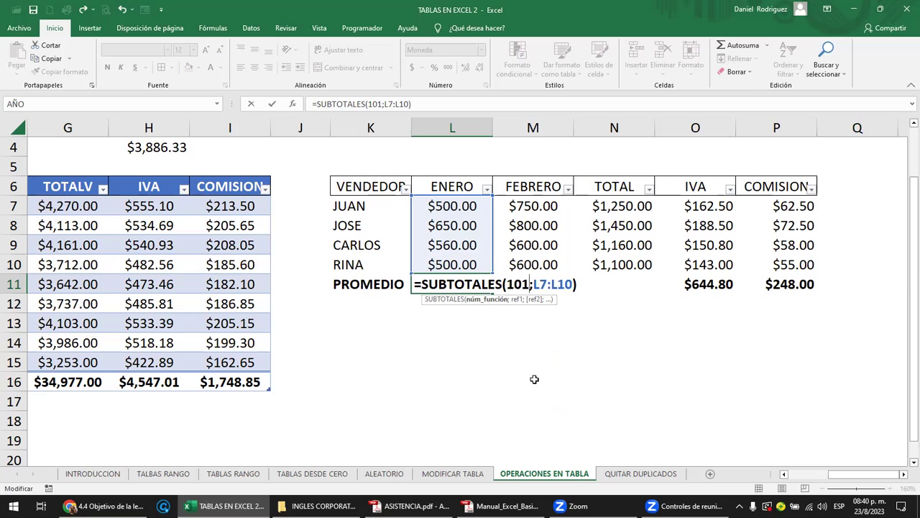
key("Return")
key("Up")
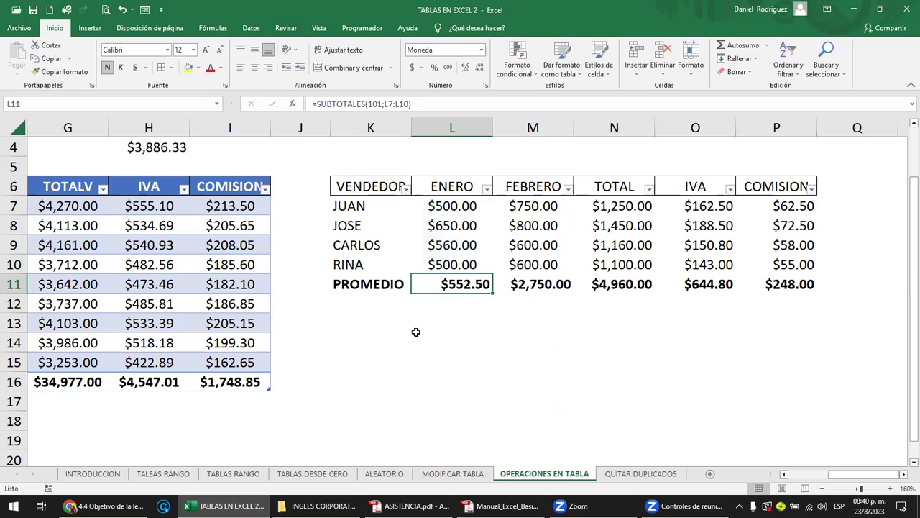
left_click_drag(445, 265, 444, 206)
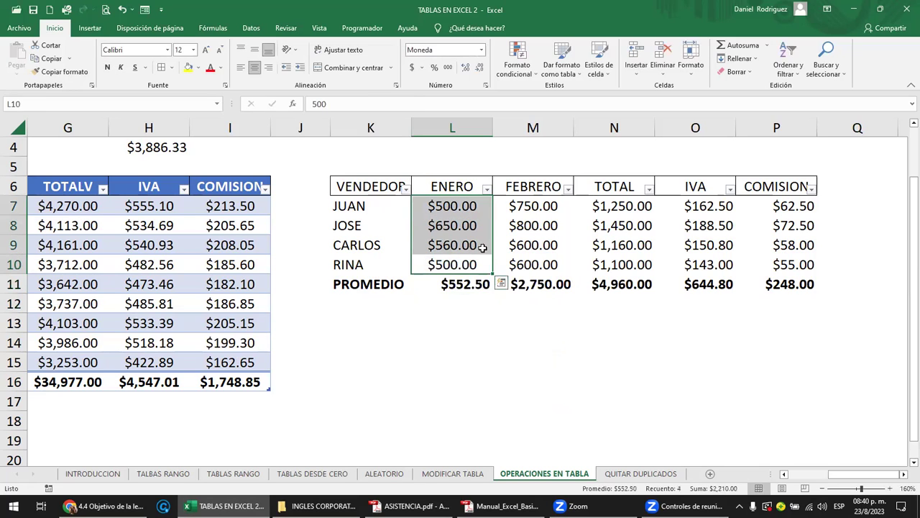
left_click(475, 285)
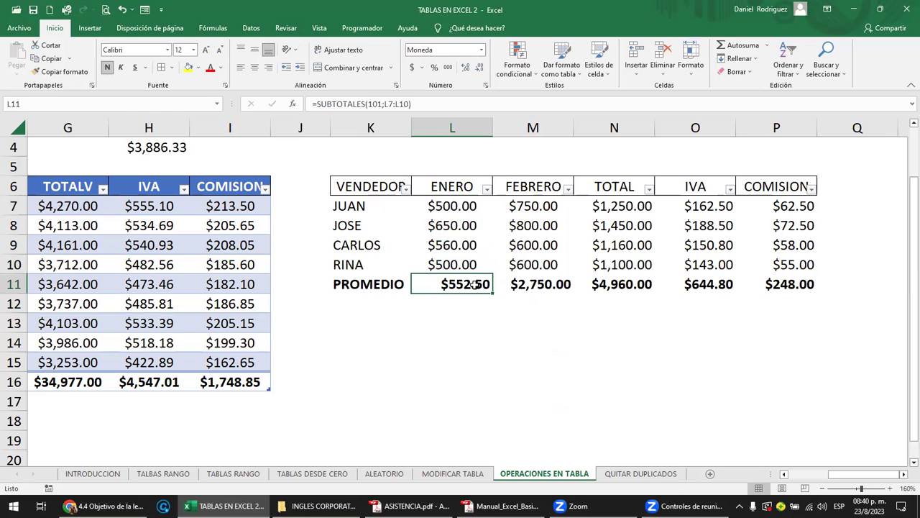
Copy the average formula across M11:P11 and delete the #¡DIV/0! error in Q11
key("ctrl+c")
key("Right")
key("shift+Right")
key("shift+Right")
key("shift+Right")
key("shift+Right")
key("ctrl+v")
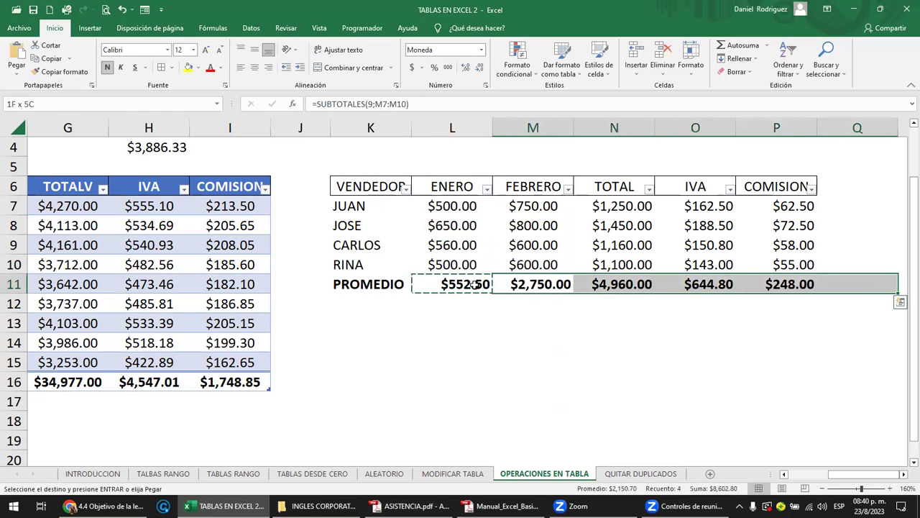
key("Right")
key("Right")
key("Right")
key("Right")
key("Delete")
key("Left")
left_click(375, 188)
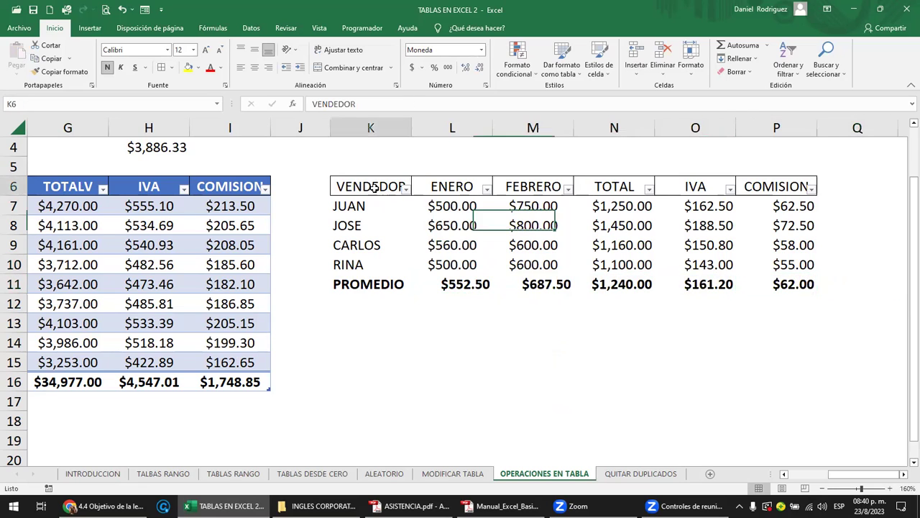
left_click(407, 190)
left_click(317, 316)
left_click(309, 327)
left_click(303, 338)
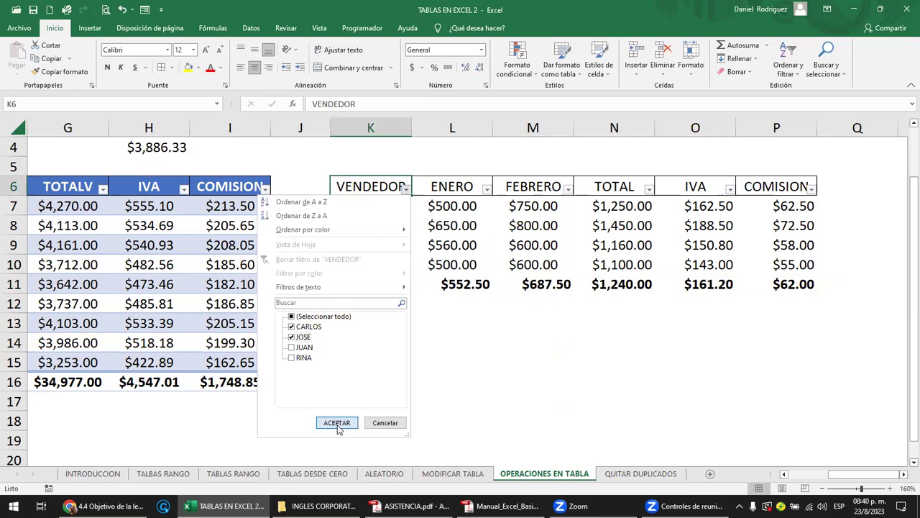
left_click(336, 422)
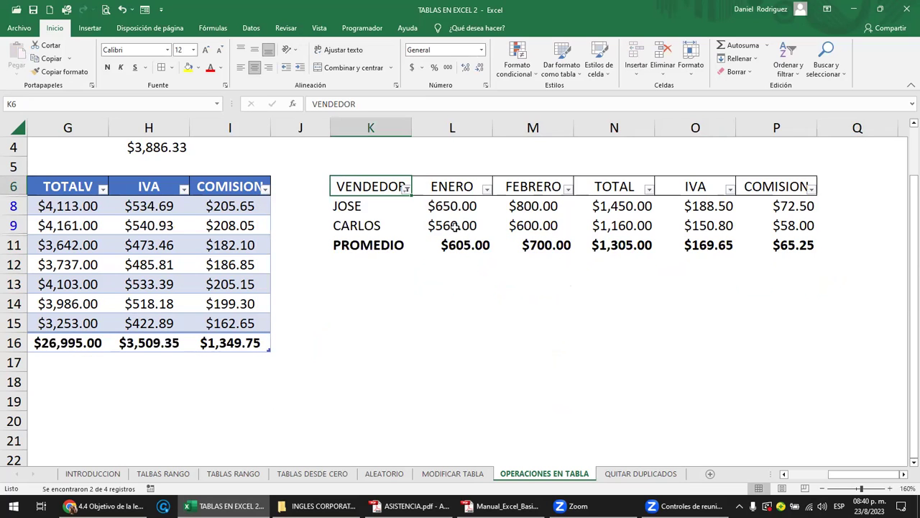
left_click_drag(454, 228, 453, 207)
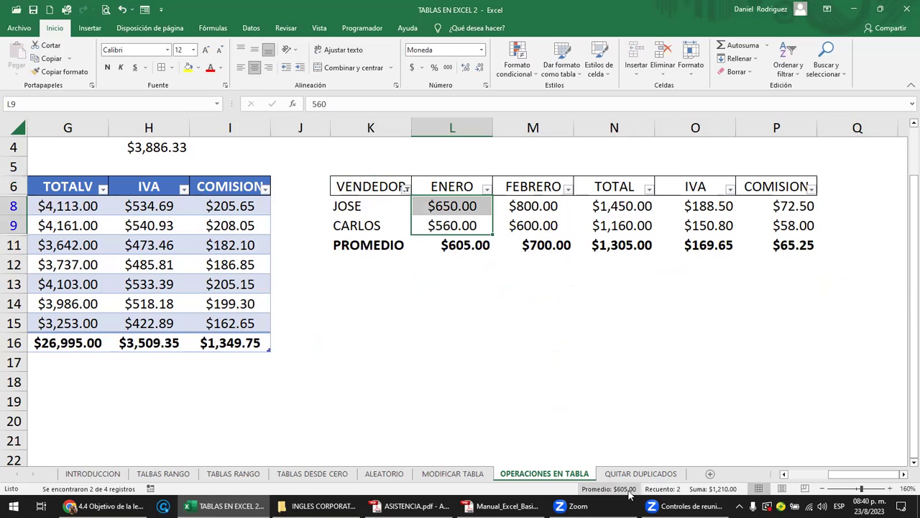
left_click(487, 339)
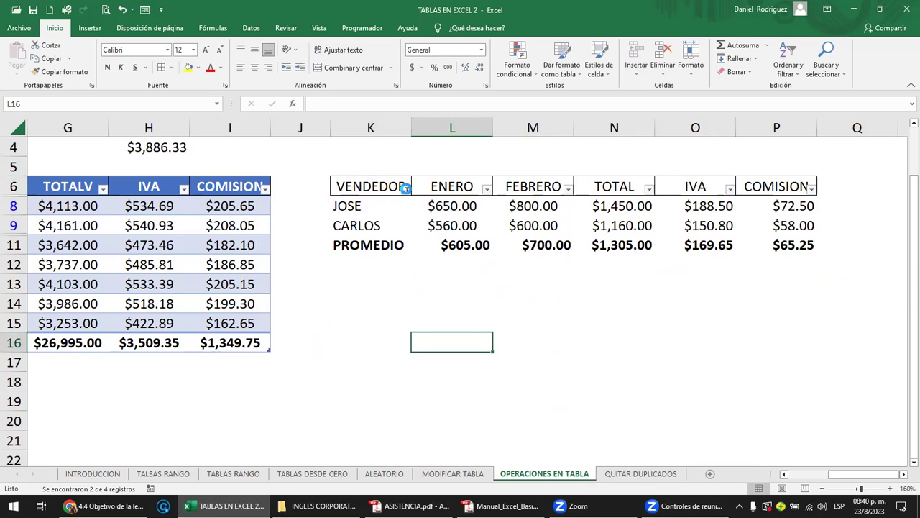
left_click(406, 189)
left_click(355, 259)
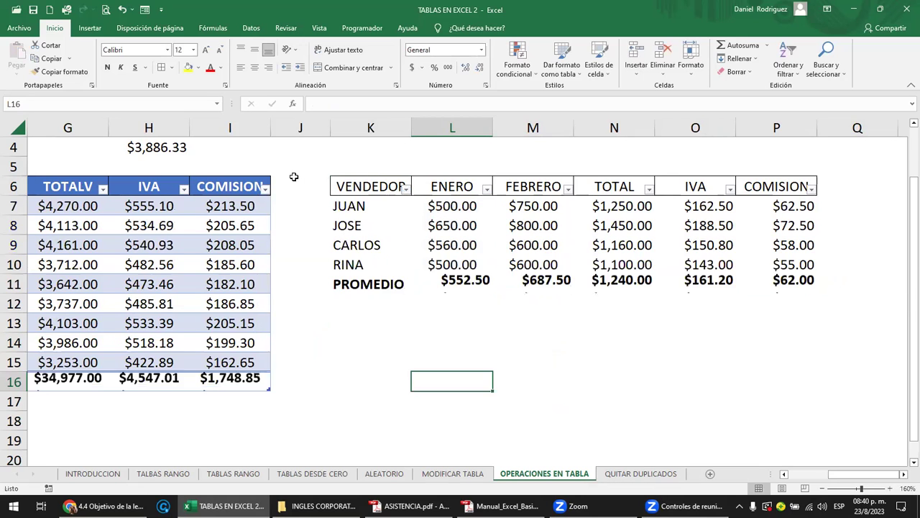
left_click(290, 162)
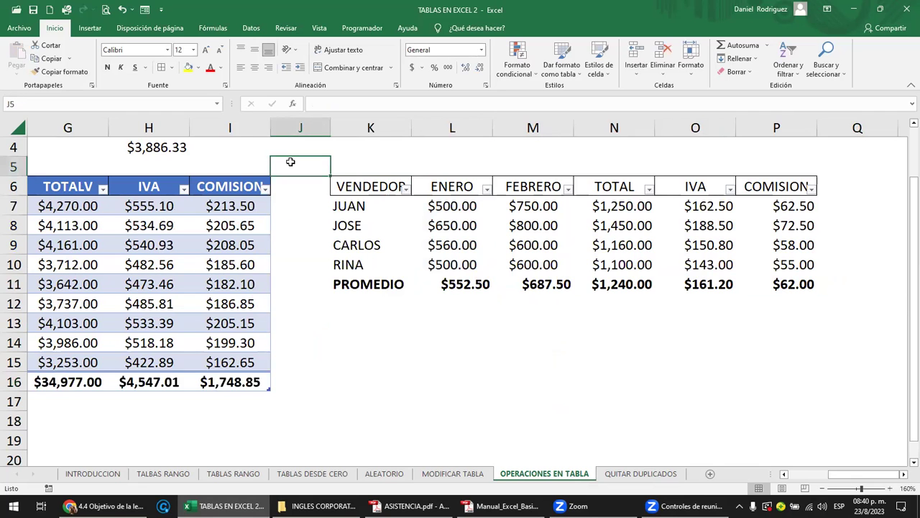
key("Left")
key("Left")
key("Left")
key("Left")
key("Left")
key("Left")
key("Left")
key("Left")
key("Left")
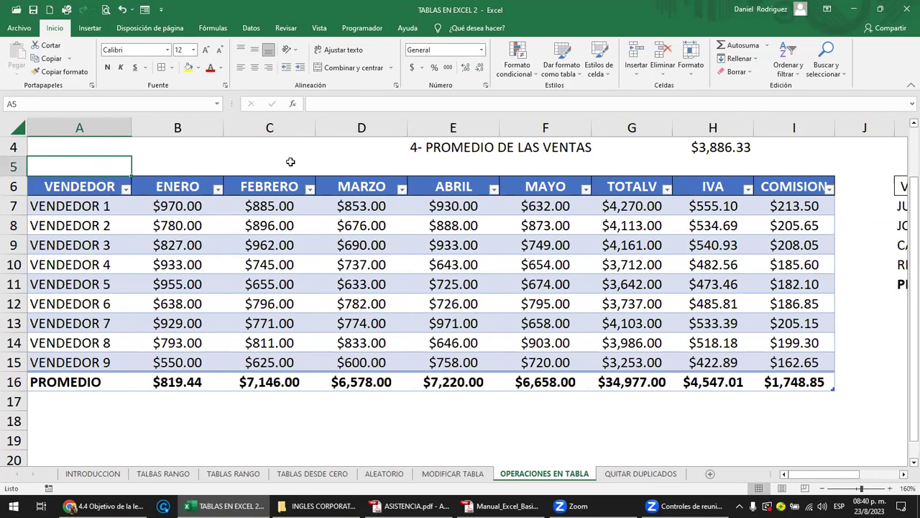
left_click(177, 385)
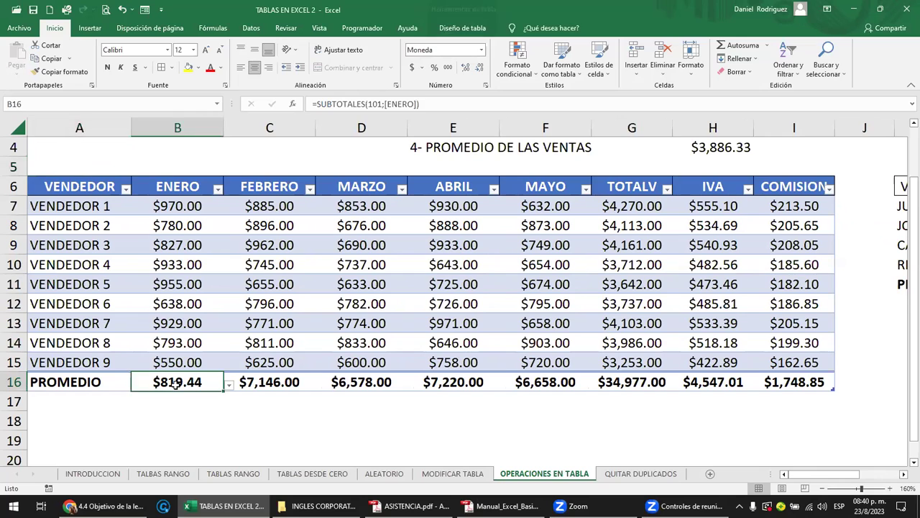
left_click(246, 379)
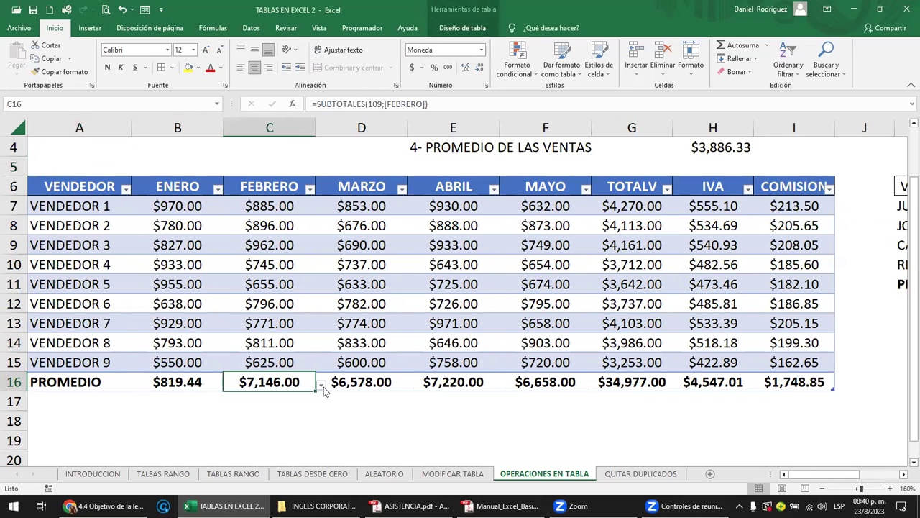
Set the ENERO total to Suma ($7,375.00) and the COMISION total to Promedio ($194.32)
left_click(194, 377)
left_click(229, 386)
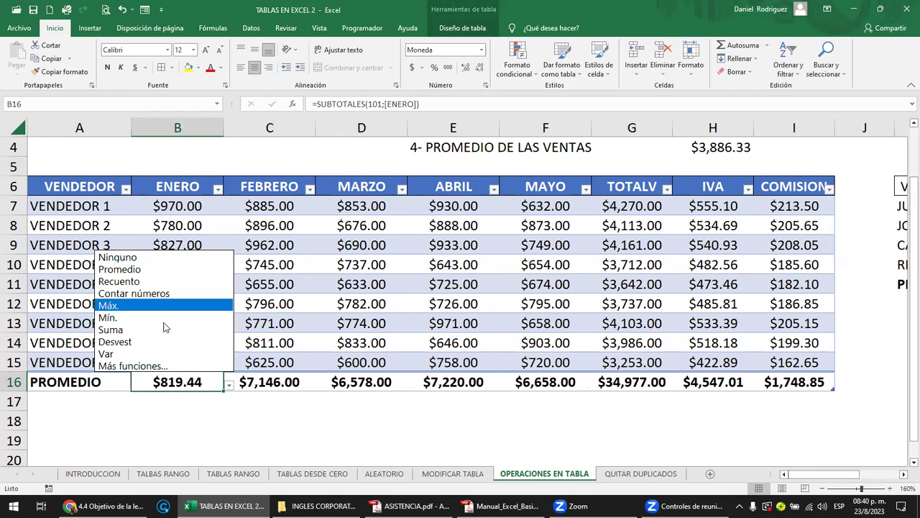
left_click(164, 330)
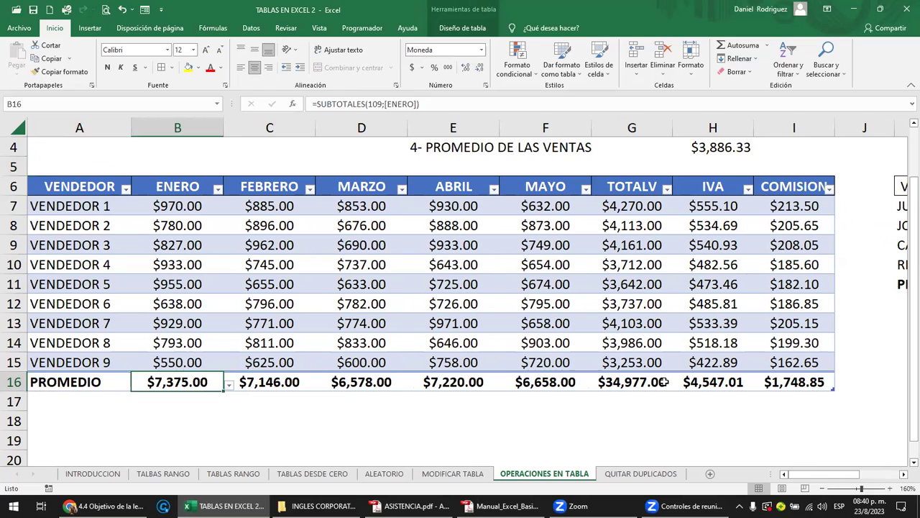
left_click(783, 382)
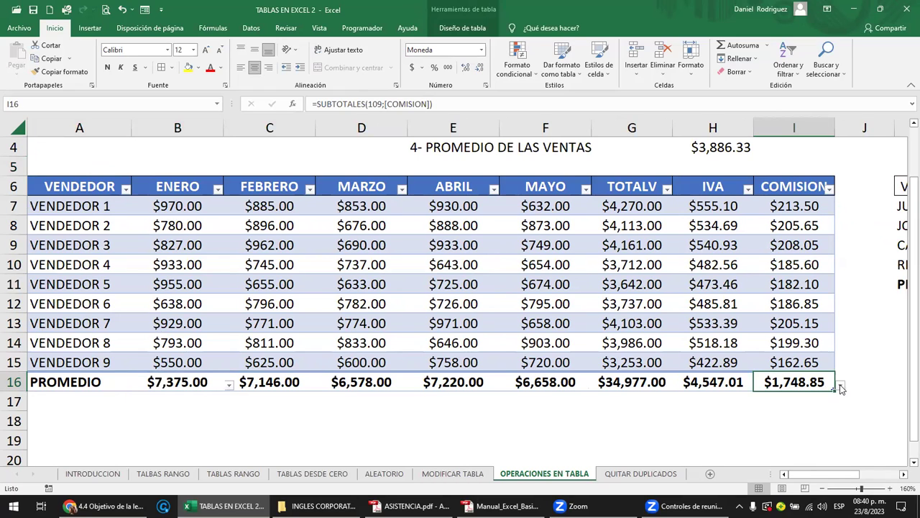
left_click(840, 386)
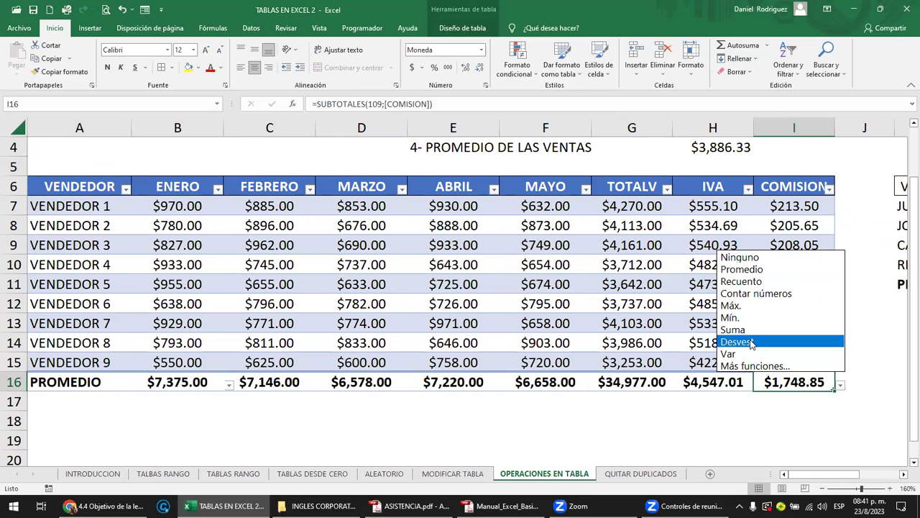
left_click(748, 271)
Clear the PROMEDIO label from cell A16 of the totals row
left_click(102, 386)
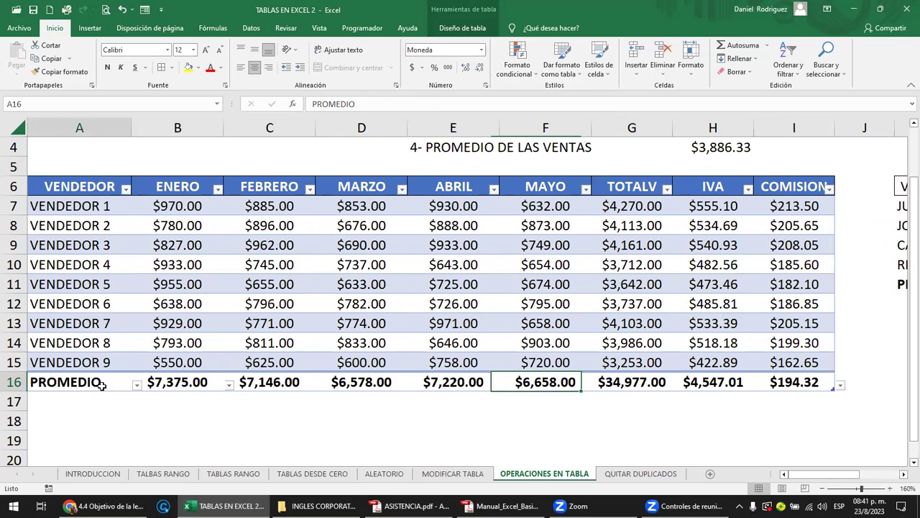
type("TOTAL")
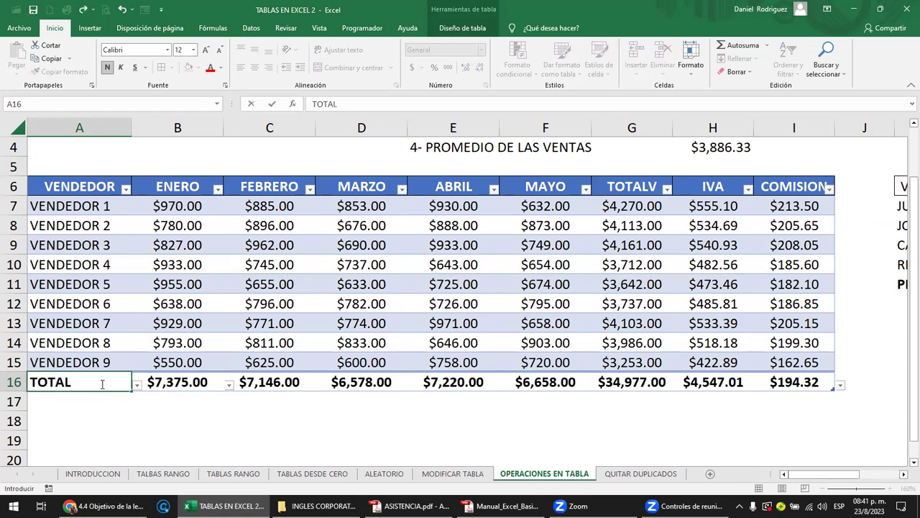
key("ctrl+Return")
key("Delete")
key("Right")
key("Right")
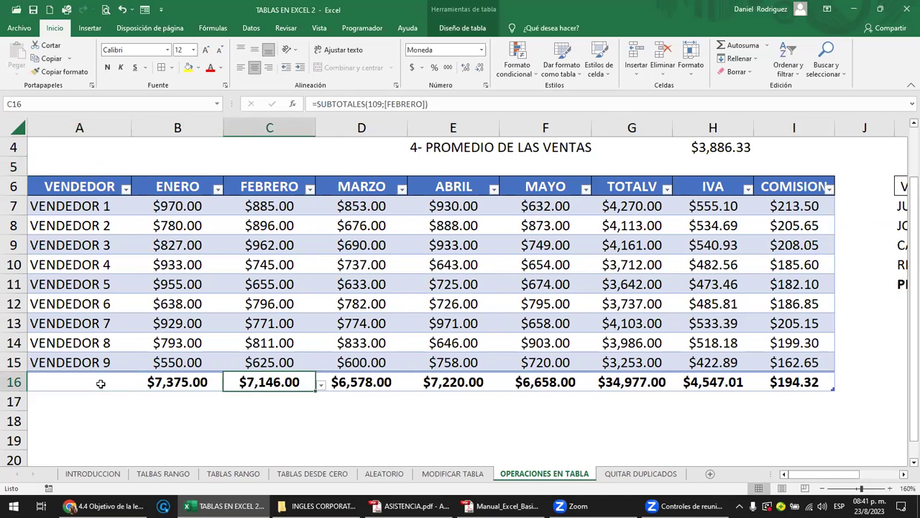
key("Left")
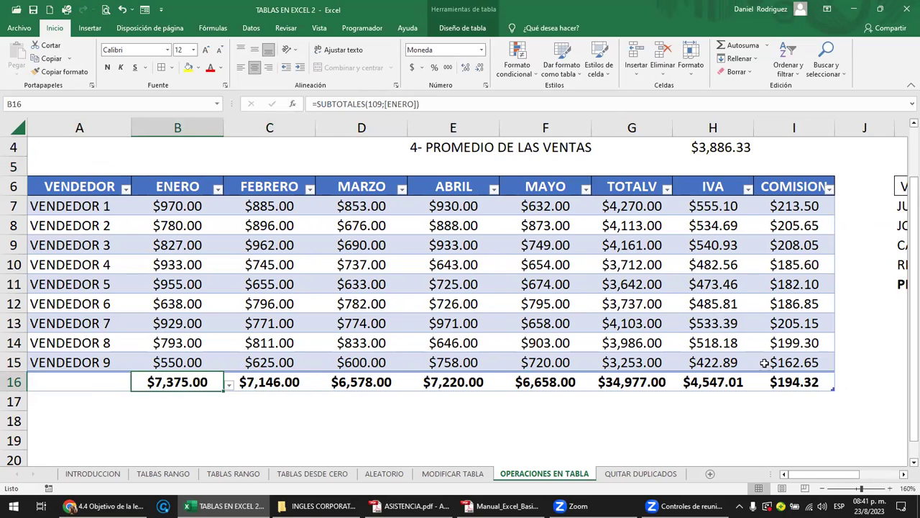
Check the $194.32 COMISION average against the commission values above it
left_click(796, 381)
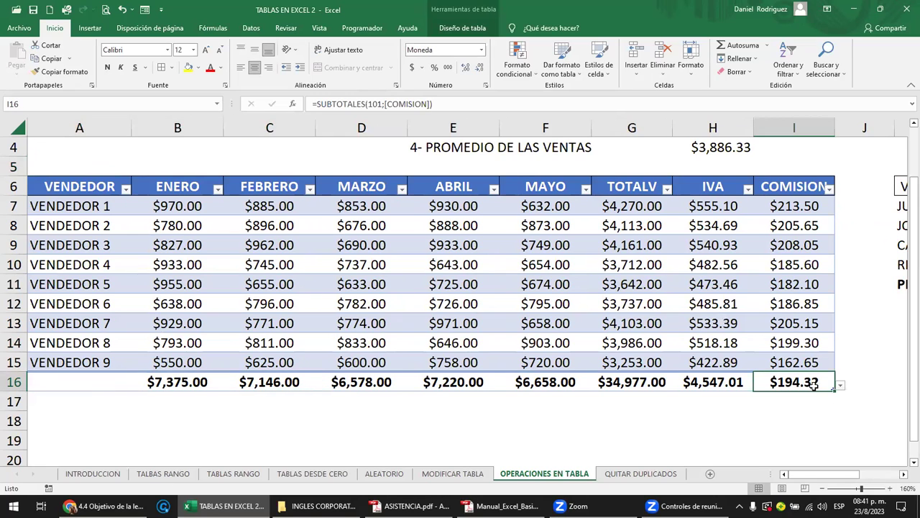
left_click_drag(811, 362, 779, 206)
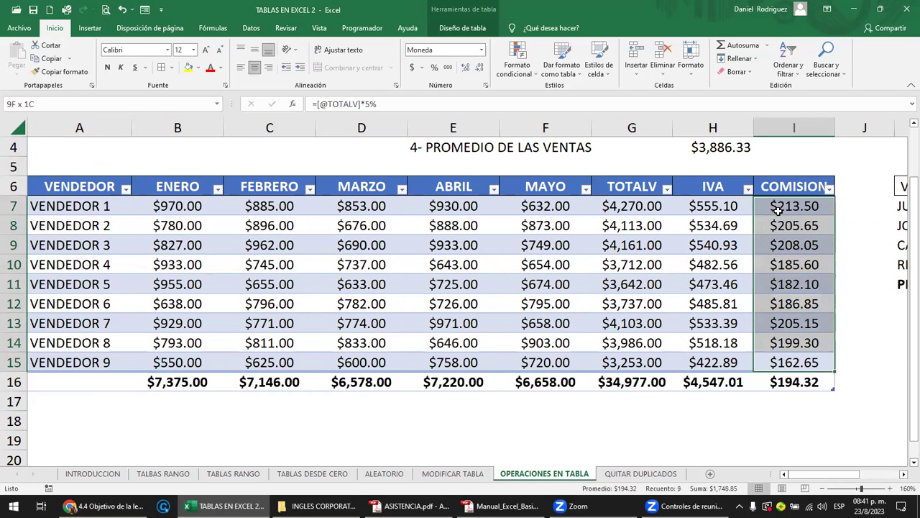
left_click(811, 384)
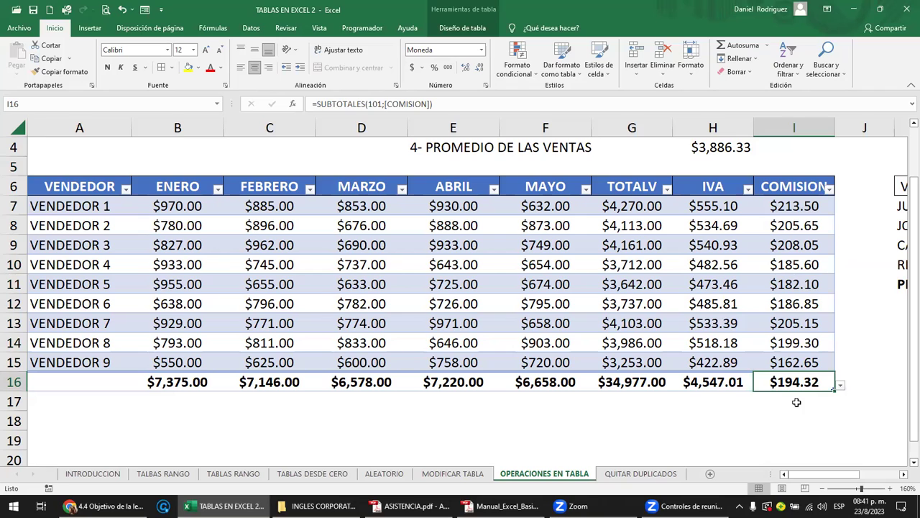
left_click(796, 402)
key("Up")
scroll(797, 402, "up", 1)
scroll(797, 402, "down", 1)
left_click(176, 187)
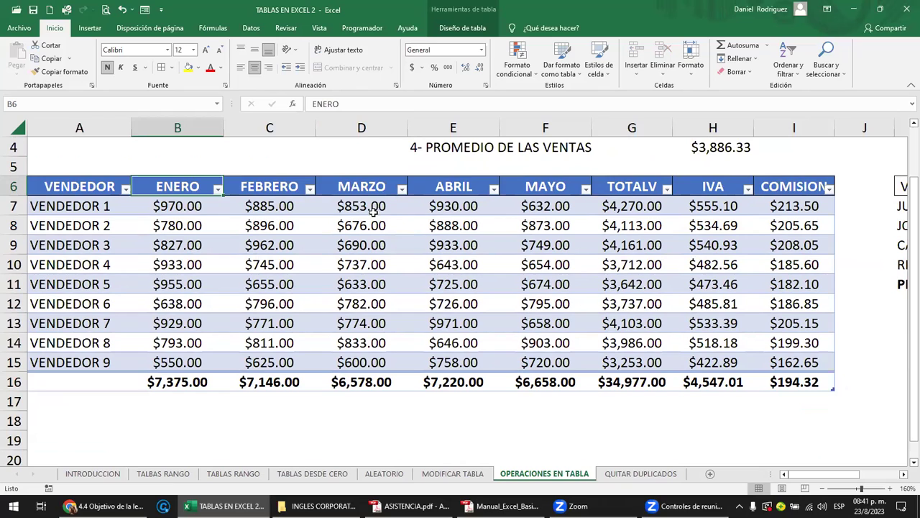
Untick Fila de totales on Diseño de tabla so Tabla2 ends at row 15
left_click(464, 29)
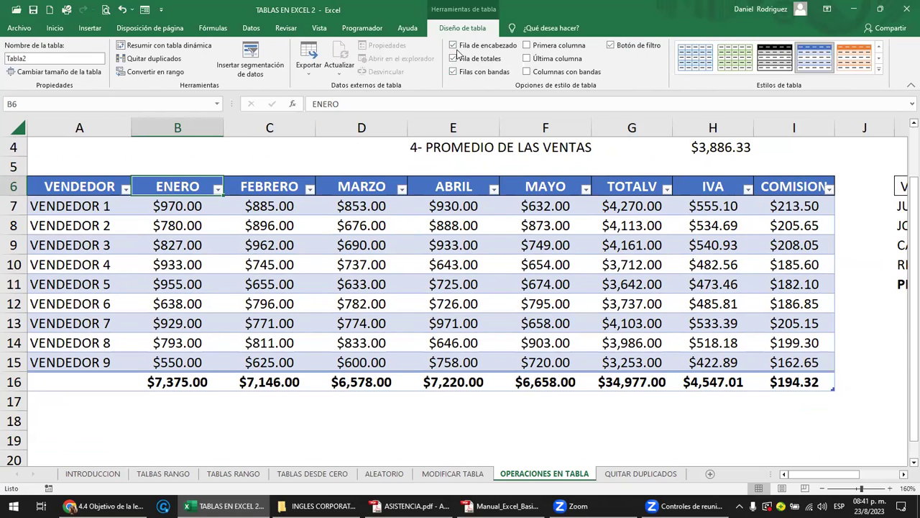
left_click(457, 61)
left_click(458, 64)
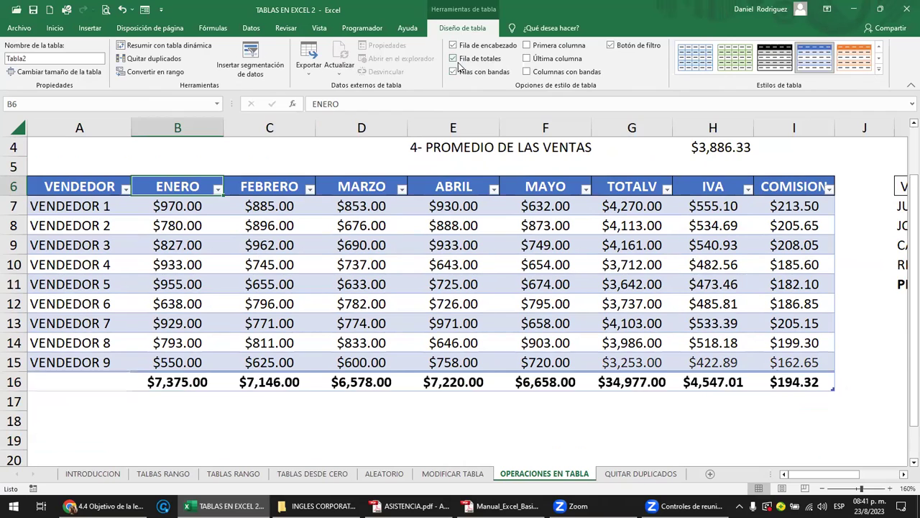
left_click(458, 64)
left_click(458, 64)
left_click(458, 64)
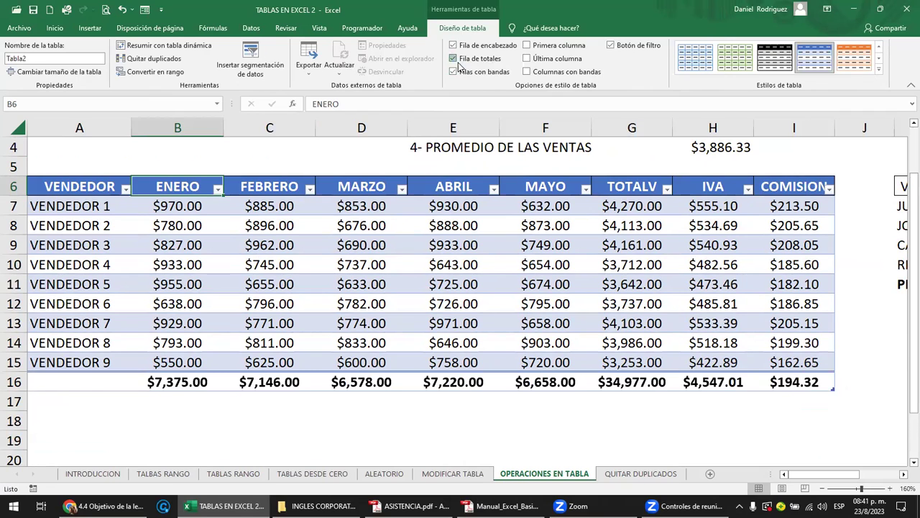
left_click(458, 64)
left_click(458, 64)
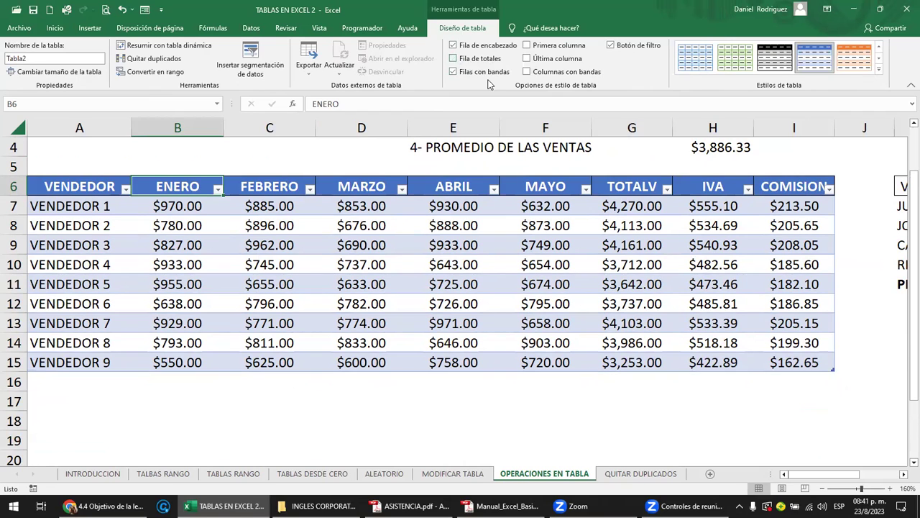
Select K11:P11 in the seller table and clear the PROMEDIO row
left_click(707, 166)
key("Right")
key("Right")
key("Right")
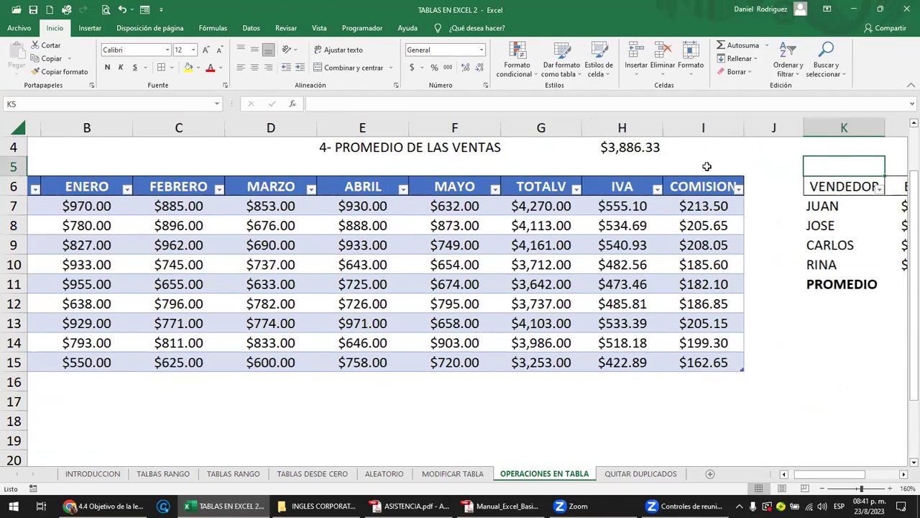
key("Right")
key("Right")
key("Right")
key("Right")
key("Right")
key("Right")
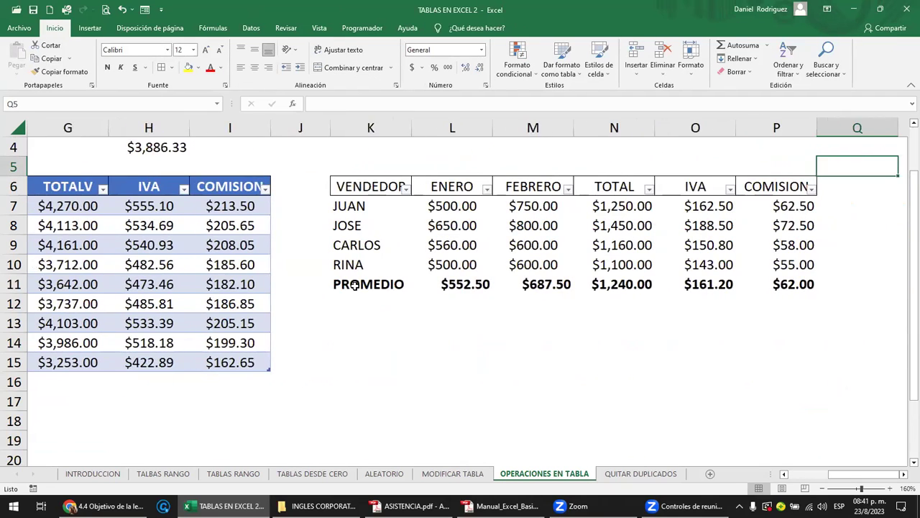
left_click_drag(355, 285, 771, 287)
key("Delete")
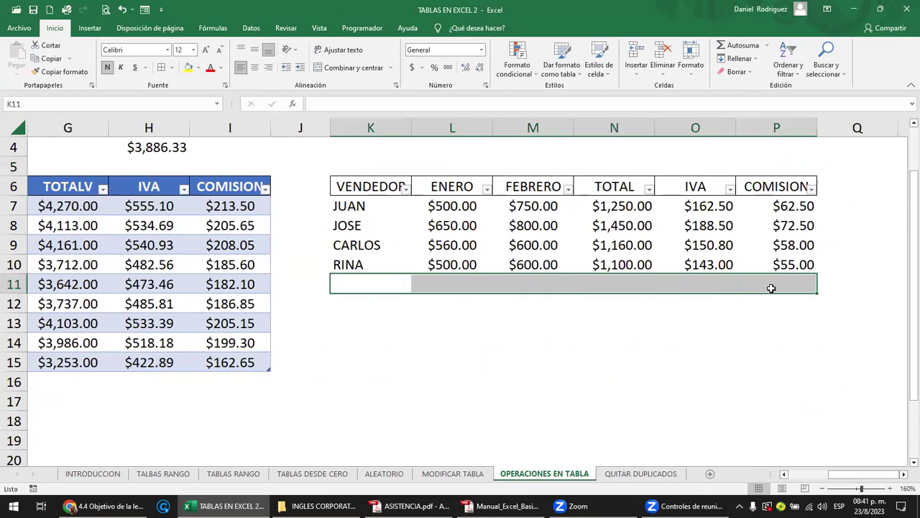
left_click(513, 319)
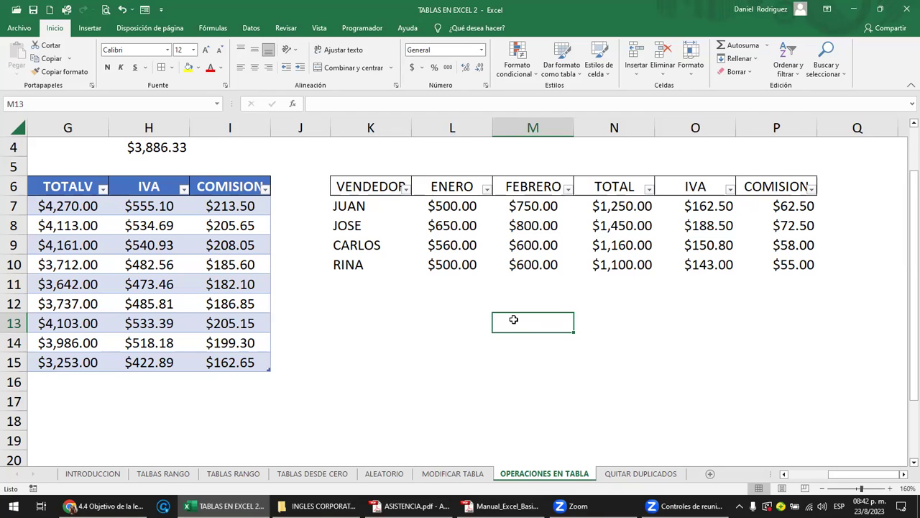
key("Left")
key("Left")
key("Left")
key("Left")
key("Left")
key("Left")
key("Left")
key("Left")
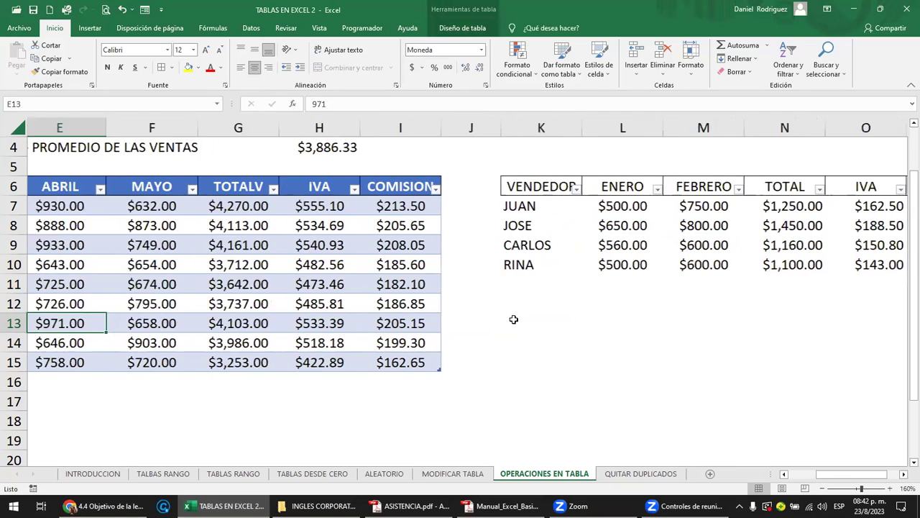
key("Left")
key("Left")
key("Left")
key("Left")
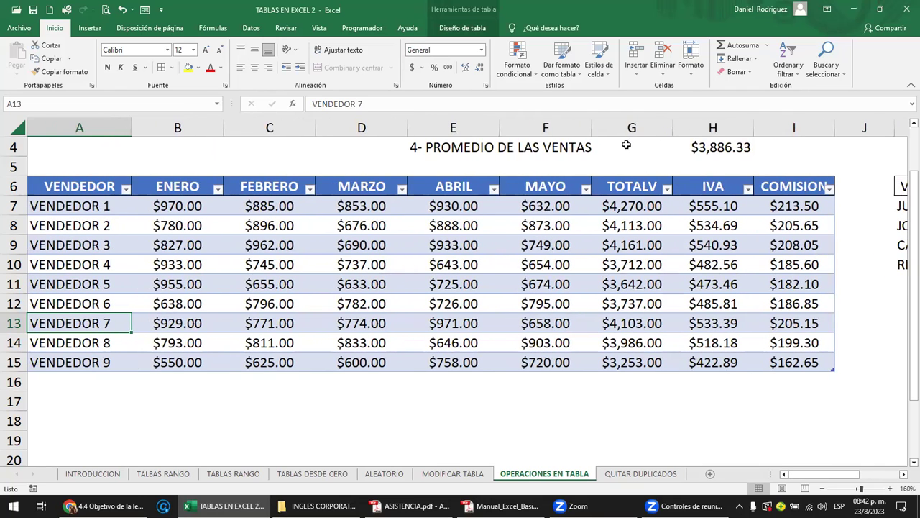
scroll(570, 180, "up", 1)
scroll(570, 180, "up", 1)
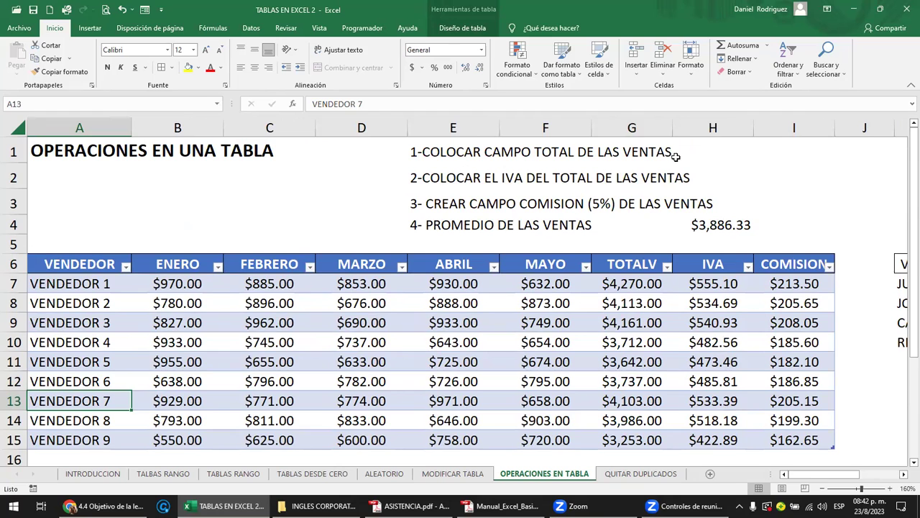
left_click_drag(644, 127, 808, 131)
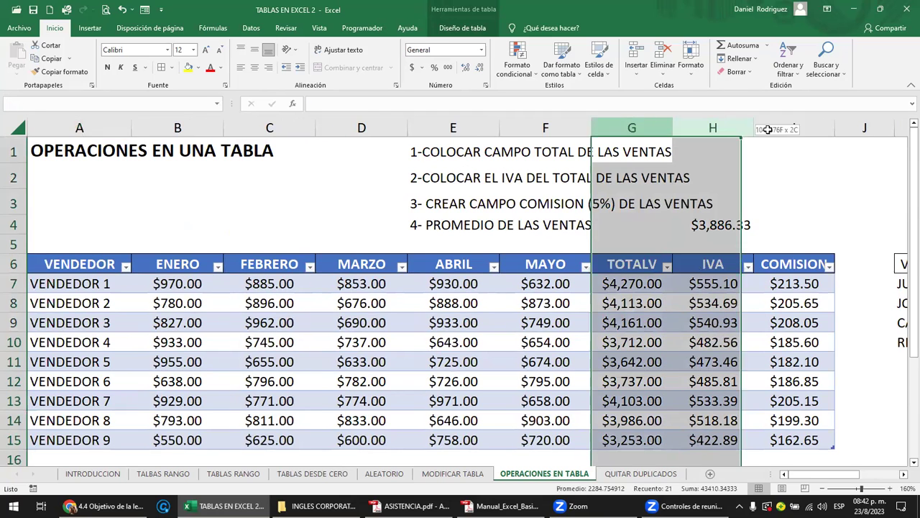
double_click(708, 225)
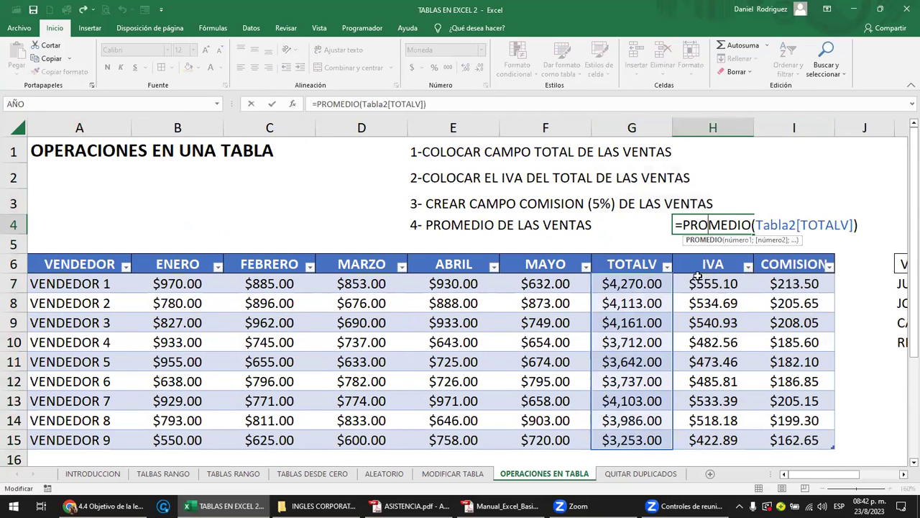
key("ctrl+Return")
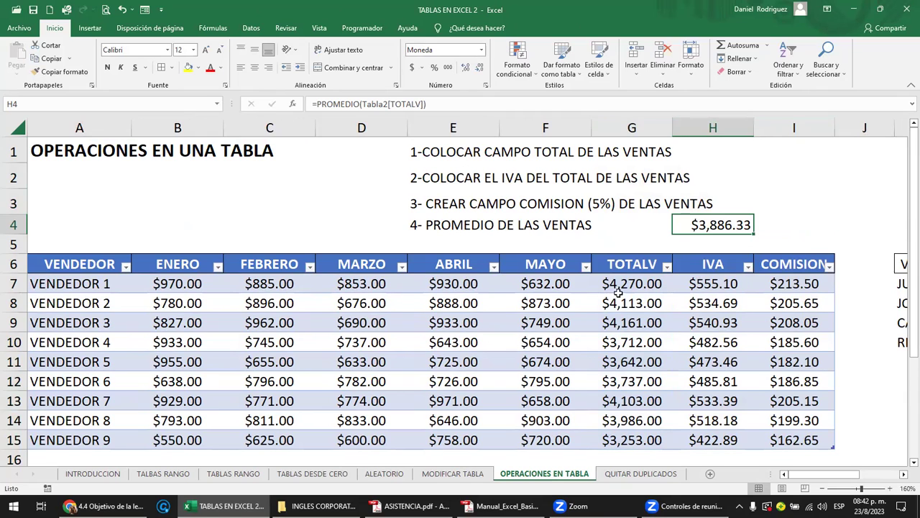
left_click(784, 284)
key("Right")
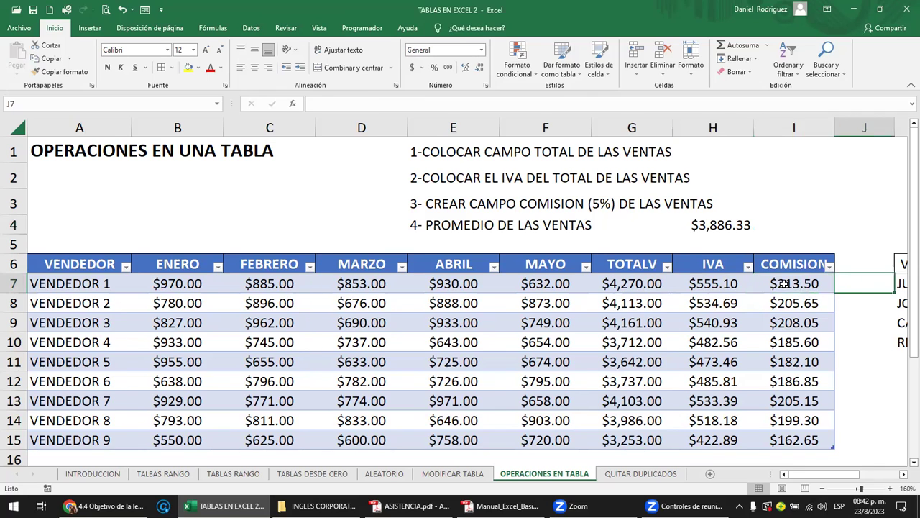
key("Right")
Sort Tabla2 by COMISION highest to lowest, VENDEDOR 1 ($213.50) first
left_click(685, 286)
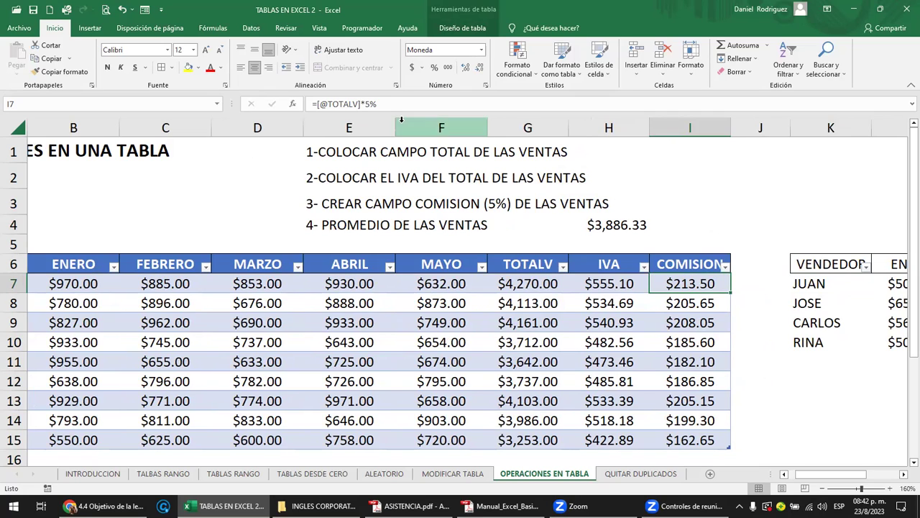
left_click(725, 268)
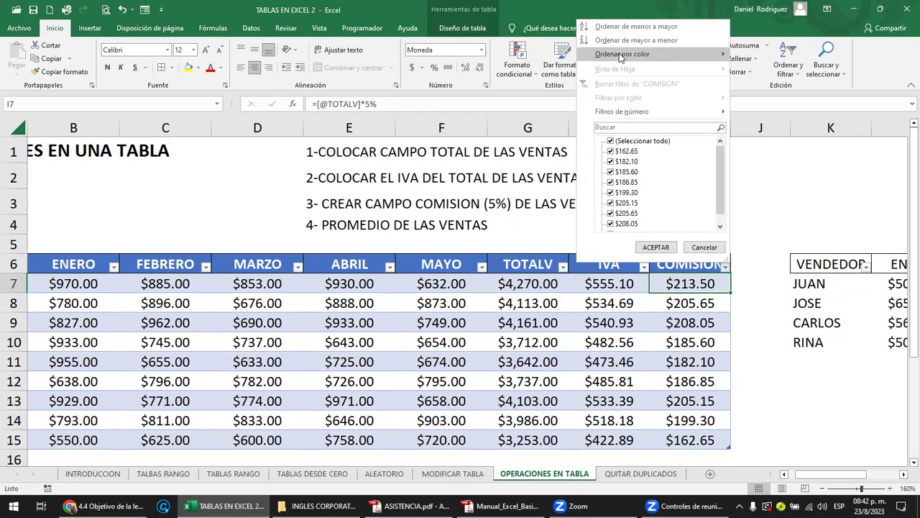
left_click(610, 27)
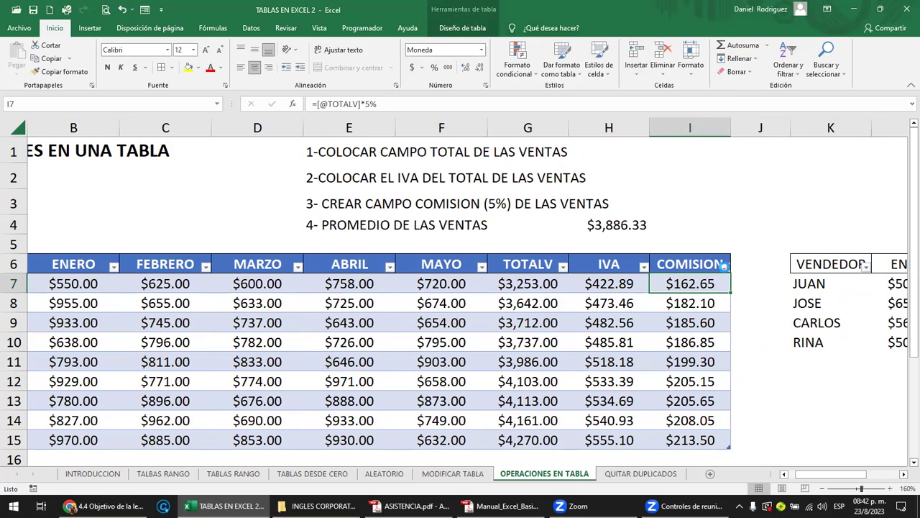
left_click(725, 268)
left_click(589, 45)
left_click(589, 46)
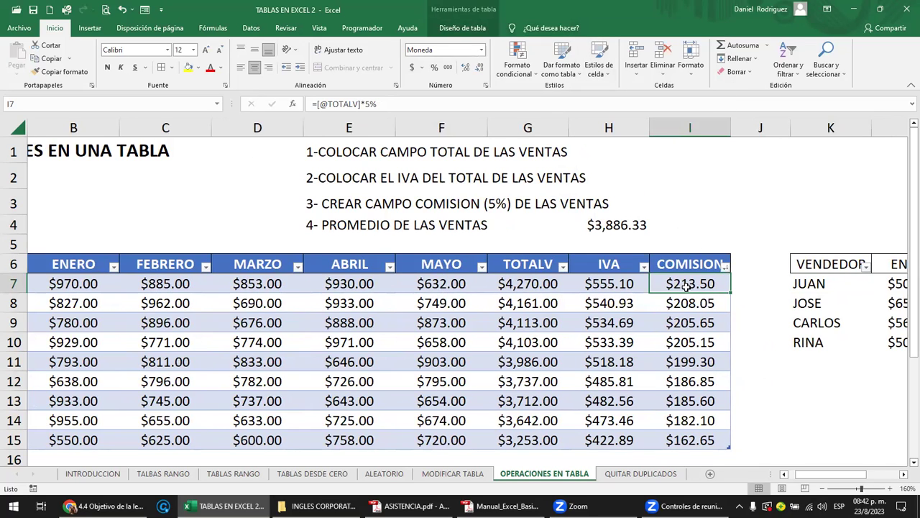
key("Left")
key("Left")
key("Left")
key("Left")
key("Left")
key("Left")
key("Left")
key("Left")
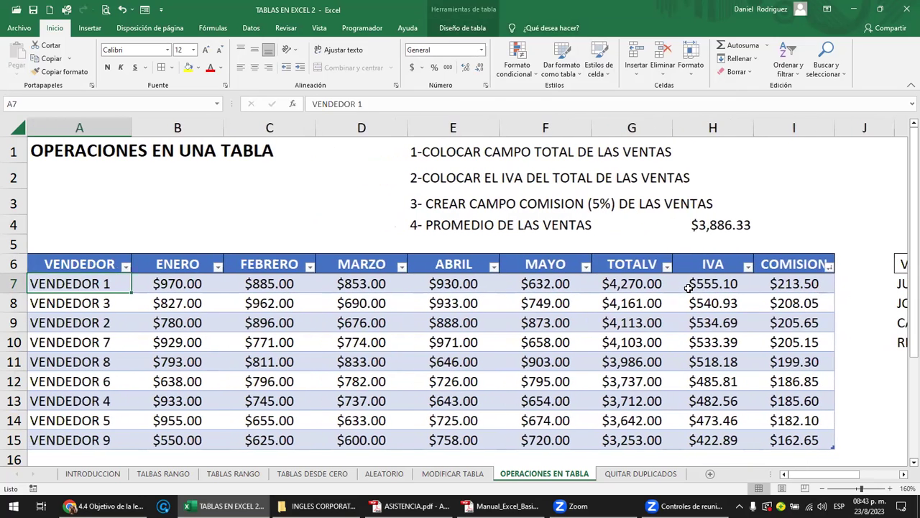
left_click(795, 282)
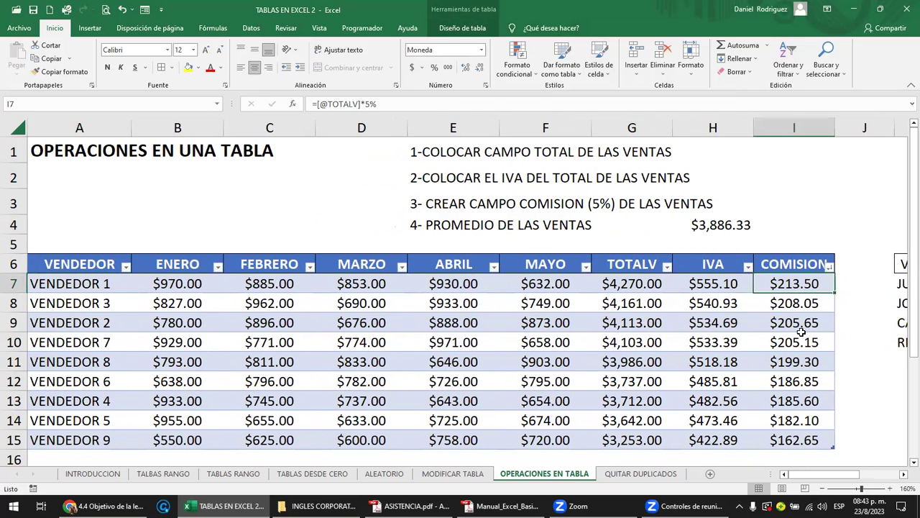
scroll(801, 331, "down", 2)
scroll(791, 324, "up", 1)
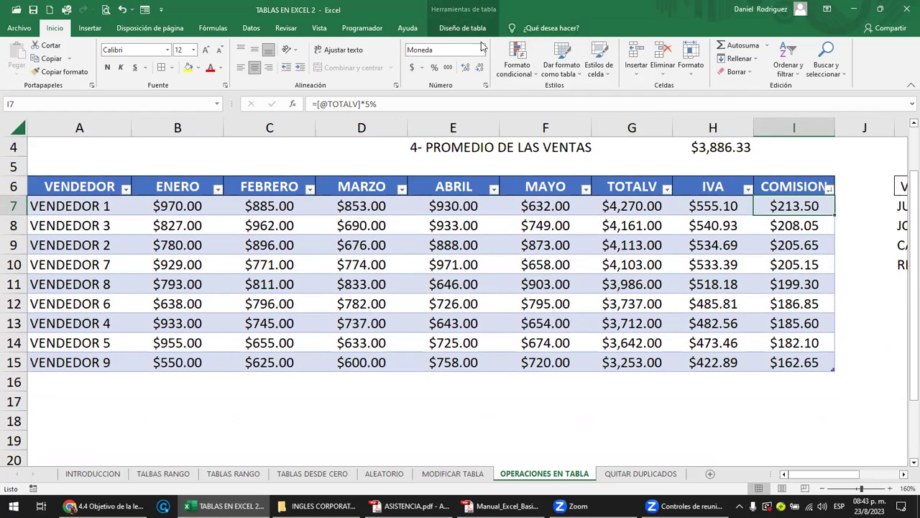
Add Tabla2's totals row and set the COMISION total to Máx., $213.50
left_click(462, 27)
left_click(466, 59)
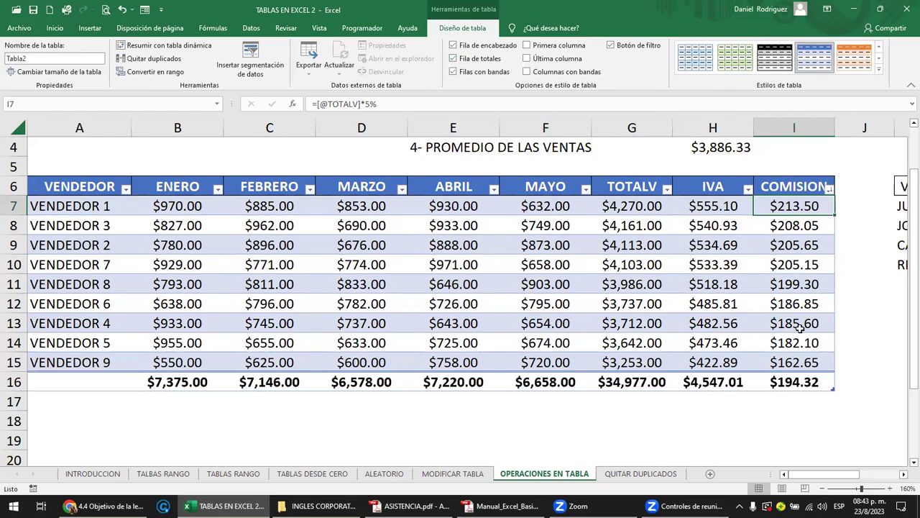
left_click(814, 386)
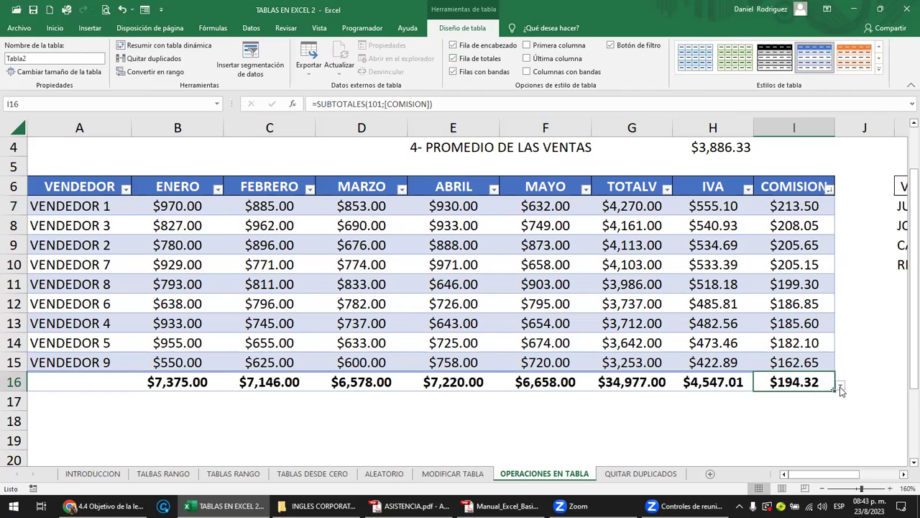
left_click(841, 389)
left_click(777, 304)
left_click(795, 209)
key("Left")
key("Left")
key("Left")
key("Left")
key("Left")
key("Left")
key("Left")
key("Left")
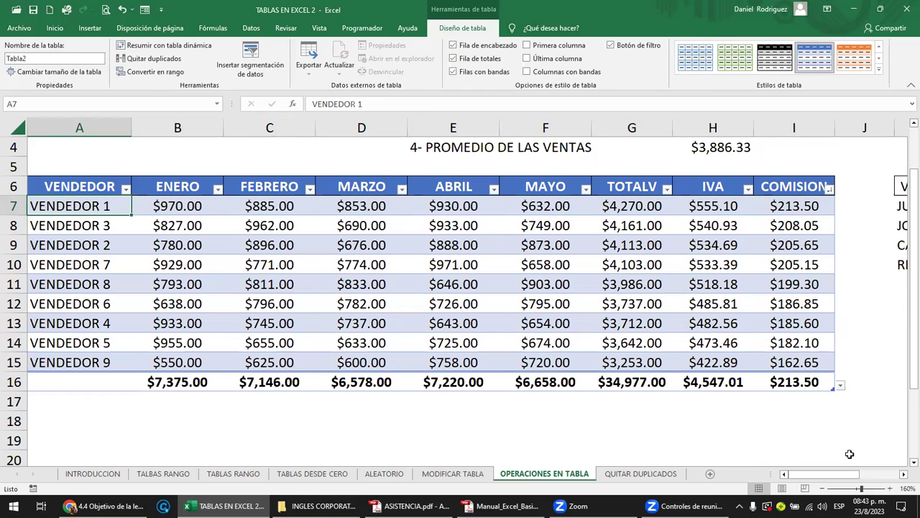
Set the IVA, TOTALV, MAYO and ABRIL totals to Ninguno
left_click(737, 382)
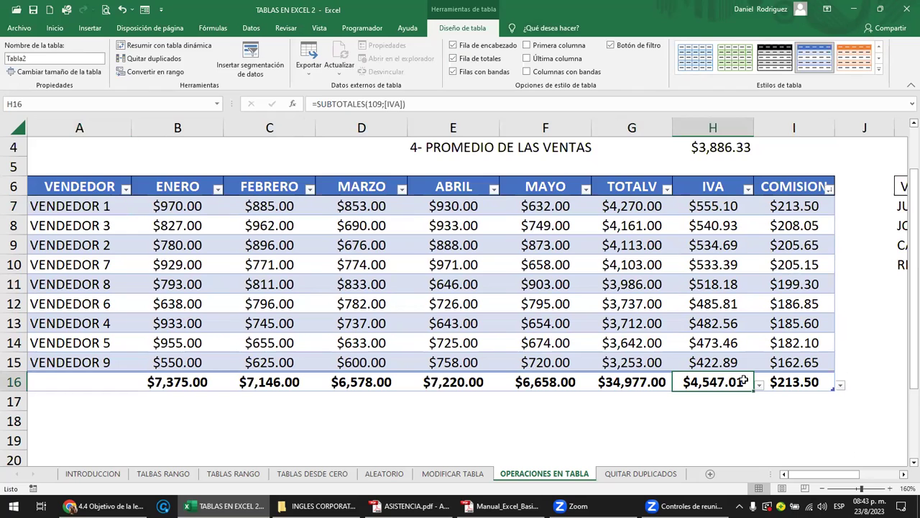
left_click(759, 388)
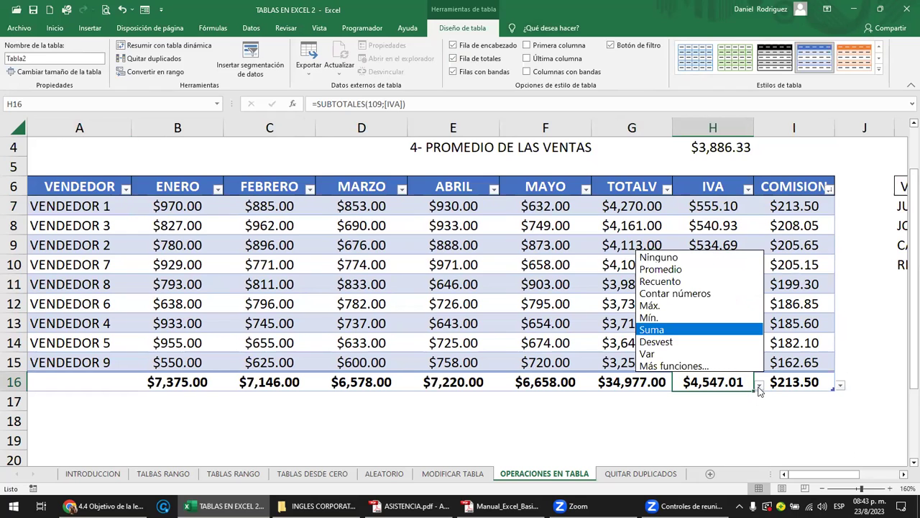
left_click(676, 258)
left_click(677, 384)
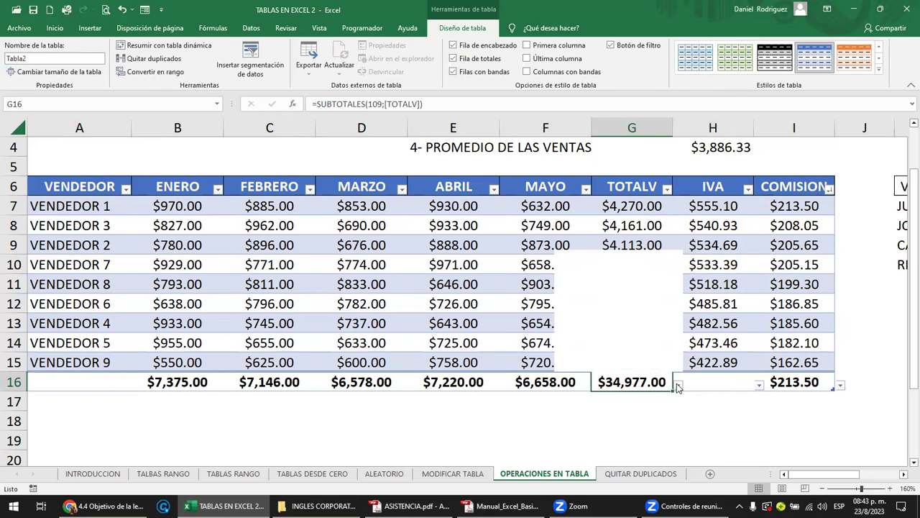
left_click(575, 255)
left_click(559, 381)
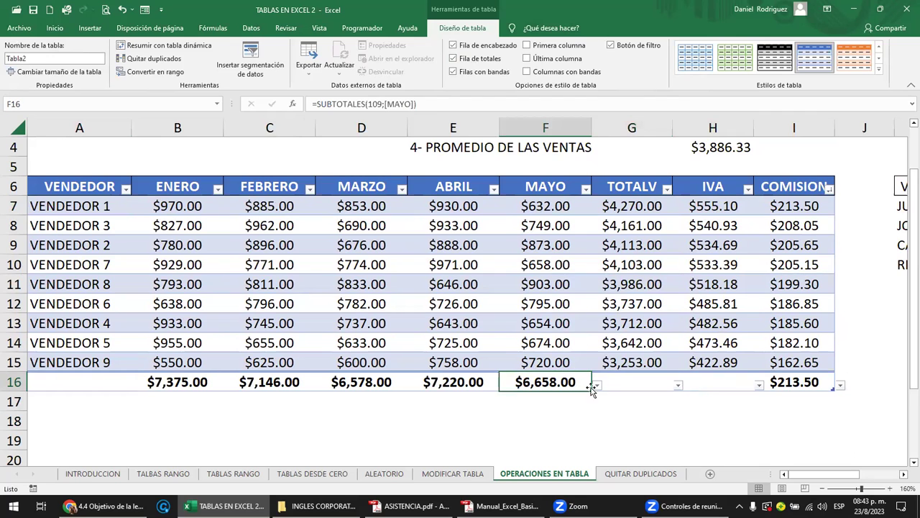
left_click(597, 385)
left_click(566, 259)
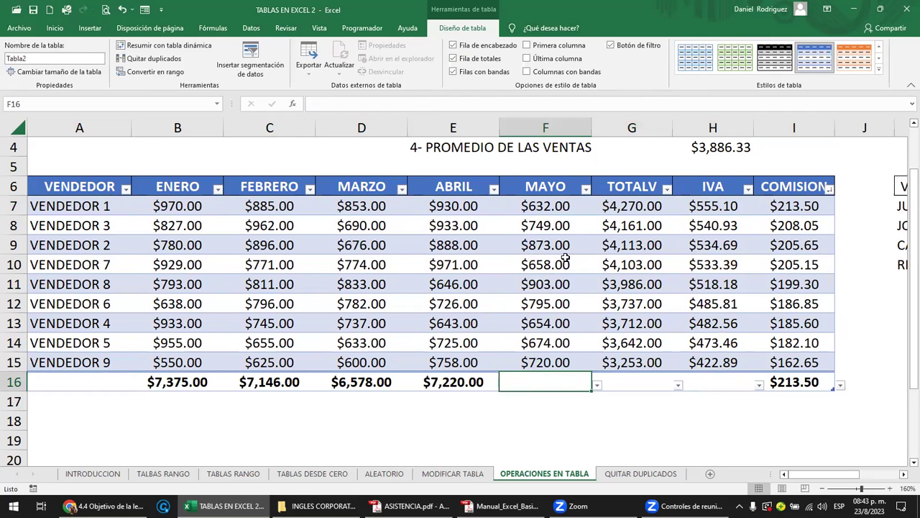
left_click(451, 383)
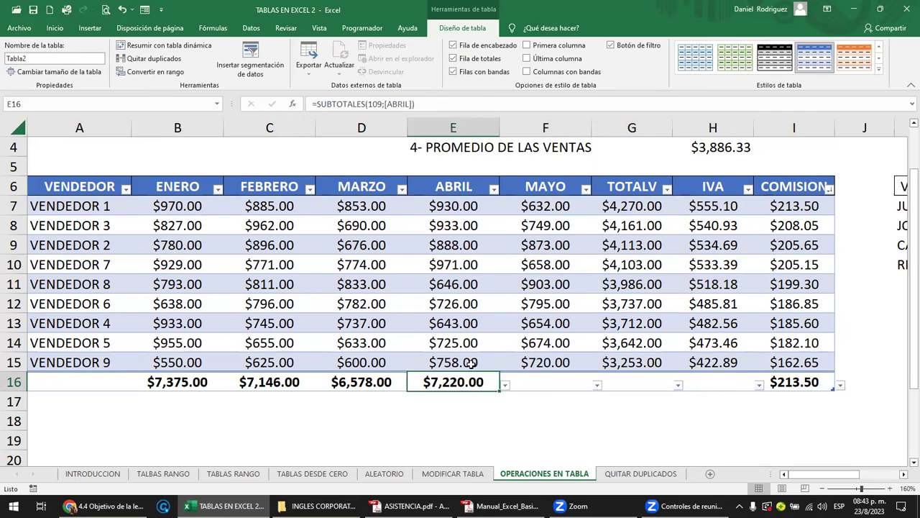
left_click(504, 386)
left_click(393, 257)
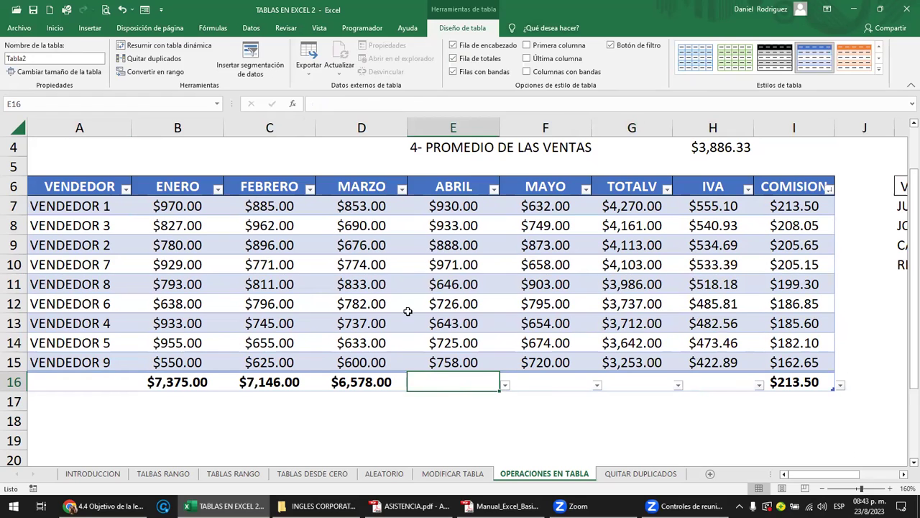
Set the MARZO, FEBRERO and ENERO totals to Ninguno
left_click(403, 383)
left_click(413, 385)
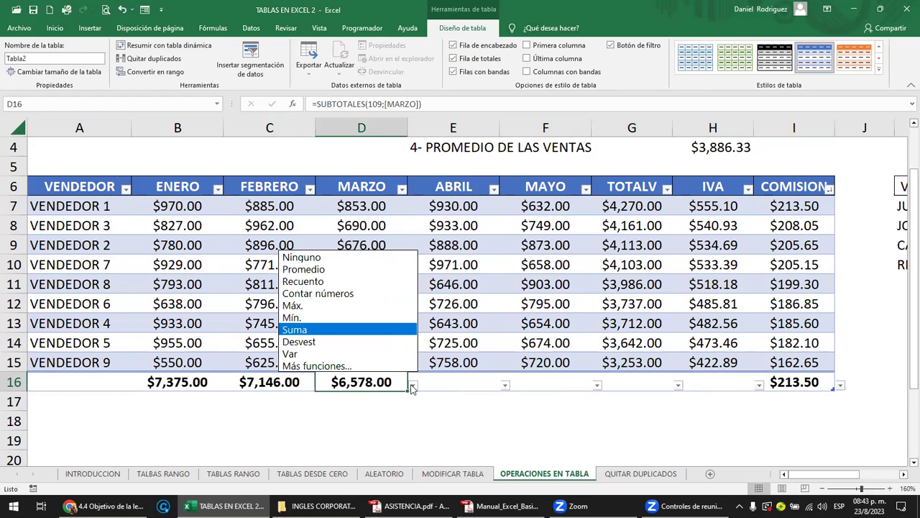
left_click(345, 258)
left_click(302, 381)
left_click(320, 385)
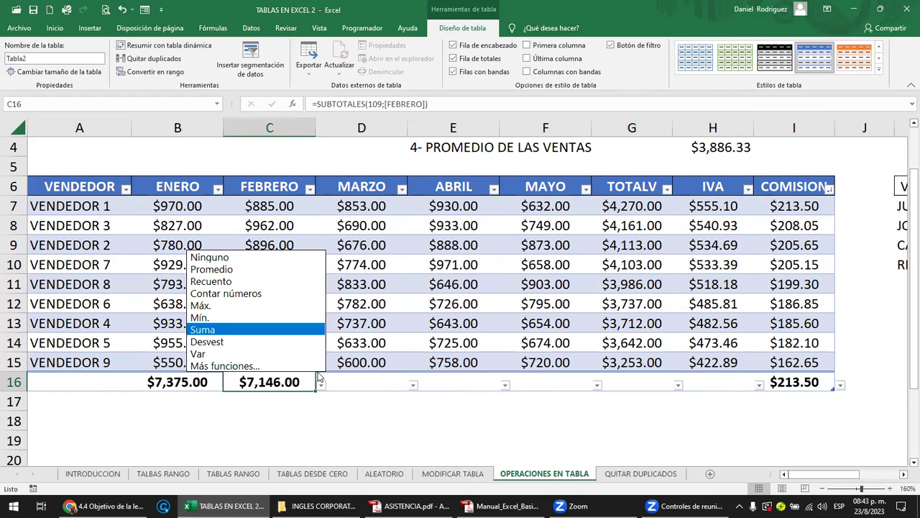
left_click(212, 257)
left_click(196, 382)
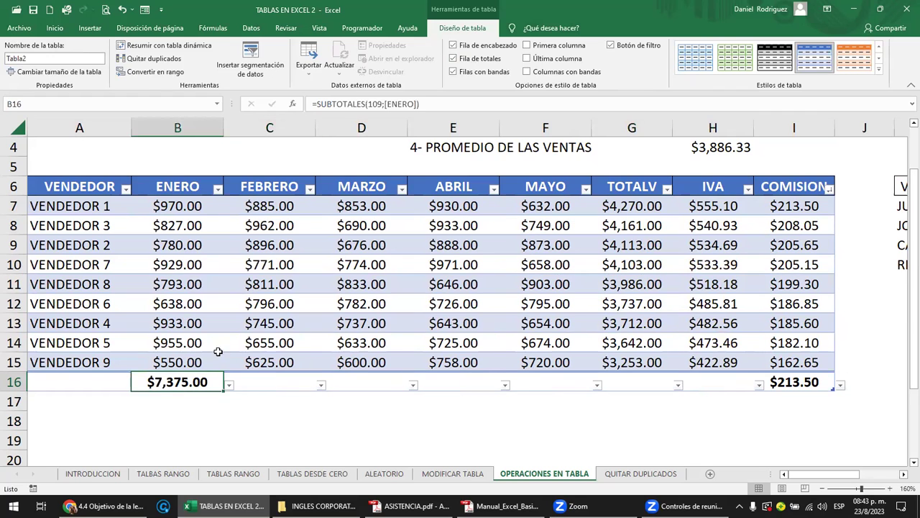
left_click(228, 387)
left_click(162, 257)
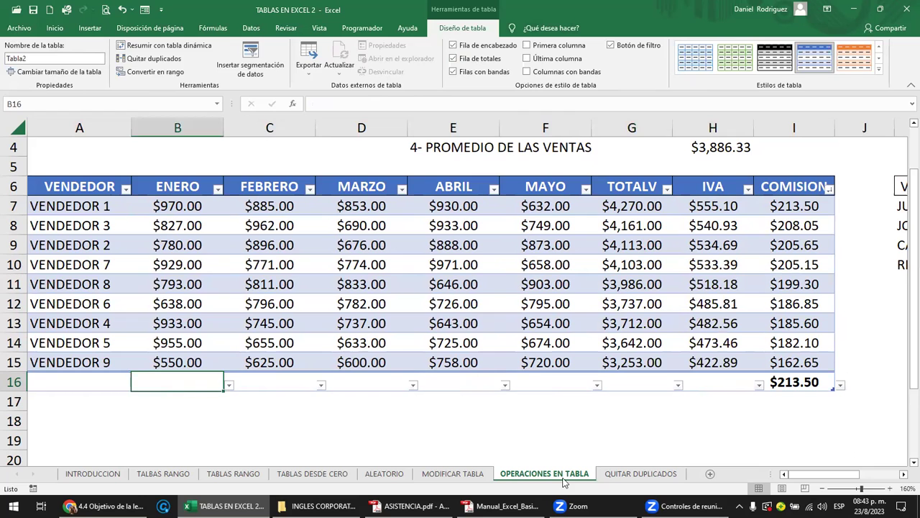
left_click(576, 436)
key("Right")
key("Right")
key("Right")
key("Right")
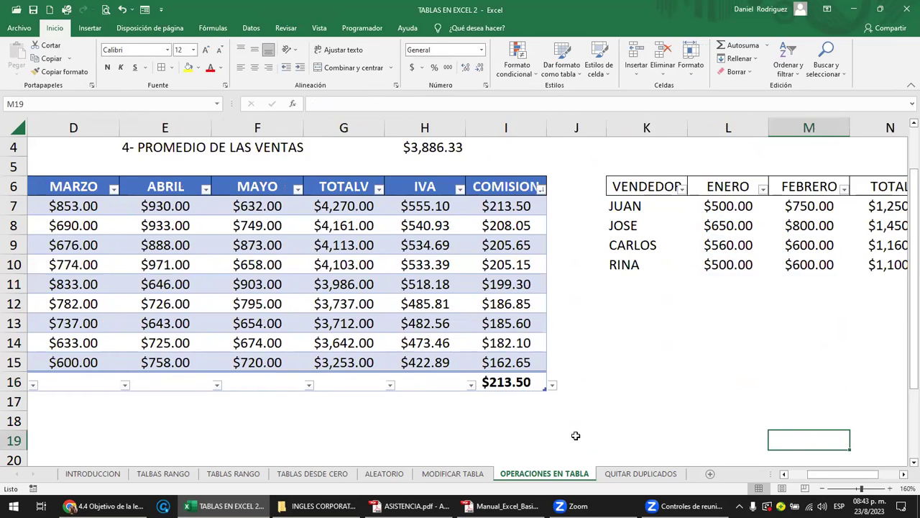
key("Right")
key("Right")
key("Right")
key("Right")
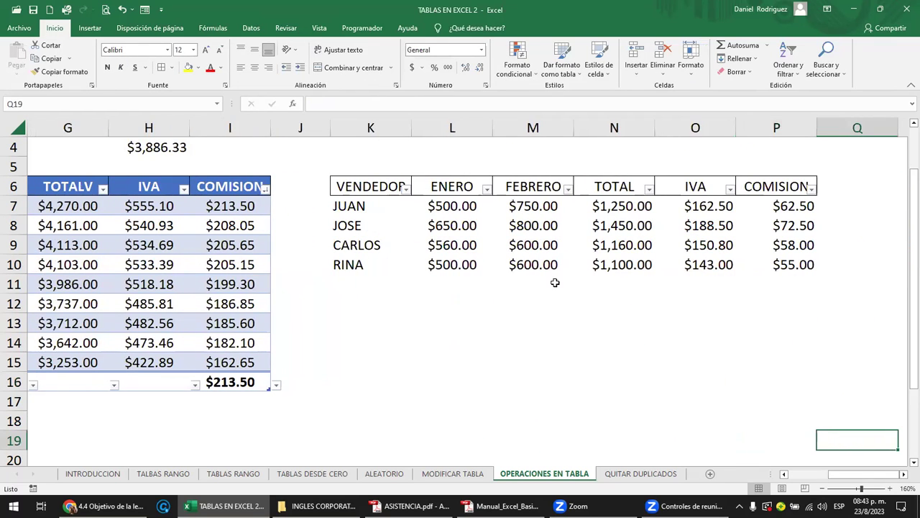
left_click(546, 287)
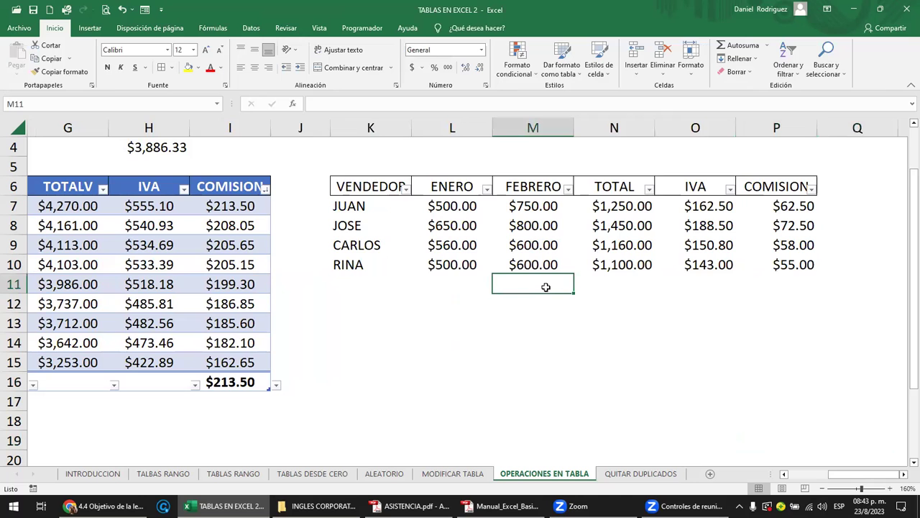
left_click(469, 286)
key("Left")
key("Left")
key("Left")
key("Left")
key("Left")
key("Left")
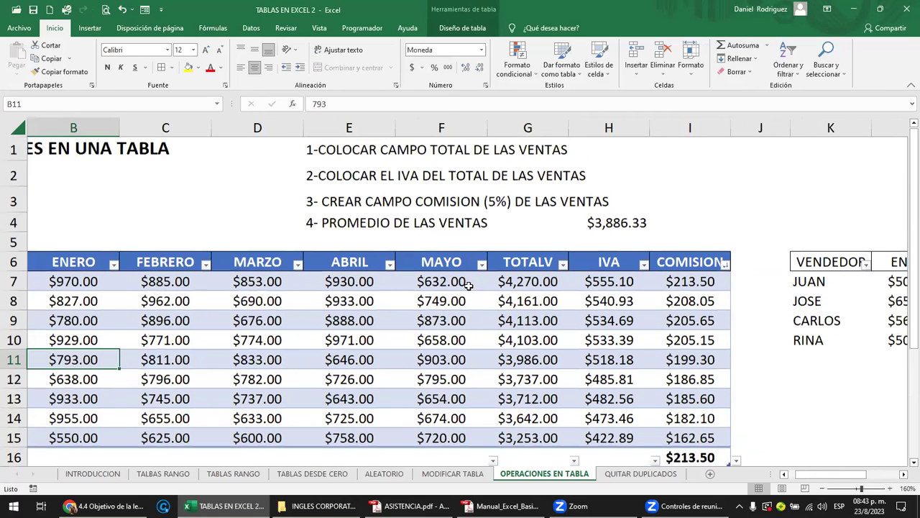
left_click(344, 260)
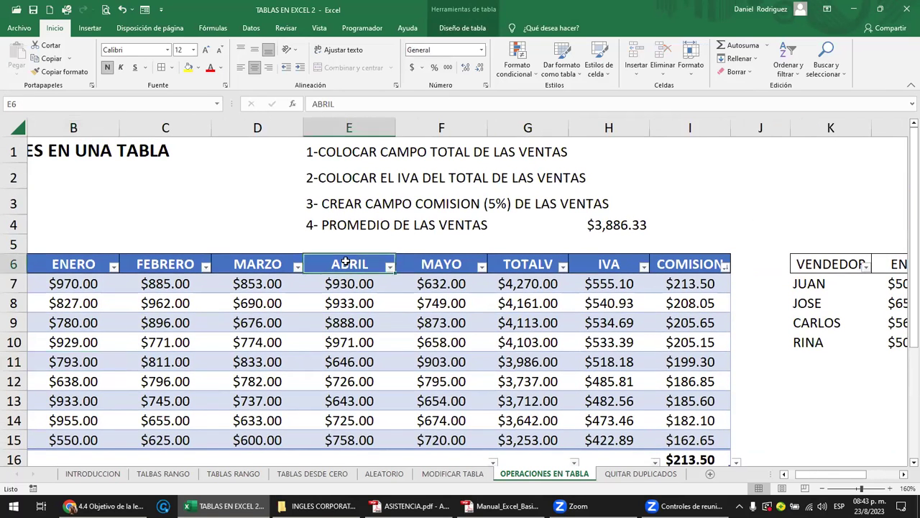
left_click(226, 227)
key("Left")
key("Left")
key("Left")
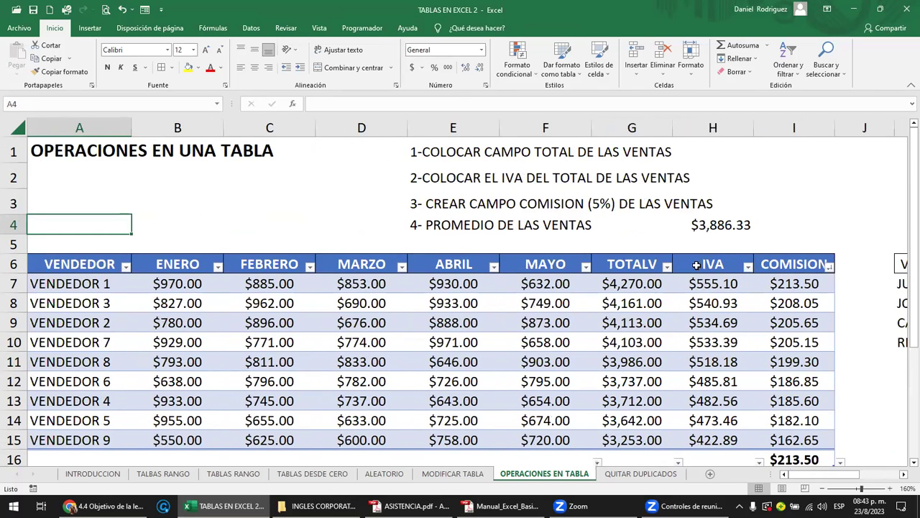
left_click(456, 155)
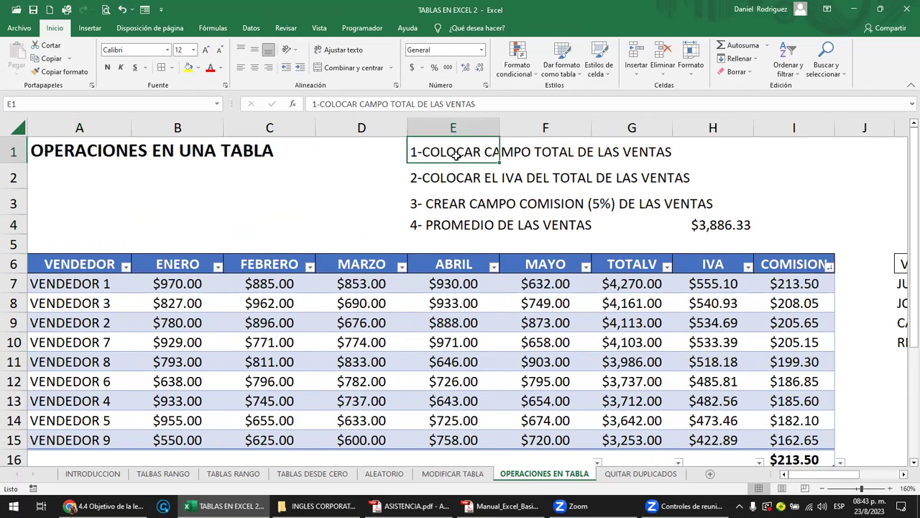
left_click(633, 127)
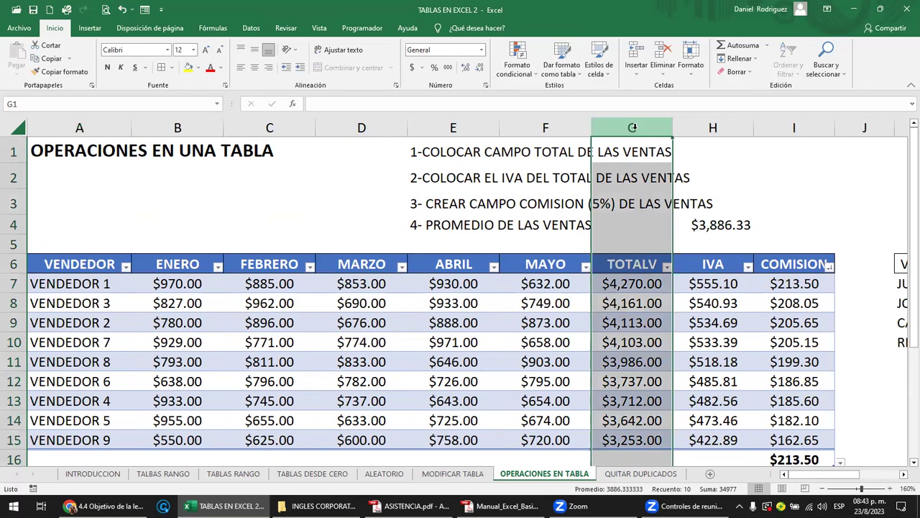
left_click(696, 127)
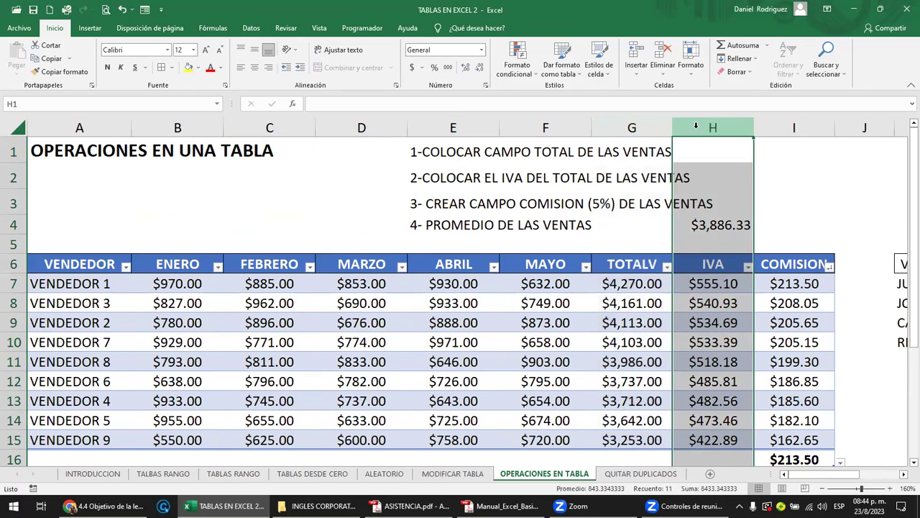
left_click(794, 284)
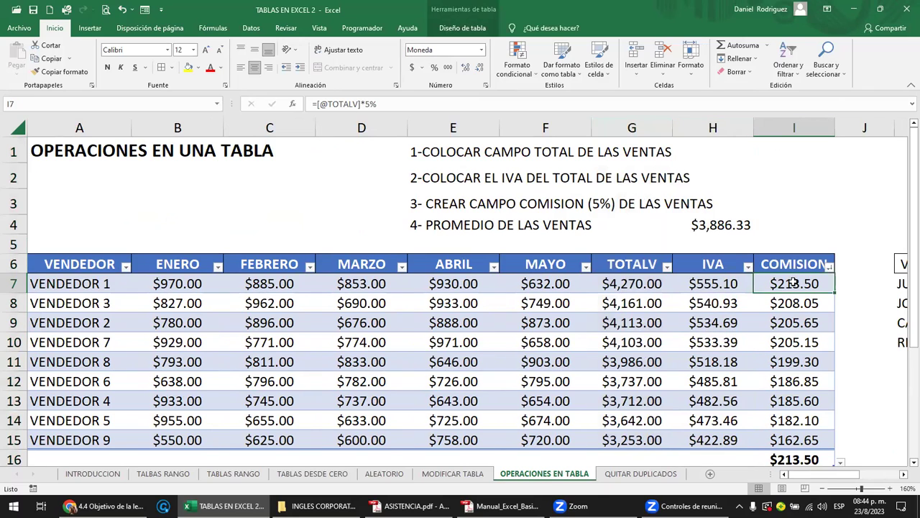
scroll(604, 424, "down", 1)
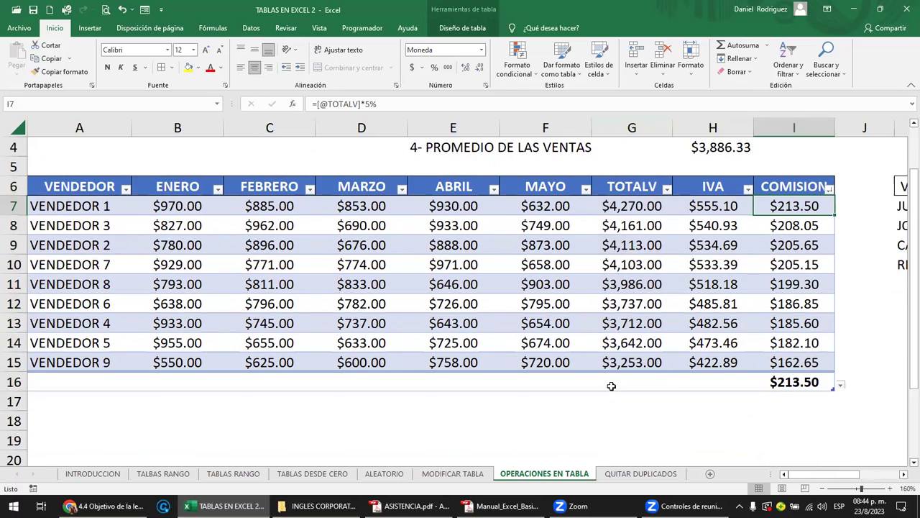
left_click(612, 383)
scroll(612, 383, "up", 1)
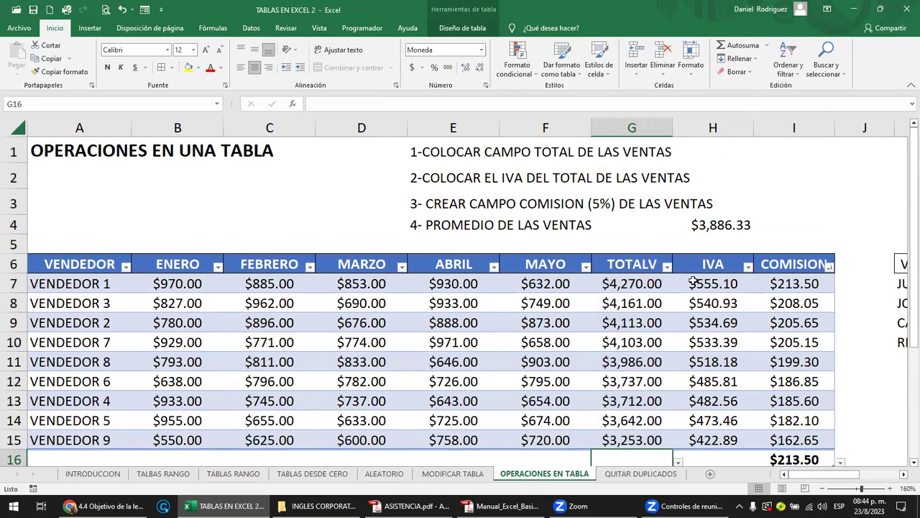
left_click(708, 227)
key("F2")
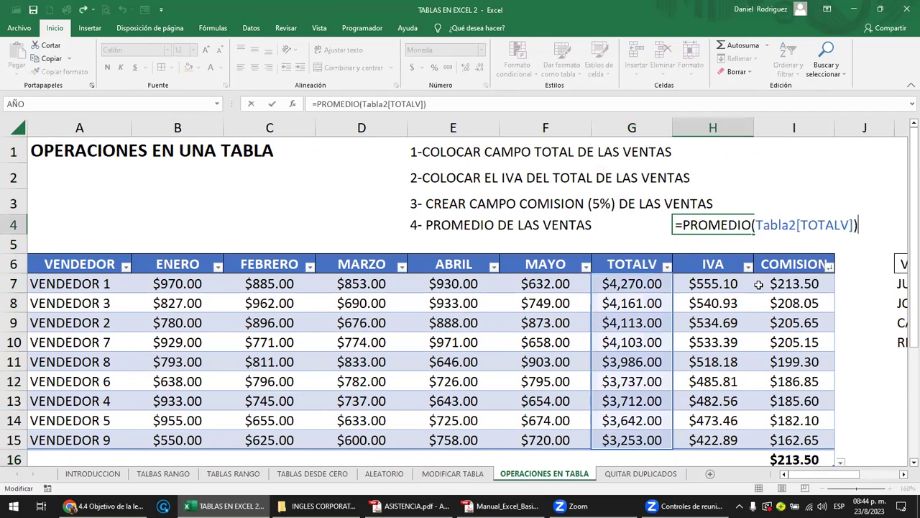
key("Escape")
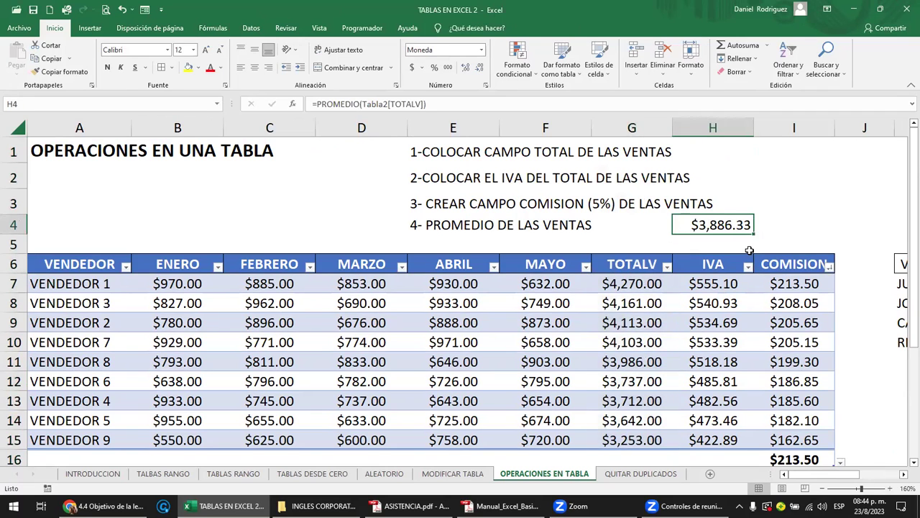
key("Left")
key("Left")
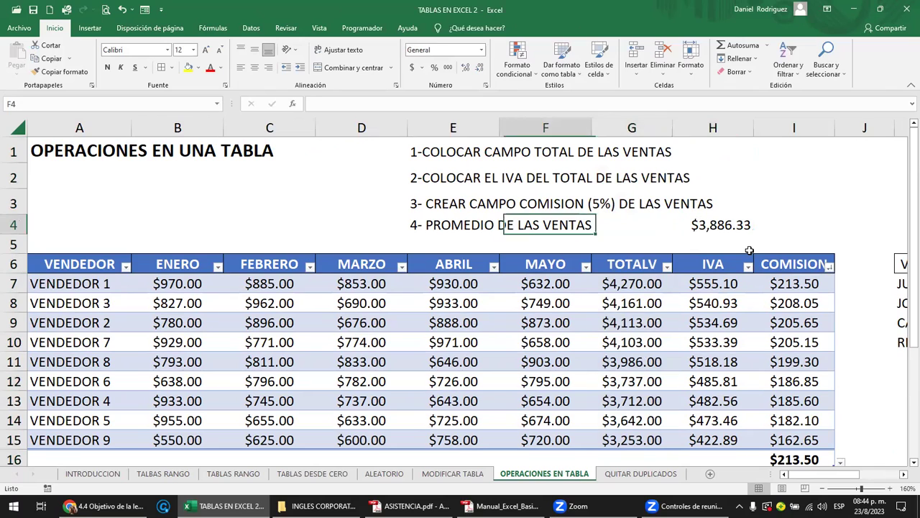
key("Left")
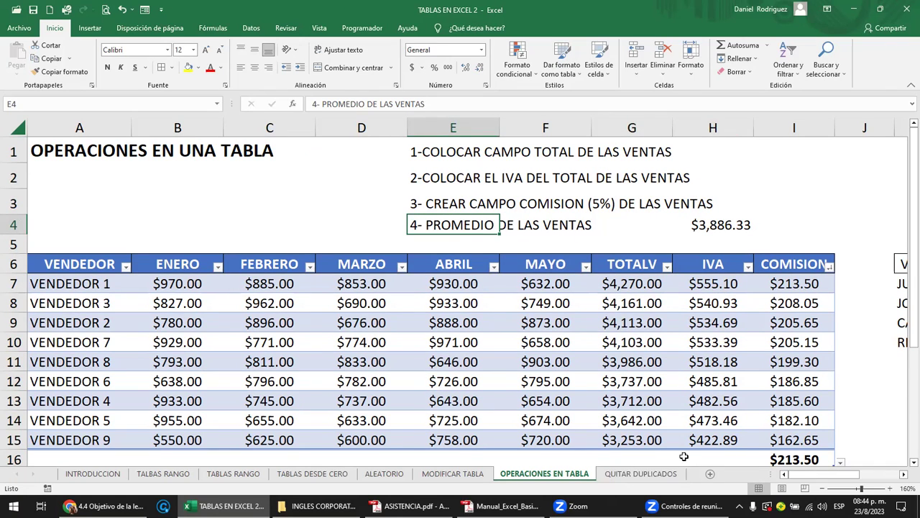
Copy the vendor table A3:G13 on the QUITAR DUPLICADOS sheet
left_click(635, 475)
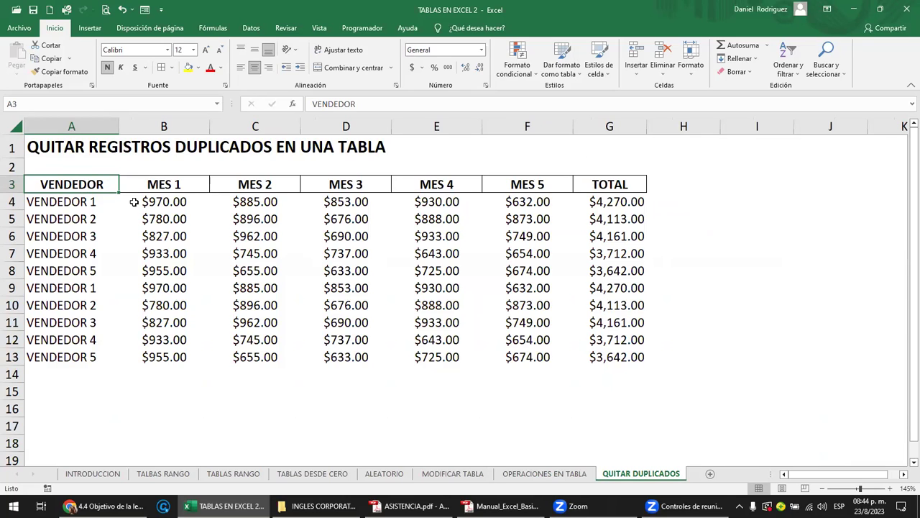
key("shift+Down")
key("shift+Down")
key("shift+Down")
key("shift+Down")
key("shift+Down")
key("shift+Down")
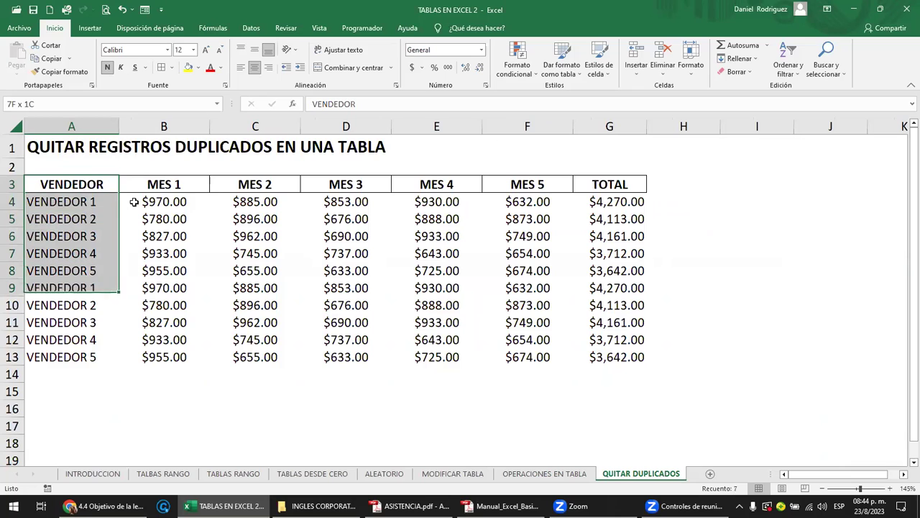
key("shift+Down")
key("shift+Down")
key("shift+Down")
key("shift+Down")
key("shift+Right")
key("shift+Right")
key("shift+Right")
key("shift+Right")
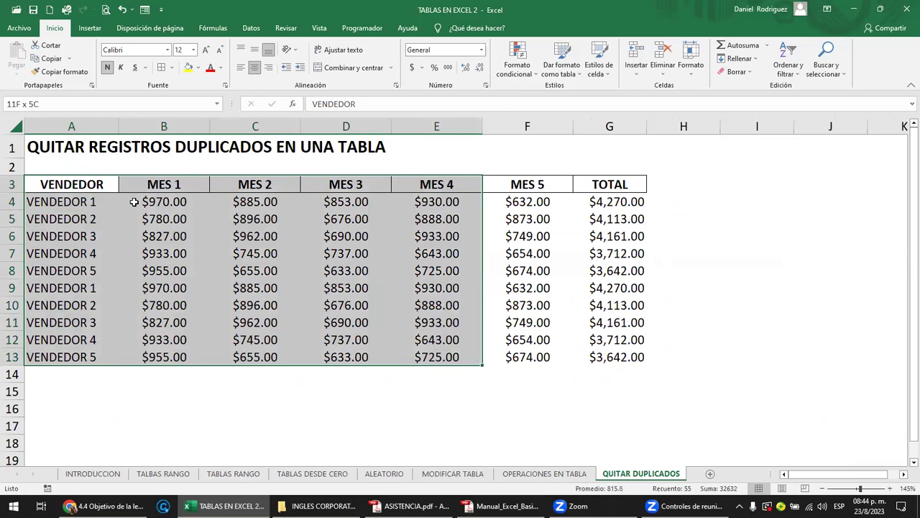
key("shift+Right")
key("shift+Right")
key("ctrl+c")
Paste the copied vendor table starting at cell K3
key("Right")
key("Right")
key("Right")
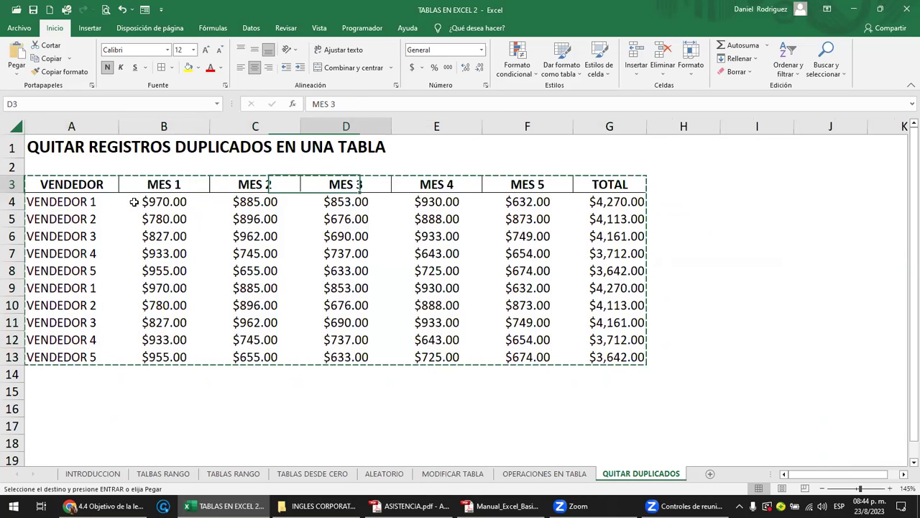
key("Right")
key("Right")
key("Right")
key("Right")
key("Right")
key("Right")
key("Right")
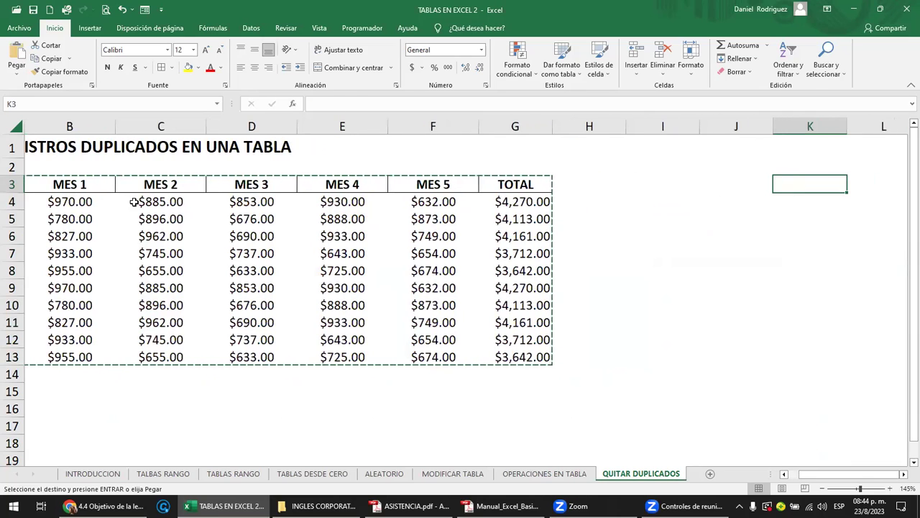
key("Return")
key("Right")
key("Right")
key("Right")
key("Left")
key("Left")
key("Left")
key("Left")
key("Left")
key("Left")
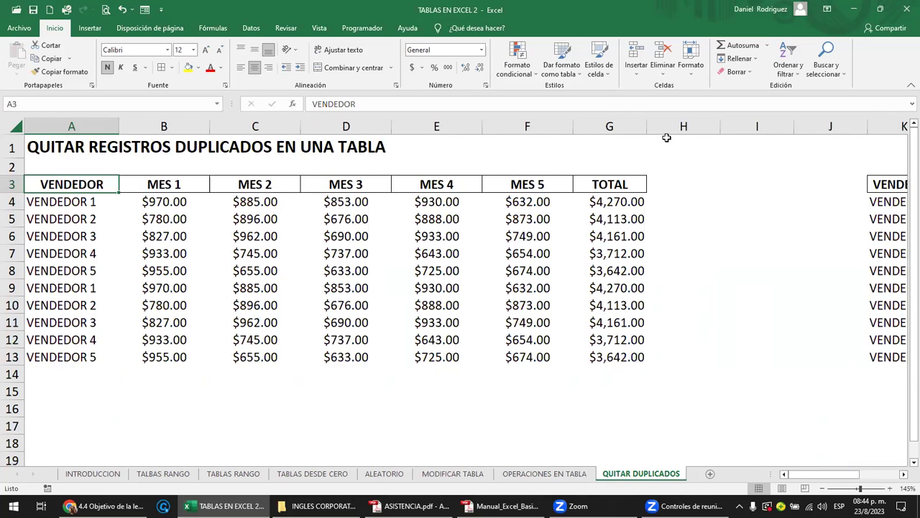
Delete the empty column I so the copy starts at column J
left_click(750, 127)
right_click(752, 129)
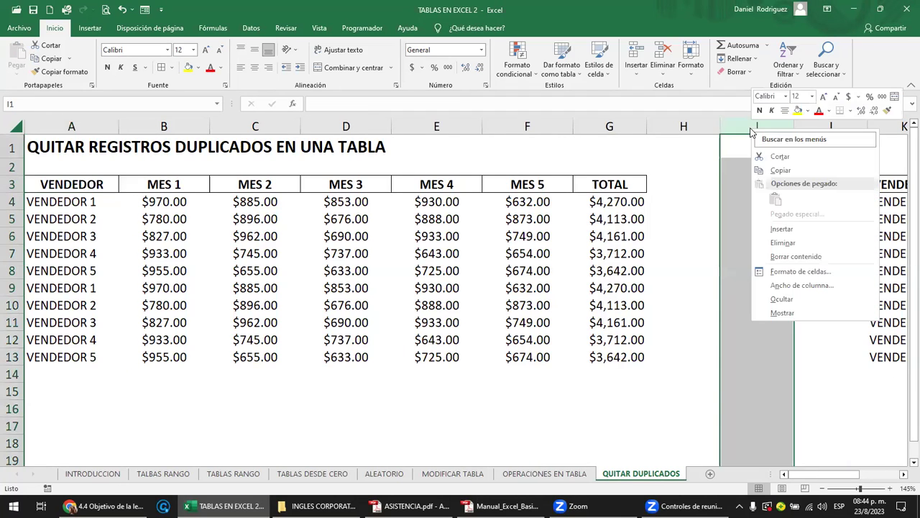
left_click(784, 243)
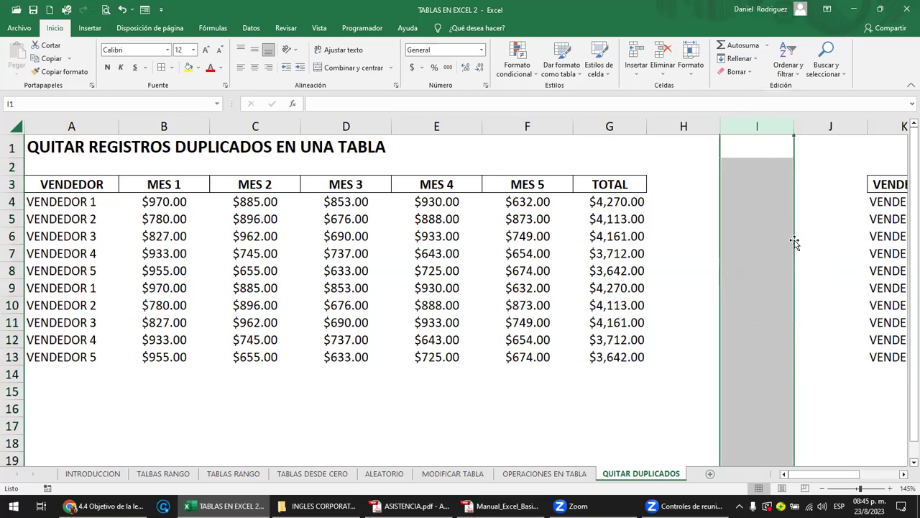
left_click(750, 206)
Select the original and the copied table in turn to check their extents
left_click(604, 184)
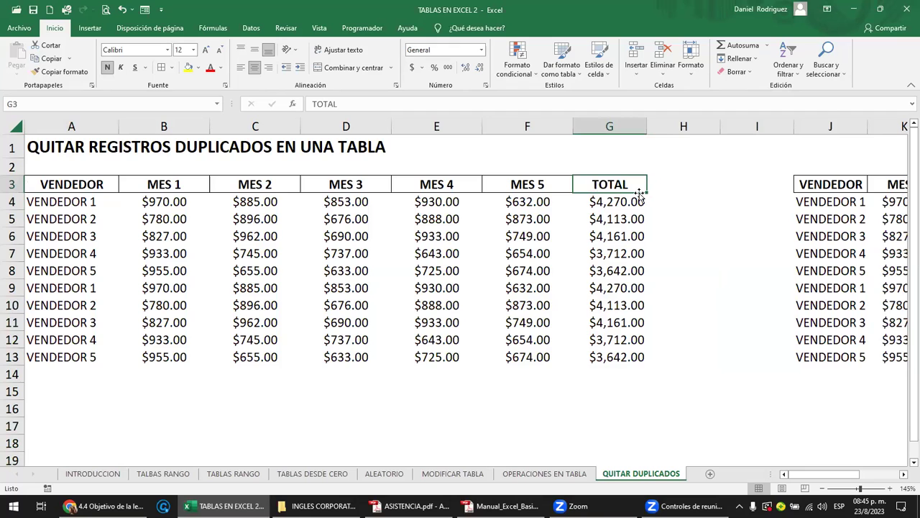
key("ctrl+a")
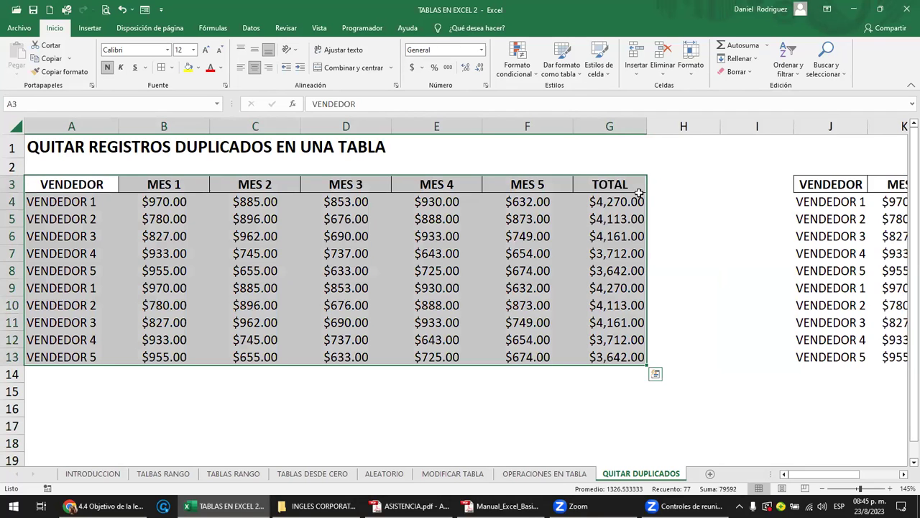
left_click(672, 196)
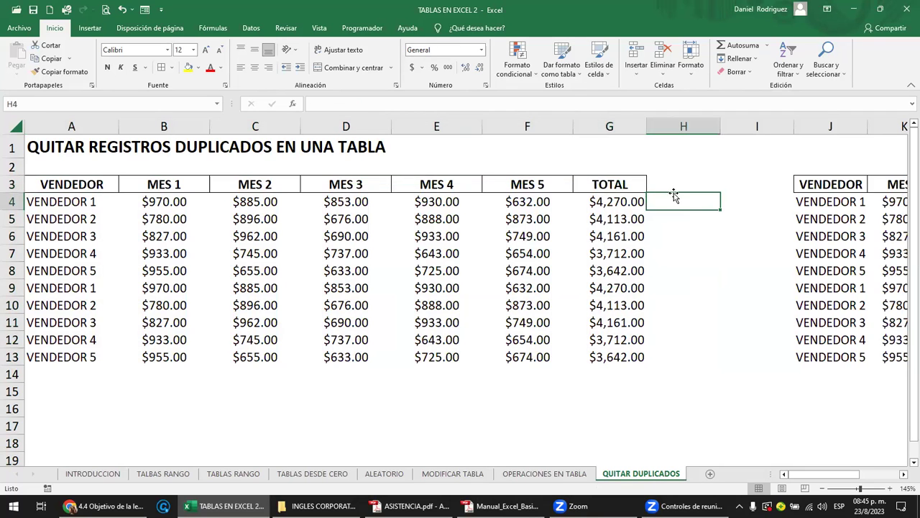
left_click(609, 185)
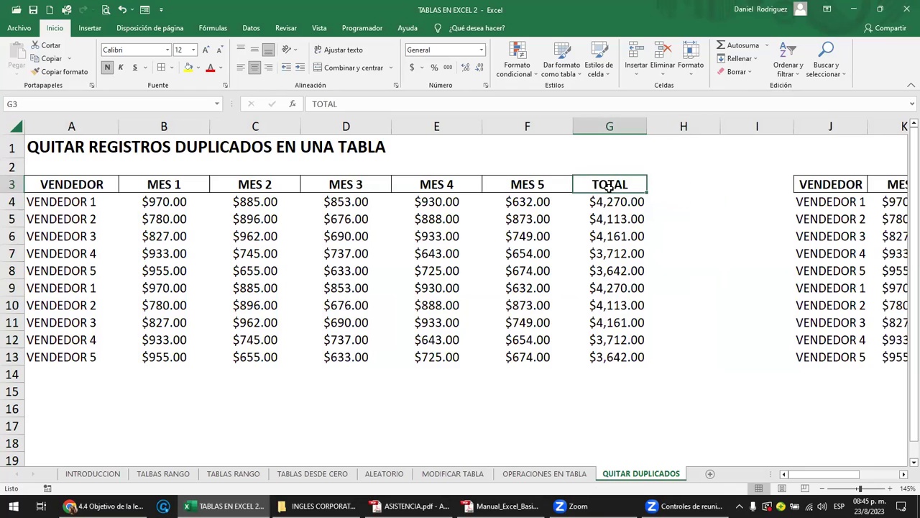
left_click(809, 184)
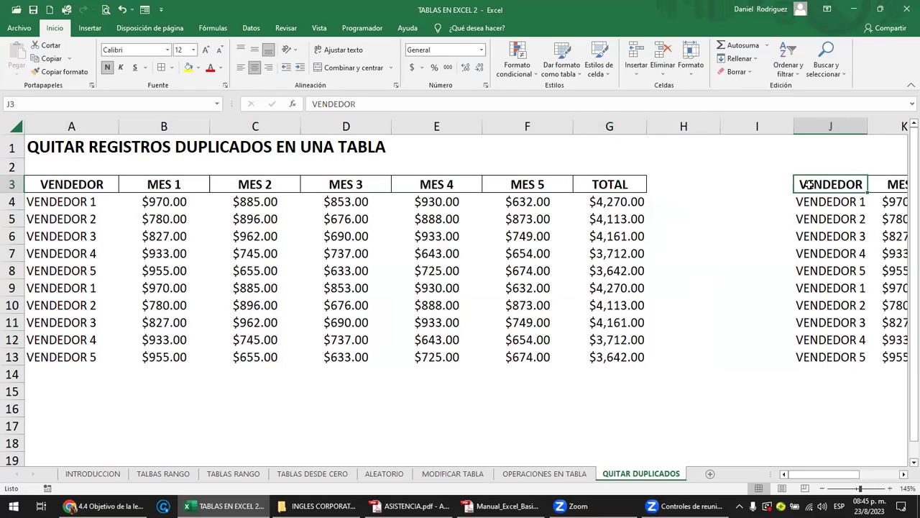
key("ctrl+a")
key("Right")
key("Right")
key("Right")
key("Right")
key("Right")
key("Right")
key("Right")
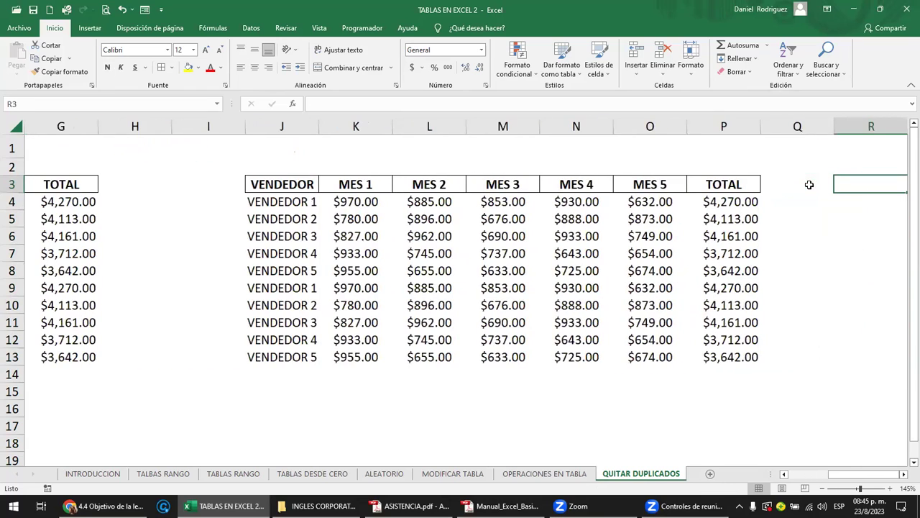
left_click(323, 214)
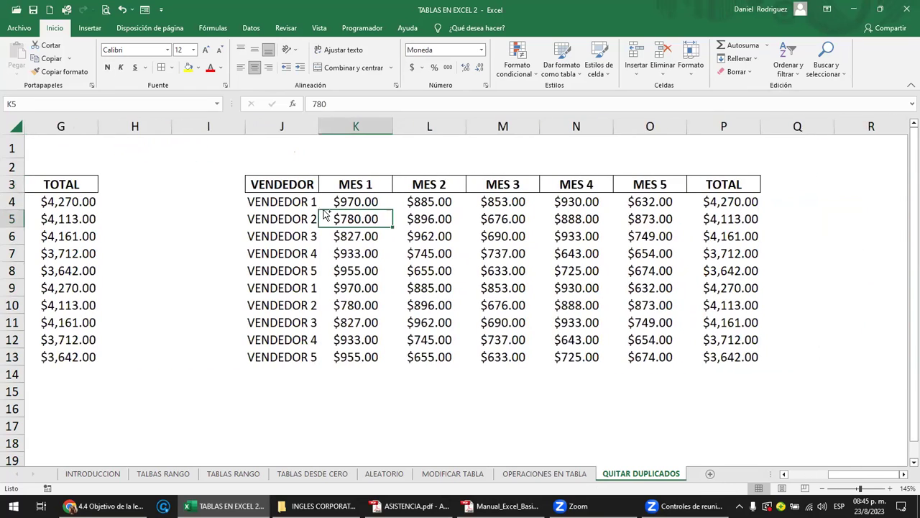
key("ctrl+a")
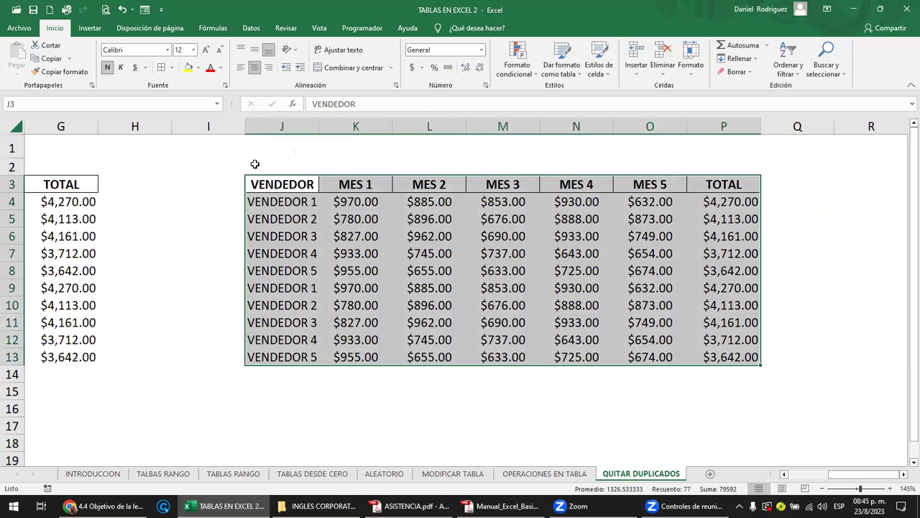
left_click(254, 164)
Mark the empty rows and columns surrounding the copied table
left_click_drag(227, 180, 229, 373)
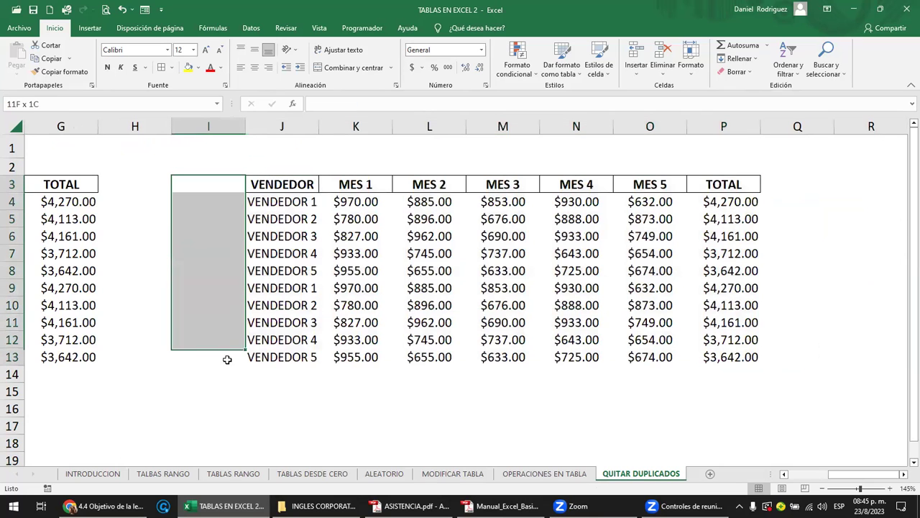
mouse_move(230, 374)
left_mouse_down()
mouse_move(238, 189)
mouse_move(238, 354)
left_mouse_up()
mouse_move(220, 165)
left_mouse_down()
mouse_move(339, 165)
mouse_move(218, 353)
left_mouse_up()
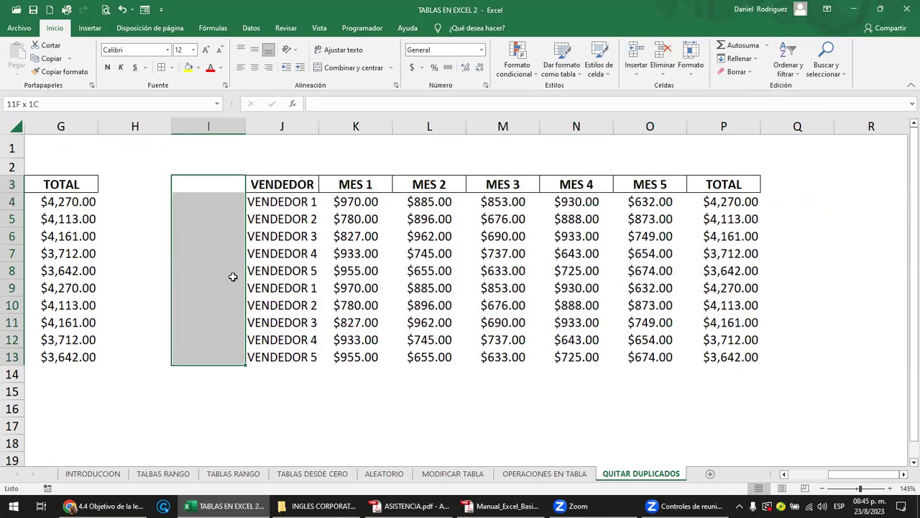
left_click_drag(234, 167, 773, 167, "ctrl")
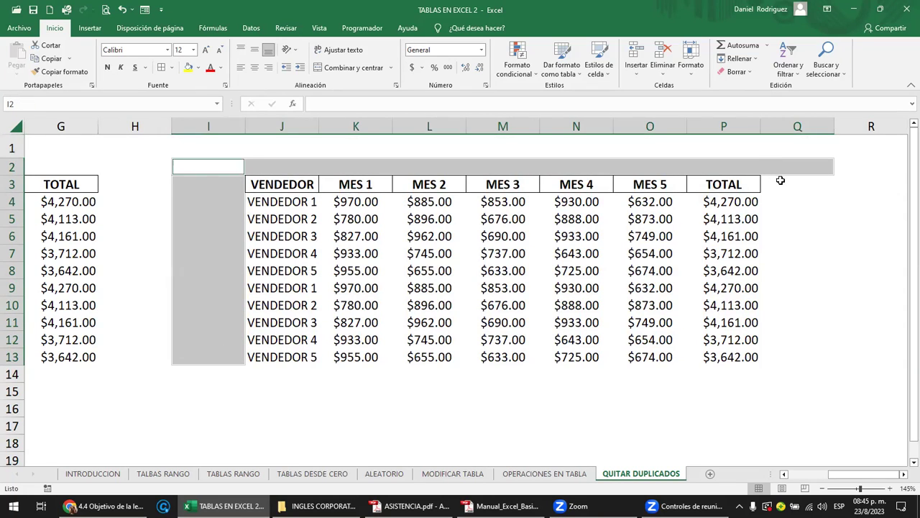
left_click_drag(780, 180, 797, 355, "ctrl")
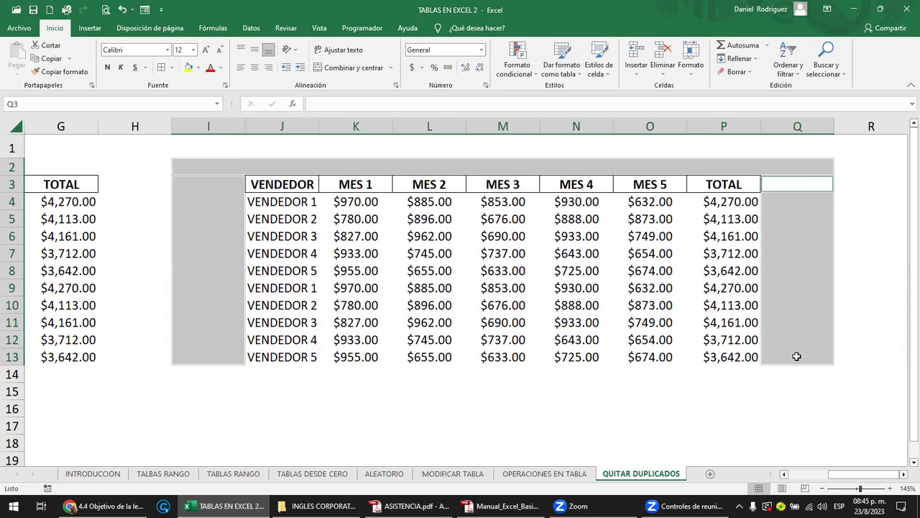
left_click_drag(274, 371, 745, 376)
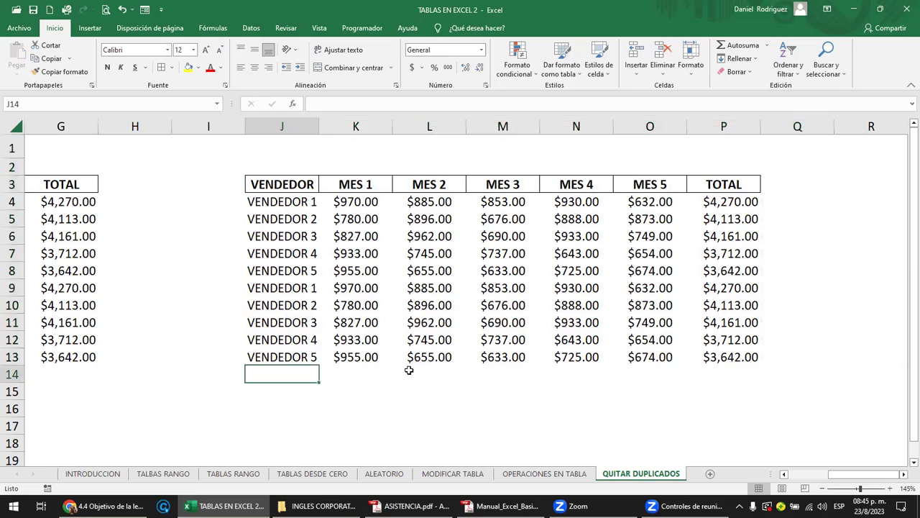
Compare matching total cells between the original and copied tables
key("Left")
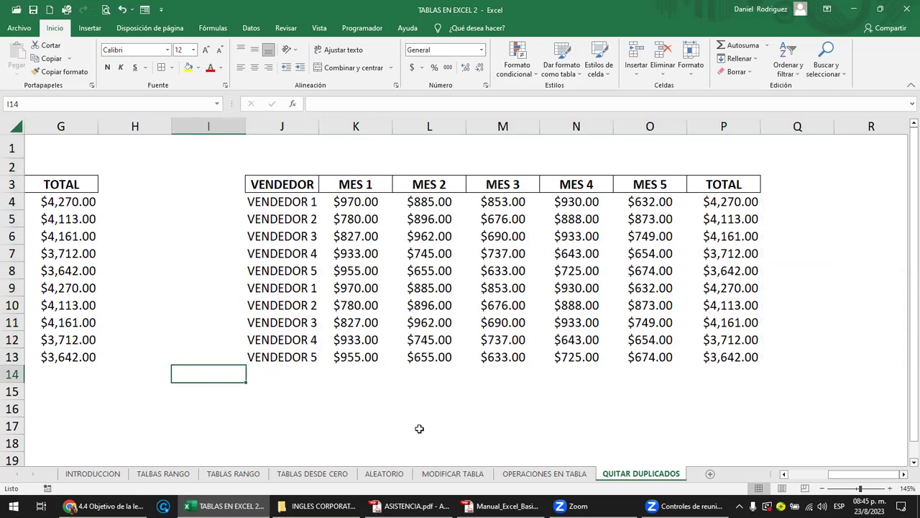
key("Left")
key("Left")
key("Left")
key("Left")
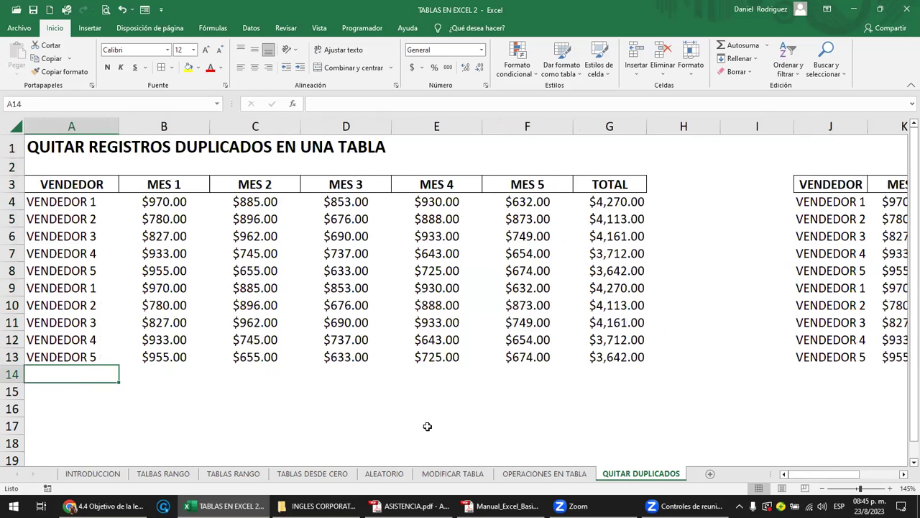
scroll(427, 427, "down", 4)
scroll(427, 427, "down", 1)
left_click(294, 168)
left_click(404, 152)
left_click(257, 177)
left_click(394, 176)
left_click(257, 176)
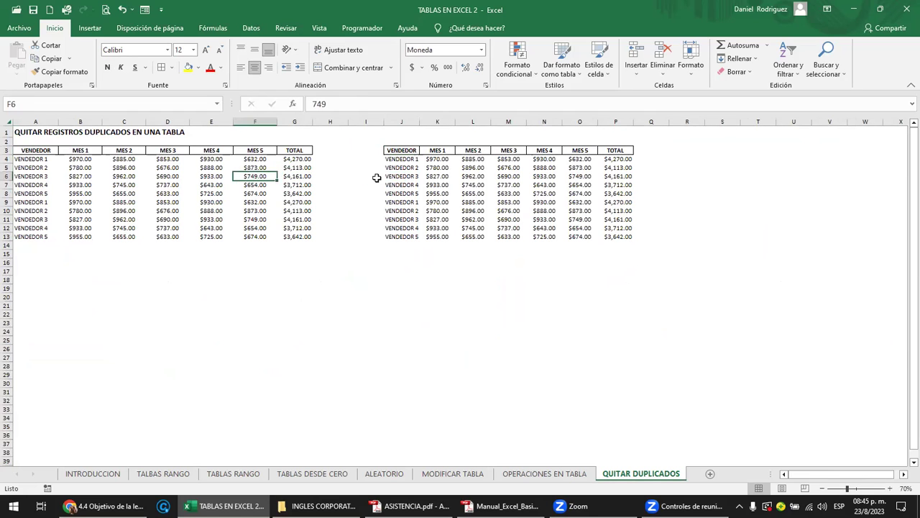
left_click(399, 168)
left_click(294, 151)
left_click(402, 167)
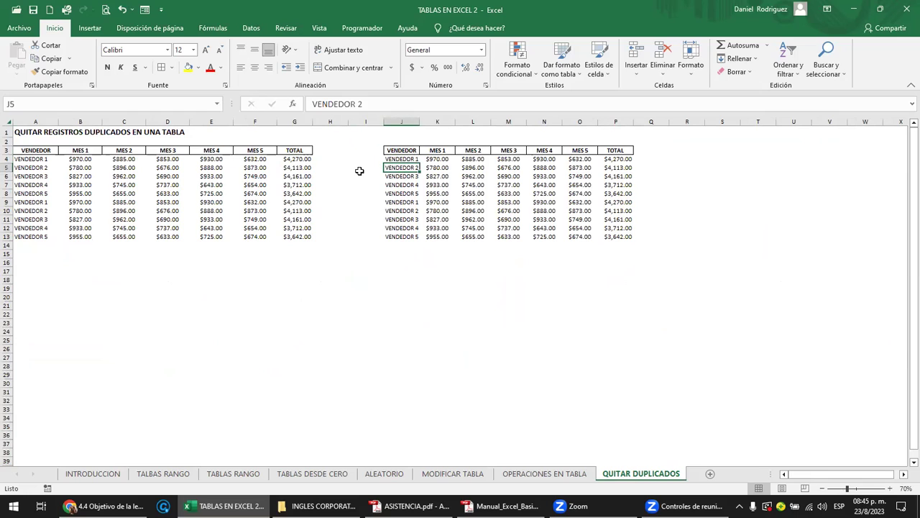
Leave columns H:I as two blank columns between the original table and its copy
left_click_drag(328, 128, 357, 130)
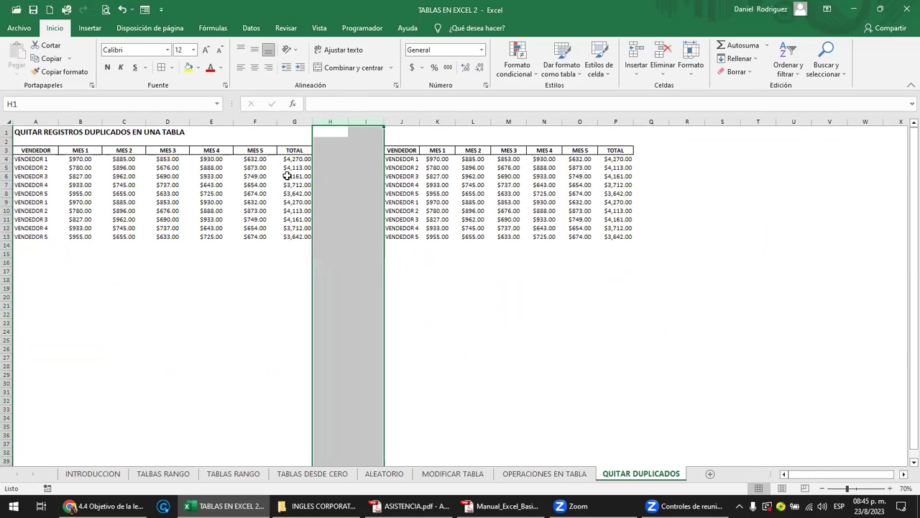
scroll(287, 176, "up", 1, "ctrl")
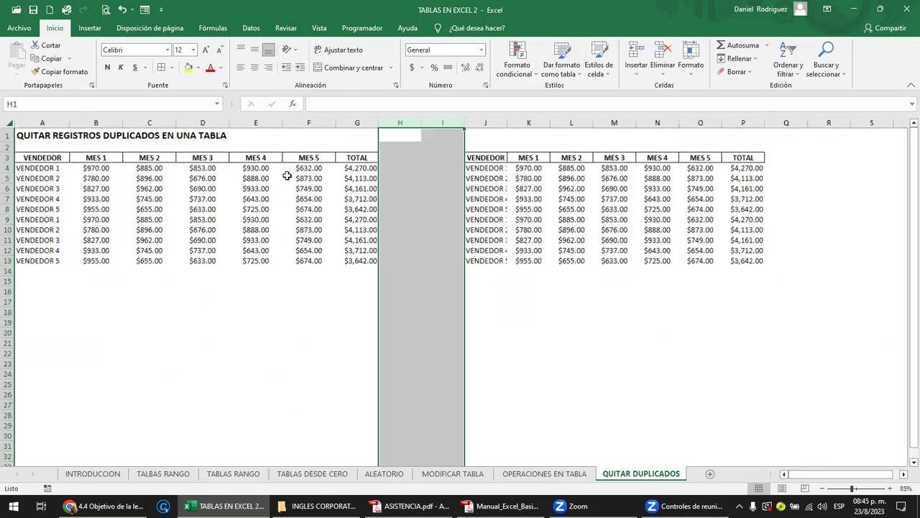
left_click(403, 126)
left_click_drag(403, 126, 430, 124)
right_click(436, 125)
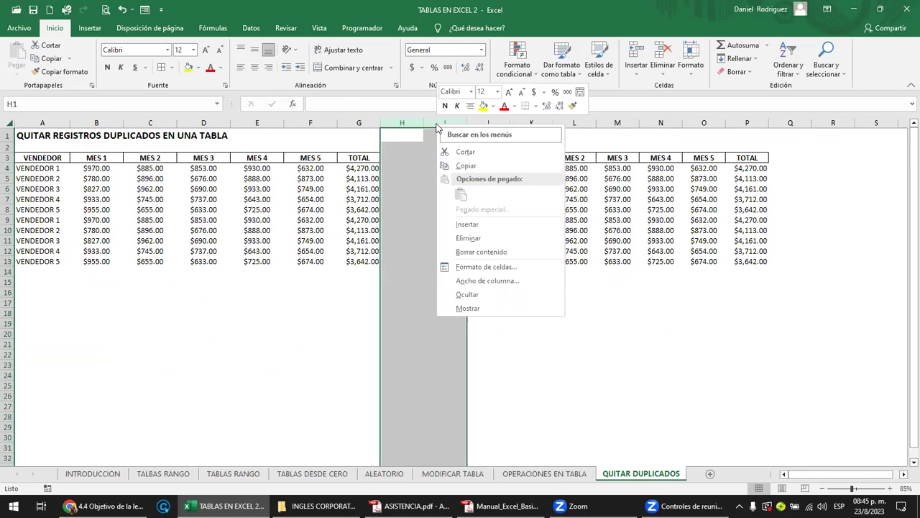
left_click(489, 238)
left_click(442, 305)
scroll(428, 313, "up", 2, "ctrl")
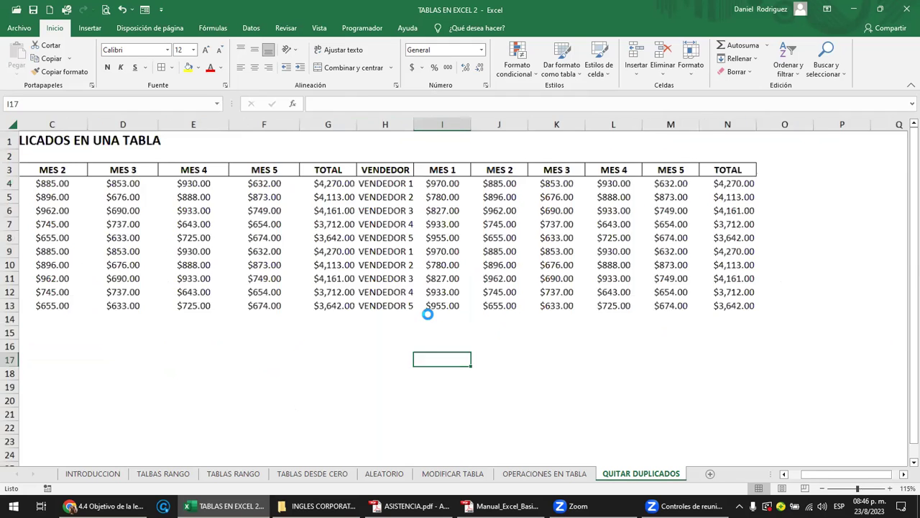
scroll(427, 314, "up", 2, "ctrl")
Select the whole data block and dismiss the Quick Analysis suggestions
left_click(343, 190)
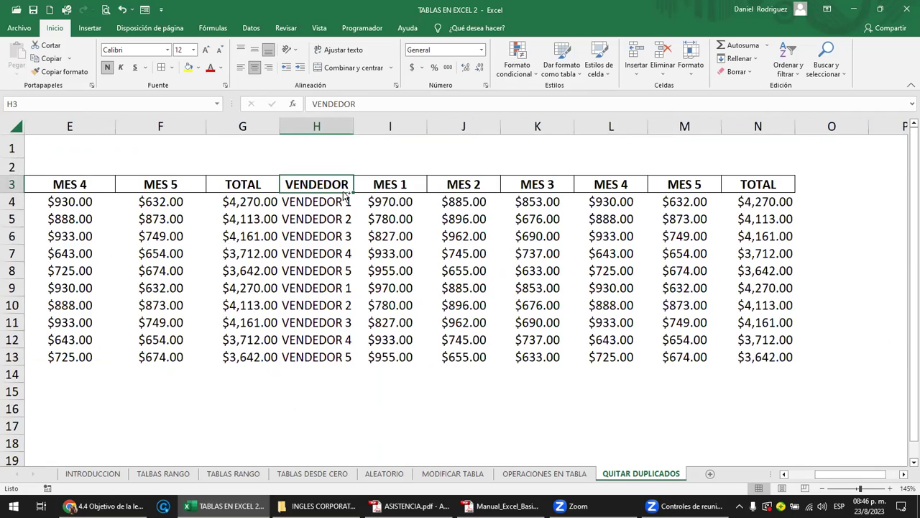
key("ctrl+a")
key("ctrl+q")
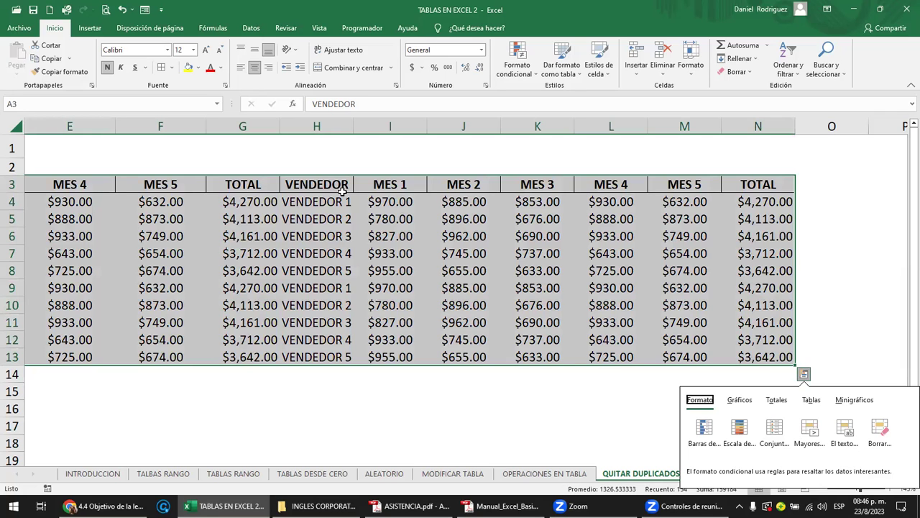
key("Escape")
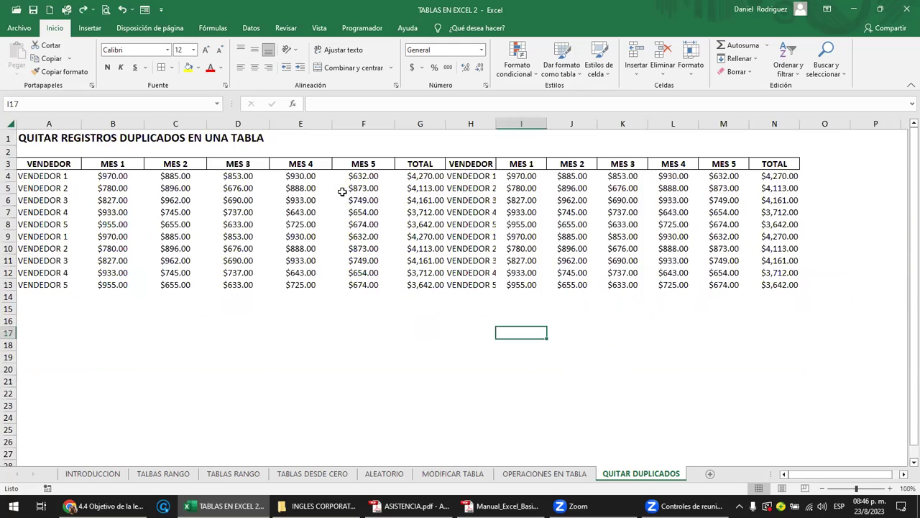
left_click(329, 293)
key("Left")
key("Left")
key("Left")
key("Left")
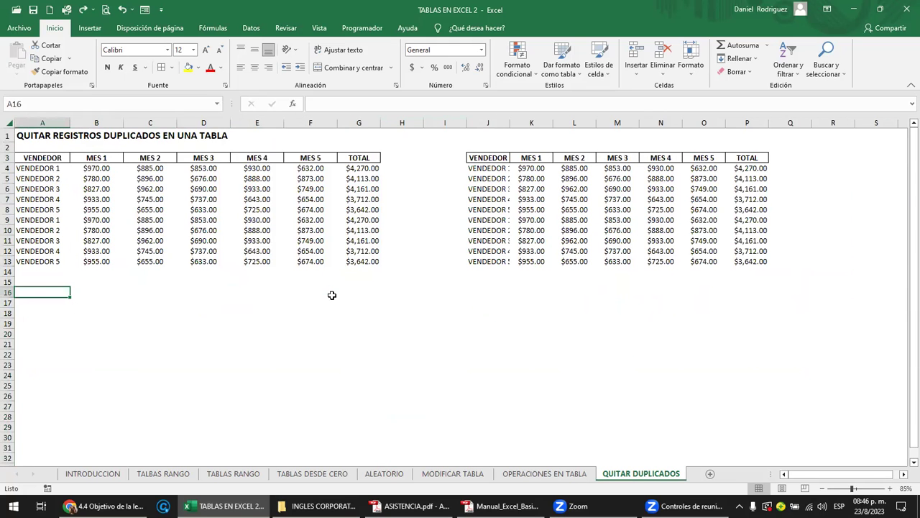
scroll(331, 295, "up", 4)
Format A3:G13 as table Tabla3 with headers using Ctrl+T
left_click(88, 173)
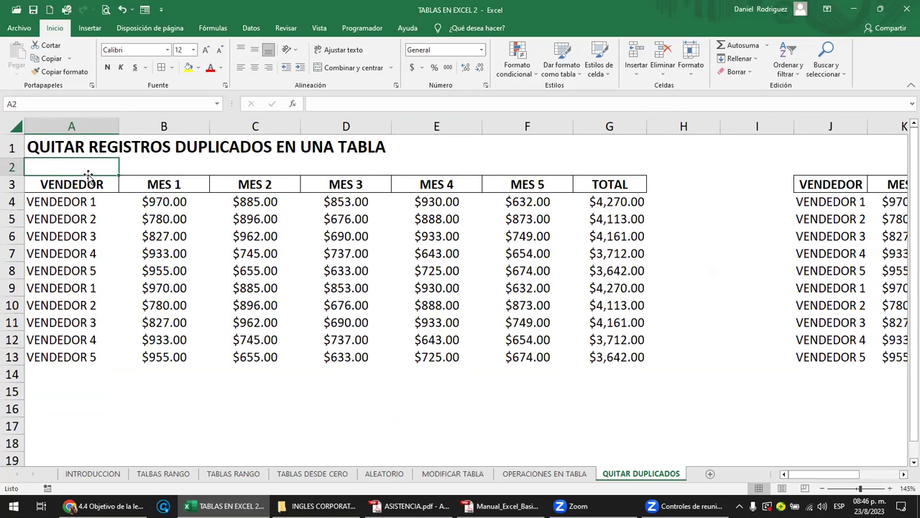
key("Down")
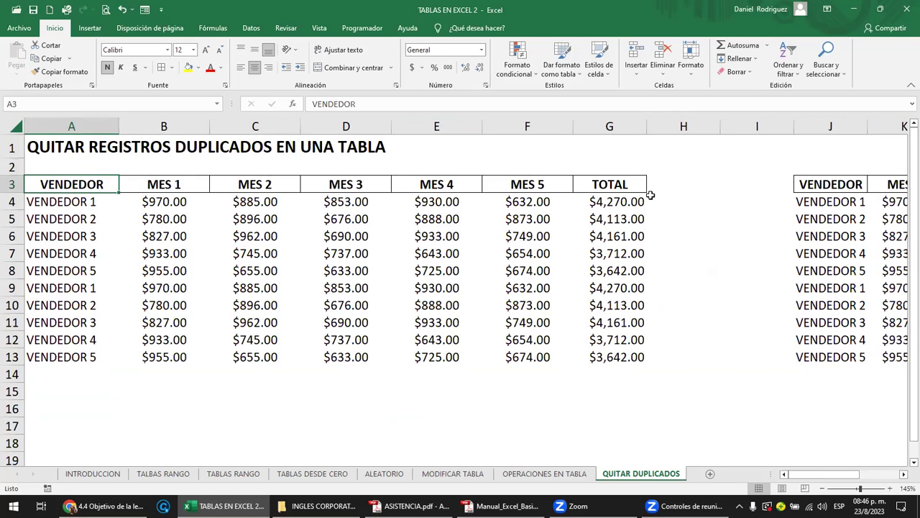
left_click(536, 186)
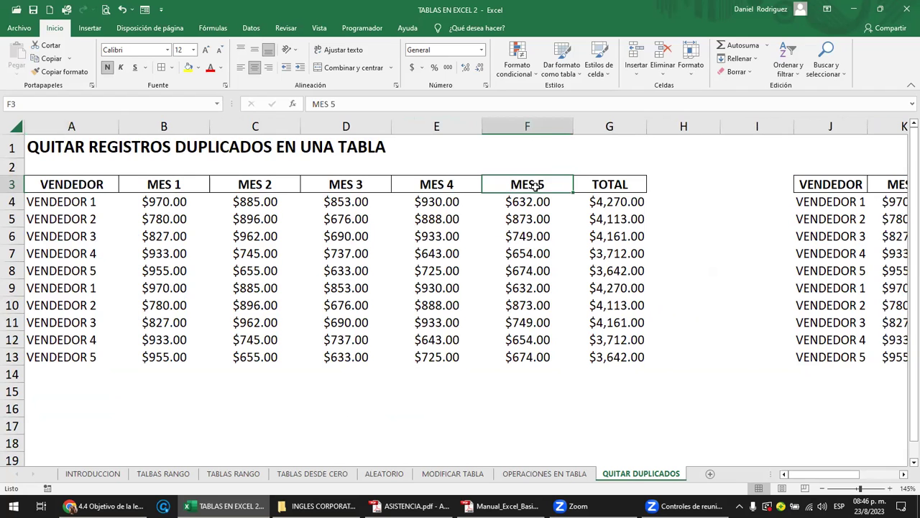
key("ctrl+t")
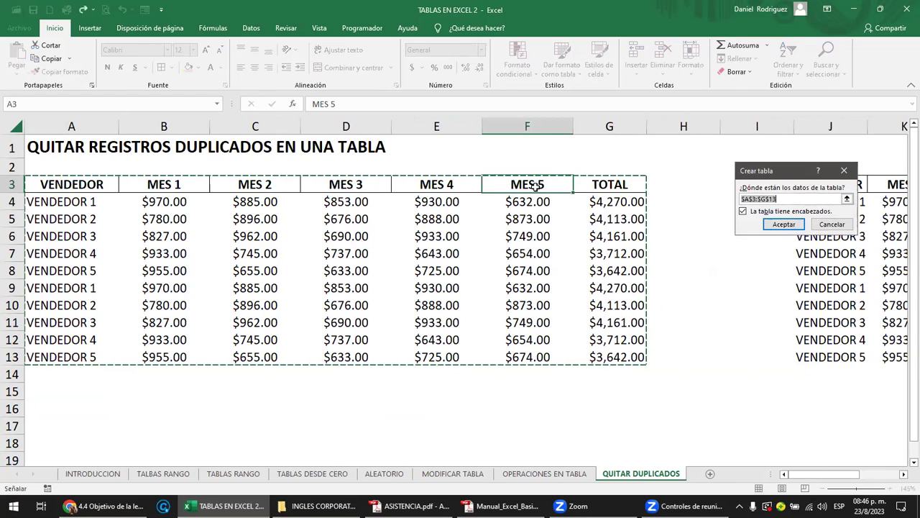
key("Return")
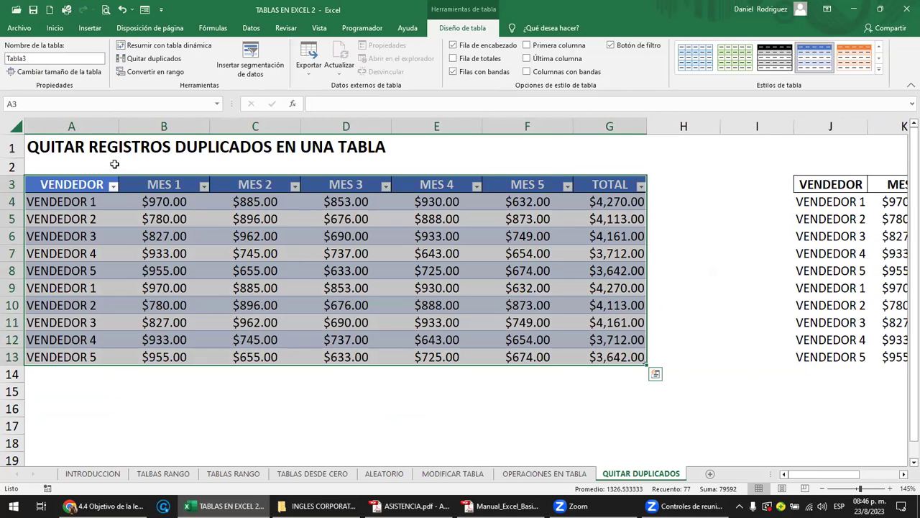
left_click(199, 164)
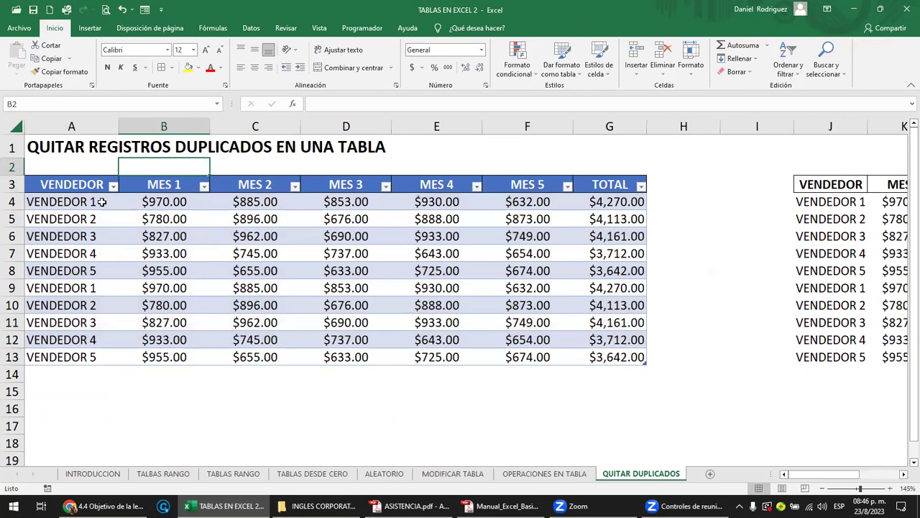
Sort the VENDEDOR column A to Z, then try Z to A
left_click(95, 284)
left_click(84, 203)
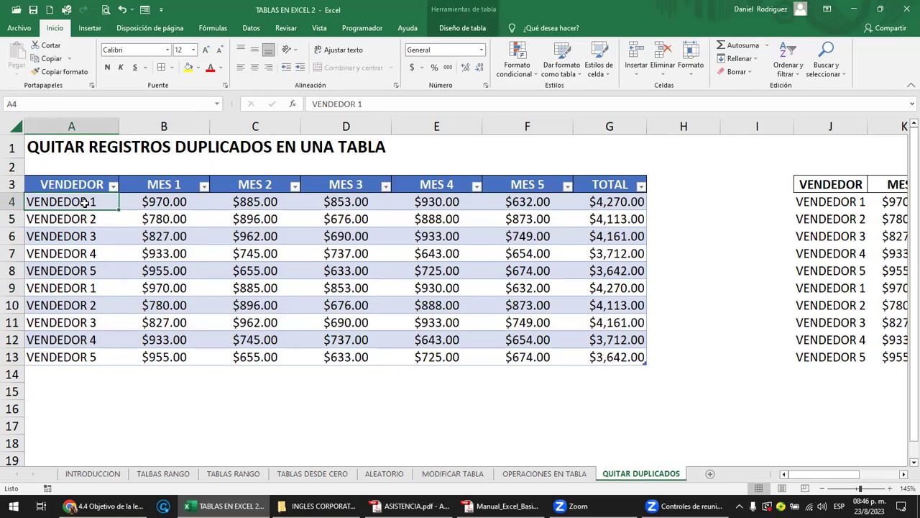
left_click(88, 290)
left_click(83, 205)
scroll(148, 271, "up", 2)
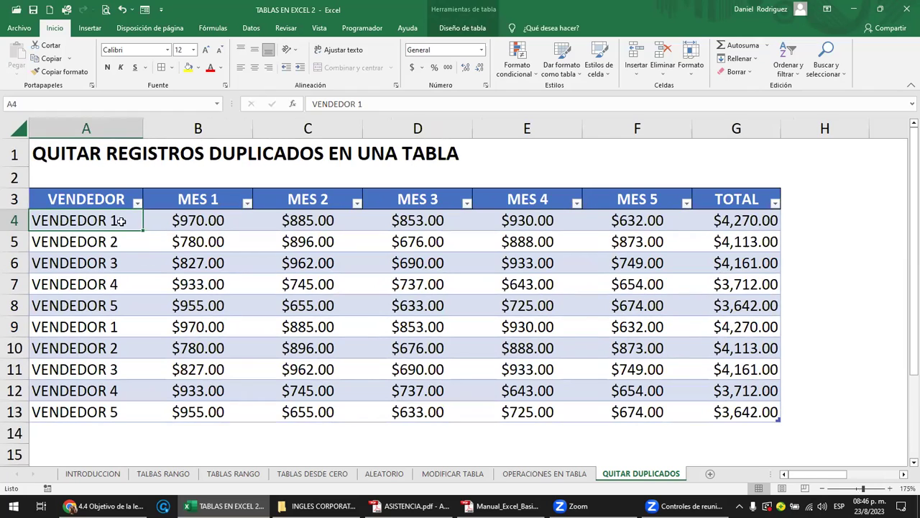
left_click(108, 205)
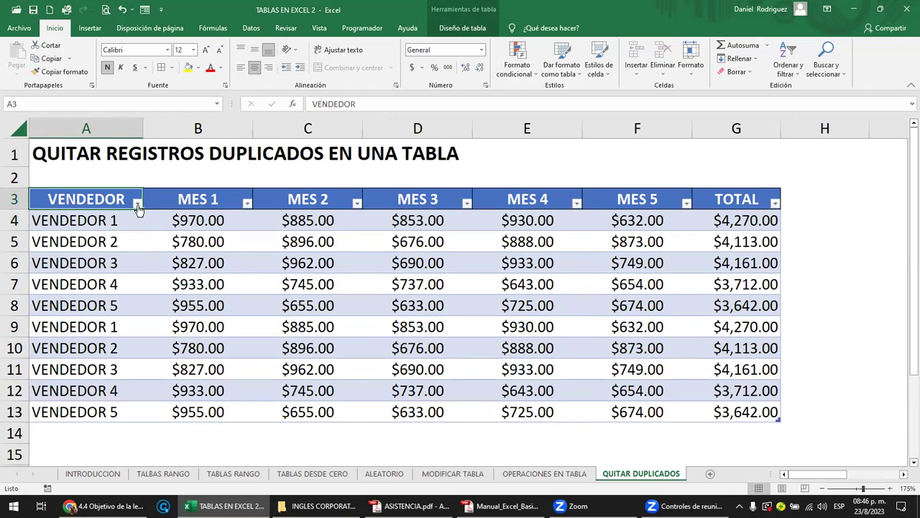
left_click(138, 206)
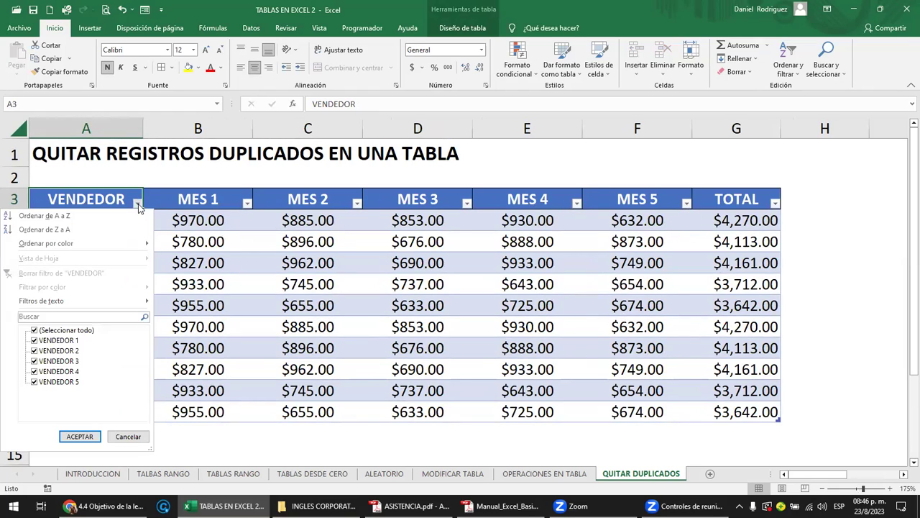
left_click(86, 215)
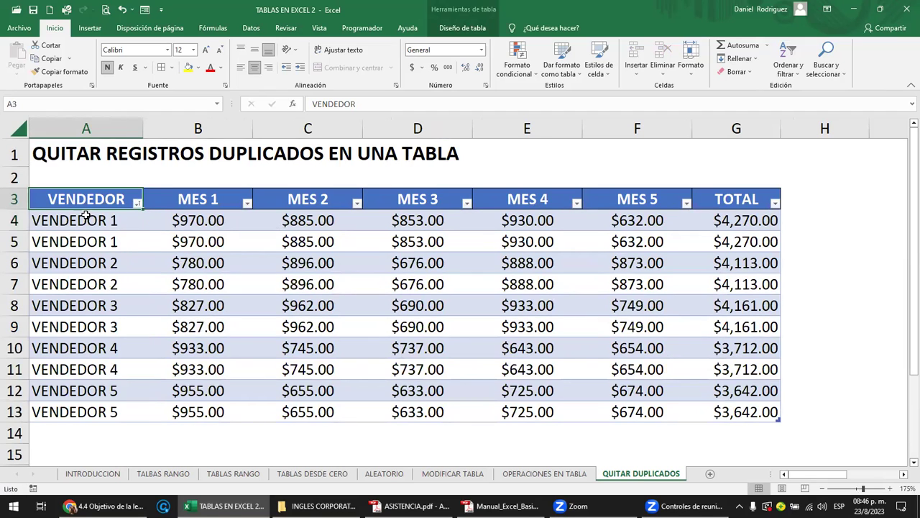
left_click(137, 204)
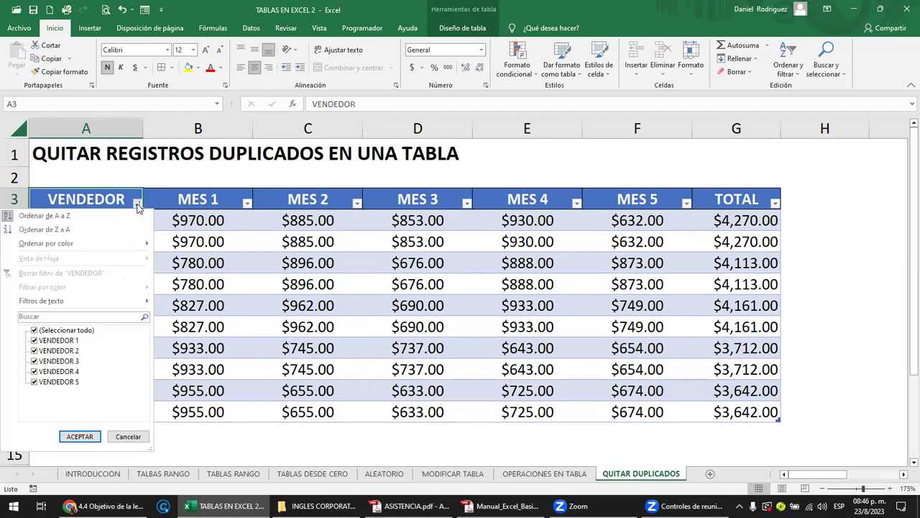
left_click(90, 230)
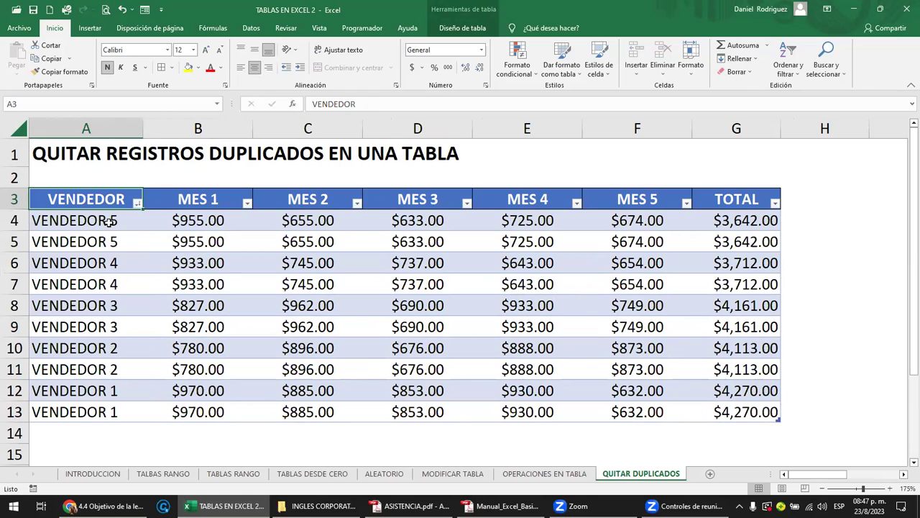
Return to ascending vendor order and check each vendor's pair of duplicate rows
mouse_move(77, 221)
left_mouse_down()
mouse_move(108, 234)
mouse_move(109, 284)
left_mouse_up()
left_click(113, 309)
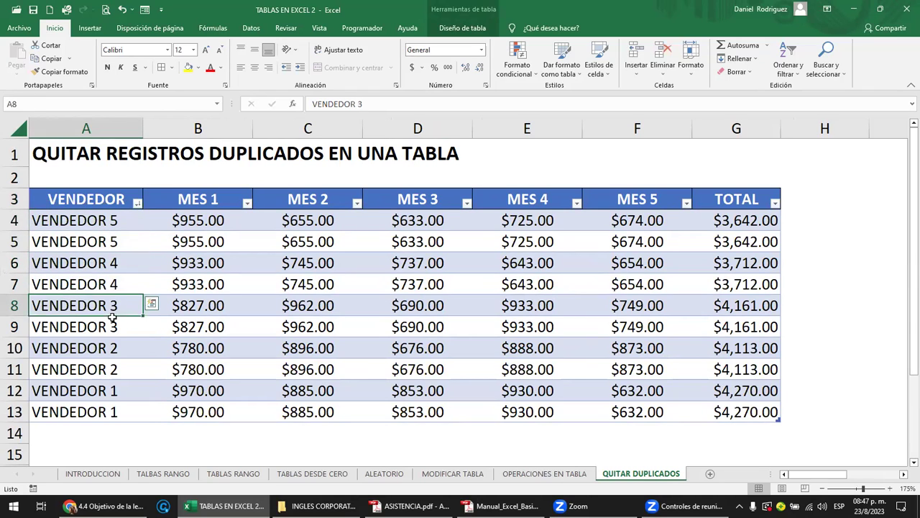
left_click_drag(113, 316, 113, 328)
left_click(137, 204)
key("Escape")
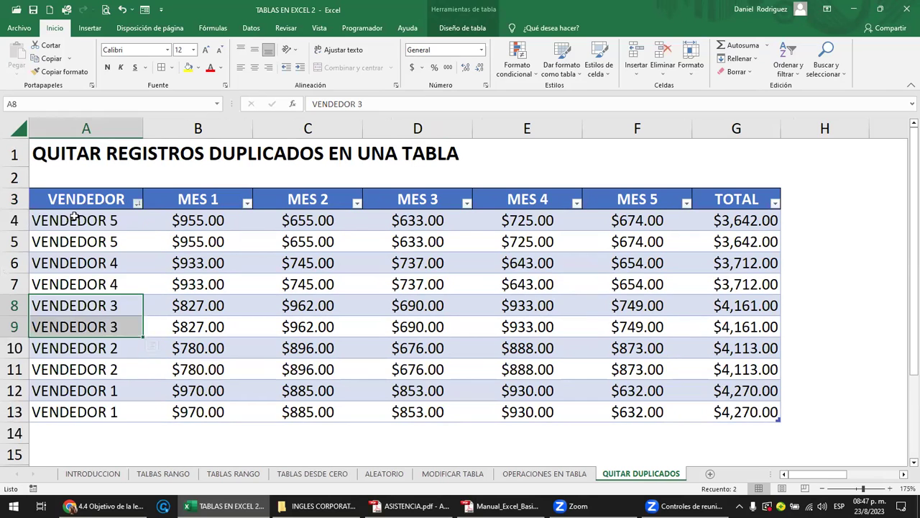
left_click_drag(106, 225, 108, 245)
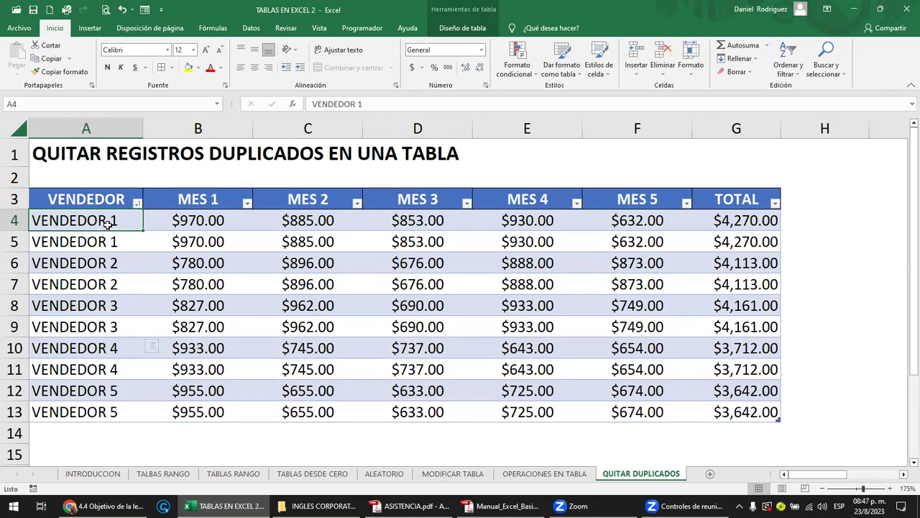
left_click(105, 264)
key("Up")
key("Up")
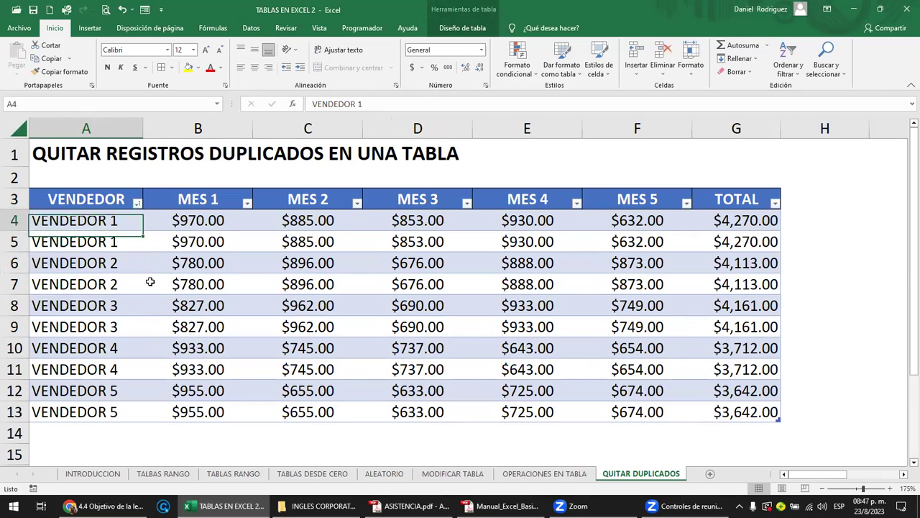
key("shift+Down")
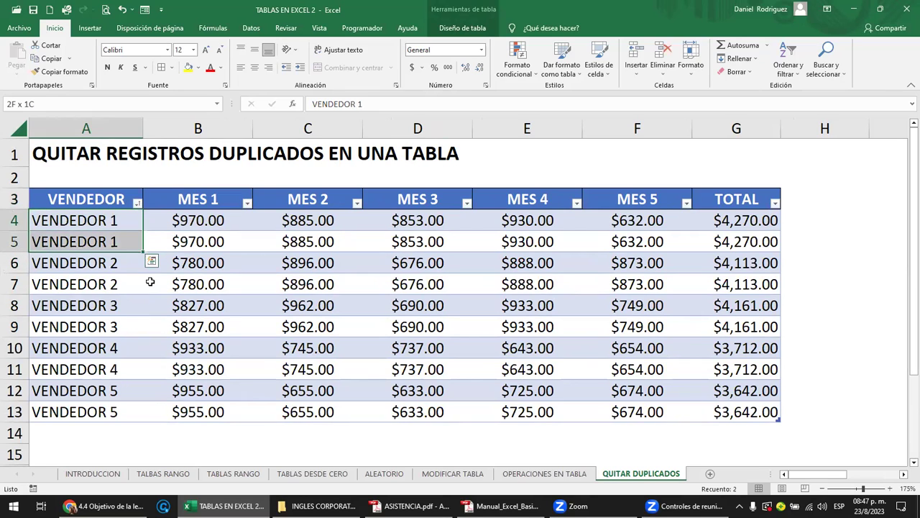
key("Down")
key("Down")
key("shift+Down")
key("Up")
key("Up")
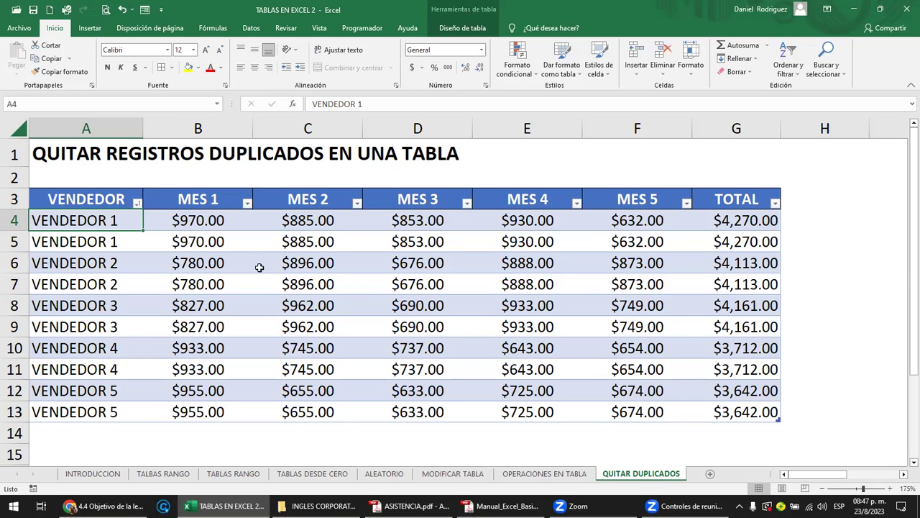
left_click(109, 199)
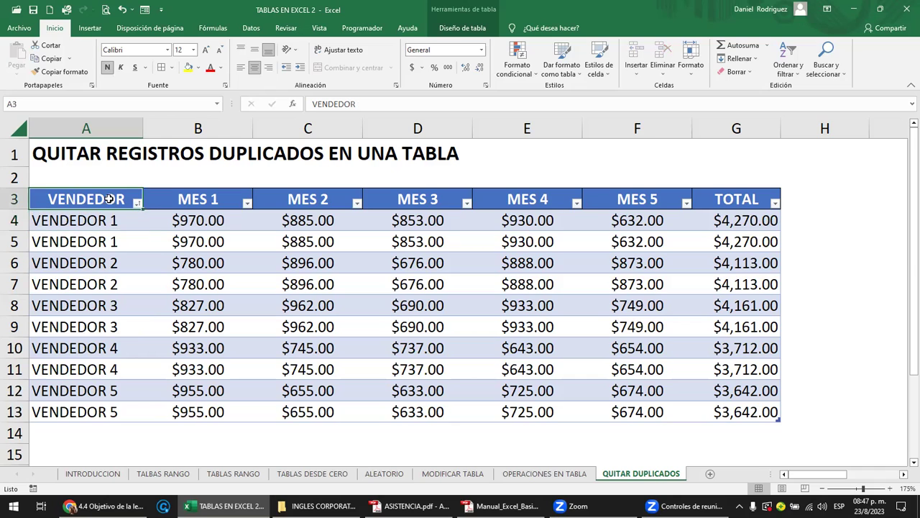
Open Quitar duplicados for Tabla3 and enlarge it to list VENDEDOR through TOTAL
left_click(472, 32)
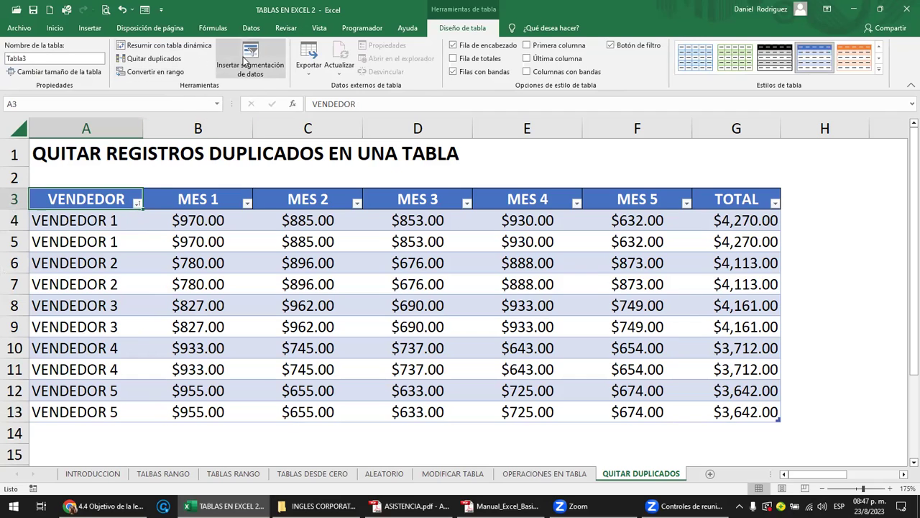
left_click(141, 61)
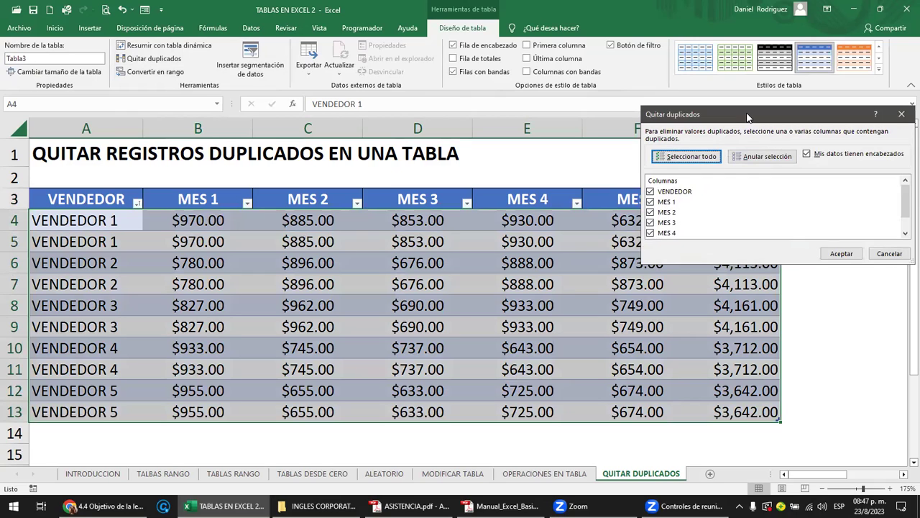
left_click_drag(748, 117, 589, 253)
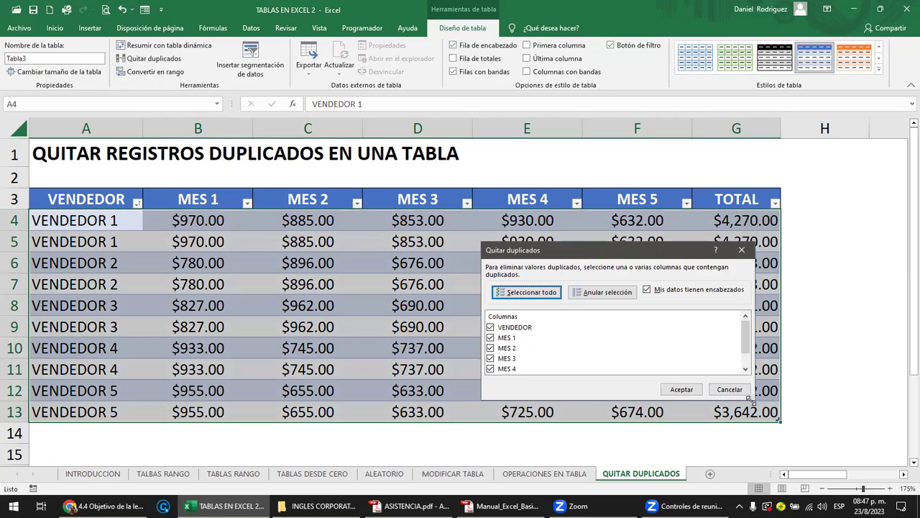
left_click_drag(750, 398, 810, 431)
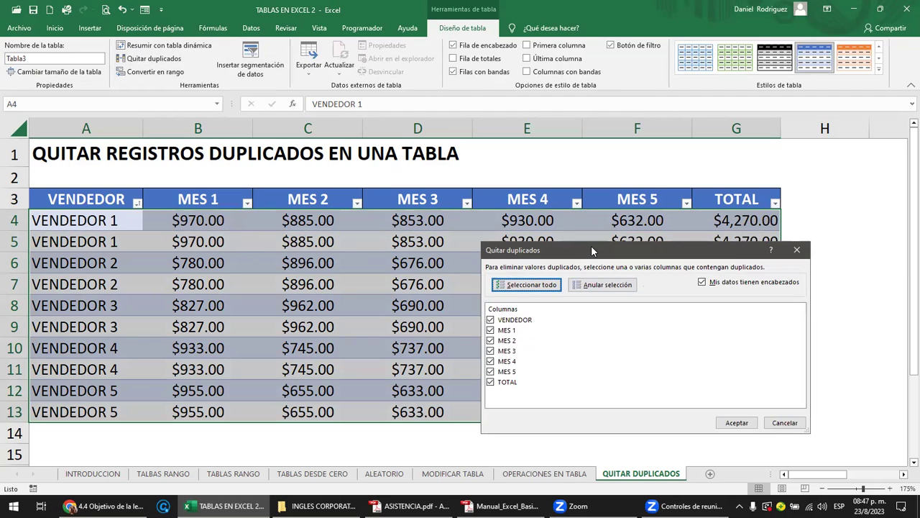
left_click_drag(591, 246, 478, 274)
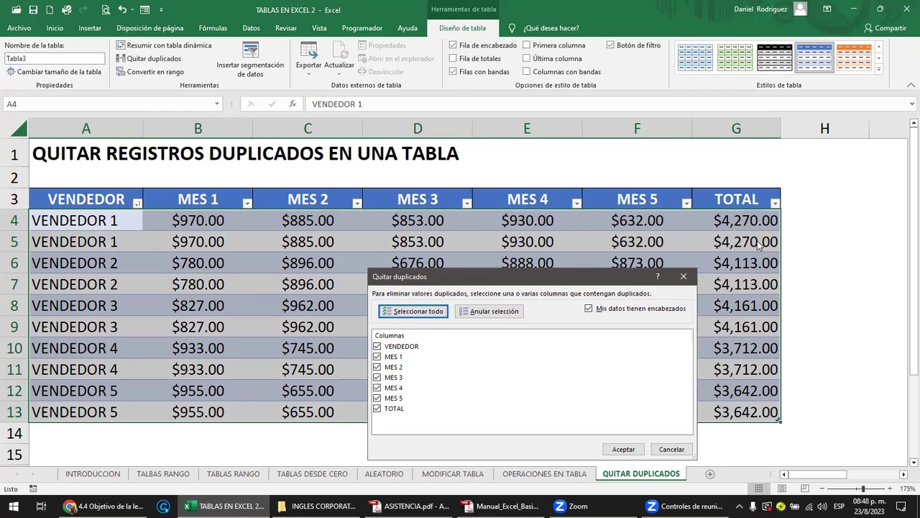
Cancel Quitar duplicados and clear the $970.00 MES 1 value in B5
left_click(683, 276)
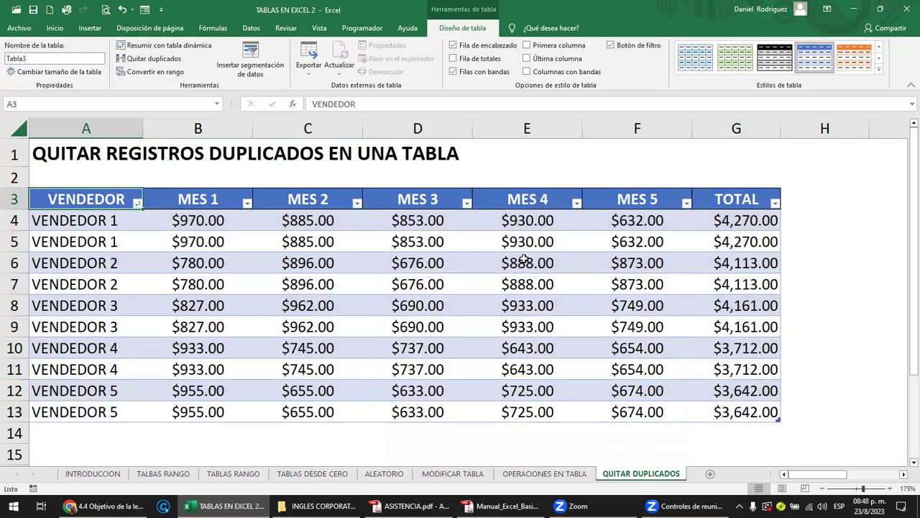
left_click(226, 240)
key("Delete")
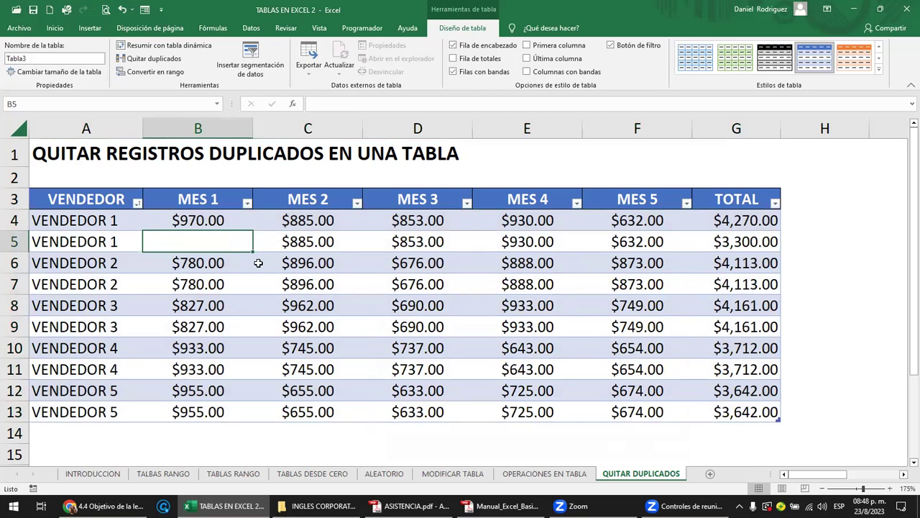
Compare the two VENDEDOR 1 rows, the second now totaling $3,300.00
left_click(99, 224)
left_click_drag(101, 222, 720, 219)
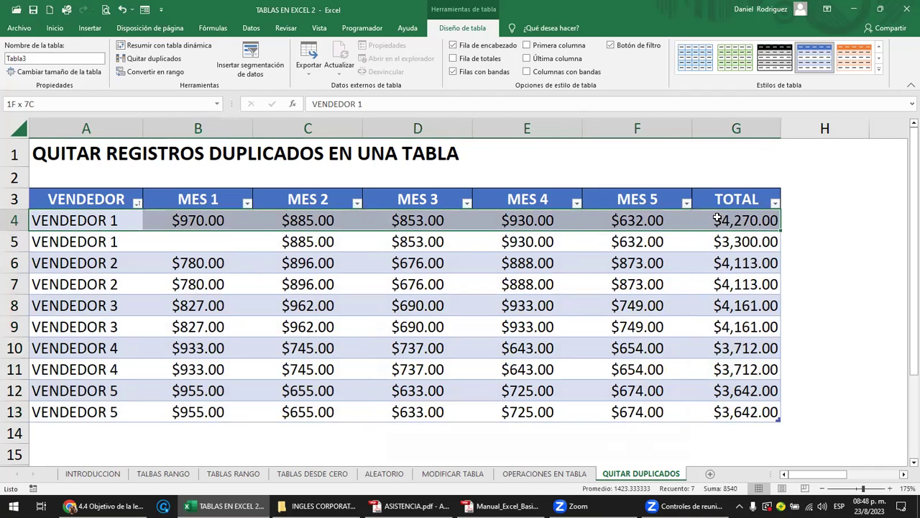
left_click_drag(67, 244, 747, 244)
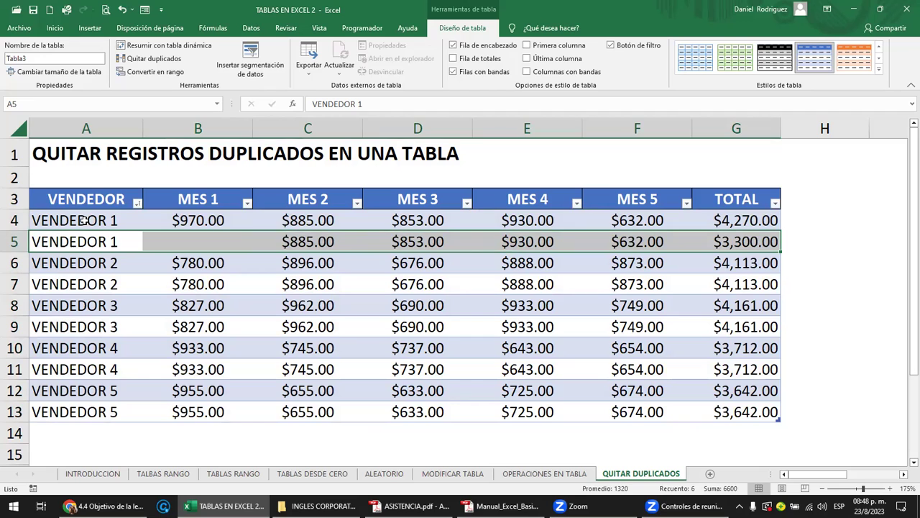
left_click_drag(84, 220, 717, 227)
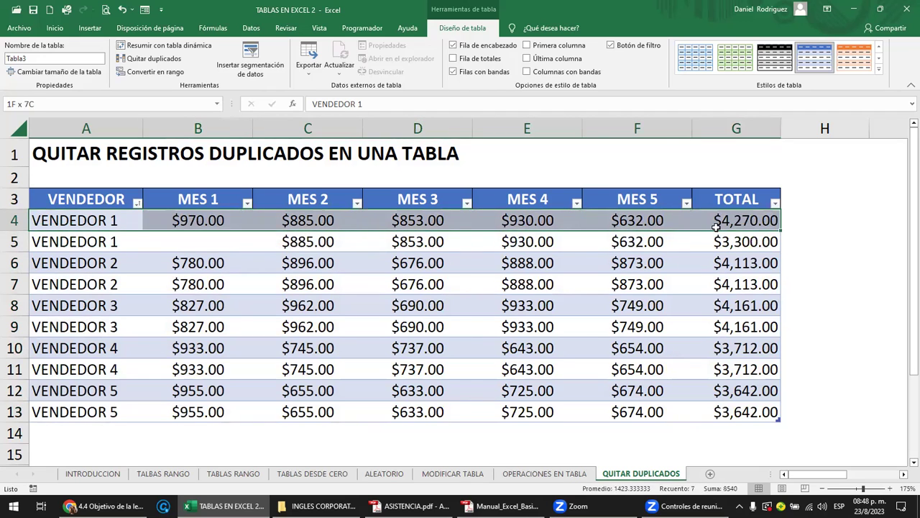
left_click_drag(148, 242, 728, 246)
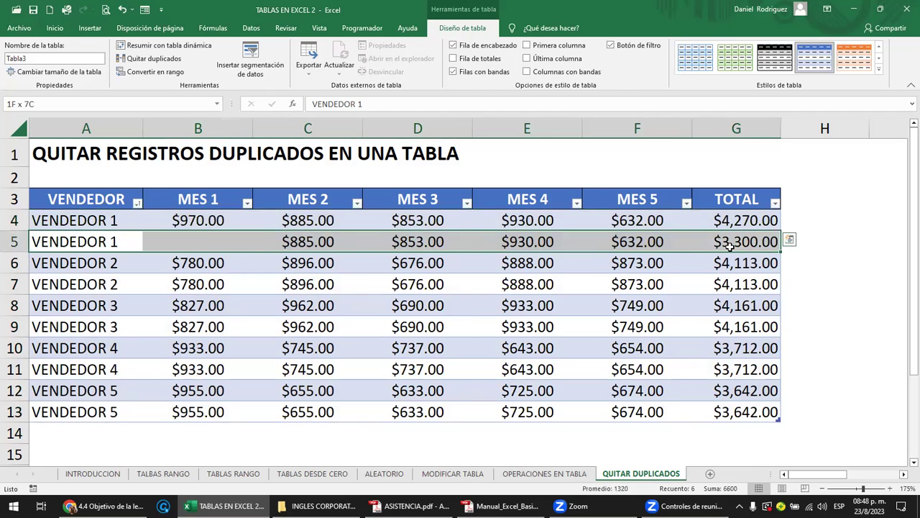
left_click(167, 241)
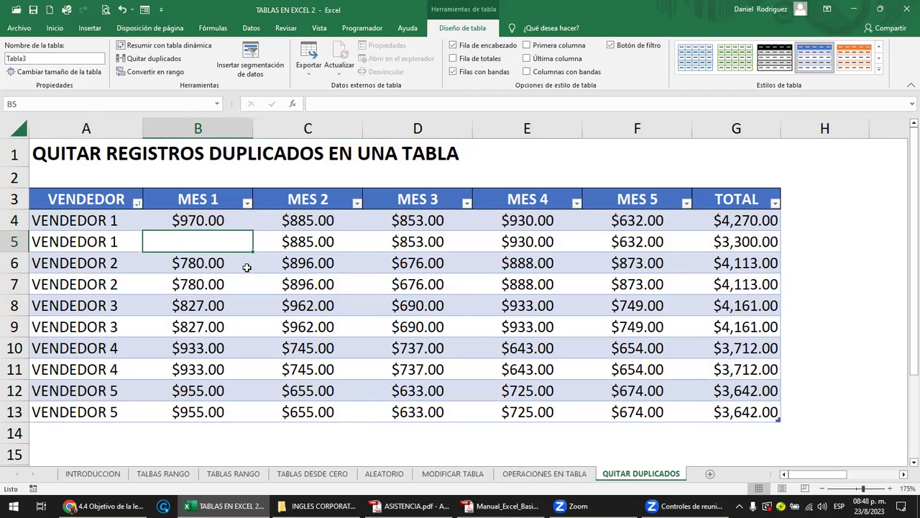
type("58")
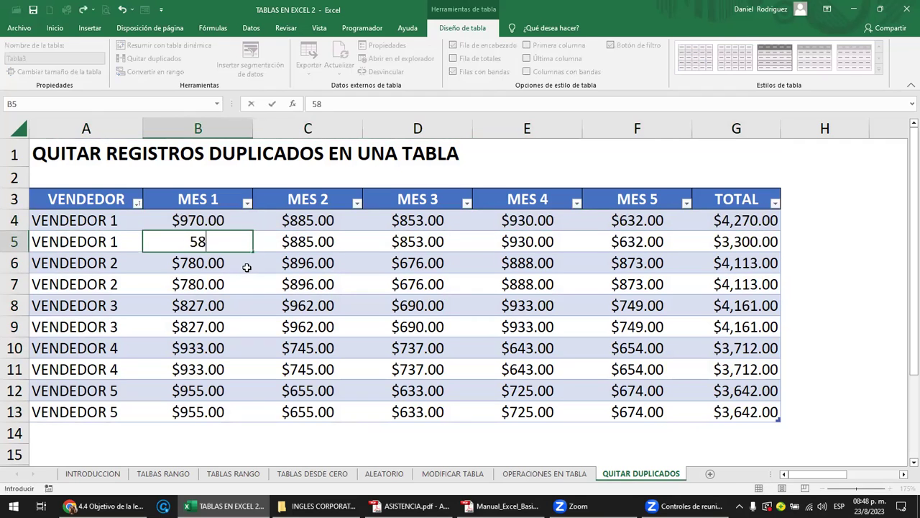
type("8")
key("Return")
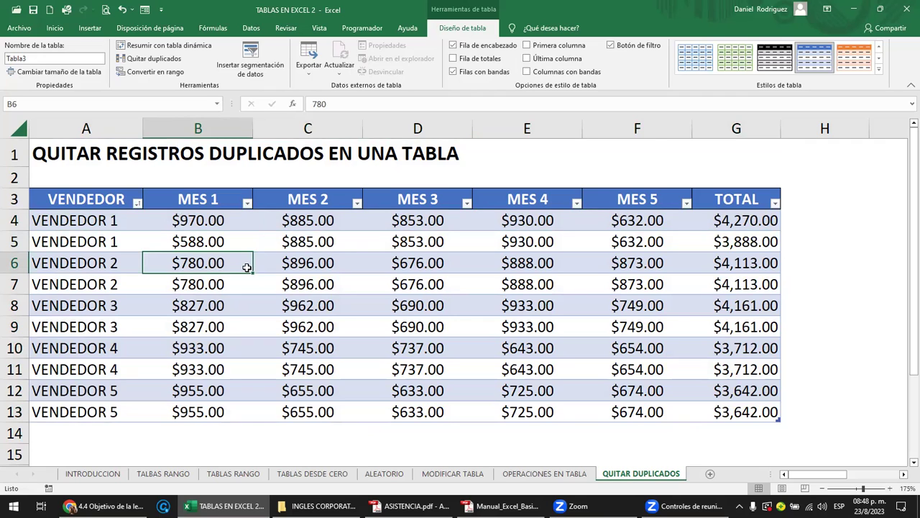
left_click_drag(100, 200, 100, 411)
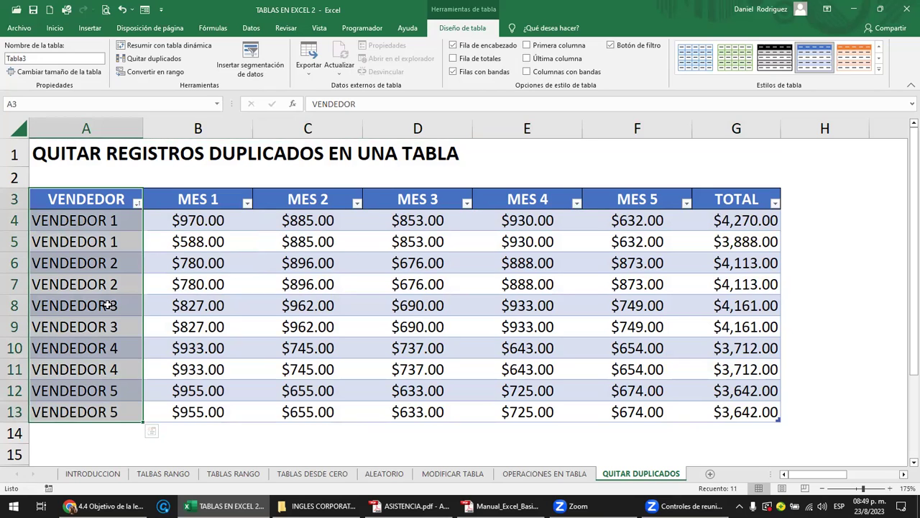
mouse_move(187, 221)
left_mouse_down()
mouse_move(733, 396)
mouse_move(733, 411)
left_mouse_up()
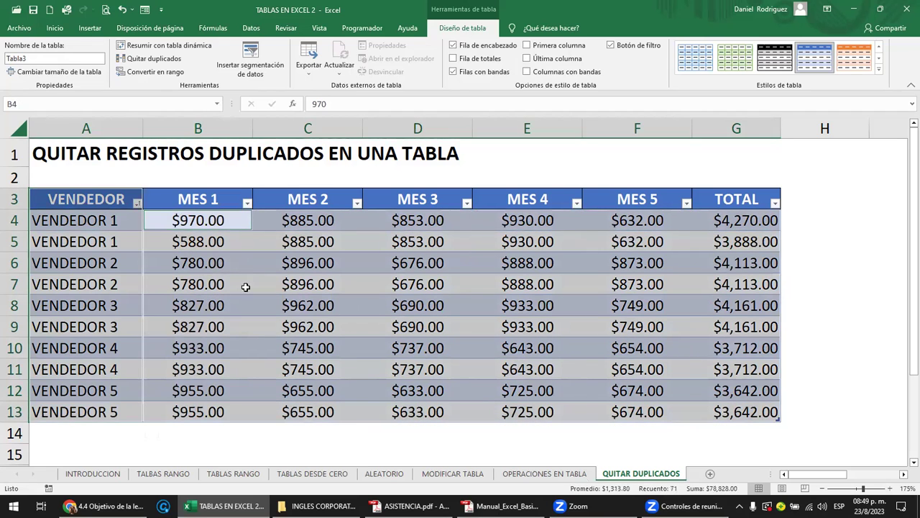
left_click(200, 244)
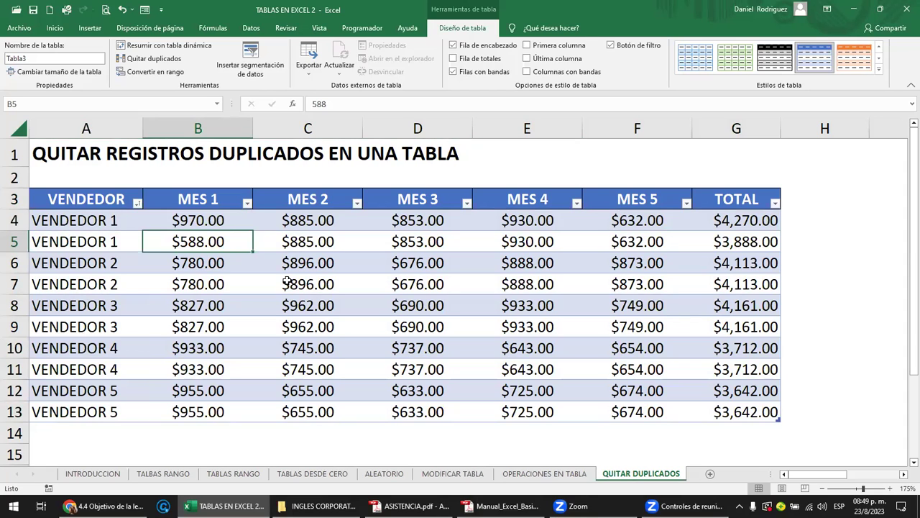
key("Delete")
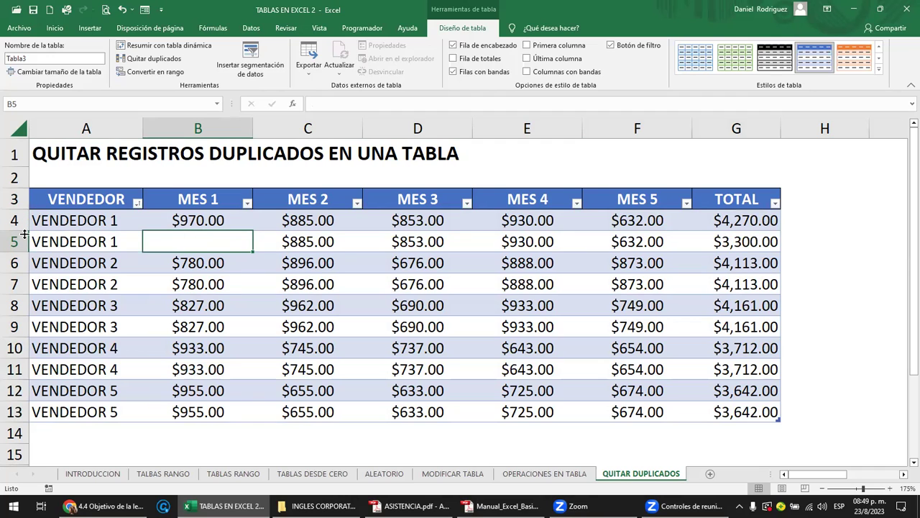
left_click(820, 227)
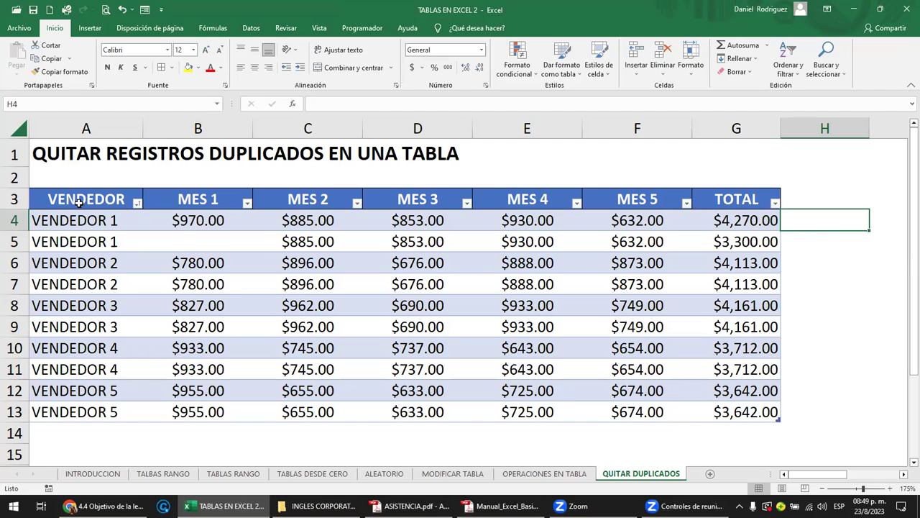
left_click_drag(79, 203, 749, 413)
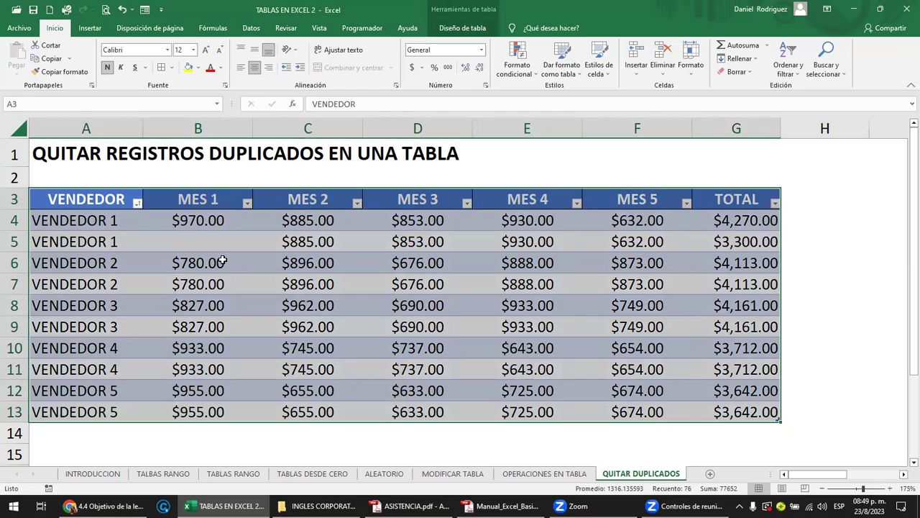
left_click(195, 223)
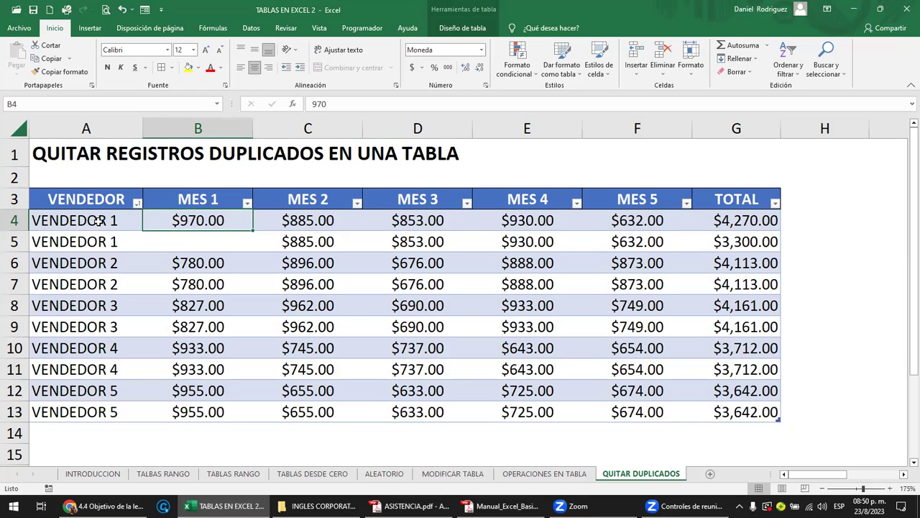
left_click(82, 221)
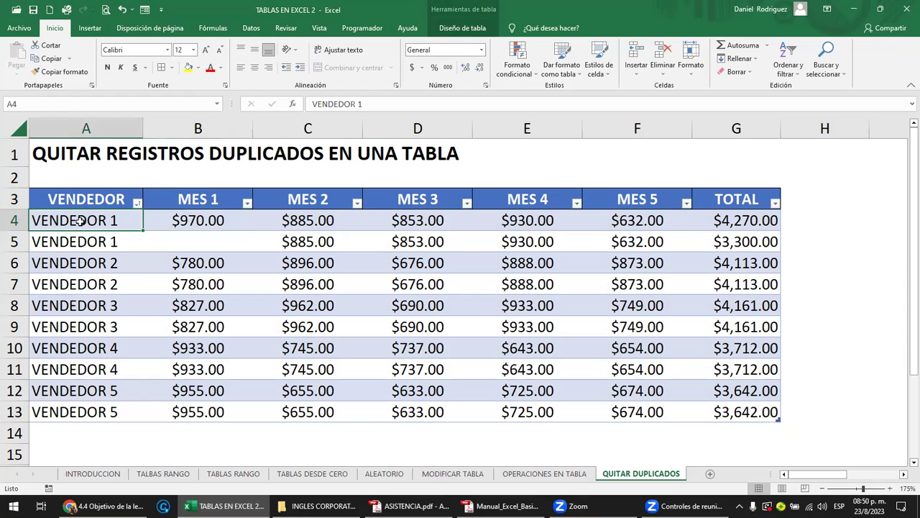
left_click(12, 220)
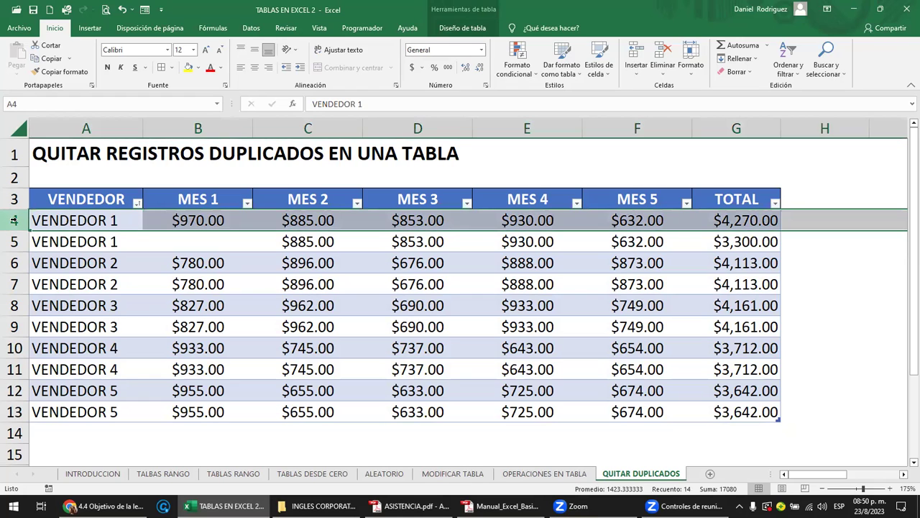
left_click(12, 242)
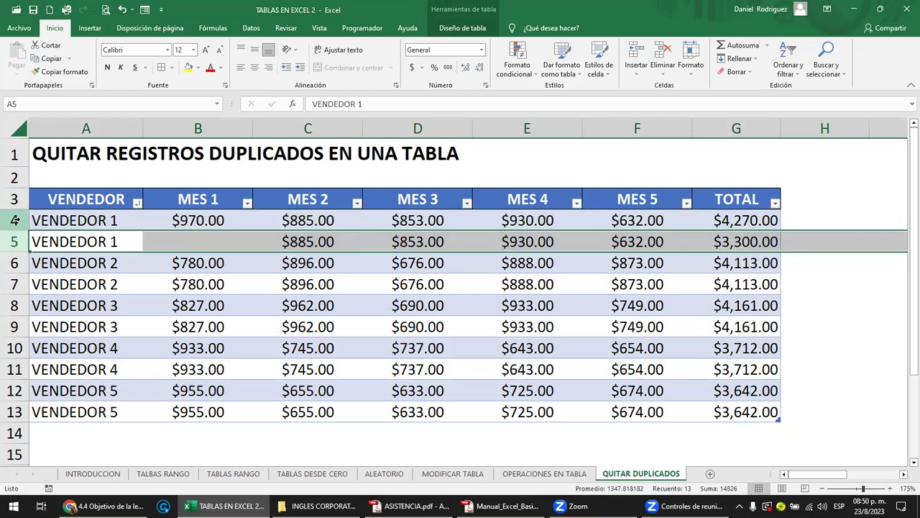
left_click(15, 220)
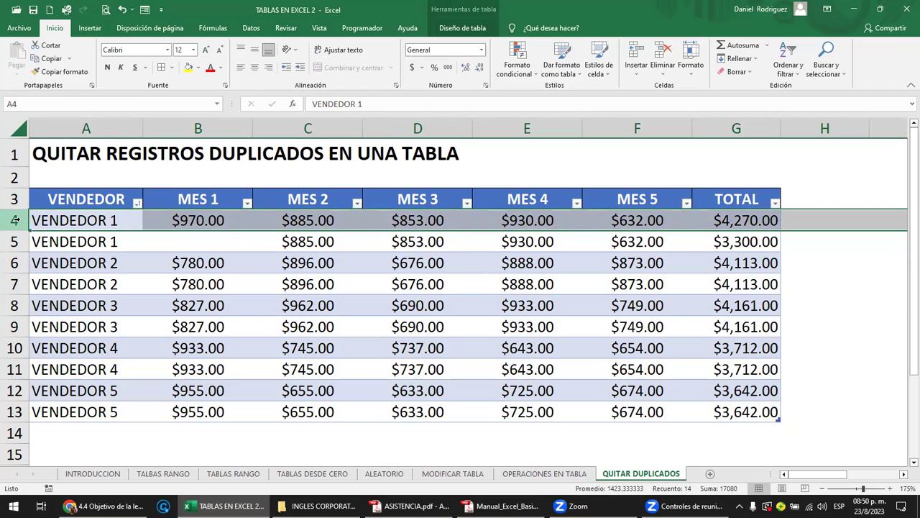
left_click(756, 221)
left_click_drag(190, 263, 352, 351)
mouse_move(397, 372)
left_mouse_down()
mouse_move(733, 437)
mouse_move(753, 420)
left_mouse_up()
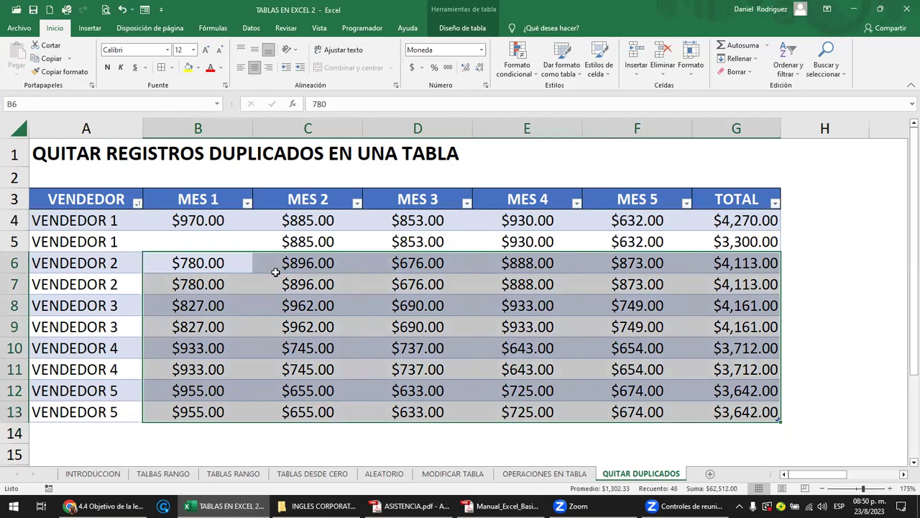
left_click(199, 235)
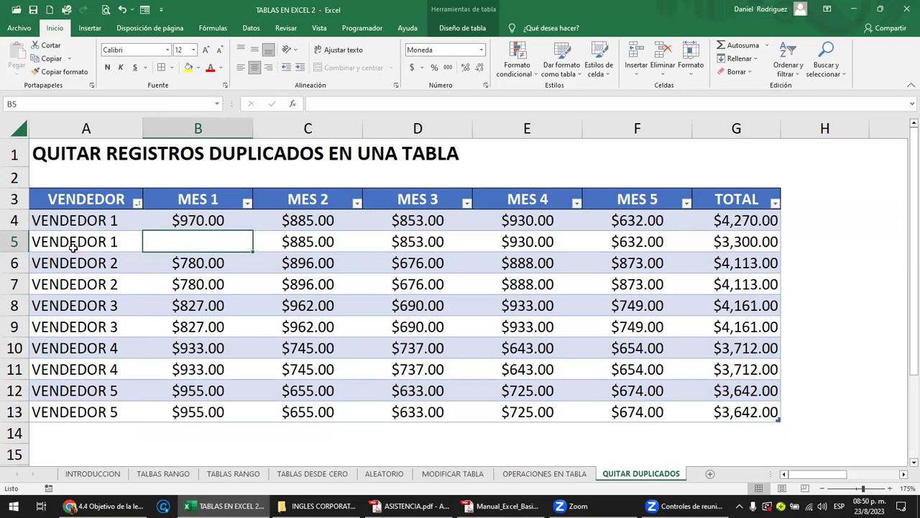
left_click_drag(77, 200, 86, 408)
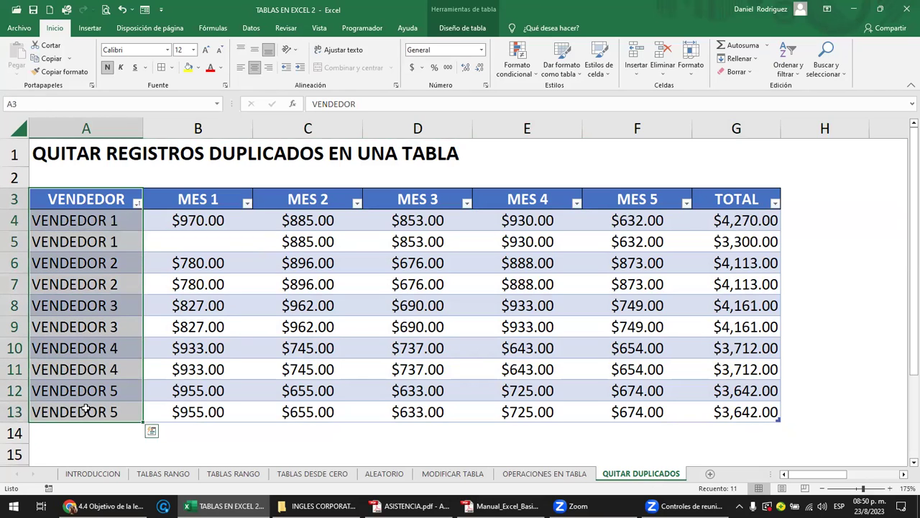
left_click(65, 223)
left_click(61, 237)
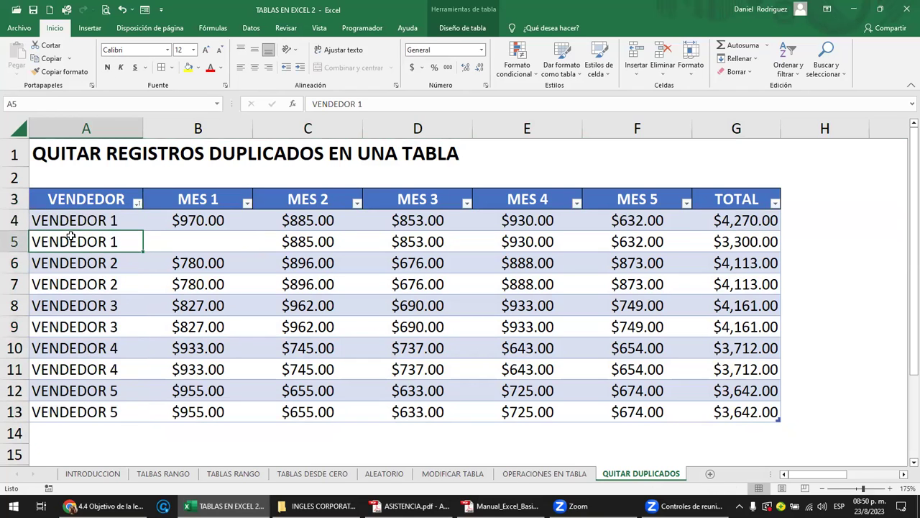
left_click_drag(84, 199, 86, 411)
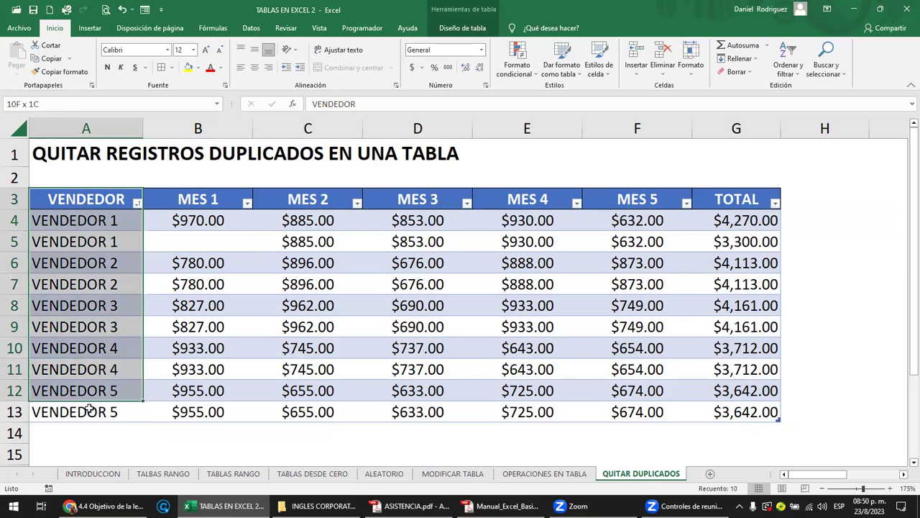
left_click(175, 225)
Enter 500 in the empty MES 1 cell B5
left_click(199, 252)
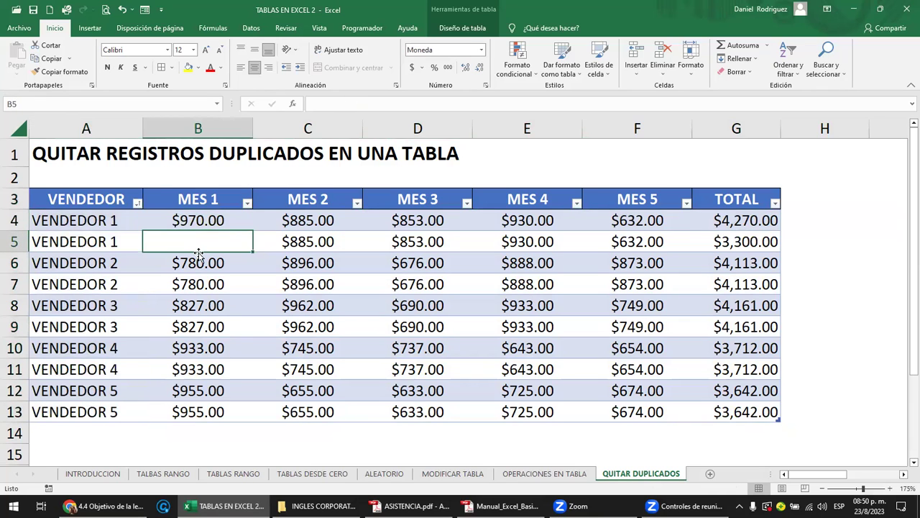
type("500")
key("Return")
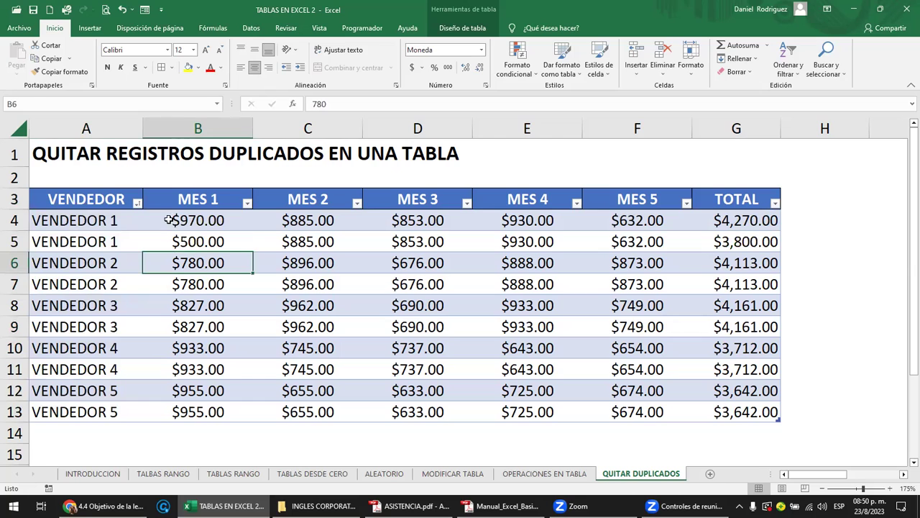
Copy B4:G4 over row 5 so both VENDEDOR 1 rows show $970.00 through $4,270.00
left_click_drag(169, 219, 716, 225)
key("ctrl+c")
key("Down")
key("ctrl+v")
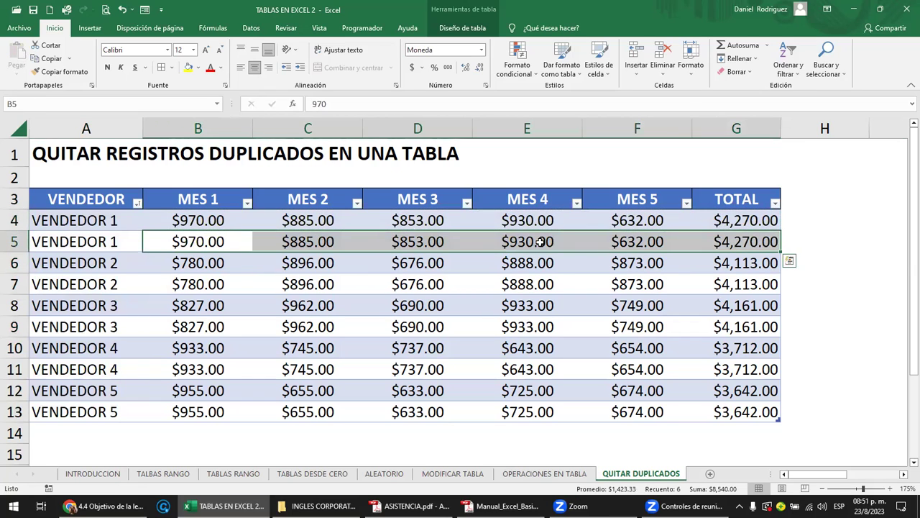
Check that B4 and B5 match and select both VENDEDOR 1 names in A4:A5
left_click(196, 217)
left_click(202, 242)
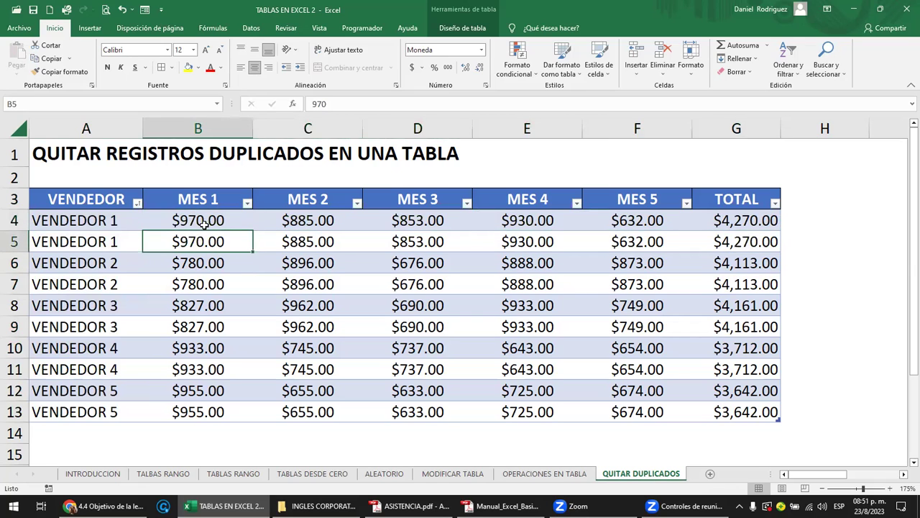
left_click(206, 220)
left_click(208, 242)
left_click_drag(89, 220, 83, 238)
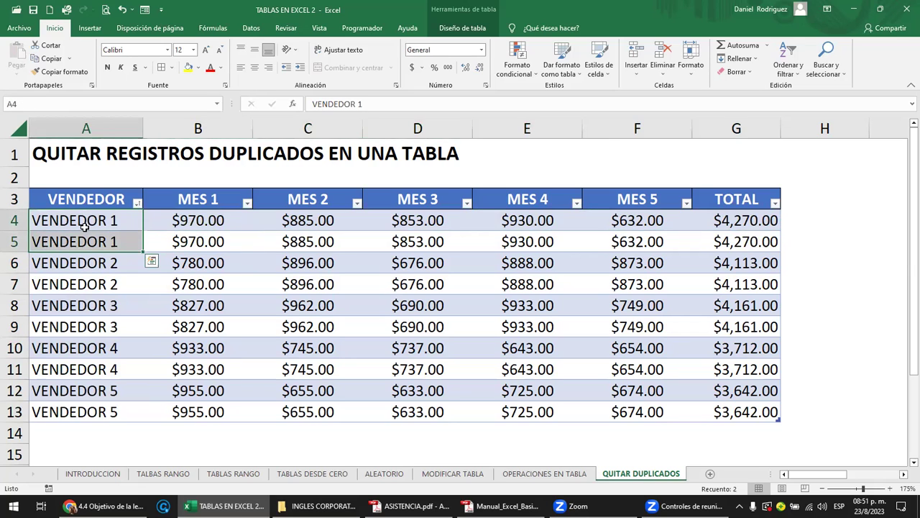
As a trial, rename A4 to JUAN, A5 to JUNA, and enter 600 in B5
left_click(84, 228)
type("JUAN")
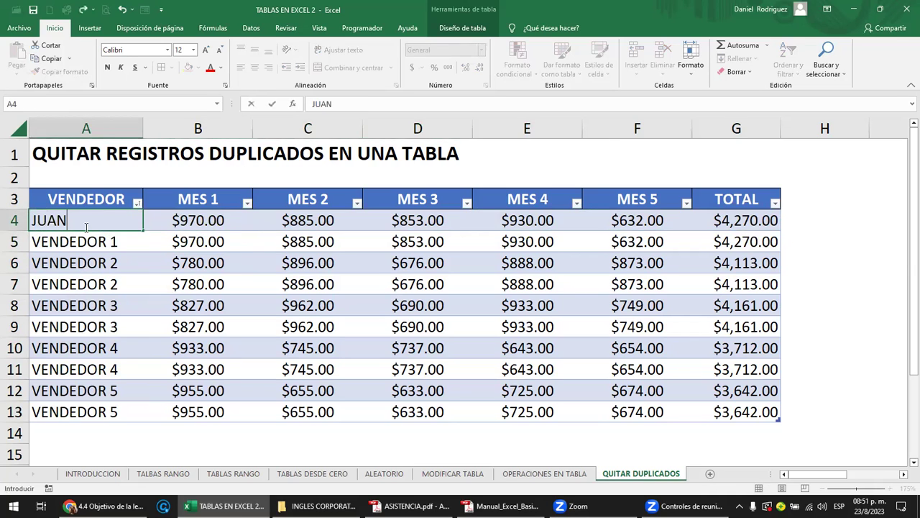
key("Return")
type("JUNA")
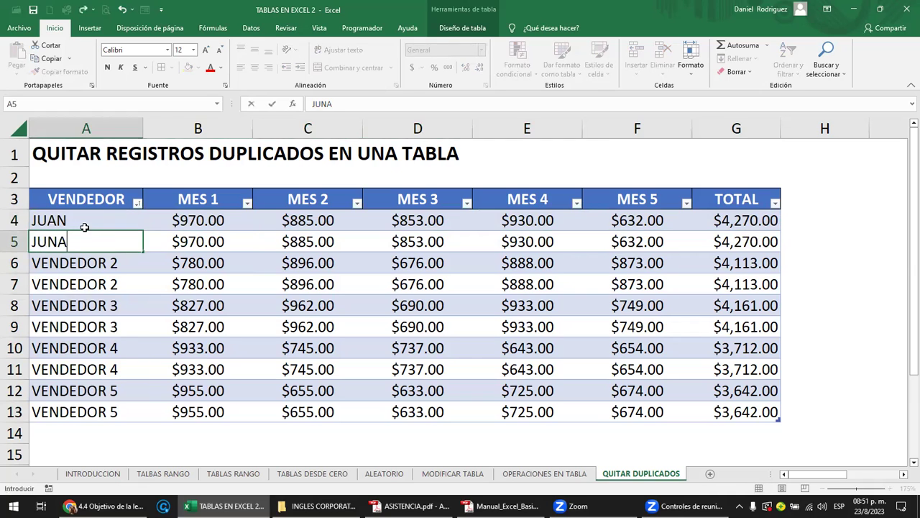
key("Tab")
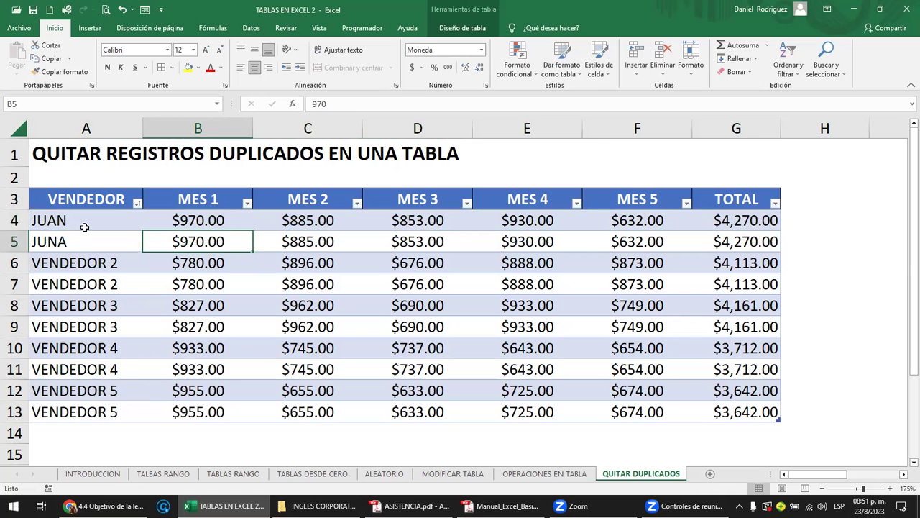
type("600")
key("Return")
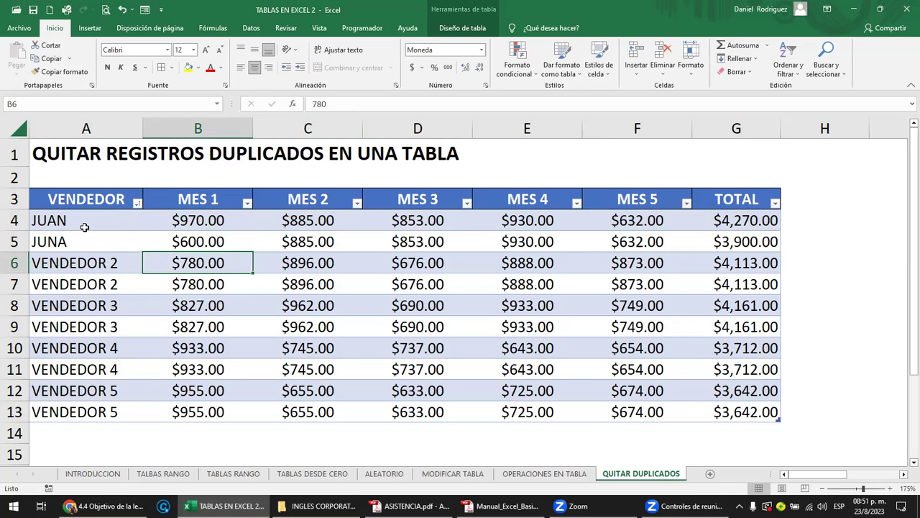
Correct A5 to JUAN, then undo the trial name and value edits
left_click(65, 245)
type("JUAN")
key("Return")
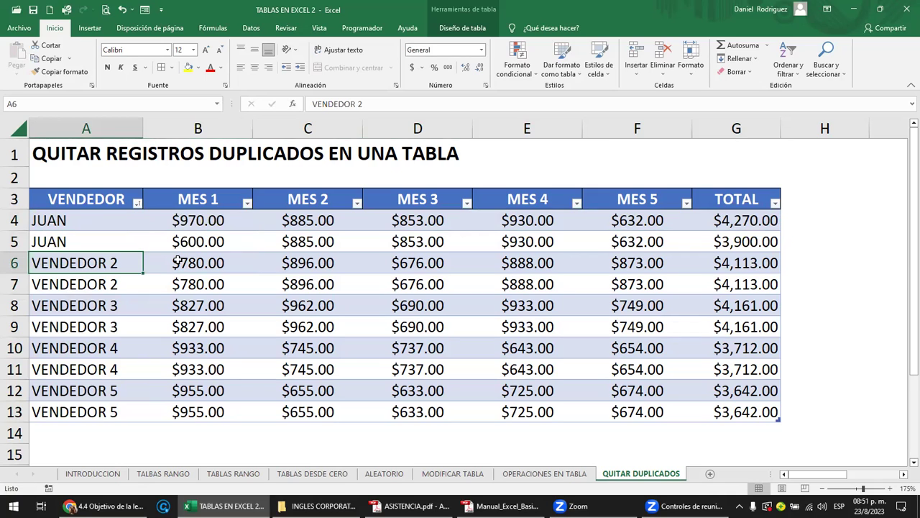
key("ctrl+z")
key("ctrl+z")
key("ctrl+z")
key("ctrl+z")
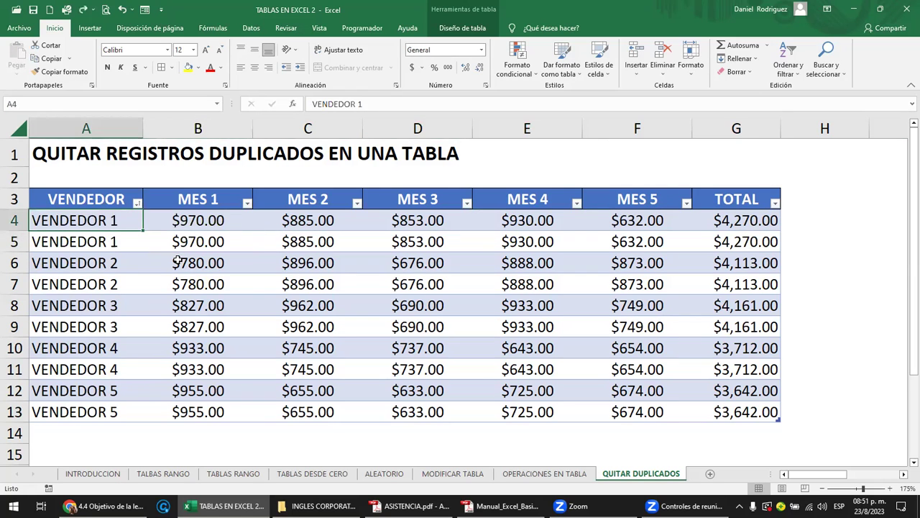
Rename A4 and A5 to JUAN again, then undo both renames
left_click_drag(58, 220, 338, 412)
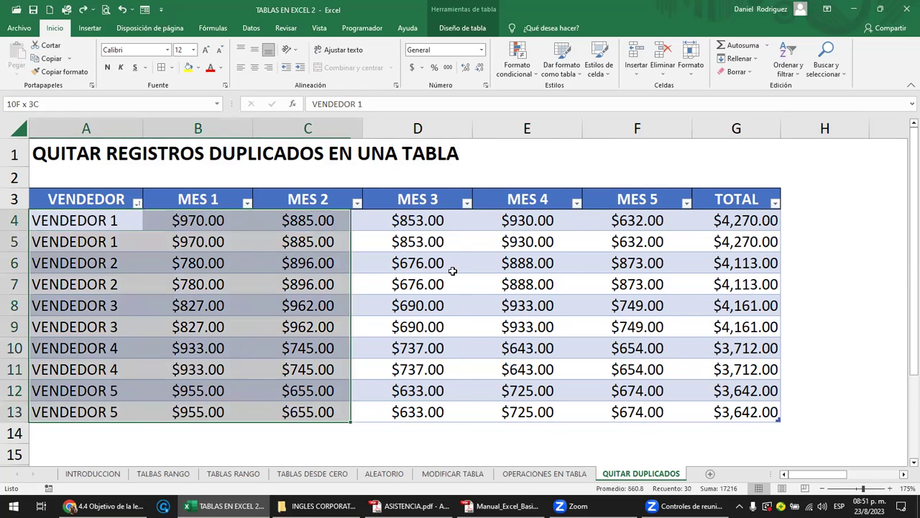
left_click_drag(452, 270, 737, 276)
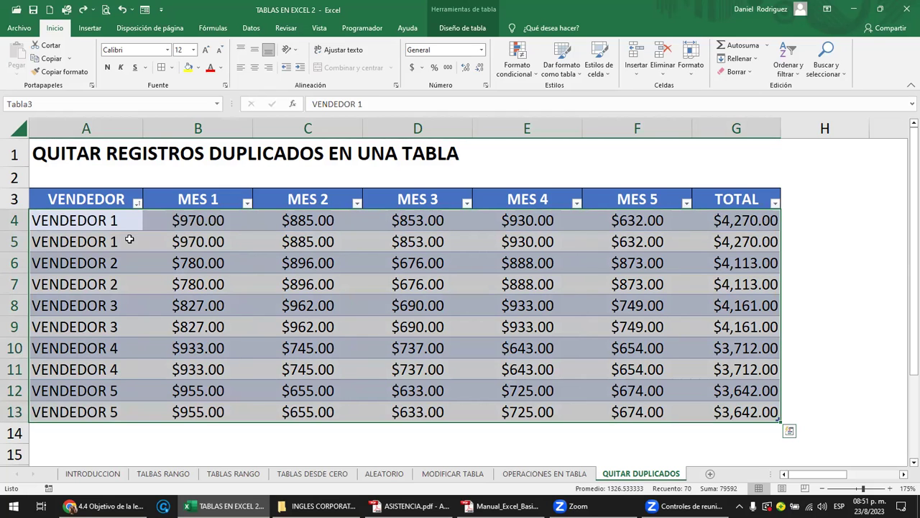
left_click(138, 223)
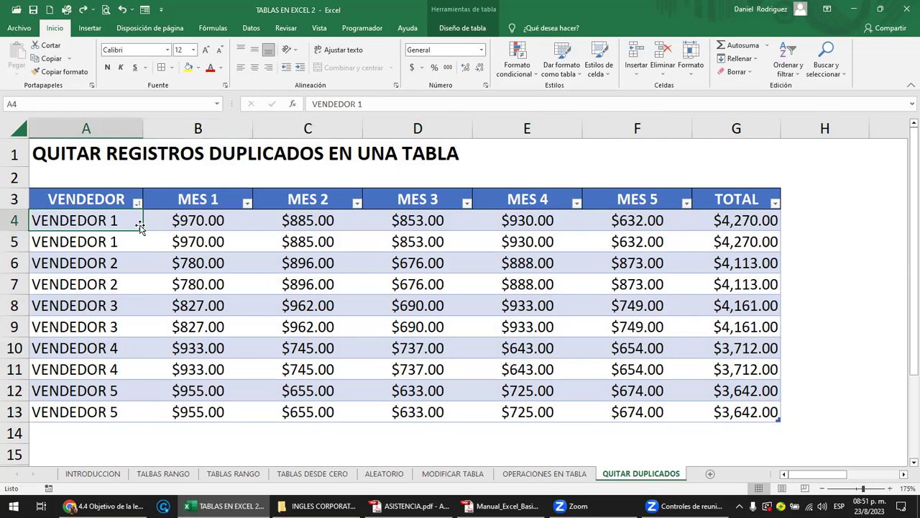
type("JUAN")
key("Return")
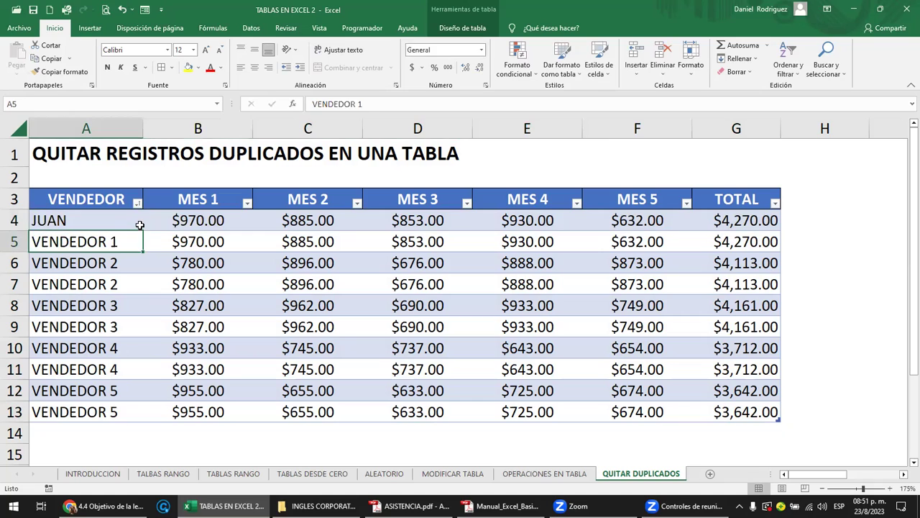
type("JUAN")
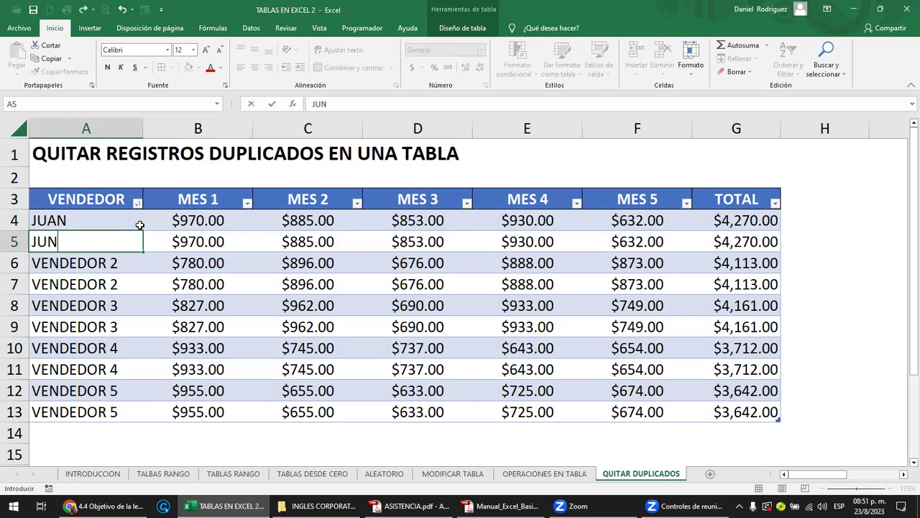
key("Return")
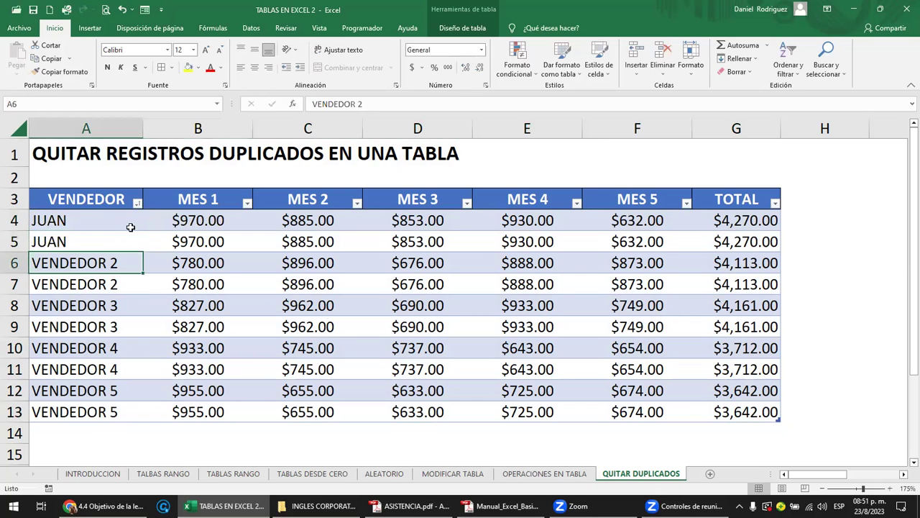
left_click_drag(97, 221, 725, 414)
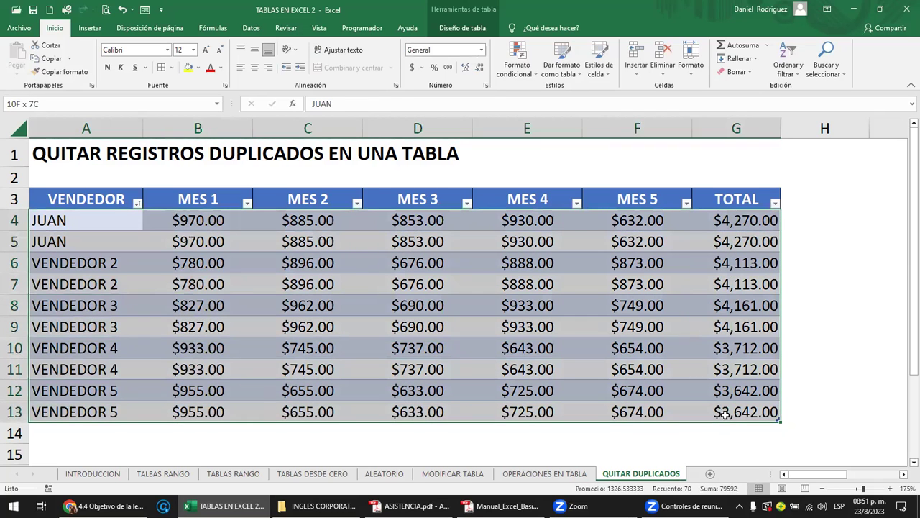
key("ctrl+z")
key("ctrl+z")
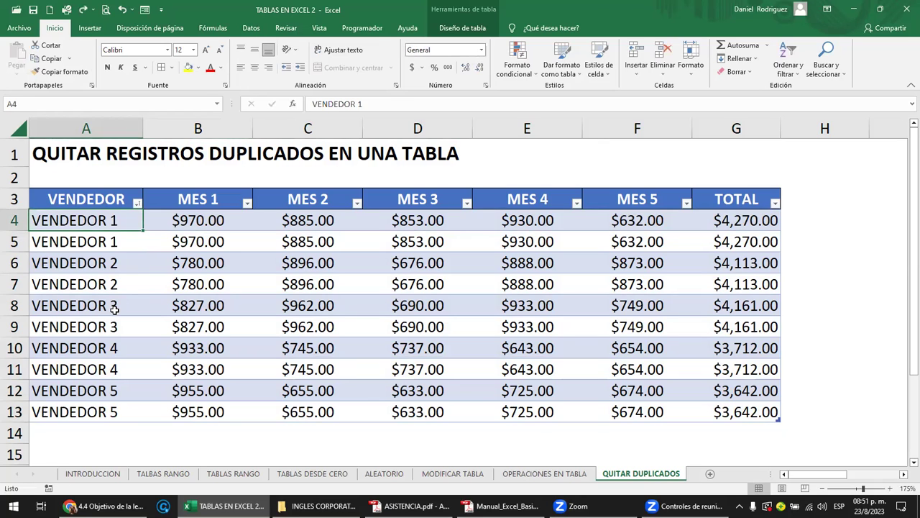
Select a cell in the sales table and show the Diseño de tabla options
left_click(69, 178)
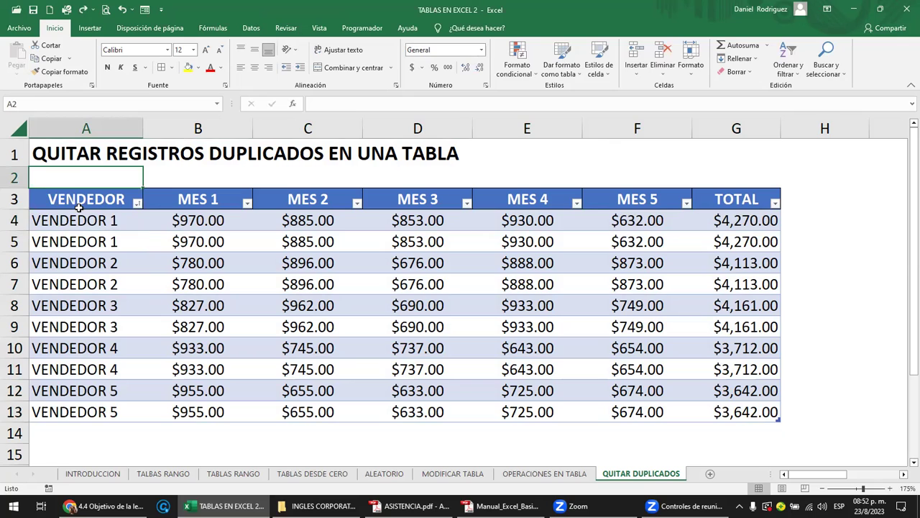
left_click(110, 221)
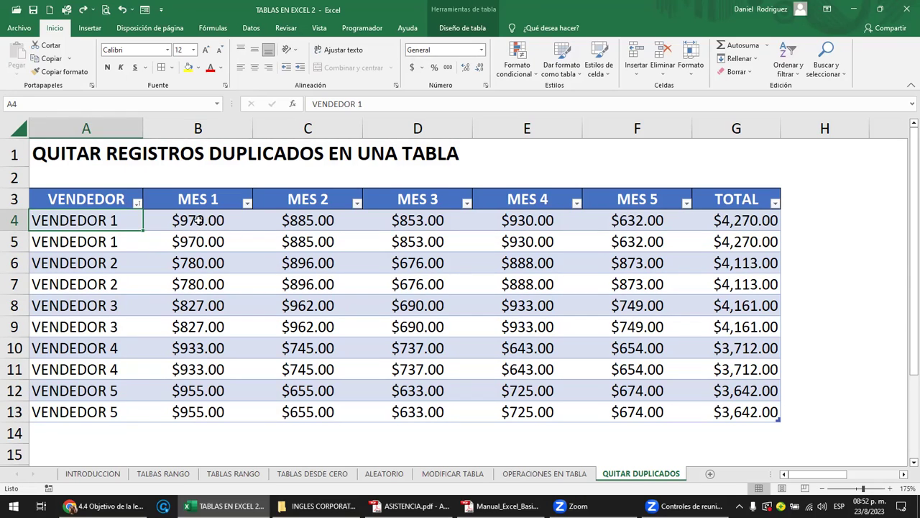
left_click_drag(198, 221, 735, 216)
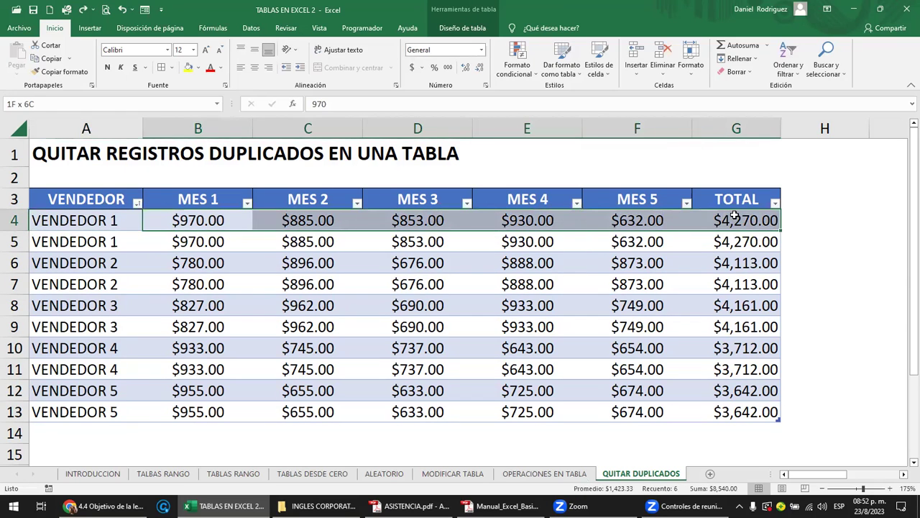
left_click(75, 211)
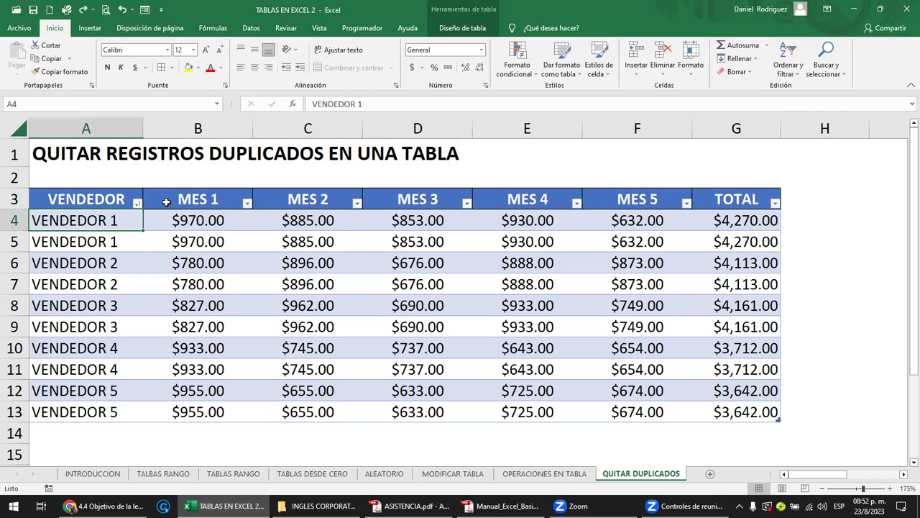
left_click(463, 29)
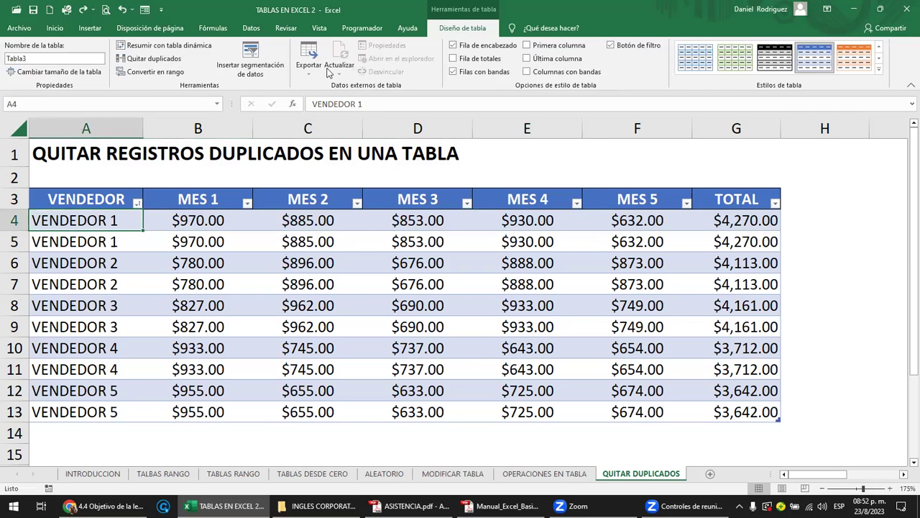
In Quitar duplicados, uncheck MES 1 through TOTAL so only VENDEDOR is compared
left_click(173, 58)
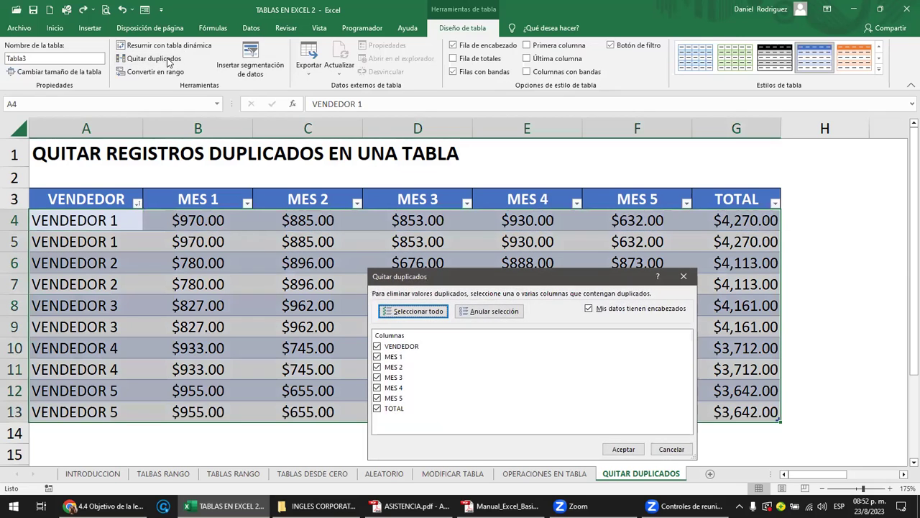
left_click_drag(539, 282, 611, 252)
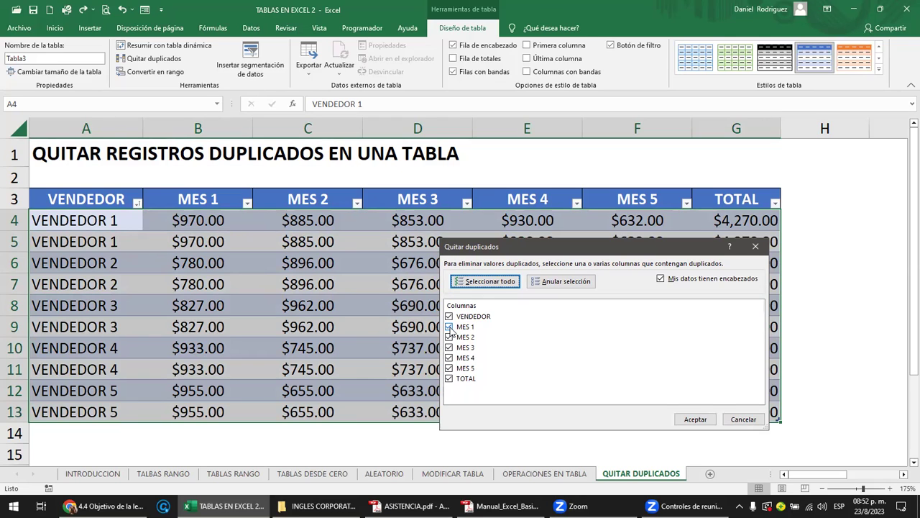
left_click(449, 328)
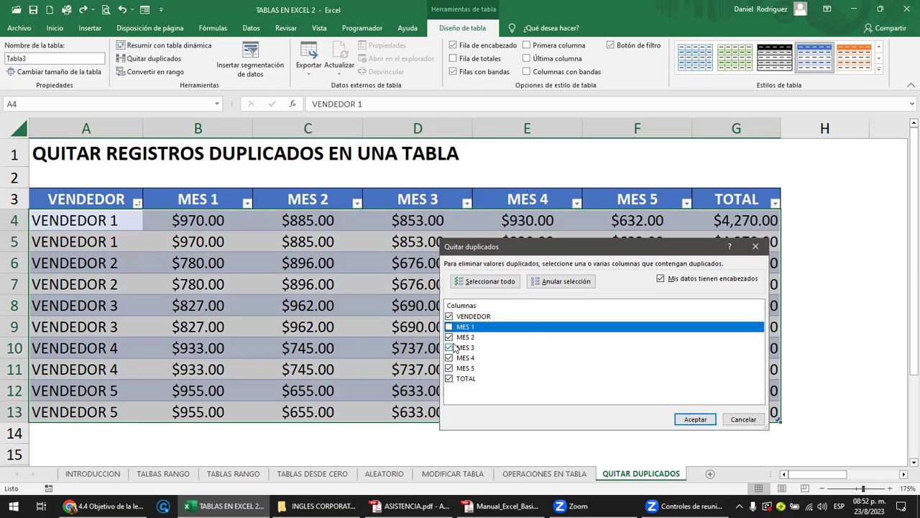
left_click(449, 337)
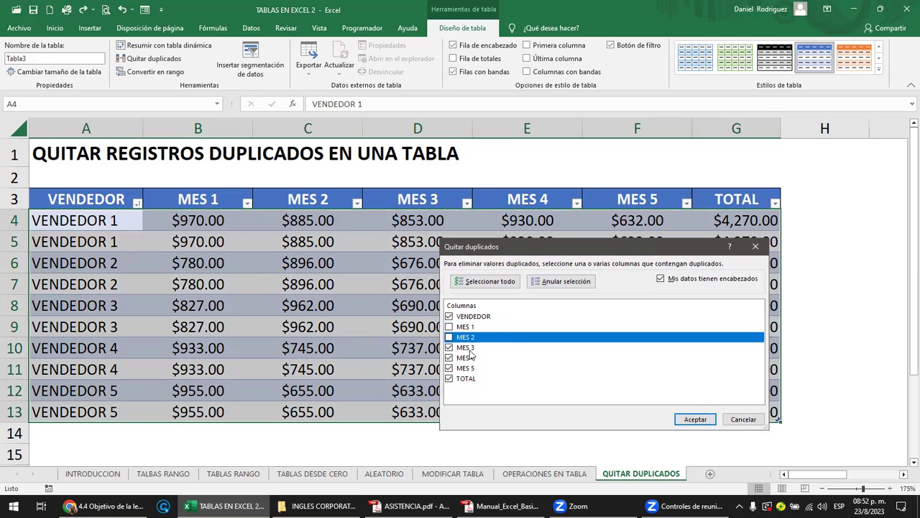
left_click(449, 348)
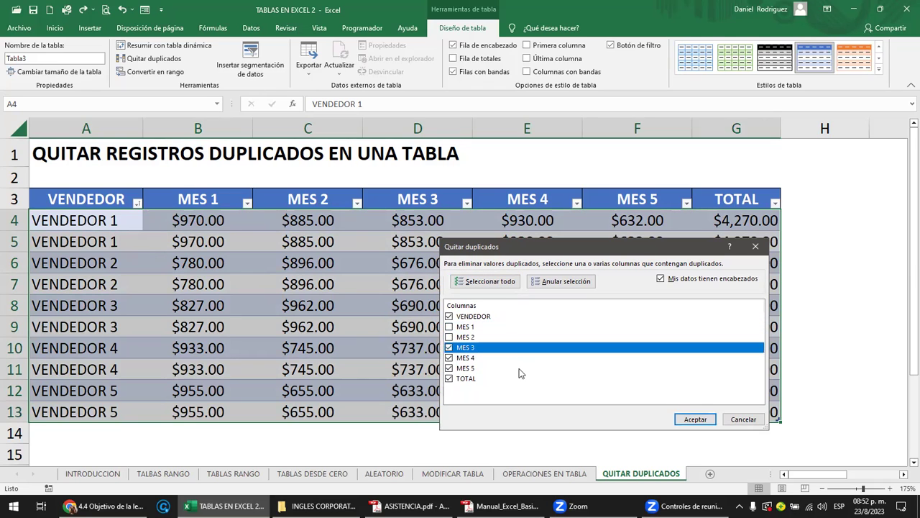
left_click(450, 357)
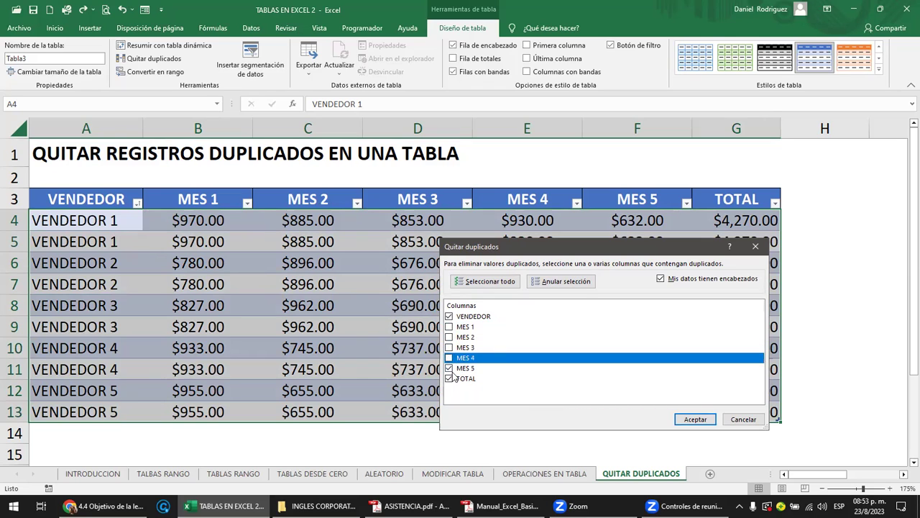
left_click(449, 368)
left_click(449, 379)
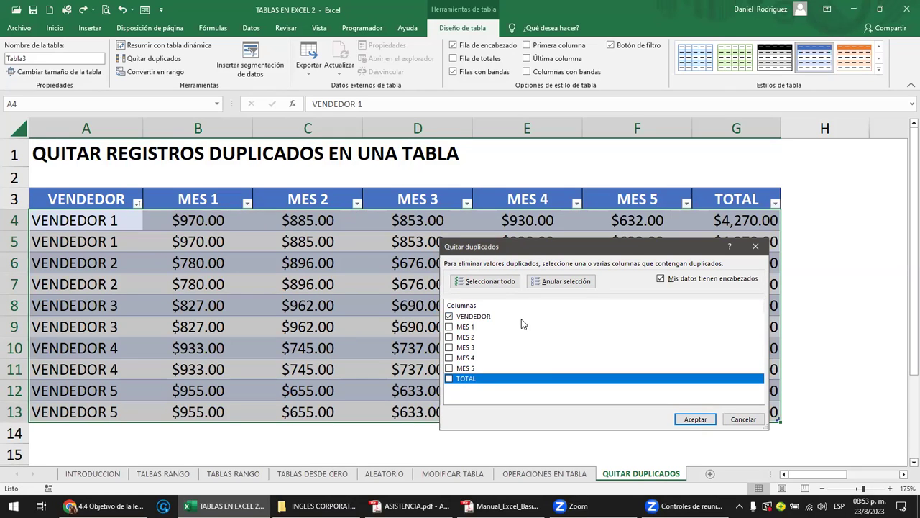
Remove the 5 rows with repeated vendor names, then undo to restore all ten rows
left_click(696, 420)
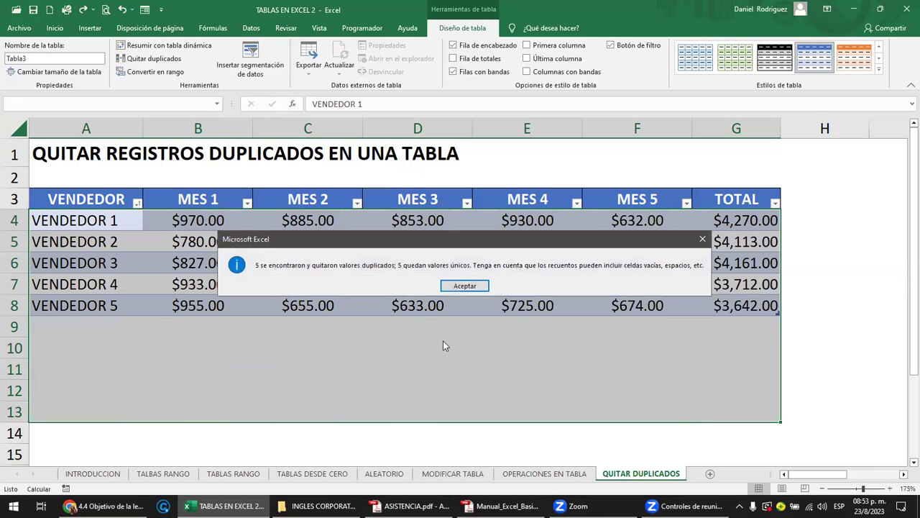
left_click_drag(434, 245, 379, 330)
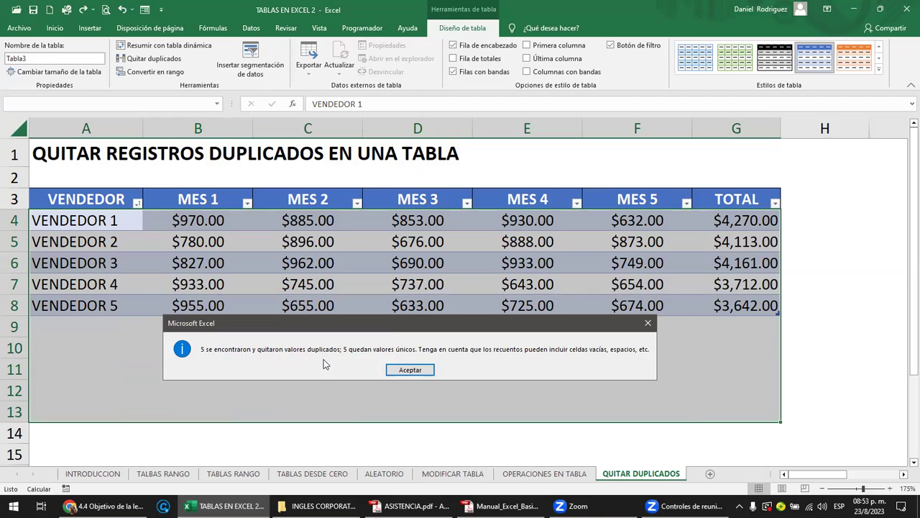
left_click(408, 372)
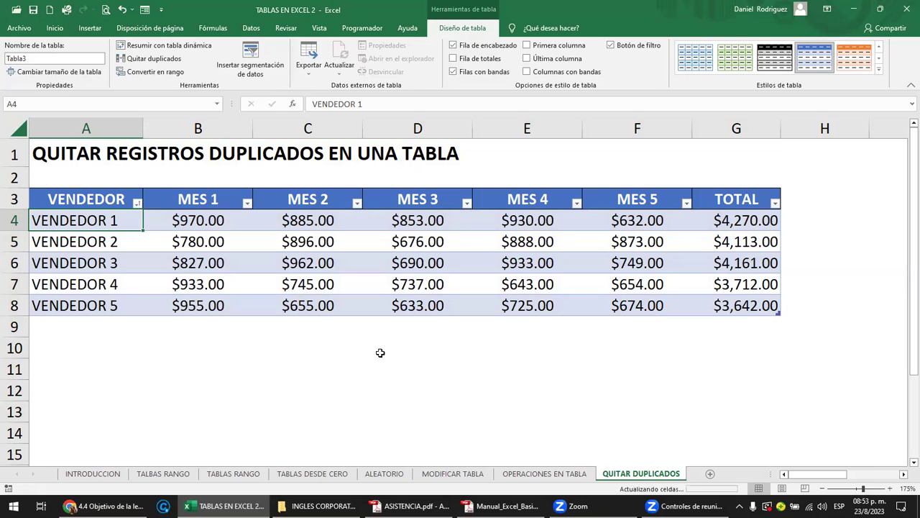
key("ctrl+z")
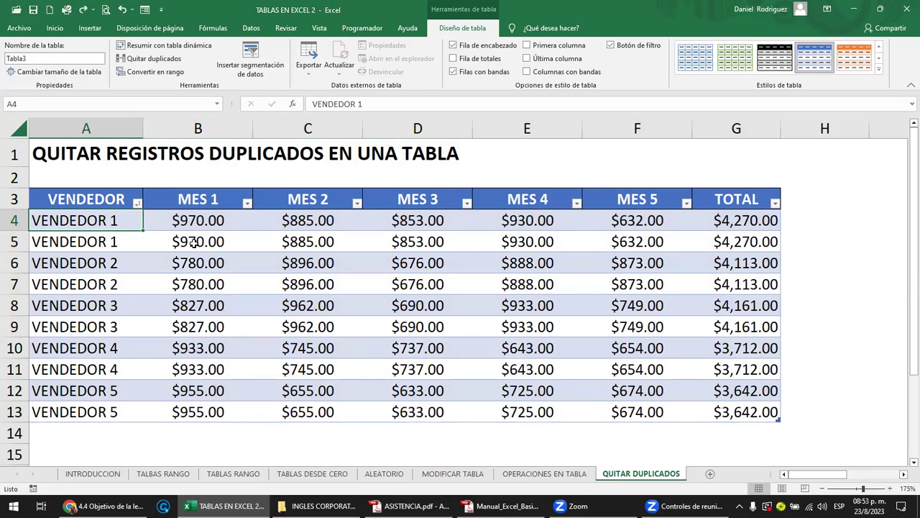
Clear B5 and C5 of the second VENDEDOR 1 row, then open Quitar duplicados
left_click(193, 243)
key("Delete")
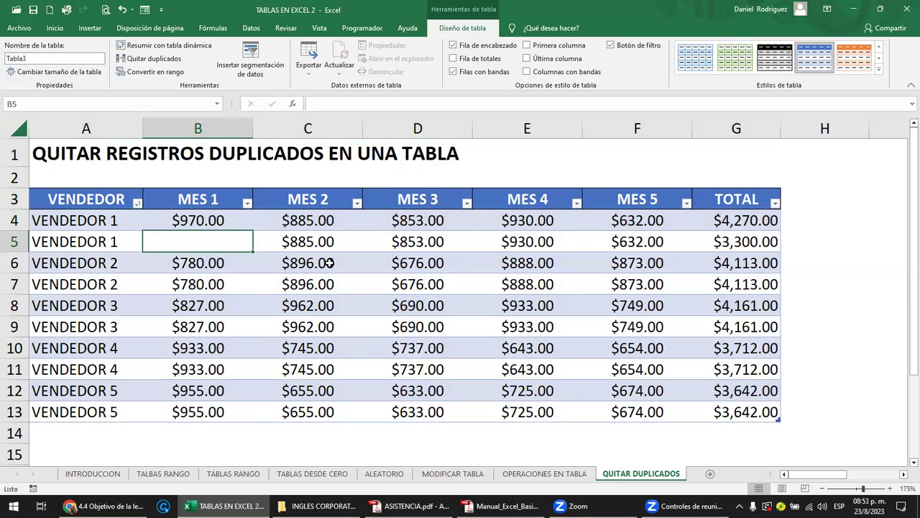
key("Right")
key("Delete")
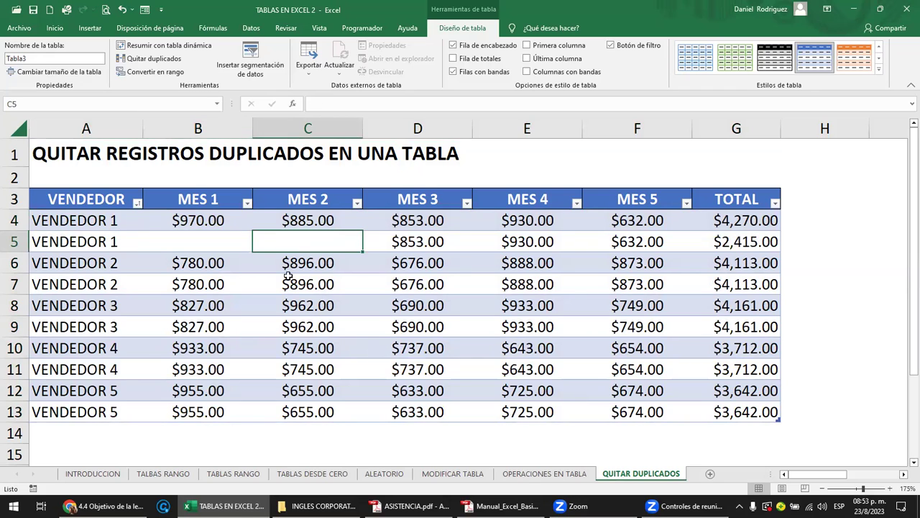
left_click(79, 202)
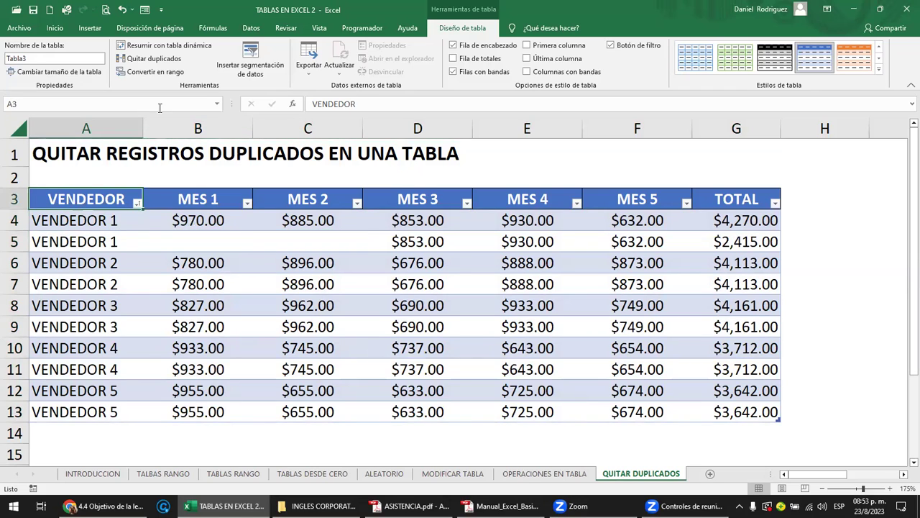
left_click(159, 62)
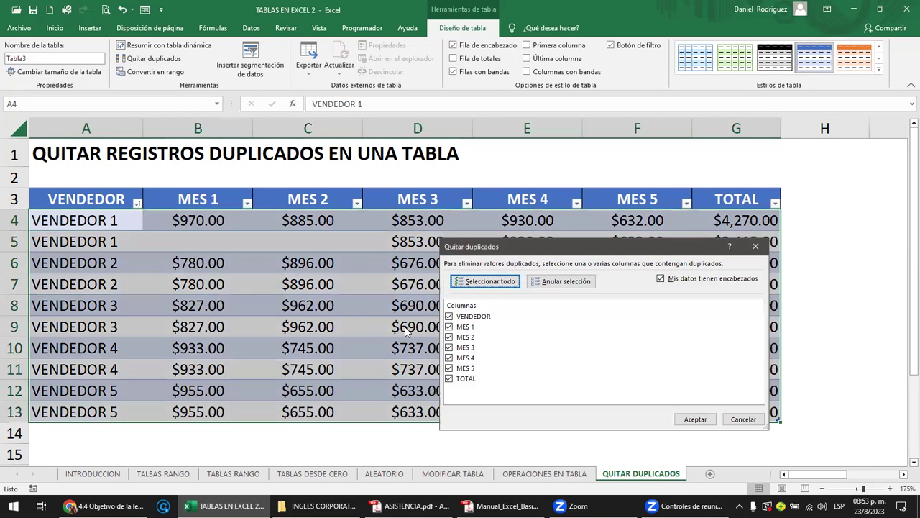
With all columns checked, remove 4 identical rows, keeping 6 including both VENDEDOR 1 rows
left_click_drag(528, 251, 534, 186)
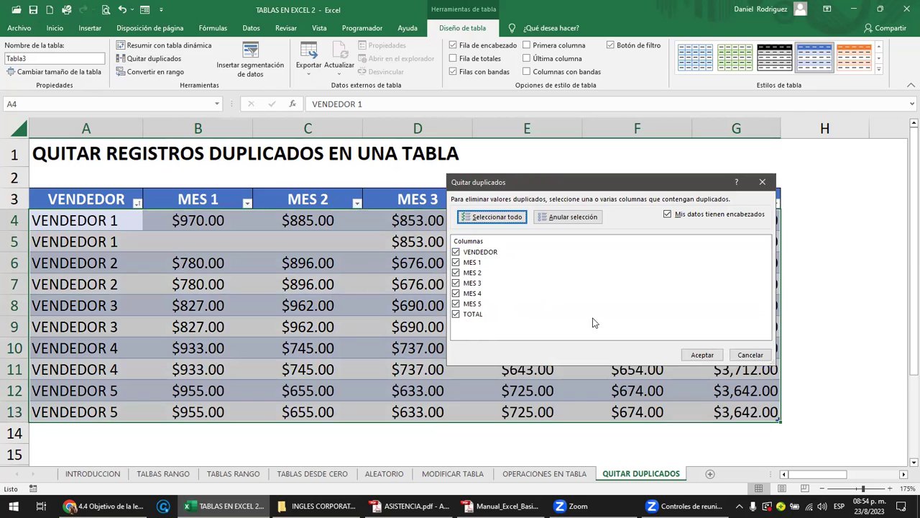
left_click(702, 357)
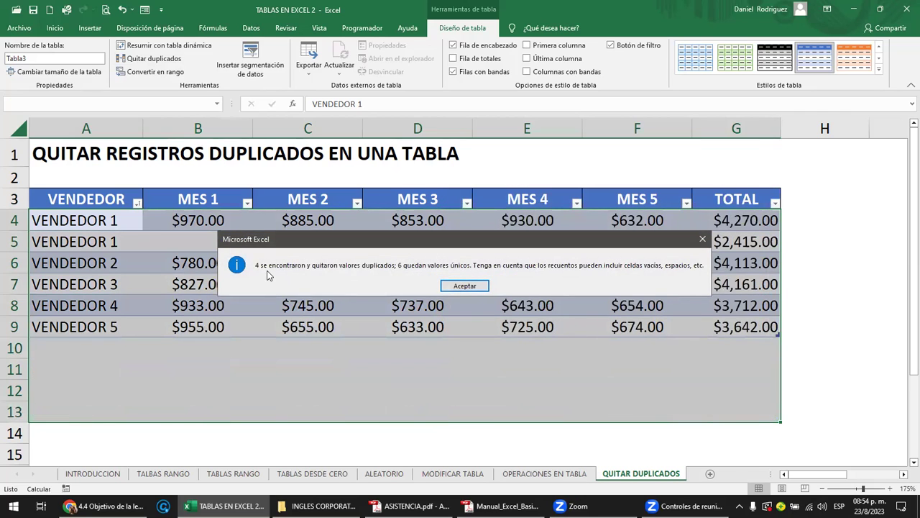
left_click(465, 285)
left_click(359, 384)
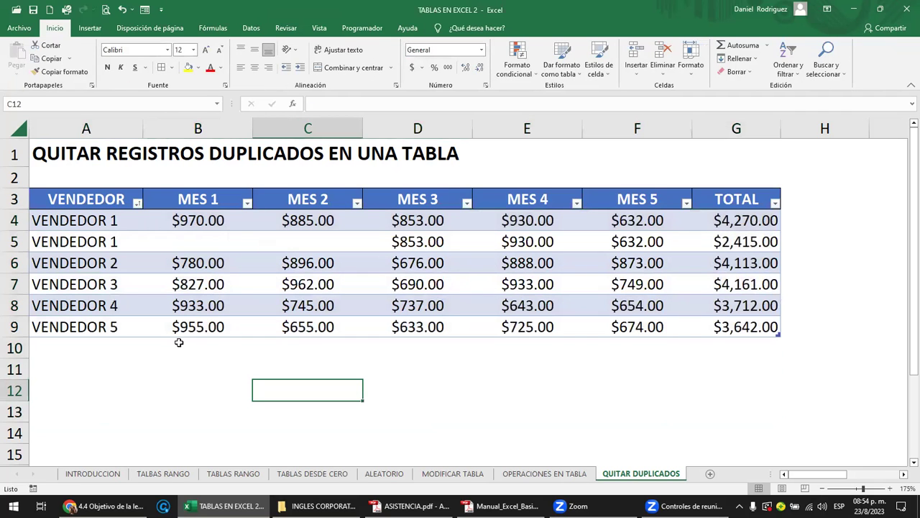
Compare the two VENDEDOR 1 rows and review the VENDEDOR 2 to 5 rows
left_click(35, 242)
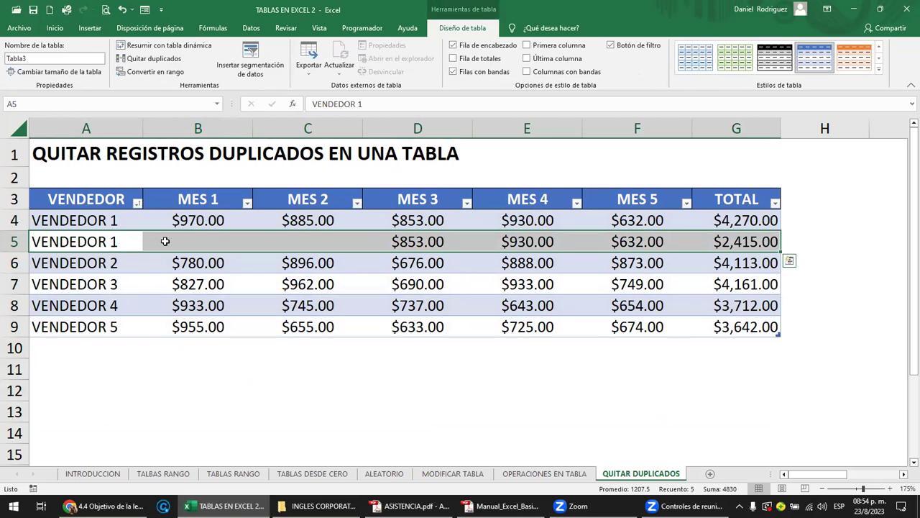
left_click_drag(159, 242, 310, 240)
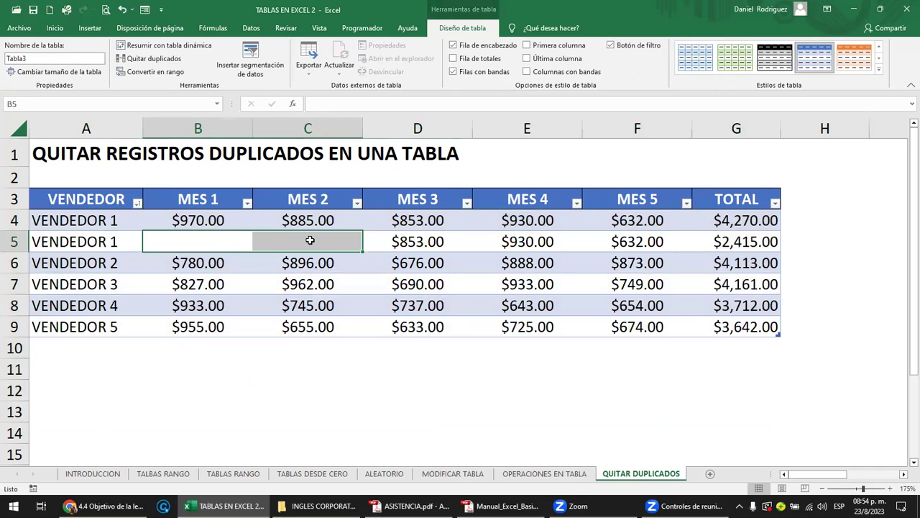
mouse_move(72, 221)
left_mouse_down()
mouse_move(463, 232)
mouse_move(717, 222)
left_mouse_up()
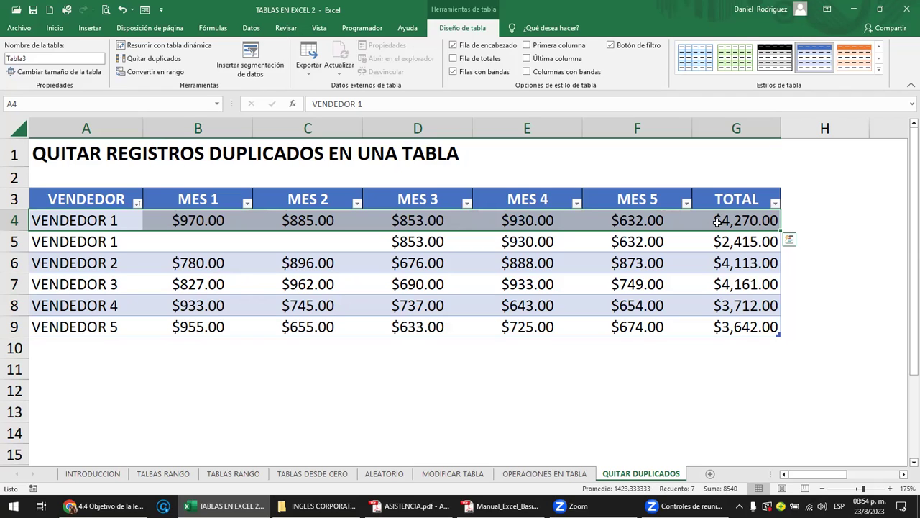
left_click(81, 263)
left_click(93, 285)
left_click(105, 306)
left_click(106, 327)
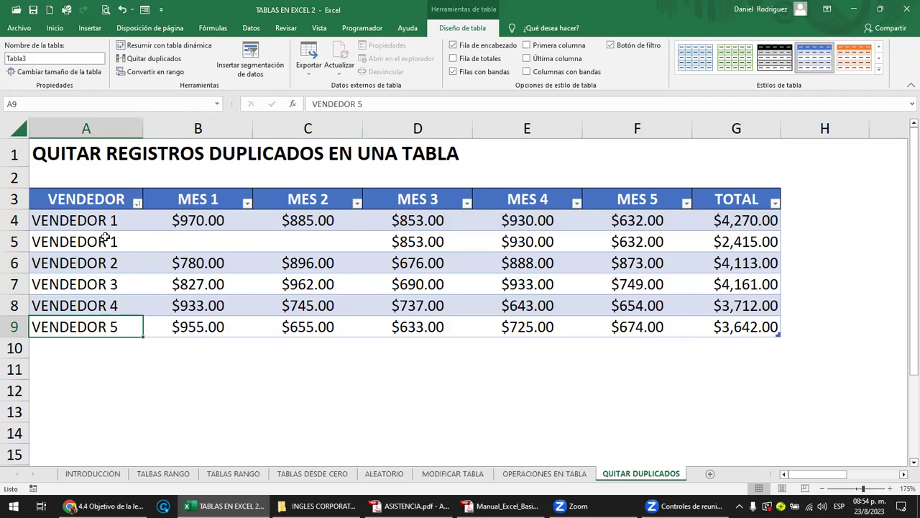
left_click_drag(82, 263, 716, 327)
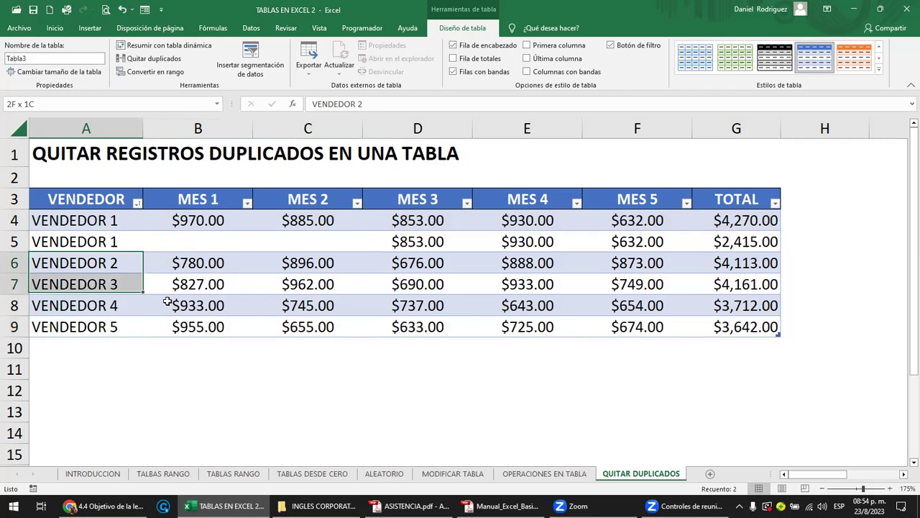
left_click(190, 238)
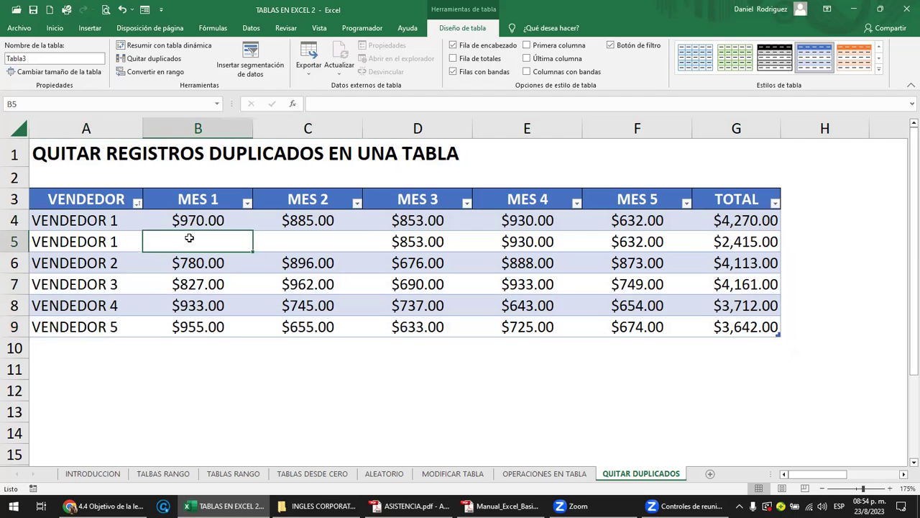
Right-click row 5, dismiss its menu, and open Quitar duplicados for the table
left_click(13, 241)
right_click(13, 242)
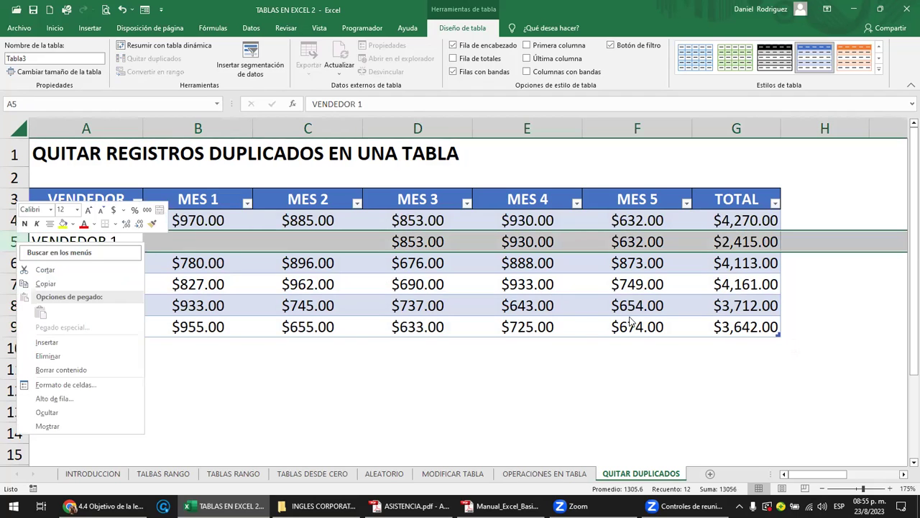
left_click(830, 324)
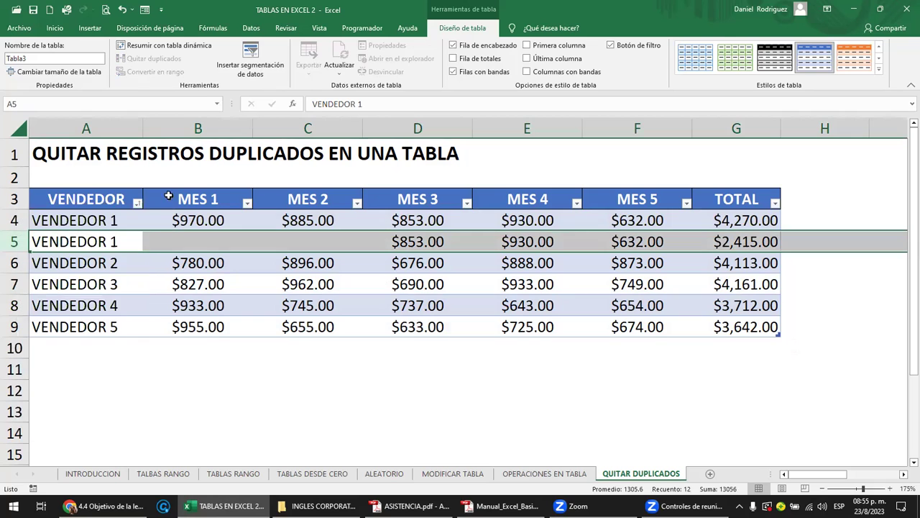
left_click(84, 195)
left_click(173, 60)
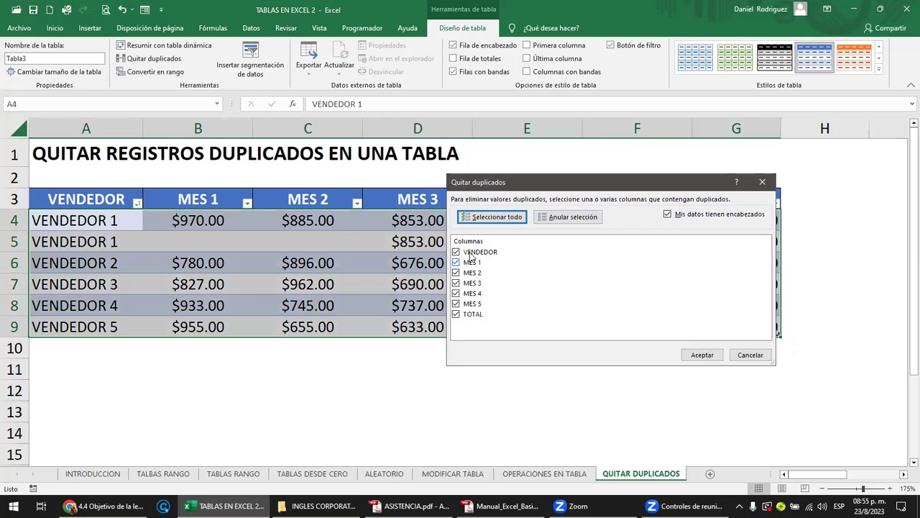
Uncheck MES 1 through TOTAL so only VENDEDOR is compared
left_click(457, 262)
left_click(456, 272)
left_click(456, 263)
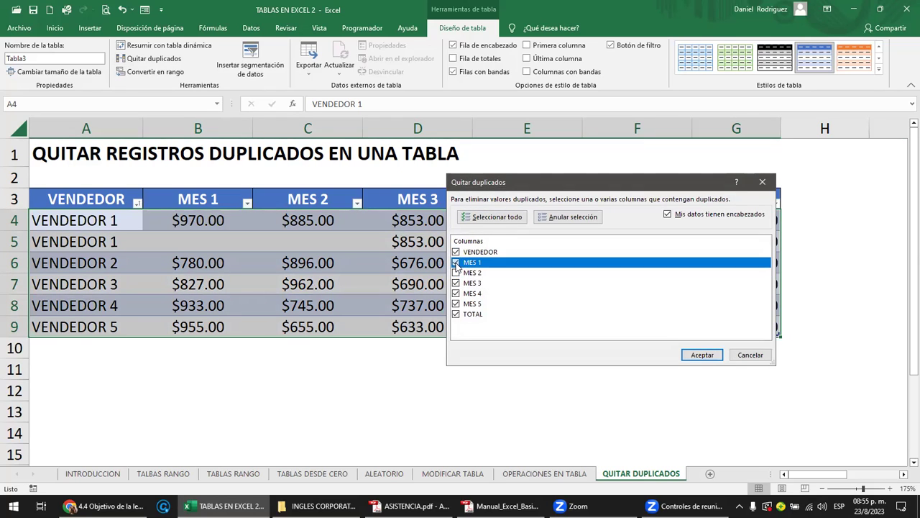
left_click(456, 282)
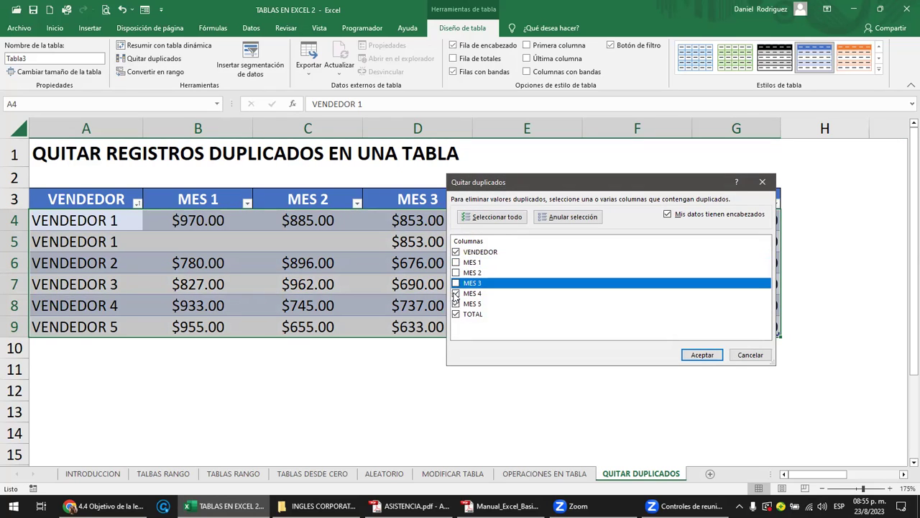
left_click(456, 293)
left_click(455, 304)
left_click(456, 314)
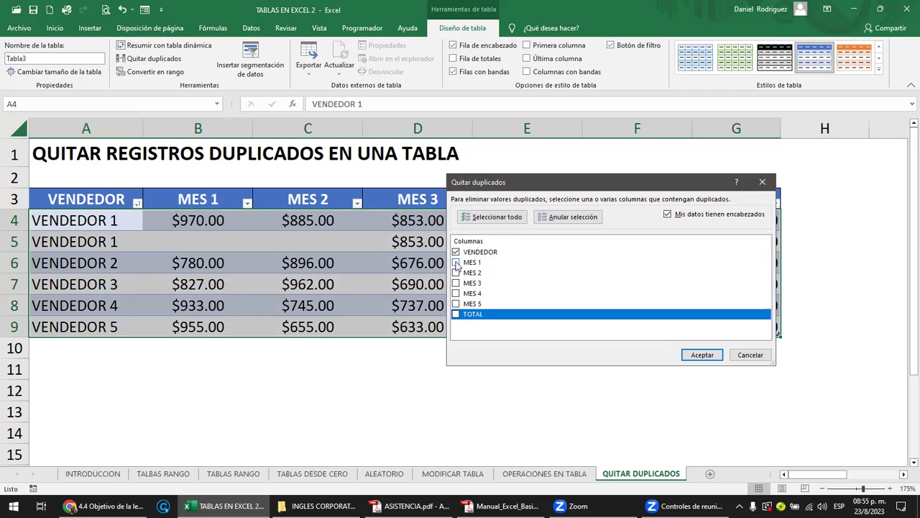
Remove the 1 duplicate, dropping the blanked VENDEDOR 1 row, and close the report
left_click(704, 355)
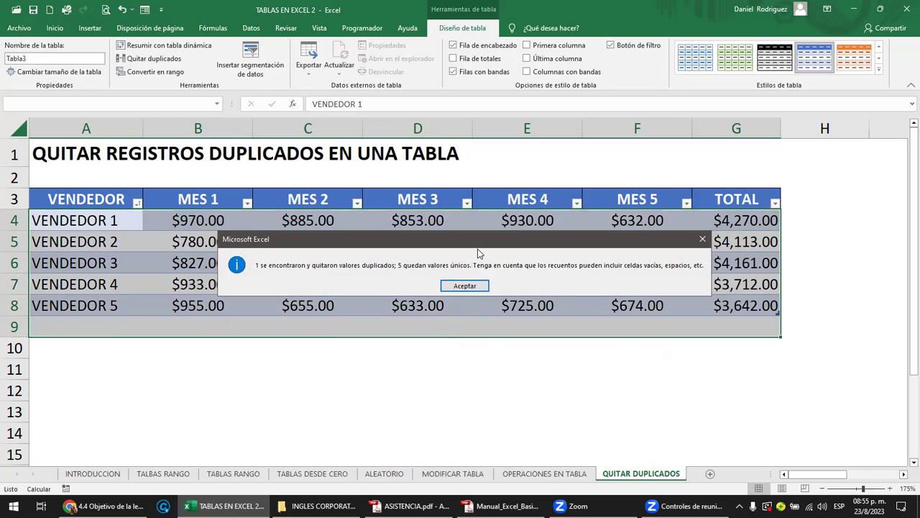
left_click_drag(478, 247, 468, 338)
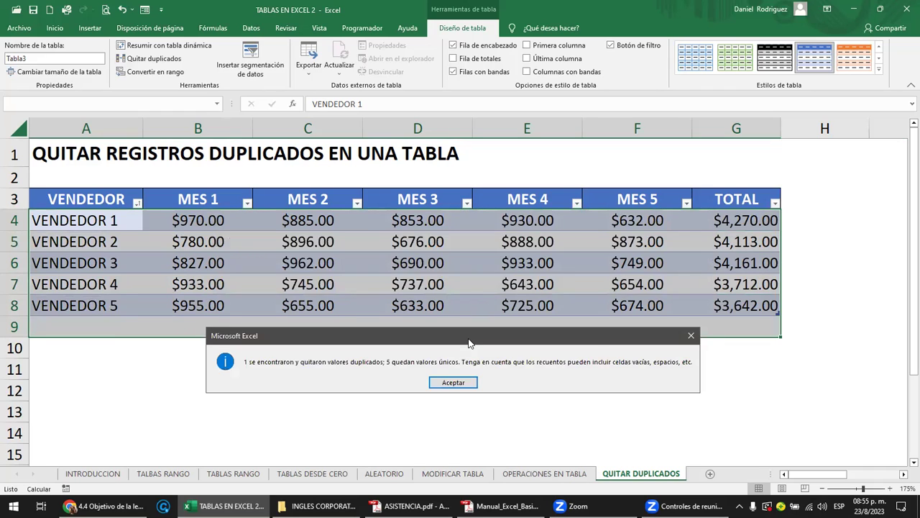
left_click(452, 384)
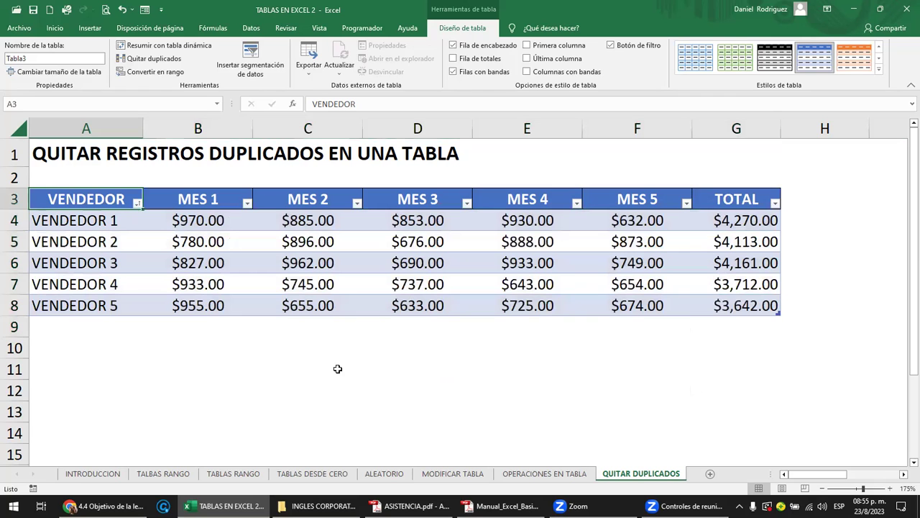
left_click(134, 341)
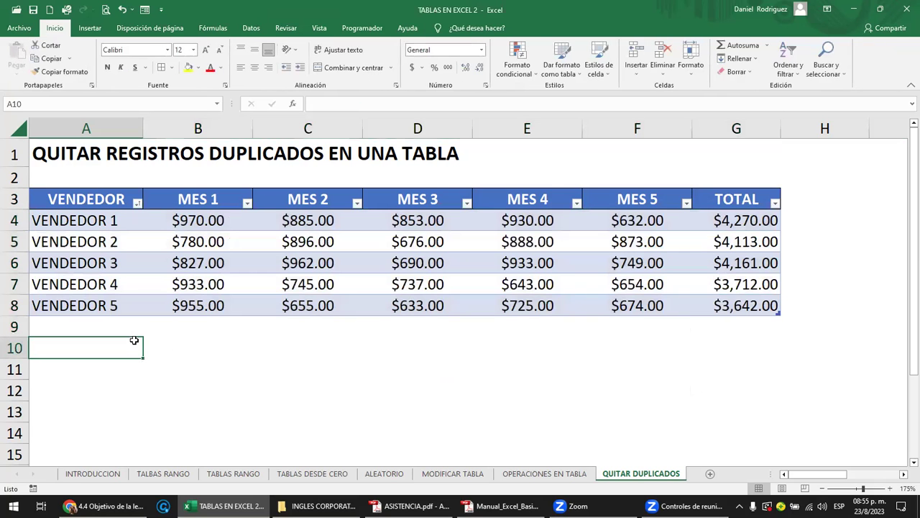
Scroll right to the plain sales table in J3:P13 and select its VENDEDOR header
left_click(85, 125)
left_click_drag(85, 125, 189, 129)
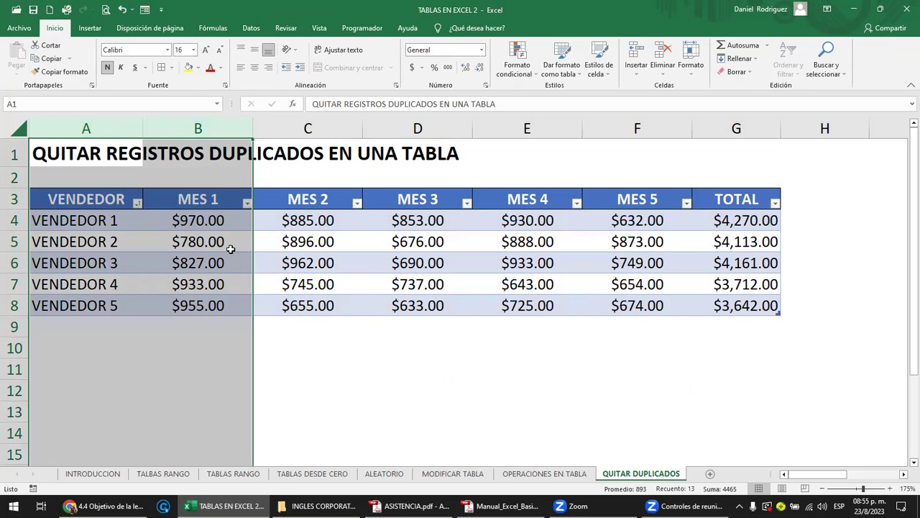
left_click(196, 218)
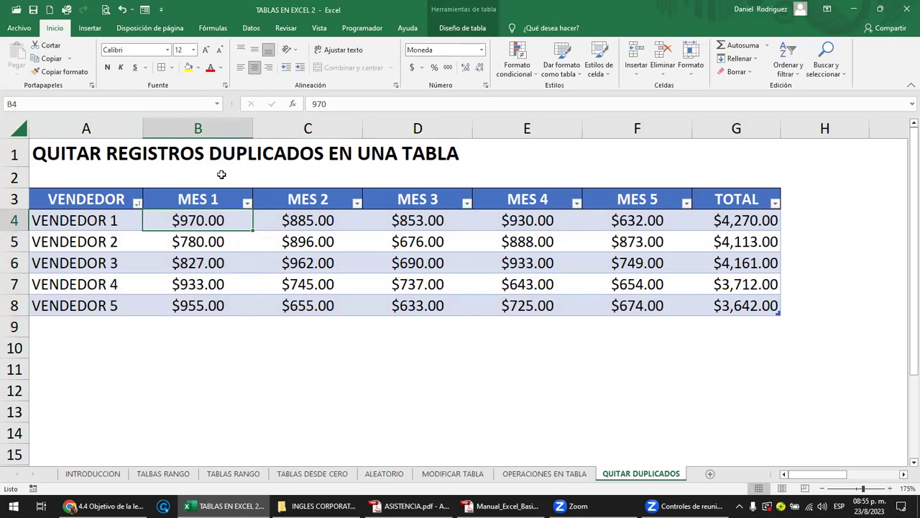
key("Right")
key("Right")
key("Right")
key("Right")
key("Right")
key("Right")
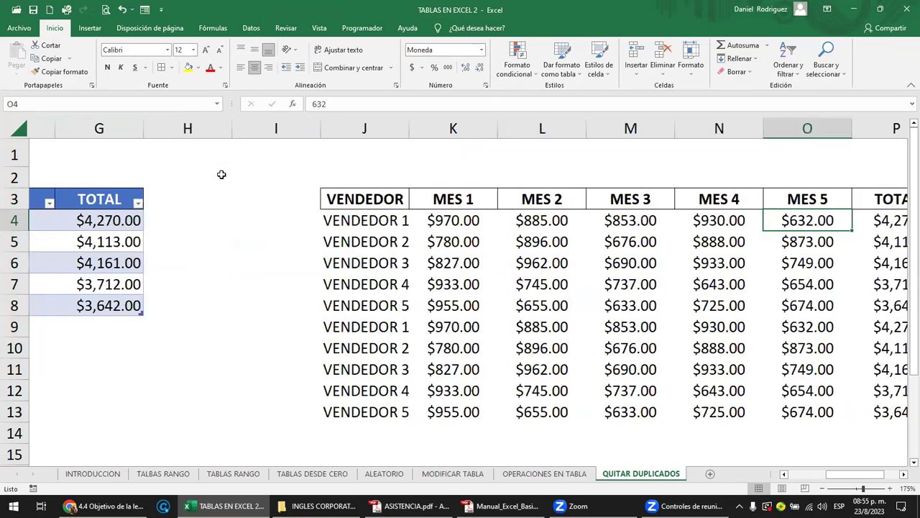
key("Right")
key("Right")
key("Left")
key("Left")
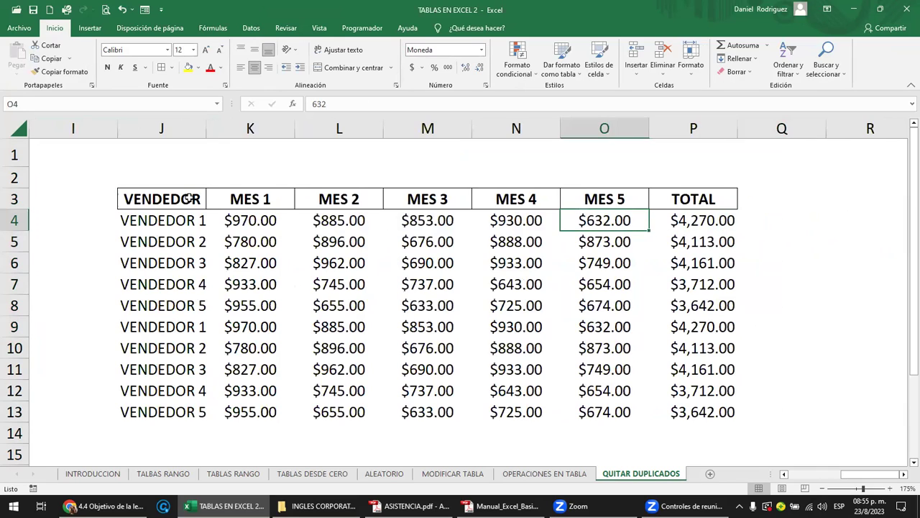
left_click(190, 198)
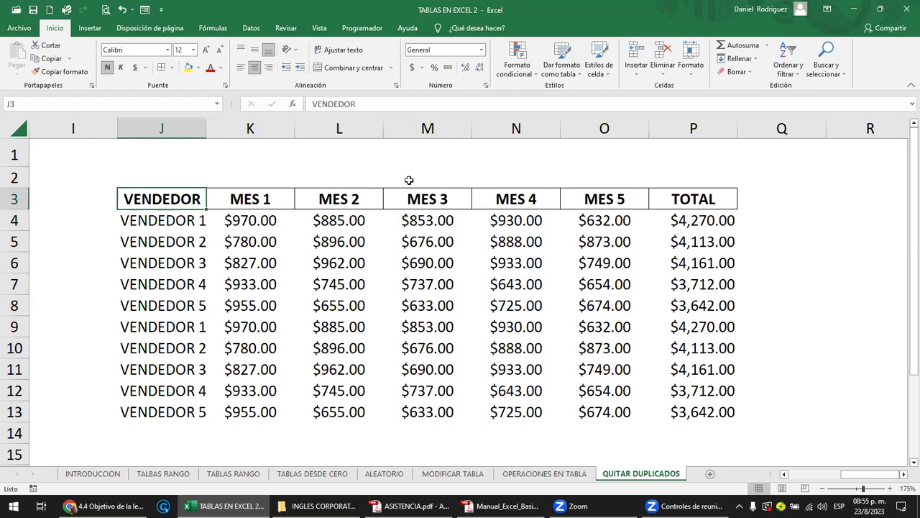
Select the second table and preview the Quitar duplicados dialog, cancelling without changes
mouse_move(160, 200)
left_mouse_down()
mouse_move(723, 399)
mouse_move(723, 409)
left_mouse_up()
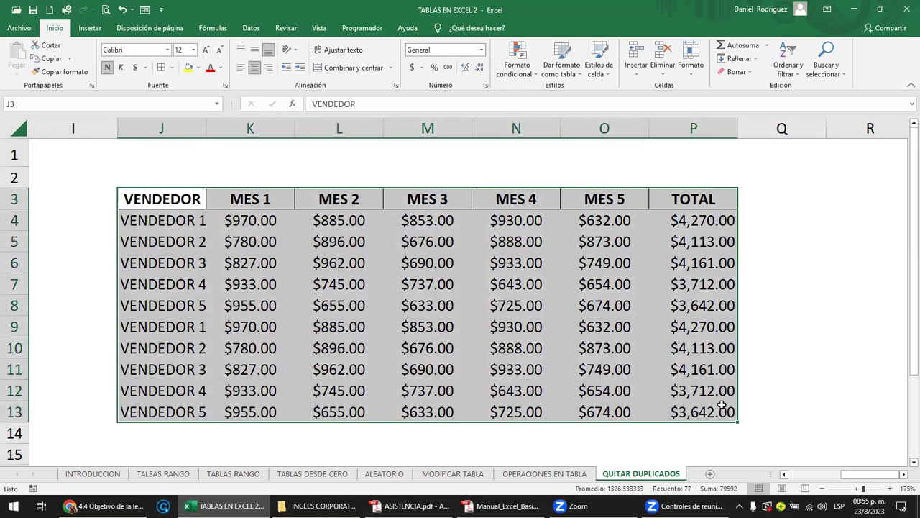
left_click(192, 203)
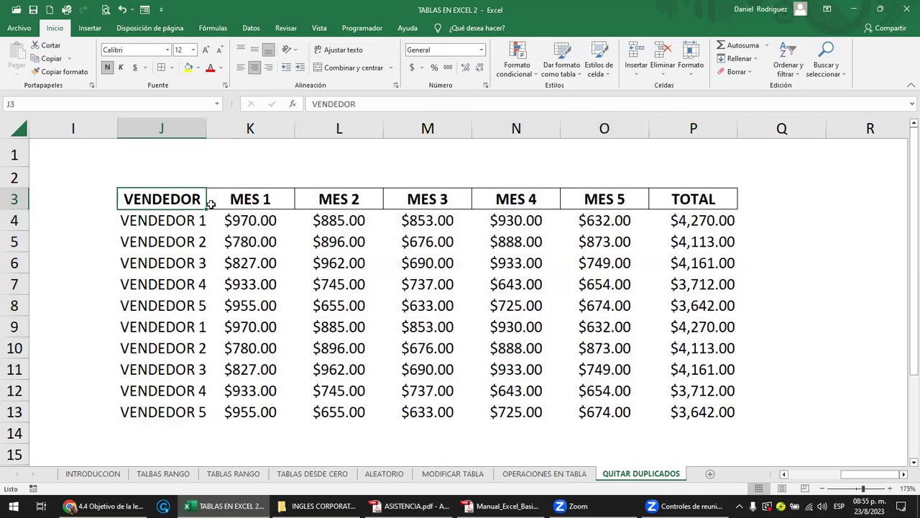
left_click(256, 31)
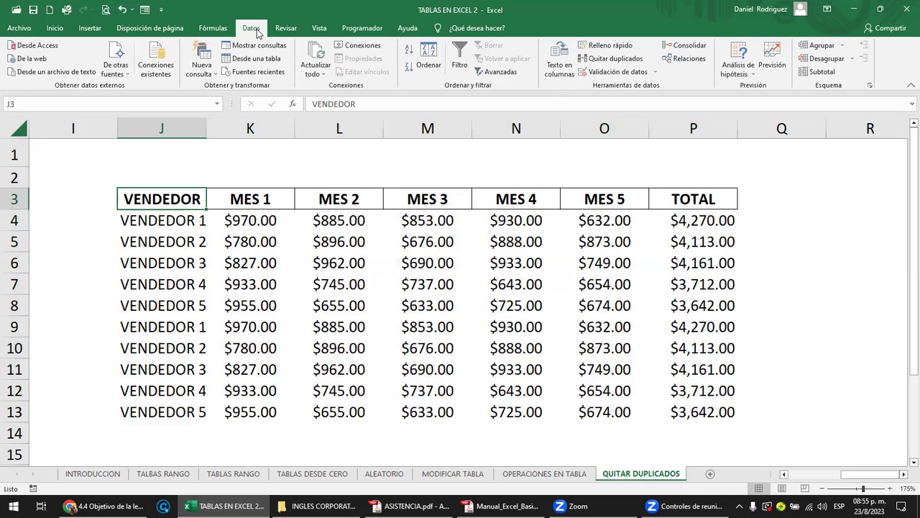
left_click(622, 63)
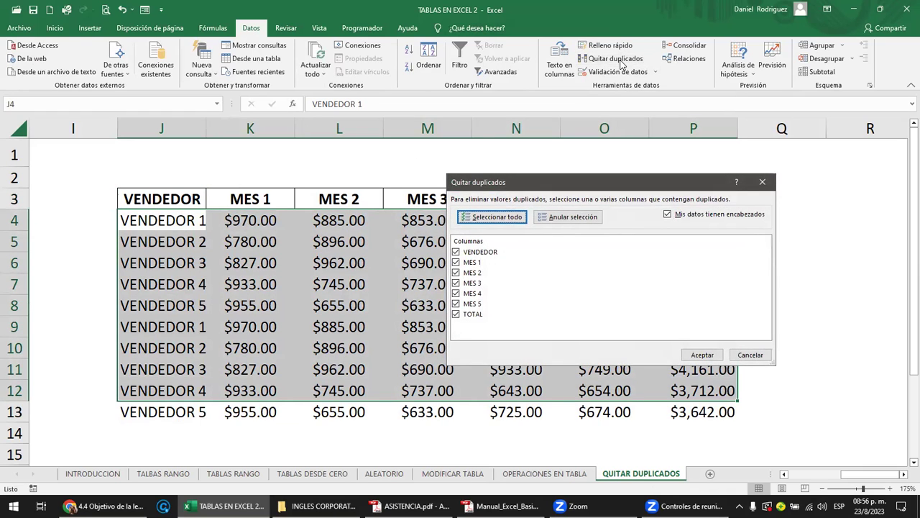
left_click(752, 356)
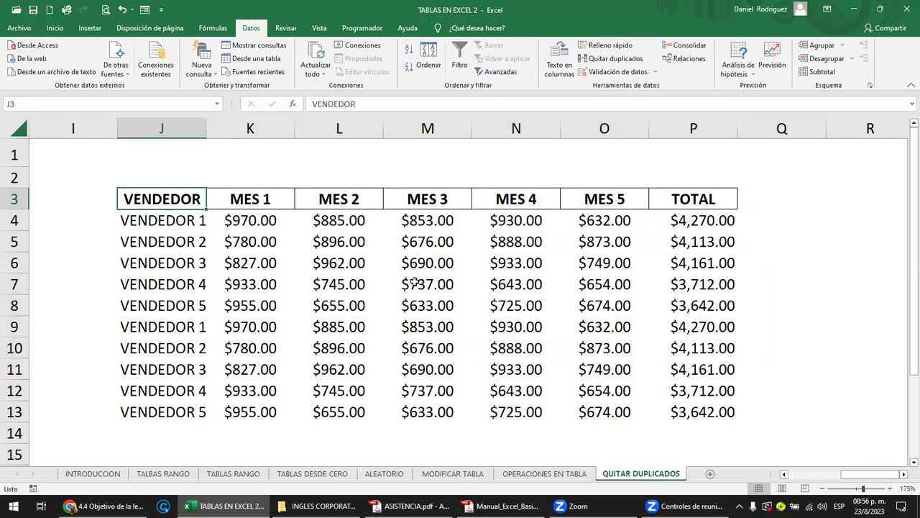
Remove the second table's duplicates comparing only VENDEDOR and TOTAL, with MES 1–5 unchecked
left_click(176, 405)
left_click(176, 200)
left_click(611, 58)
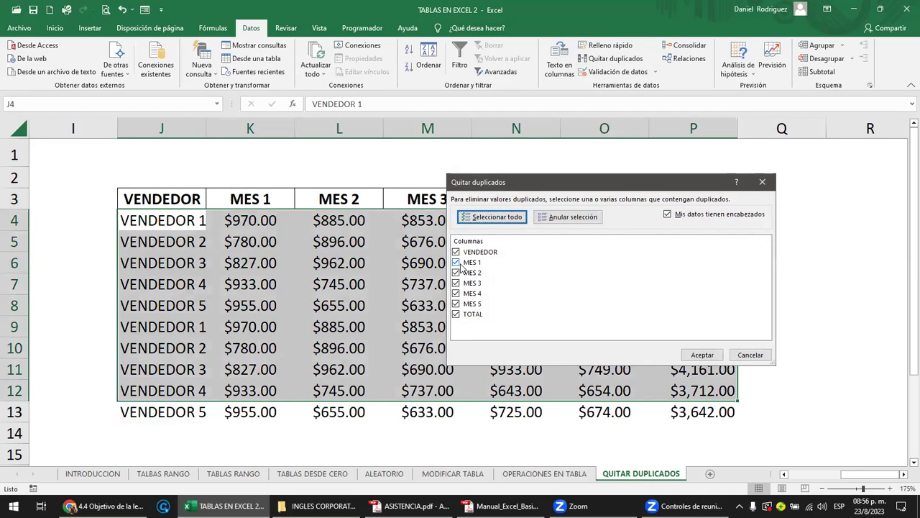
left_click(456, 262)
left_click(456, 273)
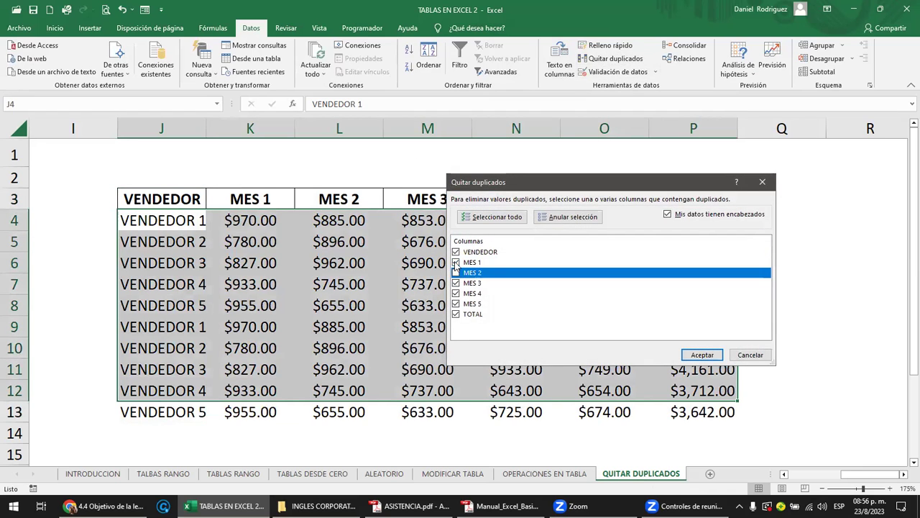
left_click(456, 283)
left_click(456, 294)
left_click(456, 303)
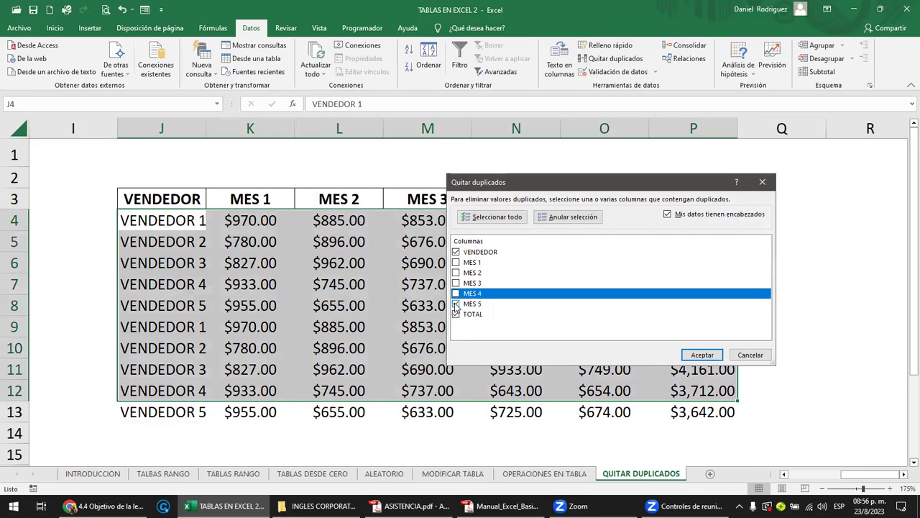
left_click(458, 319)
left_click(702, 356)
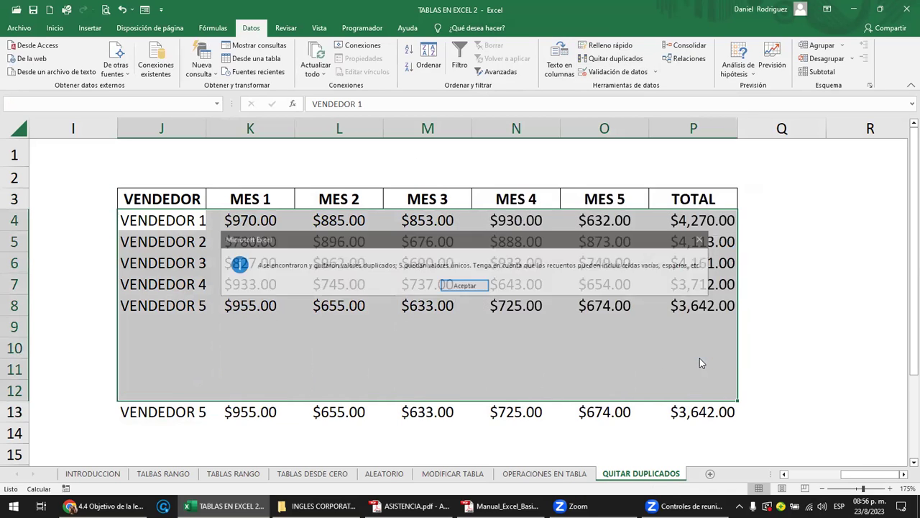
left_click(465, 286)
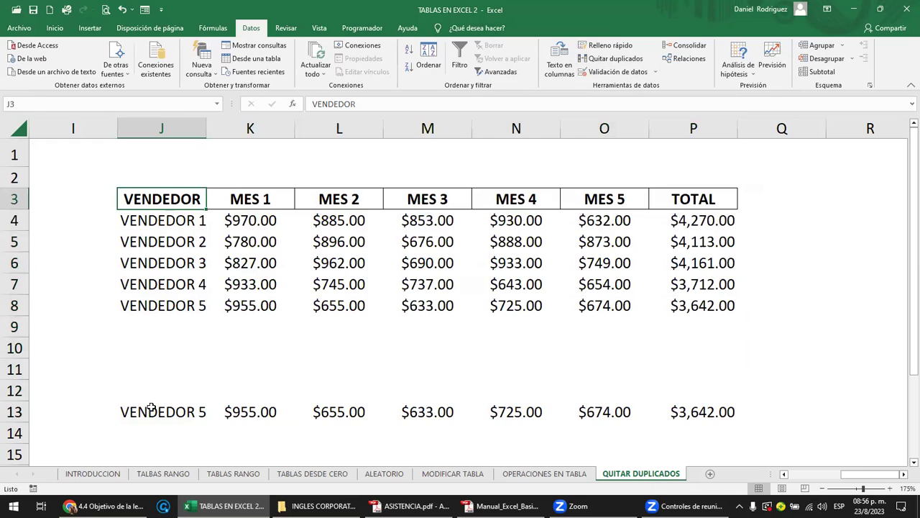
Clear the leftover VENDEDOR 5 row 13 of the second table
left_click_drag(152, 407, 684, 411)
left_click(728, 411)
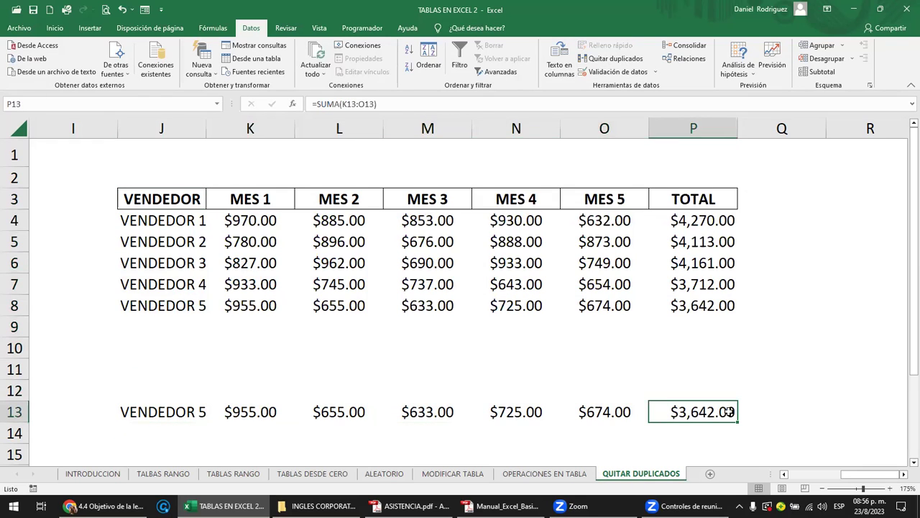
key("Left")
key("Left")
key("Left")
key("Left")
key("Left")
key("Left")
key("Left")
key("Right")
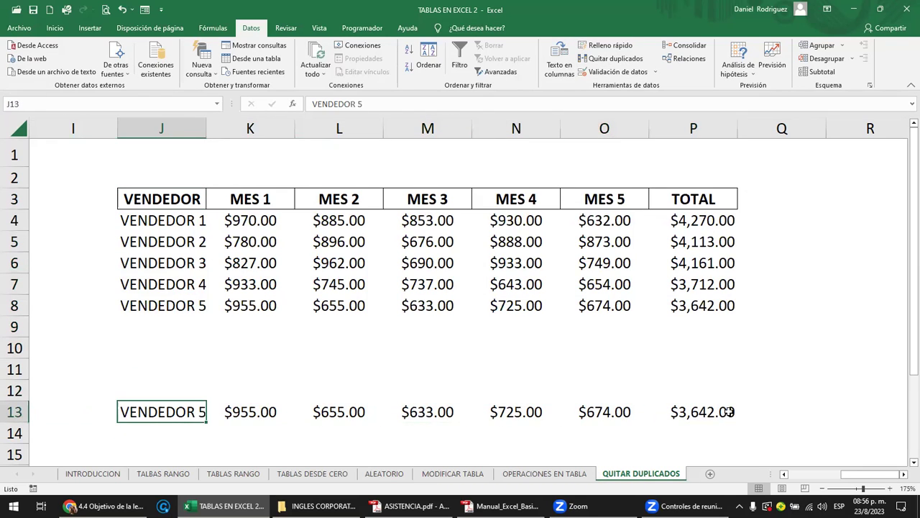
key("shift+Right")
key("shift+Right")
key("shift+Right")
key("shift+Right")
key("shift+Right")
key("shift+Right")
key("shift+Right")
key("Delete")
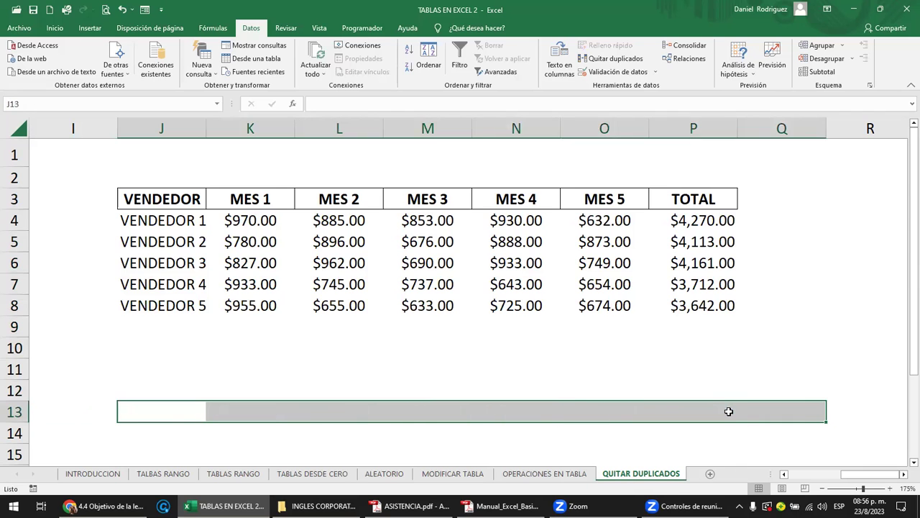
key("Left")
key("Left")
Copy the first table's VENDEDOR 5 row (A8:G8) into row 9
left_click(225, 199)
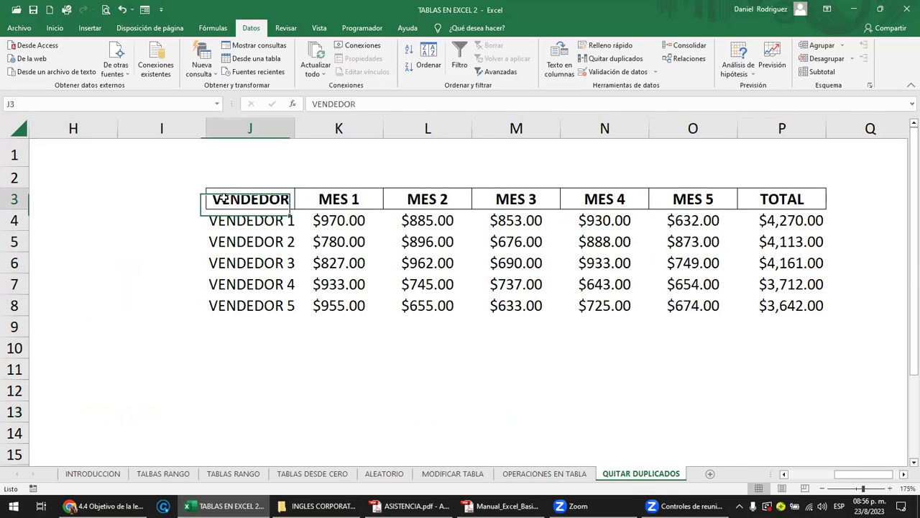
key("Left")
key("Home")
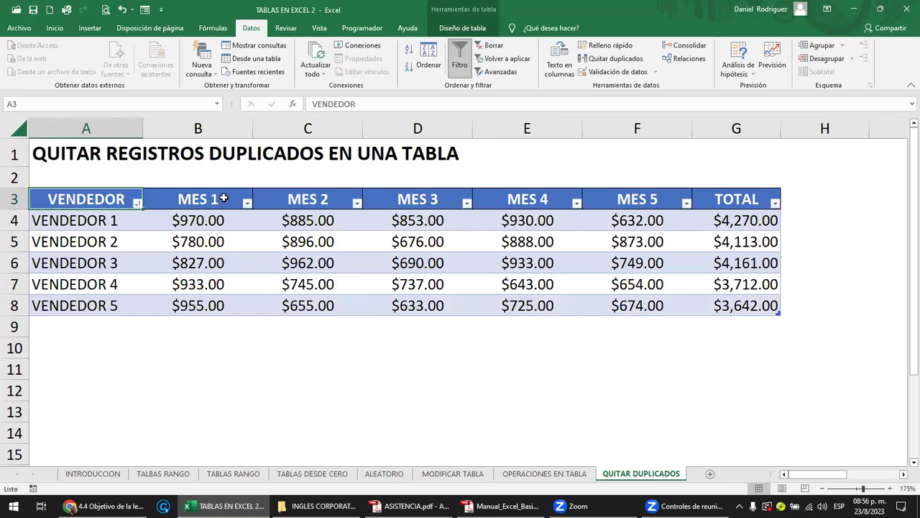
mouse_move(77, 307)
left_mouse_down()
mouse_move(623, 288)
mouse_move(755, 301)
left_mouse_up()
key("ctrl+c")
key("Down")
key("Return")
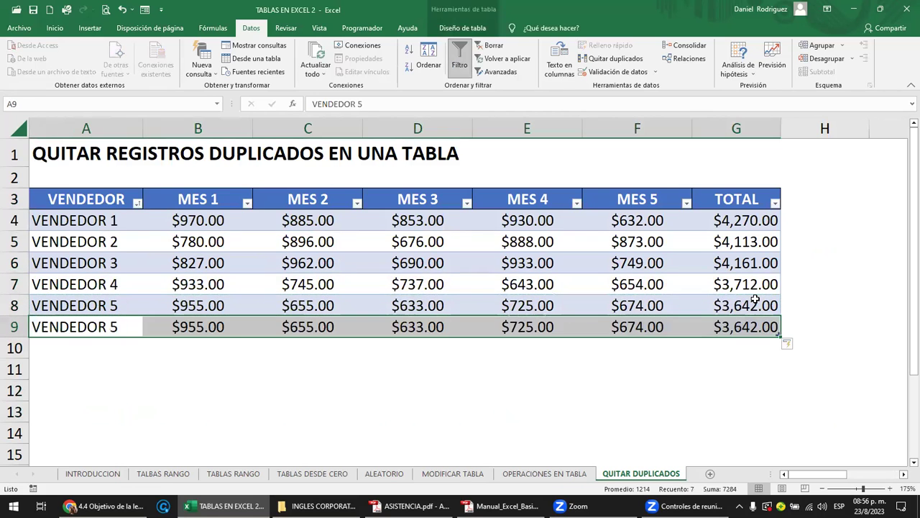
left_click(161, 373)
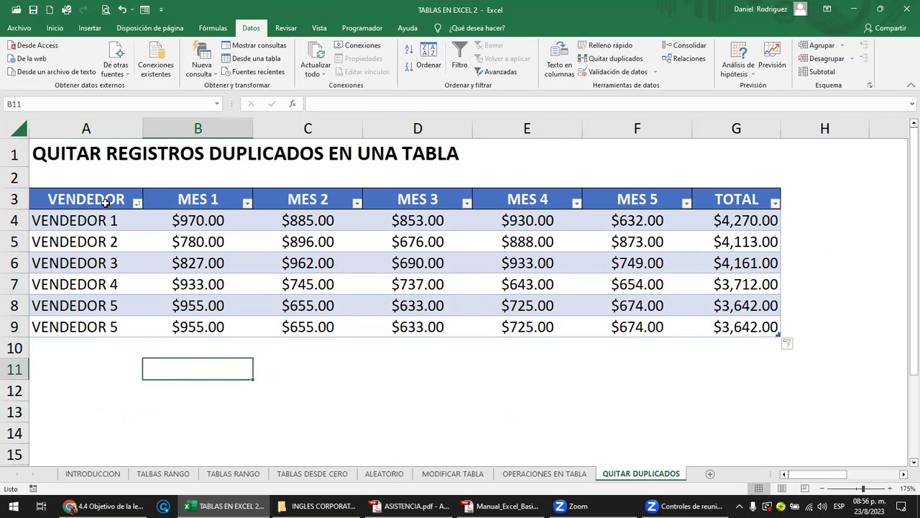
Inspect the VENDEDOR filter list and the table design options without changing anything
left_click(105, 203)
left_click(136, 203)
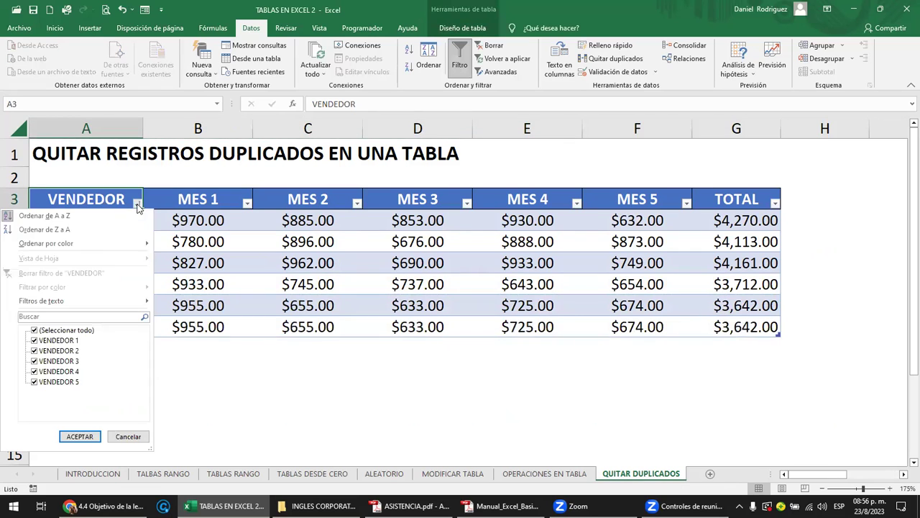
left_click(201, 367)
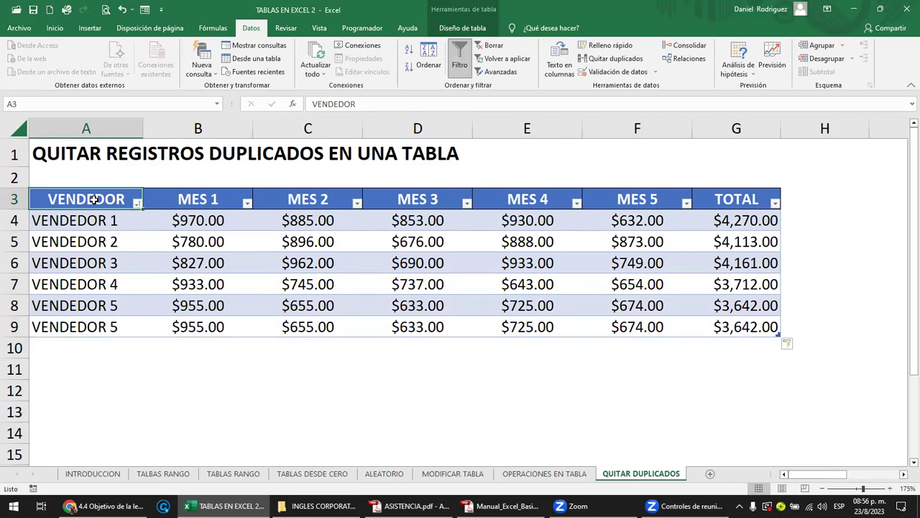
left_click(460, 28)
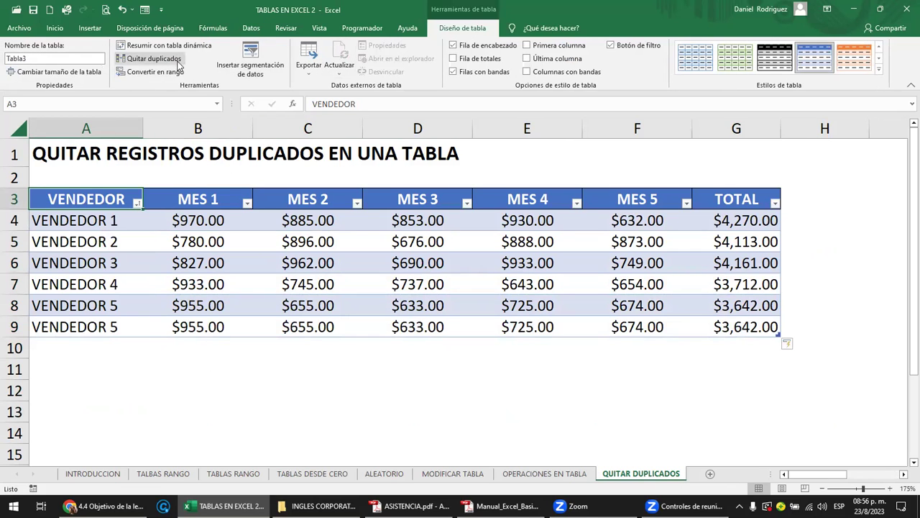
left_click(191, 199)
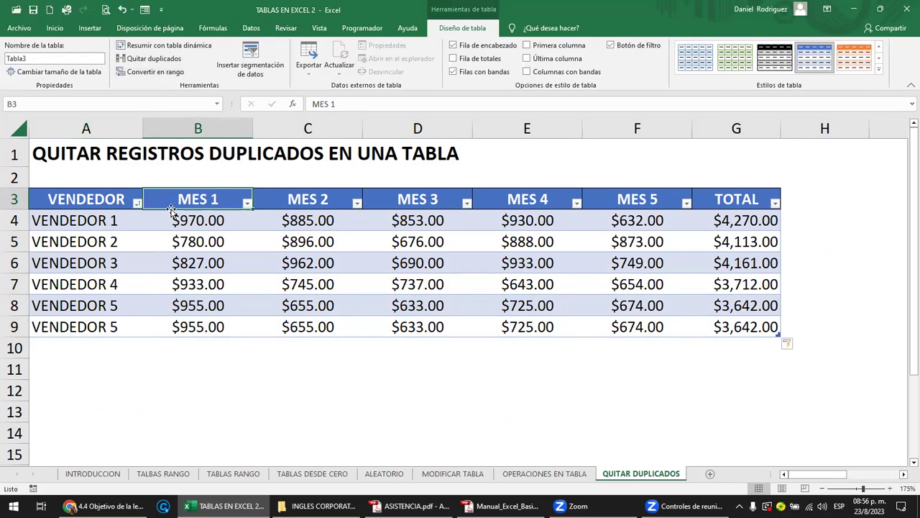
left_click(79, 199)
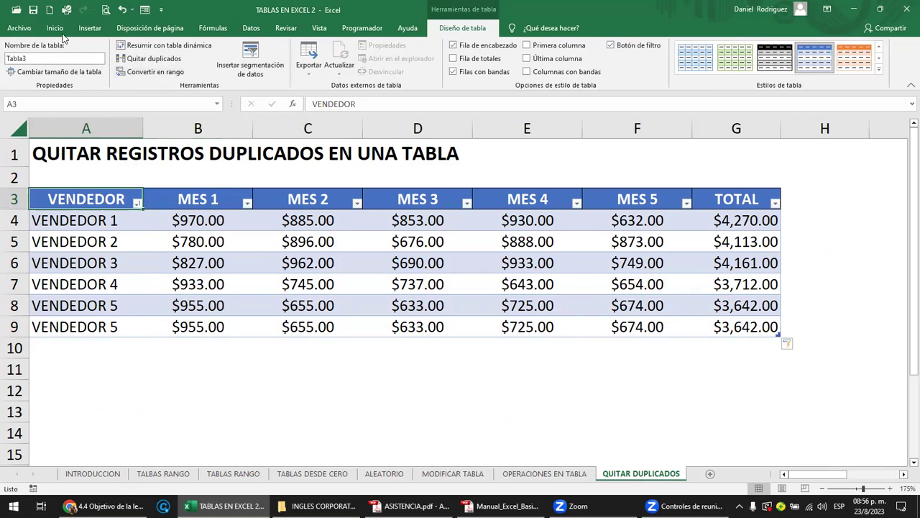
Remove duplicates comparing only VENDEDOR, unchecking MES 1–5 and TOTAL, deleting the repeated VENDEDOR 5 row
left_click(253, 28)
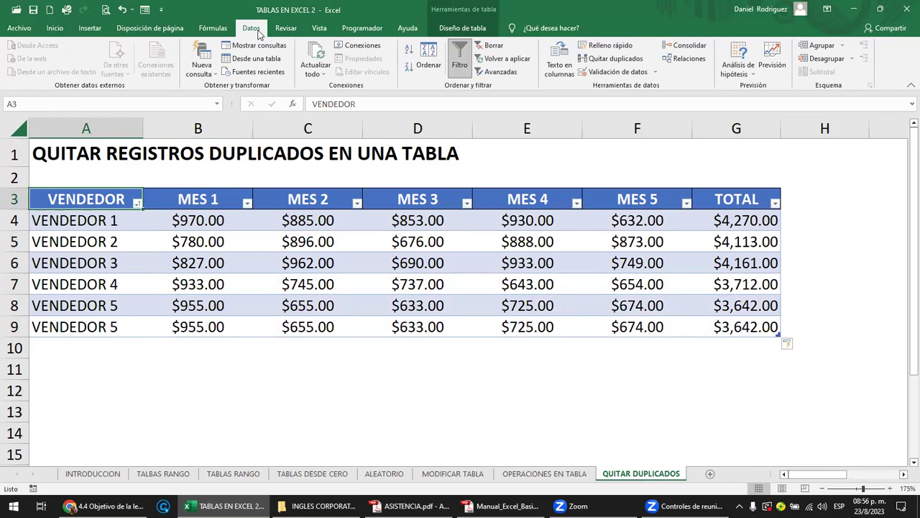
left_click(604, 59)
left_click(456, 262)
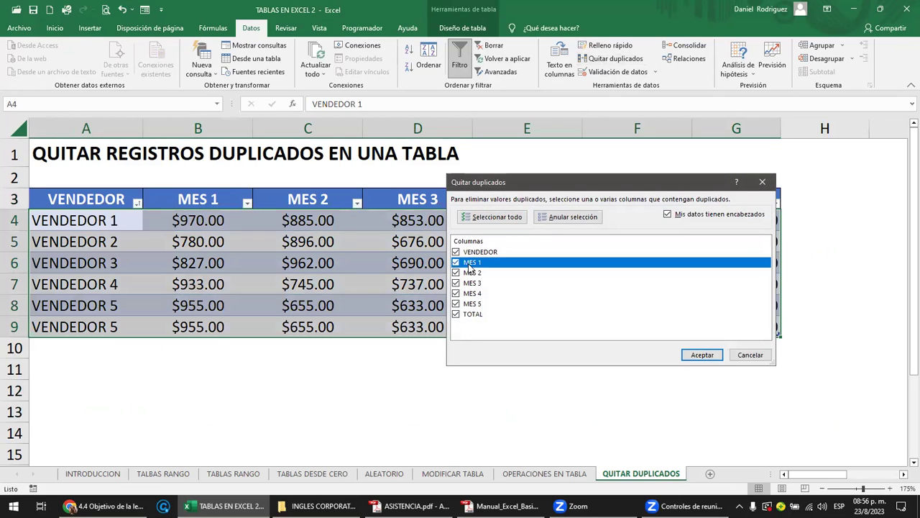
left_click(456, 272)
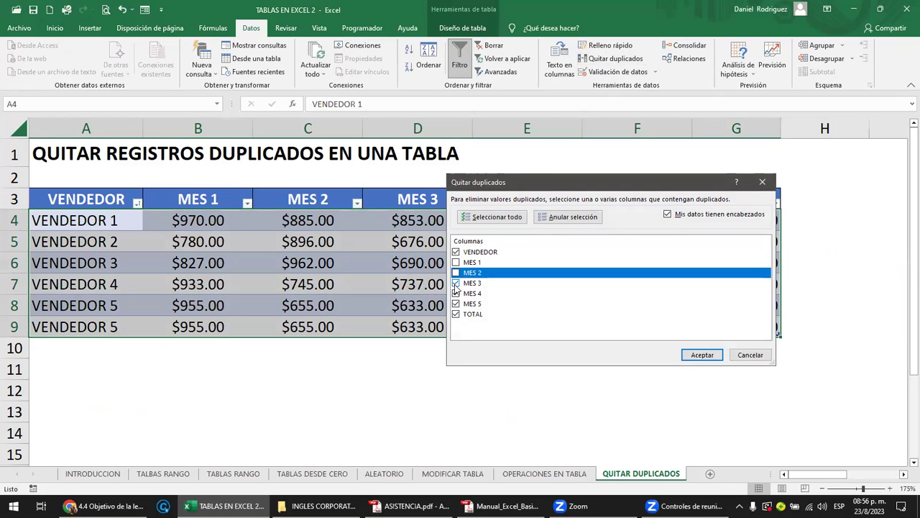
left_click(455, 283)
left_click(456, 294)
left_click(456, 303)
left_click(456, 314)
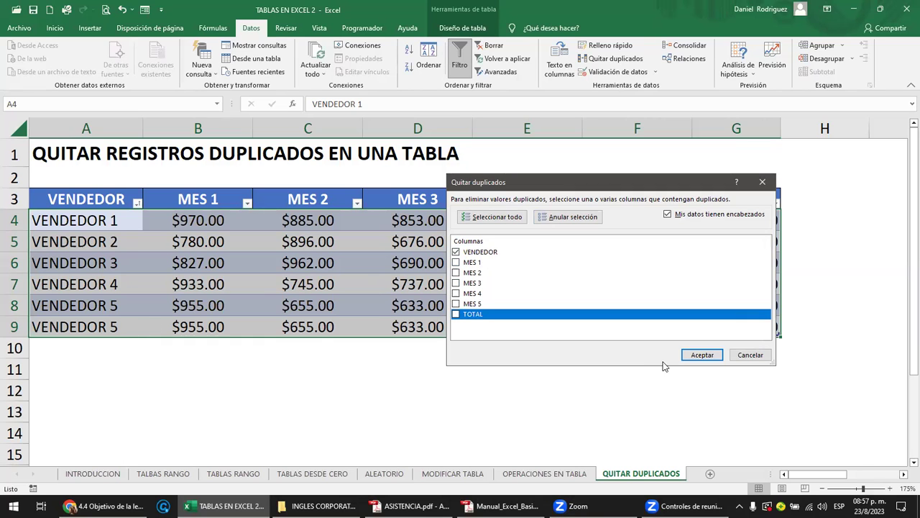
left_click(702, 354)
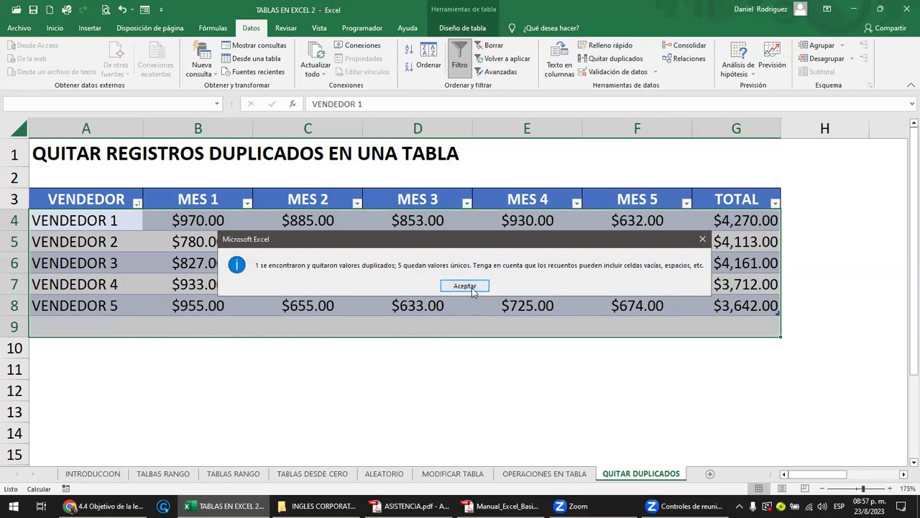
left_click(466, 286)
left_click(190, 369)
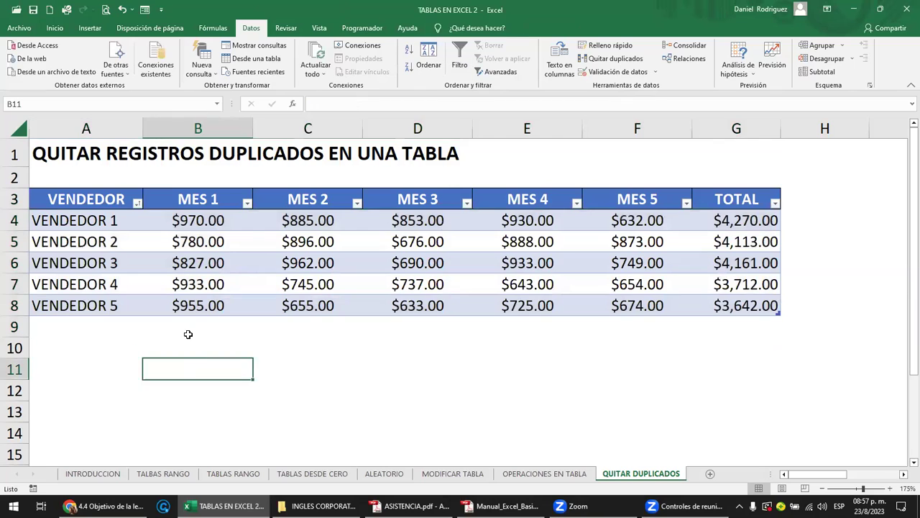
left_click(176, 205)
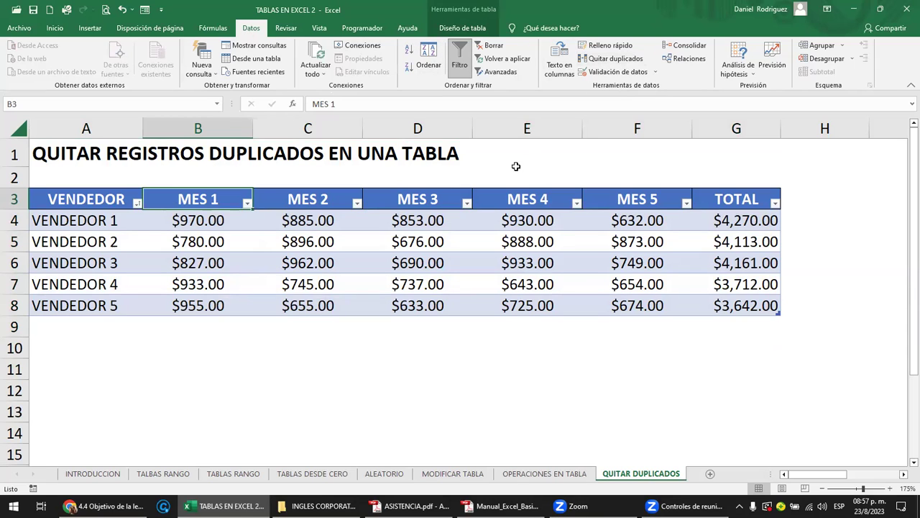
left_click(515, 169)
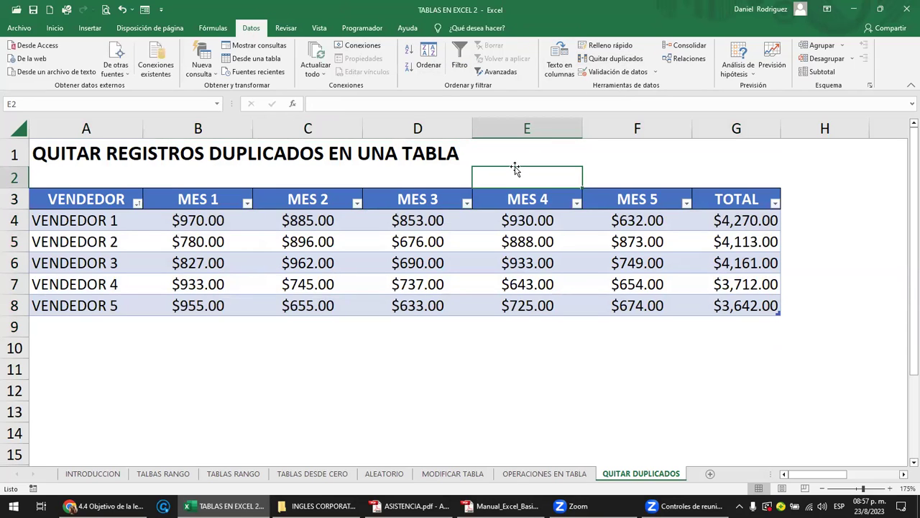
key("Left")
key("Left")
key("Left")
key("Left")
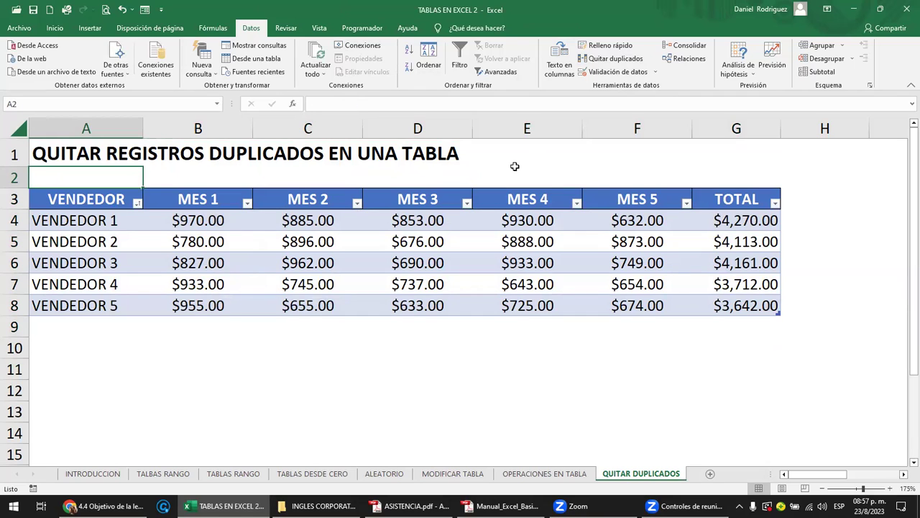
key("Down")
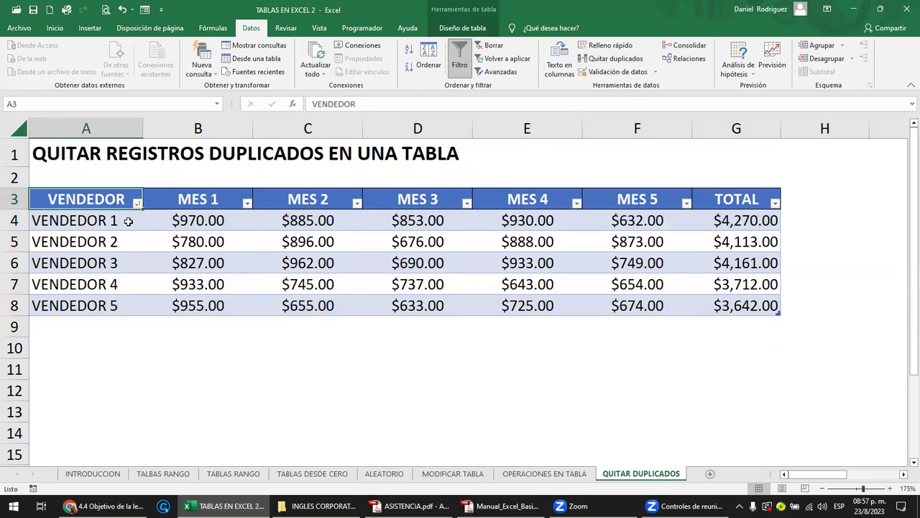
left_click(190, 234)
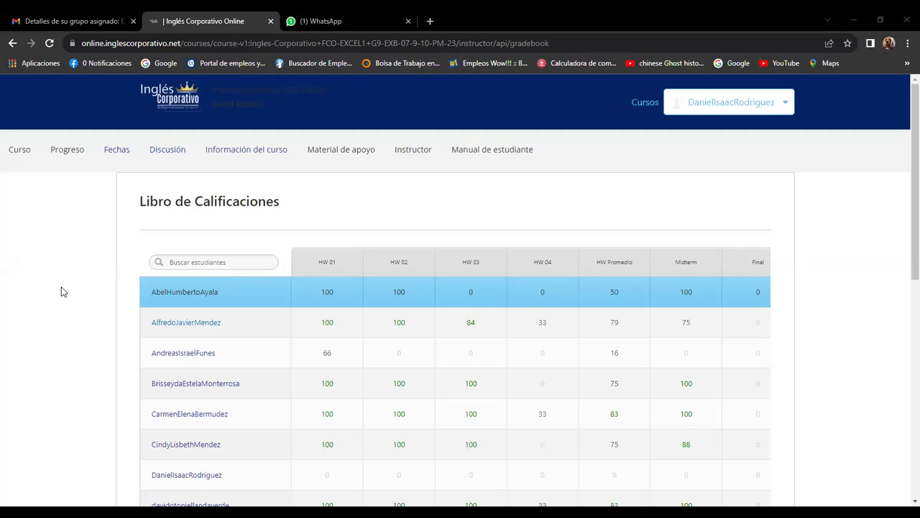
scroll(180, 244, "down", 1)
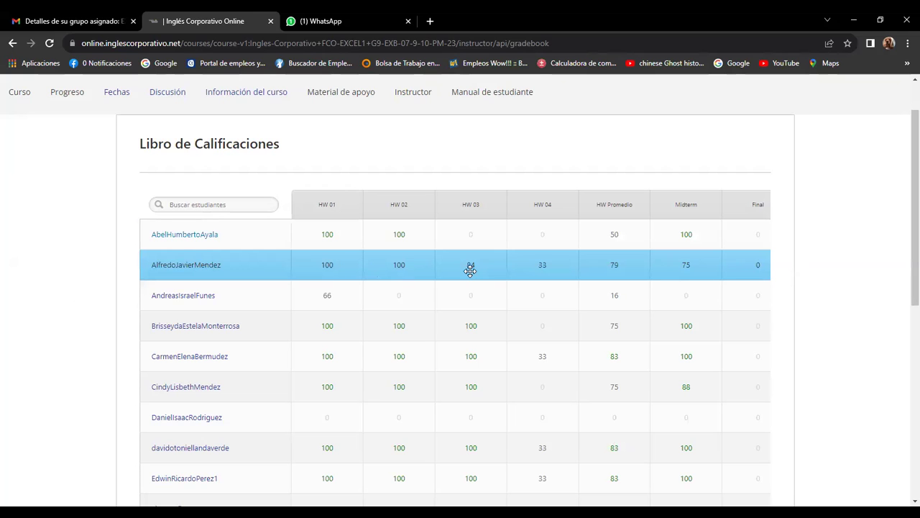
mouse_move(471, 269)
scroll(471, 270, "down", 1)
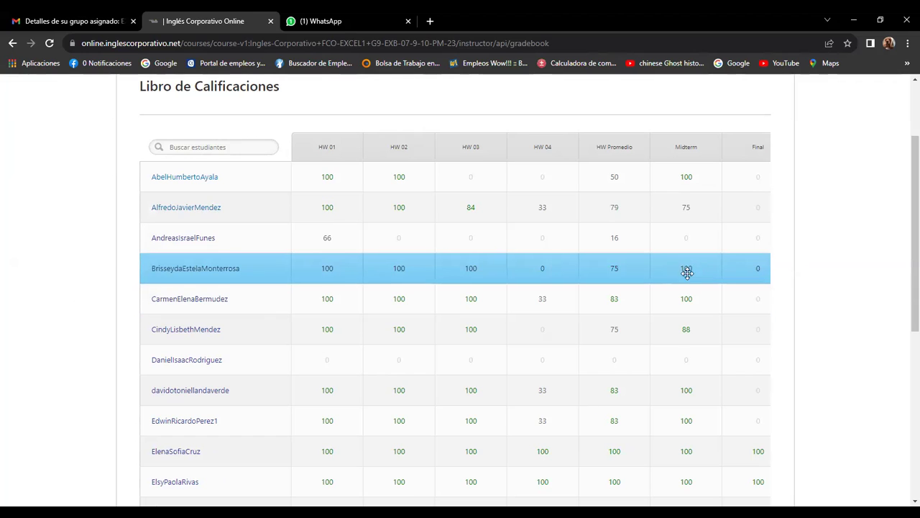
mouse_move(694, 270)
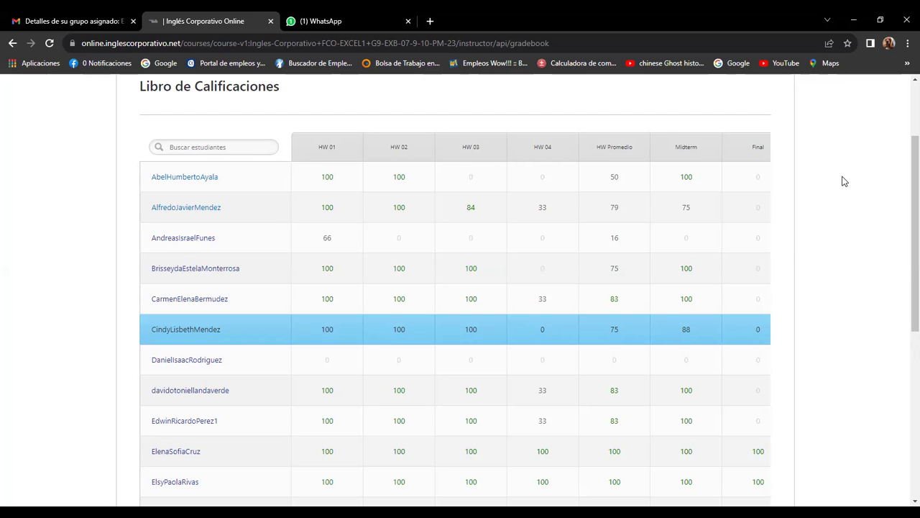
key("ctrl+Tab")
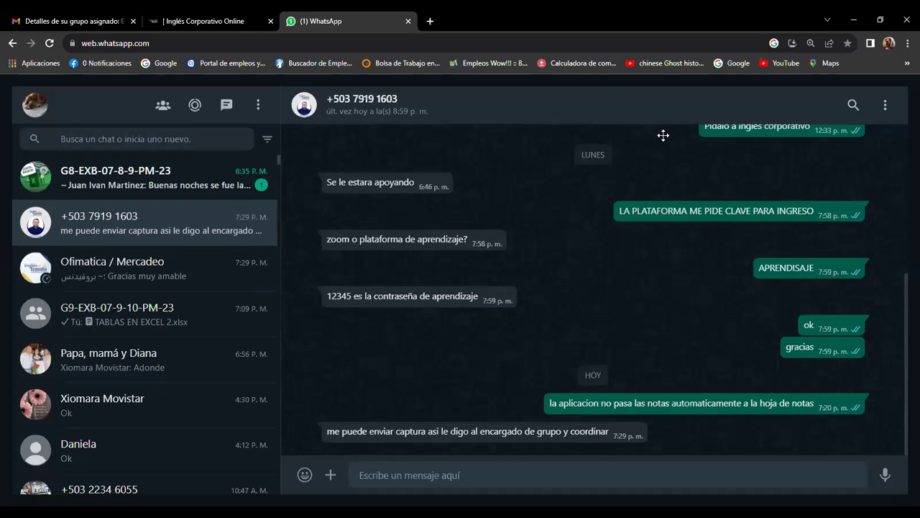
left_click(80, 22)
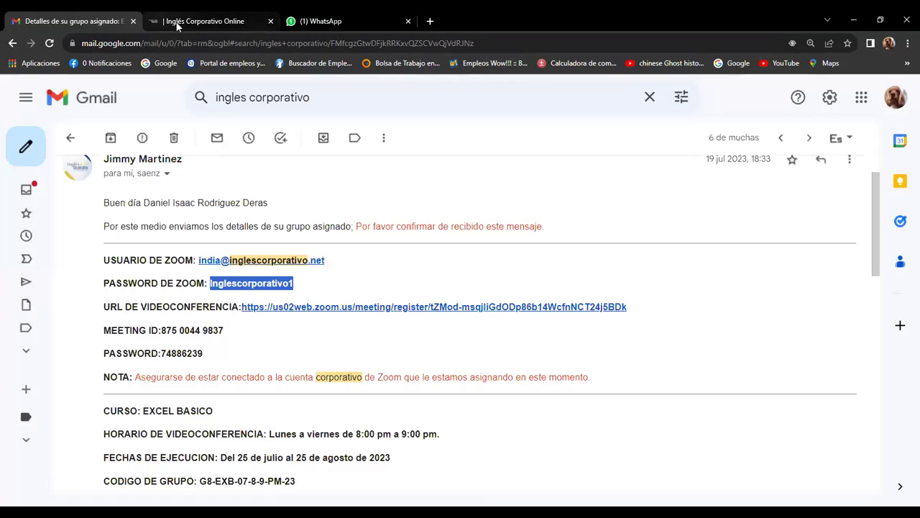
left_click(177, 25)
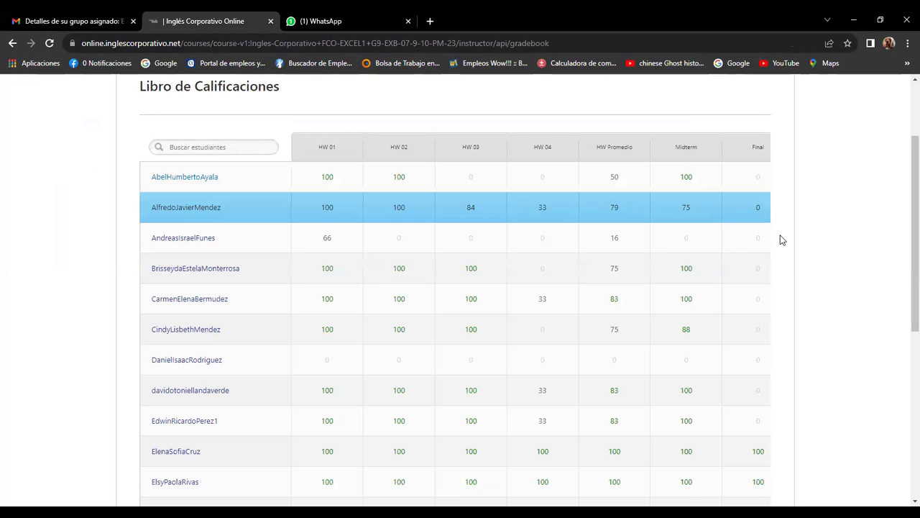
scroll(782, 239, "down", 1)
scroll(783, 240, "down", 1)
scroll(783, 239, "down", 1)
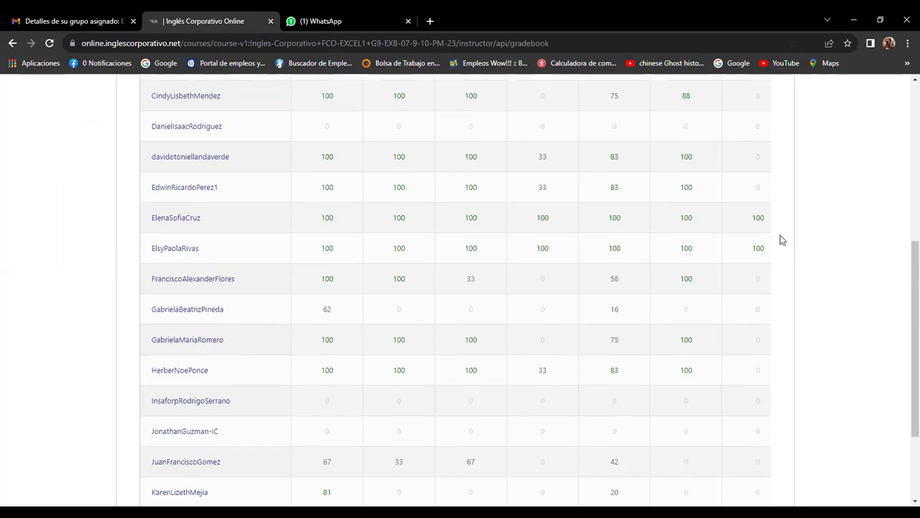
scroll(783, 240, "down", 1)
scroll(783, 240, "down", 1)
scroll(781, 241, "up", 2)
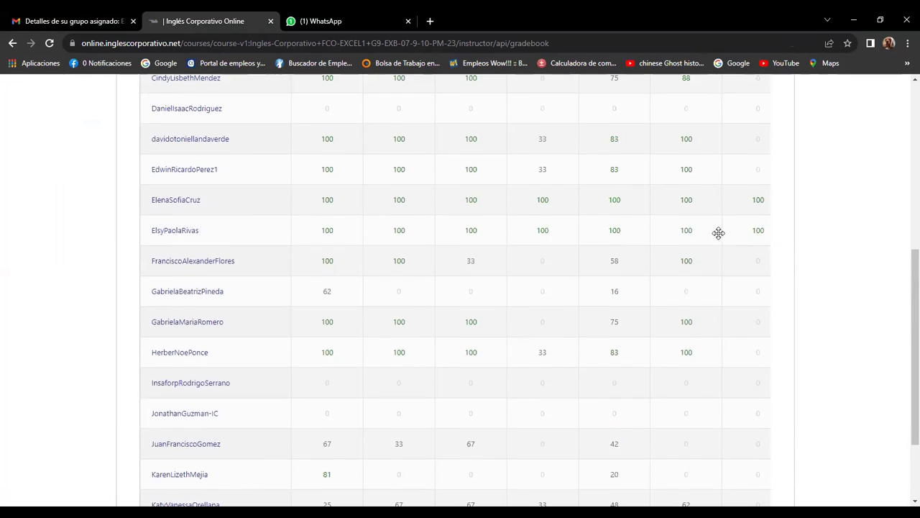
left_click(654, 201)
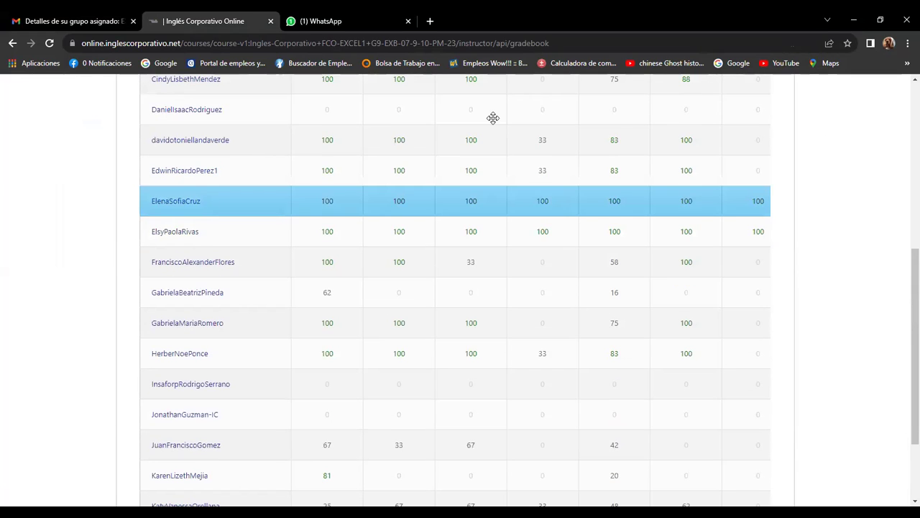